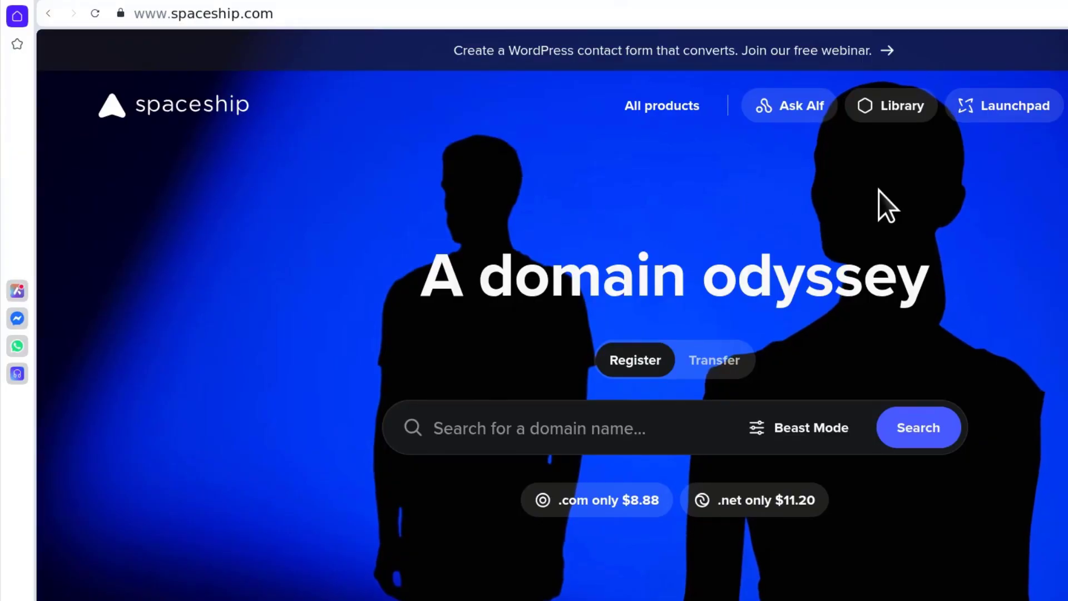
From the cloudflare.com tab, start a free account and open the dash.cloudflare.com sign-up page.
mouse_move(402, 11)
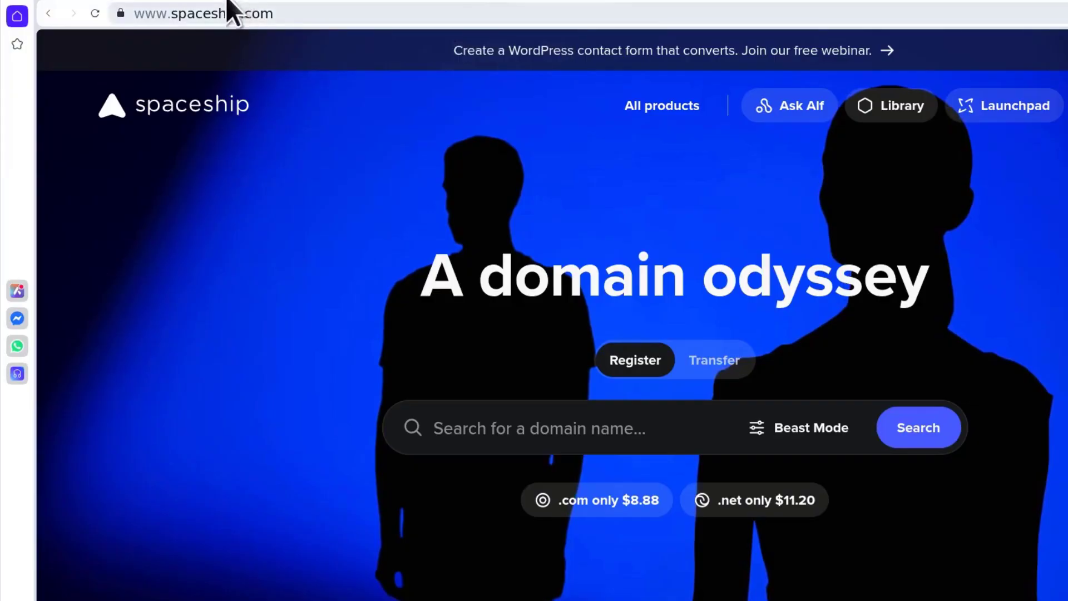
click(216, 8)
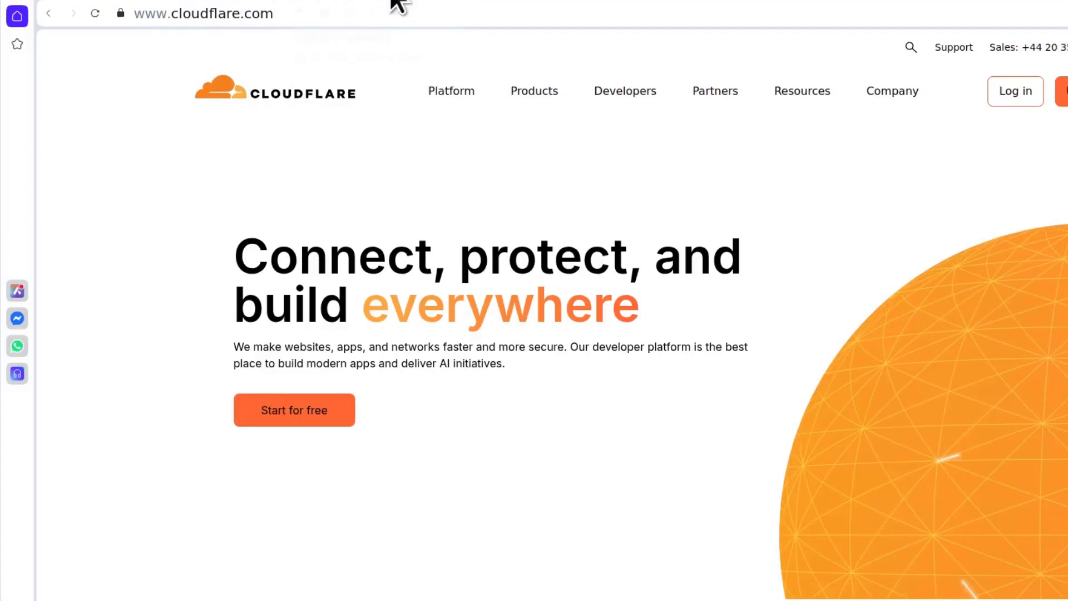
click(298, 412)
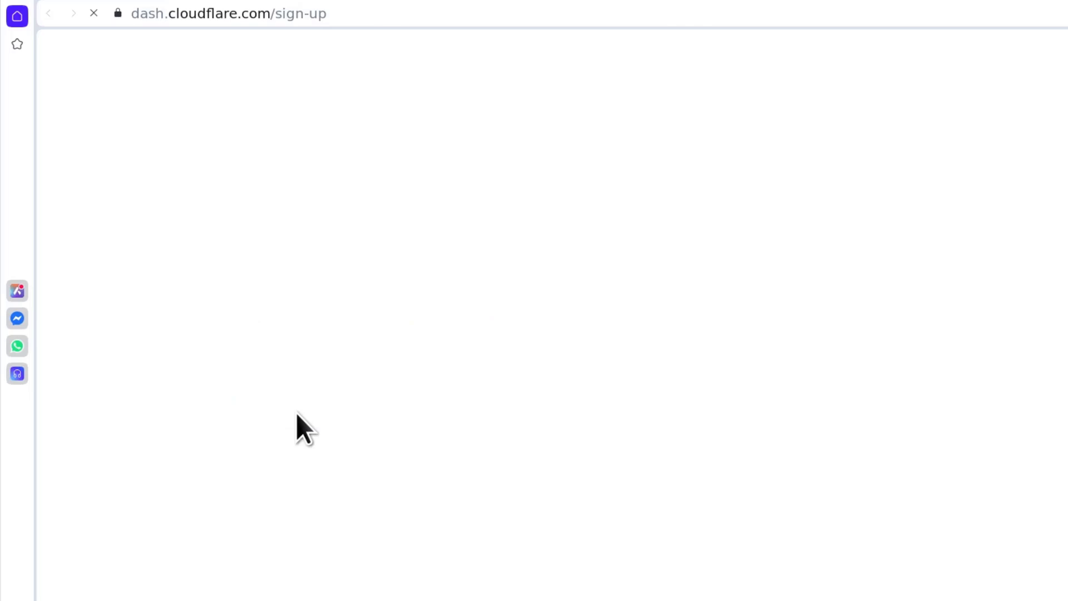
click(234, 0)
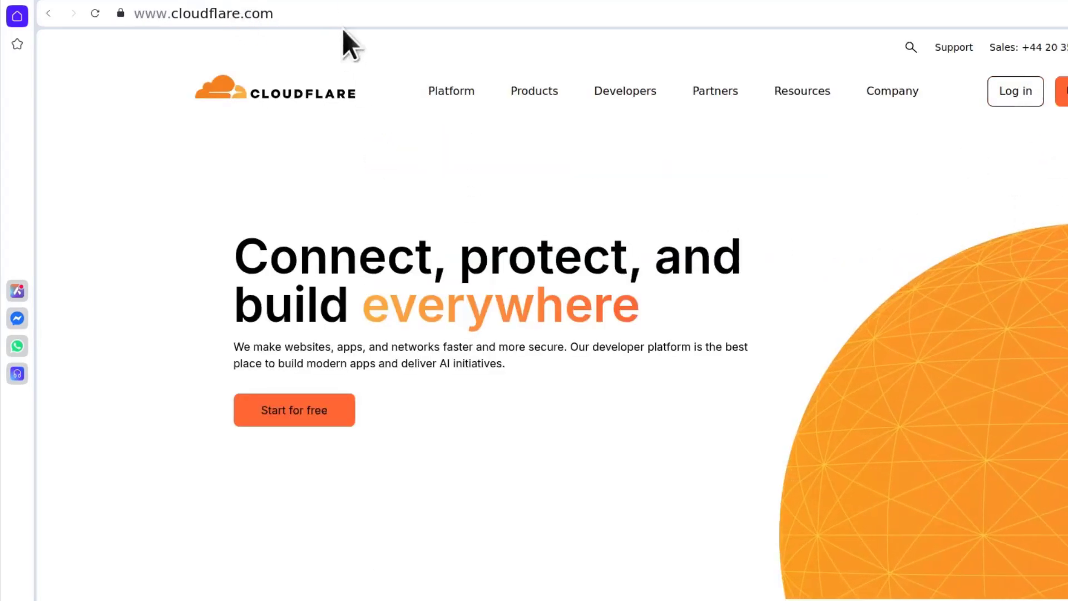
click(341, 0)
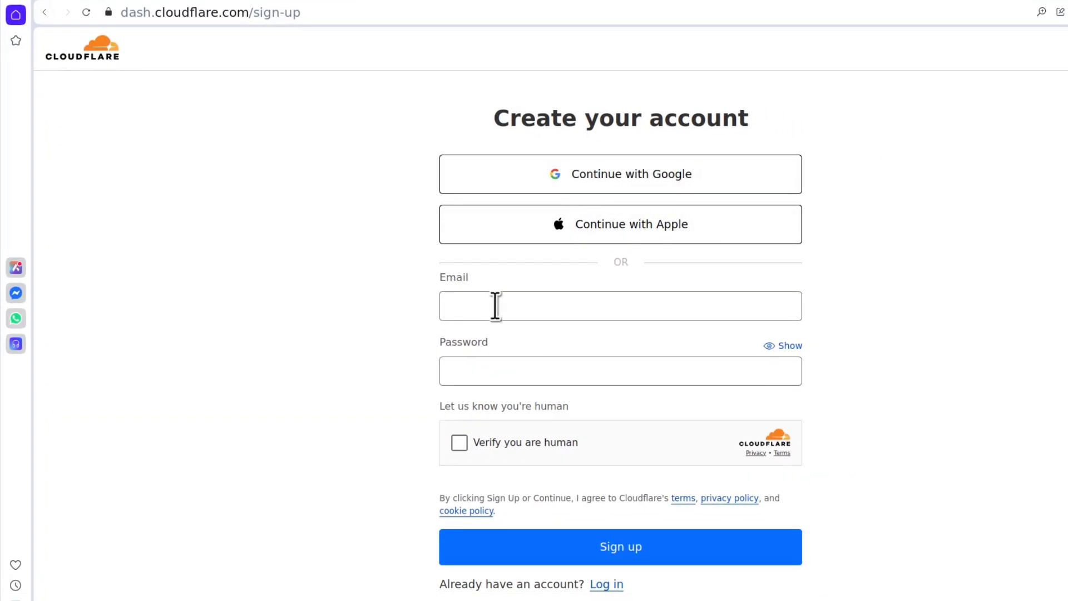
Try Google sign-up for Cloudflare, reach the phone verification, then abandon it and close the Google tab.
click(607, 180)
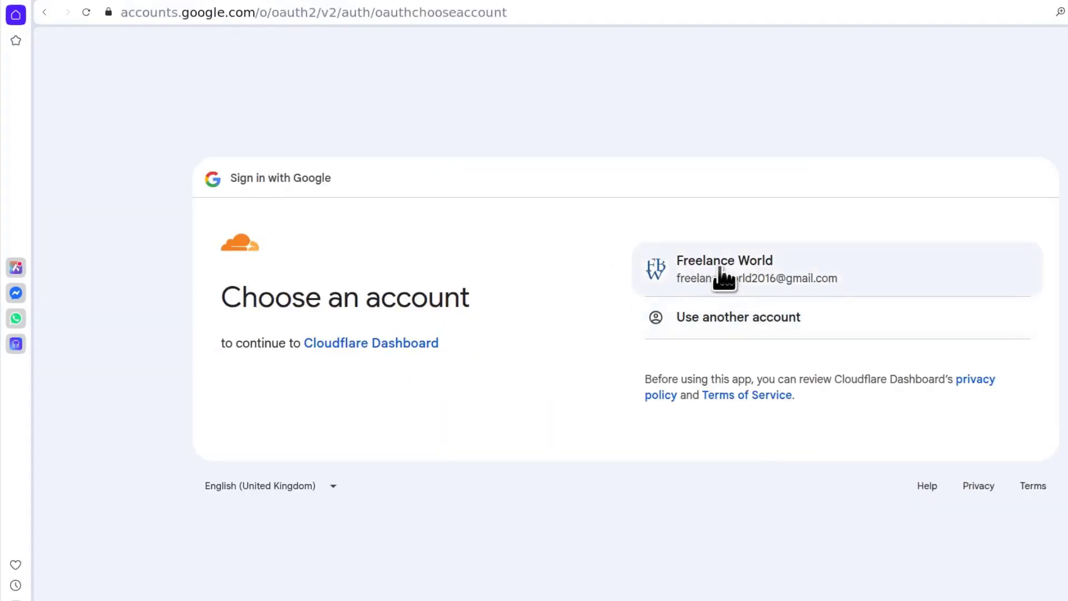
click(736, 266)
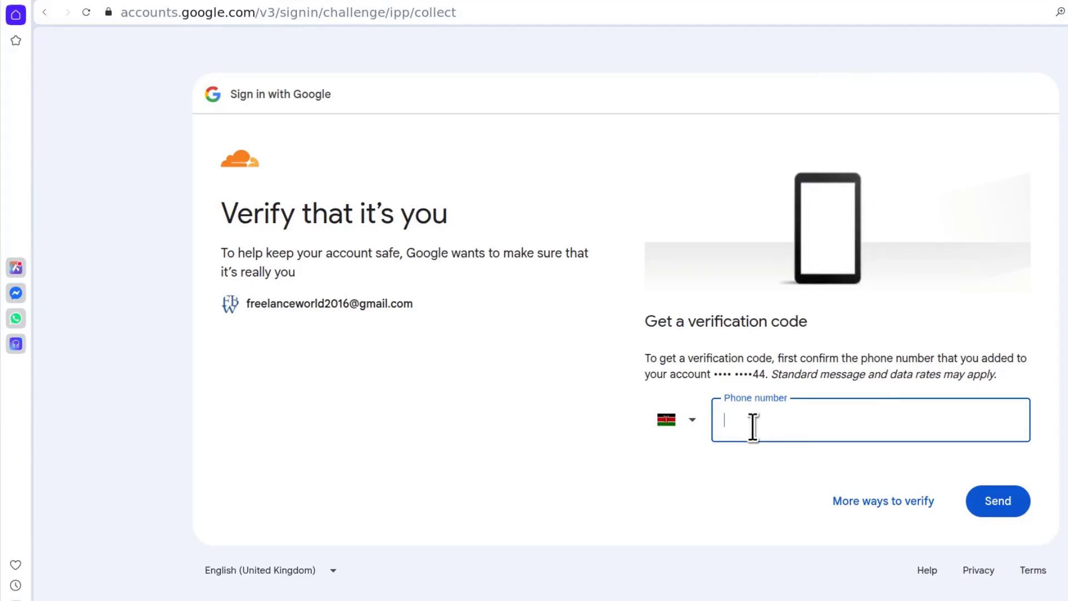
click(896, 504)
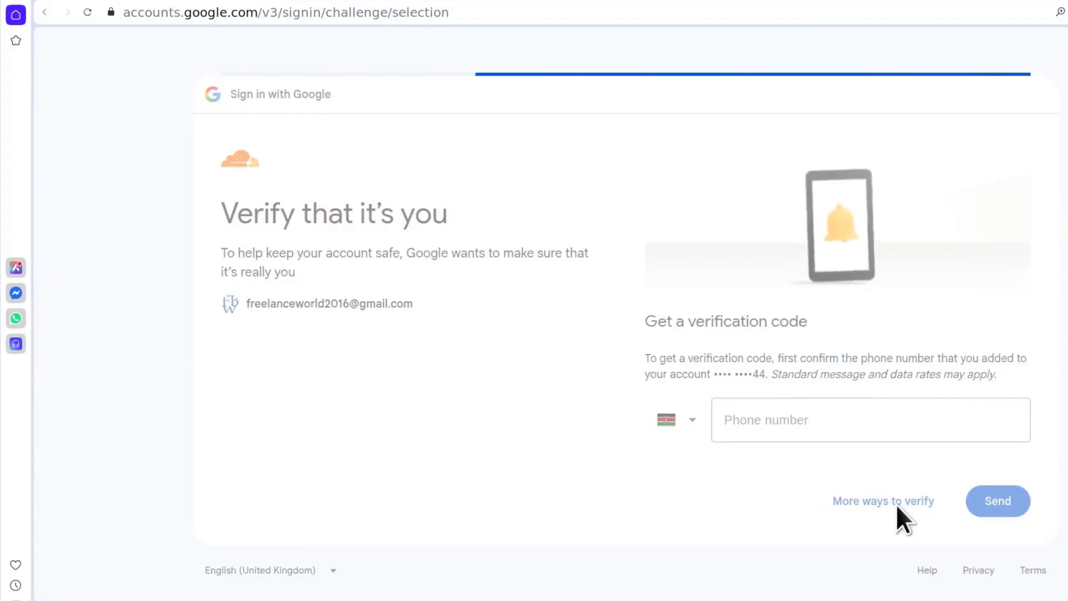
click(735, 303)
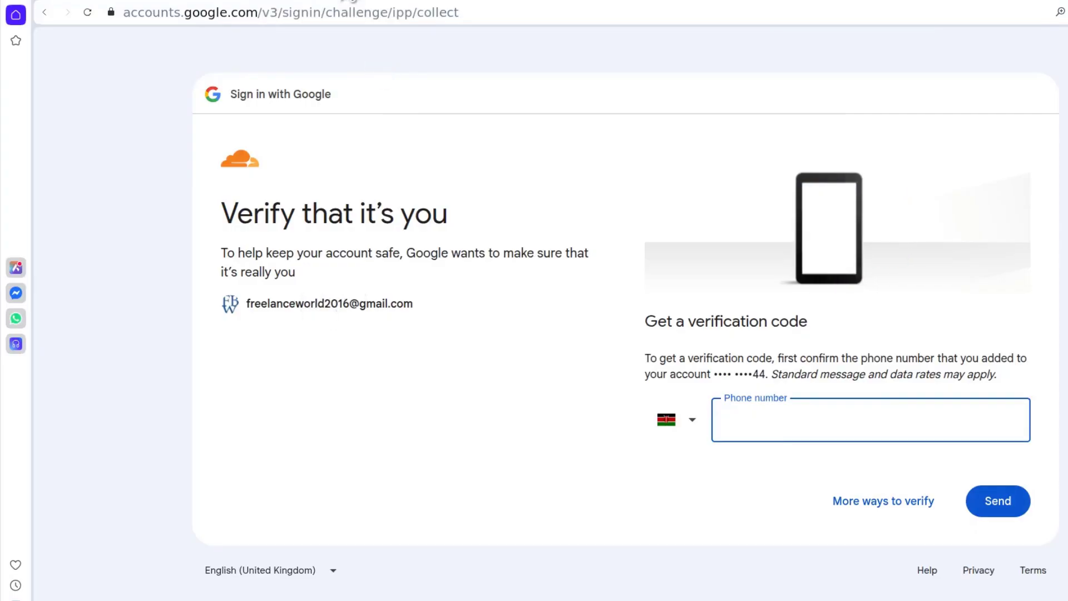
click(361, 7)
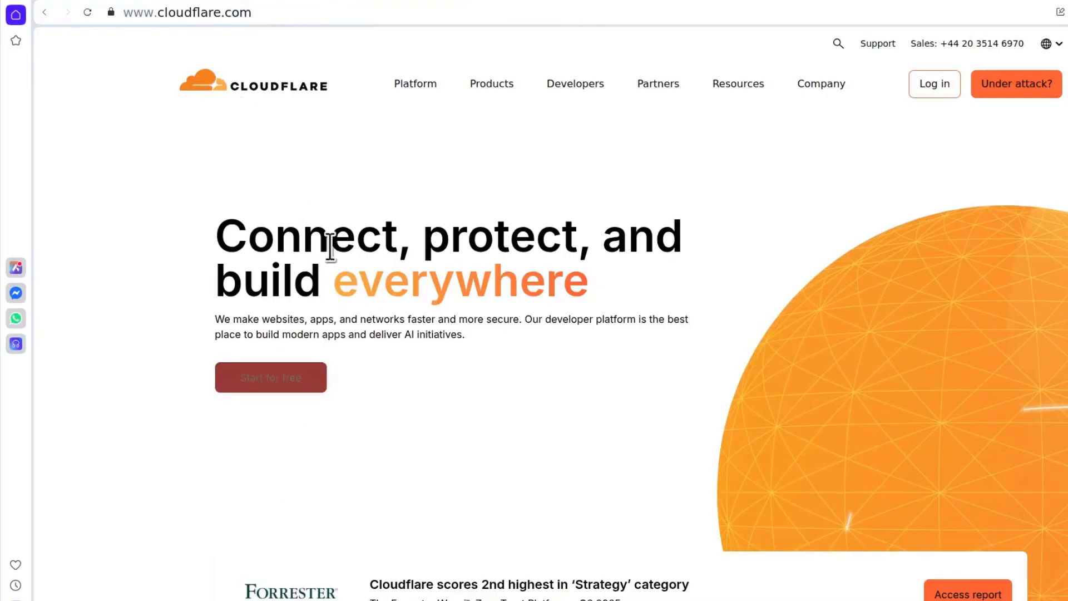
Start the free sign-up and paste the account e-mail and password into the form.
click(269, 378)
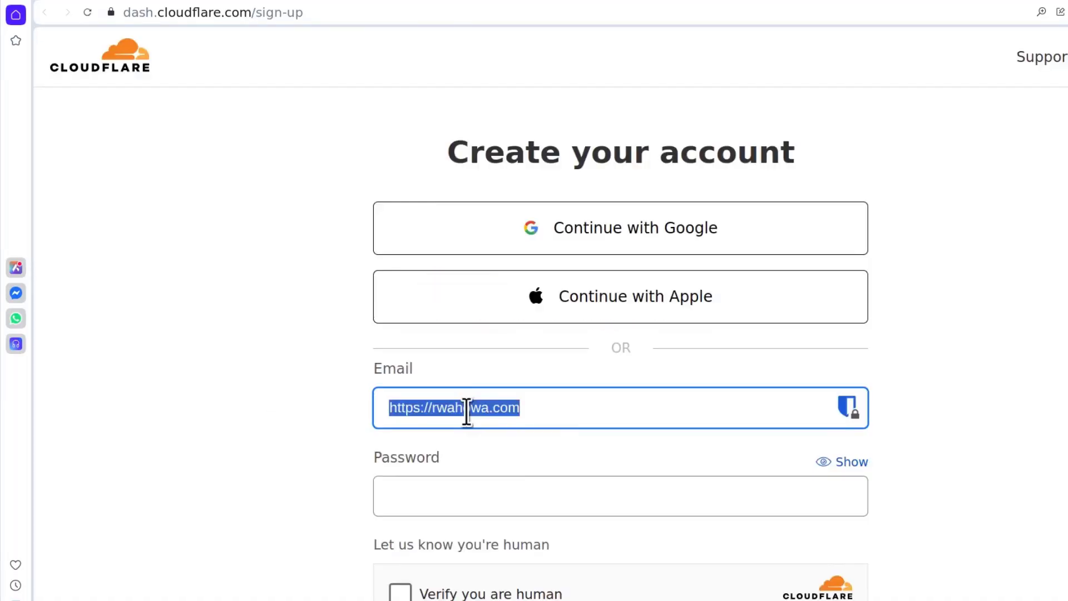
key(ctrl+v)
scroll(946, 317, down, 3)
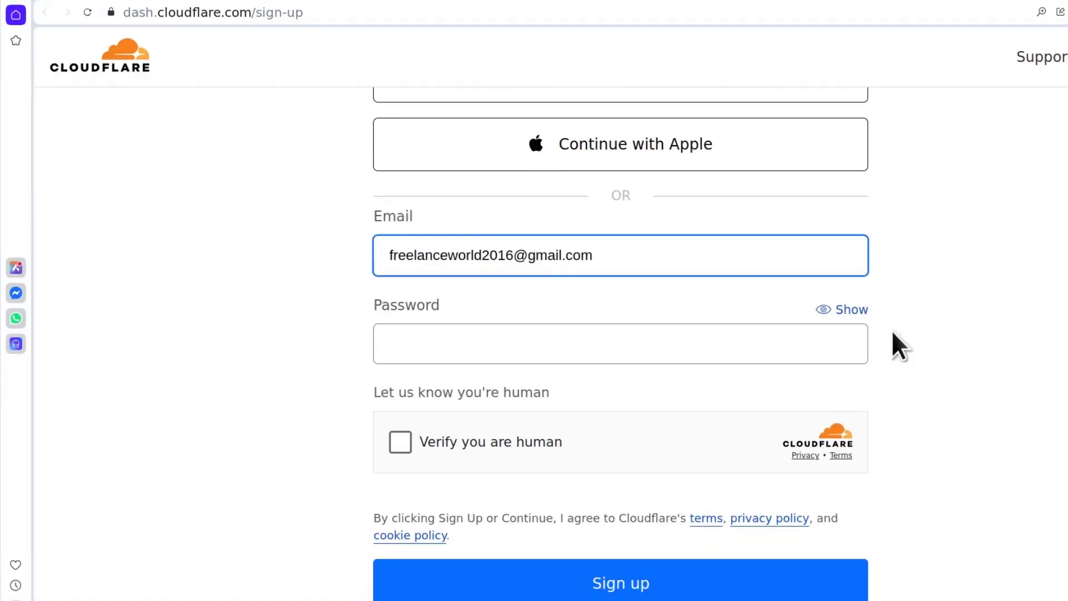
click(448, 346)
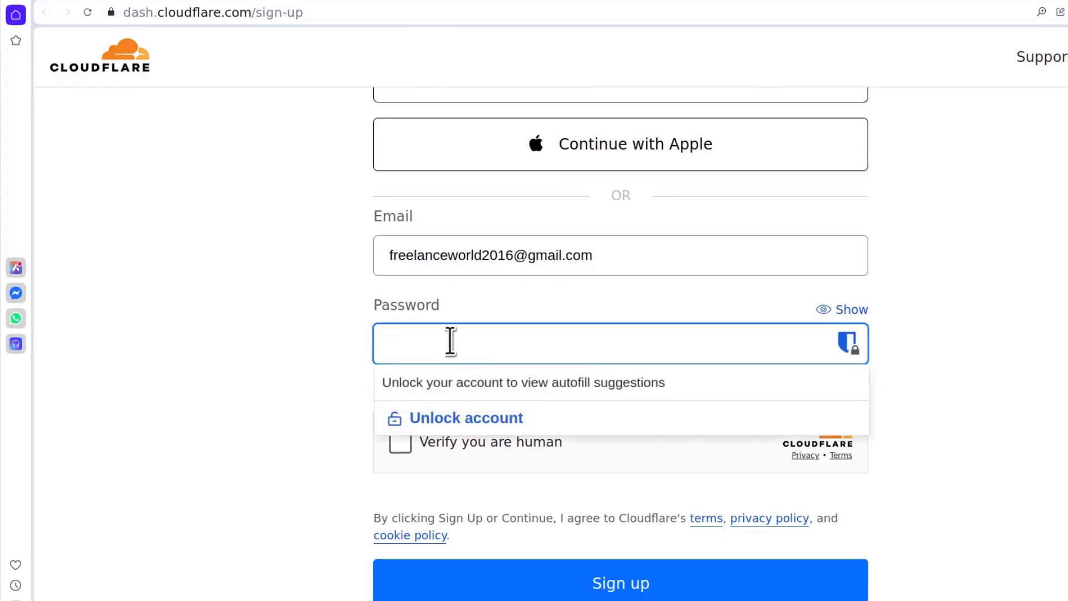
right_click(430, 268)
click(506, 380)
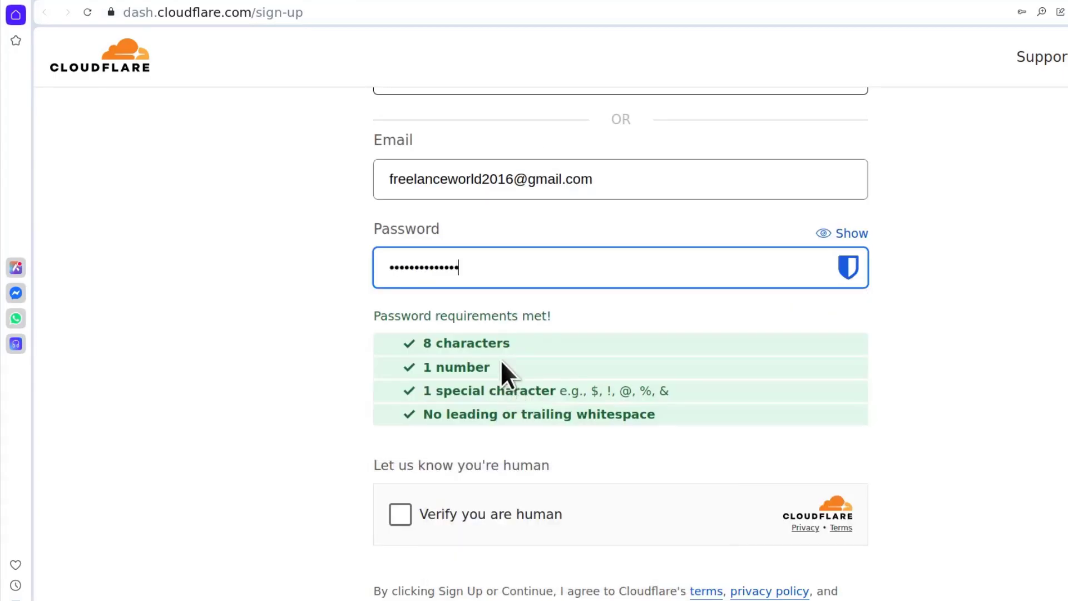
scroll(400, 281, down, 5)
Pass the human-verification check and submit the Cloudflare sign-up form.
click(399, 273)
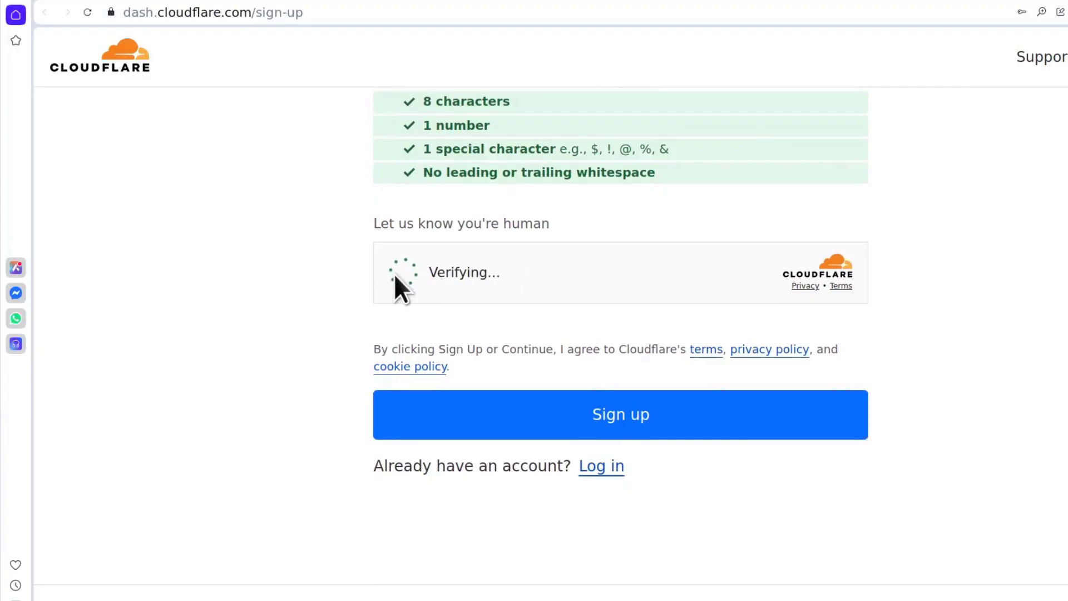
click(599, 429)
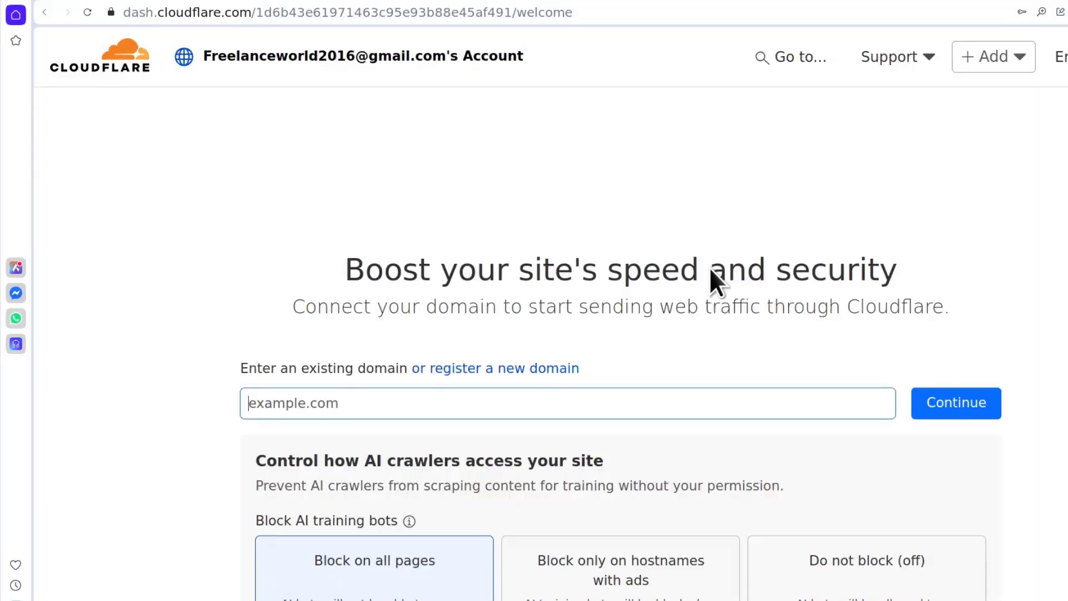
scroll(437, 262, down, 1)
scroll(412, 250, up, 1)
scroll(479, 242, down, 1)
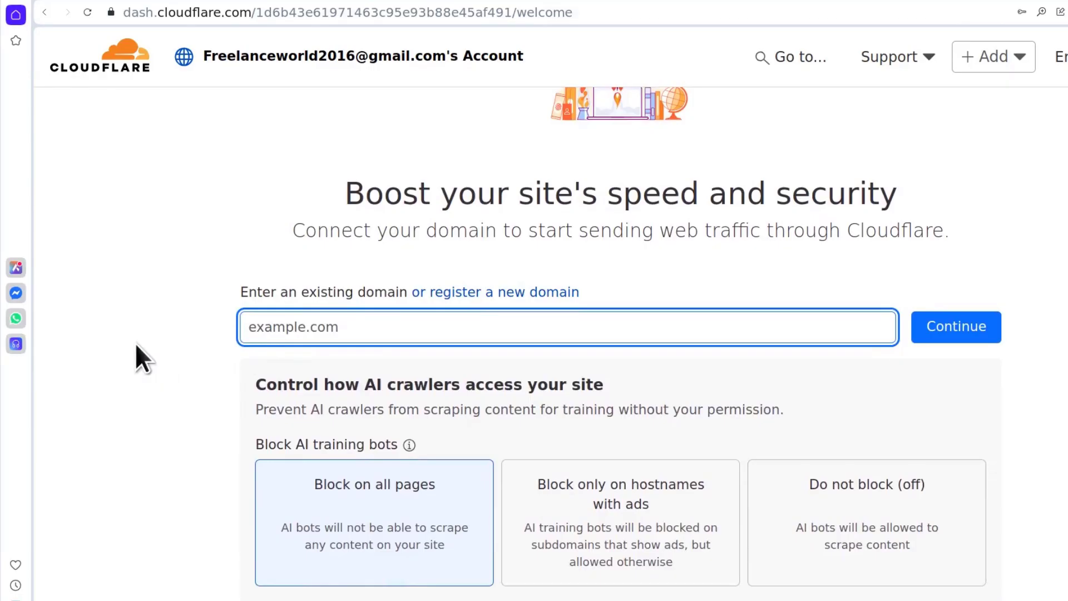
Open Cloudflare's 'Verify your email address' message in Gmail and follow its Verify your email link.
click(87, 3)
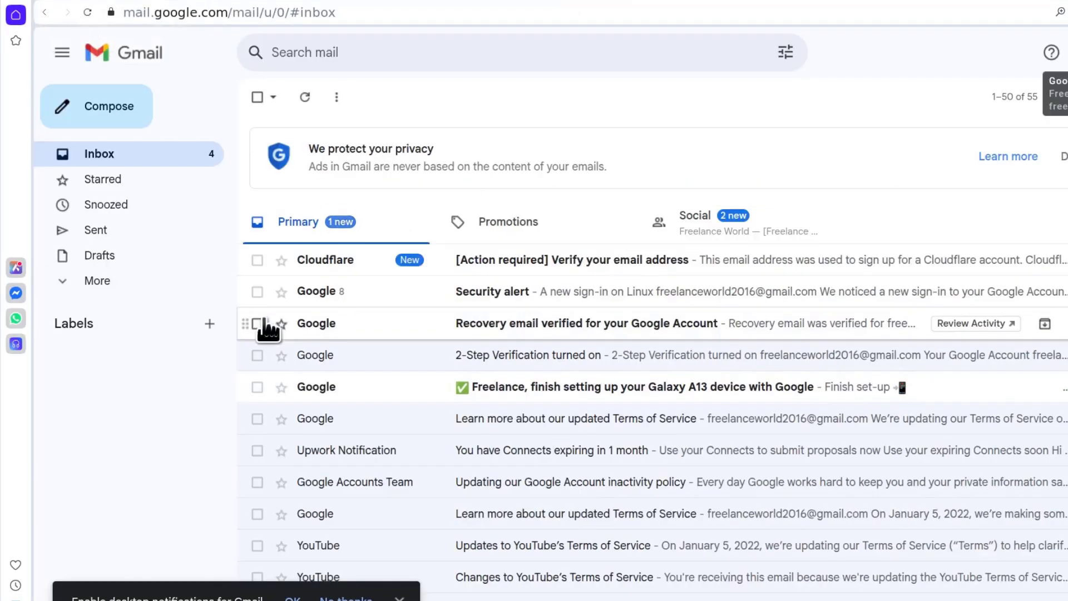
click(598, 261)
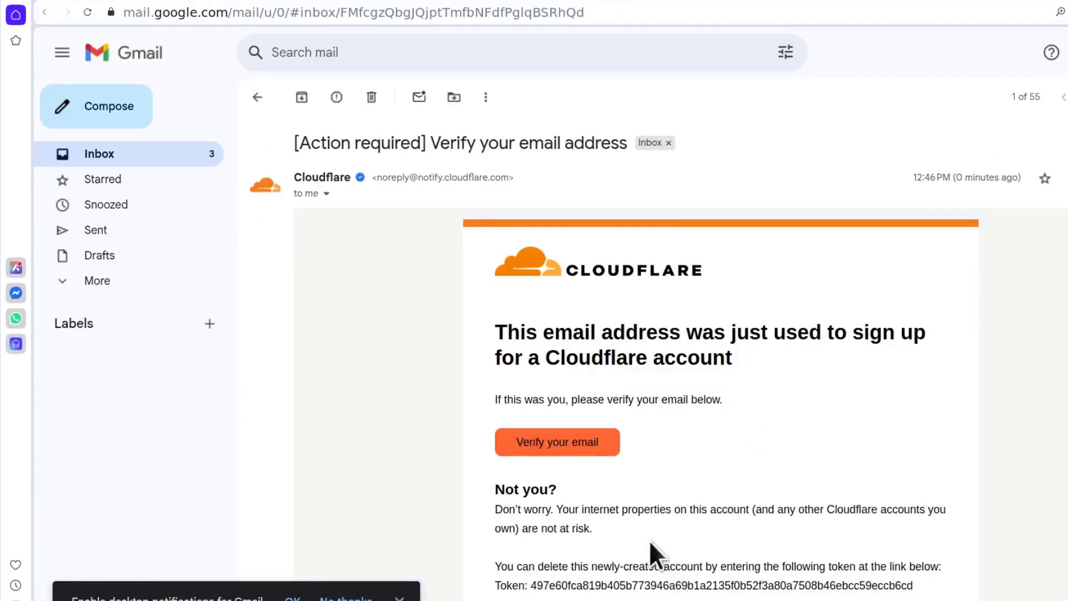
click(559, 443)
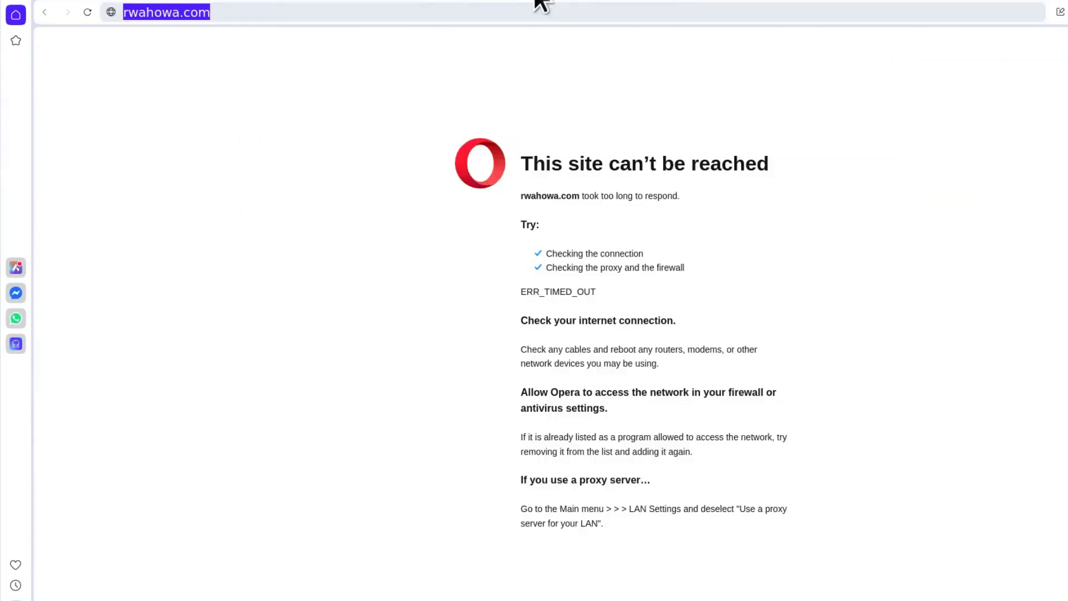
right_click(319, 176)
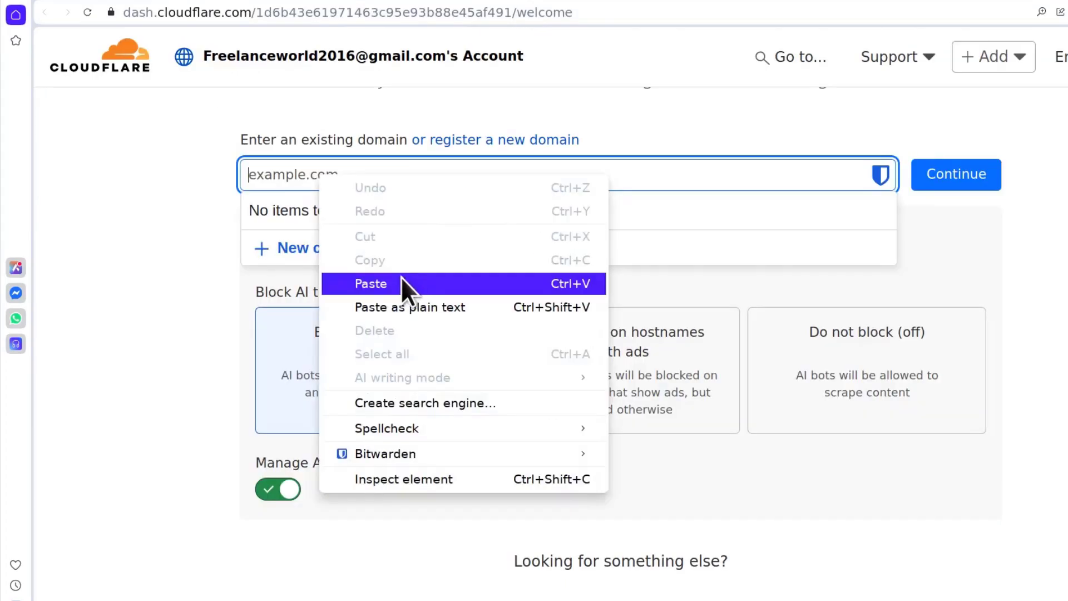
click(403, 281)
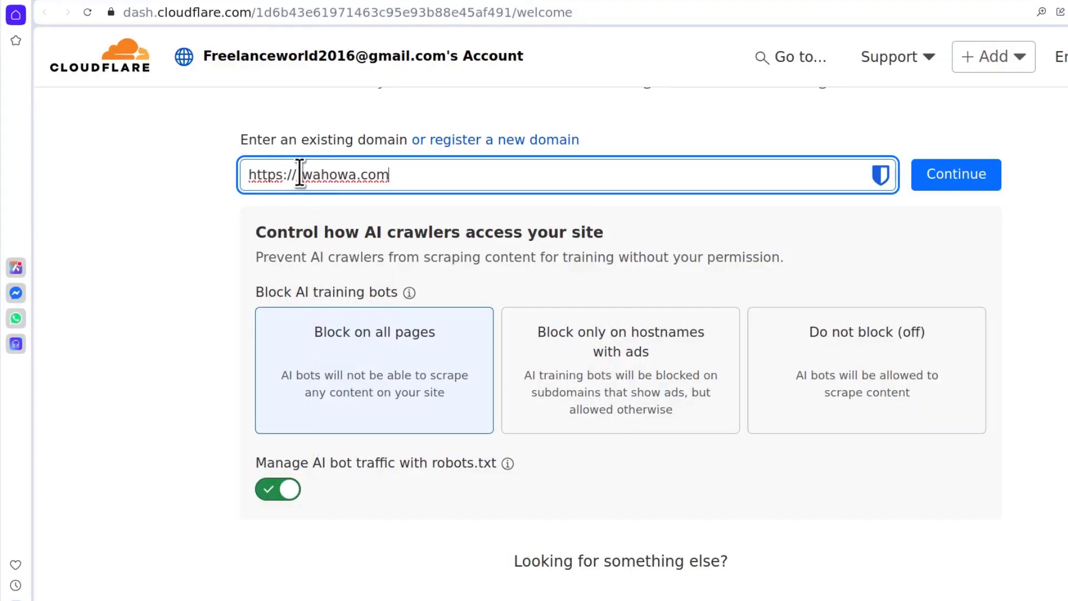
drag(301, 174, 176, 171)
key(BackSpace)
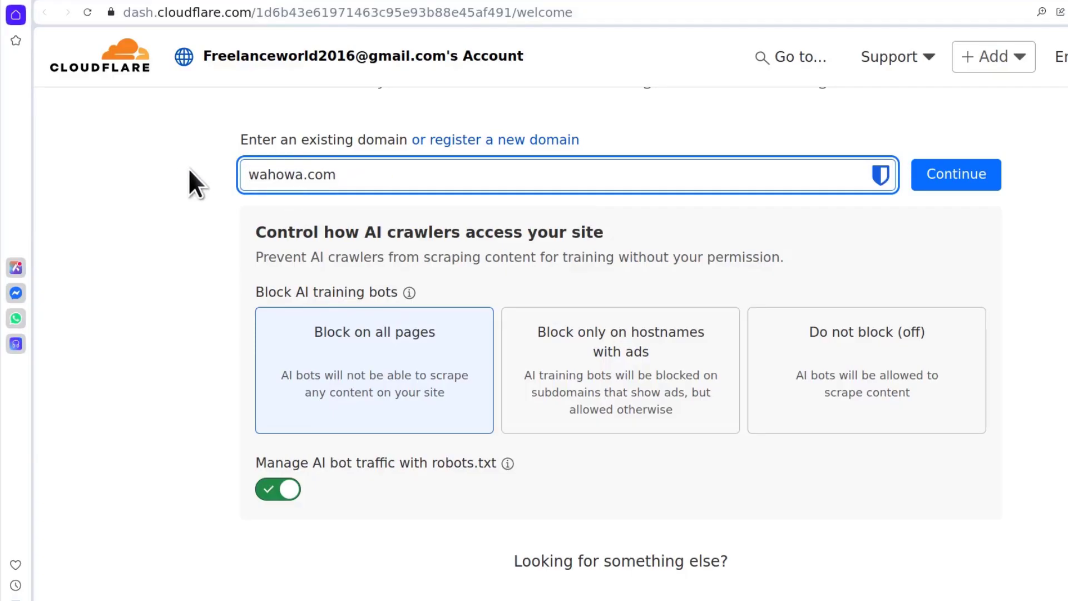
text(r)
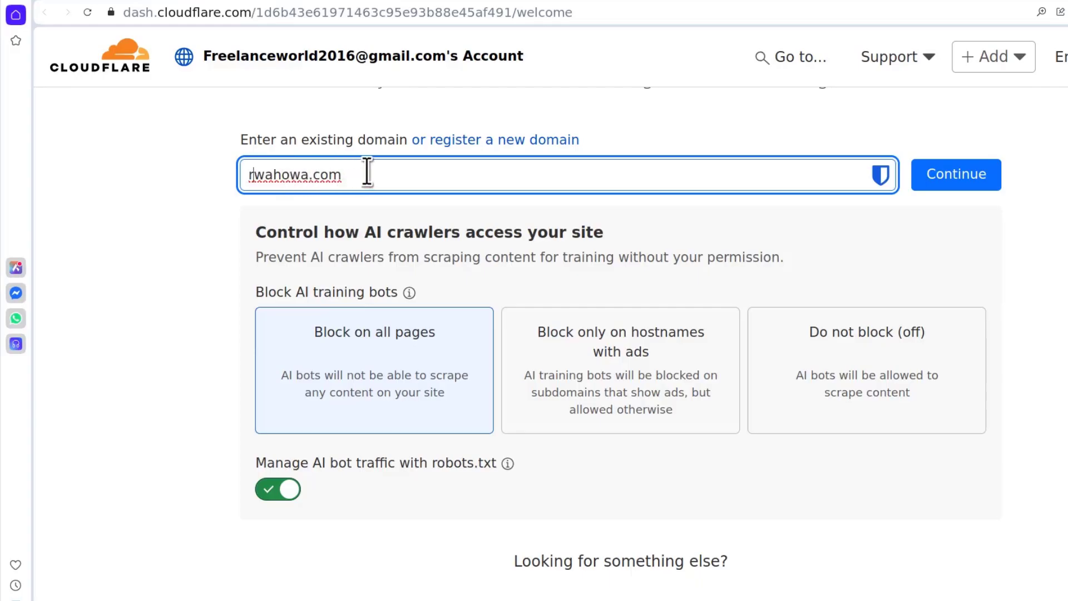
click(975, 180)
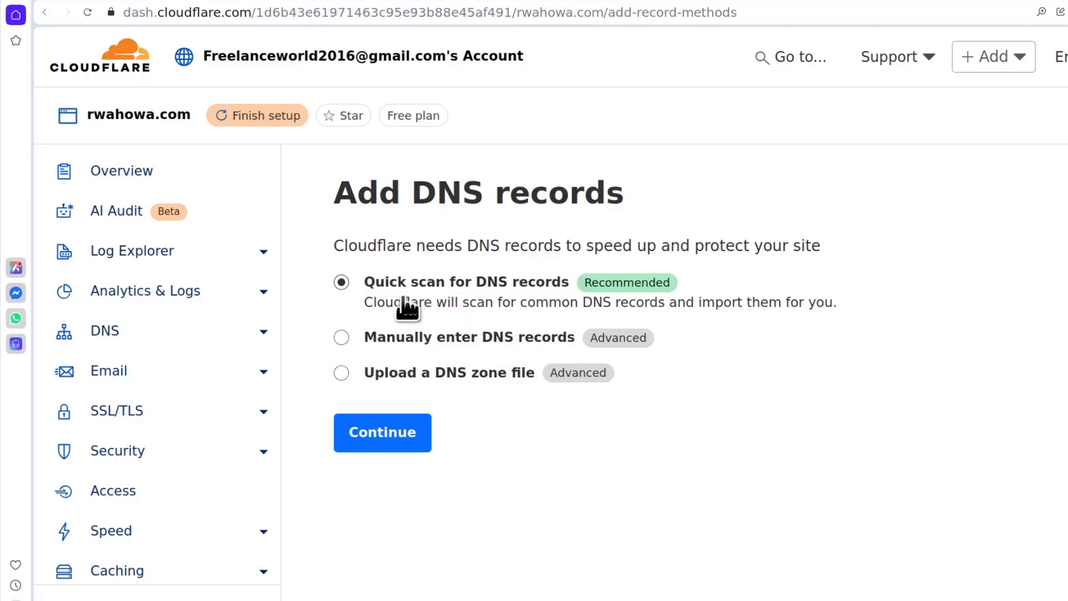
Keep Quick scan for DNS records and select the Free plan for rwahowa.com.
click(385, 432)
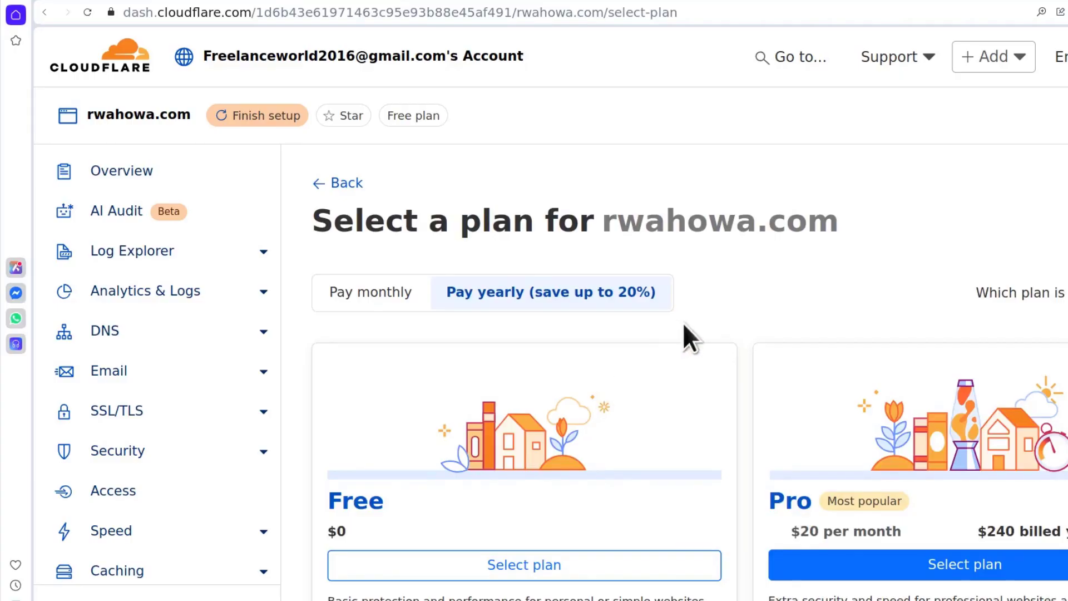
drag(603, 221, 834, 222)
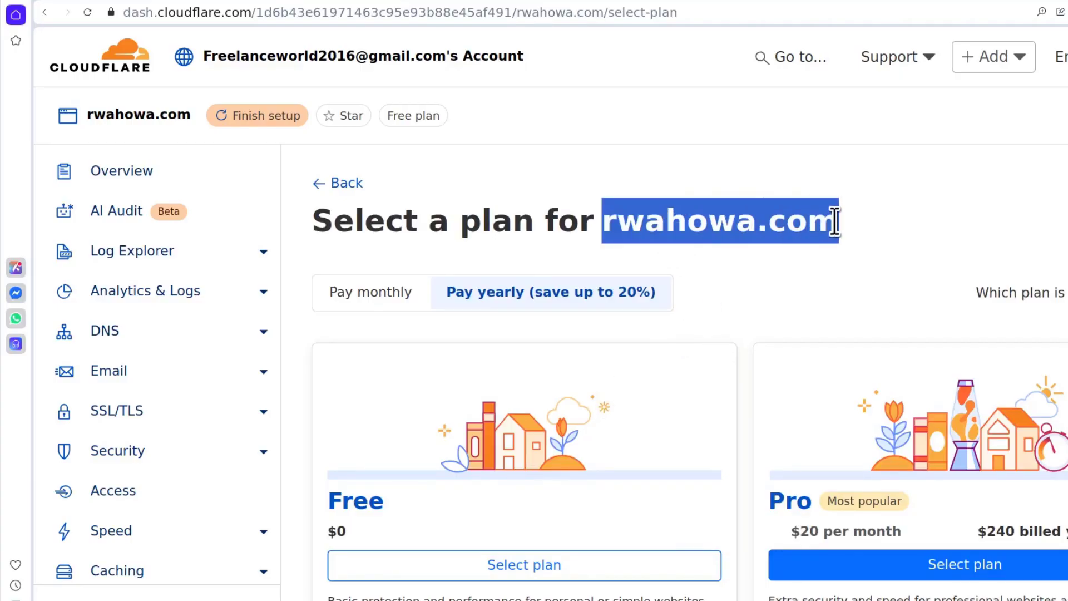
click(756, 248)
scroll(744, 281, down, 3)
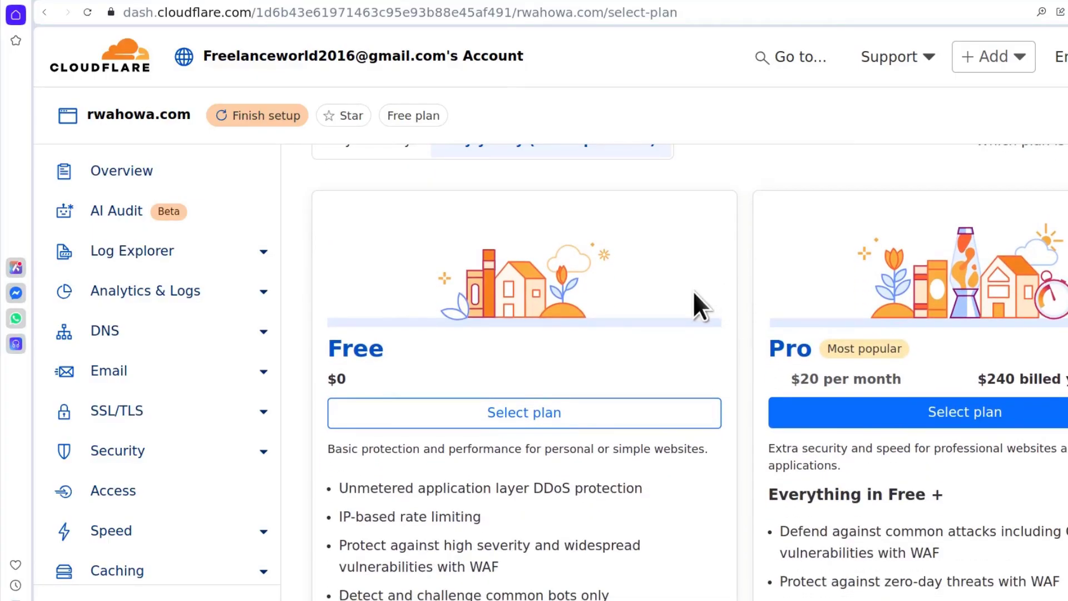
scroll(657, 289, down, 3)
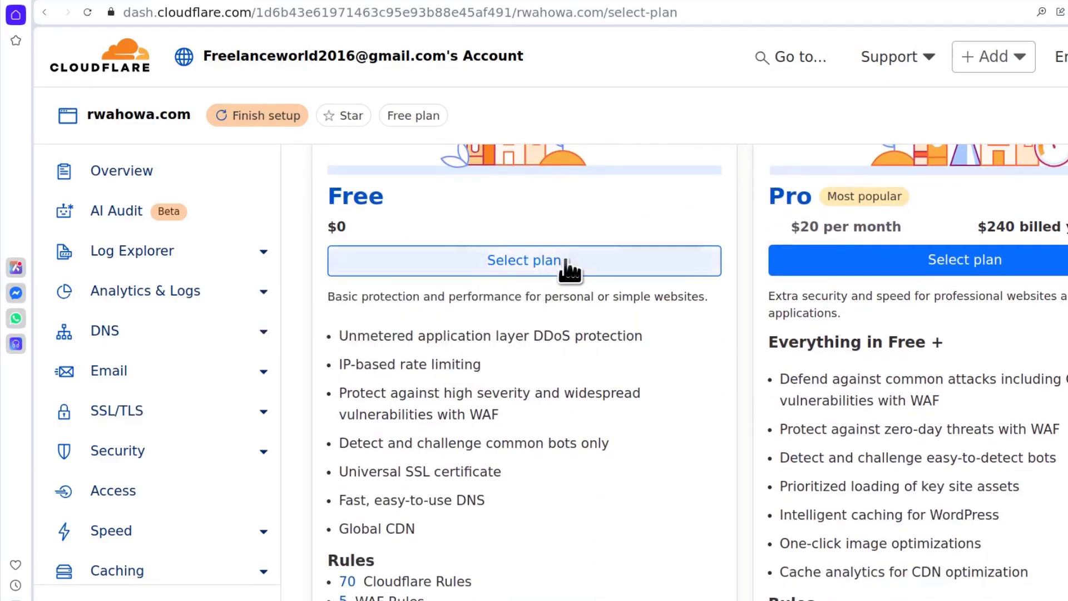
click(523, 264)
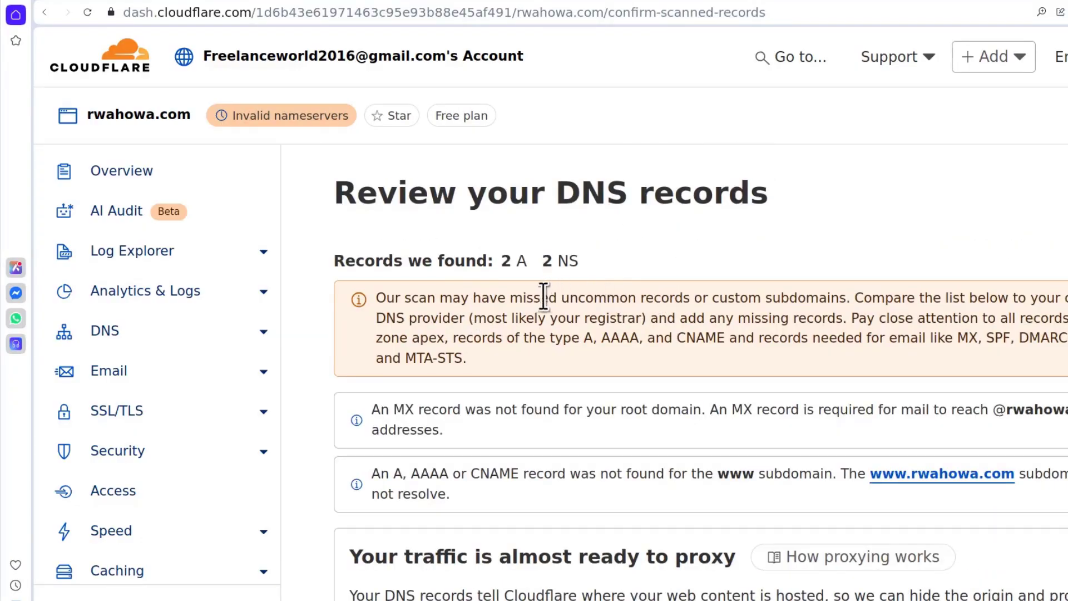
Delete the scanned A and NS records, including 54.149.79.189 and launch2.spaceship.net, then continue to activation.
scroll(526, 298, down, 3)
scroll(526, 299, down, 2)
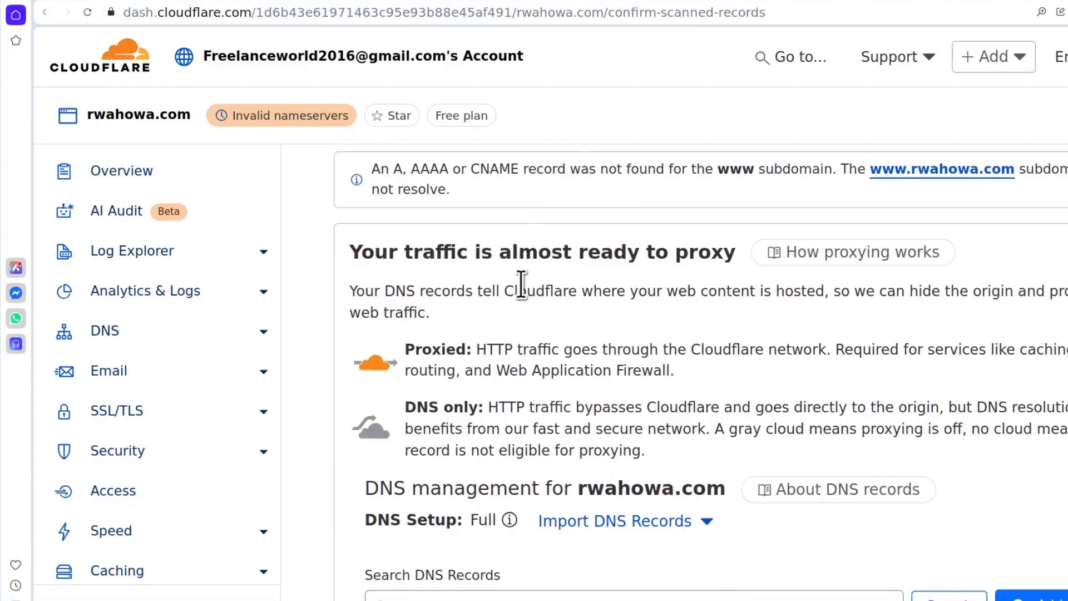
scroll(557, 272, down, 5)
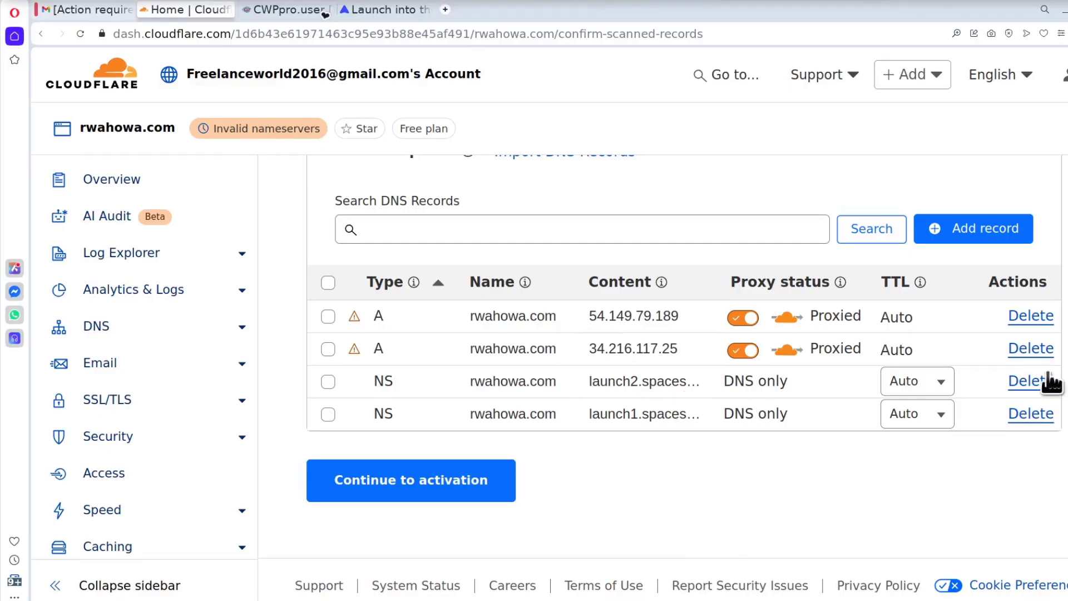
click(1030, 317)
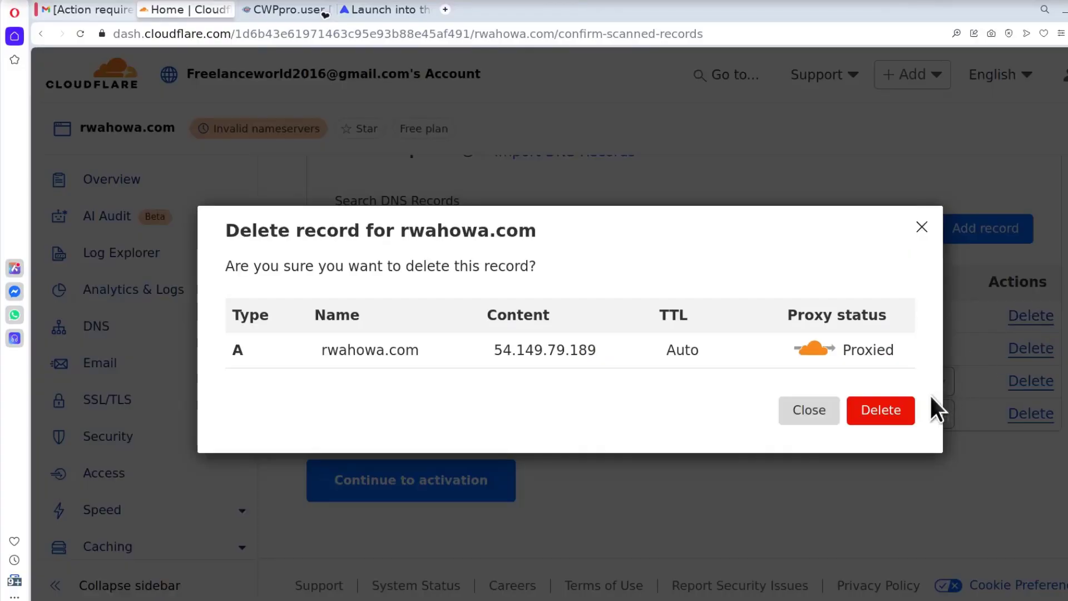
click(889, 412)
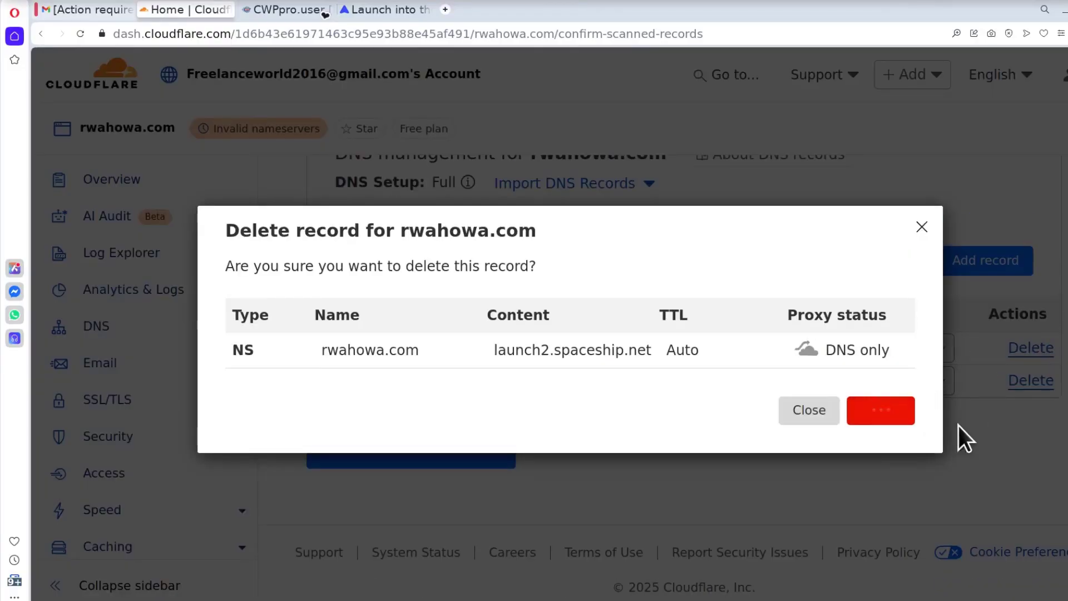
click(1039, 384)
click(889, 415)
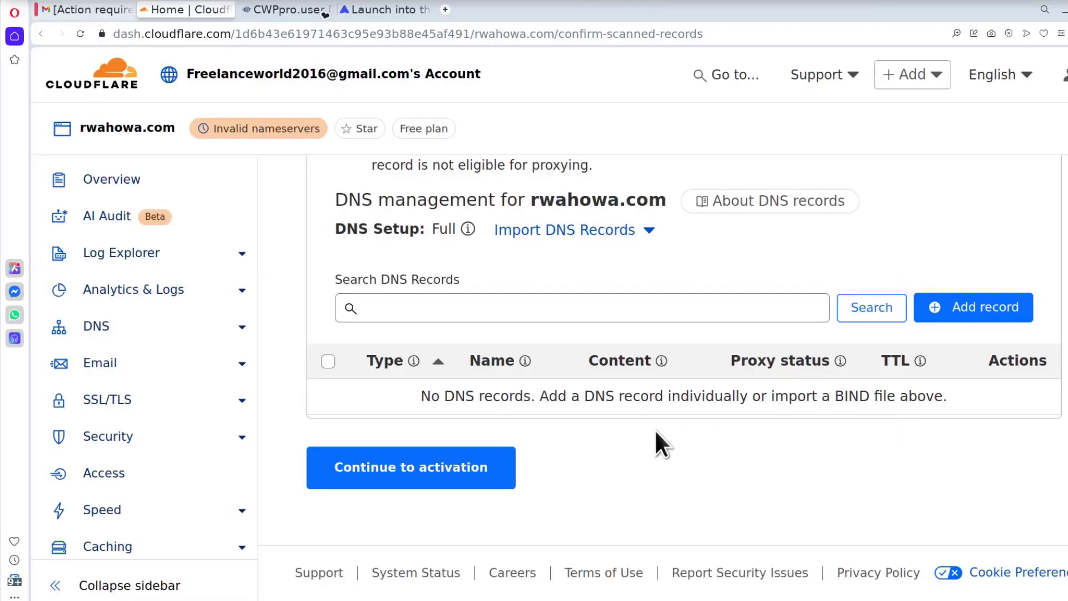
click(424, 472)
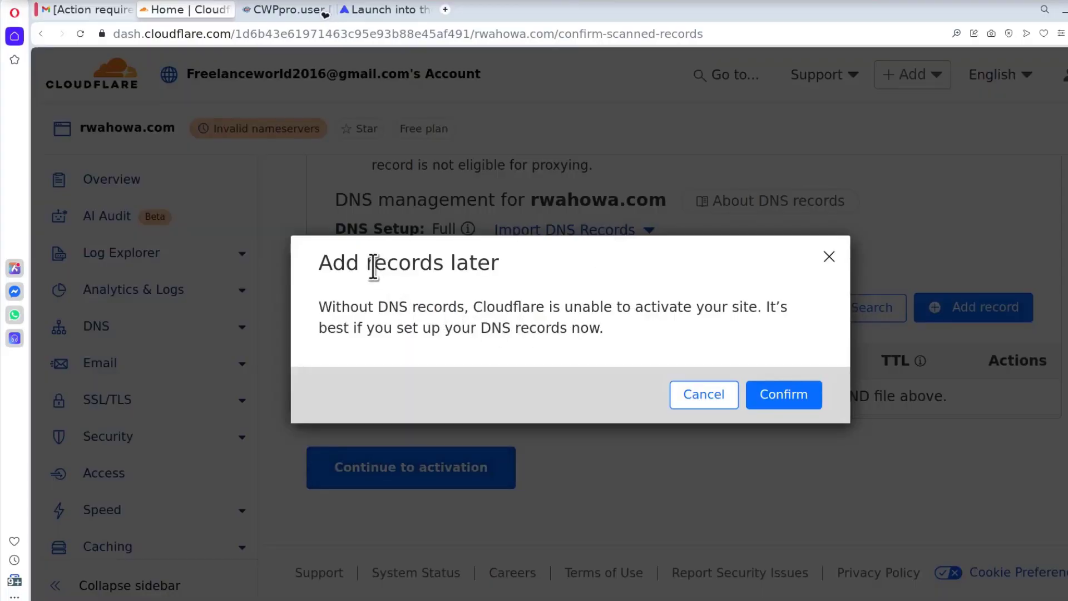
Confirm adding records later, then copy the first assigned nameserver, autumn.ns.cloudflare.com.
click(796, 395)
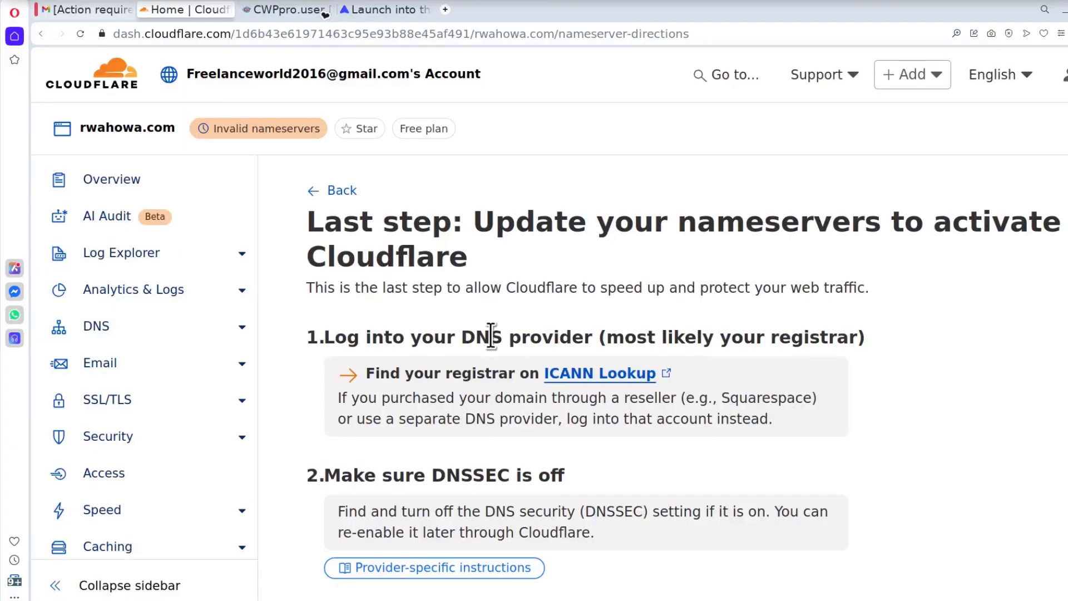
scroll(662, 296, down, 5)
scroll(661, 286, up, 1)
scroll(661, 287, down, 1)
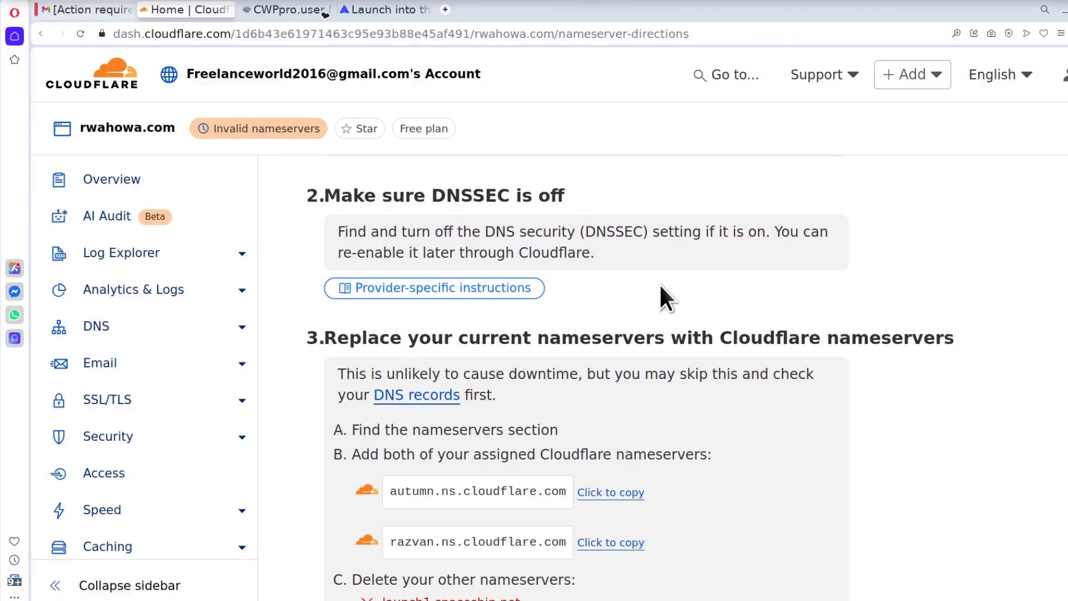
scroll(661, 287, down, 2)
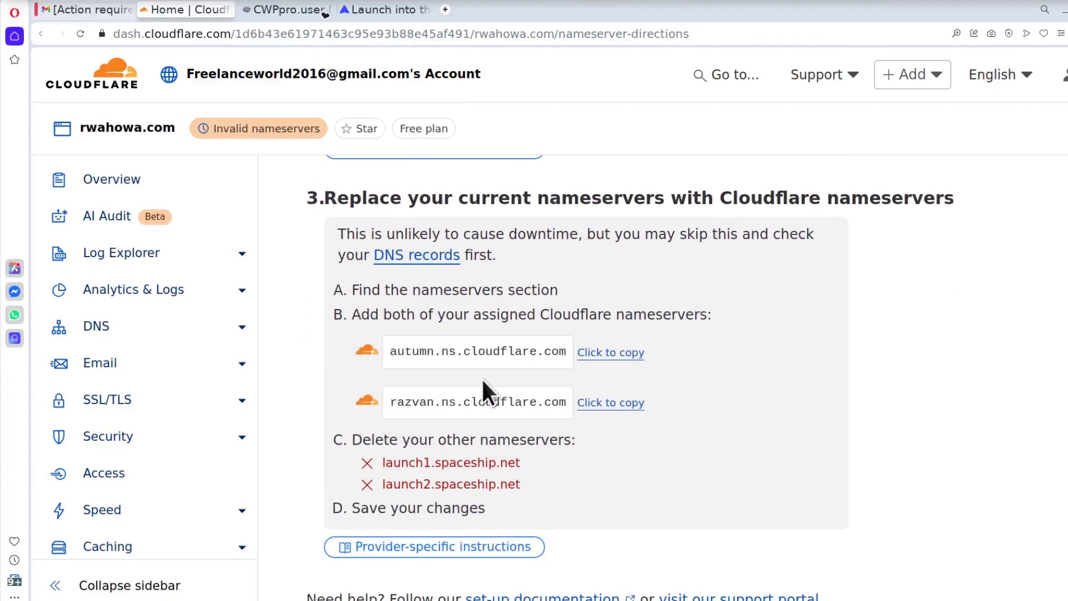
drag(388, 351, 563, 352)
click(513, 350)
click(608, 354)
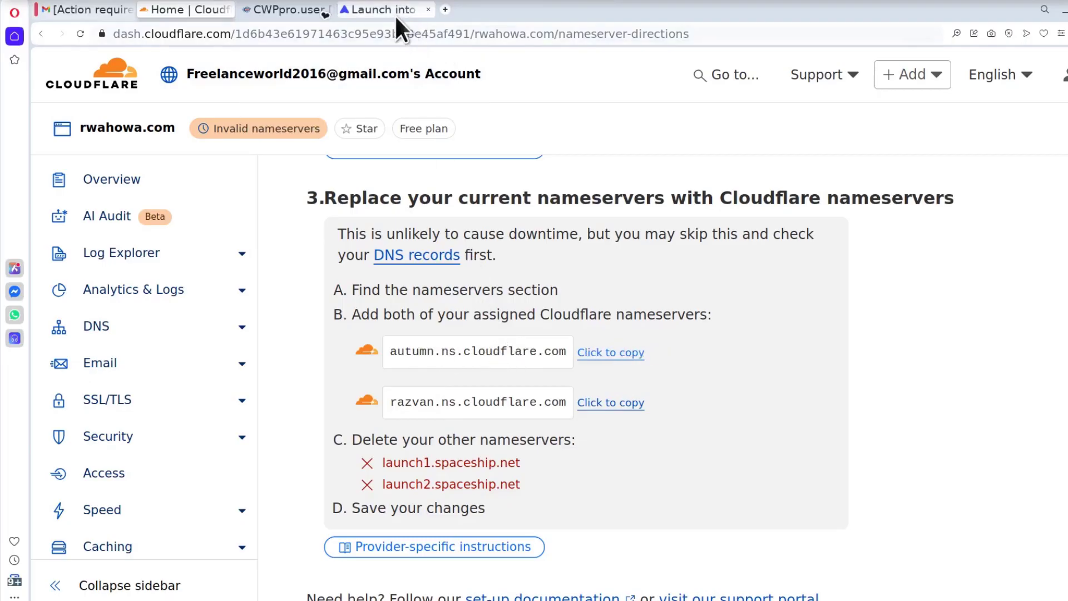
In Spaceship Domain Manager, open rwahowa.com's Nameservers & DNS settings and choose Change nameservers.
click(379, 6)
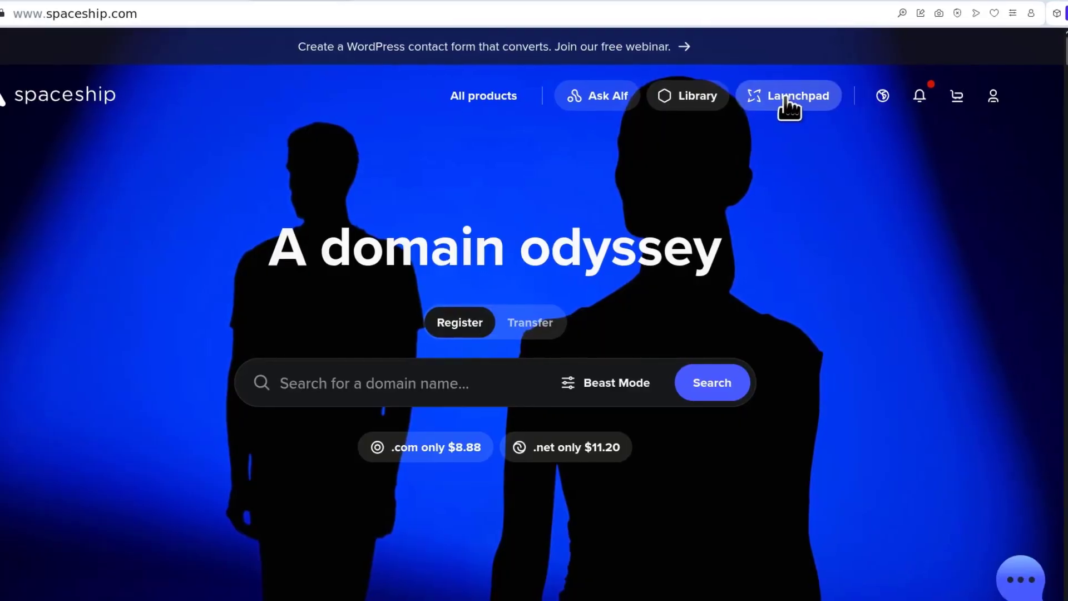
click(770, 92)
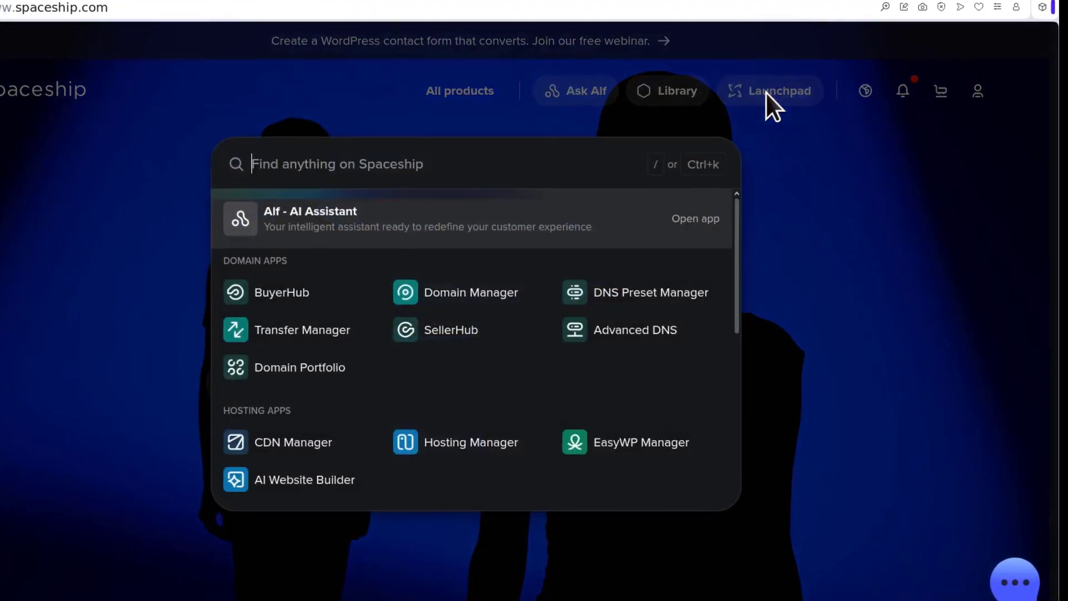
click(443, 292)
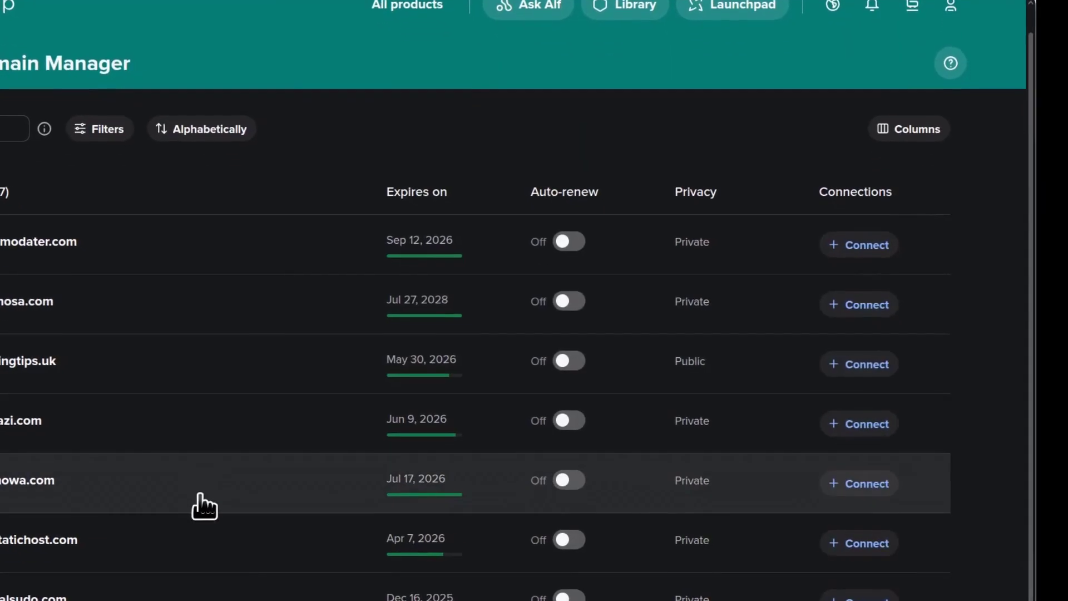
click(7, 490)
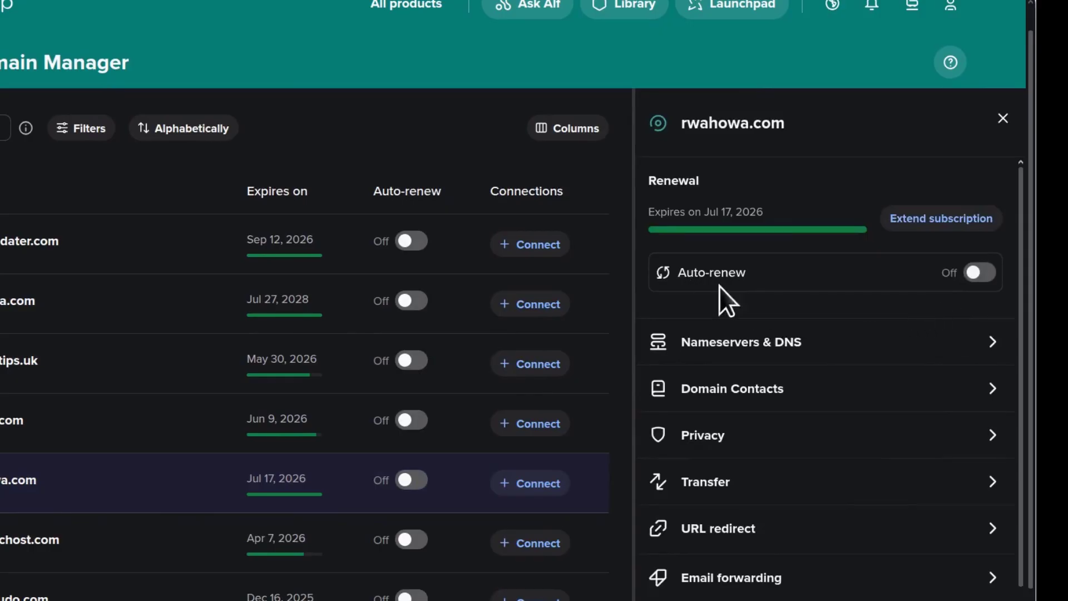
click(747, 351)
key(ctrl+plus)
key(ctrl+plus)
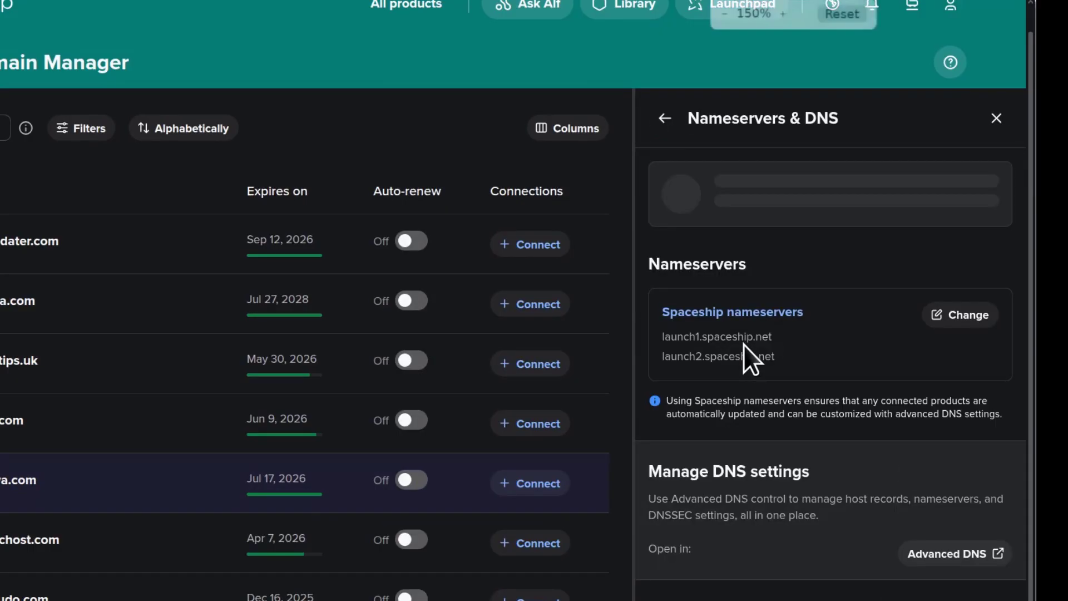
scroll(809, 343, down, 1)
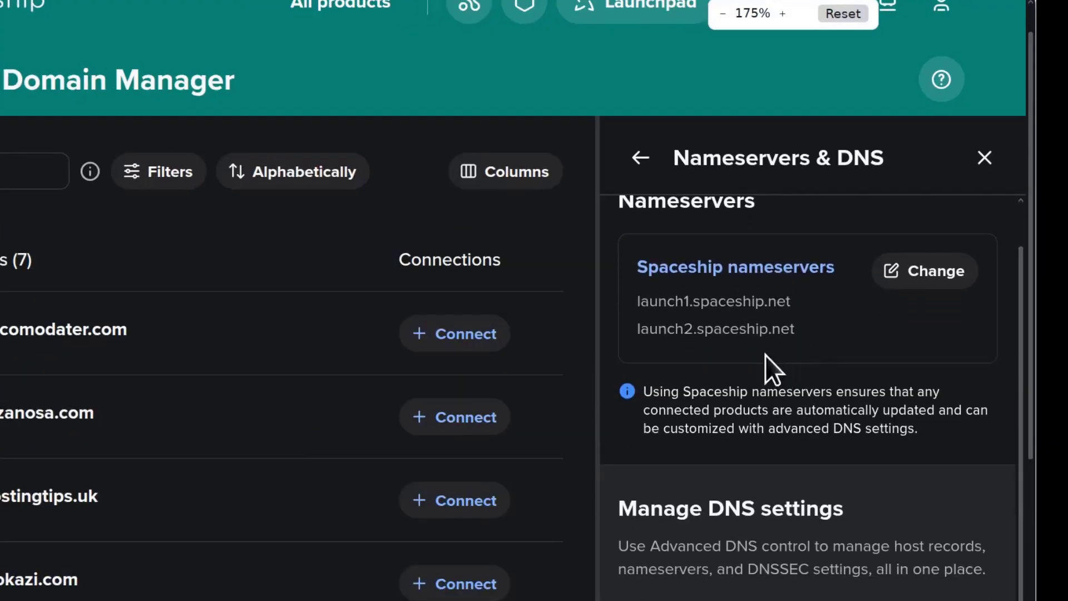
scroll(751, 307, up, 1)
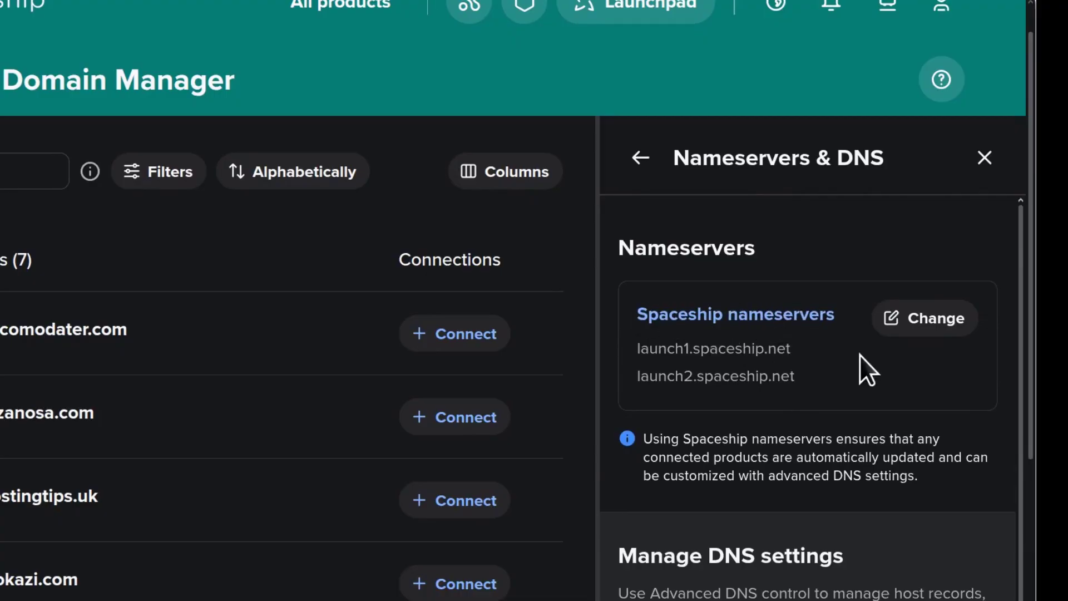
click(933, 325)
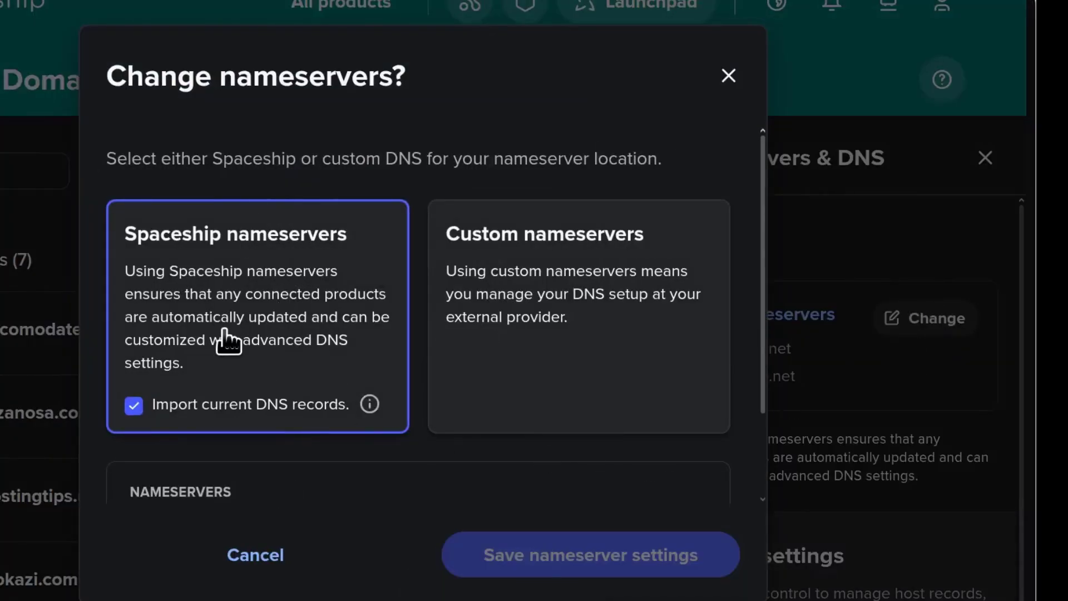
Switch to Custom nameservers and paste autumn.ns.cloudflare.com as the first nameserver.
click(541, 290)
scroll(545, 287, down, 3)
scroll(545, 287, up, 3)
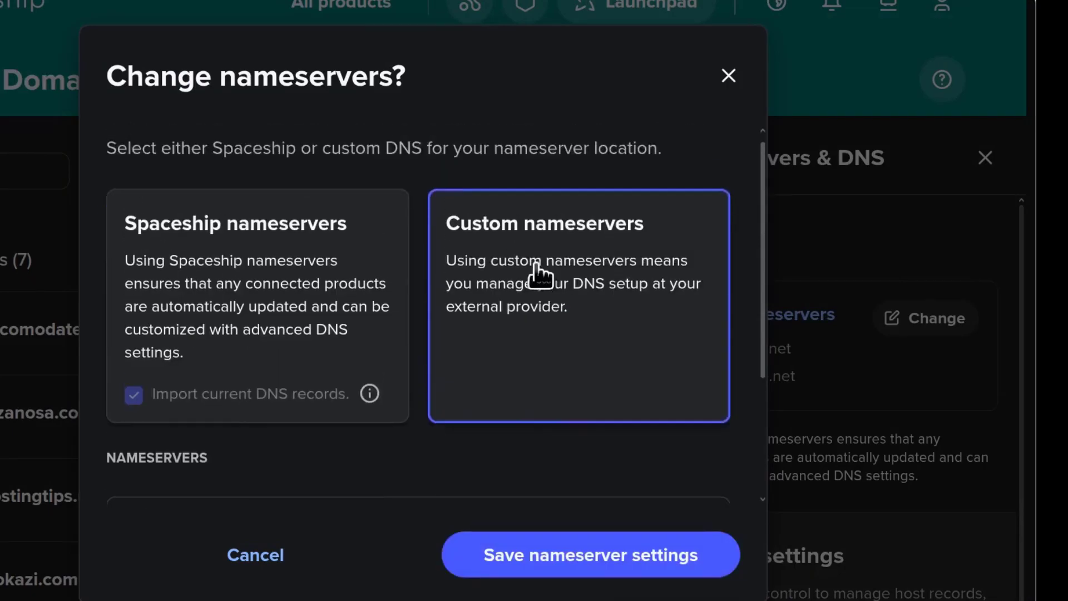
scroll(545, 281, down, 3)
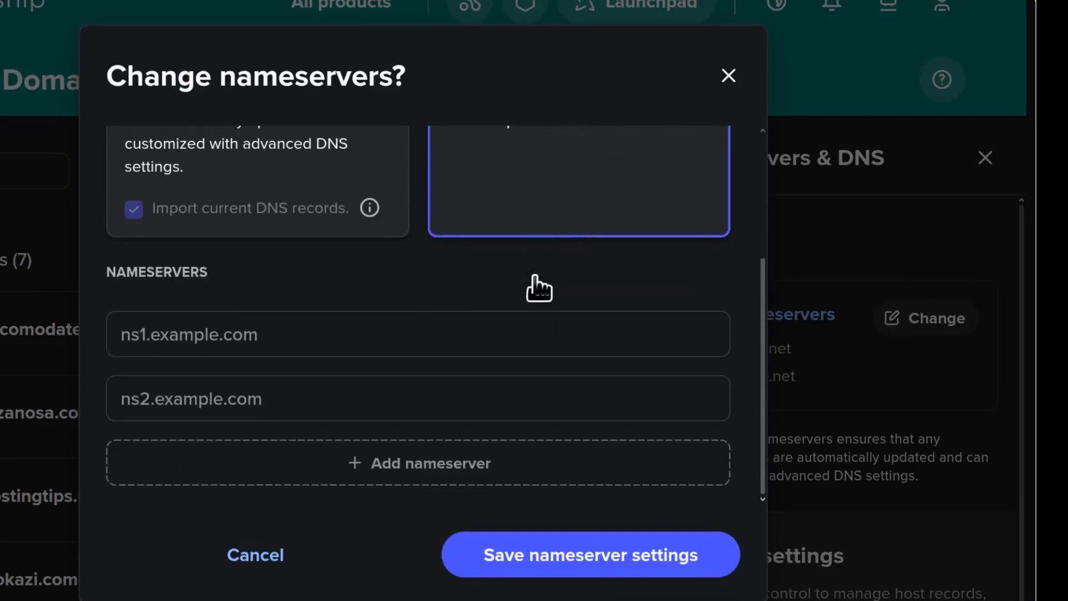
click(203, 335)
right_click(202, 334)
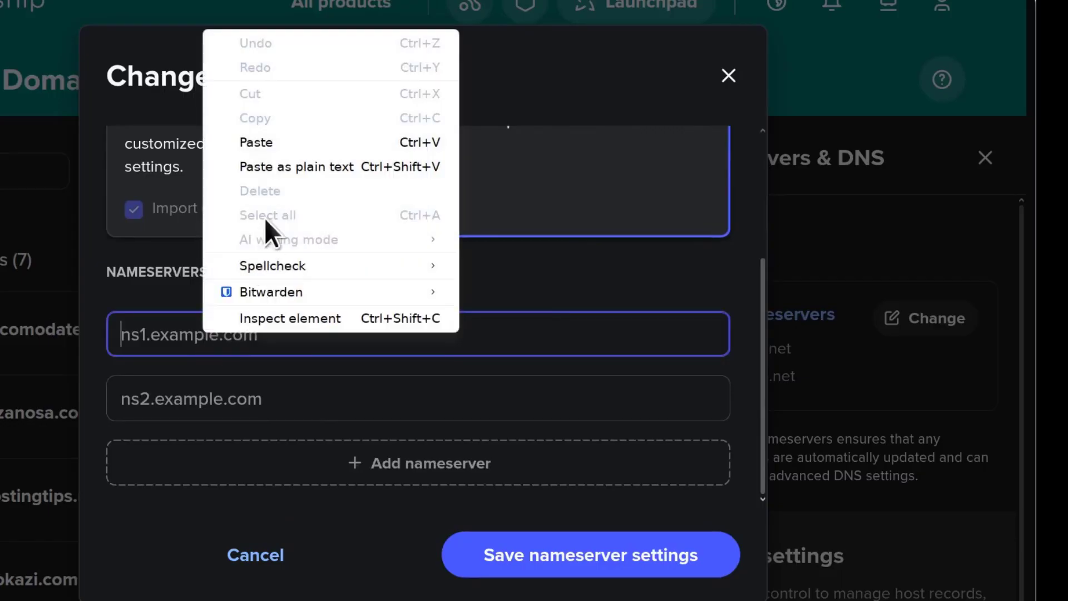
click(268, 147)
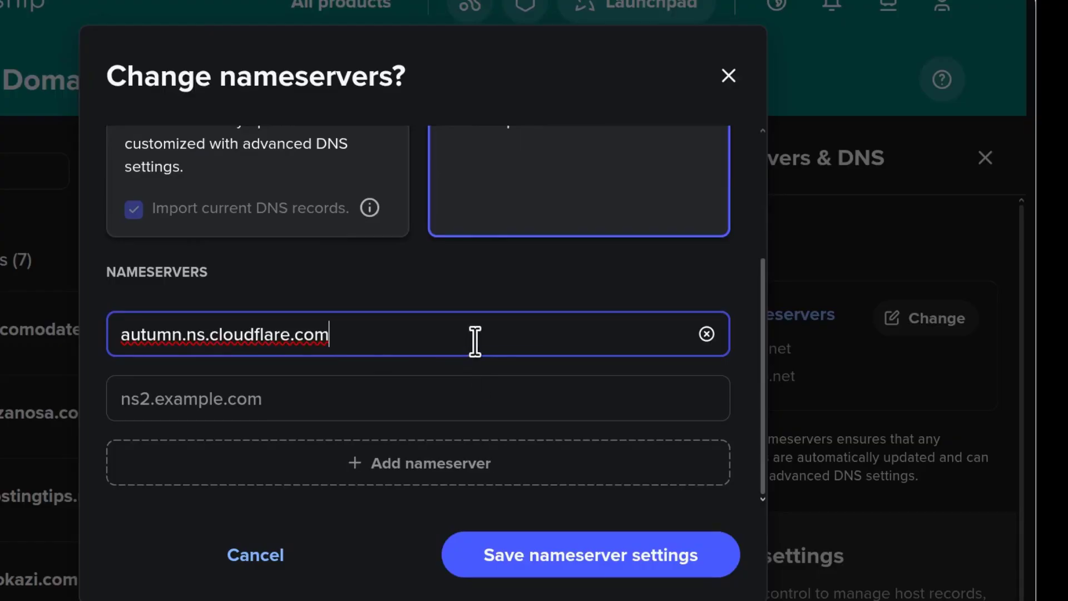
scroll(529, 329, up, 4)
scroll(556, 251, down, 4)
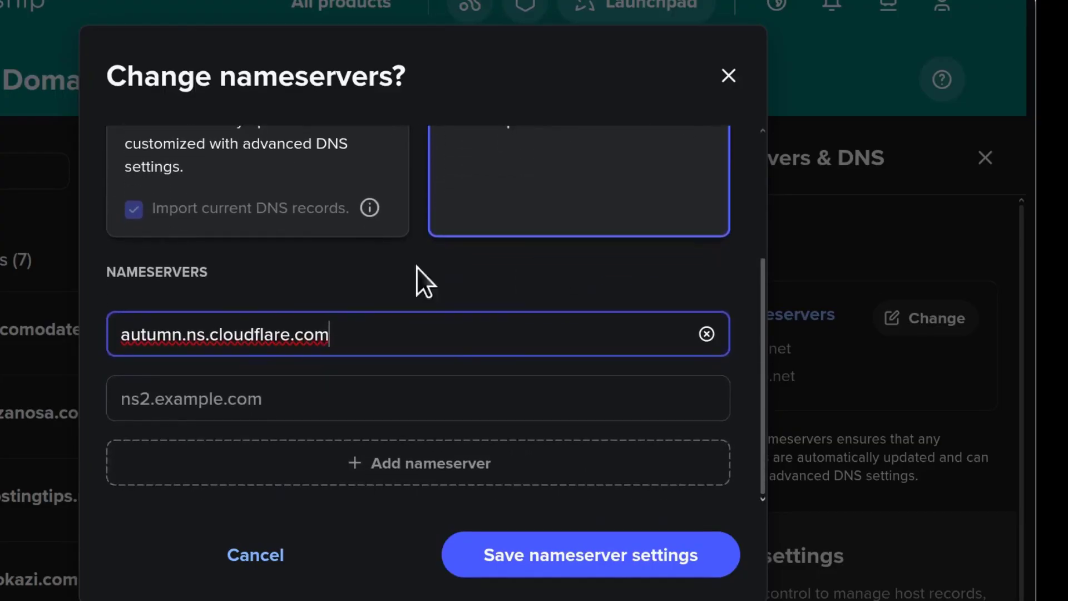
Copy razvan.ns.cloudflare.com from Cloudflare, paste it as the second nameserver, and save the settings.
key(ctrl+Tab)
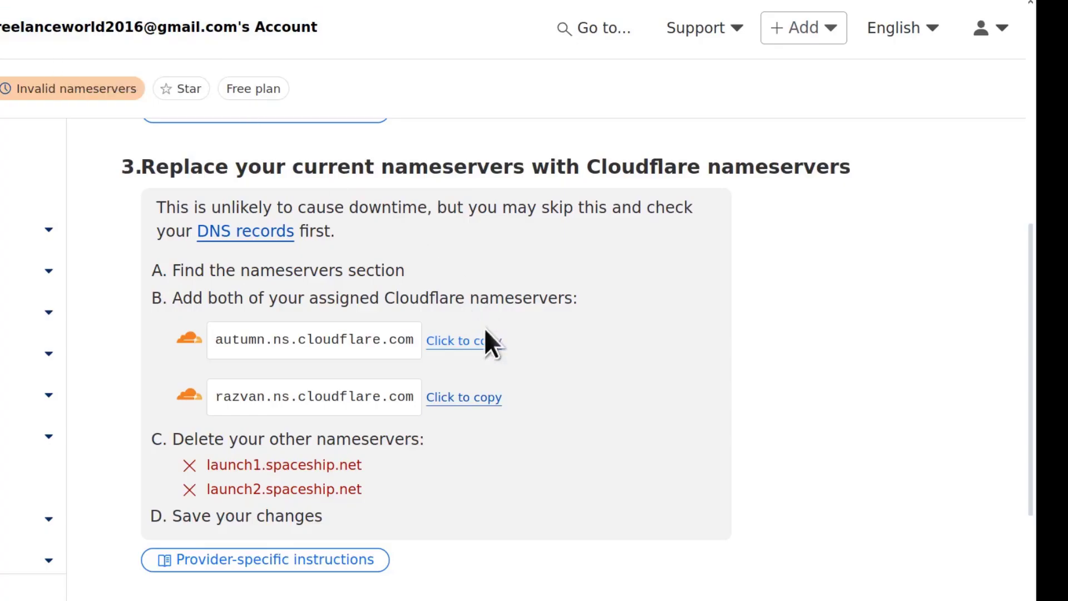
click(479, 401)
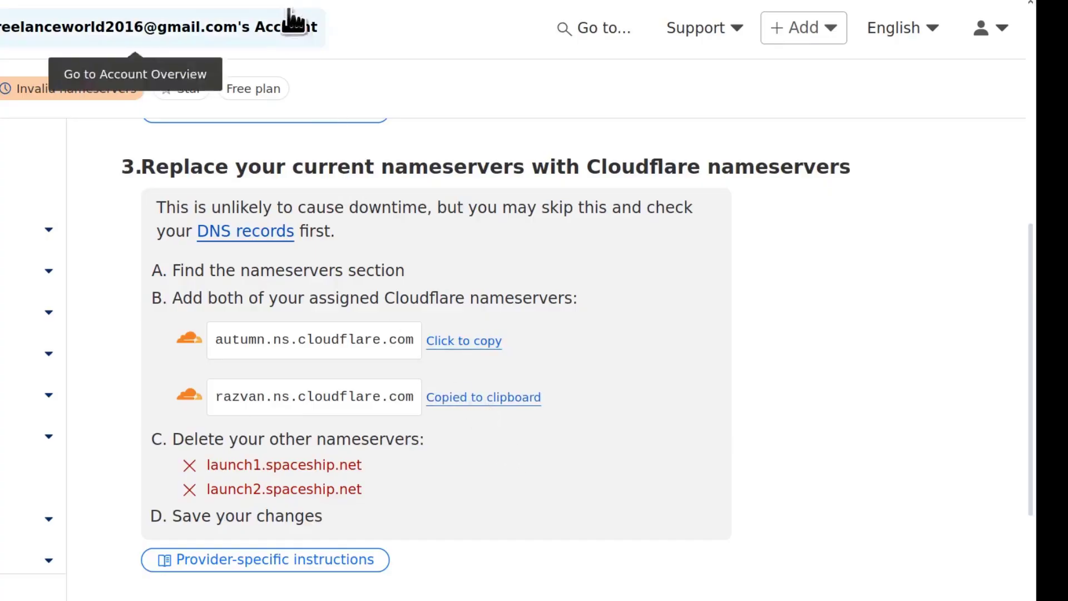
key(ctrl+Tab)
right_click(233, 399)
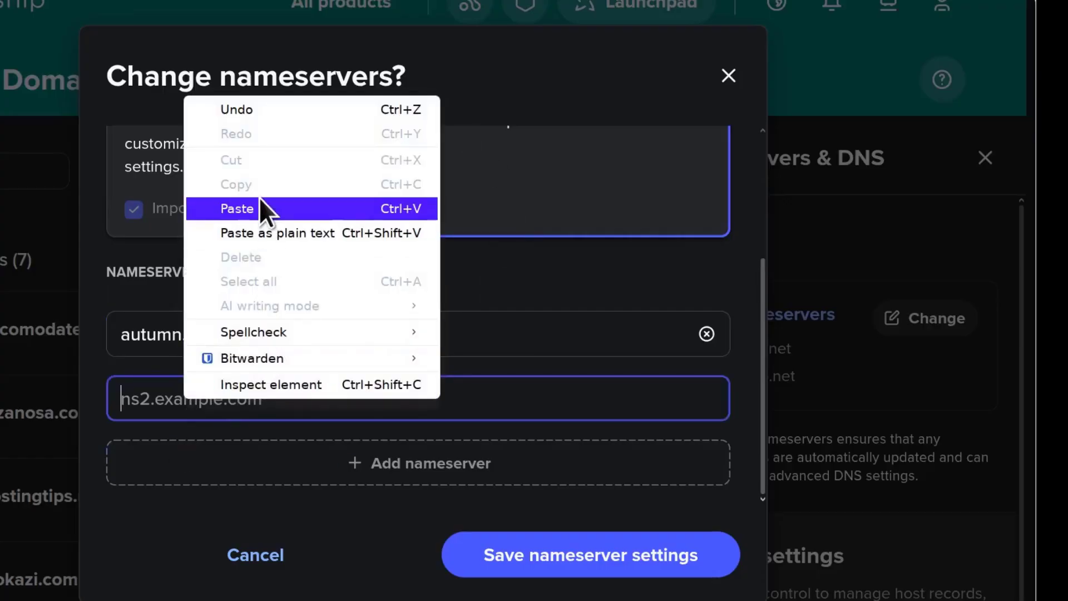
click(267, 209)
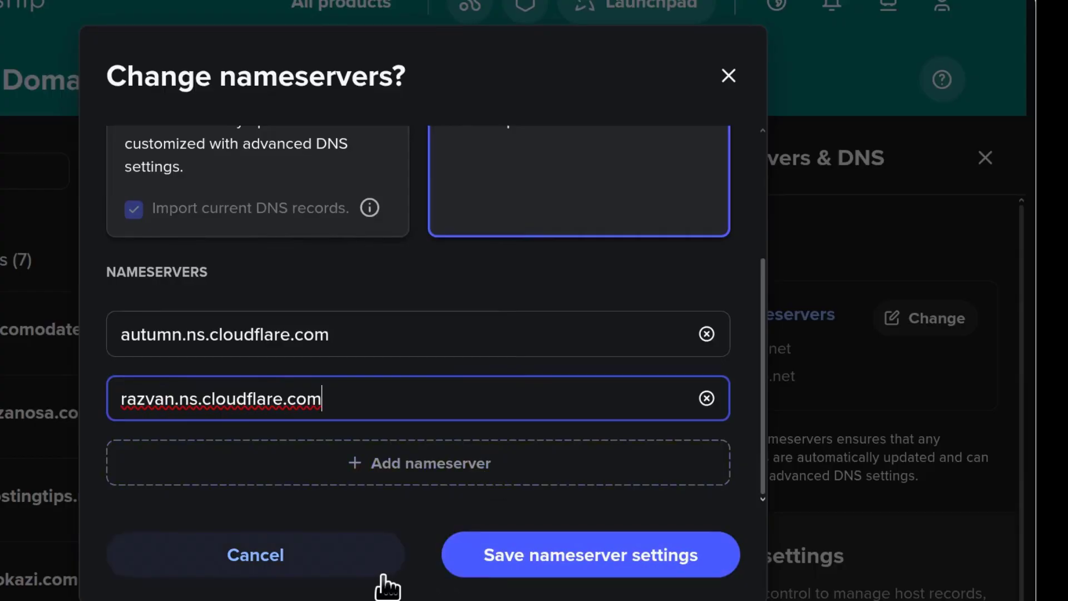
click(643, 560)
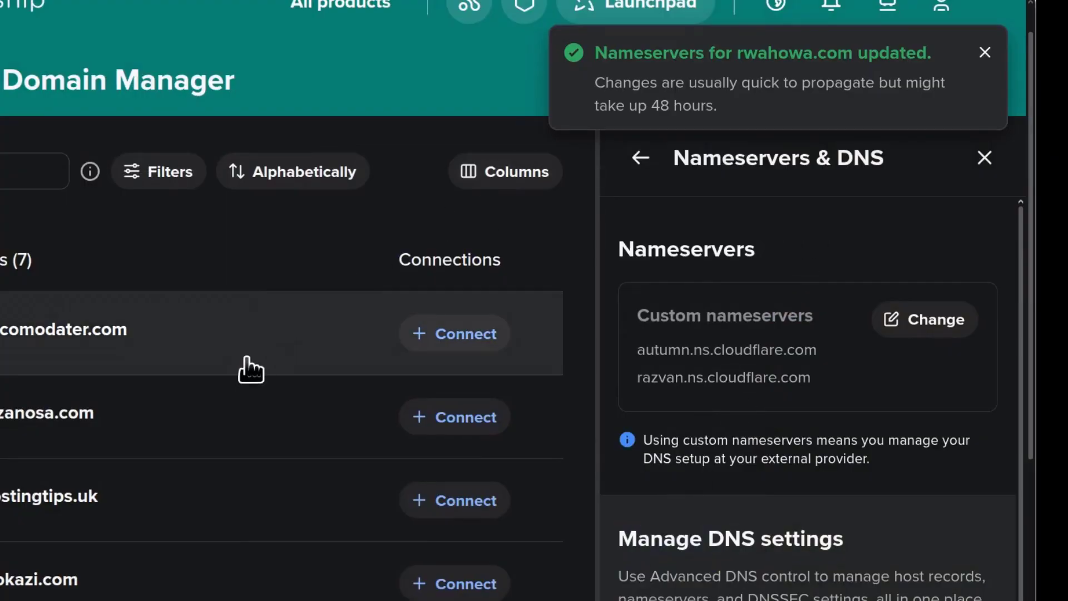
drag(651, 101, 700, 105)
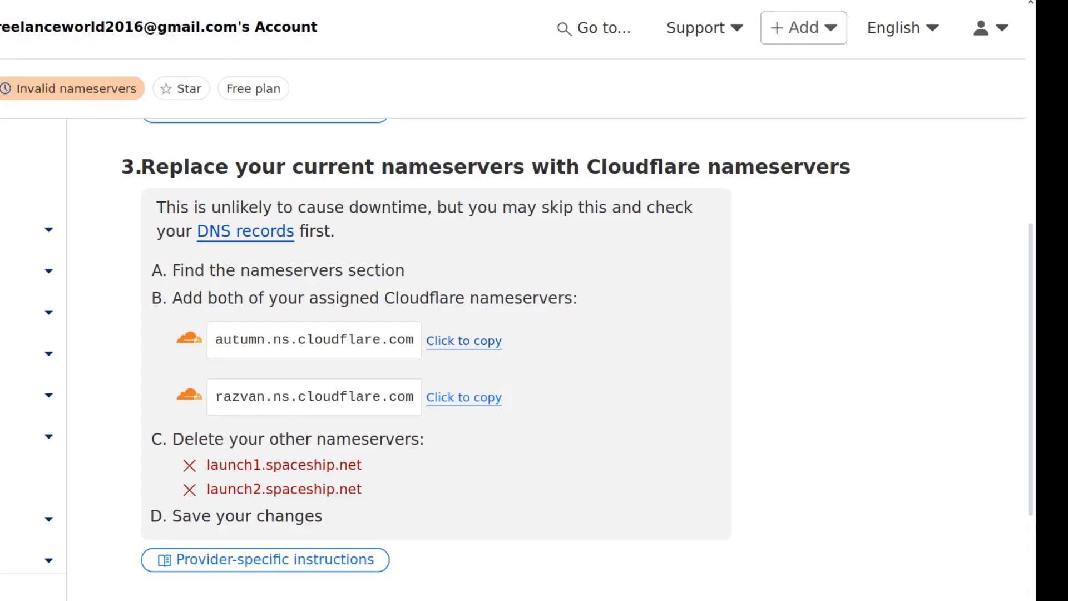
scroll(175, 50, up, 8)
scroll(440, 199, down, 5)
Confirm the nameserver instructions for rwahowa.com and go to its Overview page.
scroll(513, 245, up, 5)
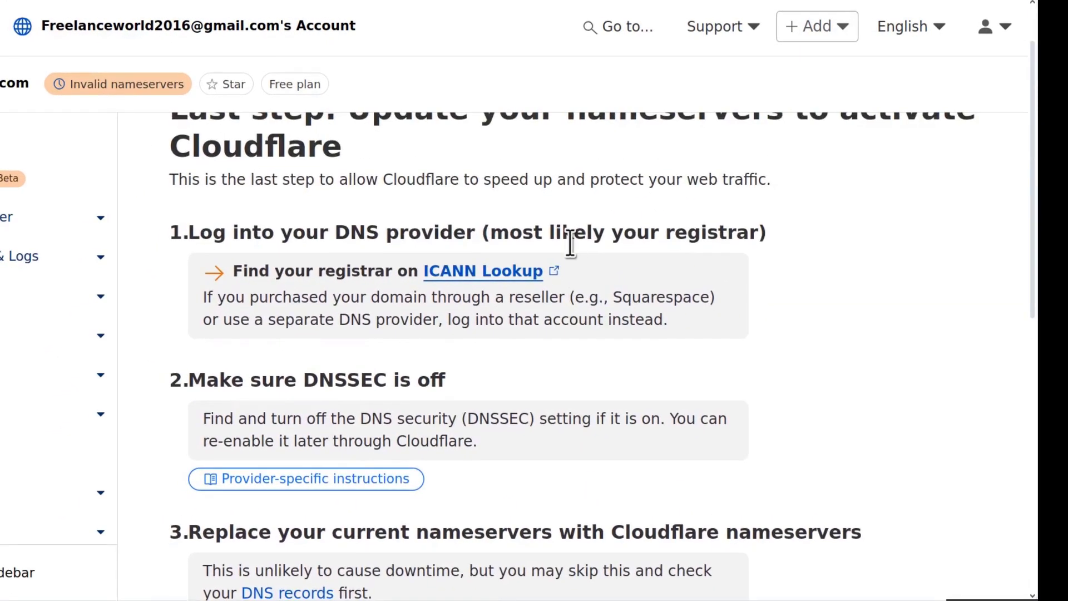
scroll(571, 243, down, 10)
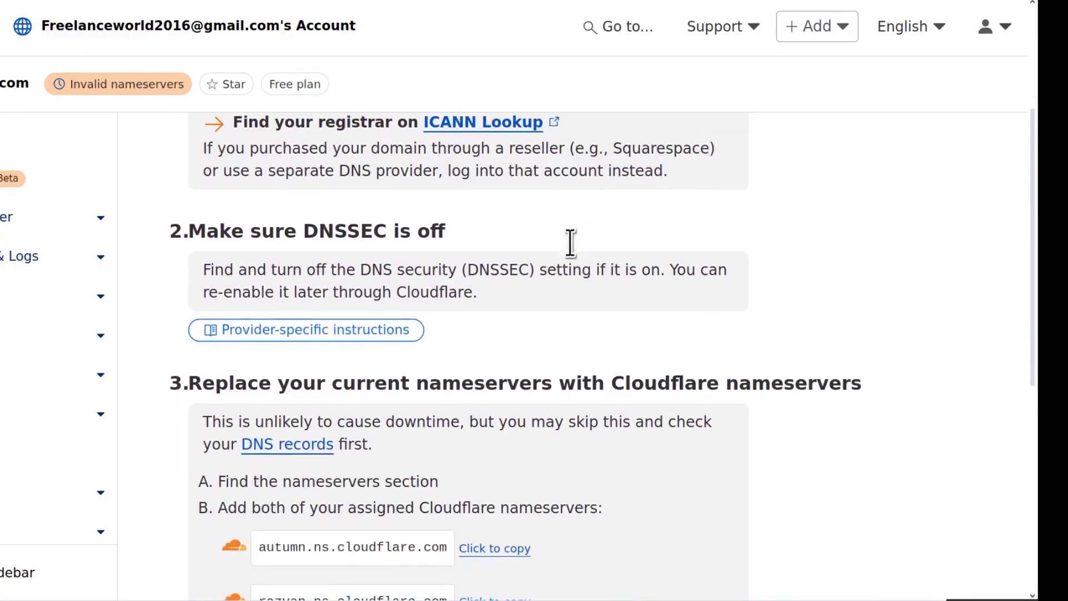
click(238, 424)
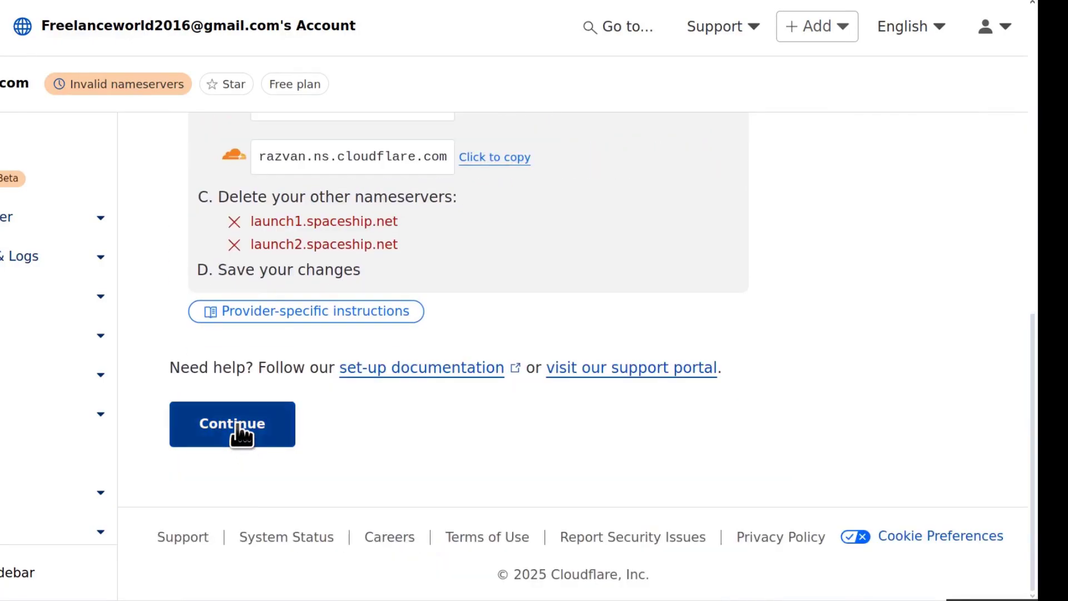
Request an immediate nameserver check for rwahowa.com from the bottom of its Overview.
scroll(597, 267, down, 8)
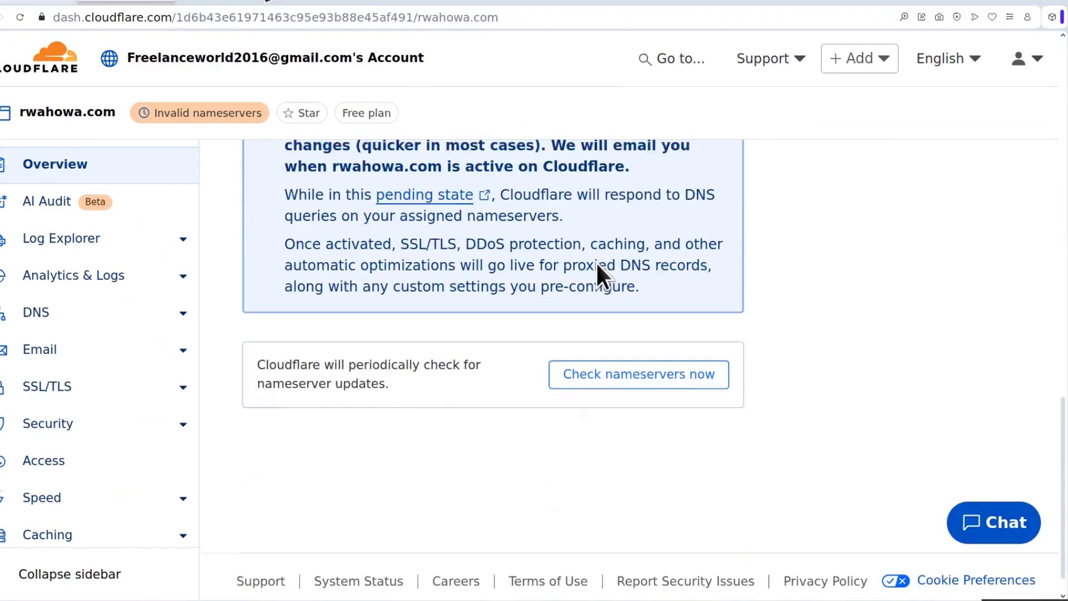
scroll(599, 283, up, 3)
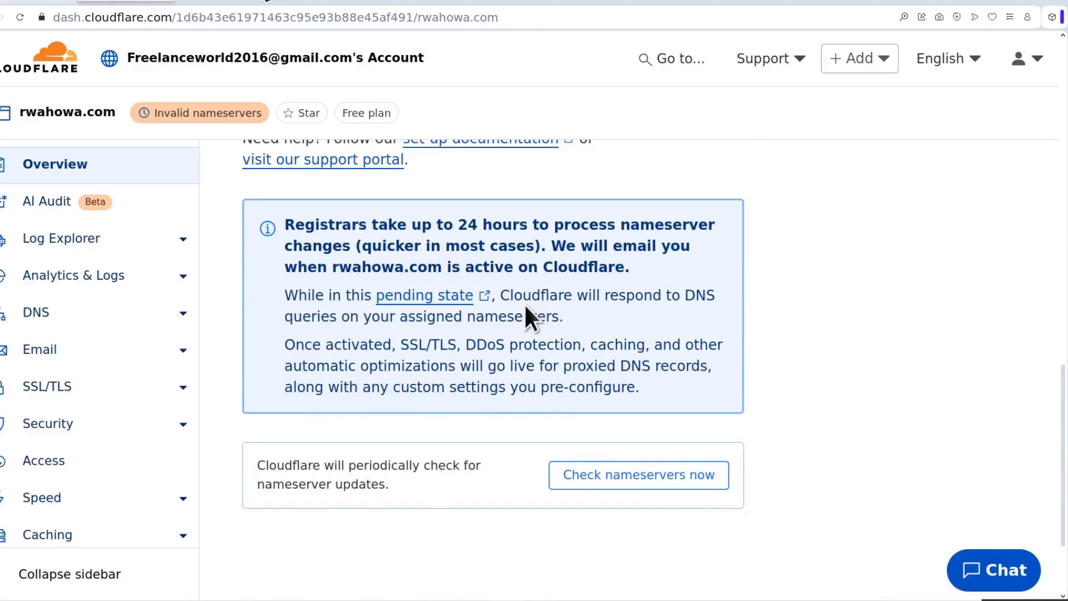
scroll(537, 251, up, 2)
scroll(548, 383, down, 5)
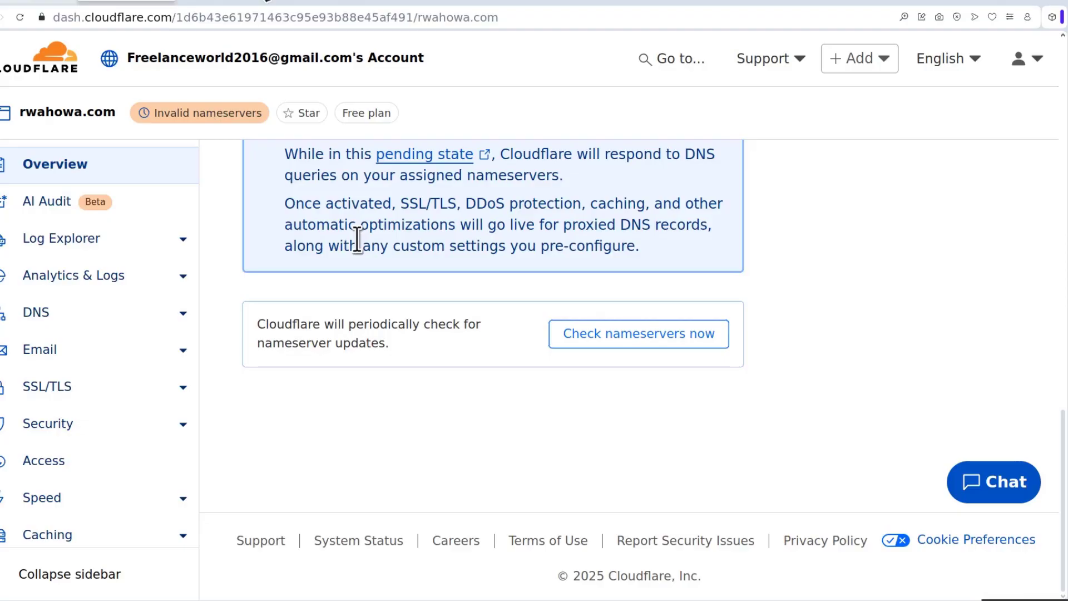
scroll(75, 284, down, 3)
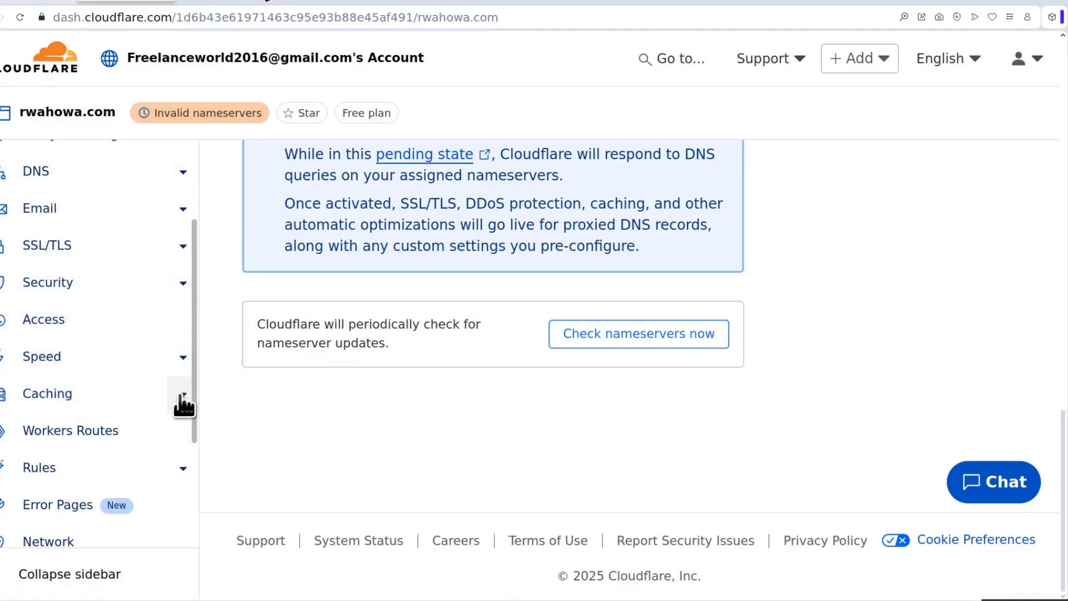
scroll(517, 333, up, 10)
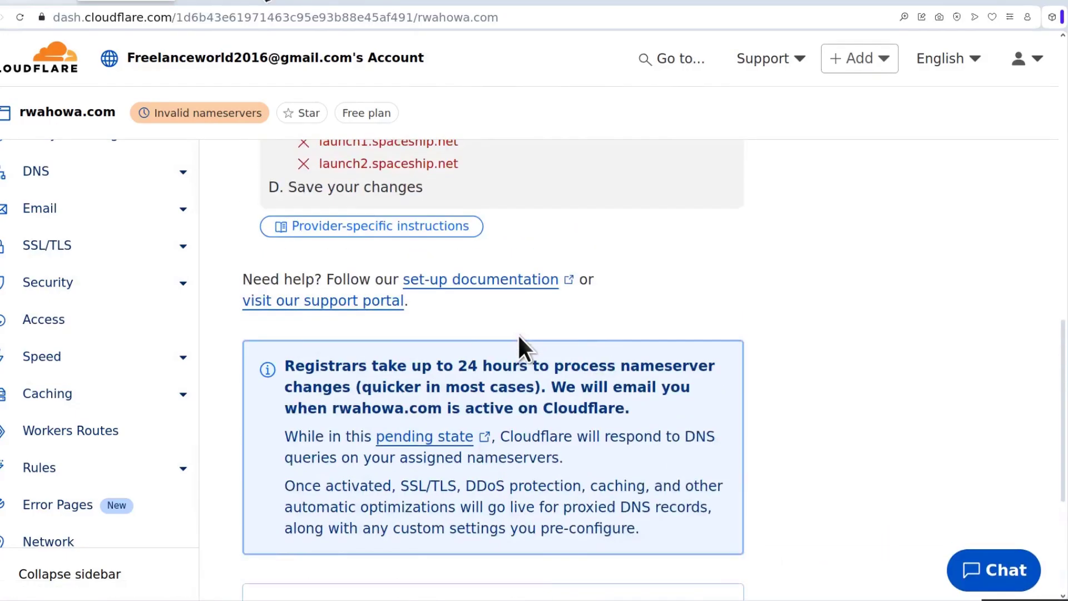
scroll(521, 334, down, 15)
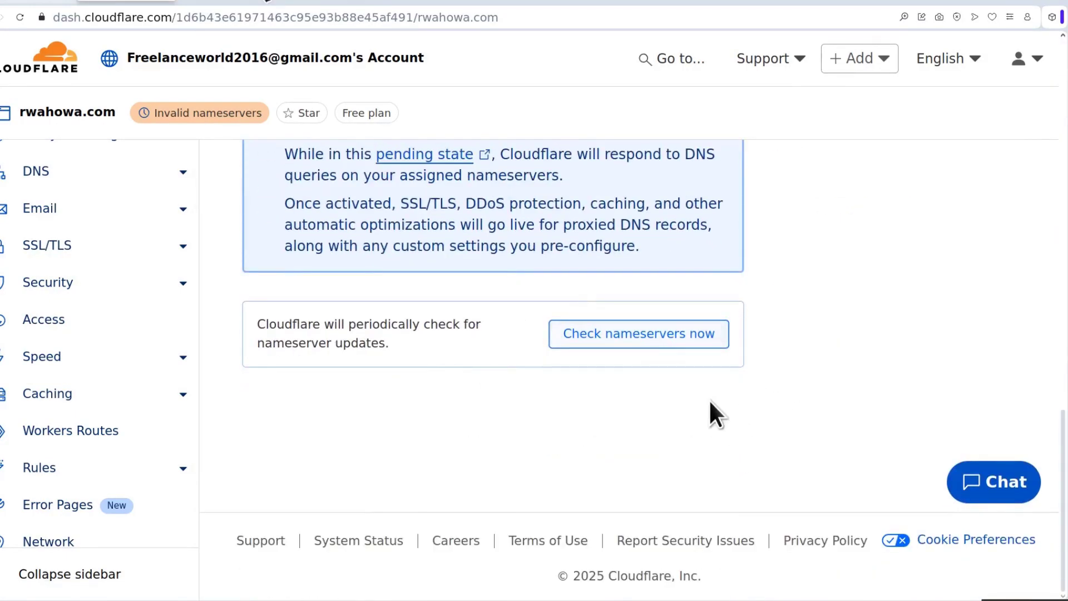
click(641, 336)
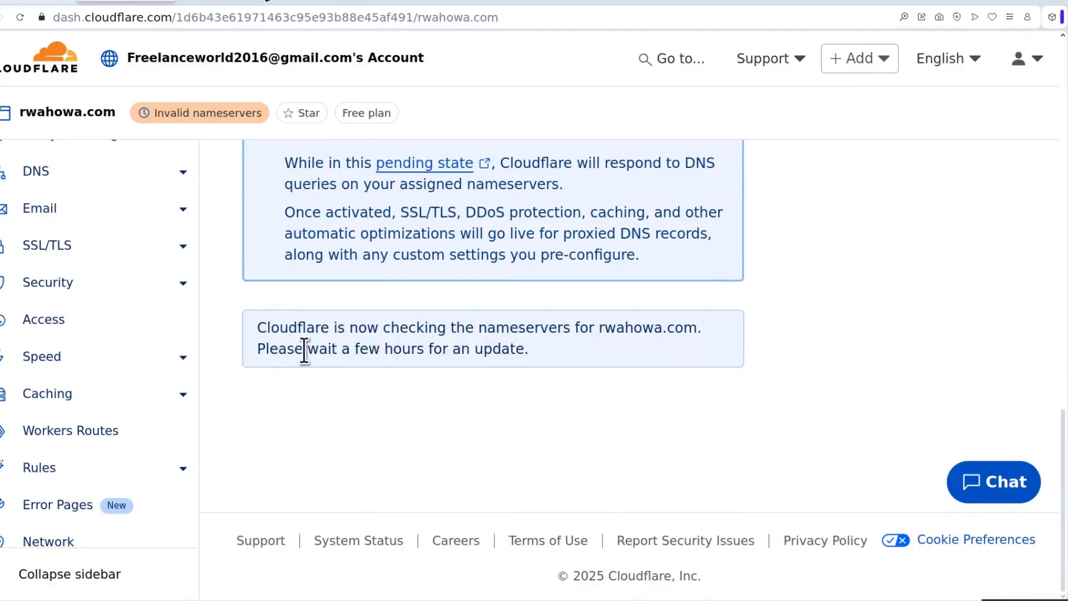
scroll(505, 488, up, 15)
scroll(187, 279, up, 3)
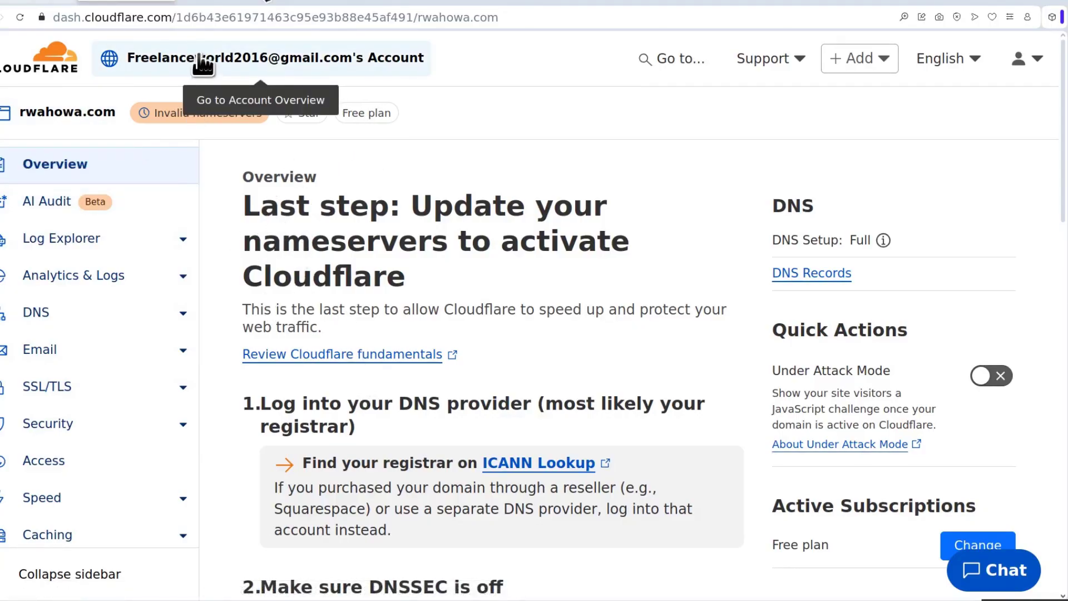
Go to Account Home, expand Manage Account, and open the Members page.
click(165, 61)
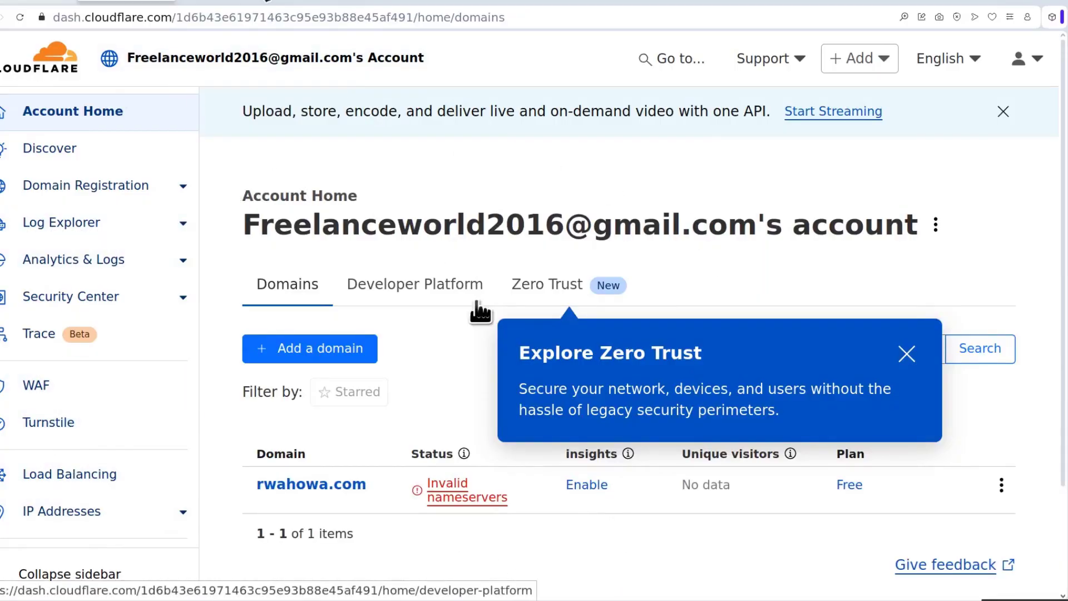
scroll(484, 302, down, 3)
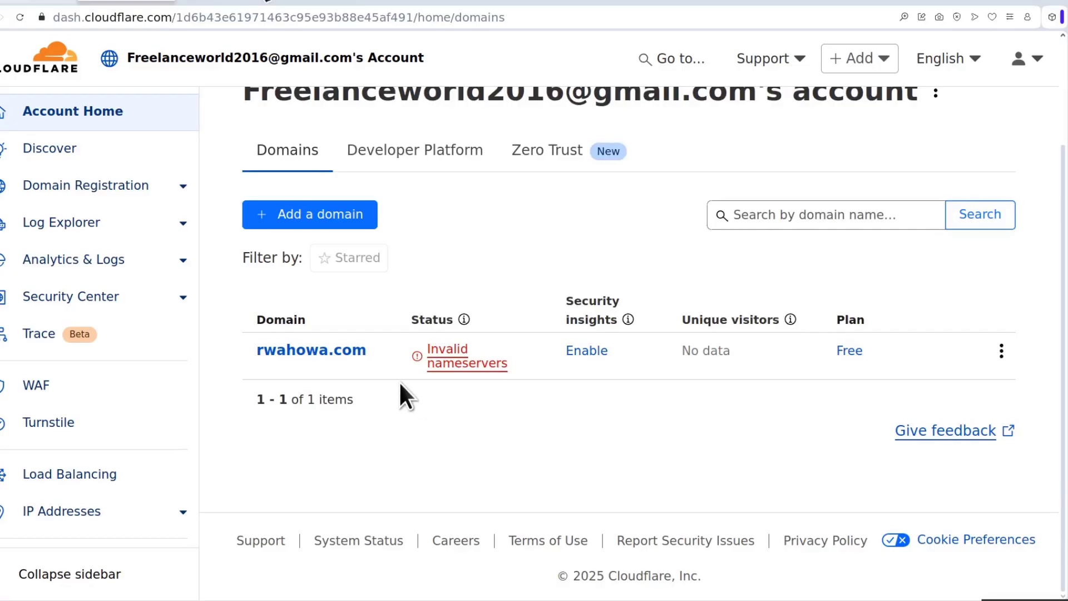
scroll(123, 389, down, 8)
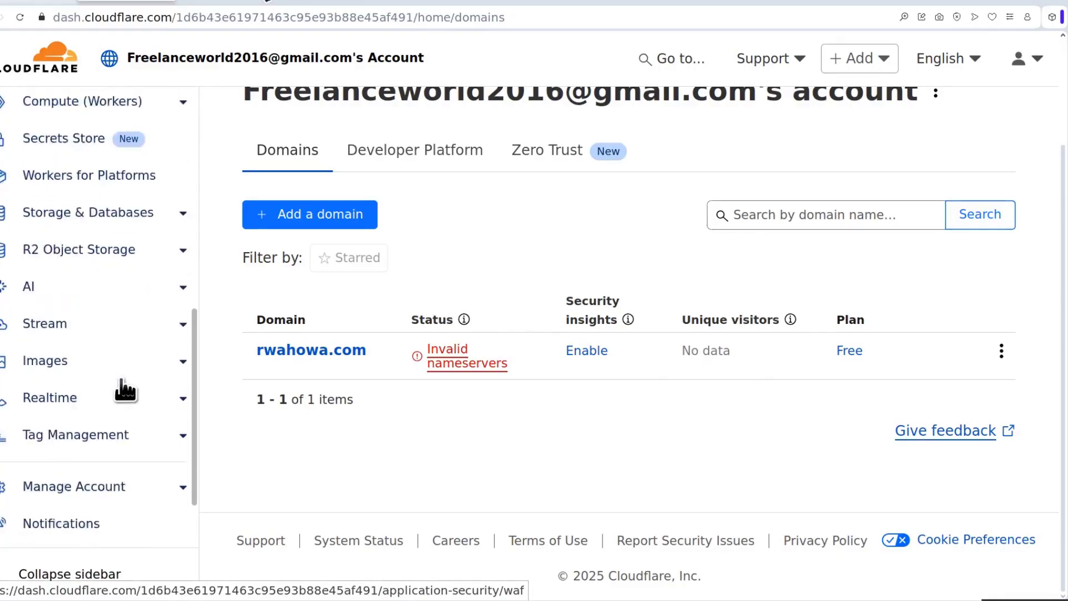
click(183, 394)
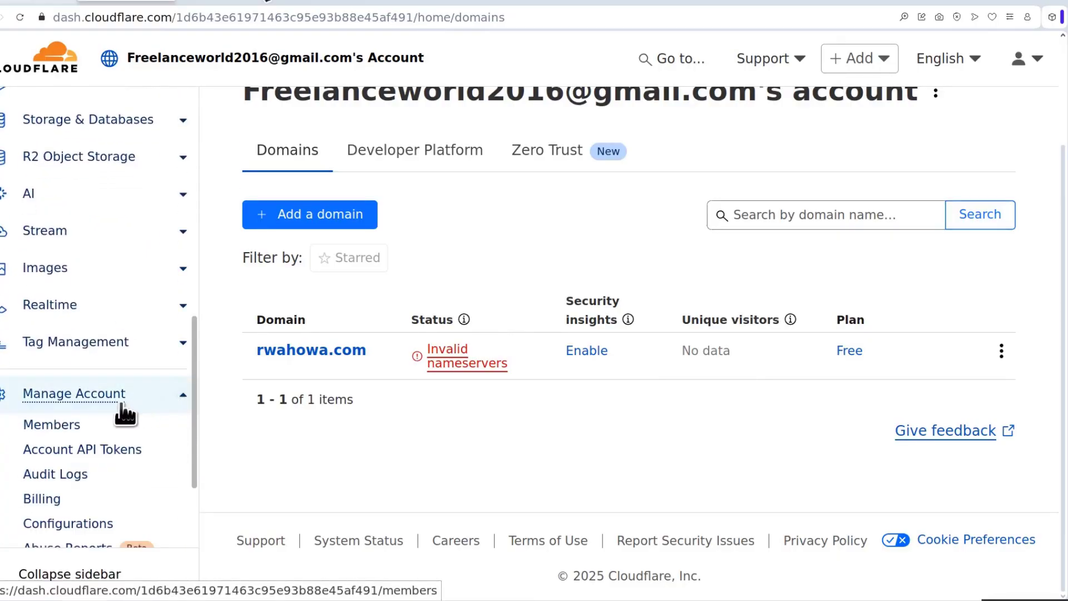
scroll(122, 384, down, 2)
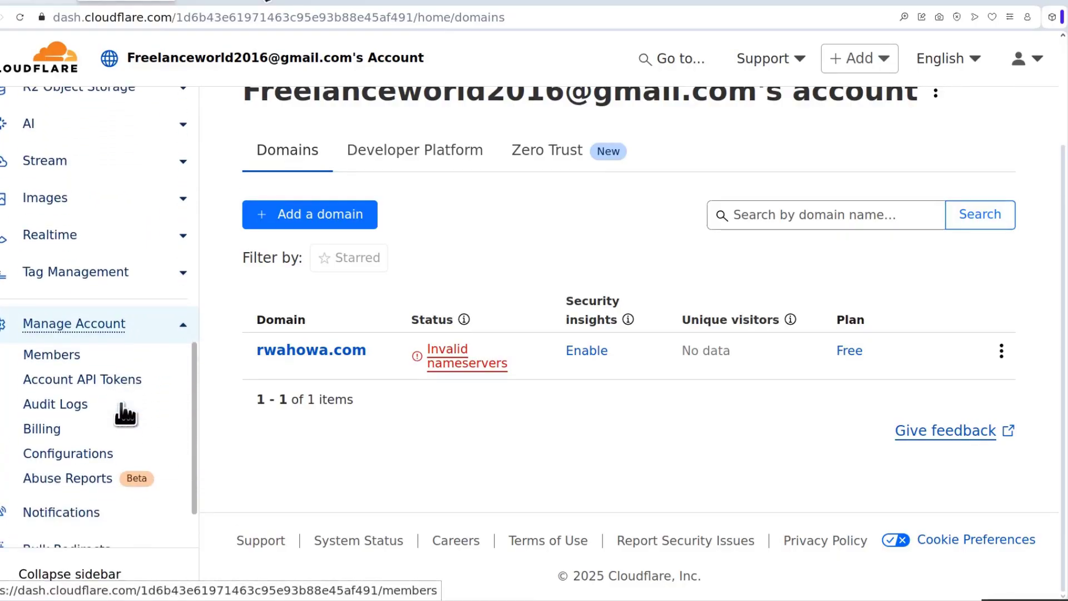
click(62, 362)
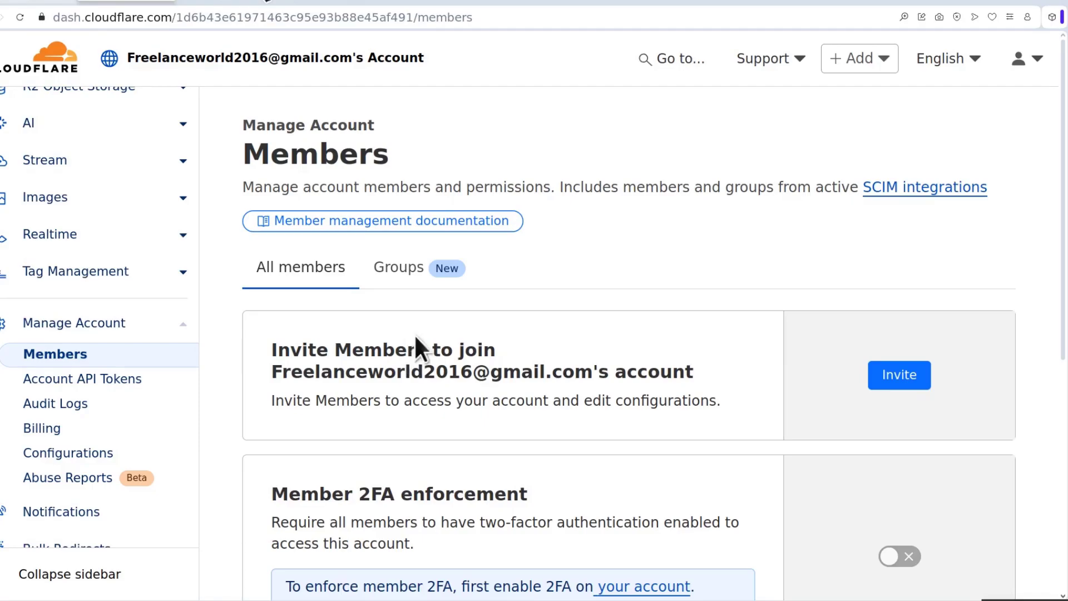
Review the Members page's 2FA enforcement note and open the personal account dropdown.
scroll(448, 381, down, 3)
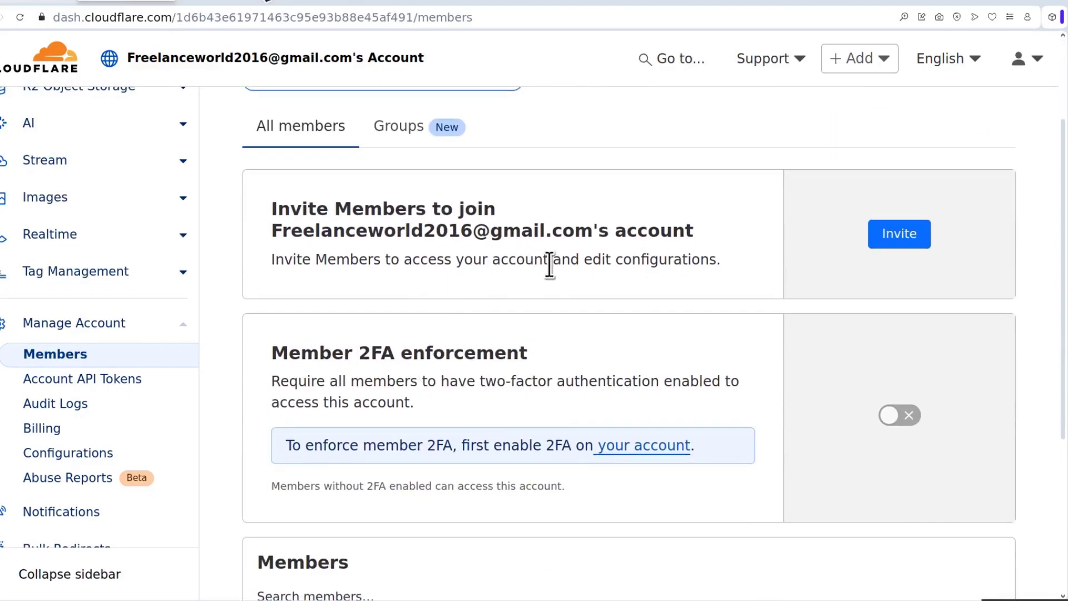
scroll(486, 327, up, 1)
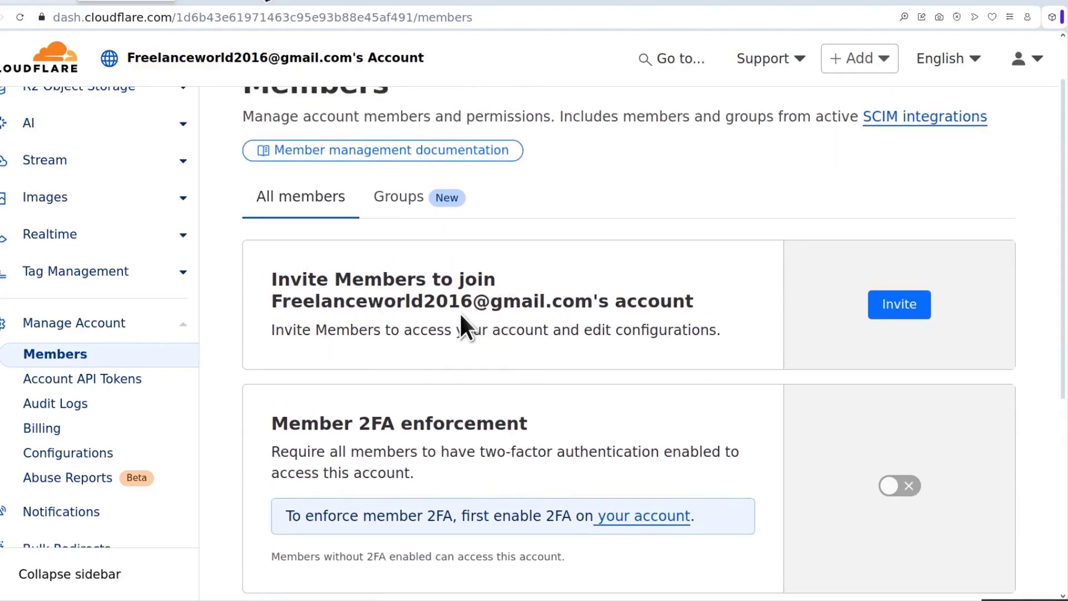
scroll(502, 284, up, 1)
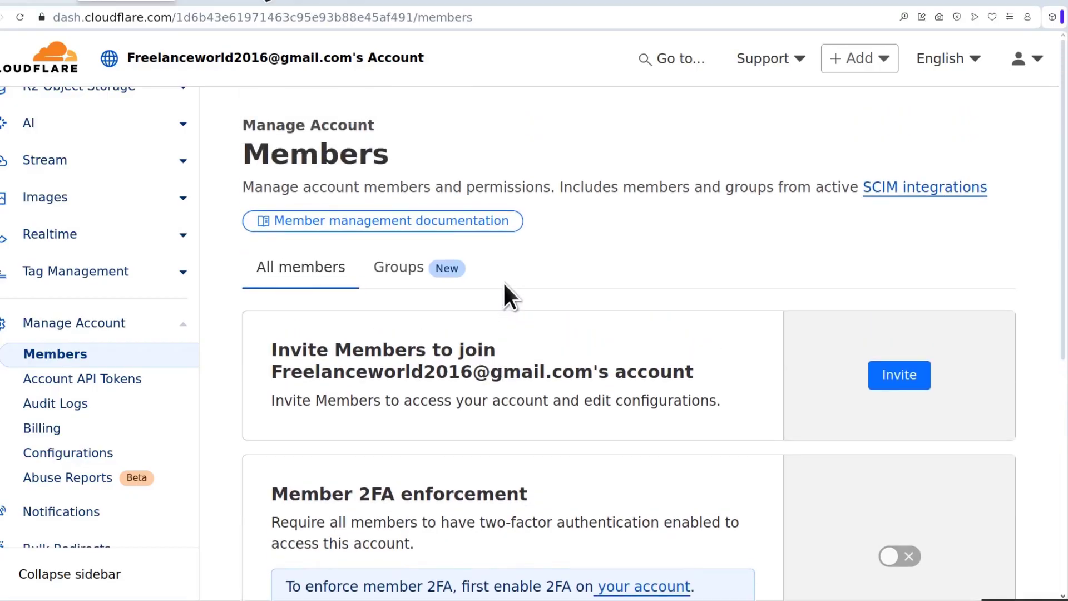
scroll(382, 351, down, 3)
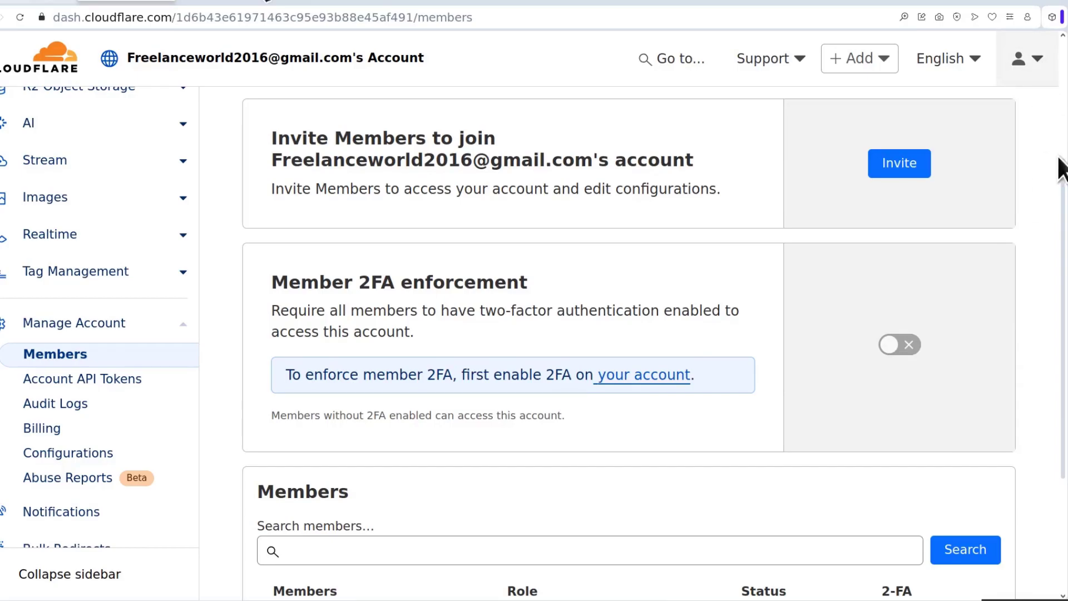
click(1034, 68)
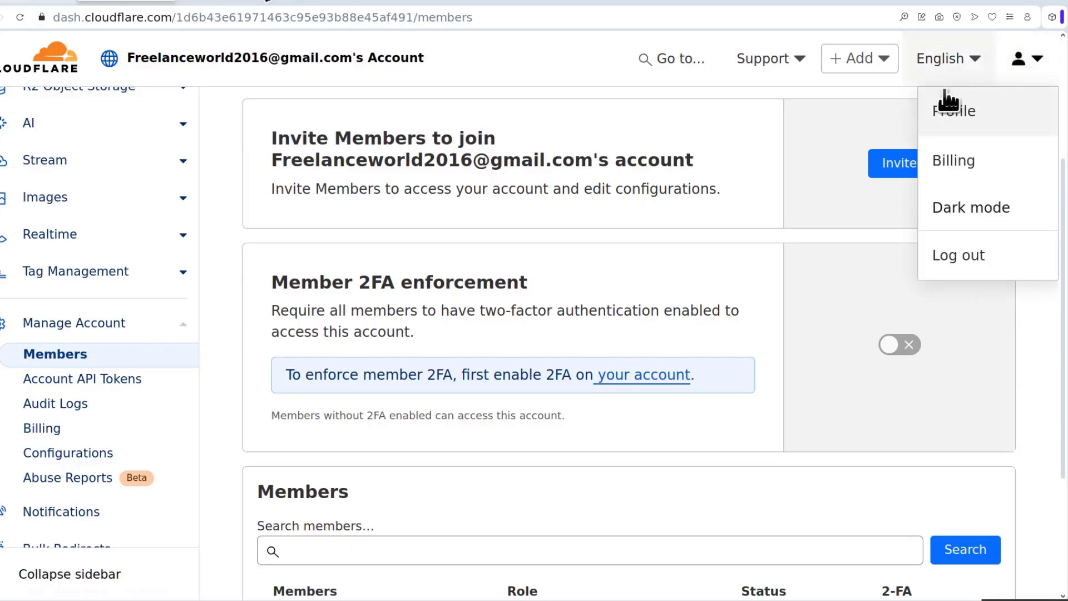
In My Profile's Authentication settings, begin two-factor setup using an authenticator app.
scroll(948, 108, down, 4)
click(956, 110)
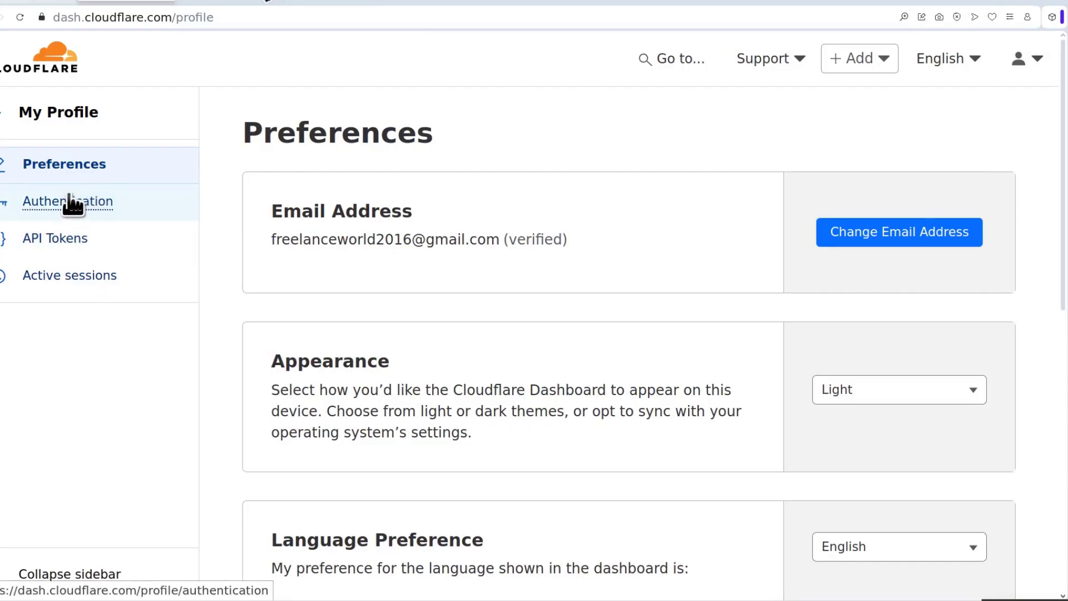
click(70, 203)
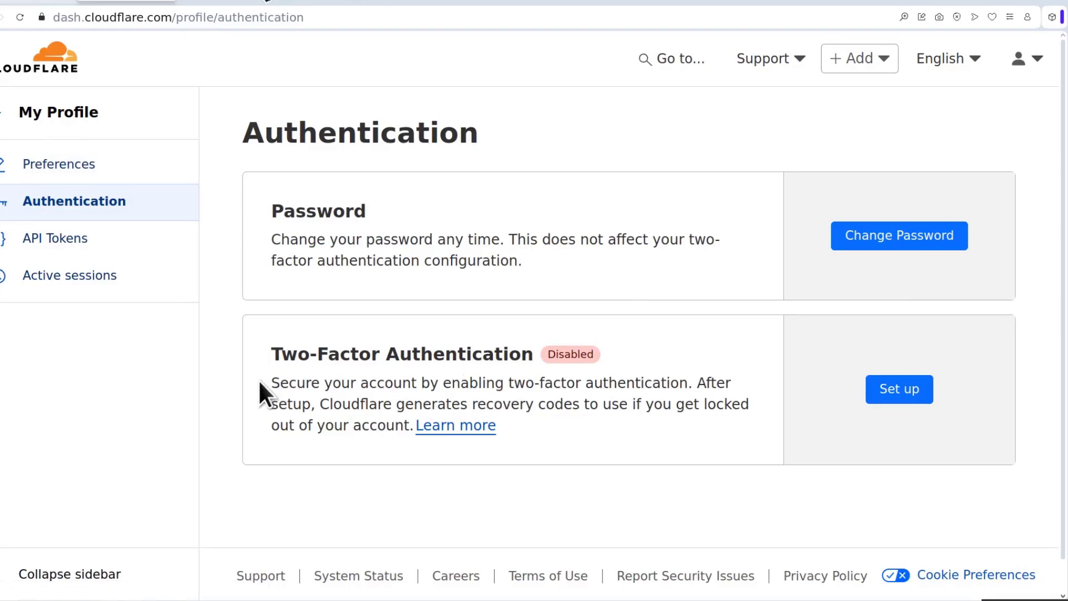
click(928, 396)
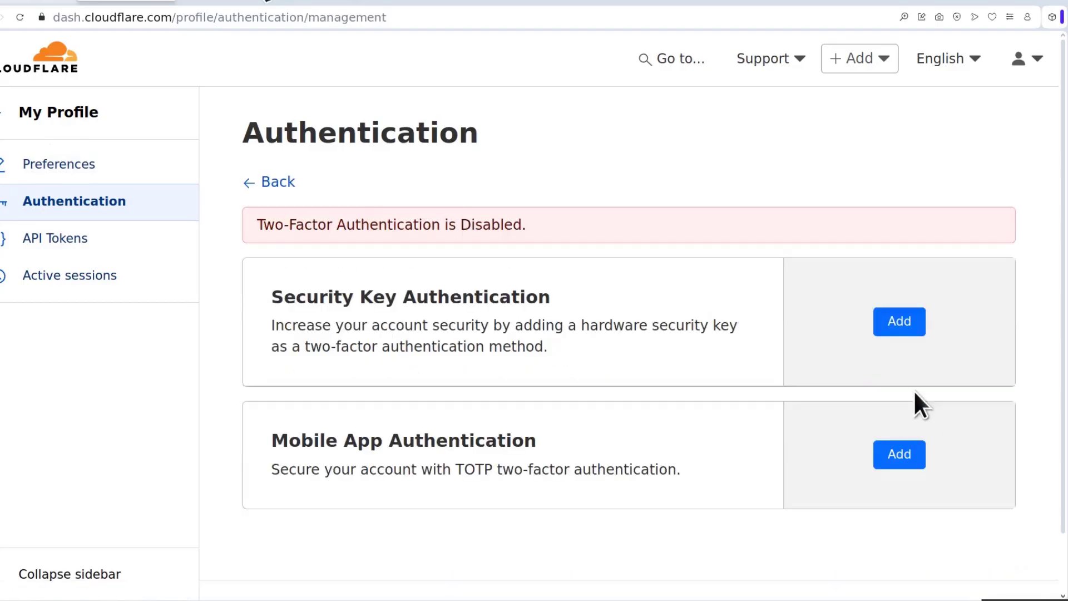
scroll(585, 329, down, 1)
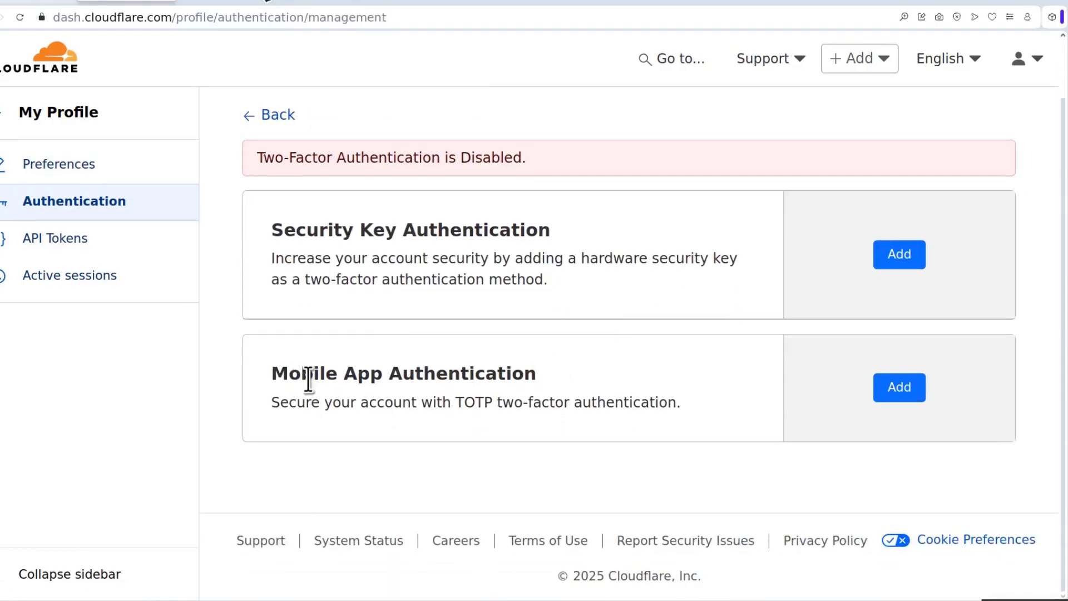
click(898, 388)
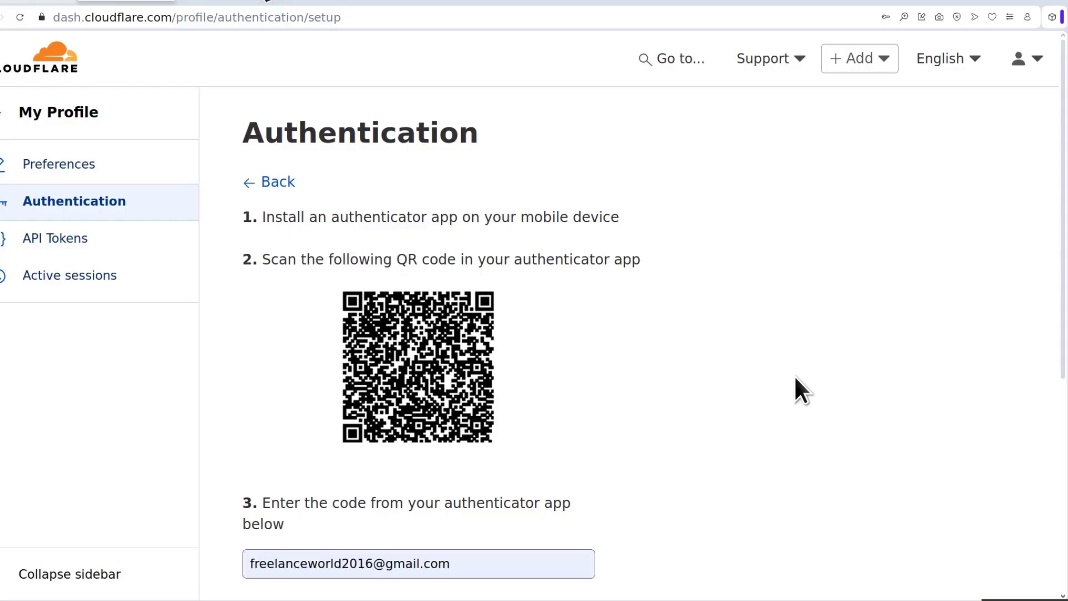
Re-enter the six-digit authenticator code correctly along with the account password, then submit.
scroll(613, 382, down, 6)
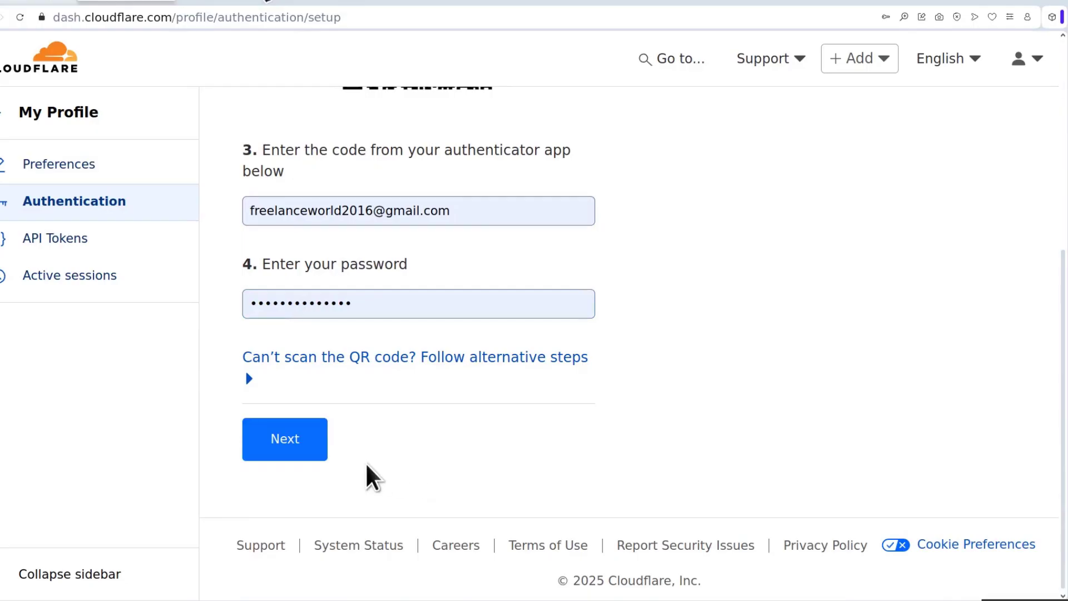
click(288, 447)
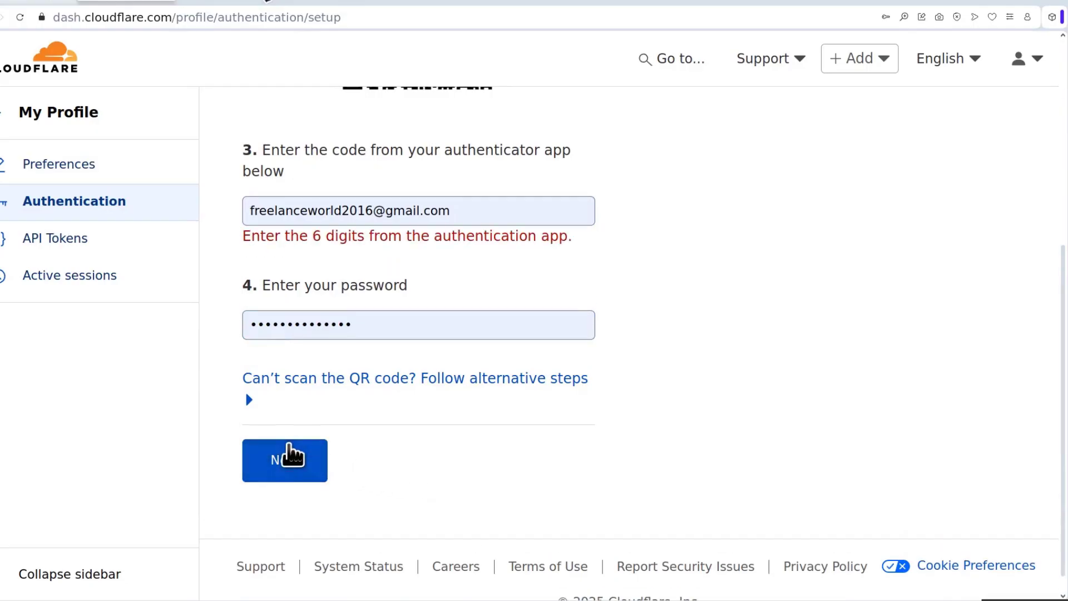
click(337, 212)
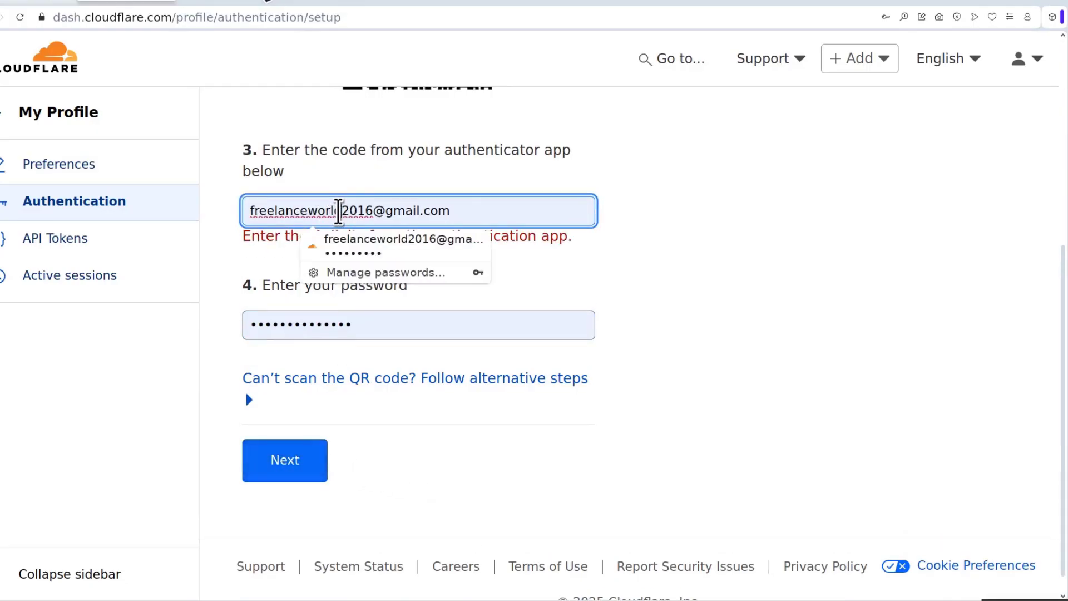
key(ctrl+a)
key(BackSpace)
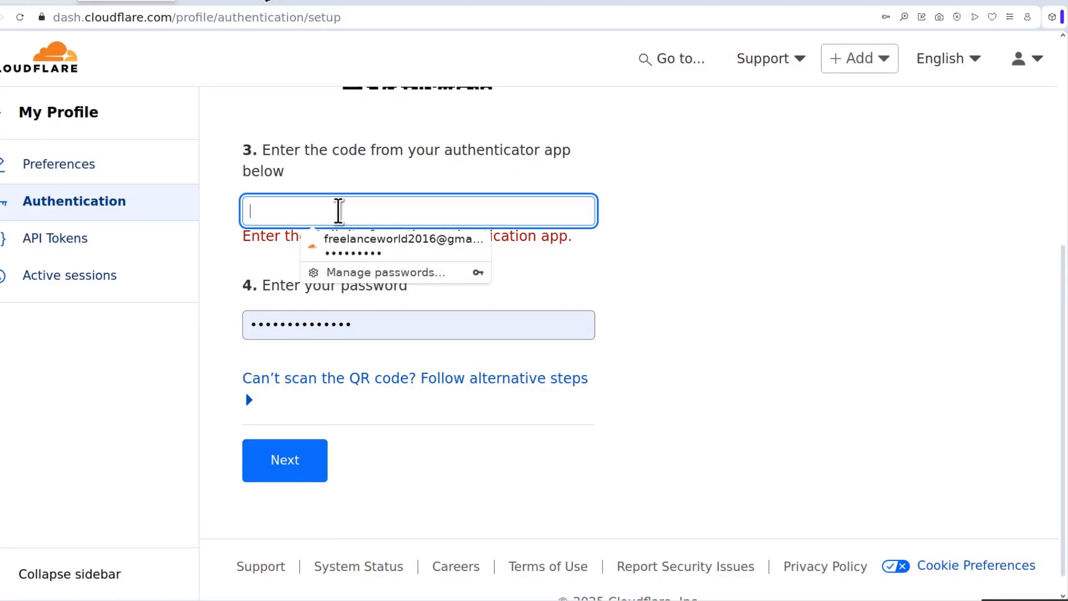
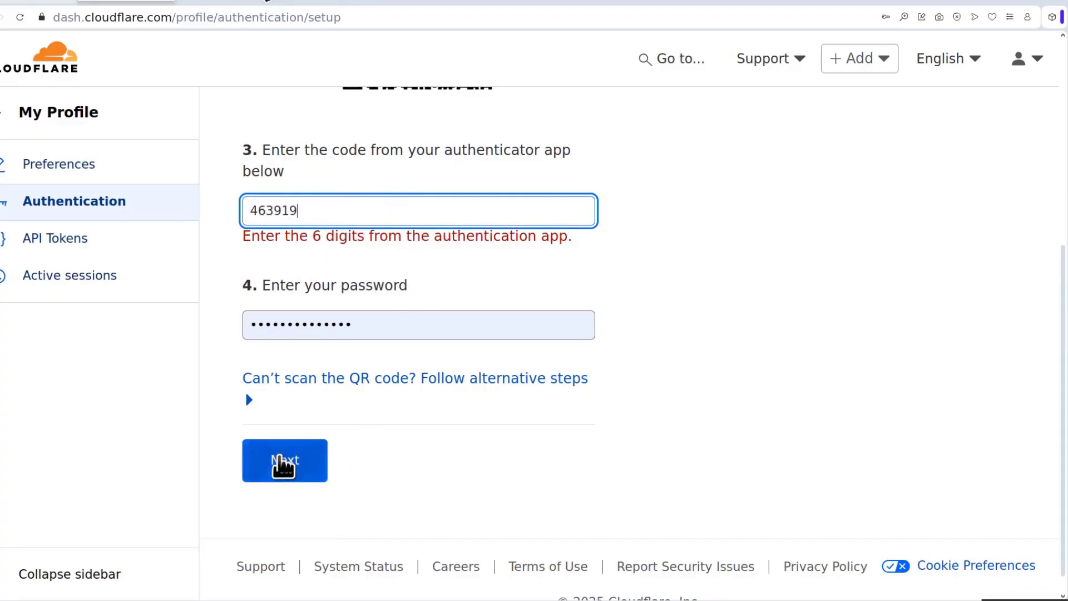
click(284, 465)
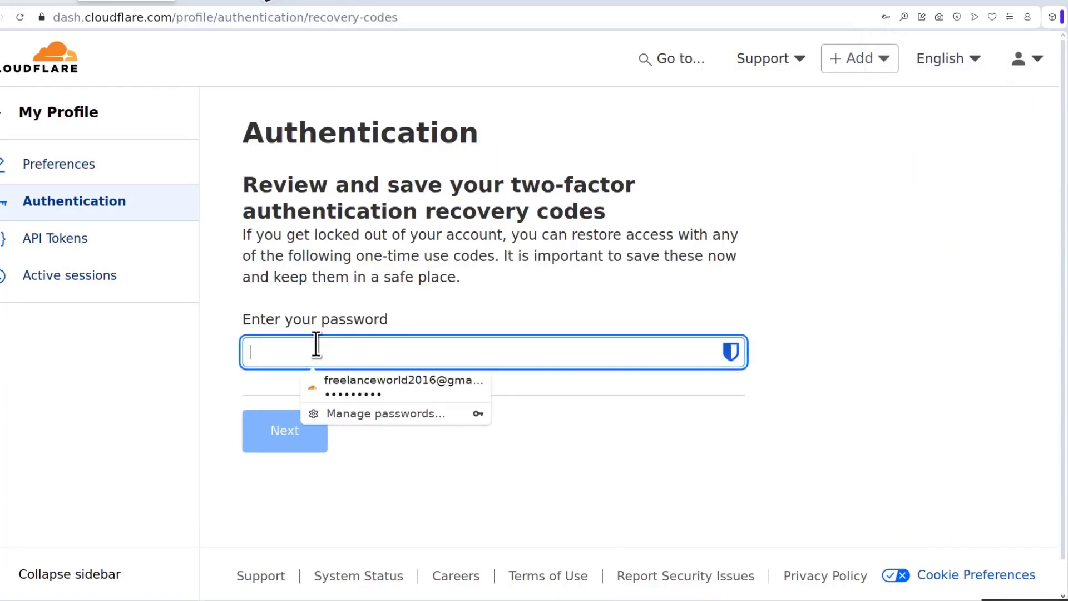
Autofill the password, save the recovery codes as a PDF, and complete authenticator 2FA setup.
click(362, 378)
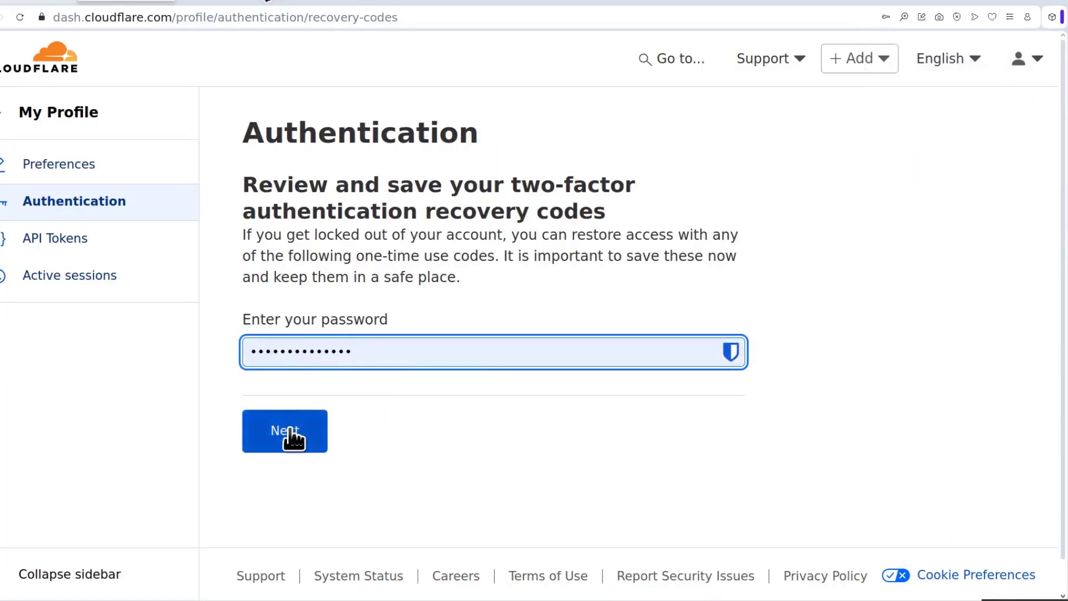
click(293, 437)
scroll(291, 440, down, 3)
click(355, 360)
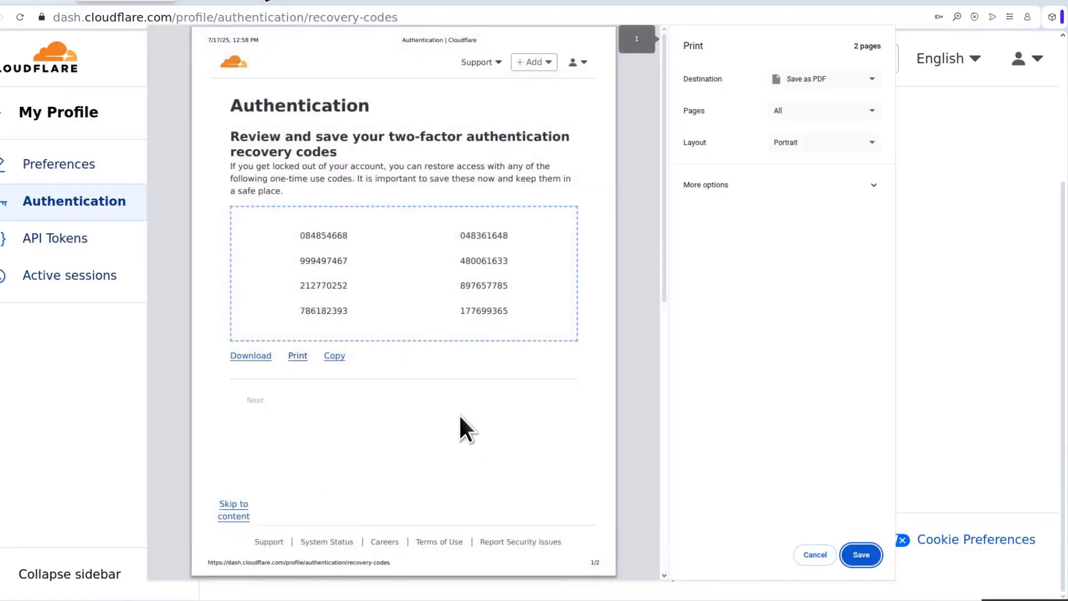
click(861, 555)
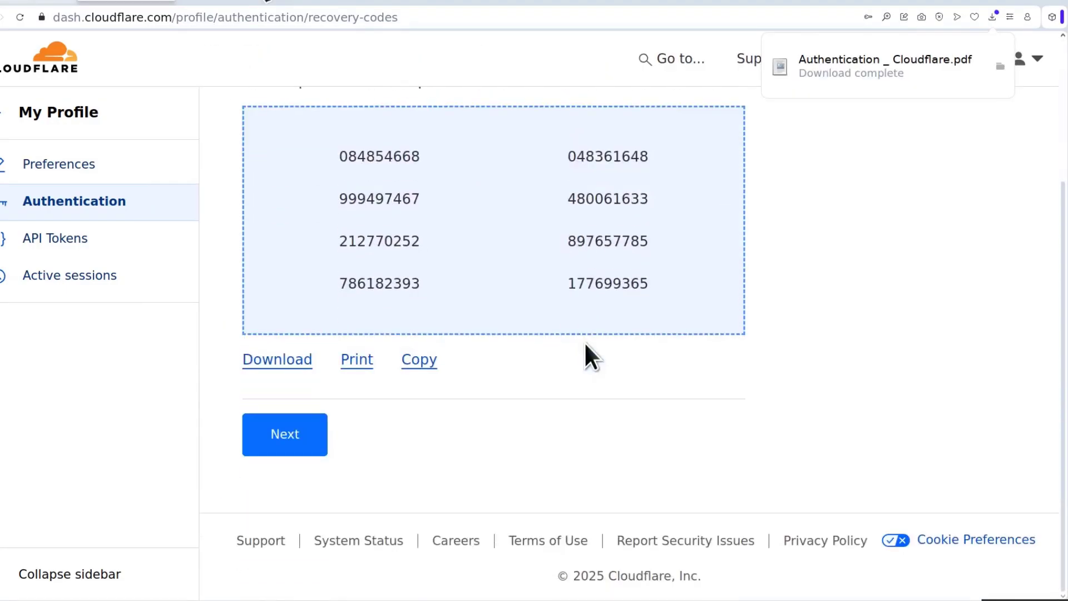
click(284, 435)
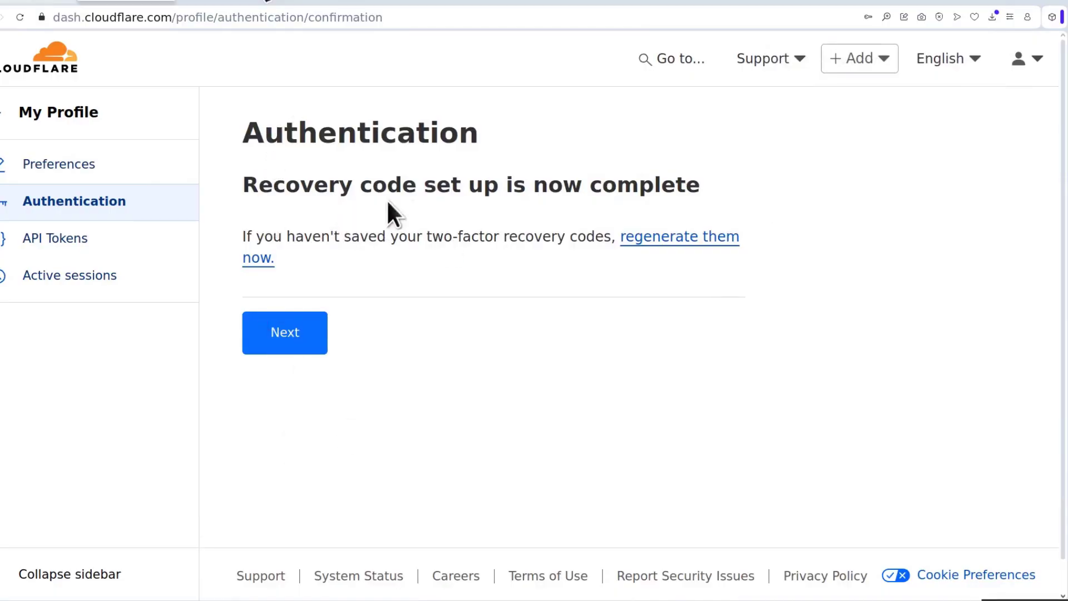
click(301, 340)
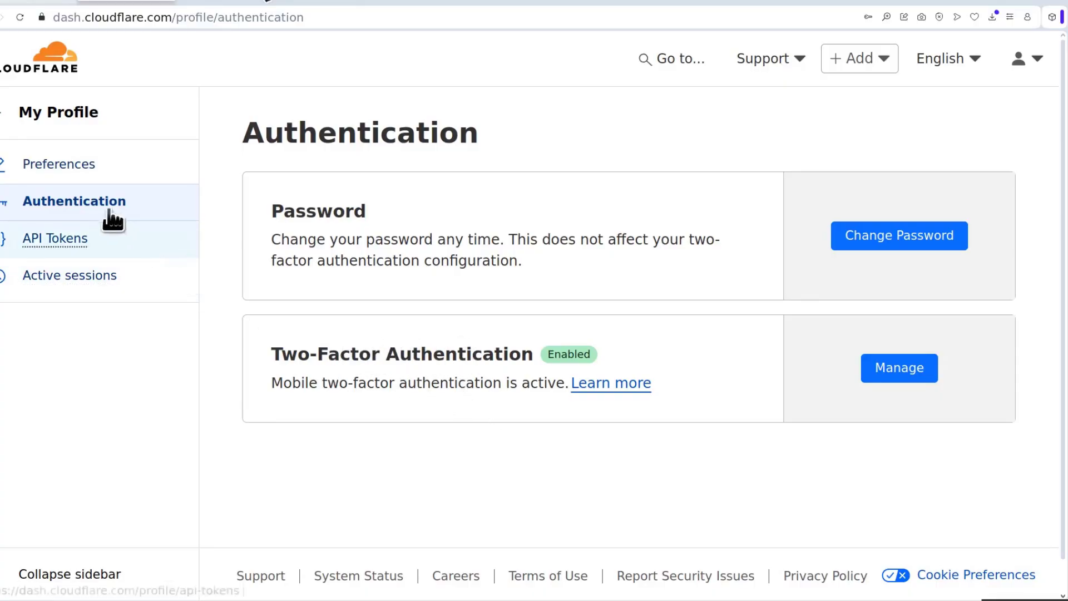
Open profile Preferences and set the dashboard Appearance to Dark.
click(56, 170)
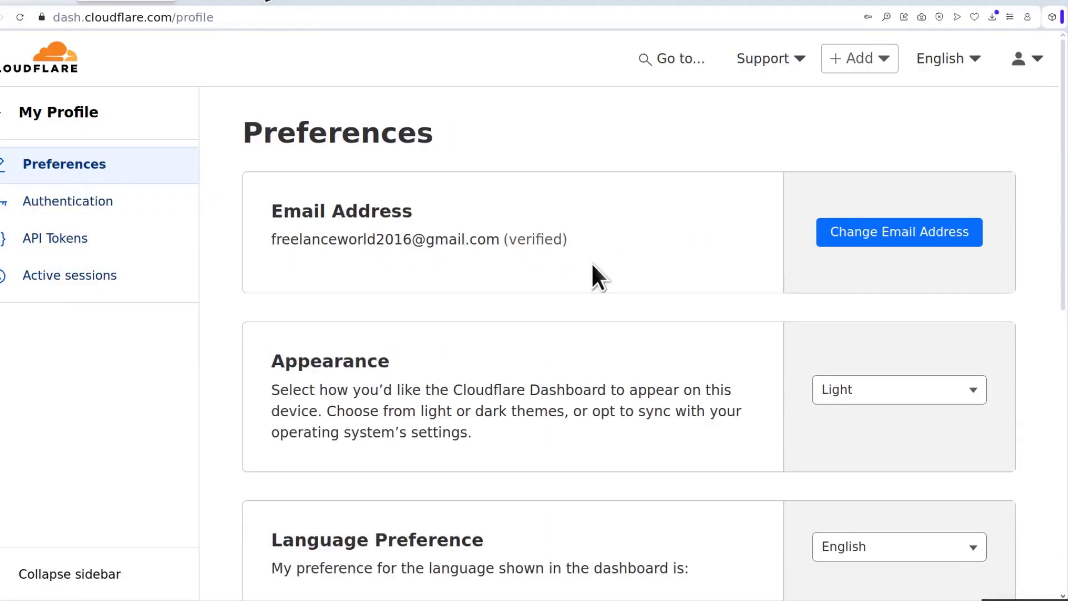
scroll(593, 260, down, 3)
click(873, 179)
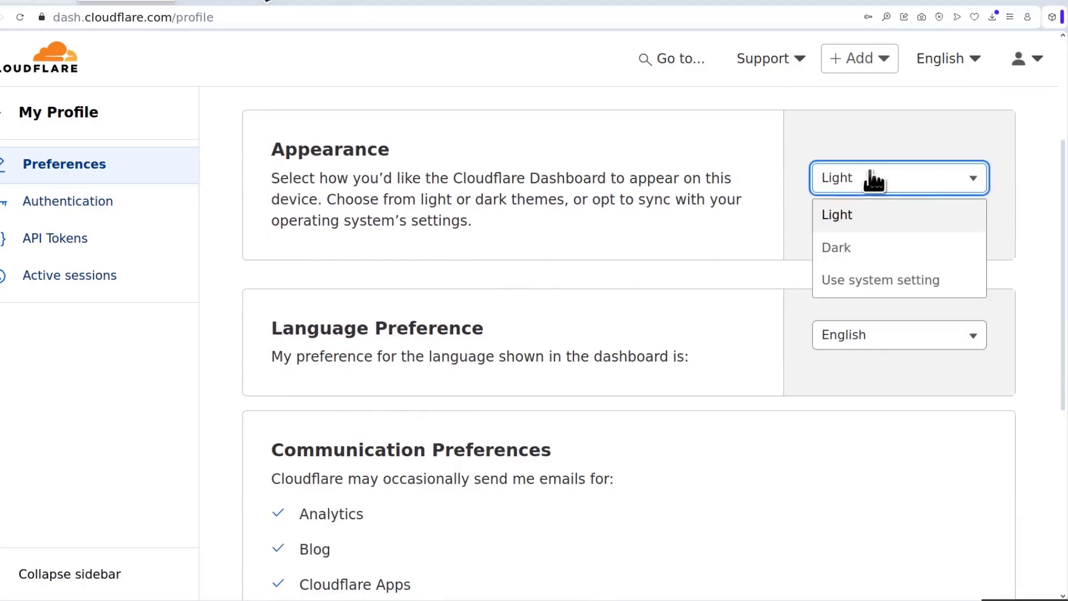
click(840, 245)
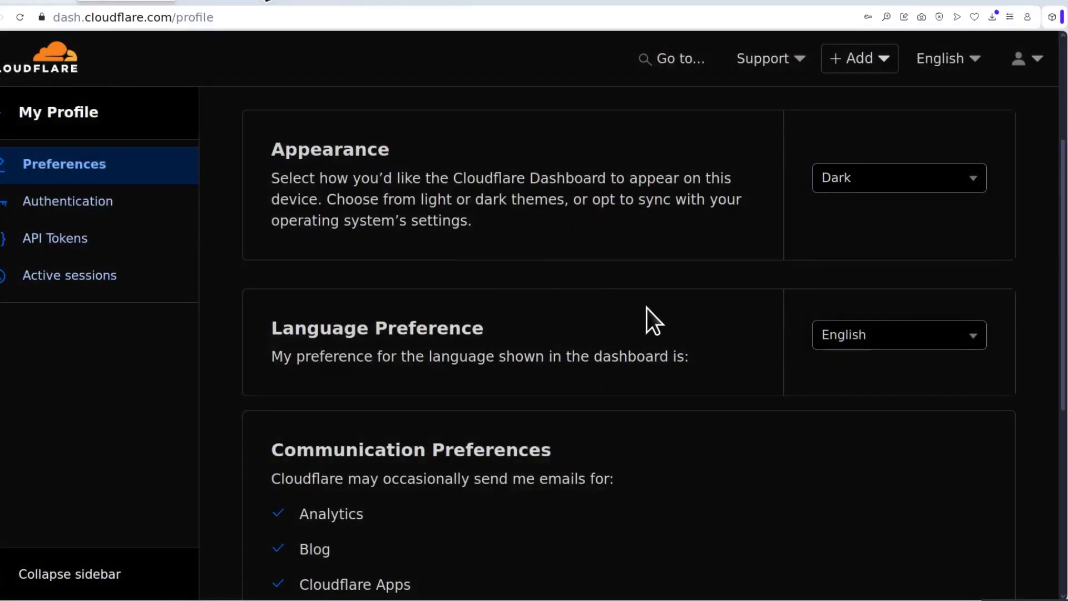
scroll(629, 312, down, 2)
scroll(588, 311, up, 2)
Check the interface Language list and leave it set to English.
click(907, 340)
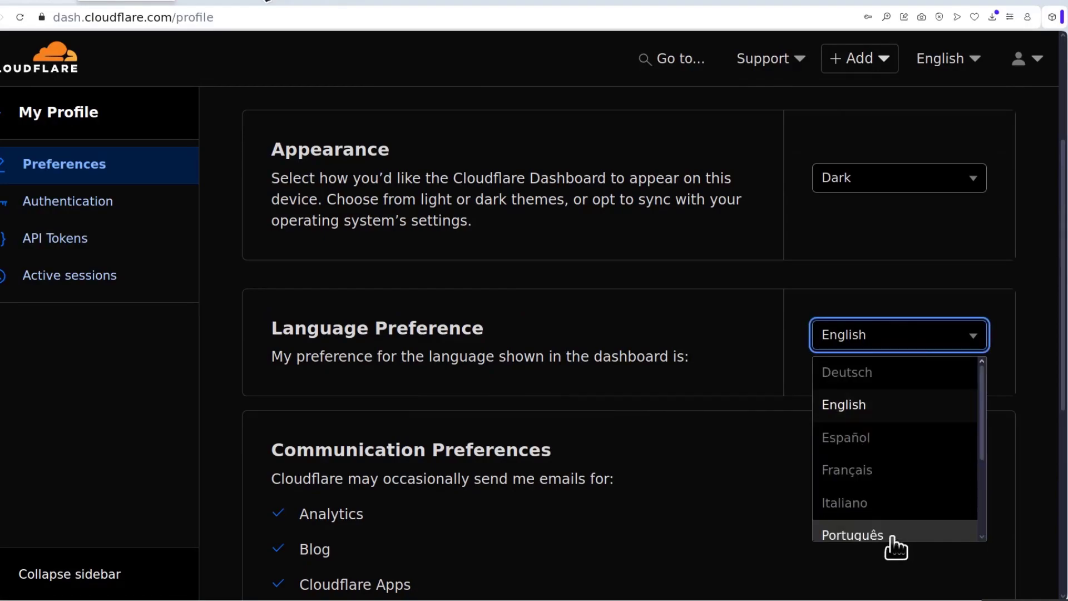
scroll(896, 462, up, 1)
scroll(893, 459, up, 1)
scroll(896, 440, down, 6)
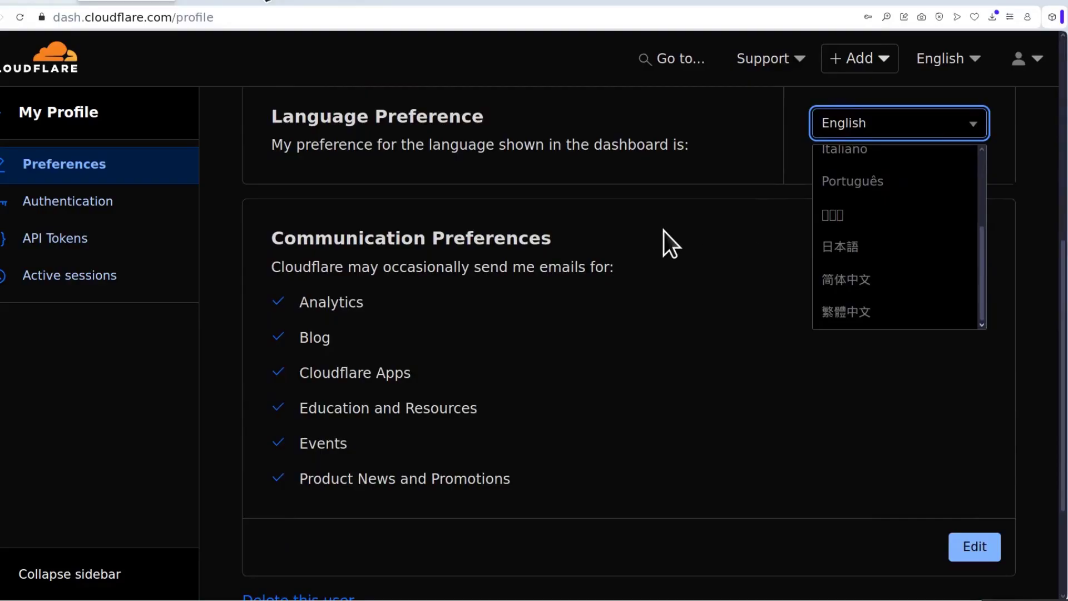
click(663, 231)
scroll(468, 284, down, 2)
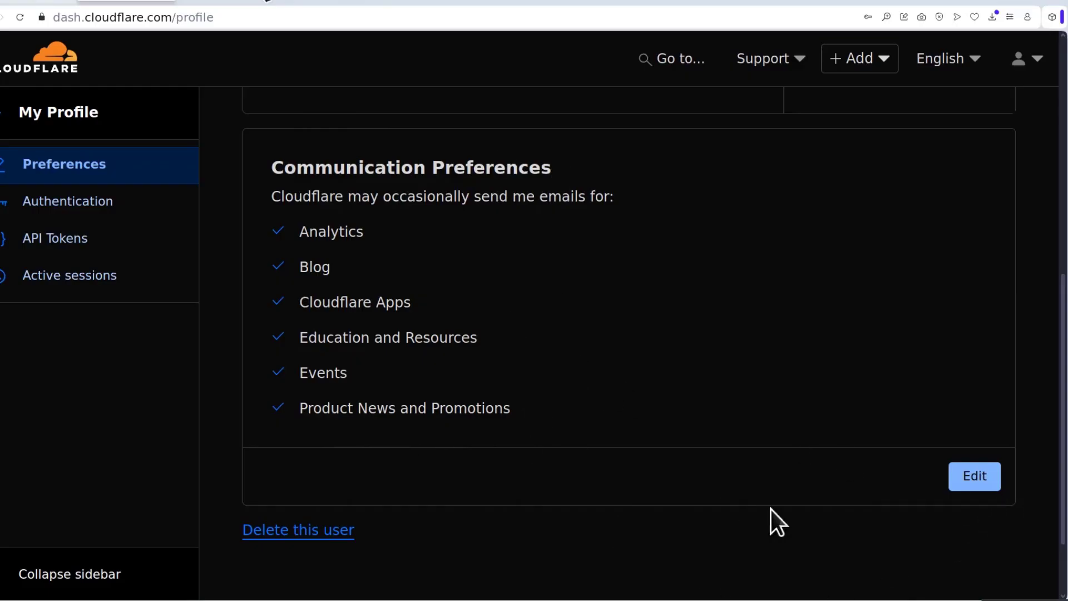
Uncheck Product News and Promotions in Communication Preferences and save the change.
click(975, 479)
scroll(357, 278, down, 4)
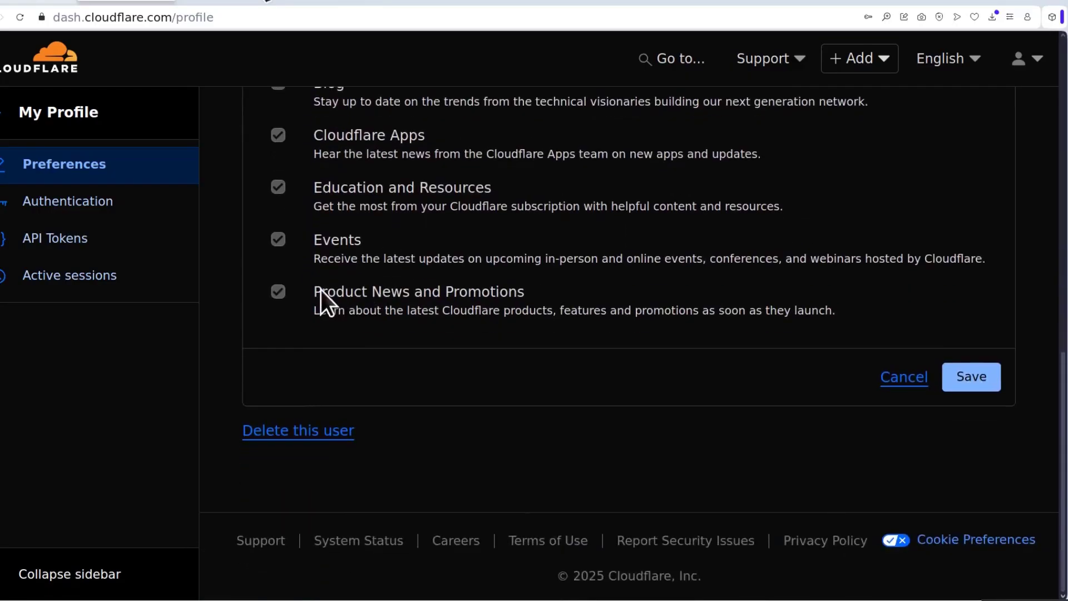
scroll(312, 223, up, 4)
scroll(529, 484, down, 2)
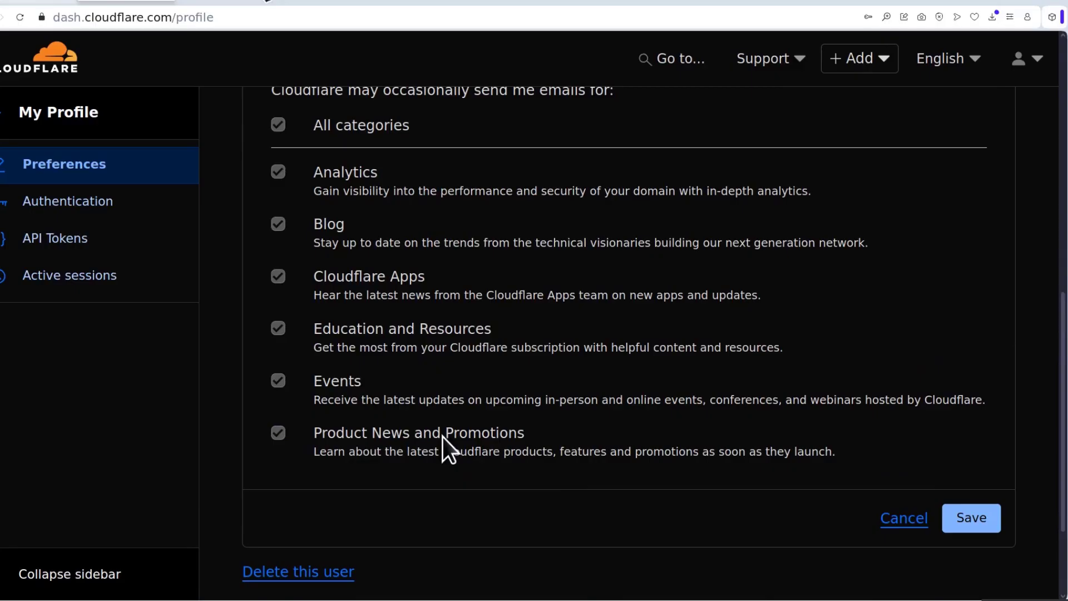
click(277, 435)
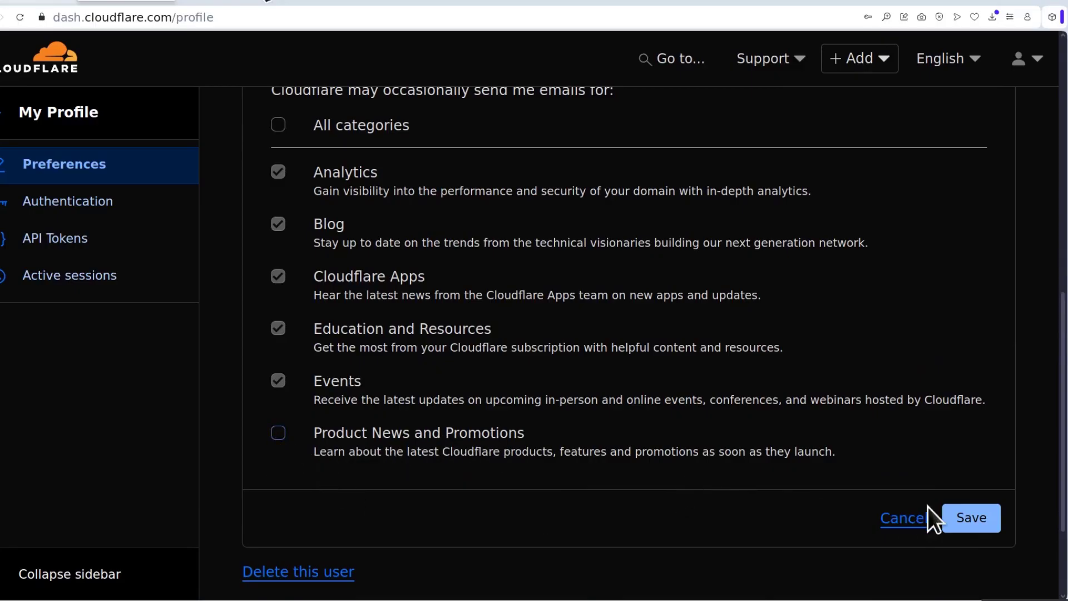
click(982, 520)
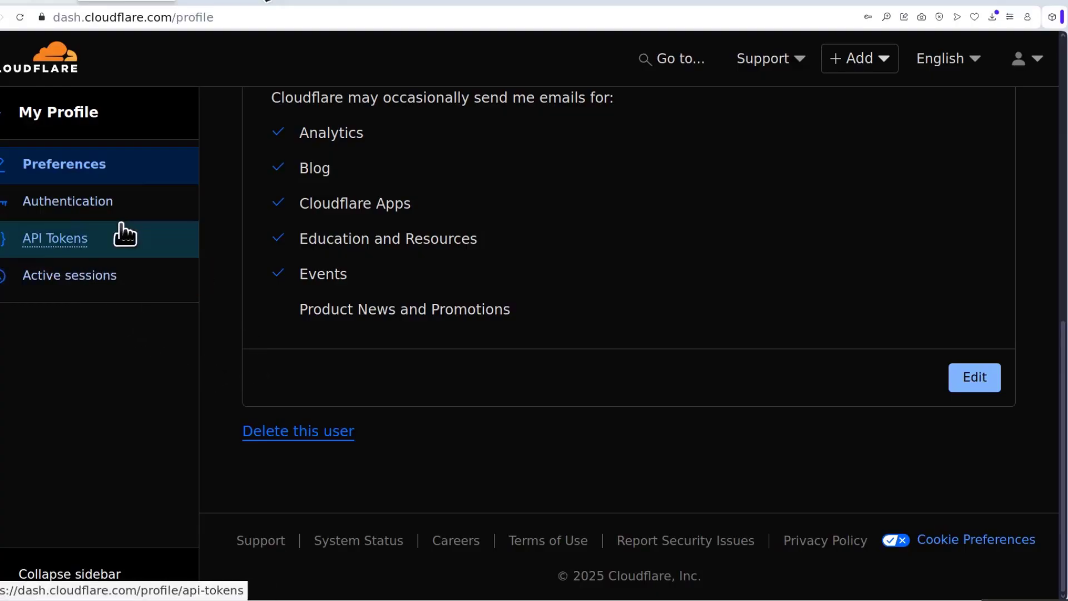
Browse API Tokens, cancel viewing the Global API Key, and return to Account Home.
click(50, 244)
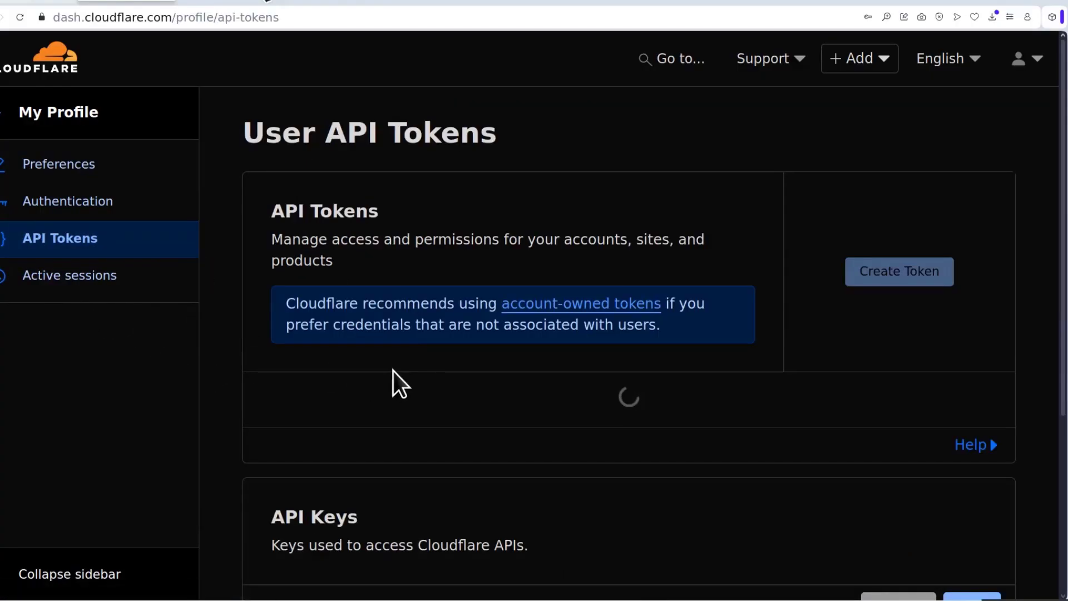
scroll(579, 334, down, 5)
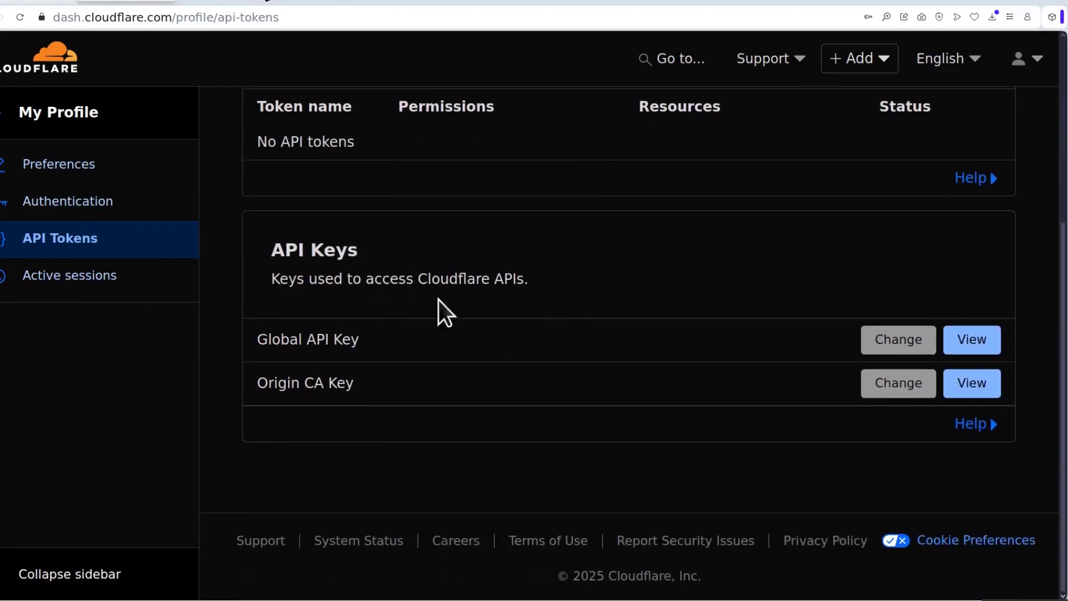
scroll(437, 410, up, 3)
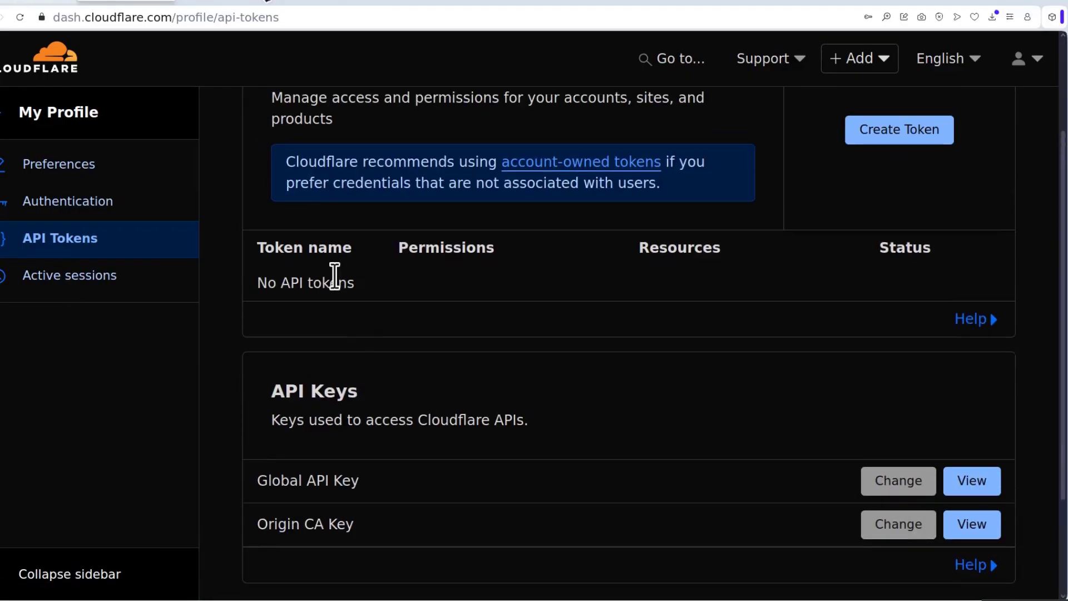
scroll(471, 293, up, 3)
scroll(687, 424, down, 5)
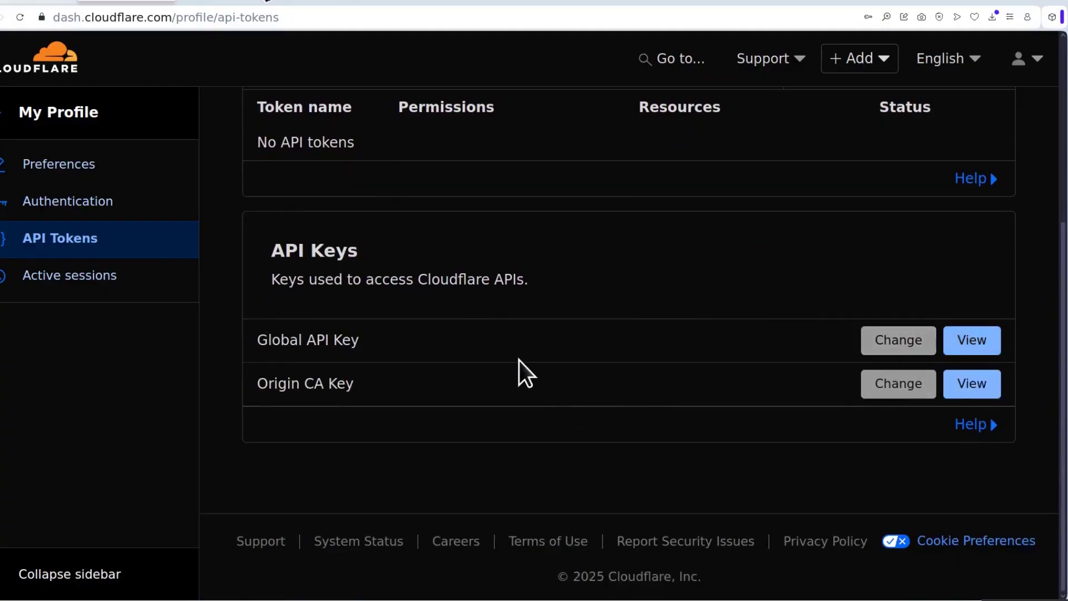
click(984, 342)
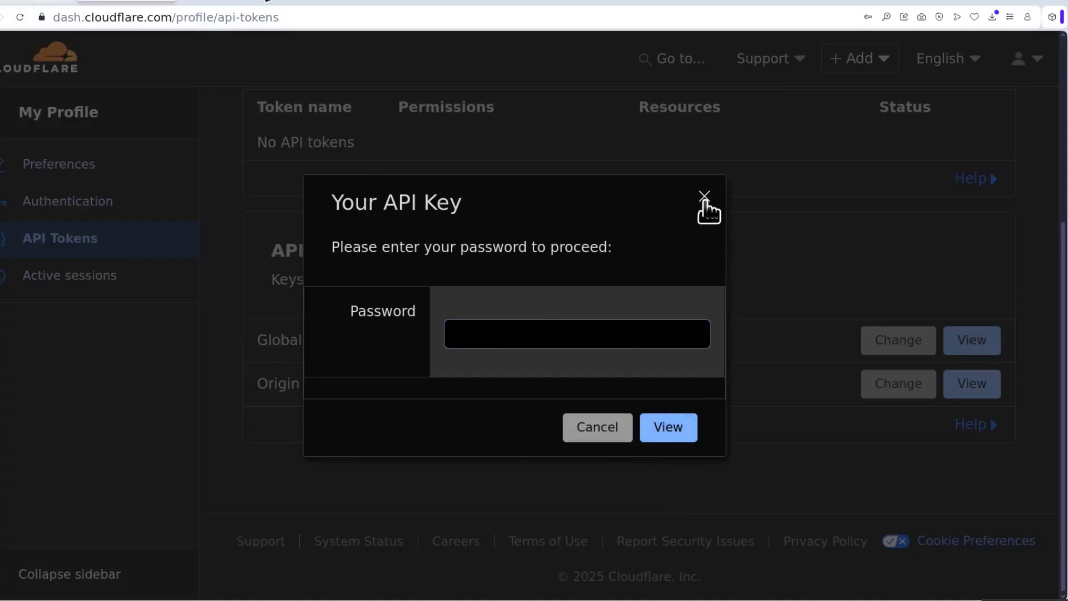
click(611, 467)
scroll(835, 250, up, 5)
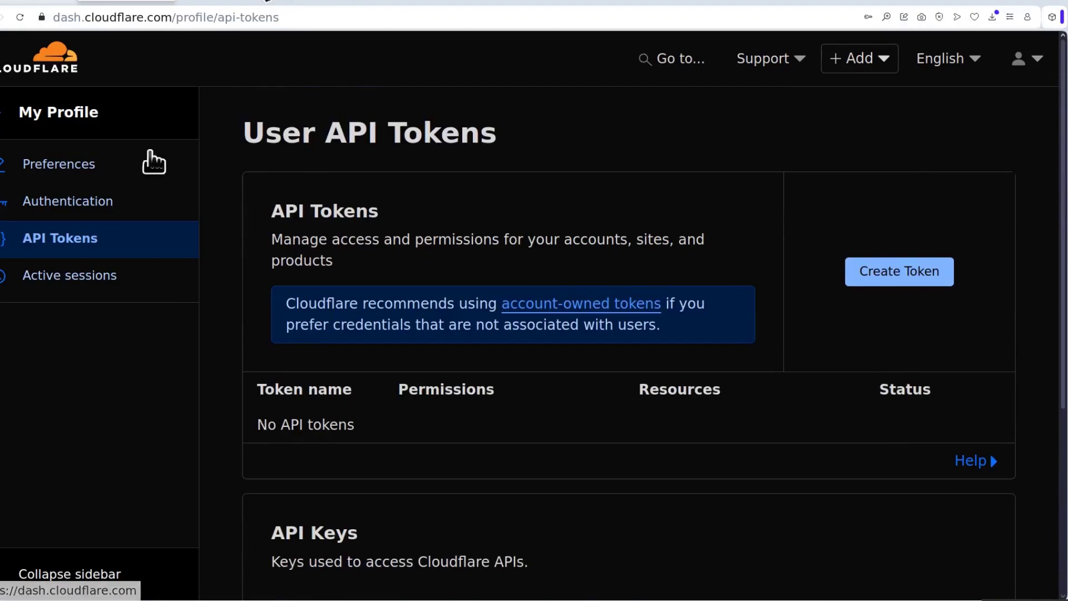
click(54, 67)
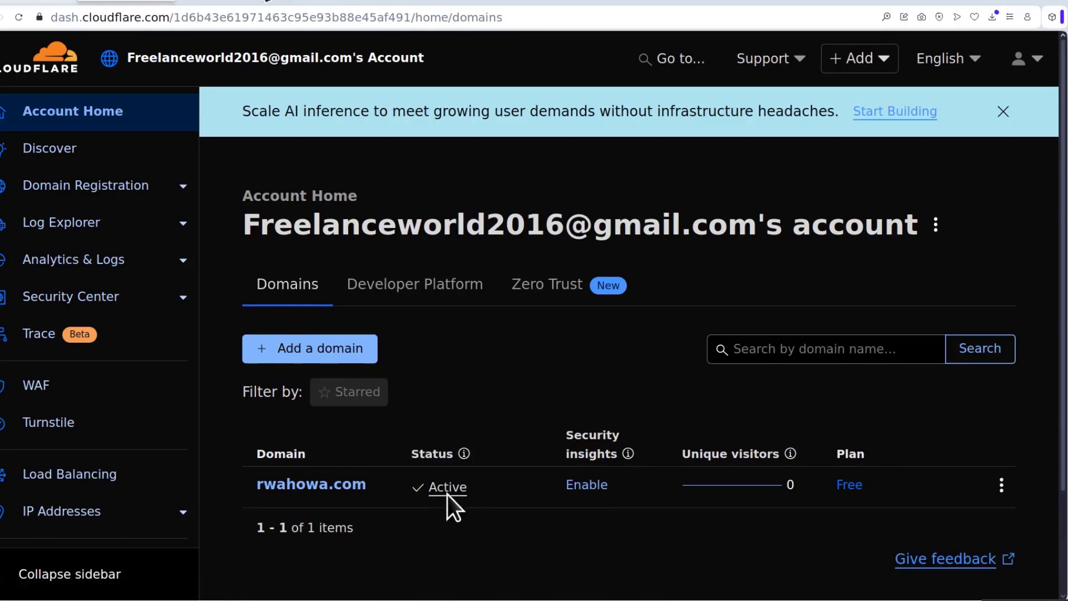
Open rwahowa.com's DNS records page, which has no records yet.
click(313, 490)
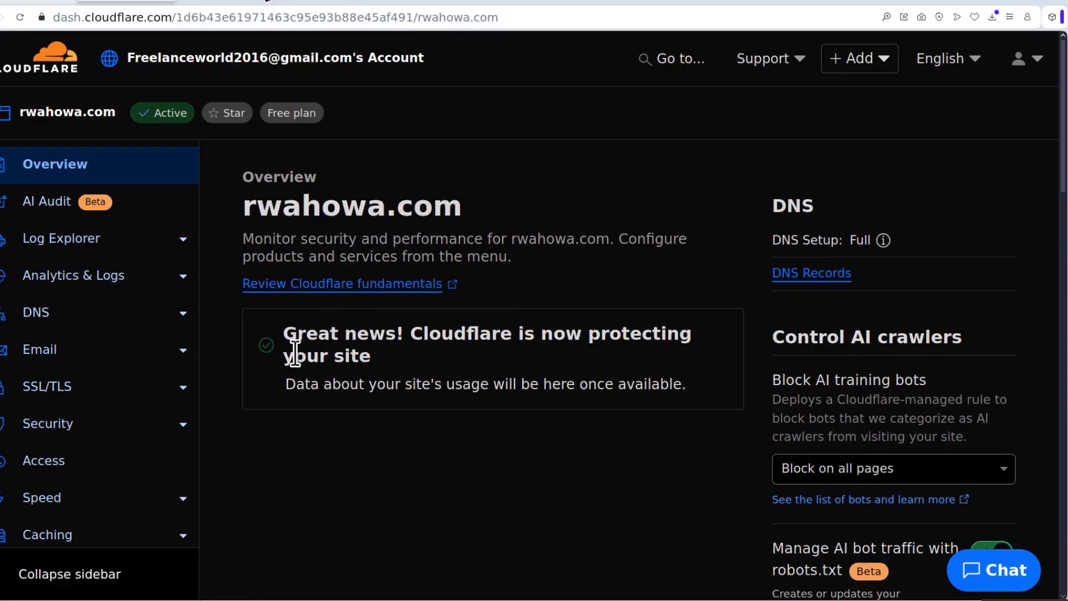
click(36, 322)
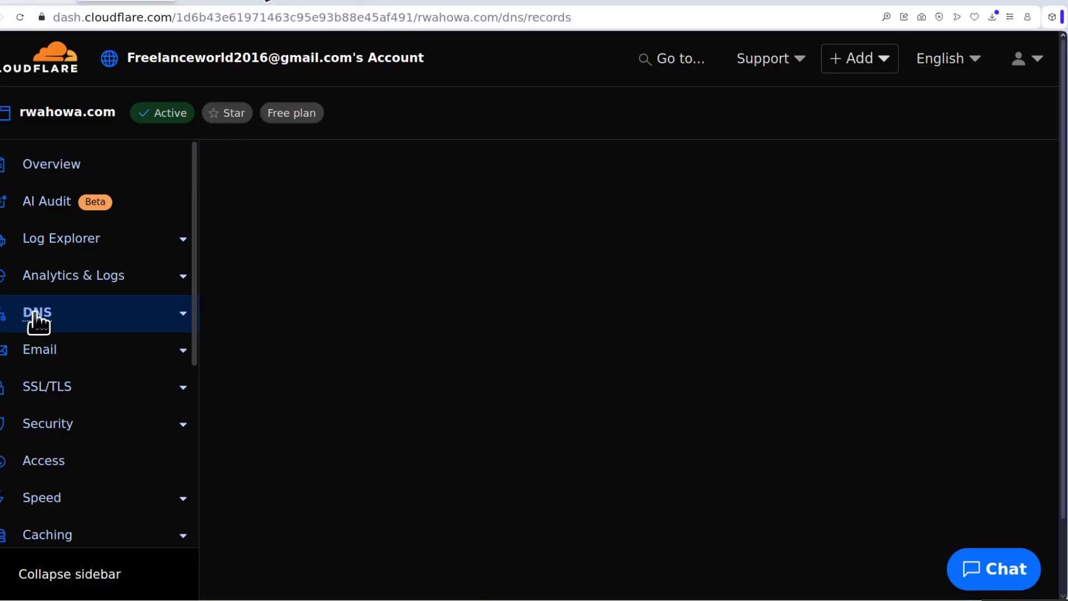
scroll(470, 310, down, 6)
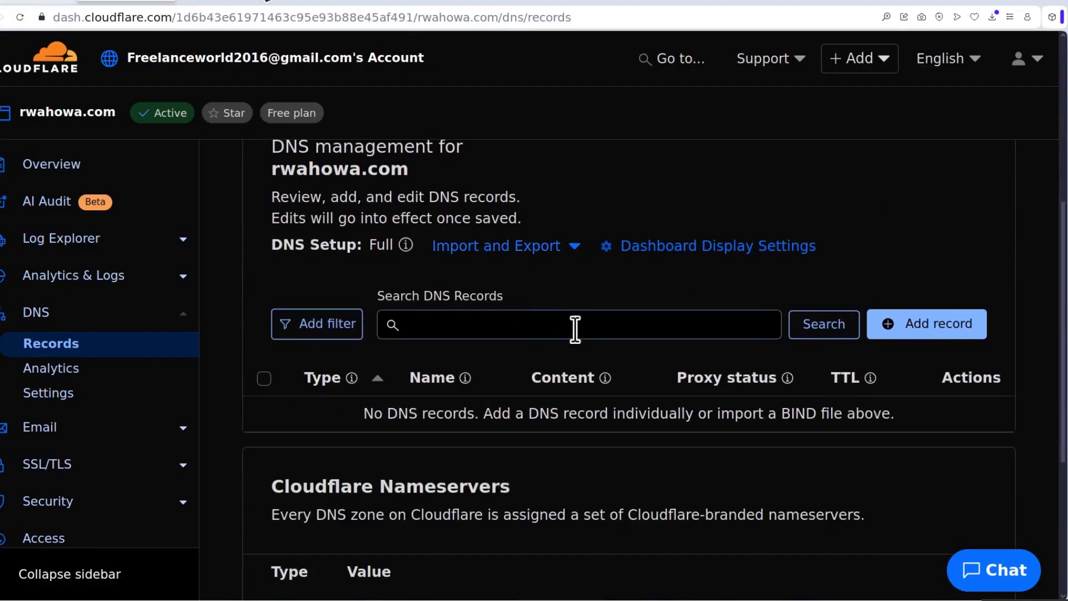
scroll(662, 387, down, 2)
scroll(591, 358, up, 7)
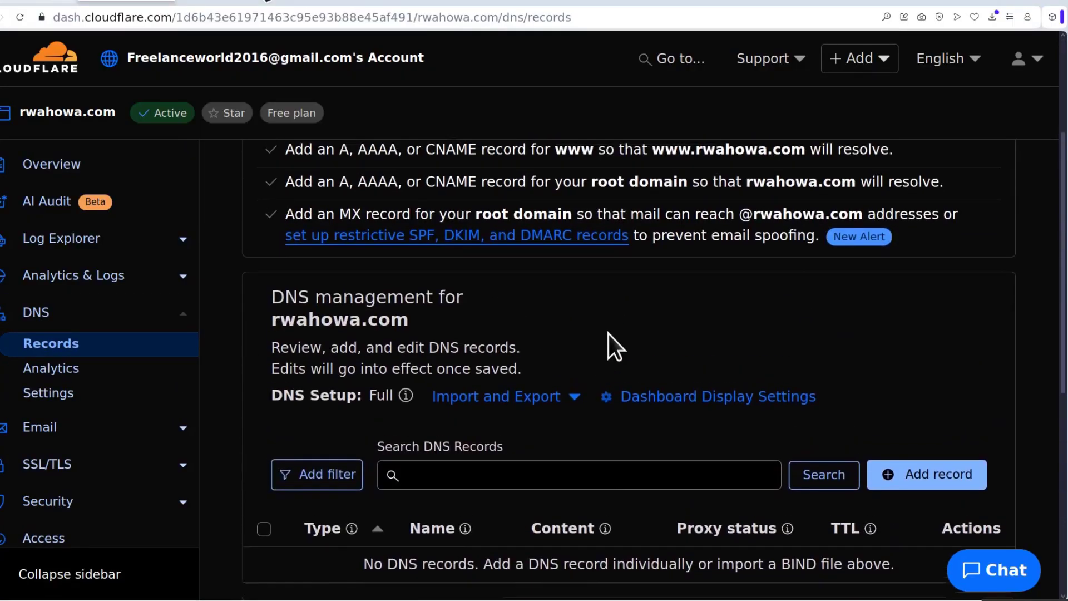
scroll(633, 332, down, 5)
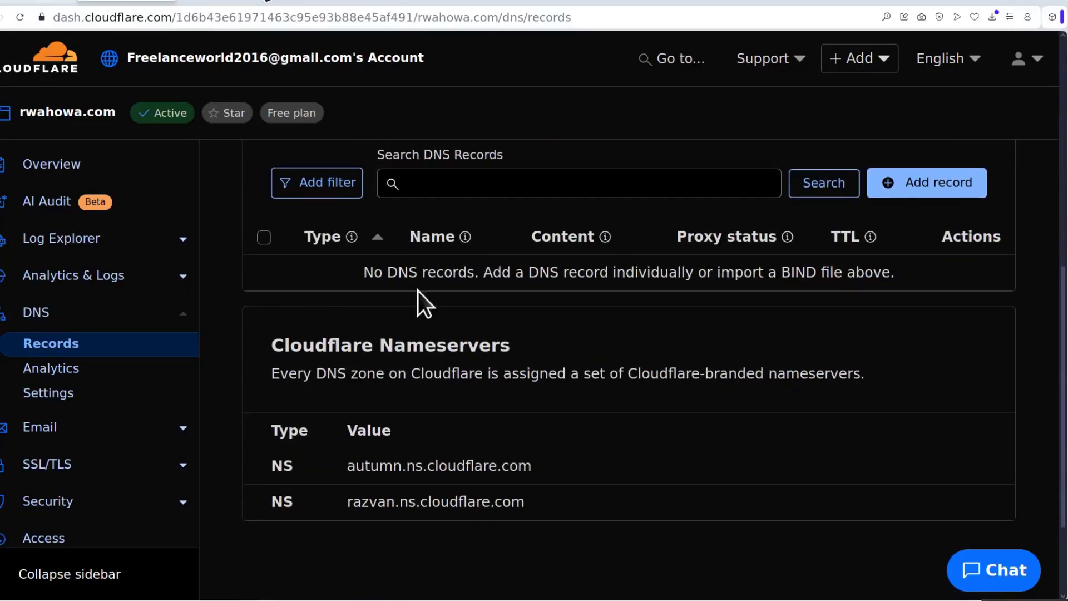
scroll(646, 299, up, 2)
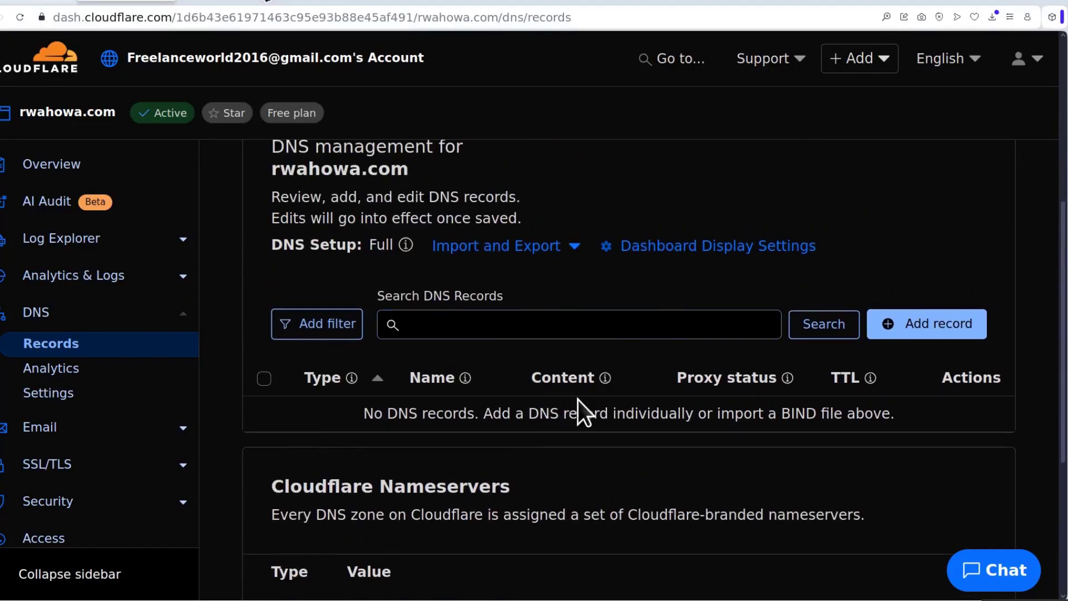
scroll(469, 311, up, 3)
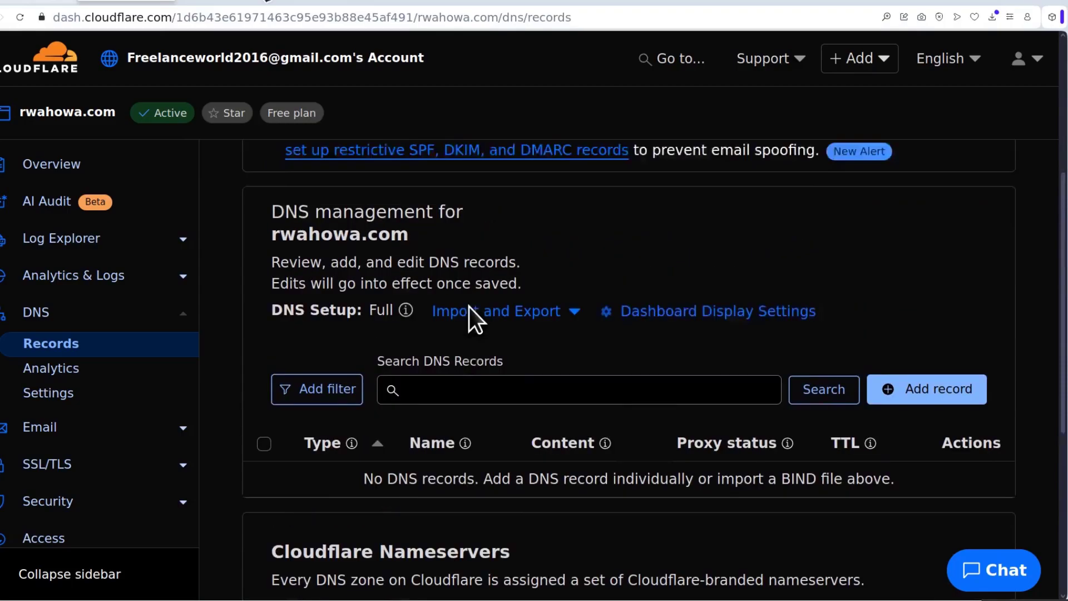
Copy 'rwahowa.com' from the DNS management heading and switch to the Bizanosa CWP panel.
triple_click(337, 380)
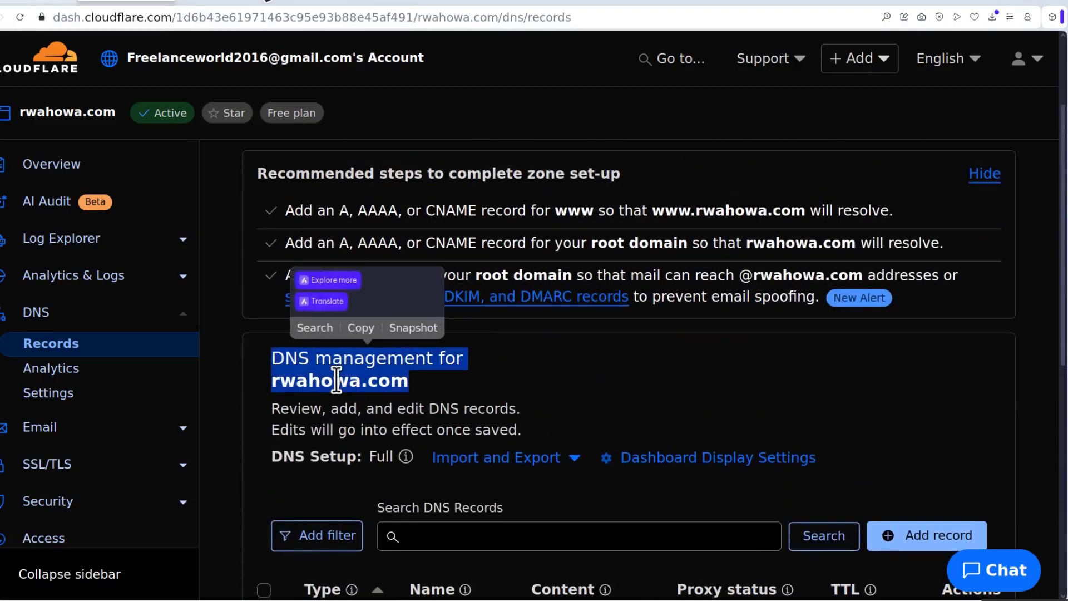
click(337, 380)
double_click(337, 380)
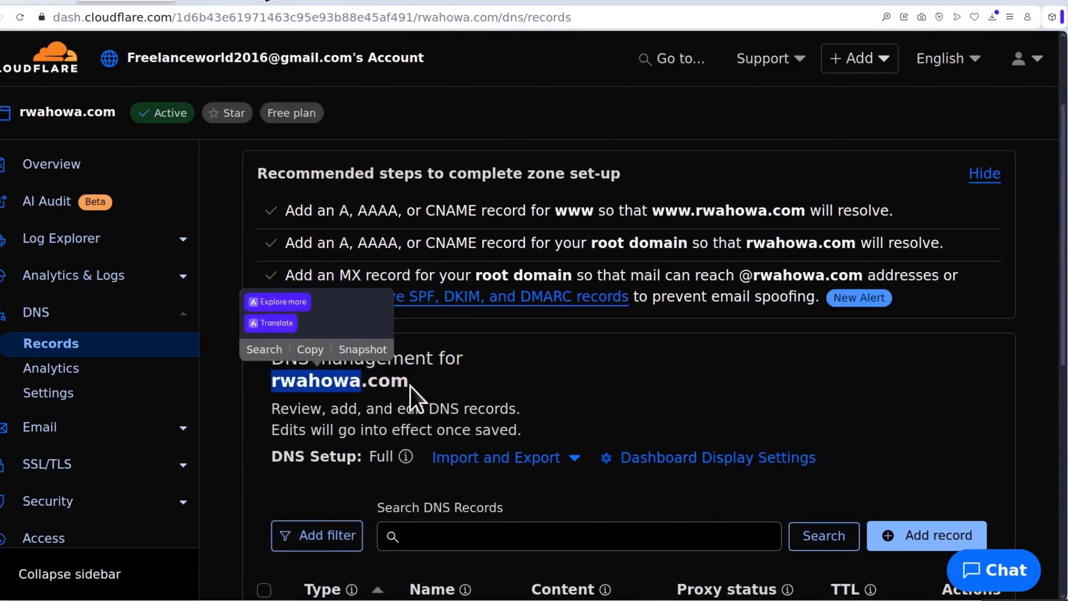
drag(407, 383, 271, 380)
right_click(314, 384)
click(362, 214)
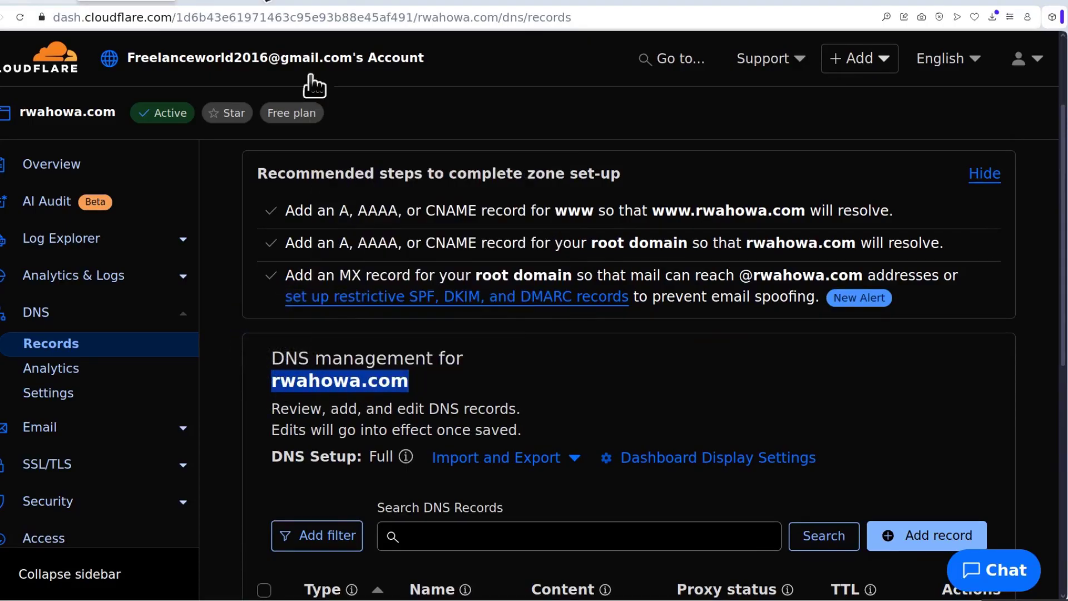
click(237, 6)
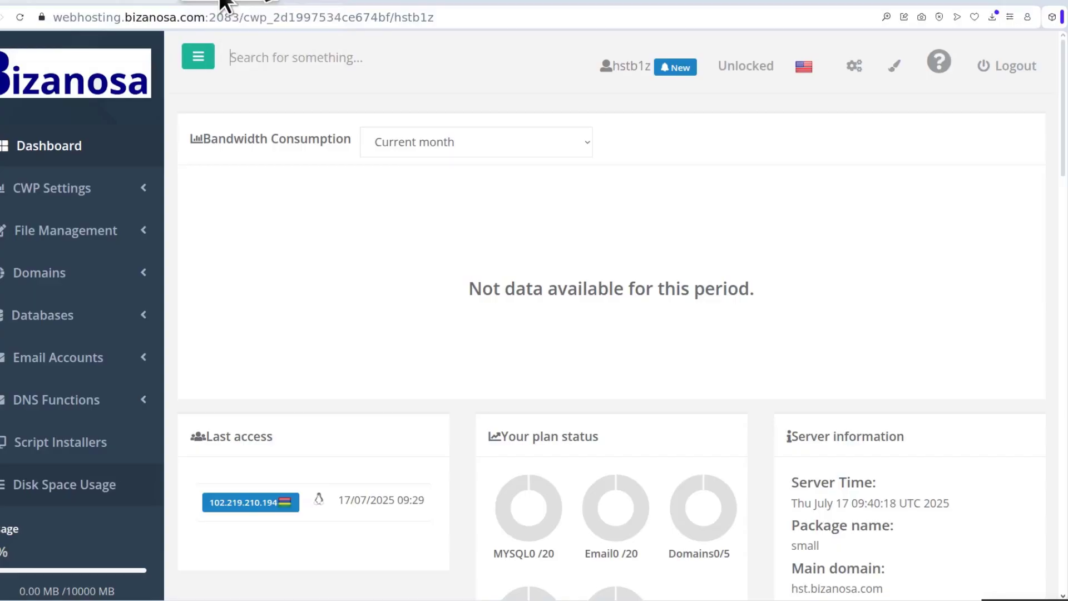
Start a new addon domain in CWP with rwahowa.com pasted as the domain.
click(54, 278)
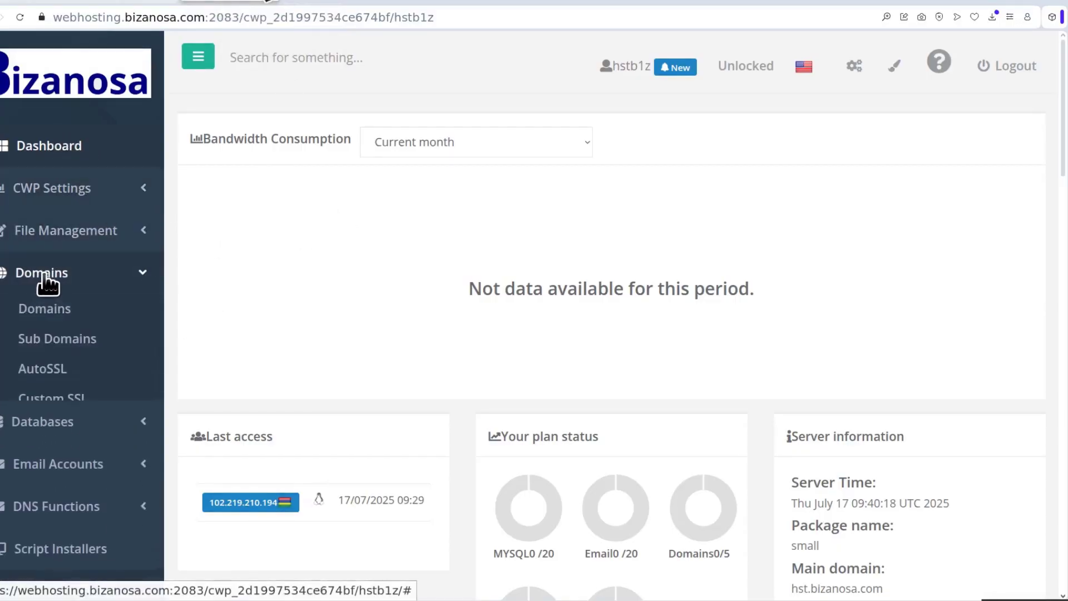
click(40, 315)
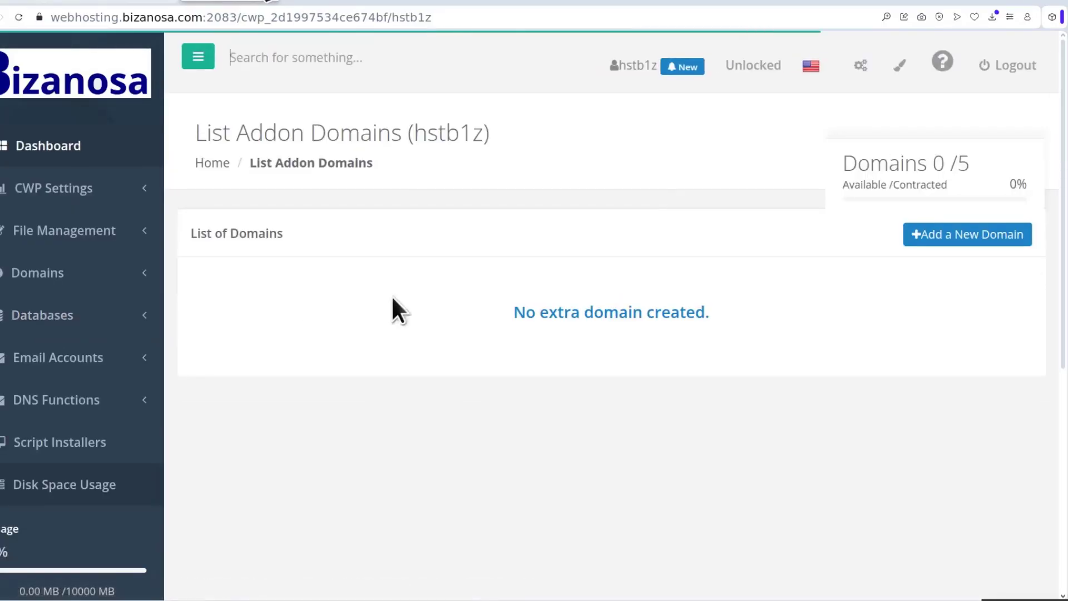
click(974, 239)
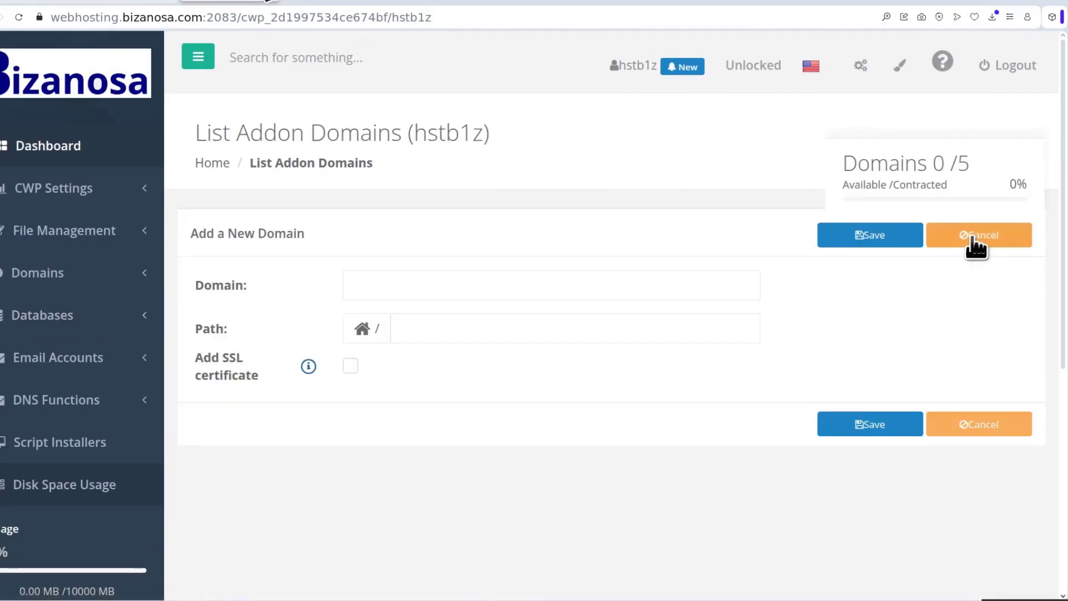
right_click(383, 288)
click(440, 385)
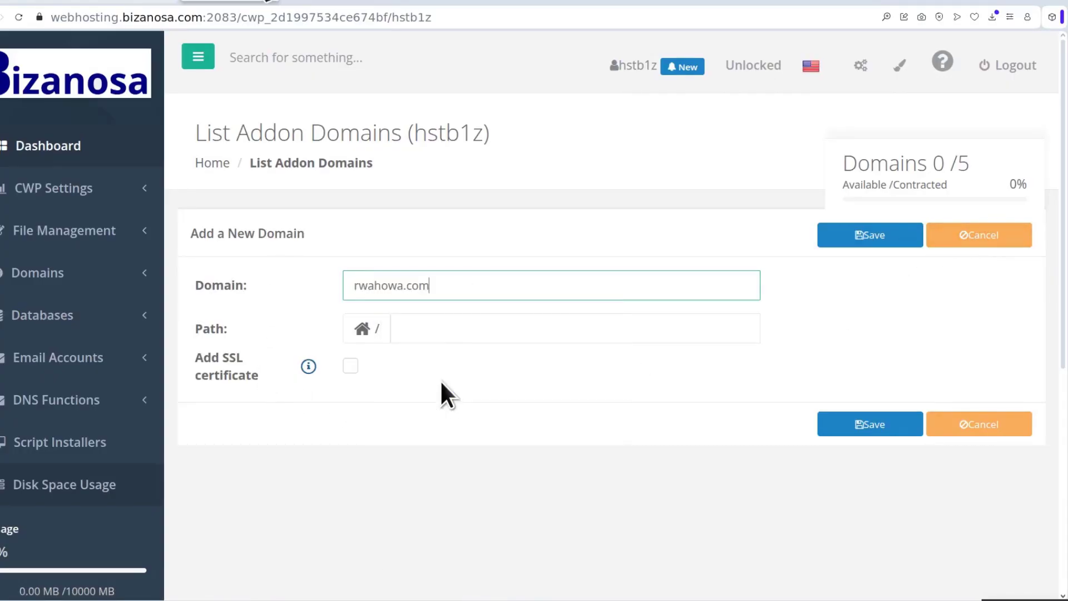
Paste rwahowa.com as the path and save; CWP rejects it as already existing.
click(422, 334)
click(455, 284)
click(404, 328)
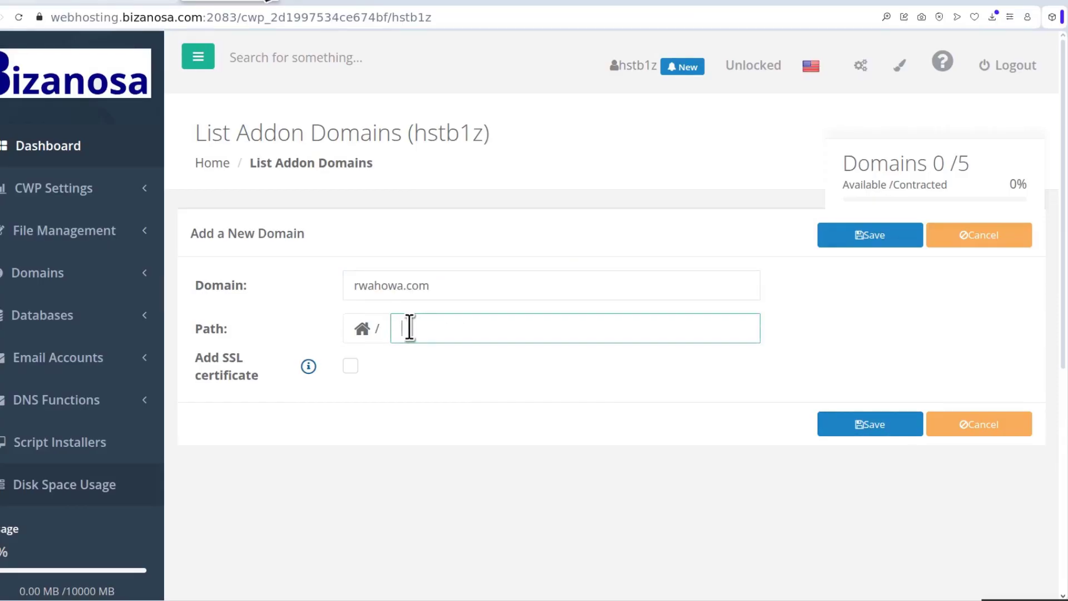
right_click(409, 328)
click(505, 424)
click(883, 237)
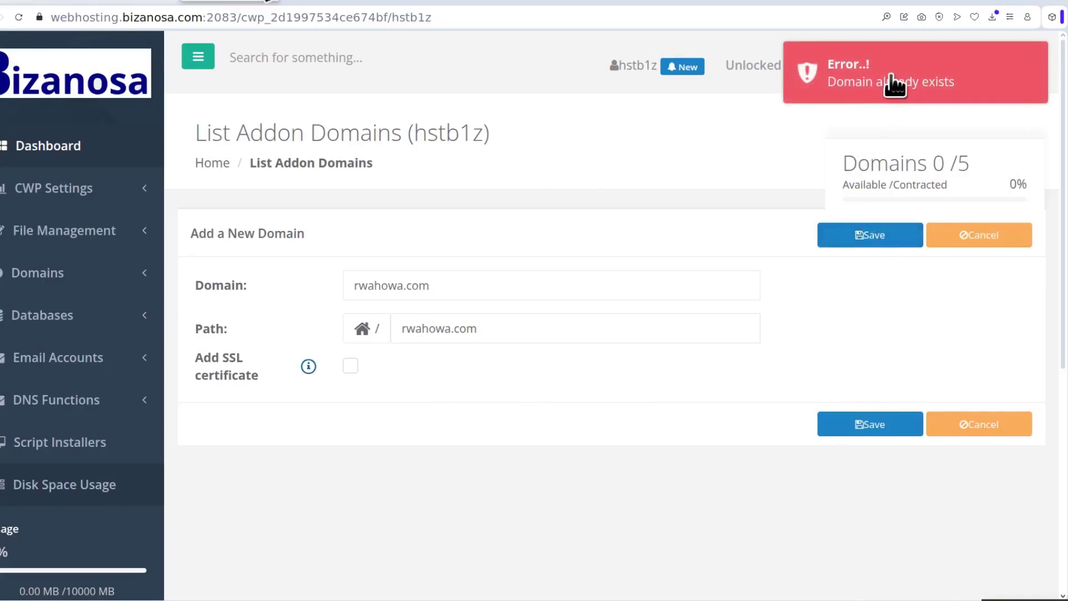
click(458, 288)
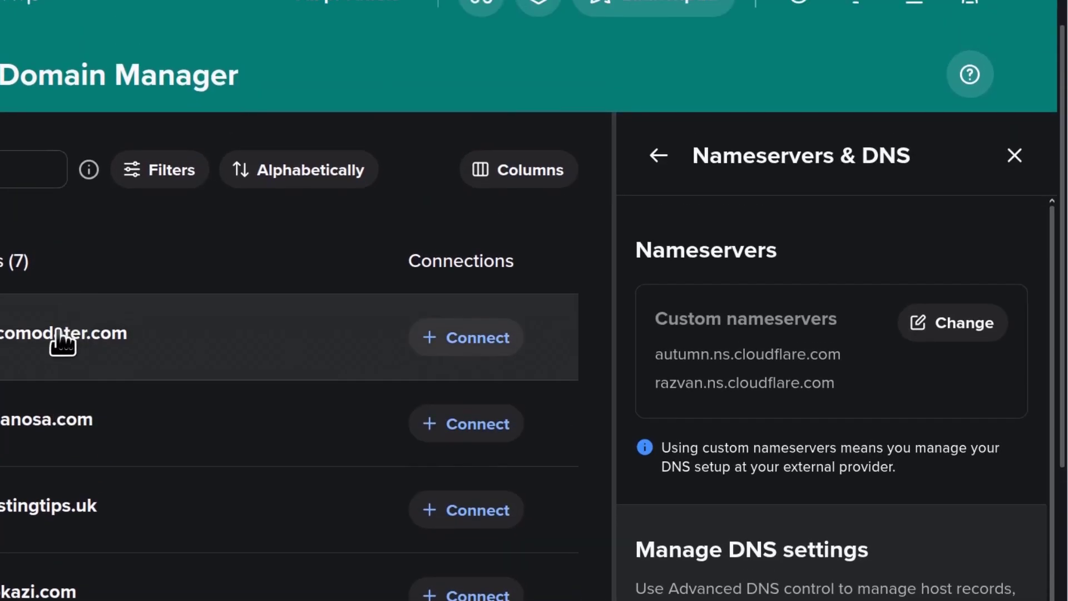
Open accomodater.com's nameserver settings, confirming Cloudflare nameservers coco and trey.
click(57, 332)
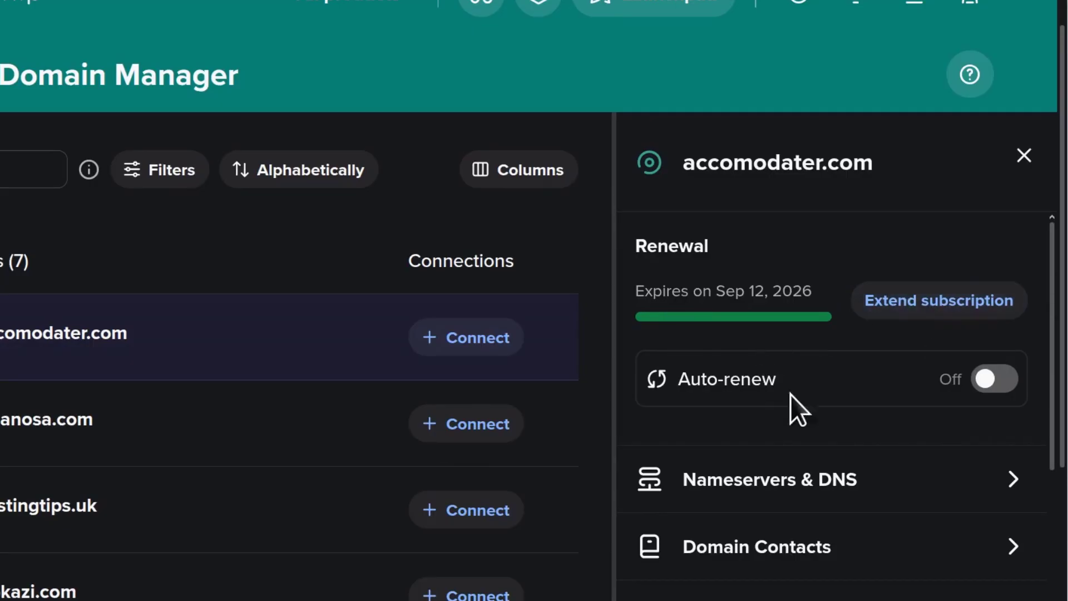
scroll(779, 390, down, 5)
click(767, 236)
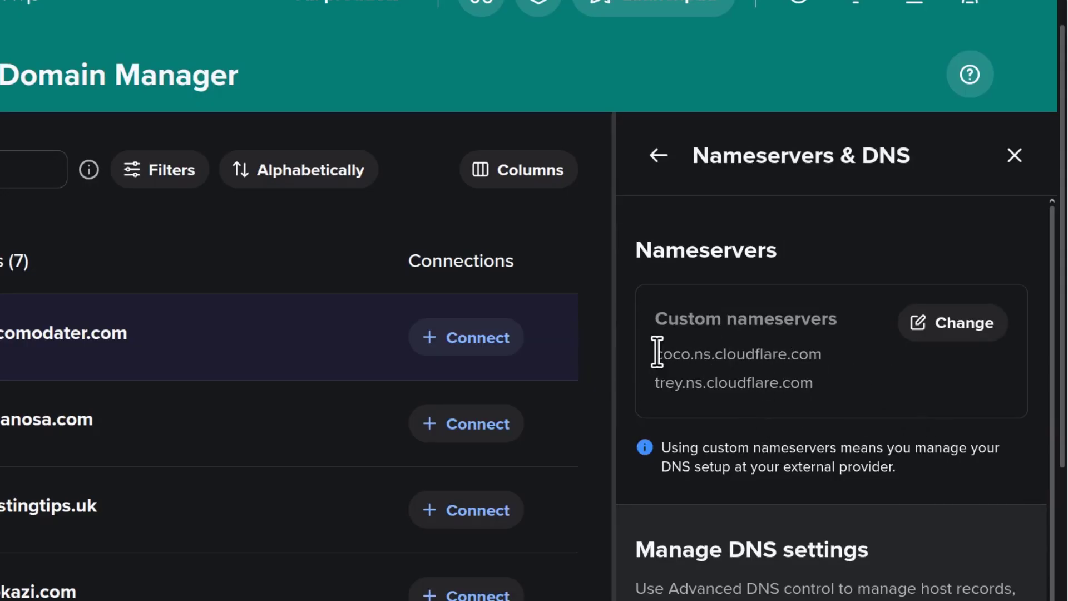
Copy the domain name accomodater.com to the clipboard.
double_click(52, 332)
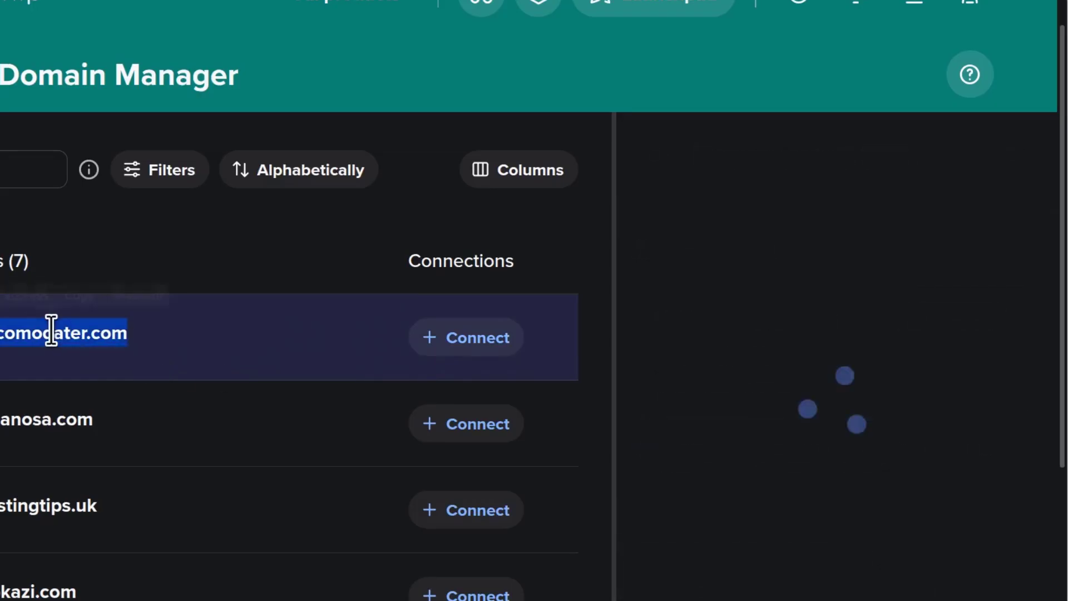
right_click(51, 330)
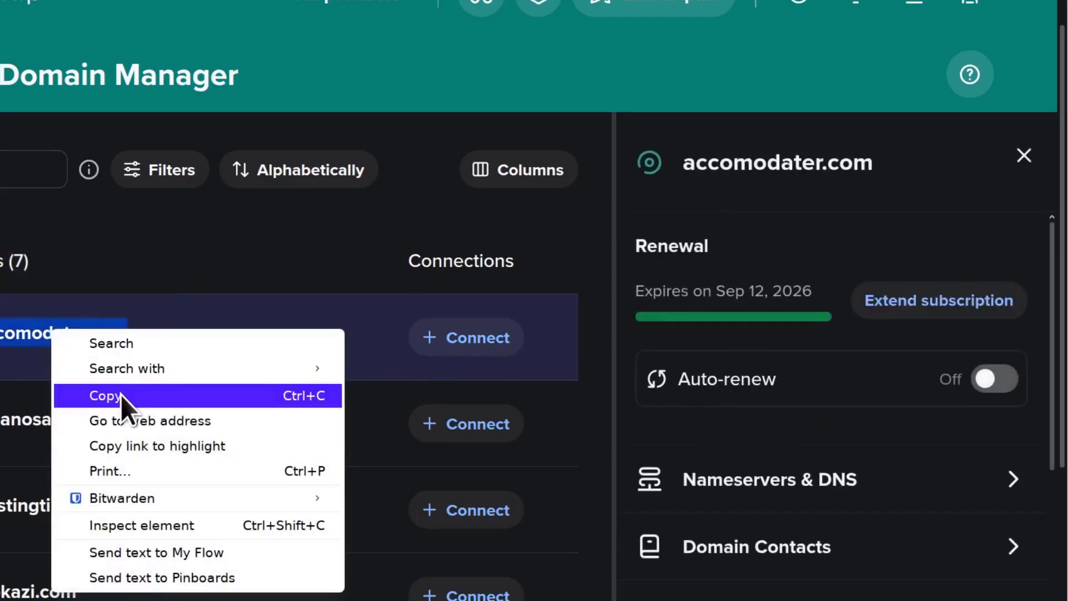
click(121, 396)
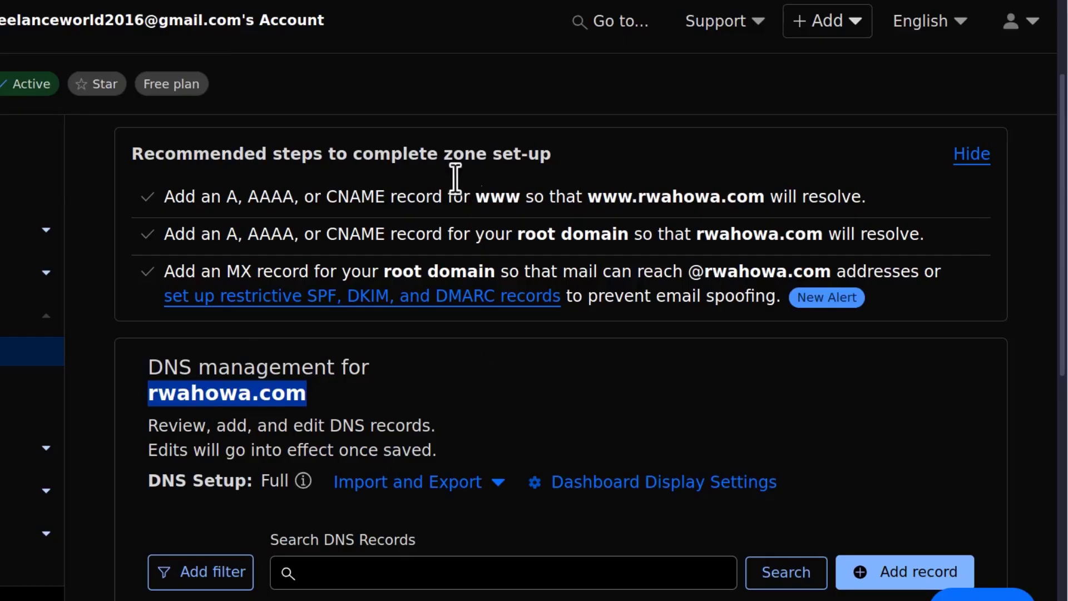
Connect accomodater.com as a new Cloudflare domain using Quick scan for DNS records.
click(79, 303)
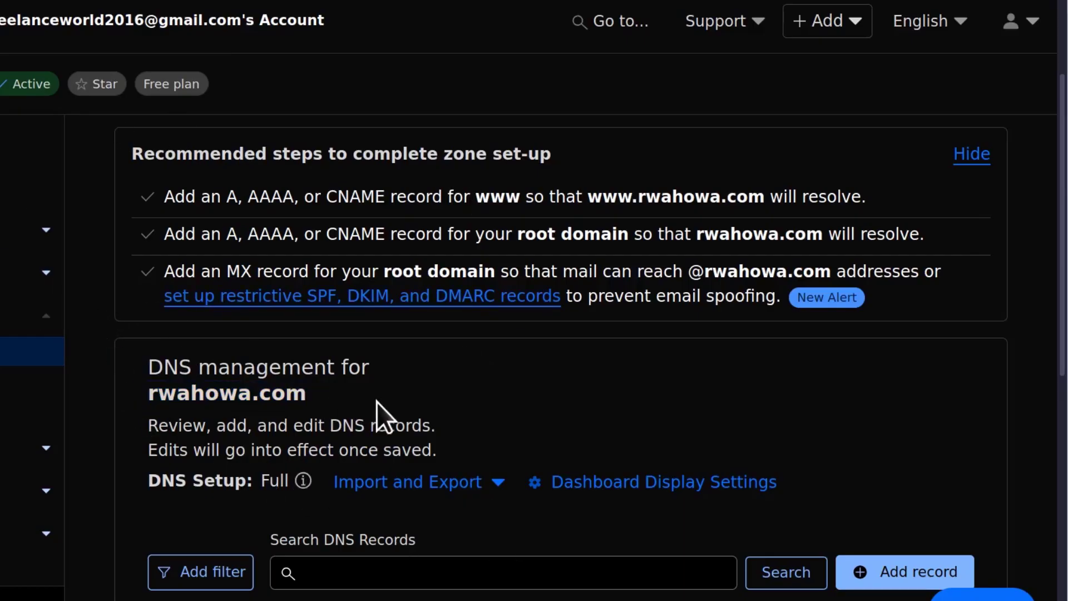
scroll(377, 401, up, 3)
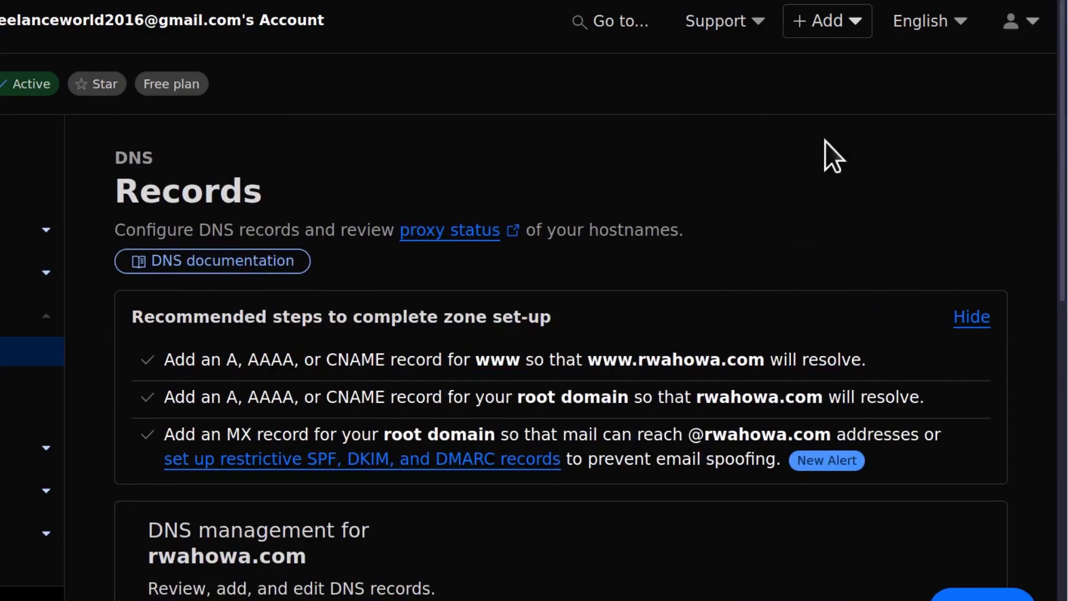
click(852, 25)
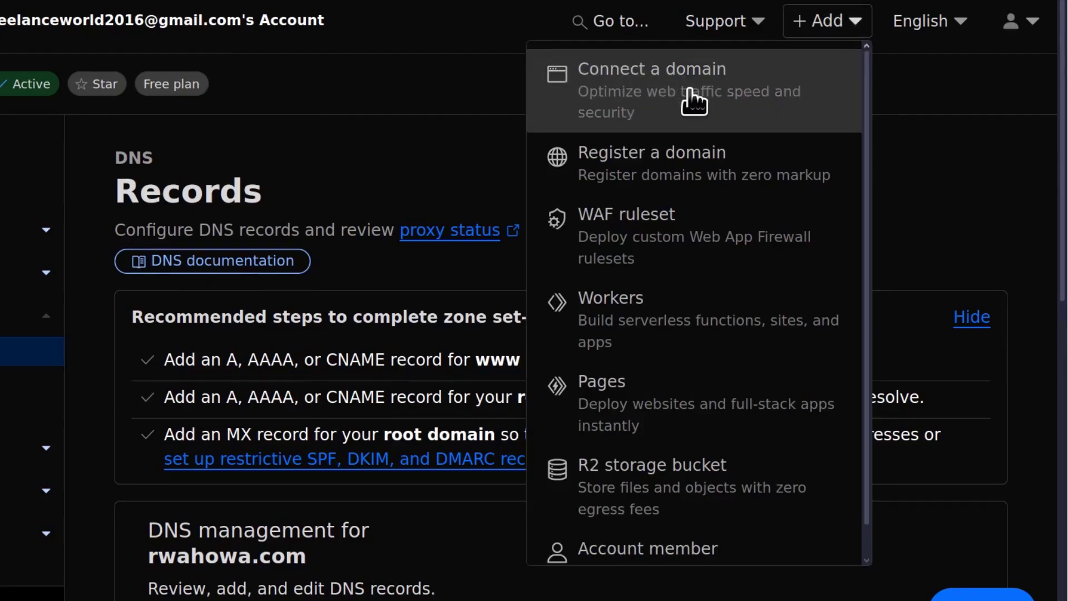
click(637, 86)
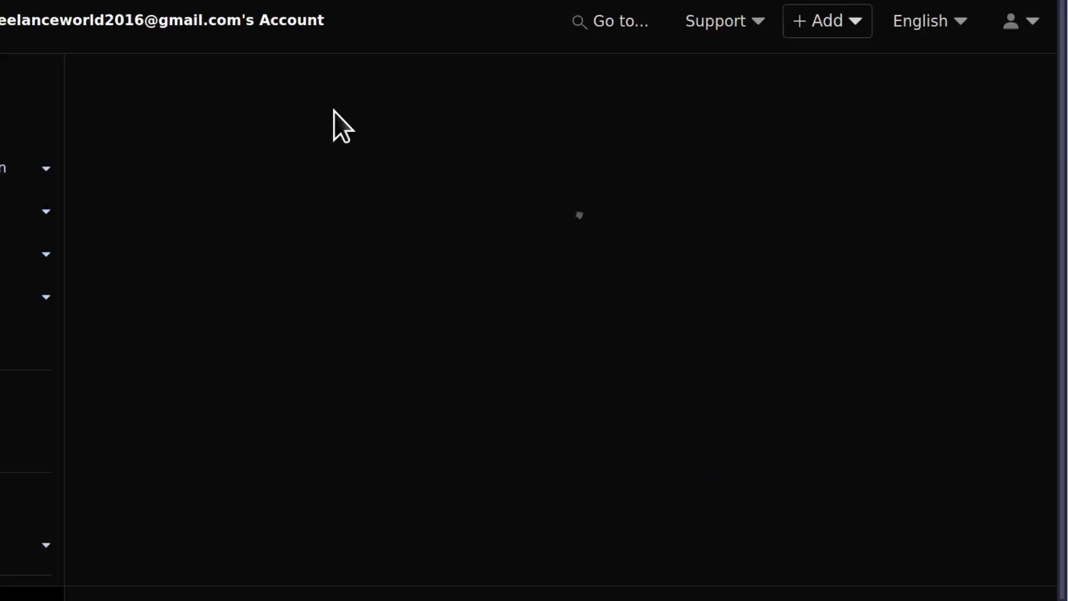
click(186, 310)
right_click(186, 315)
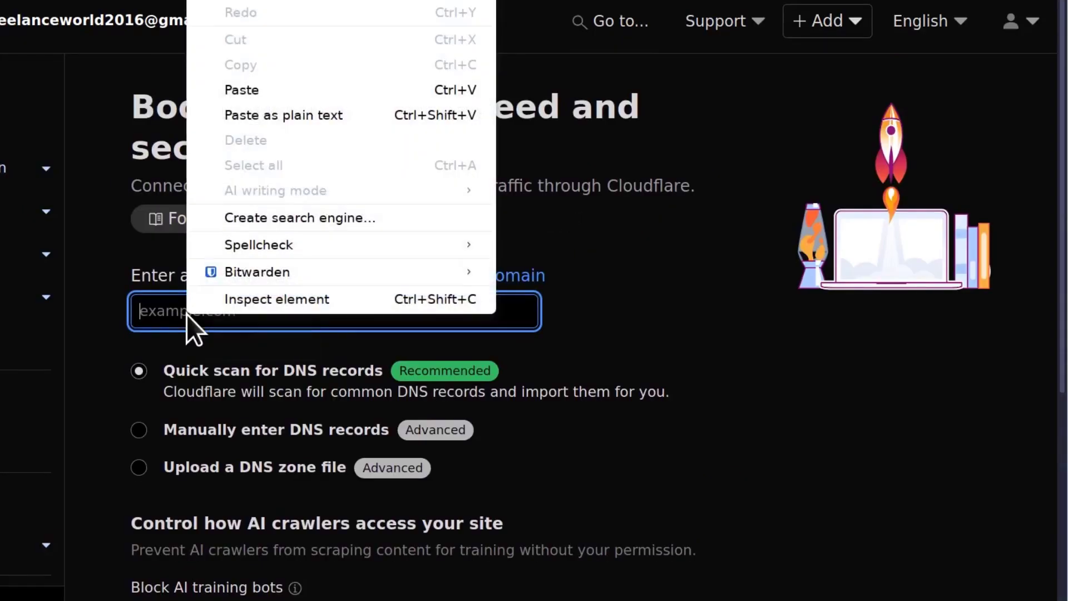
click(245, 89)
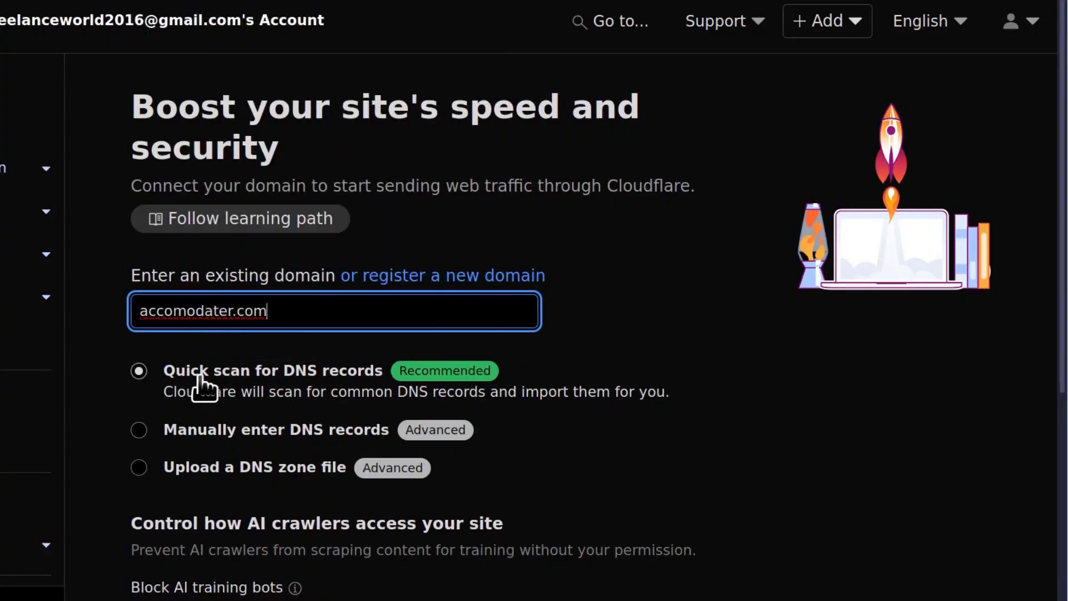
scroll(549, 503, down, 4)
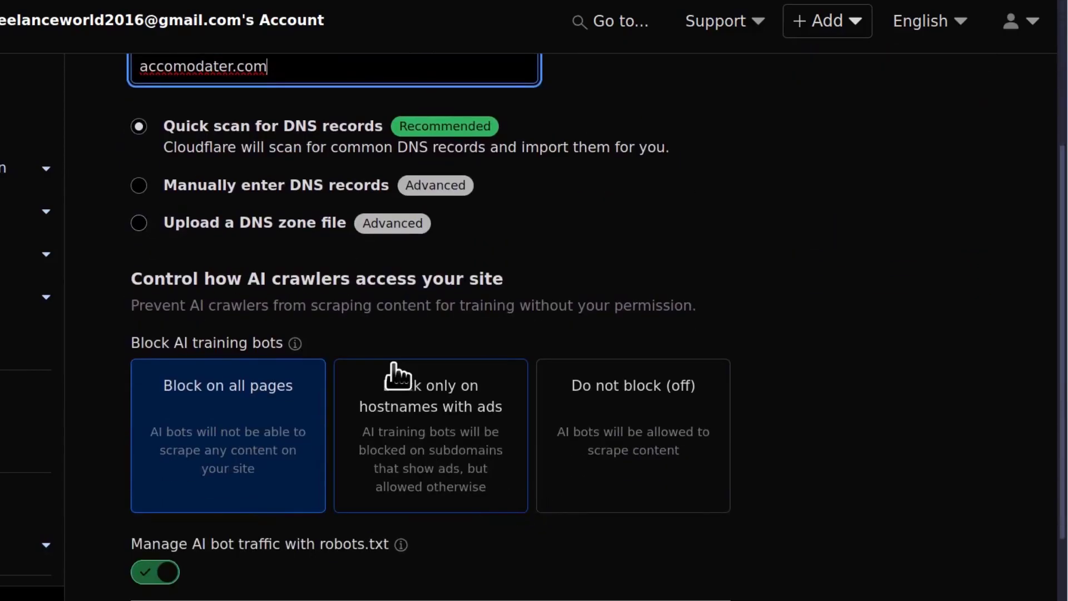
scroll(238, 222, down, 3)
click(175, 494)
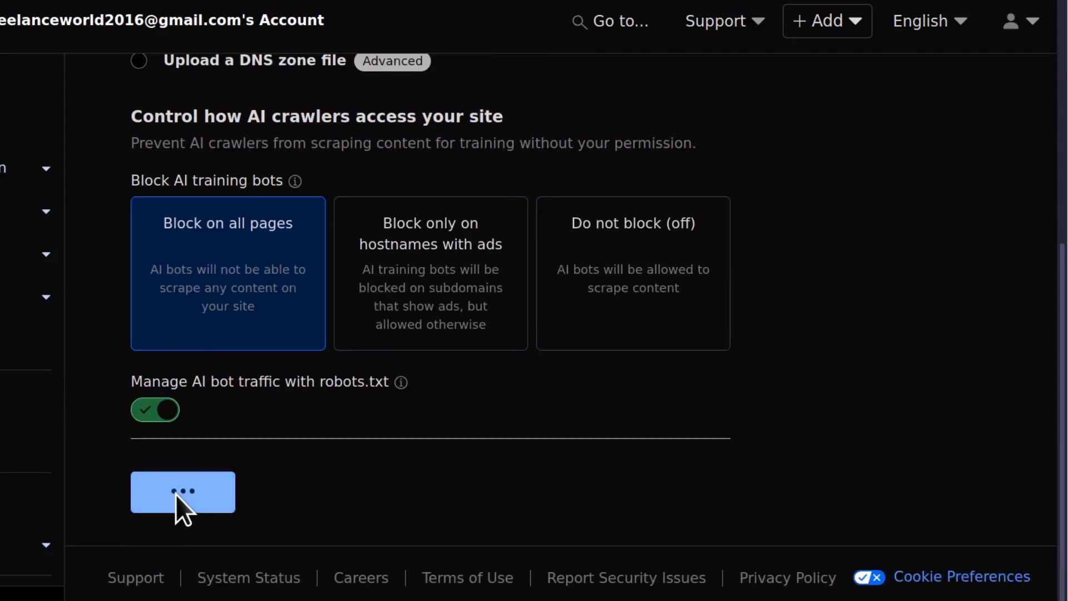
scroll(420, 382, down, 3)
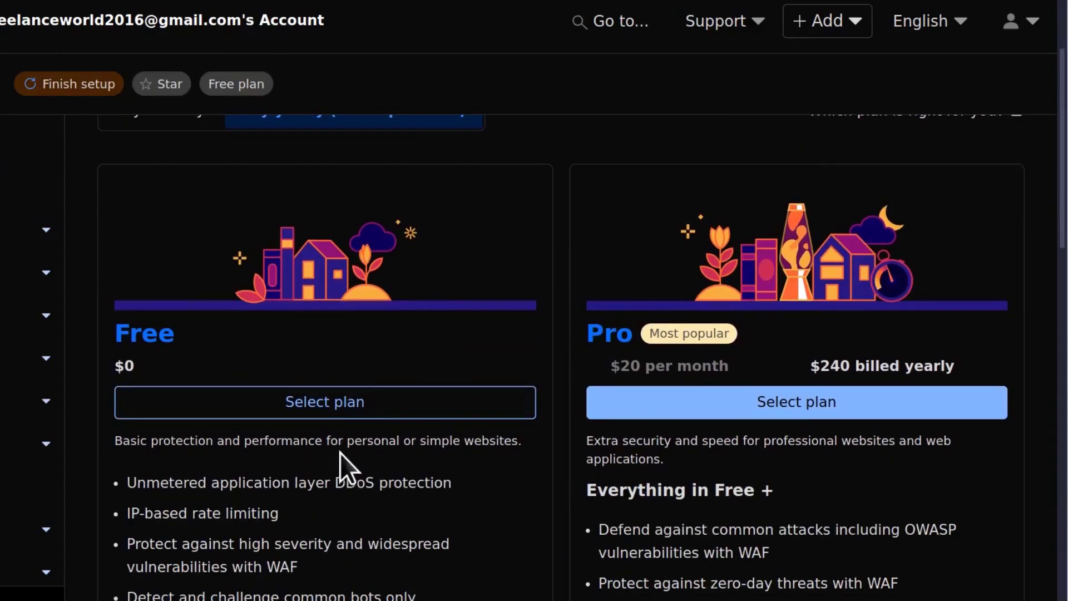
Choose the Free plan for accomodater.com.
click(337, 409)
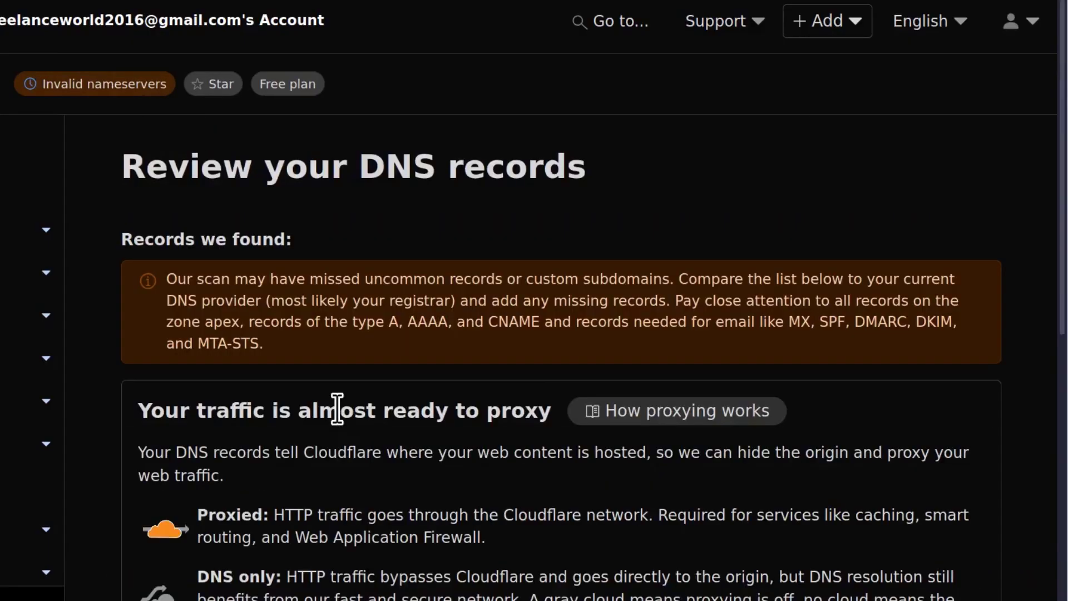
scroll(372, 283, down, 10)
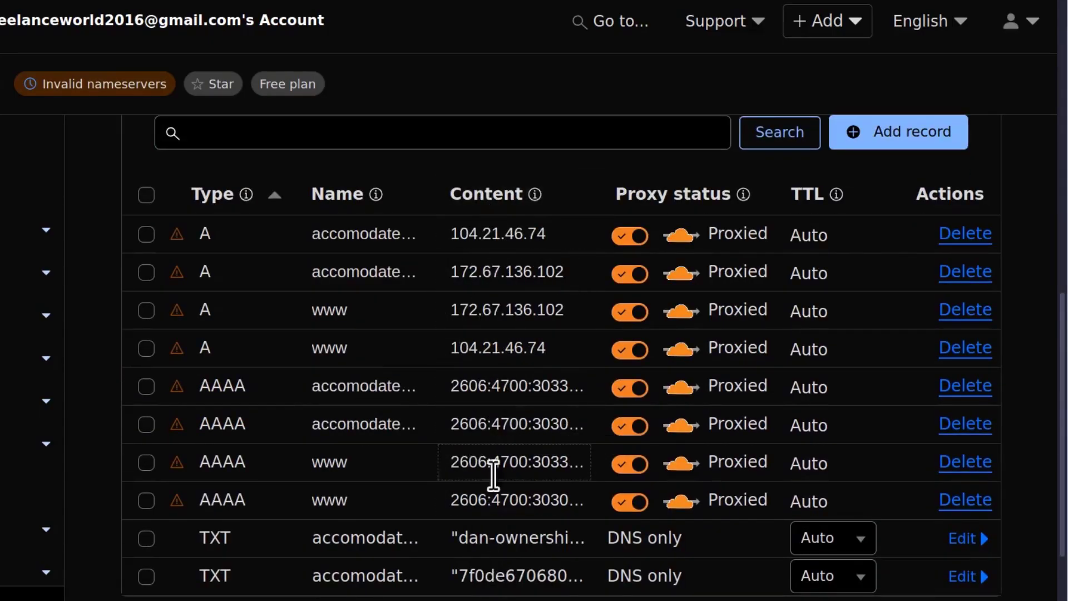
scroll(493, 477, down, 2)
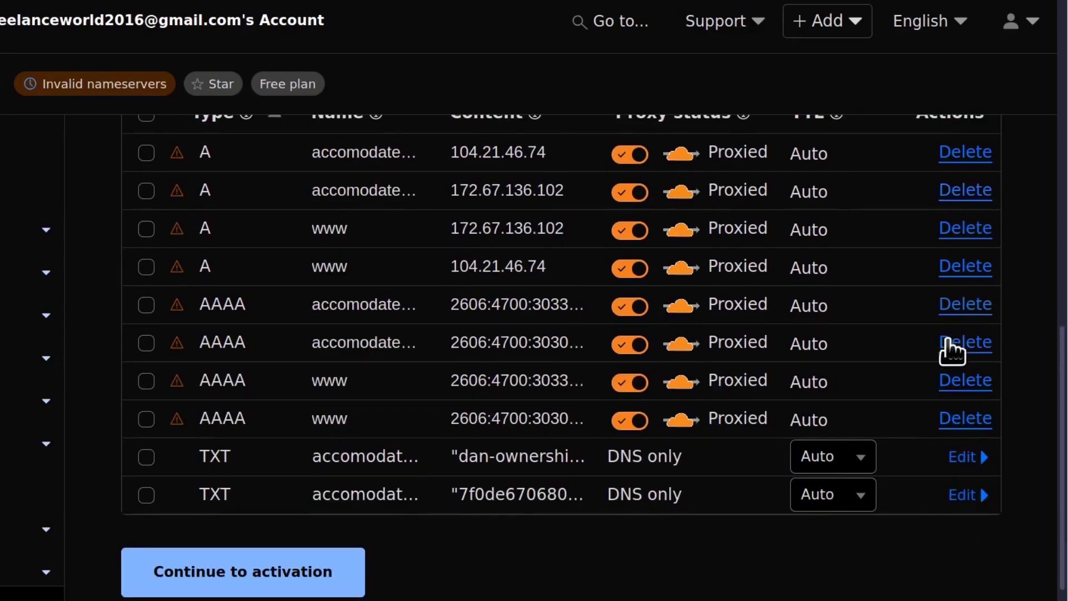
scroll(1030, 434, up, 3)
Delete the three imported A records (104.21.46.74, 172.67.136.102, and the next) and continue to activation.
click(966, 322)
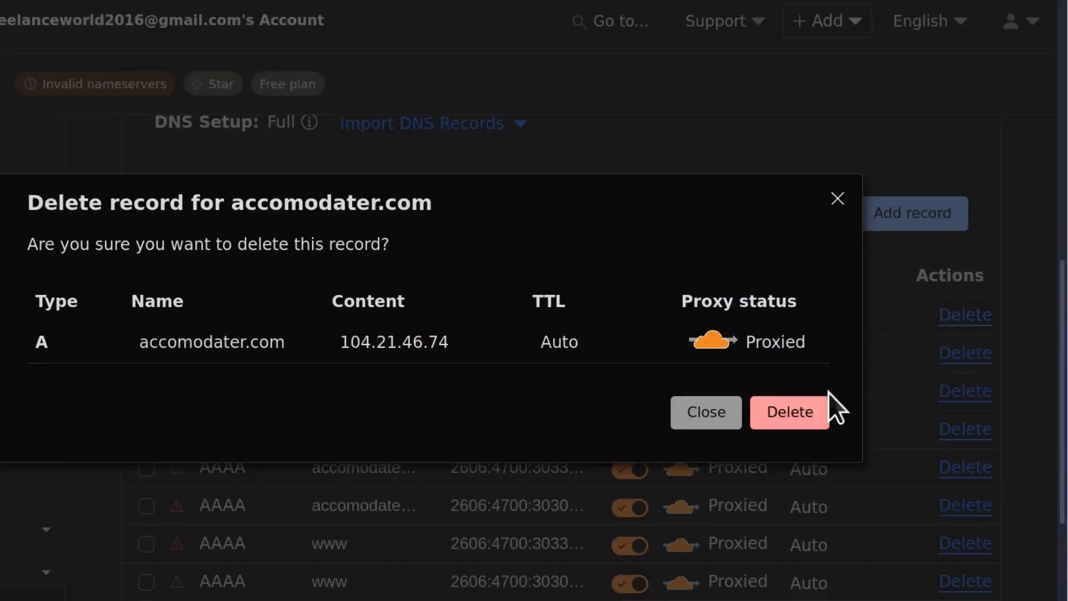
click(806, 416)
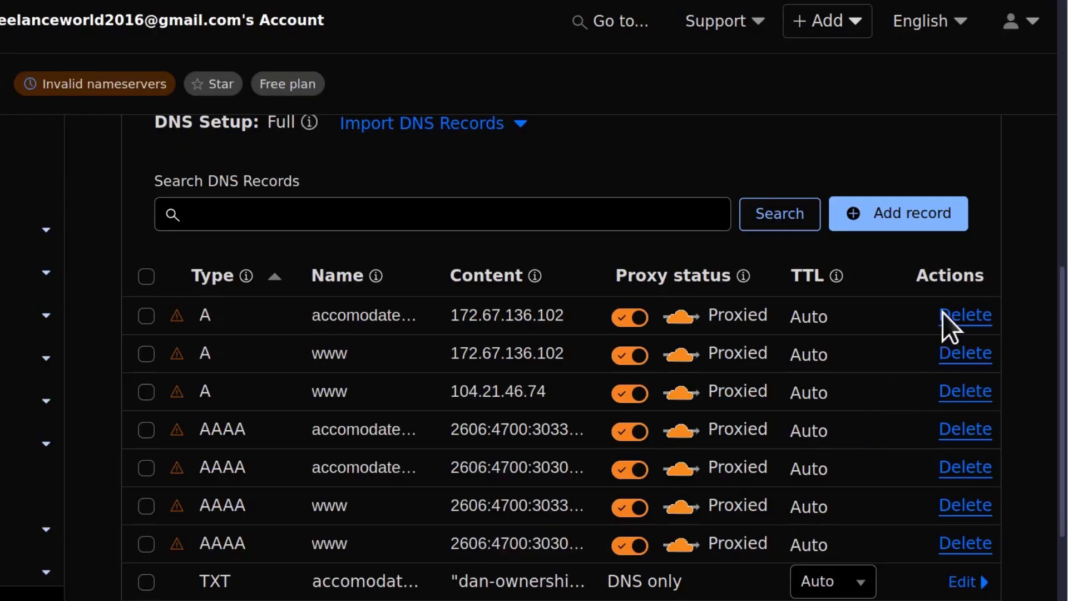
click(963, 321)
click(783, 419)
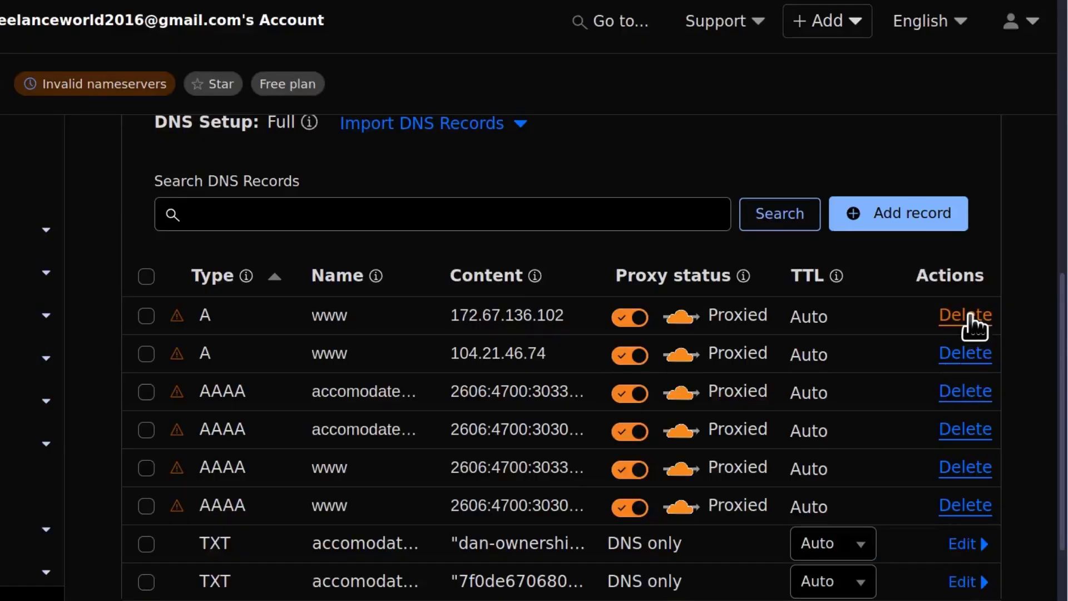
click(971, 320)
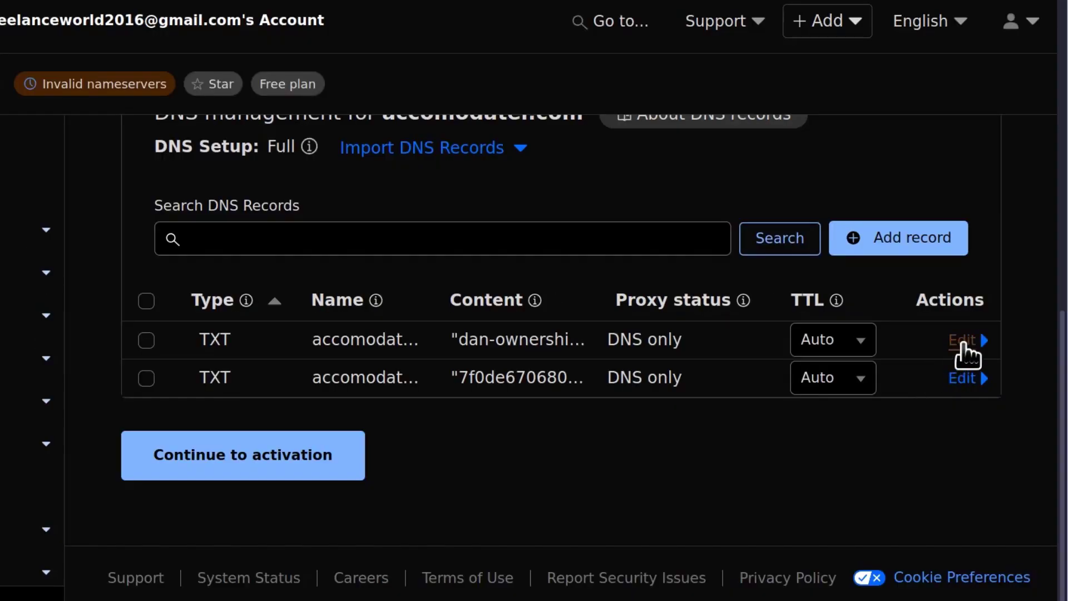
click(970, 375)
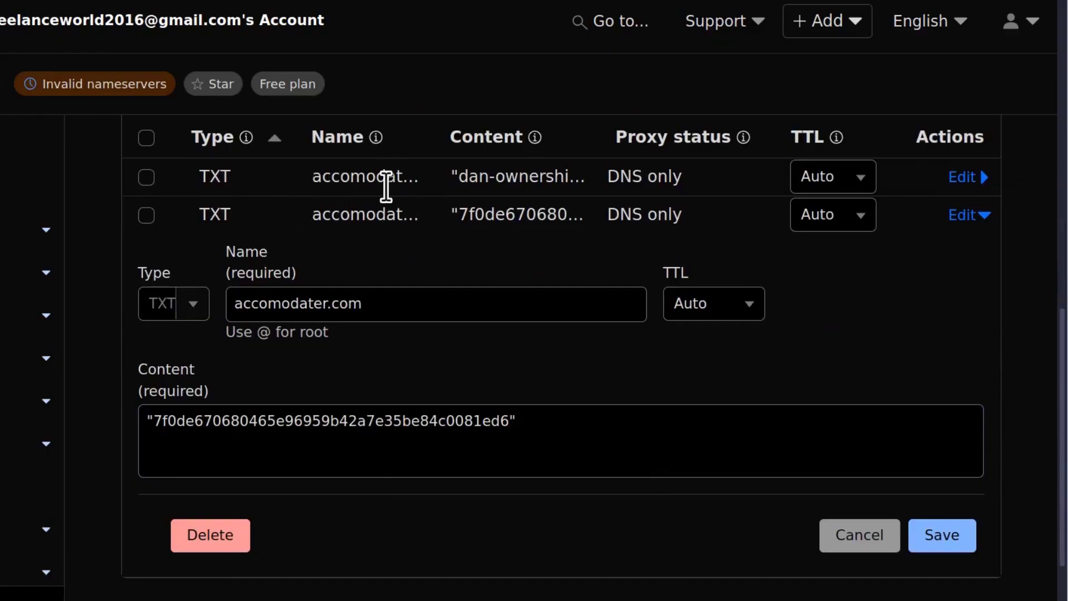
scroll(512, 498, down, 2)
scroll(506, 490, down, 2)
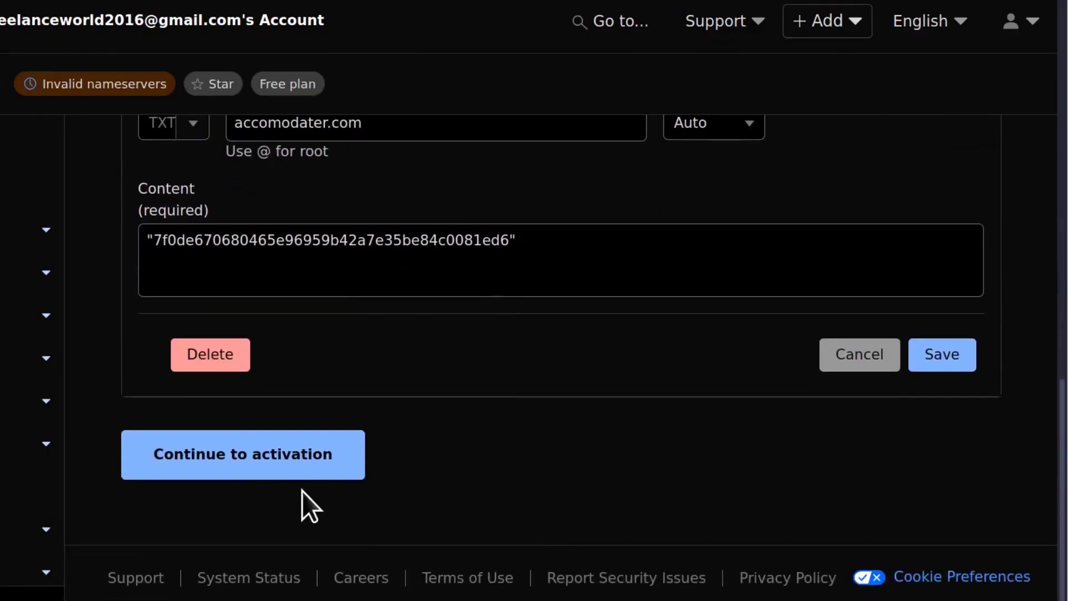
click(268, 463)
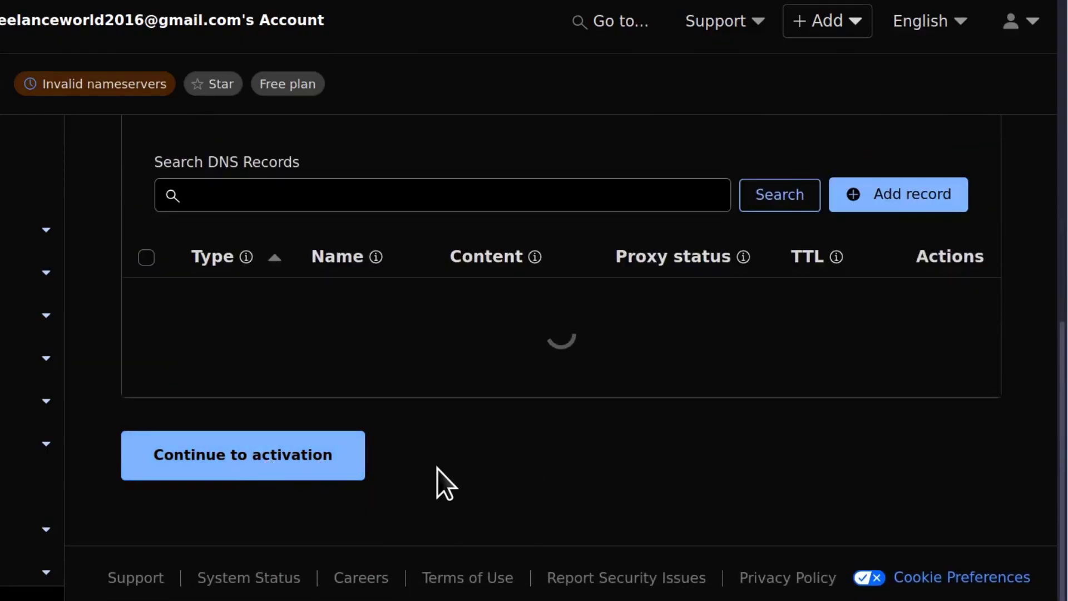
Copy the assigned nameserver autumn.ns.cloudflare.com to the clipboard.
scroll(434, 399, down, 10)
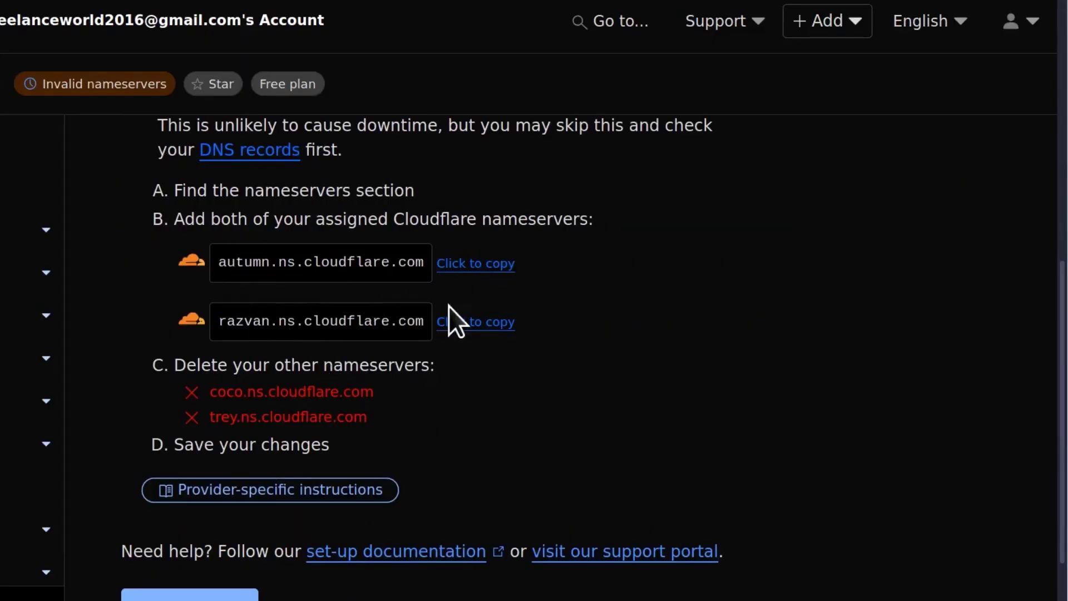
click(485, 264)
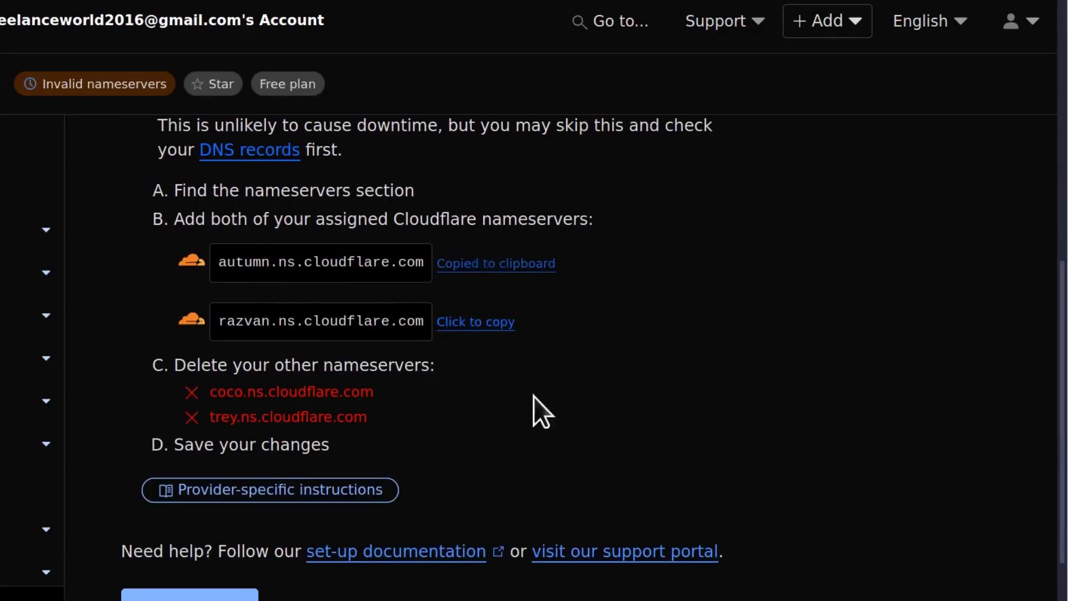
drag(218, 393, 388, 406)
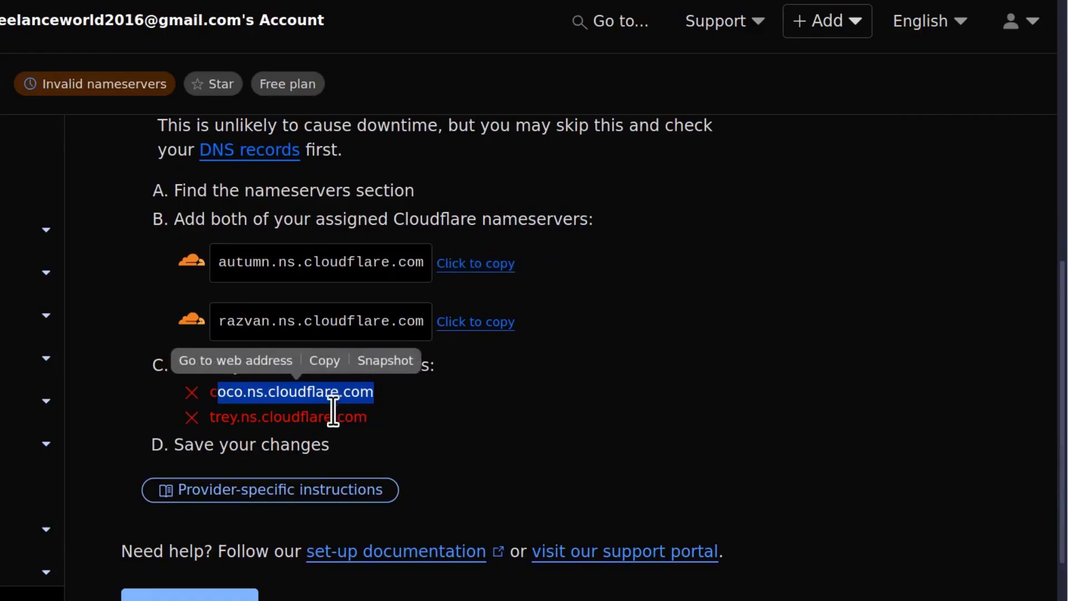
click(532, 336)
click(478, 265)
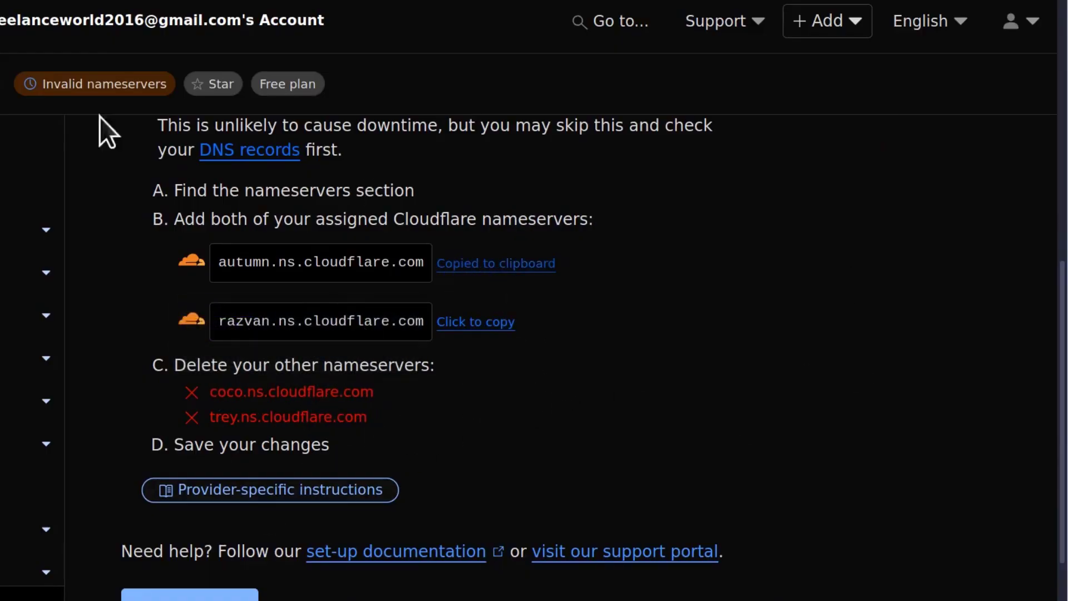
click(183, 1)
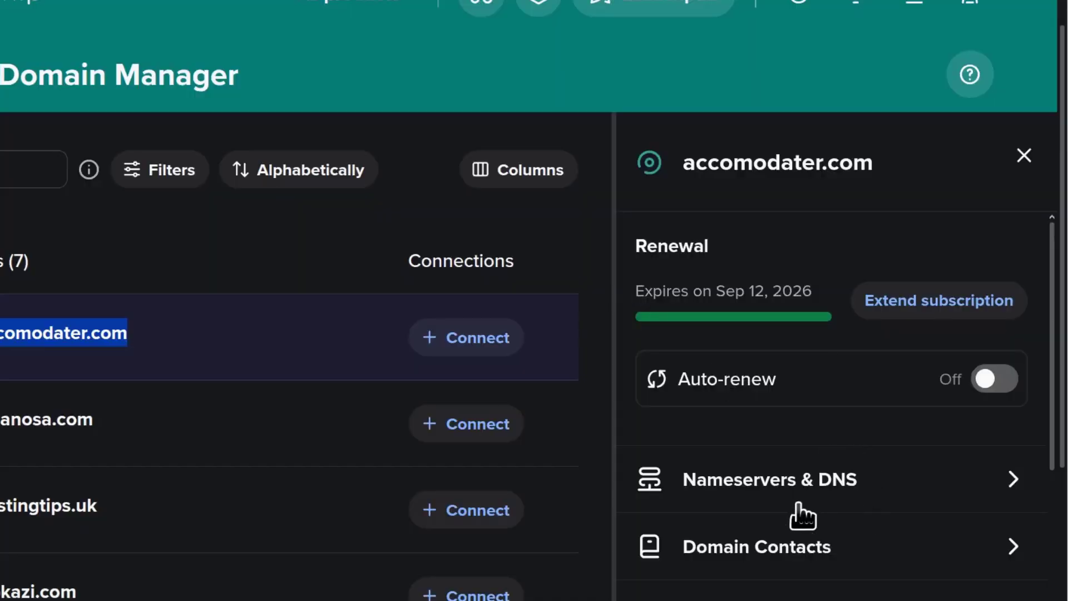
Swap coco and trey for autumn.ns.cloudflare.com and razvan.ns.cloudflare.com, then save.
click(758, 489)
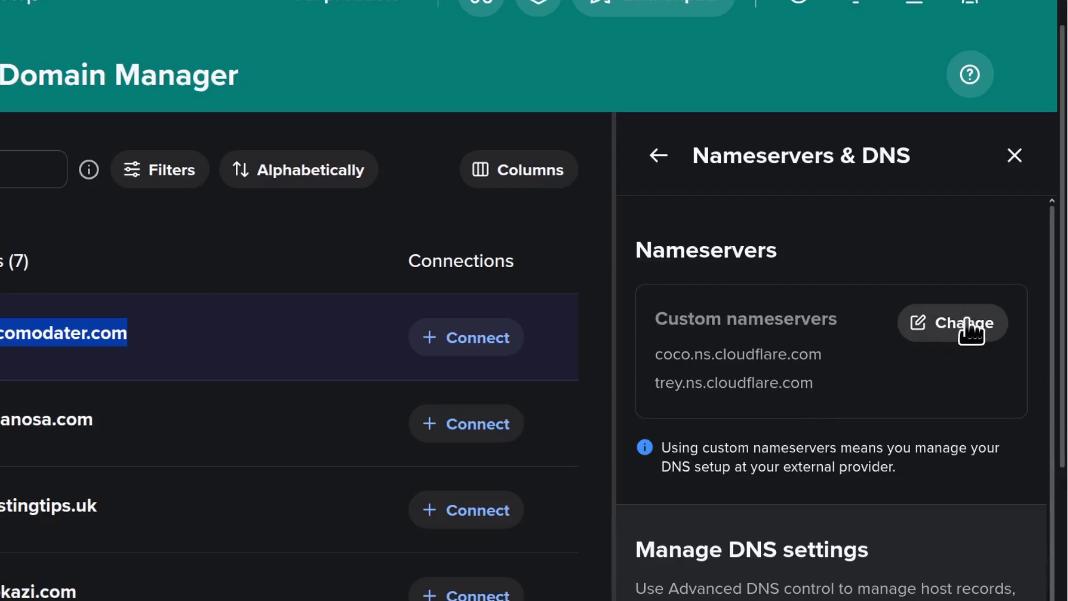
click(968, 327)
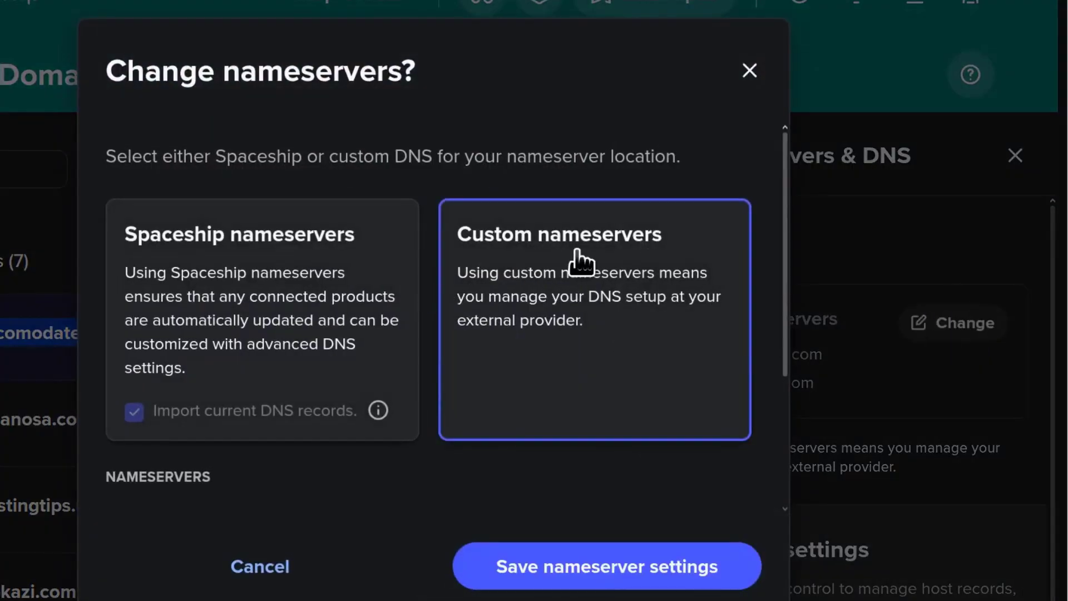
scroll(484, 389, down, 3)
triple_click(239, 340)
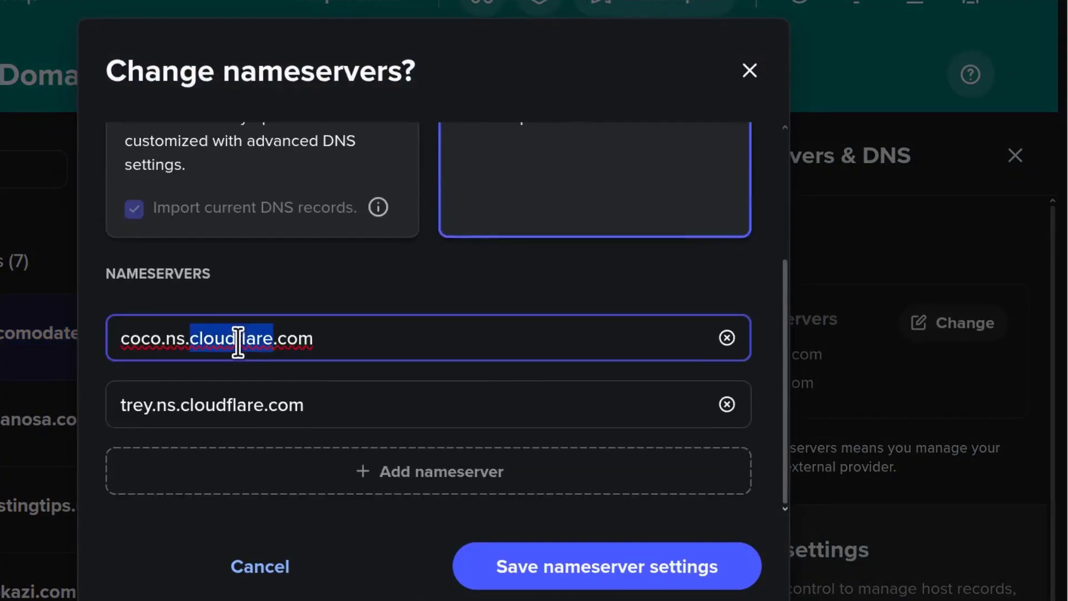
right_click(238, 340)
click(294, 142)
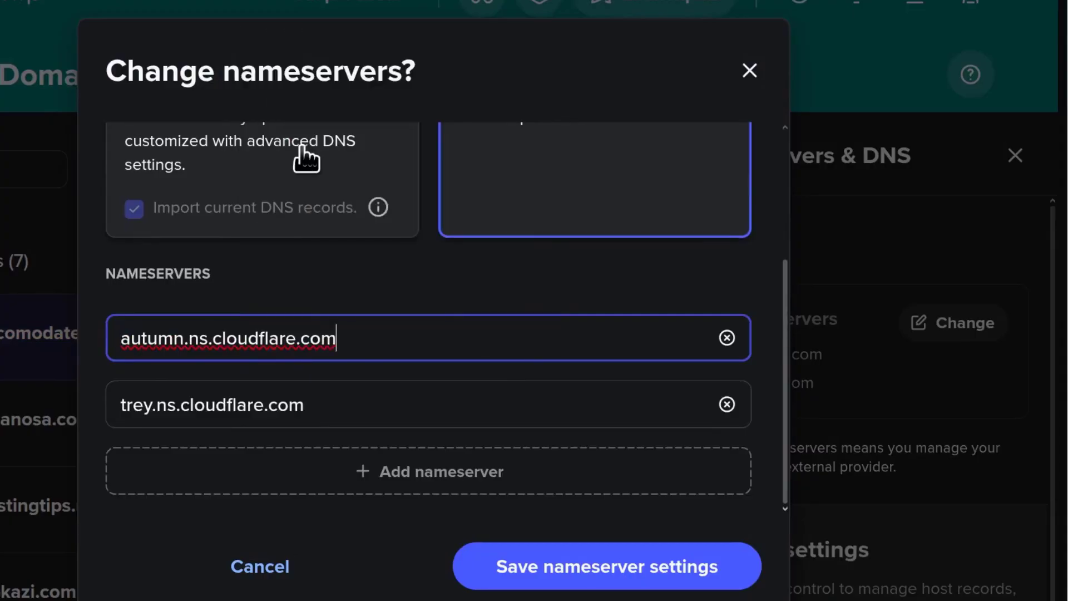
triple_click(179, 405)
right_click(178, 405)
click(262, 210)
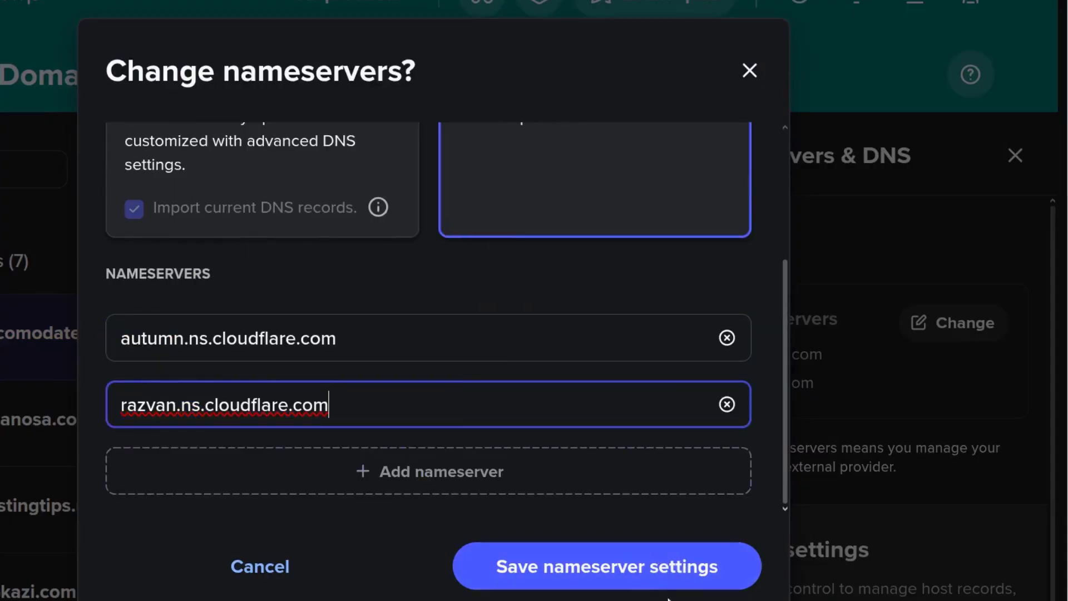
click(613, 579)
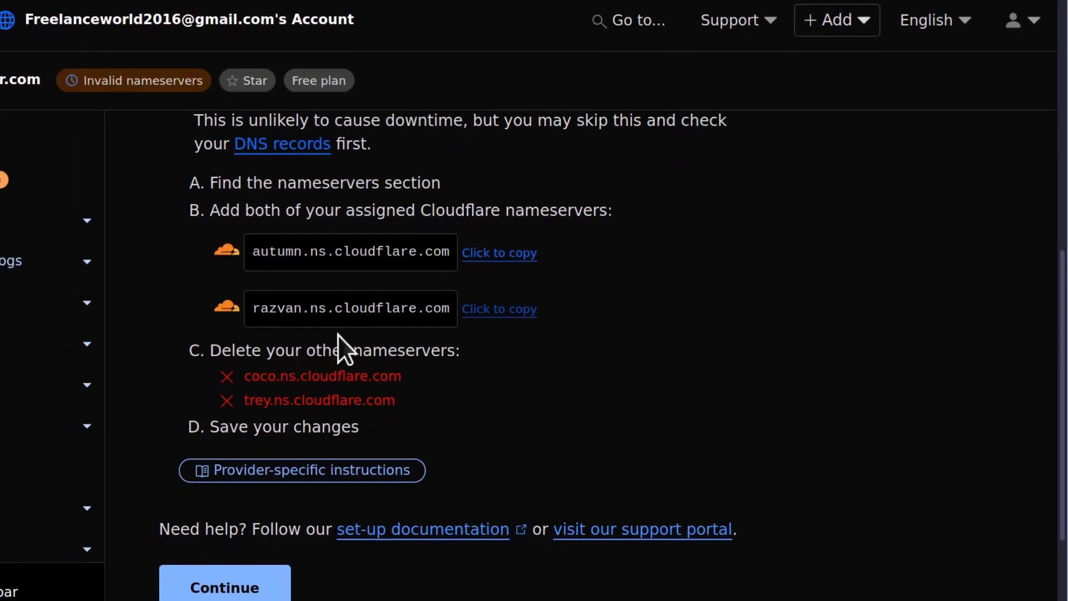
Open accomodater.com's DNS Records page and select the accomodater.com heading to copy.
click(281, 579)
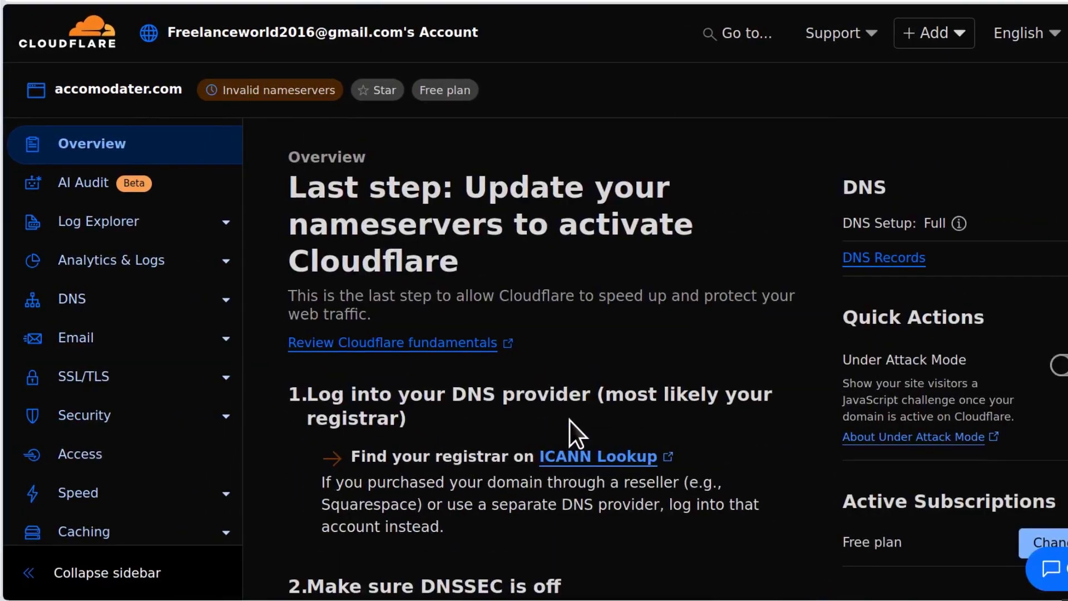
click(68, 300)
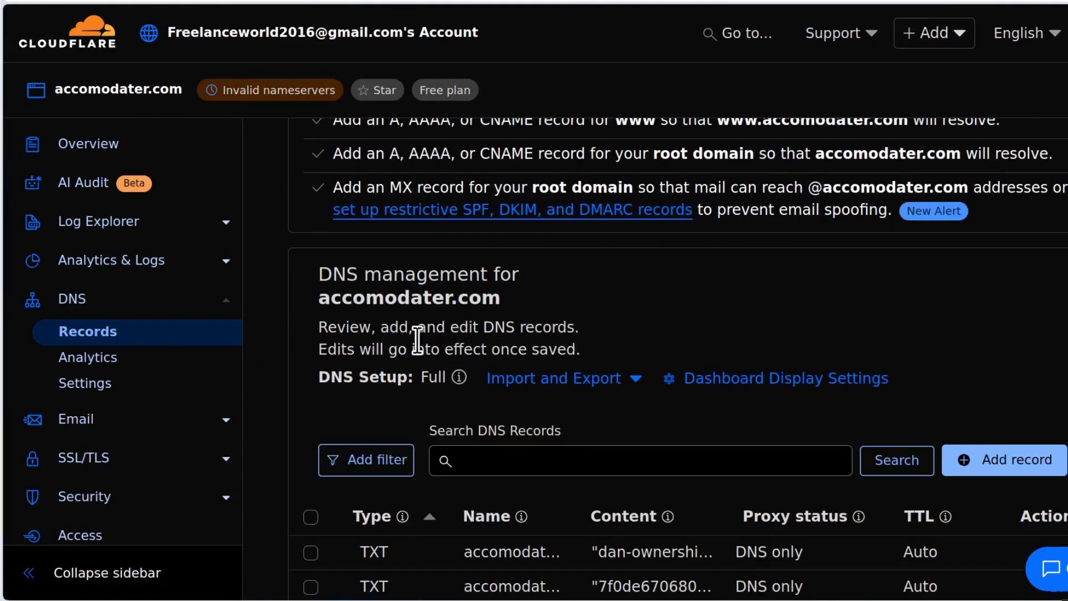
drag(318, 299, 490, 303)
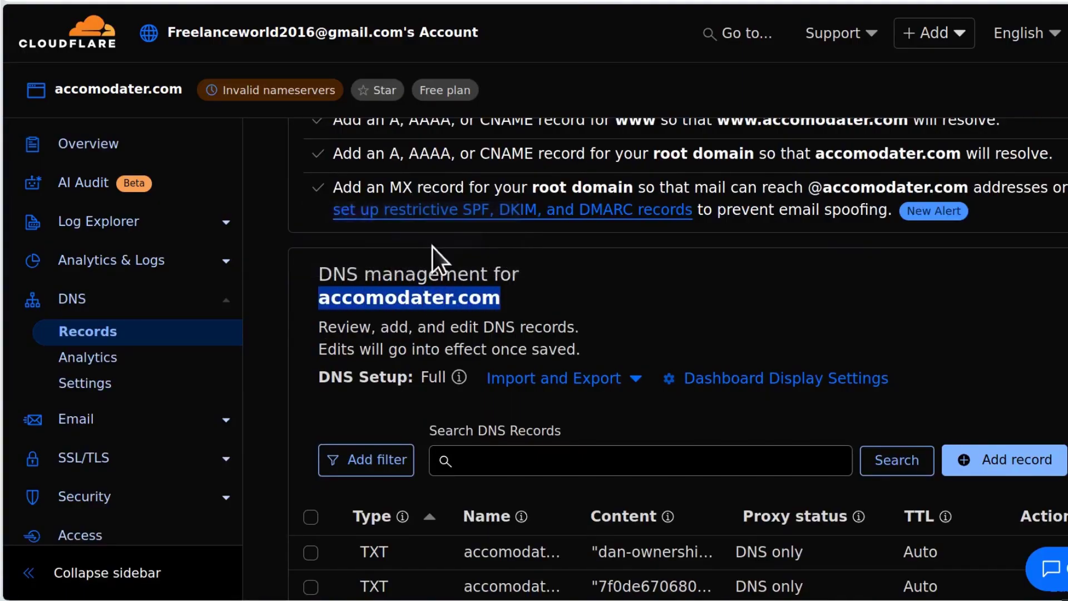
key(ctrl+Tab)
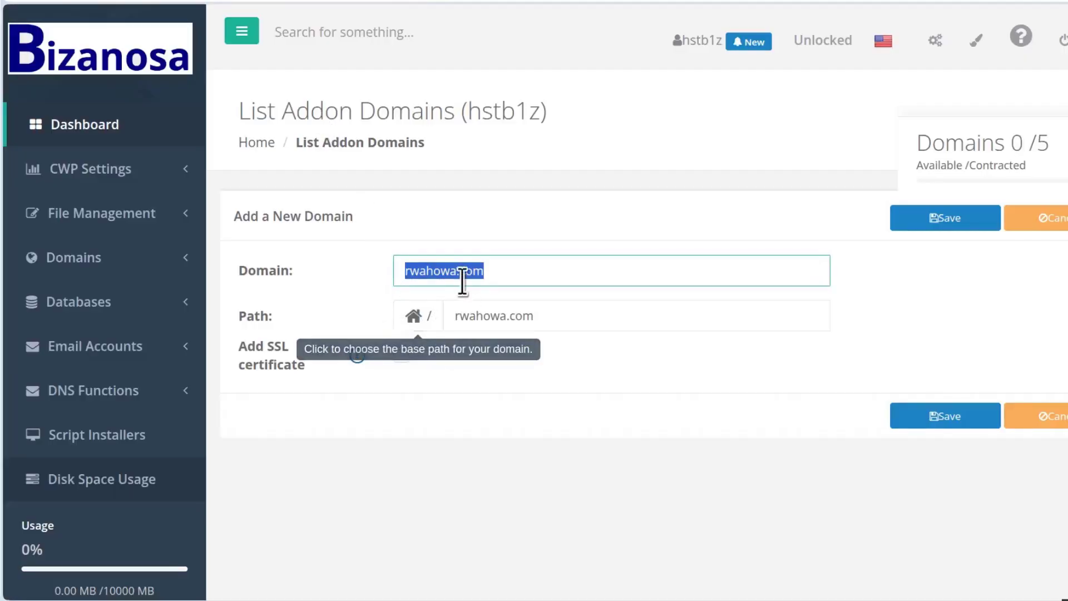
Save addon domain accomodater.com with path accomodater.com, replacing rwahowa.com, then open DNS Zone Editor.
right_click(473, 268)
click(542, 281)
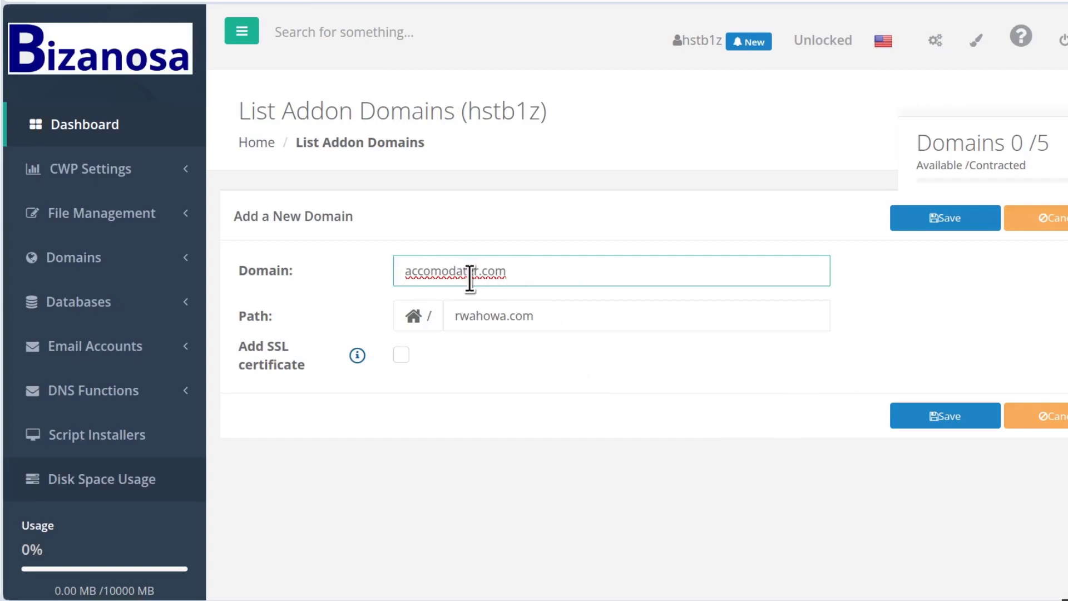
double_click(521, 315)
triple_click(521, 316)
right_click(521, 316)
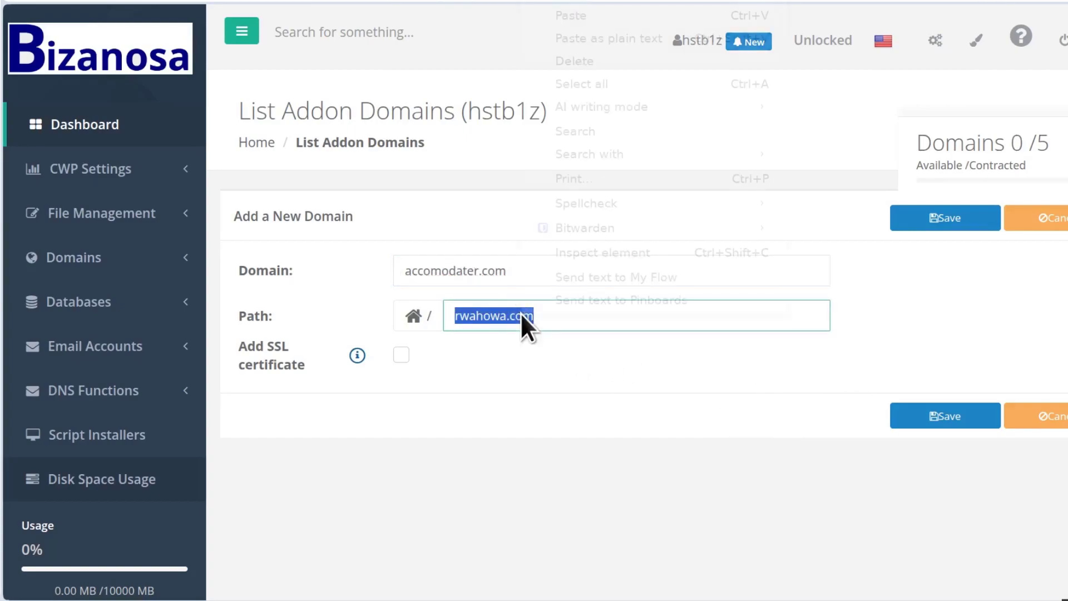
click(534, 13)
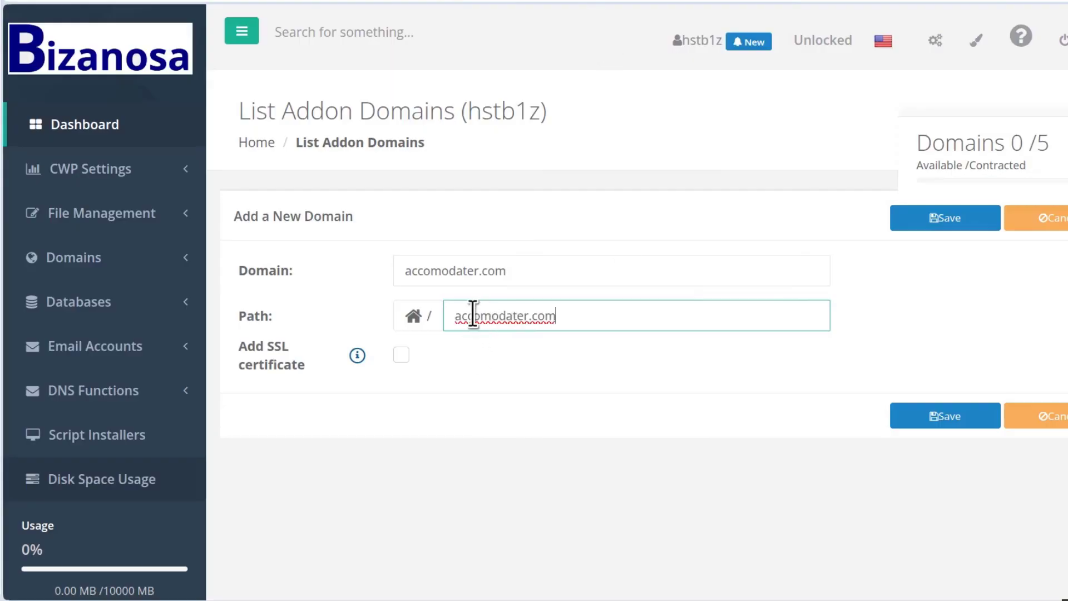
click(951, 219)
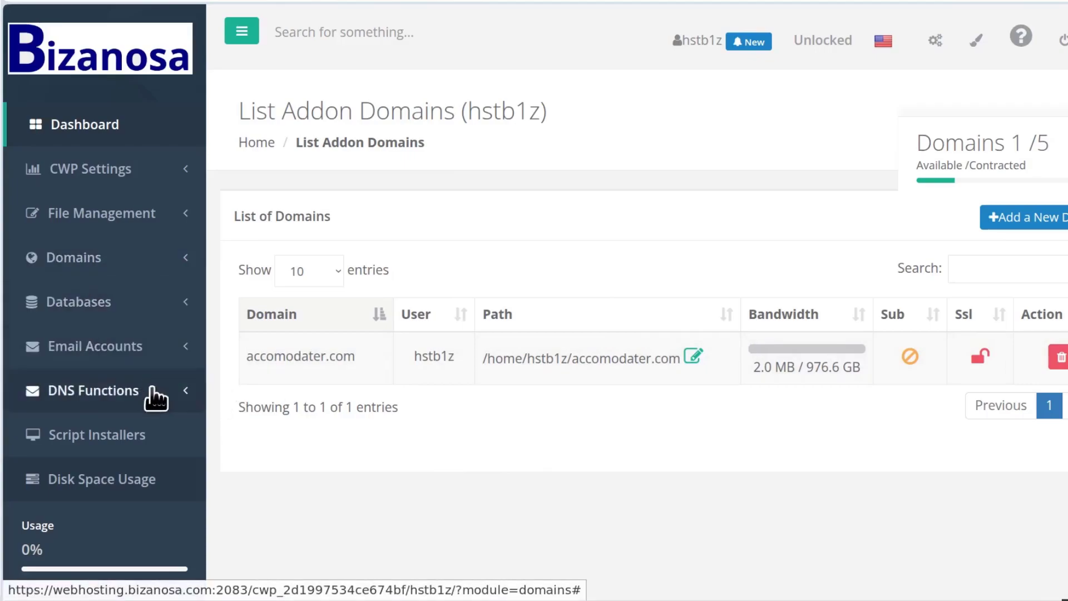
click(103, 397)
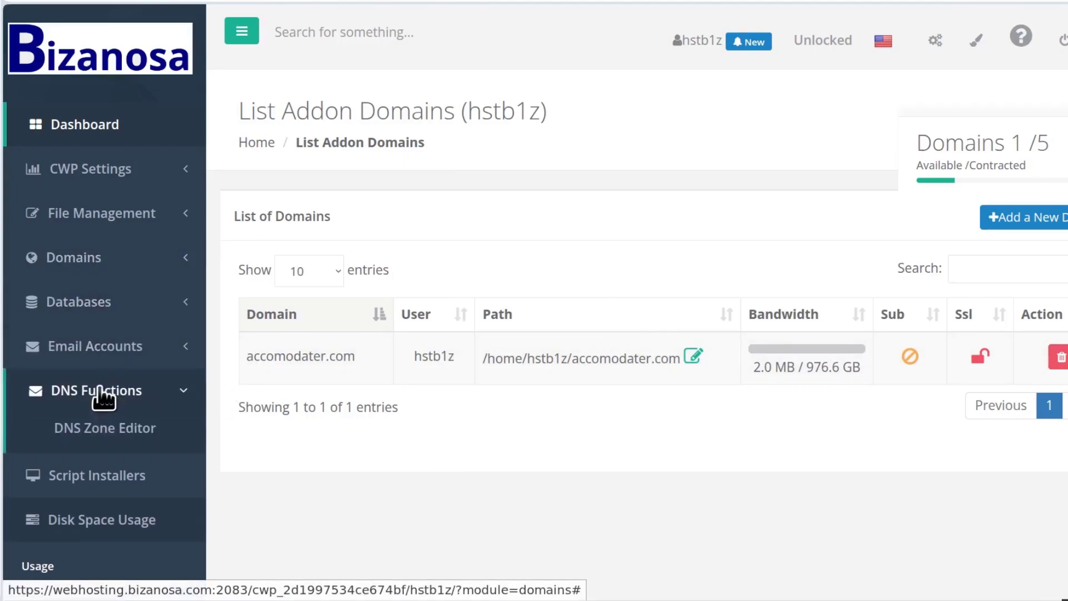
click(102, 428)
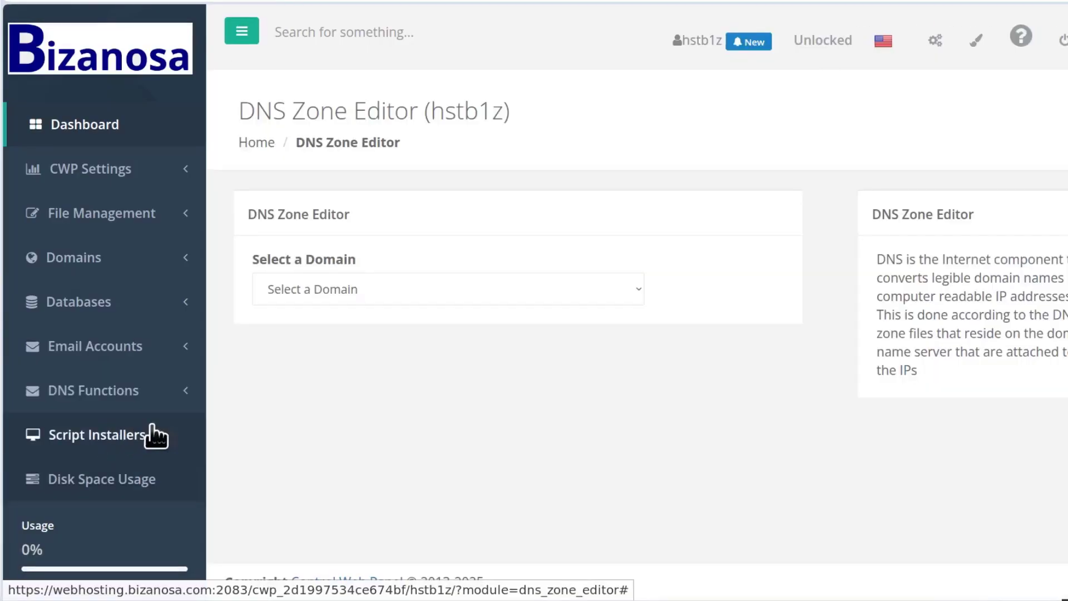
Pick accomodater.com in the DNS Zone Editor to view its records.
click(345, 289)
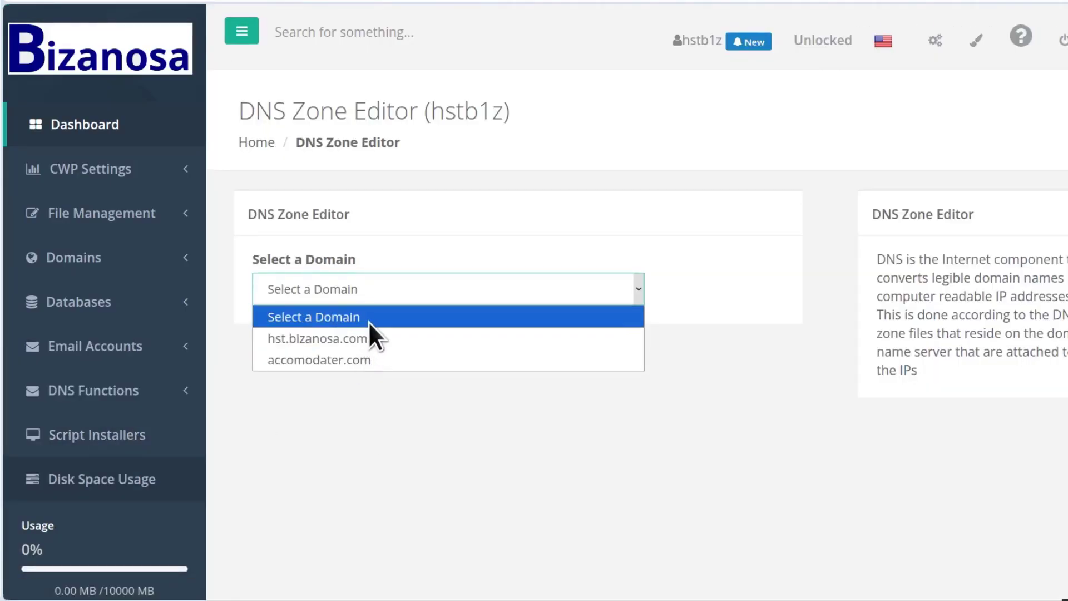
click(366, 356)
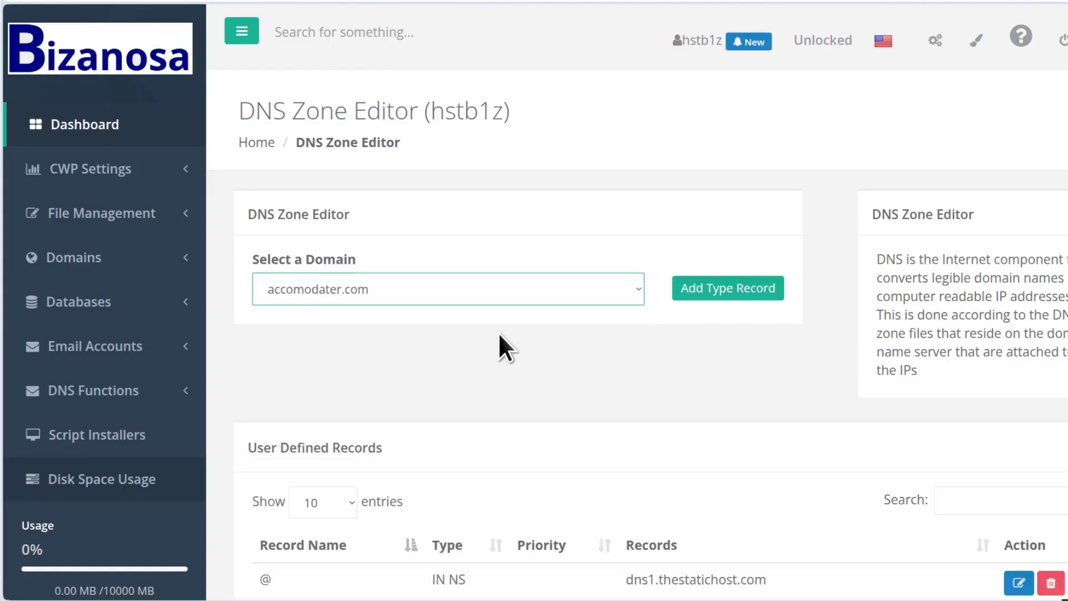
scroll(509, 329, down, 8)
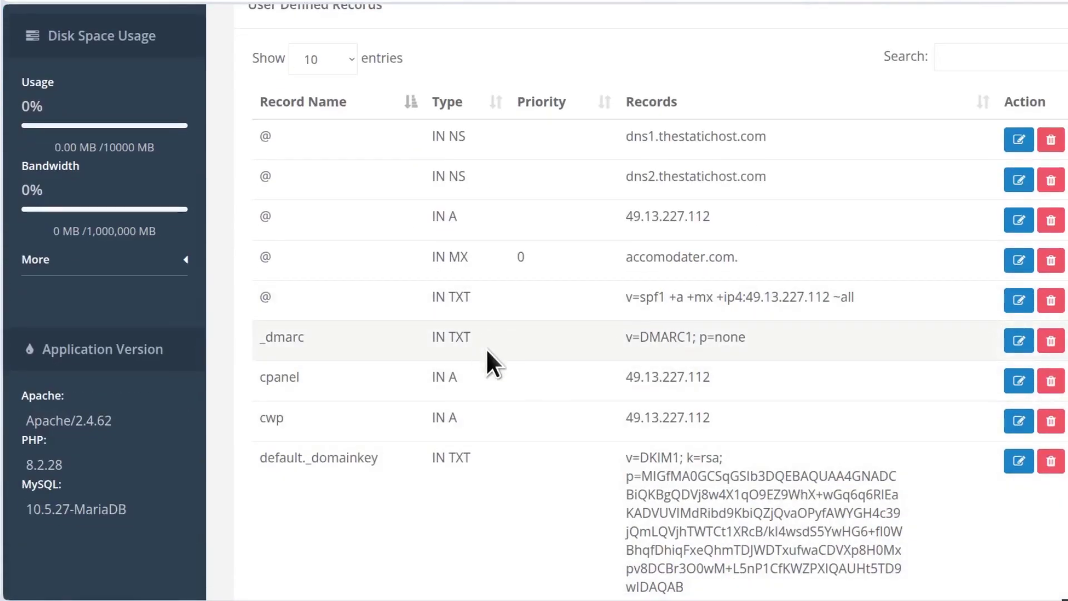
scroll(488, 356, down, 3)
scroll(496, 359, up, 5)
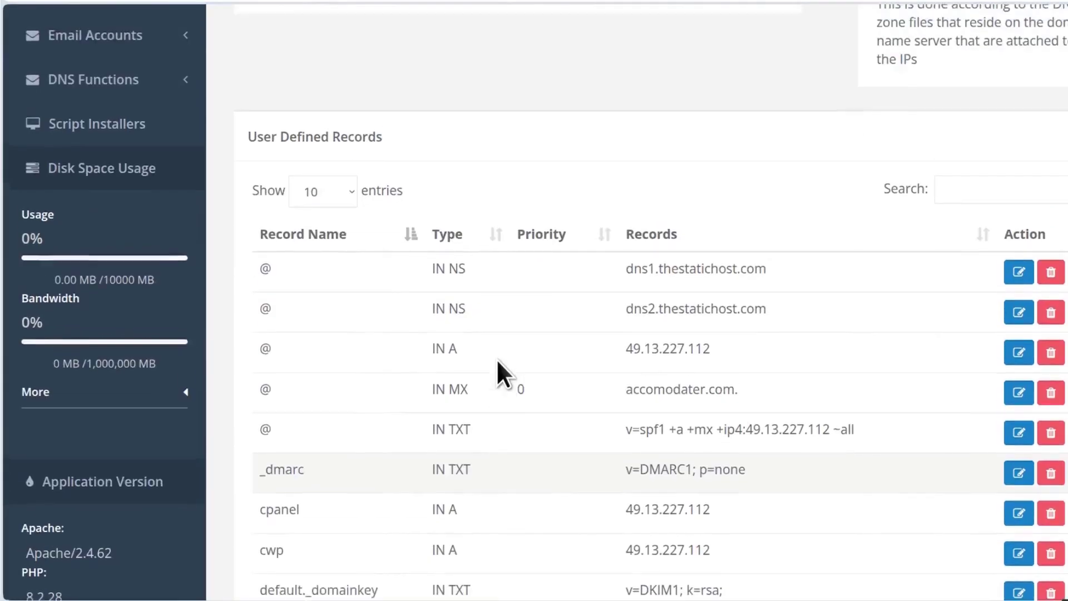
scroll(482, 295, down, 1)
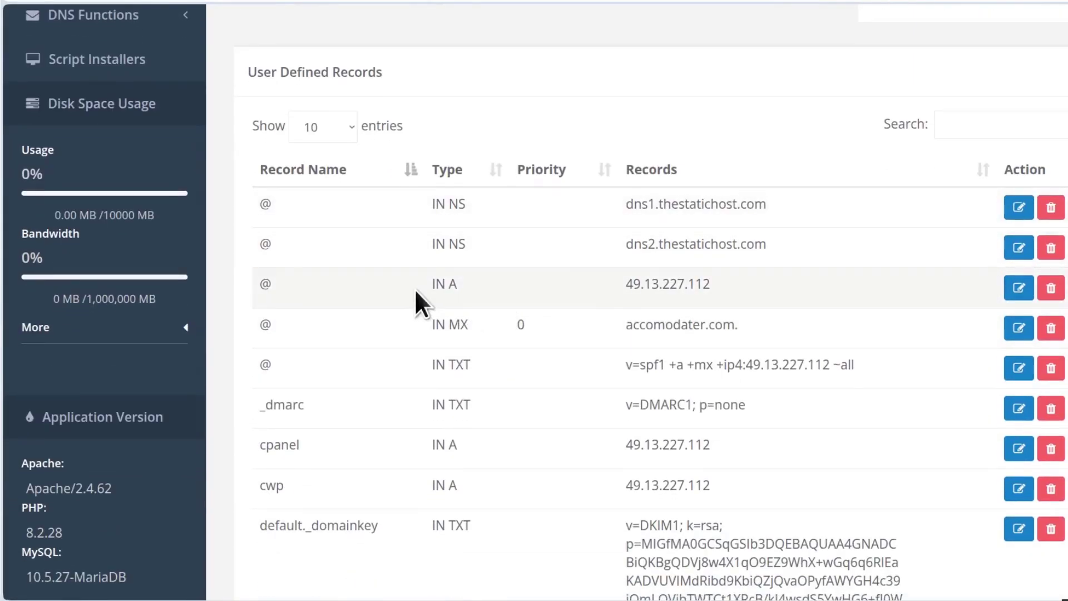
Copy the root A record's IP 49.13.227.112 and return to Cloudflare.
double_click(680, 285)
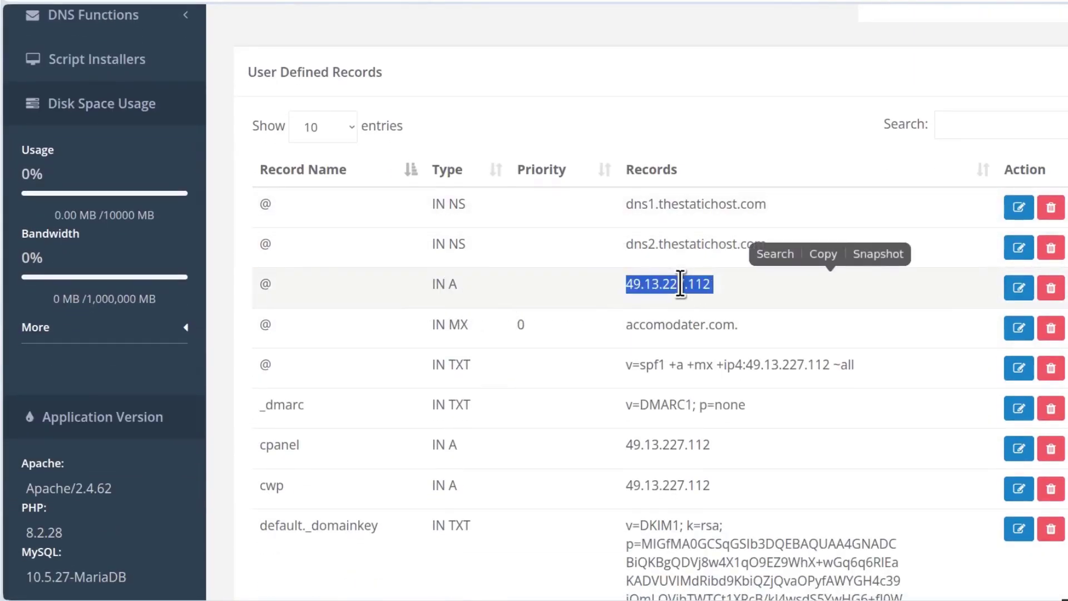
click(453, 285)
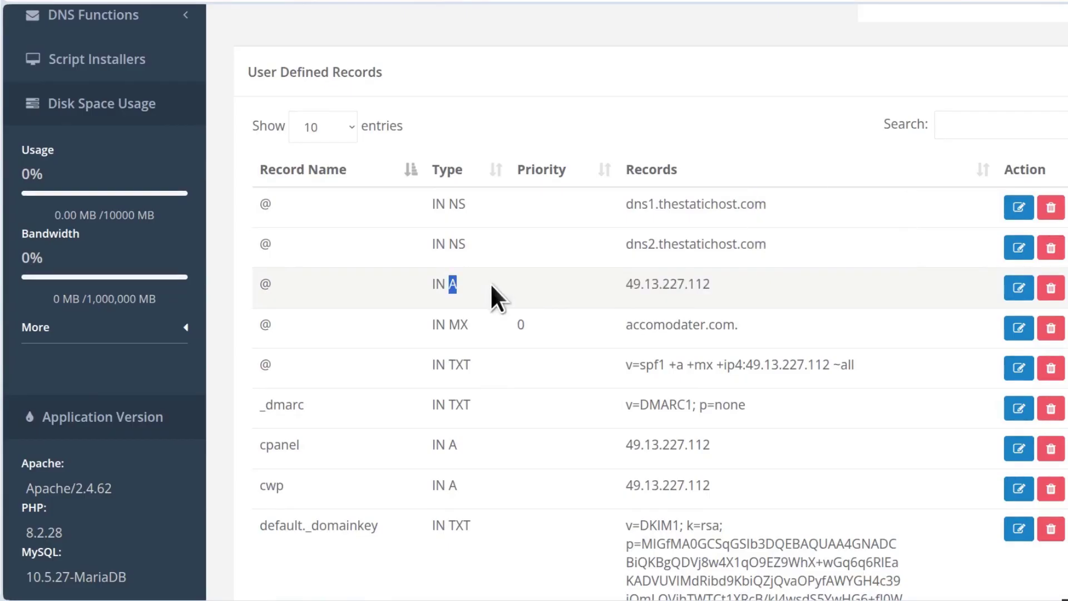
click(459, 285)
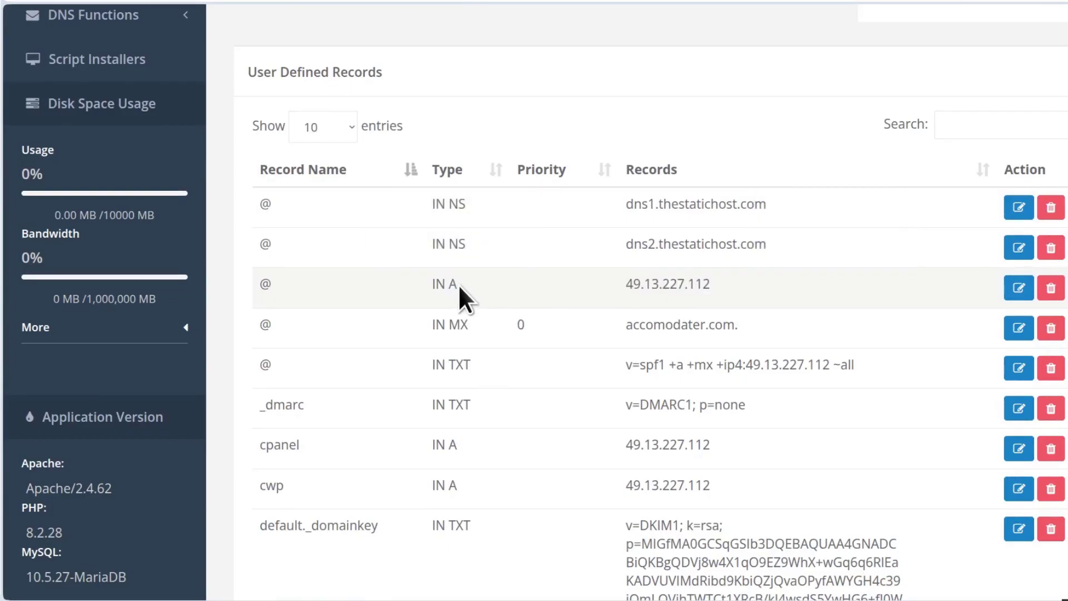
double_click(665, 284)
right_click(676, 282)
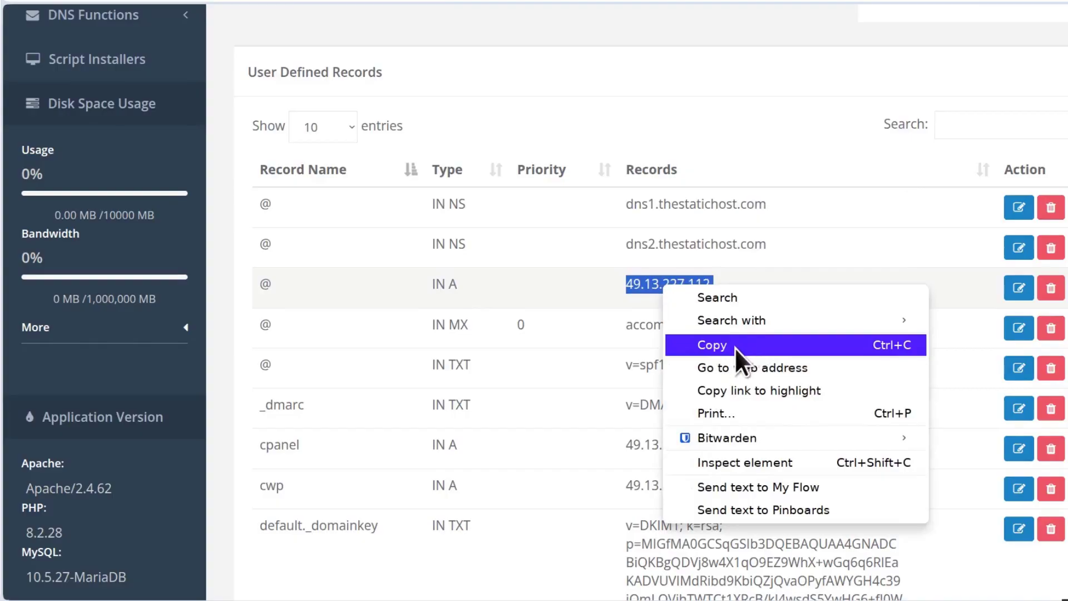
click(729, 346)
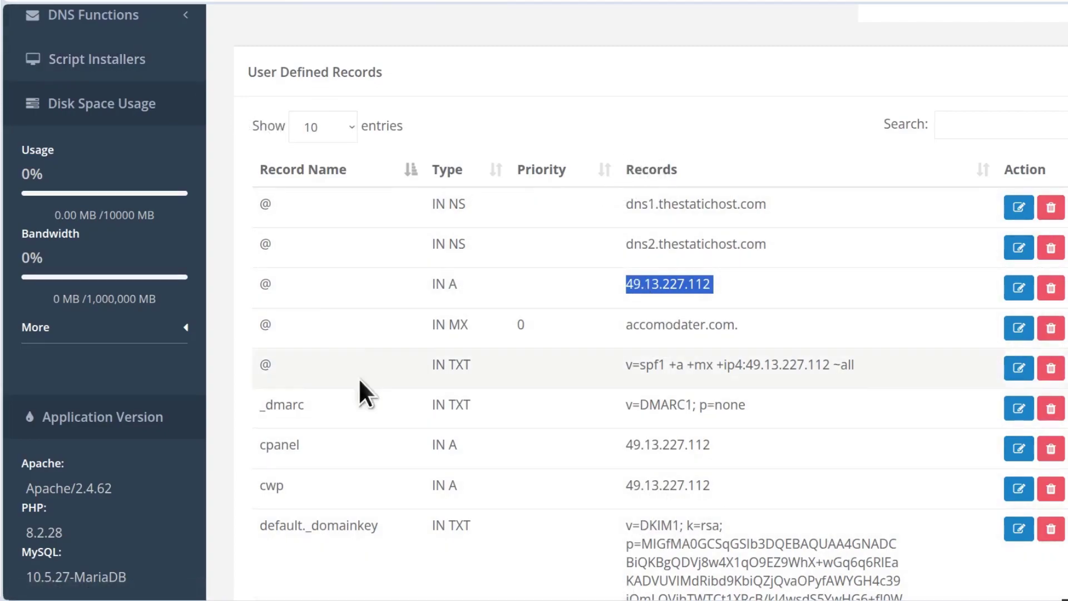
key(ctrl+Tab)
scroll(581, 310, down, 3)
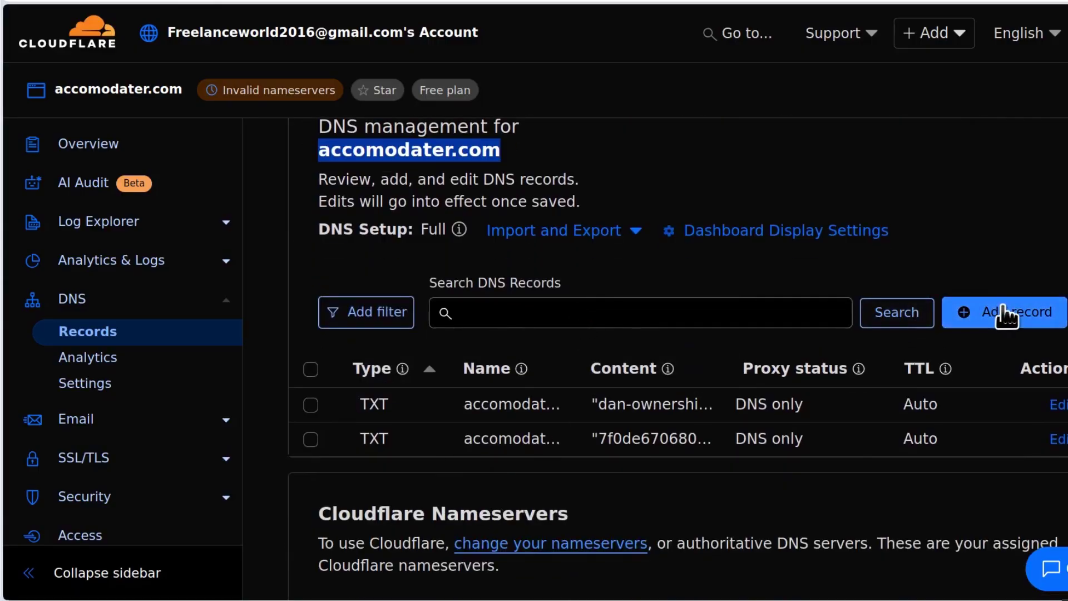
Save an A record named @ with IPv4 49.13.227.112 and proxy status DNS only.
click(962, 312)
click(473, 450)
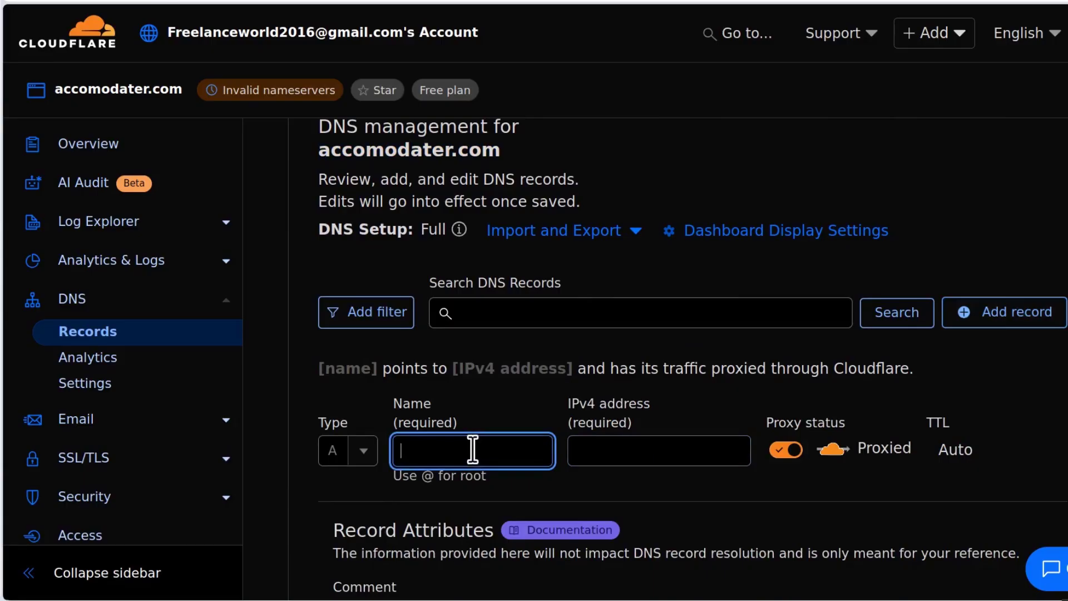
text(@)
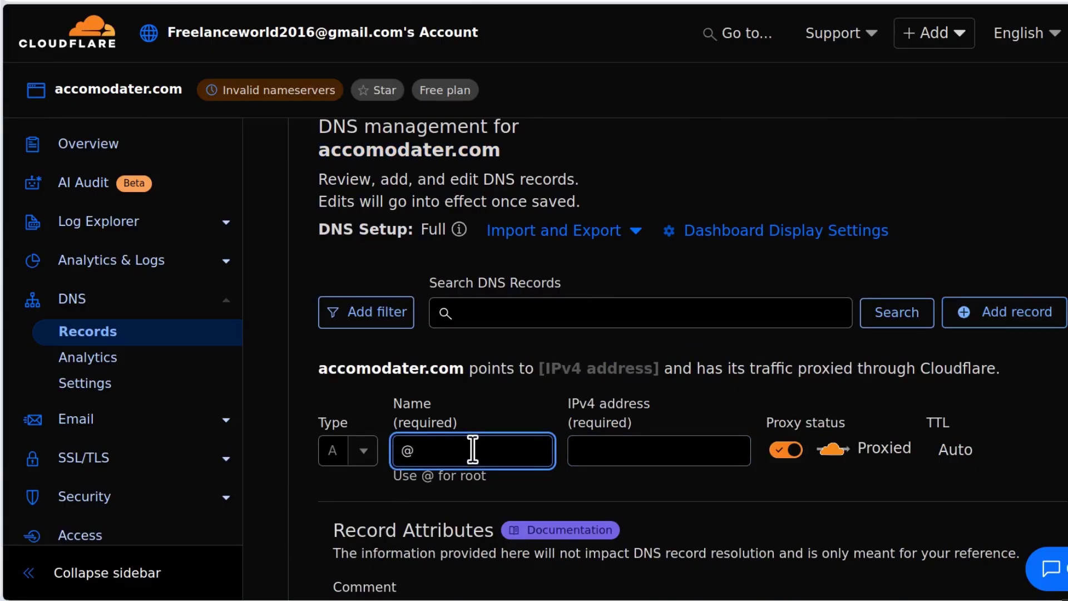
drag(320, 367, 462, 368)
click(616, 451)
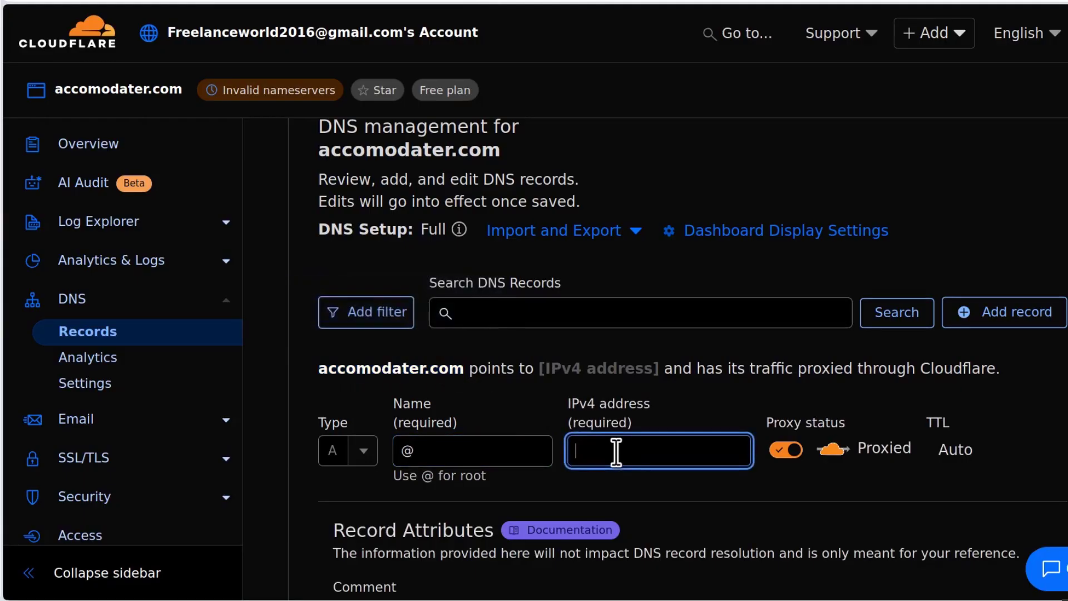
key(ctrl+v)
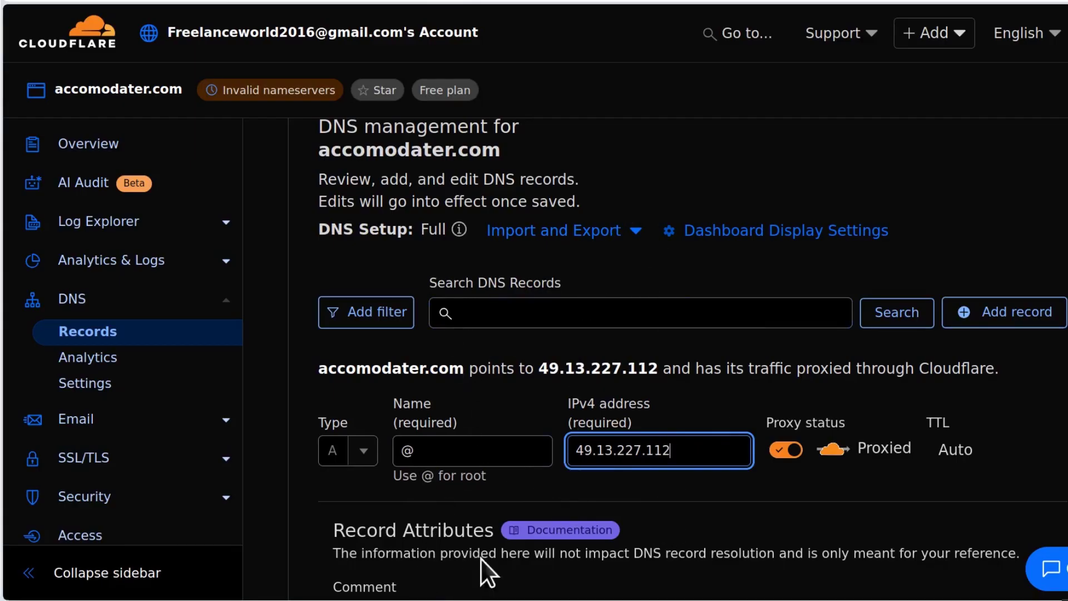
scroll(773, 506, down, 4)
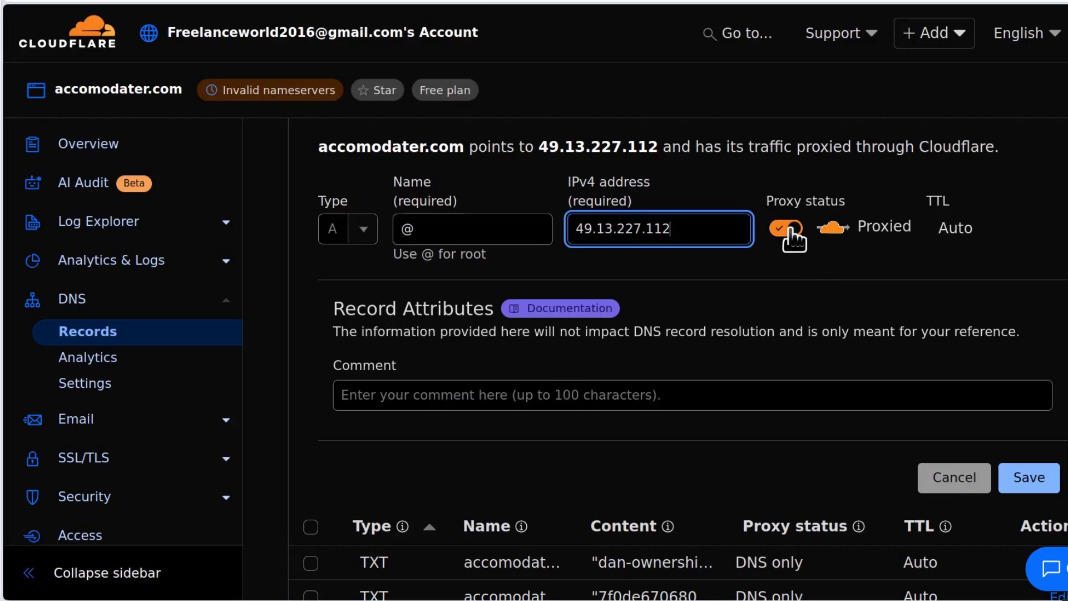
click(791, 234)
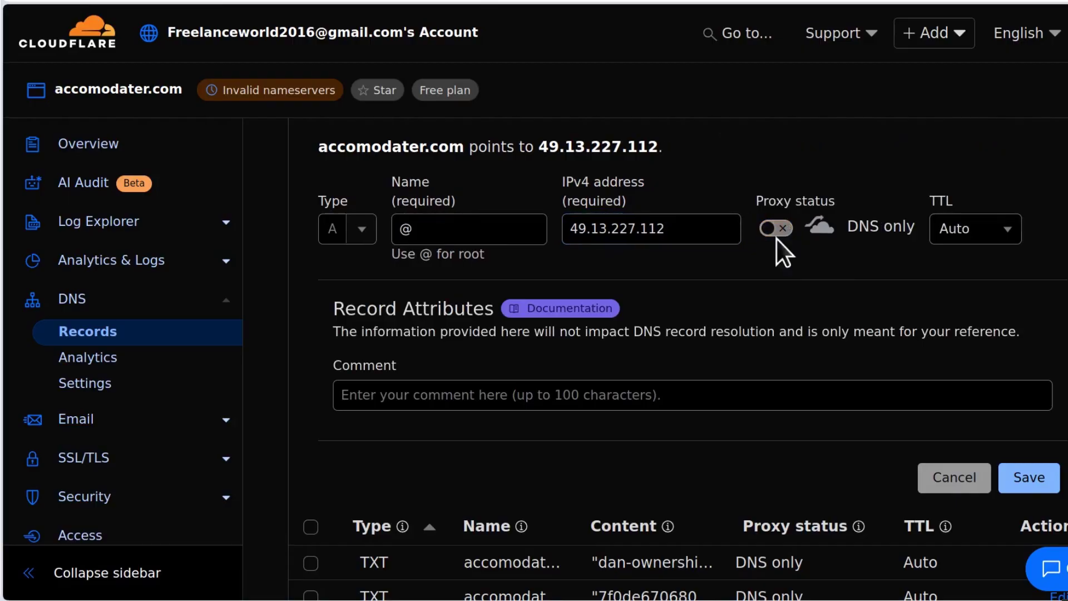
drag(849, 225, 907, 224)
click(851, 268)
click(1039, 483)
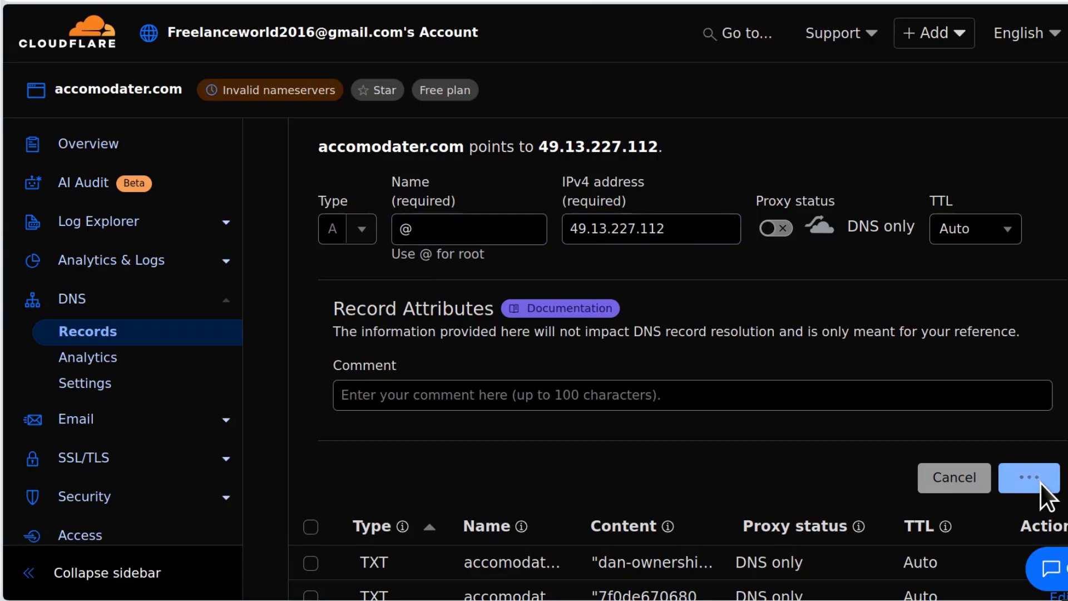
scroll(398, 305, up, 3)
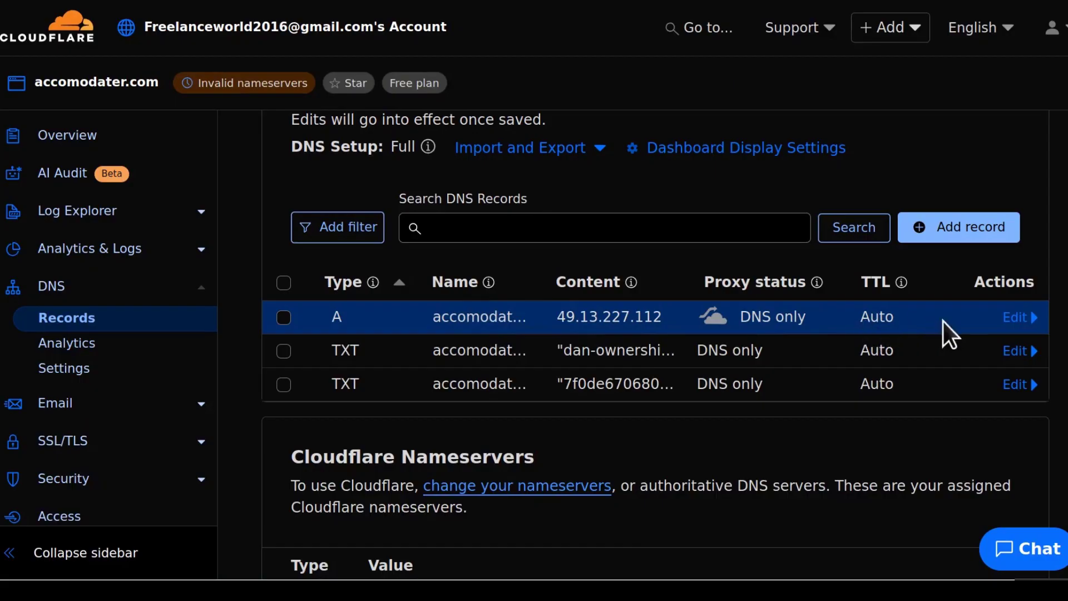
Set up a CNAME record www targeting @ with proxying turned off.
click(964, 232)
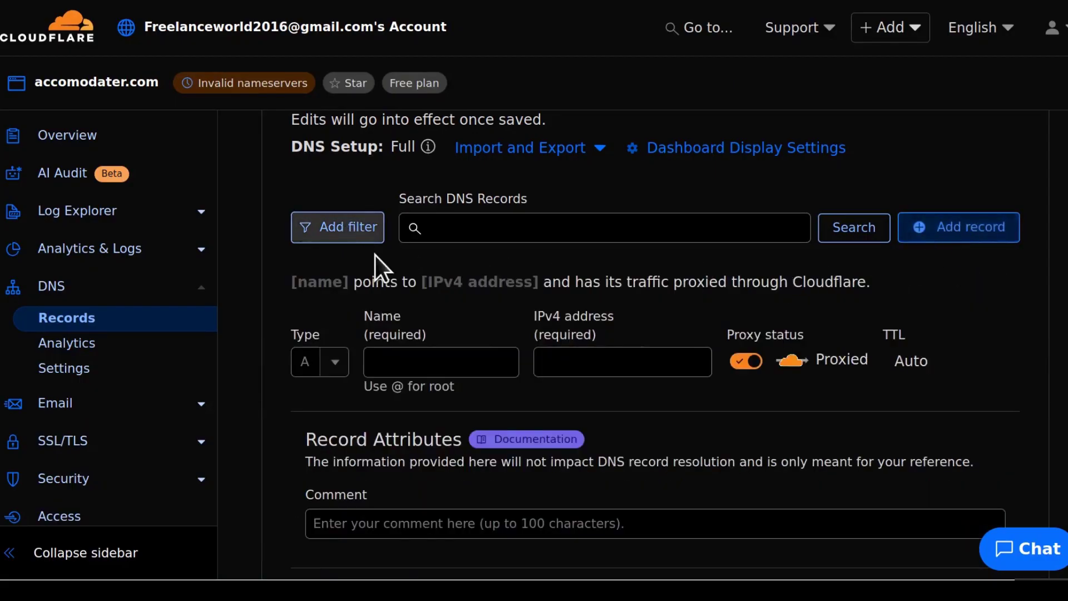
scroll(431, 351, down, 3)
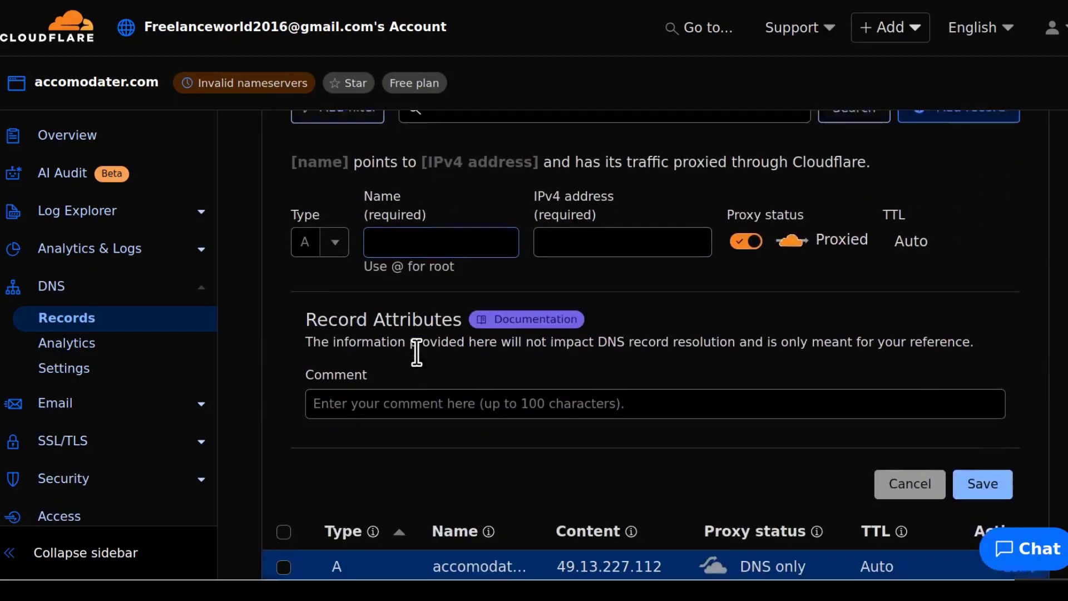
click(335, 218)
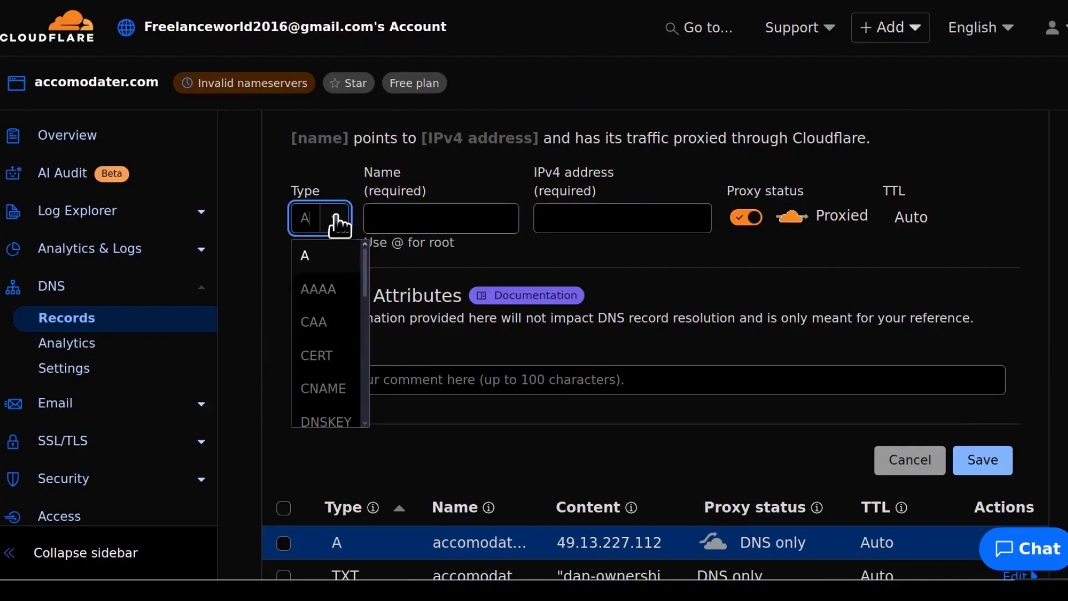
click(334, 388)
click(511, 216)
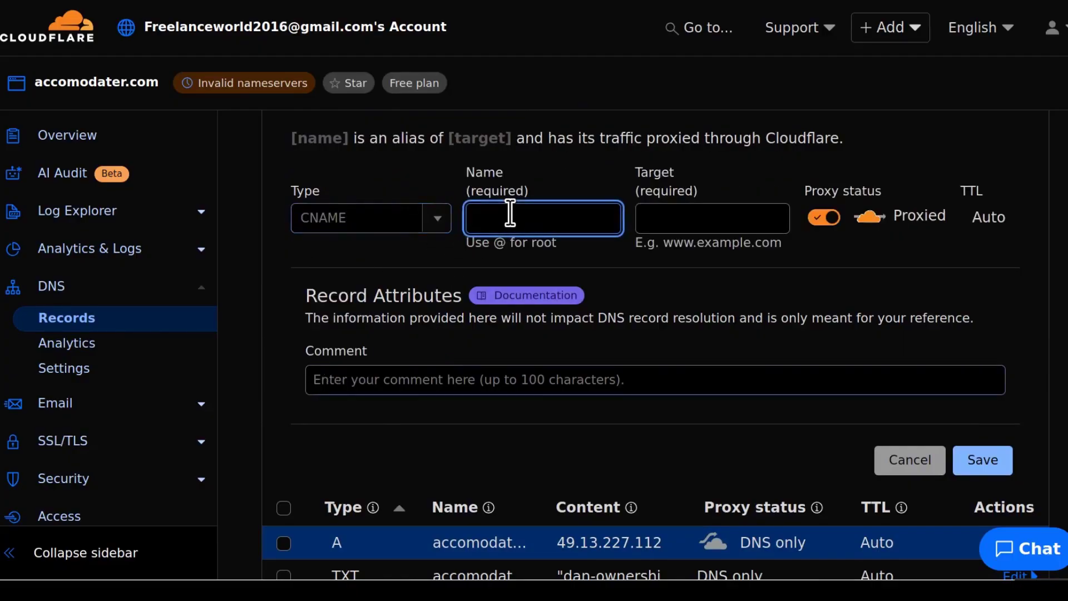
text(www)
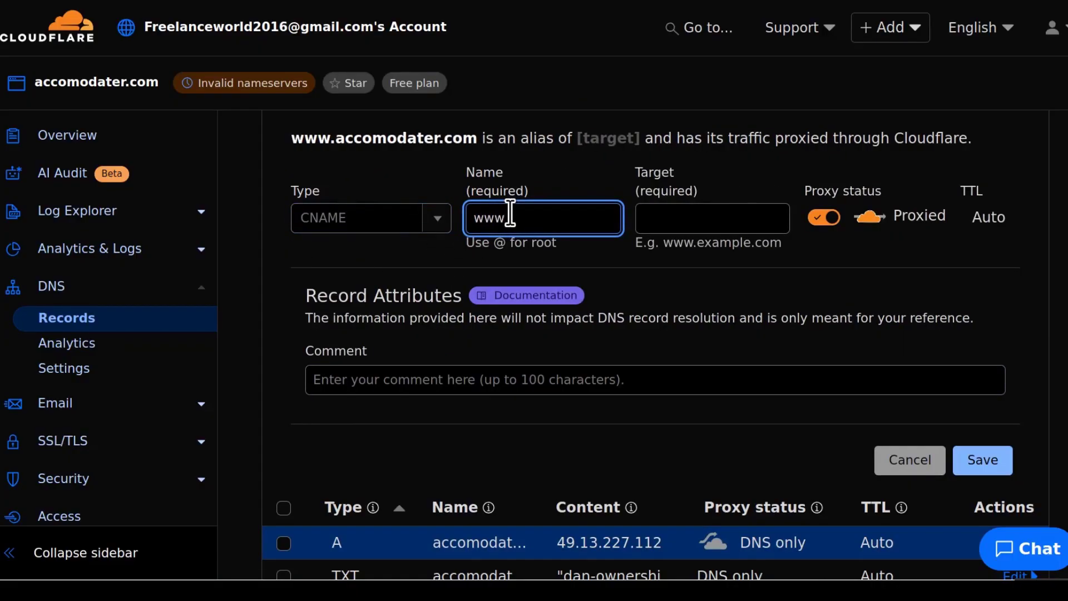
click(671, 217)
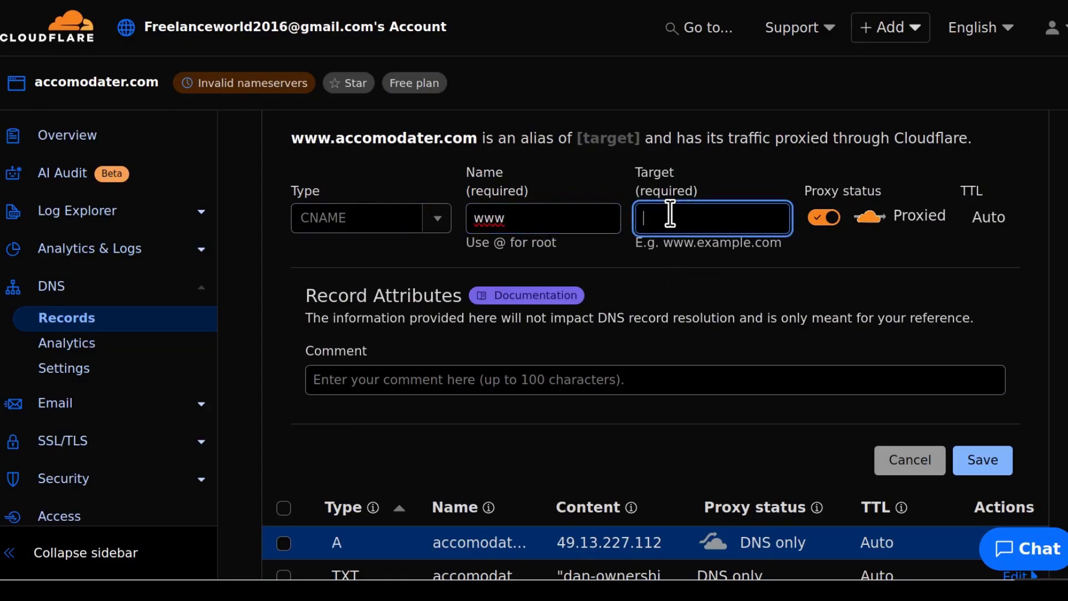
text(@)
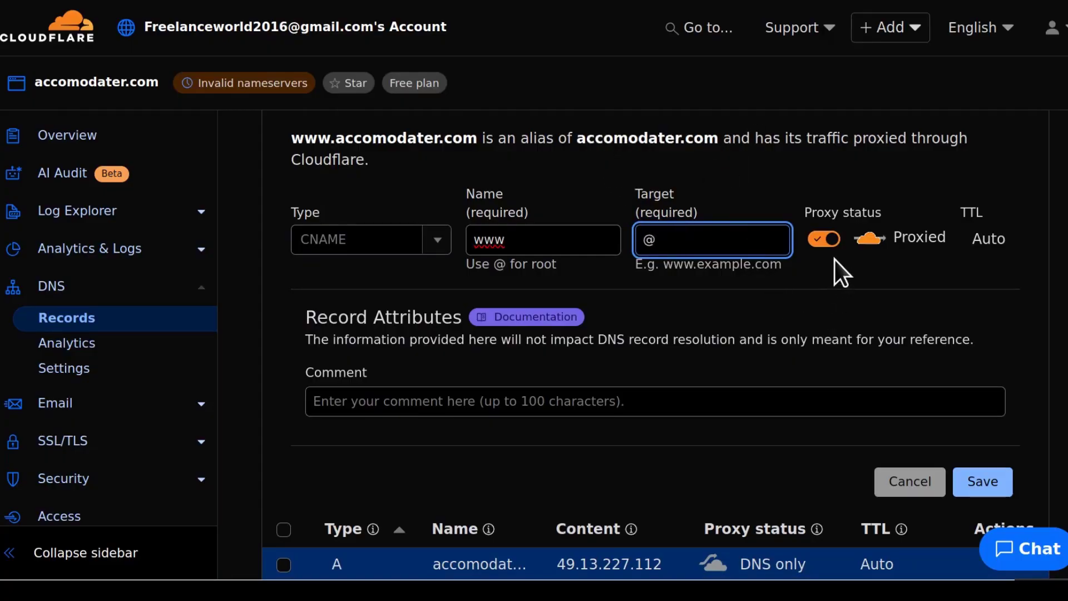
click(822, 240)
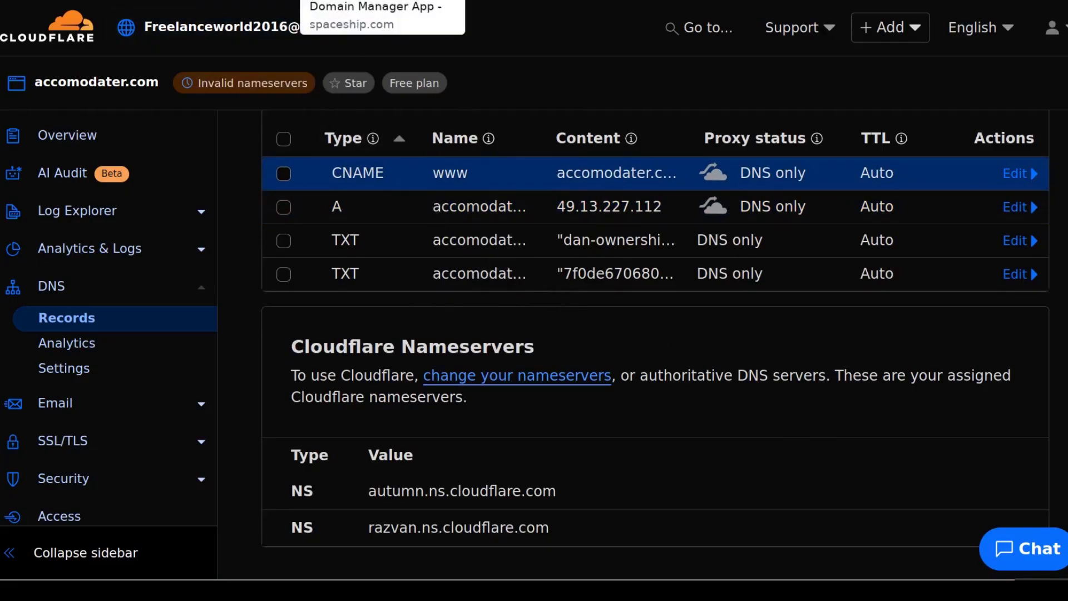
Review accomodater.com's CWP zone records, highlighting both nameserver hostnames.
click(390, 1)
scroll(549, 325, down, 3)
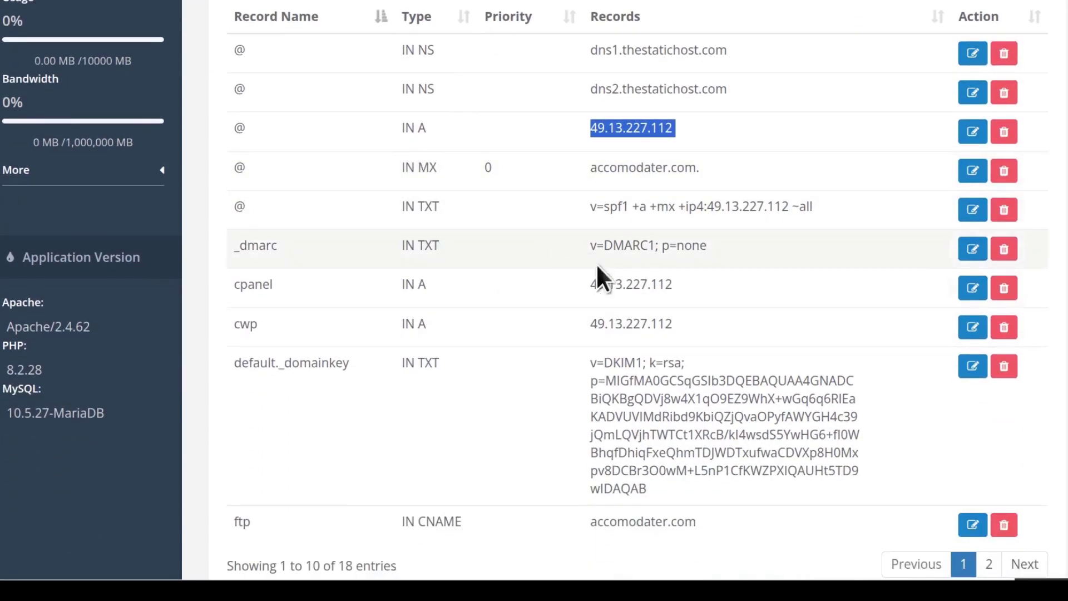
scroll(582, 289, up, 3)
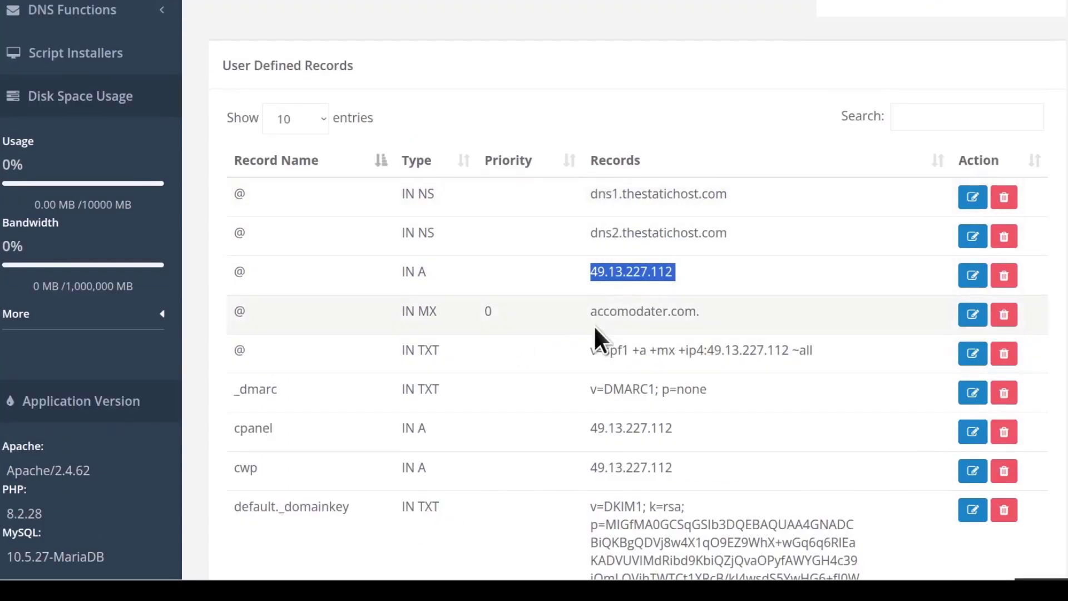
scroll(596, 333, down, 3)
scroll(596, 350, up, 2)
drag(613, 118, 696, 129)
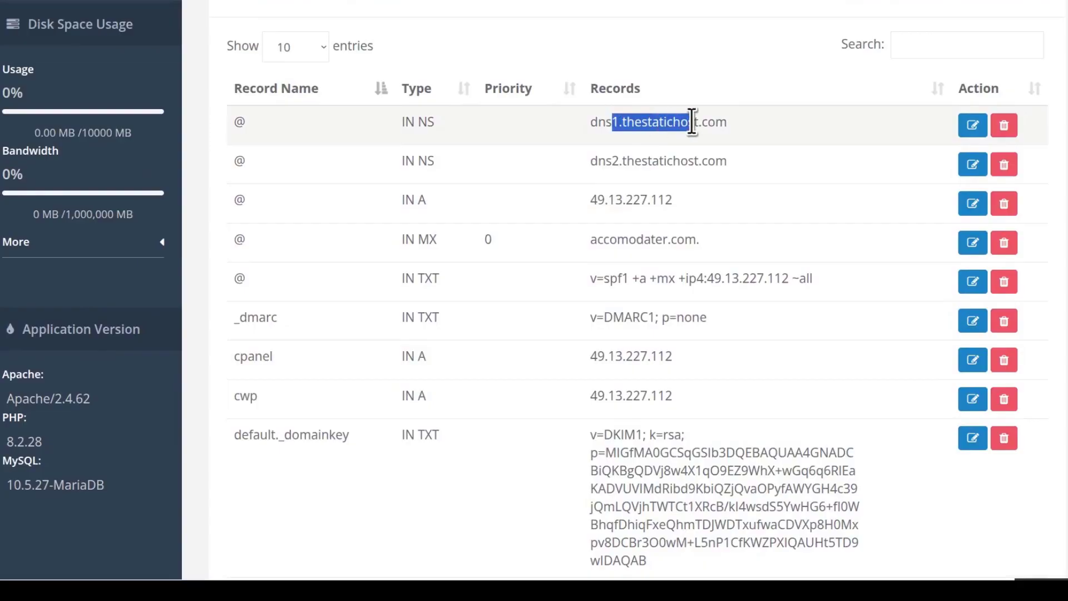
drag(640, 162, 727, 165)
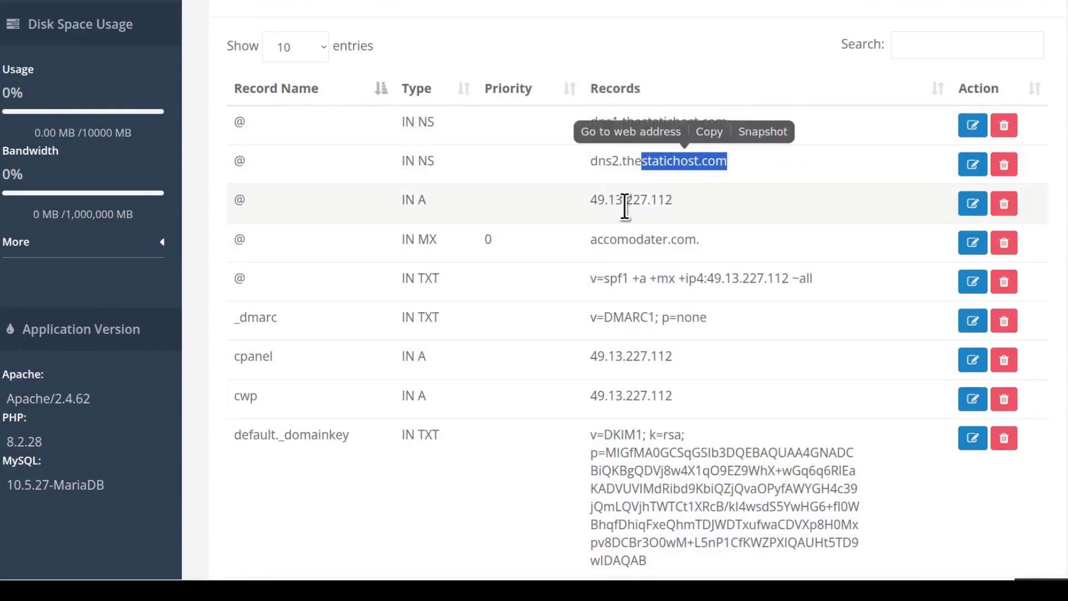
click(639, 236)
Show 25 entries per page to see all 18 zone records, then return to Cloudflare.
scroll(639, 234, down, 3)
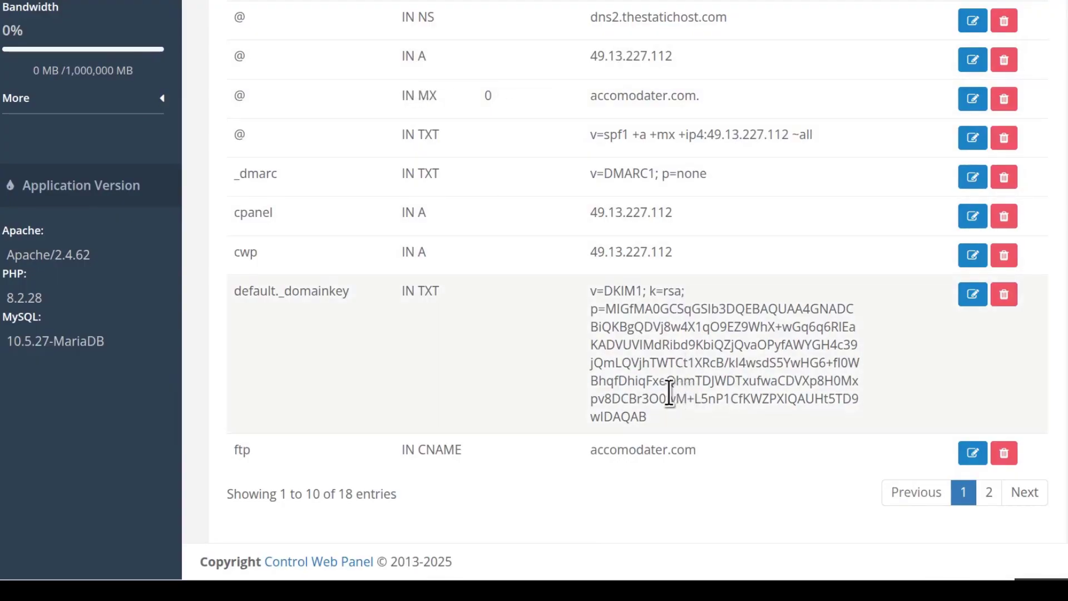
scroll(668, 246, up, 3)
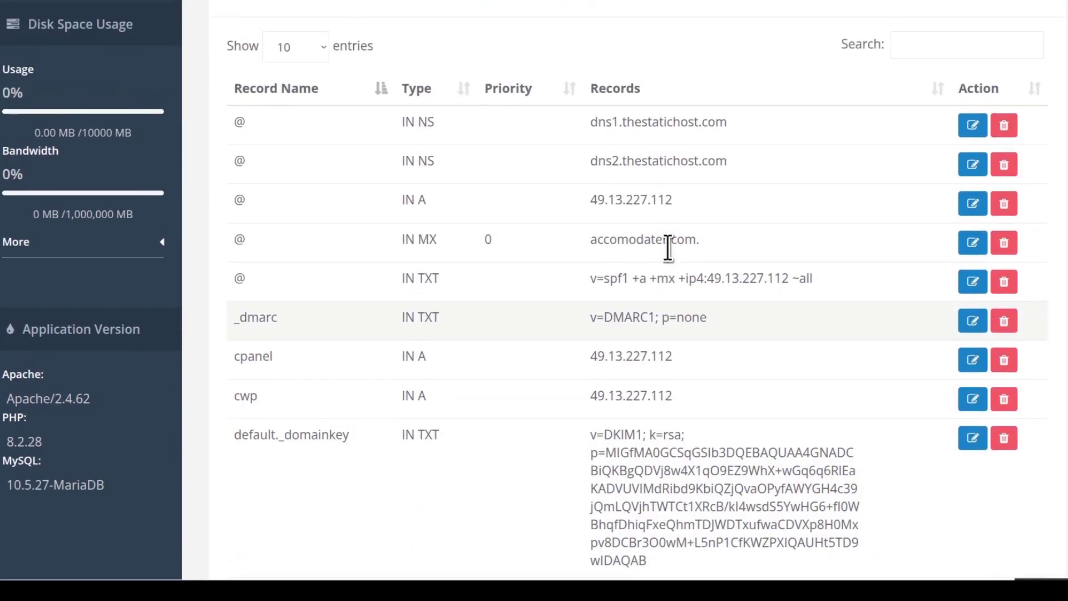
scroll(612, 267, down, 3)
scroll(785, 303, up, 6)
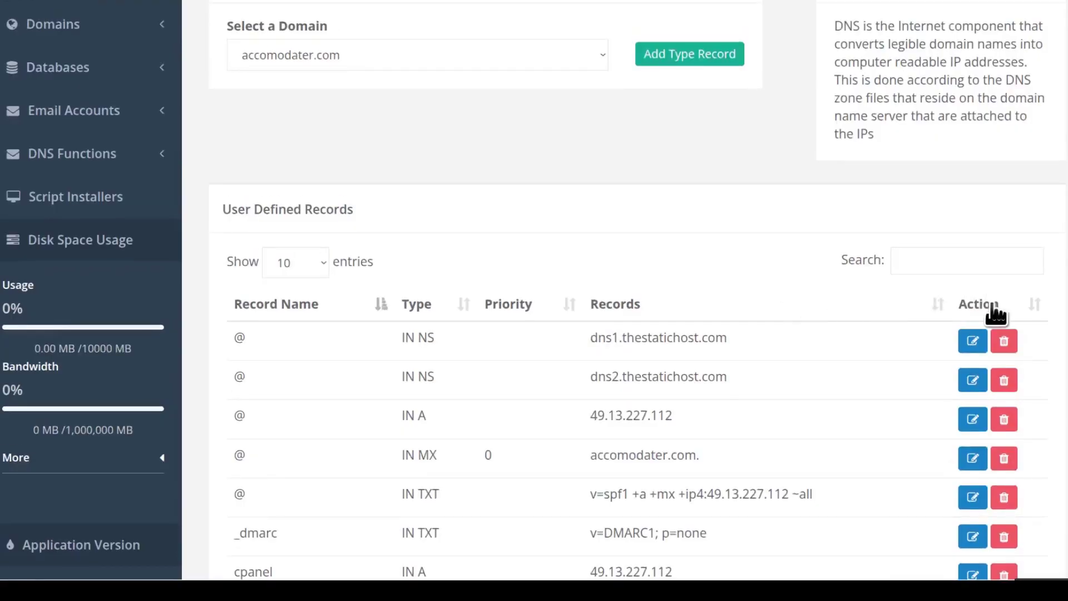
click(318, 264)
click(287, 310)
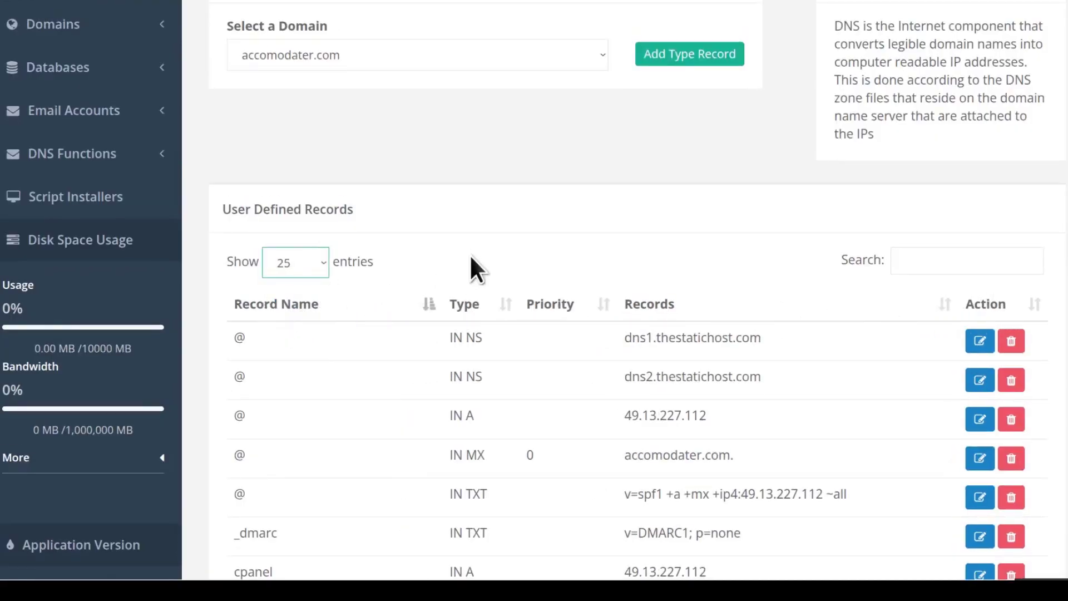
scroll(470, 251, down, 5)
scroll(464, 295, down, 6)
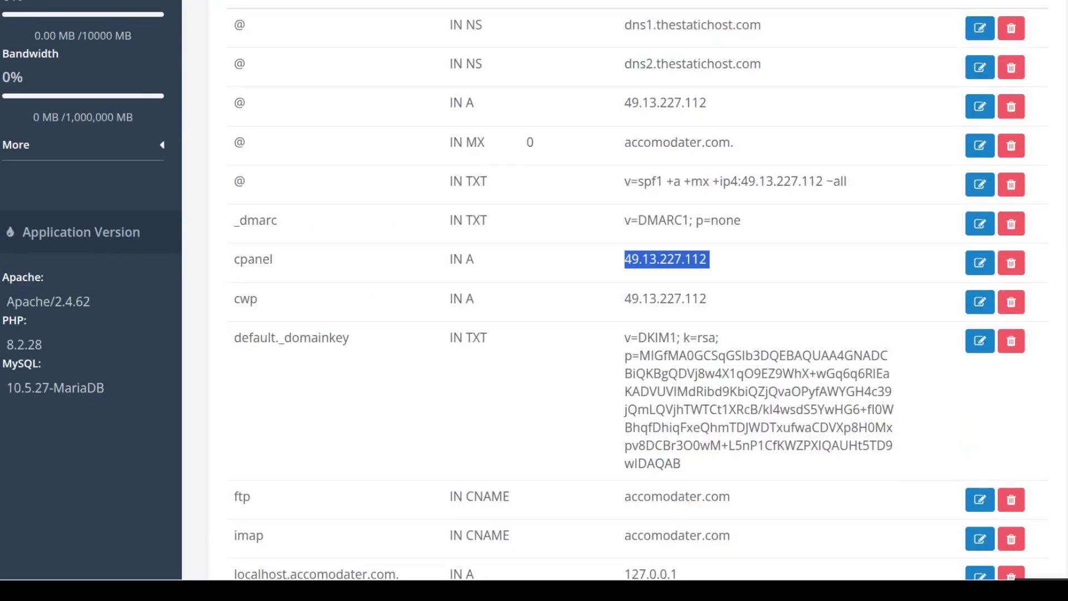
key(ctrl+Tab)
scroll(779, 320, up, 2)
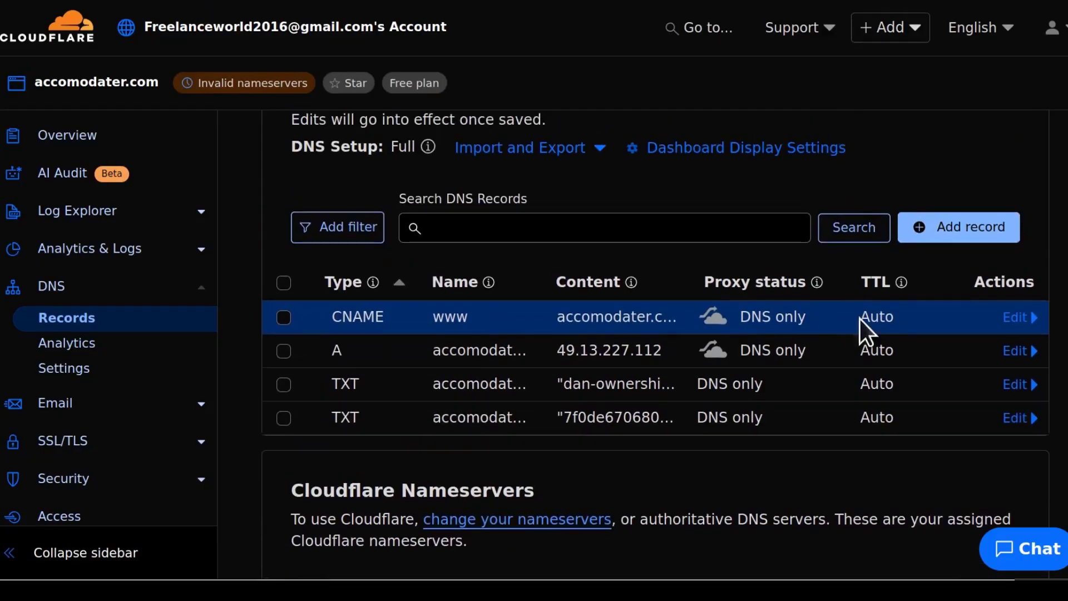
Create an A record named mail pointing to 49.13.227.112 with proxy off (DNS only).
click(950, 229)
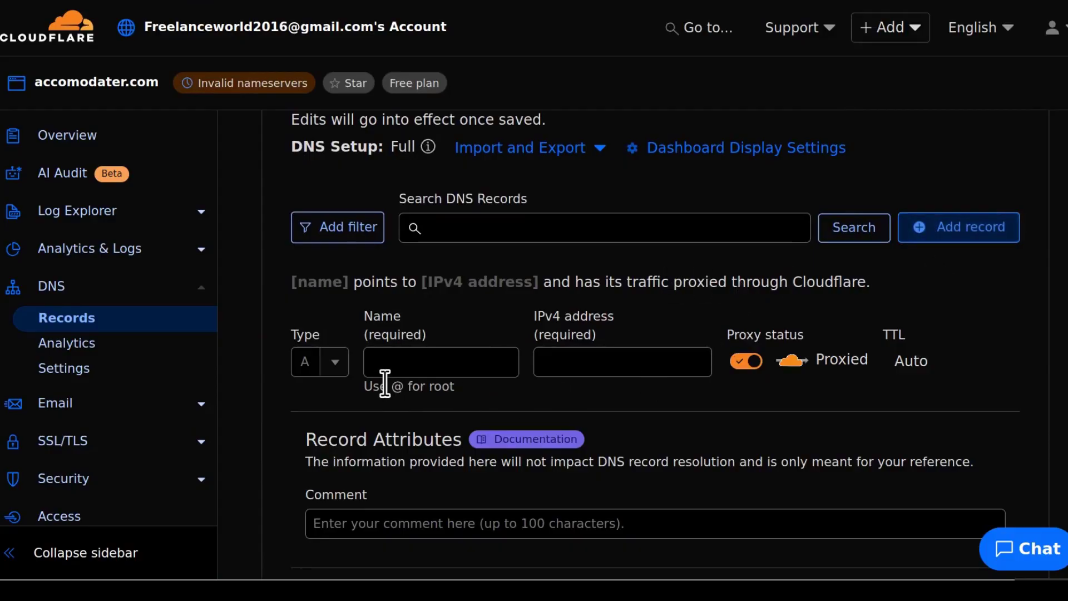
scroll(361, 334, down, 2)
click(399, 215)
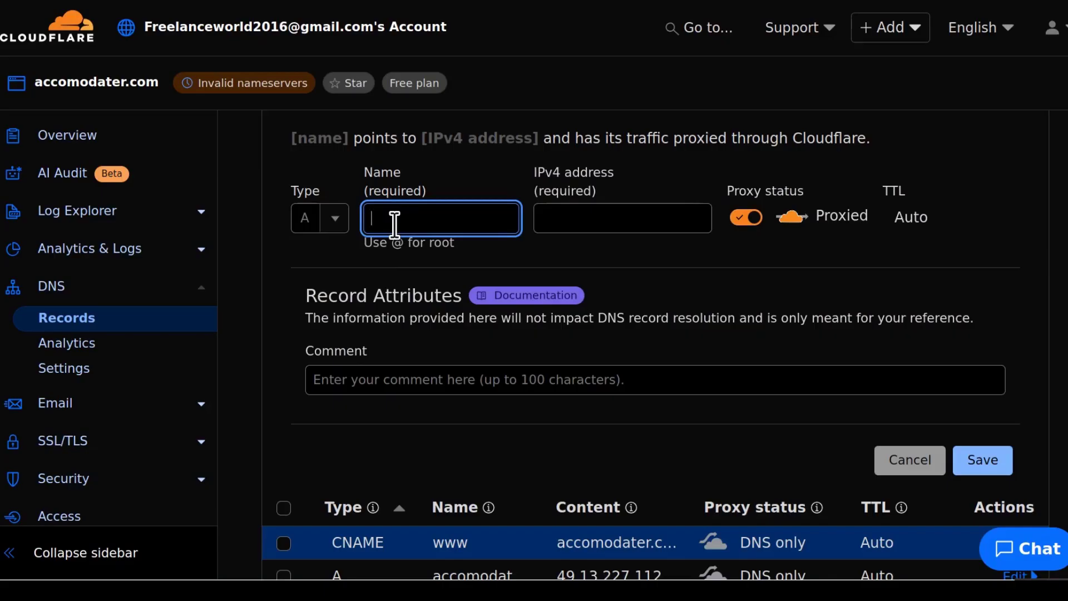
text(m)
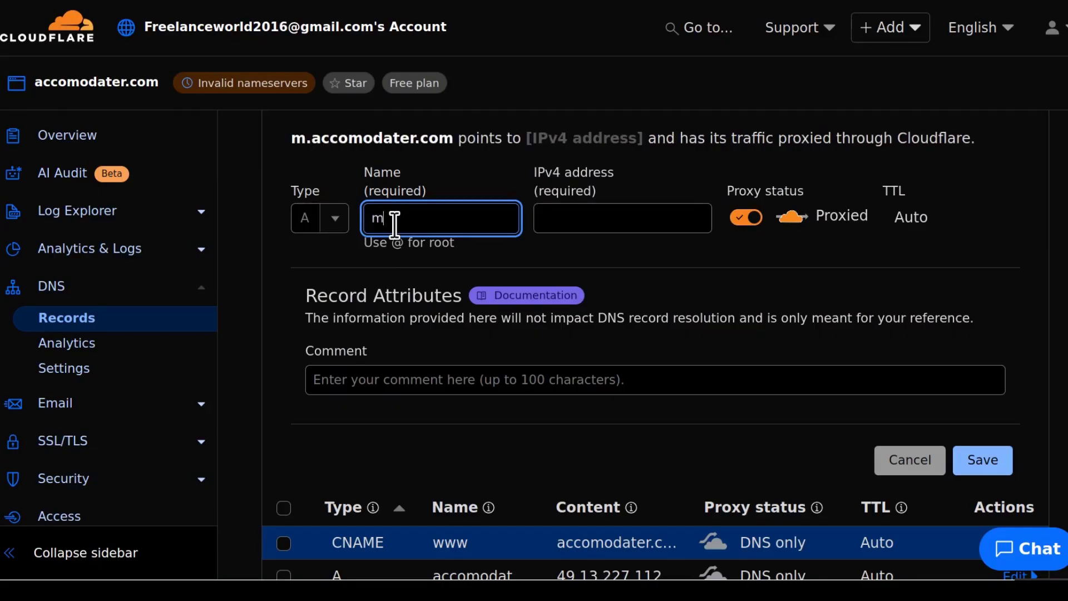
text(ail)
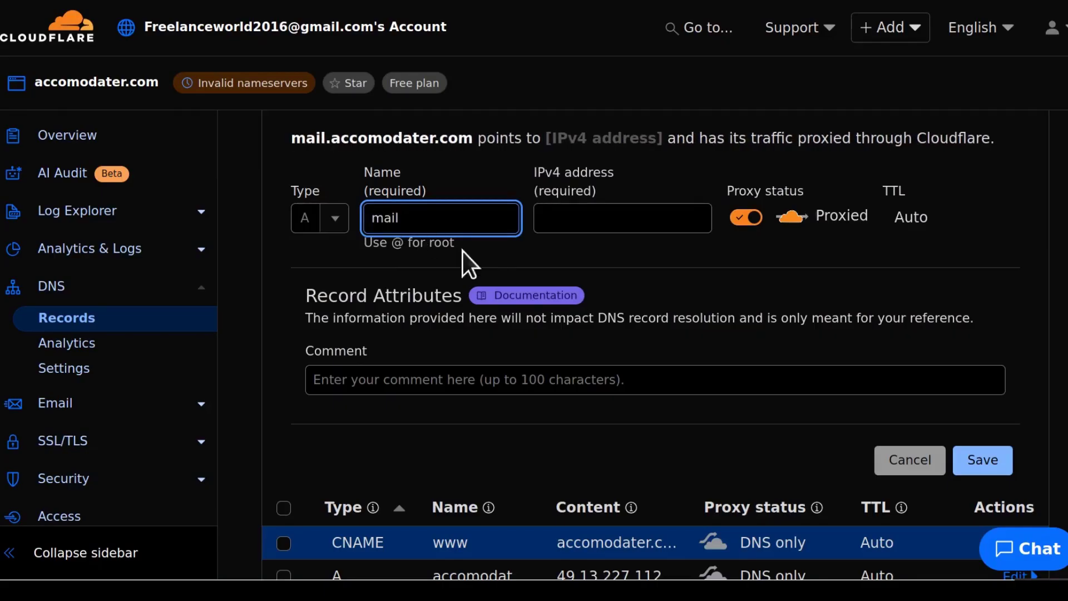
click(607, 218)
text(49.13.227.112)
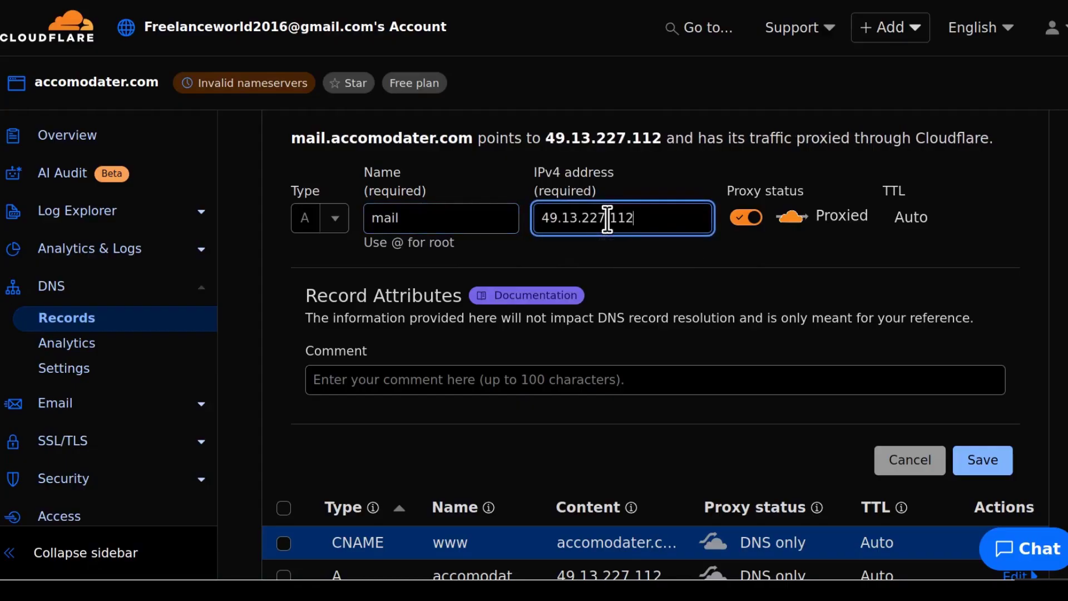
click(748, 222)
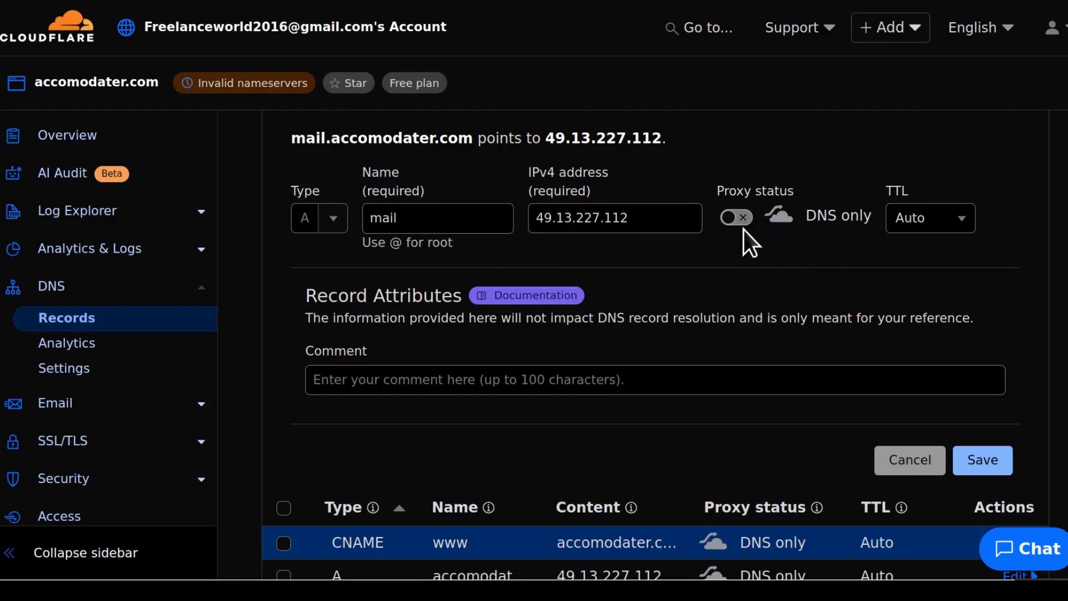
click(978, 468)
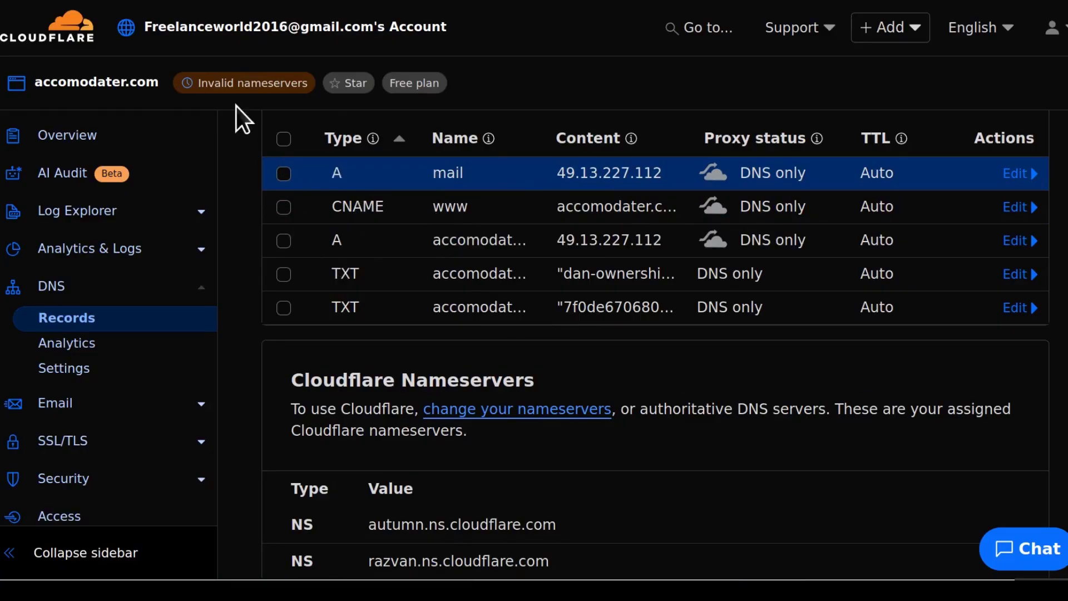
scroll(285, 230, down, 4)
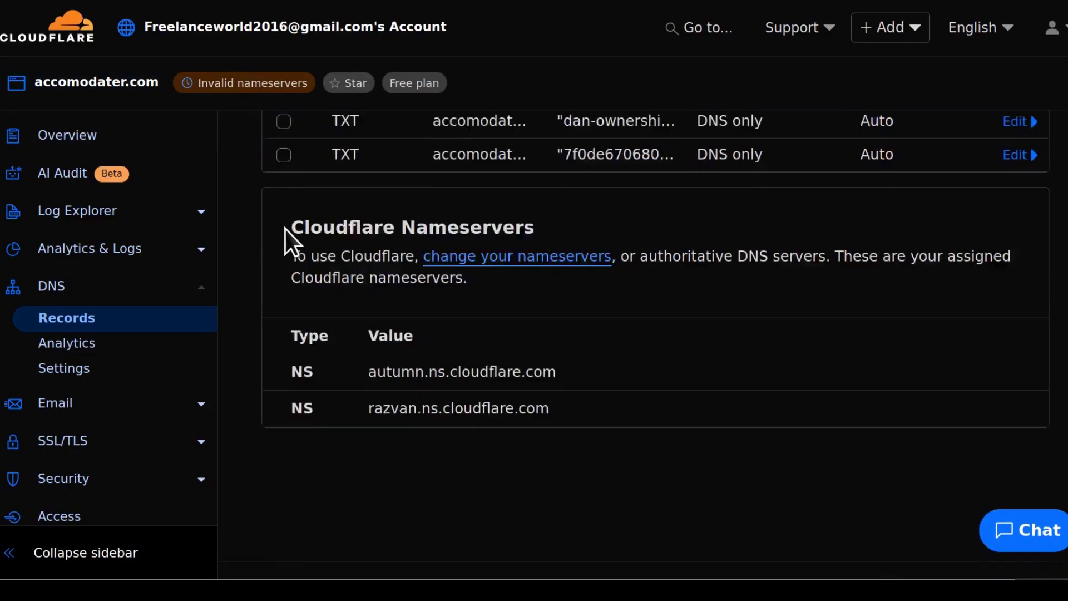
scroll(286, 229, up, 10)
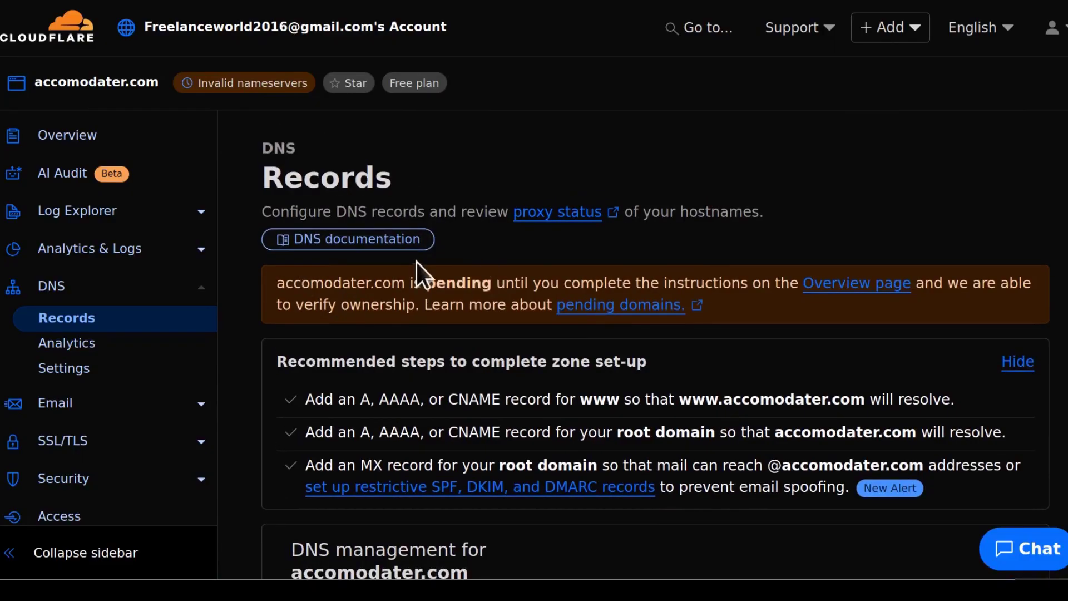
Reload the Cloudflare dashboard to see accomodater.com marked Active, then return to the CWP DNS zone.
click(74, 34)
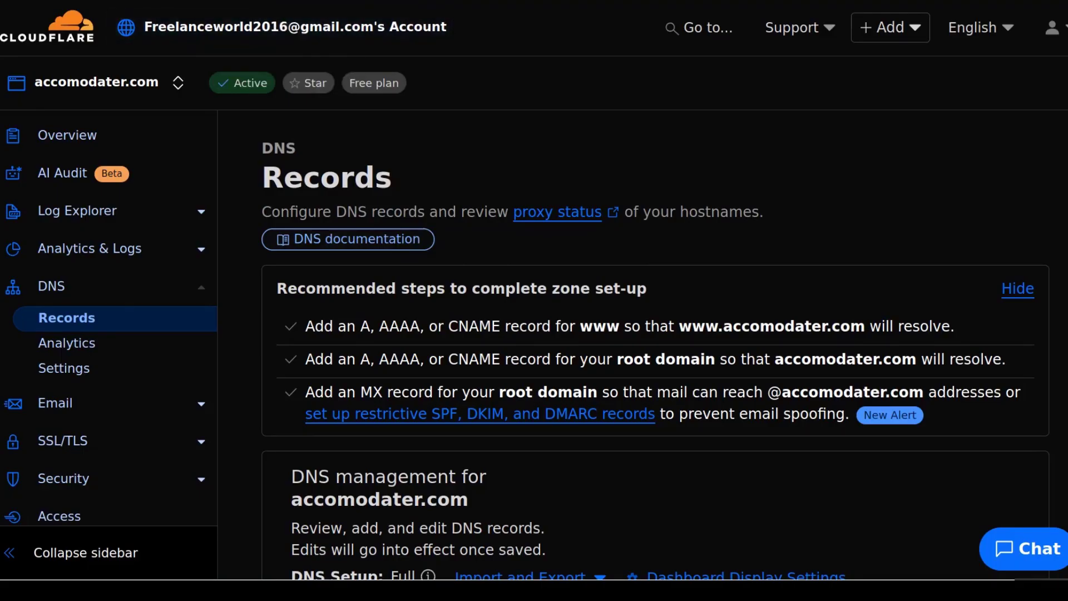
click(233, 1)
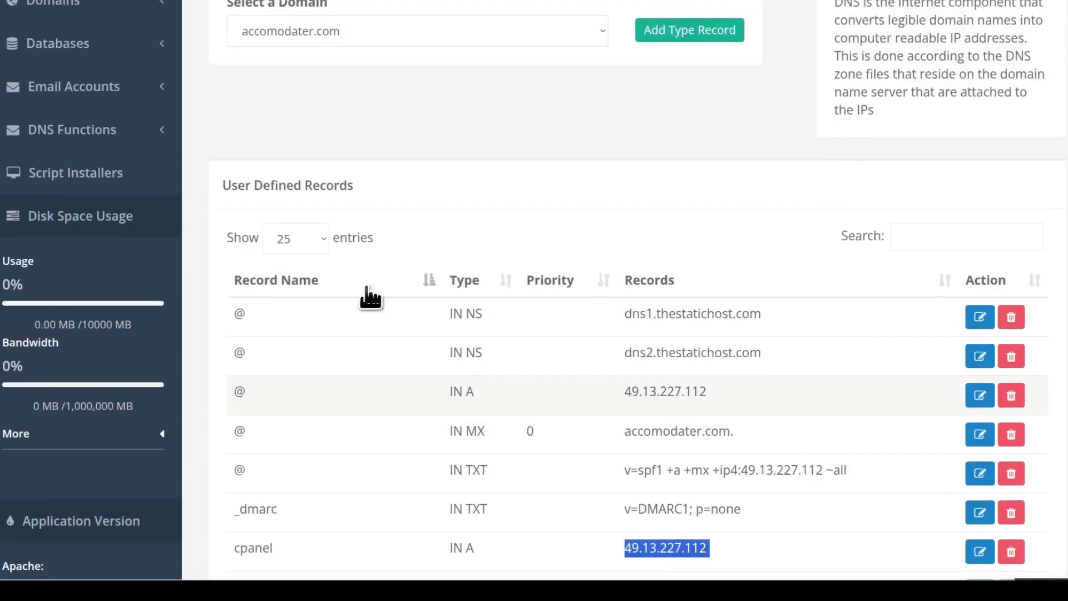
scroll(370, 297, up, 5)
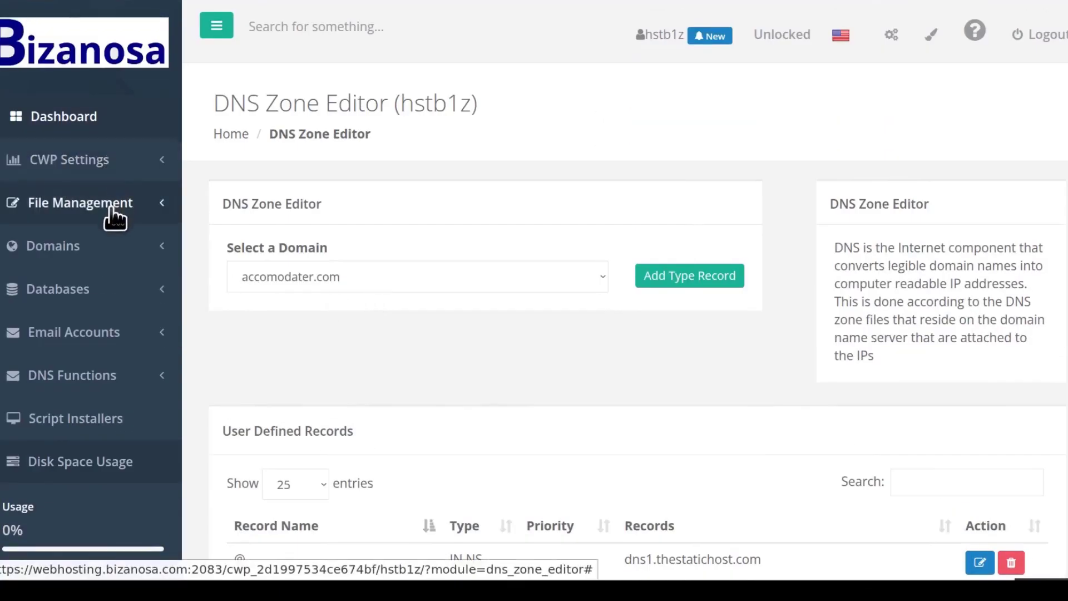
Under Domains > AutoSSL, install a certificate for accomodater.com including the mail SAN.
scroll(106, 451, down, 1)
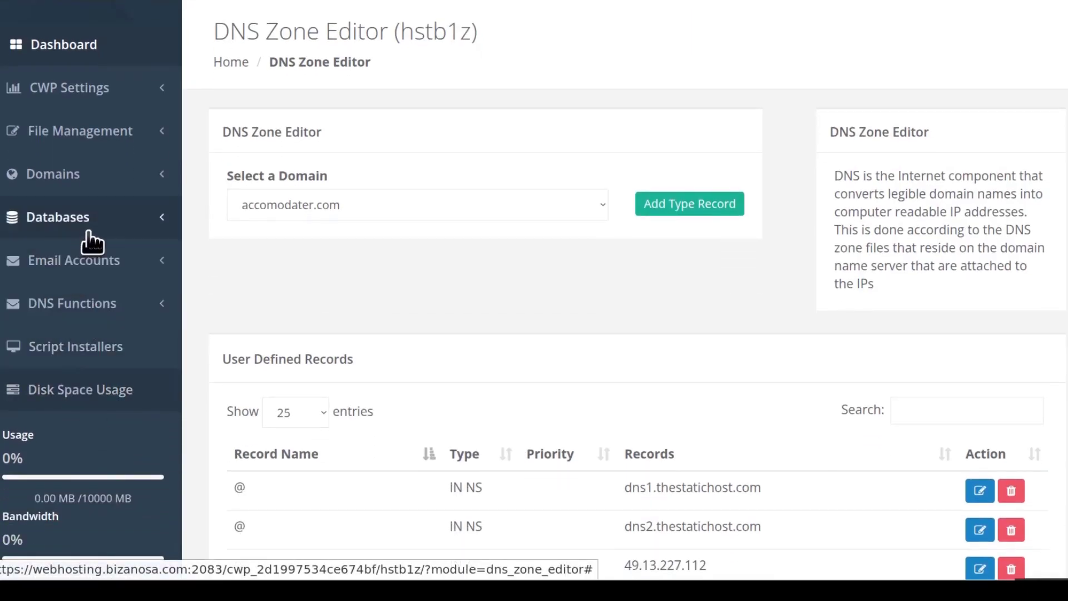
click(120, 176)
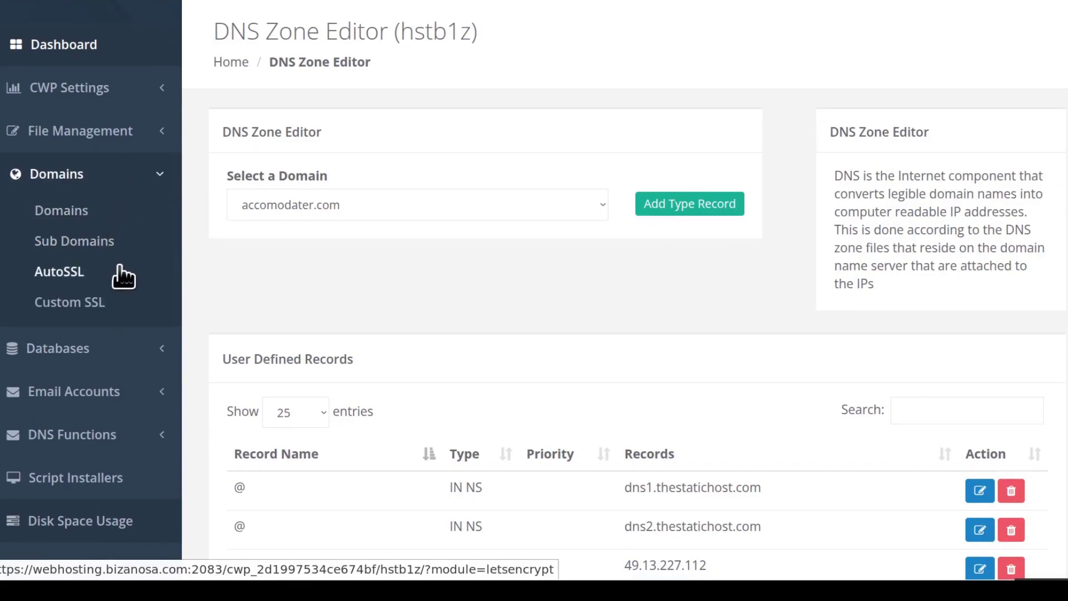
click(69, 273)
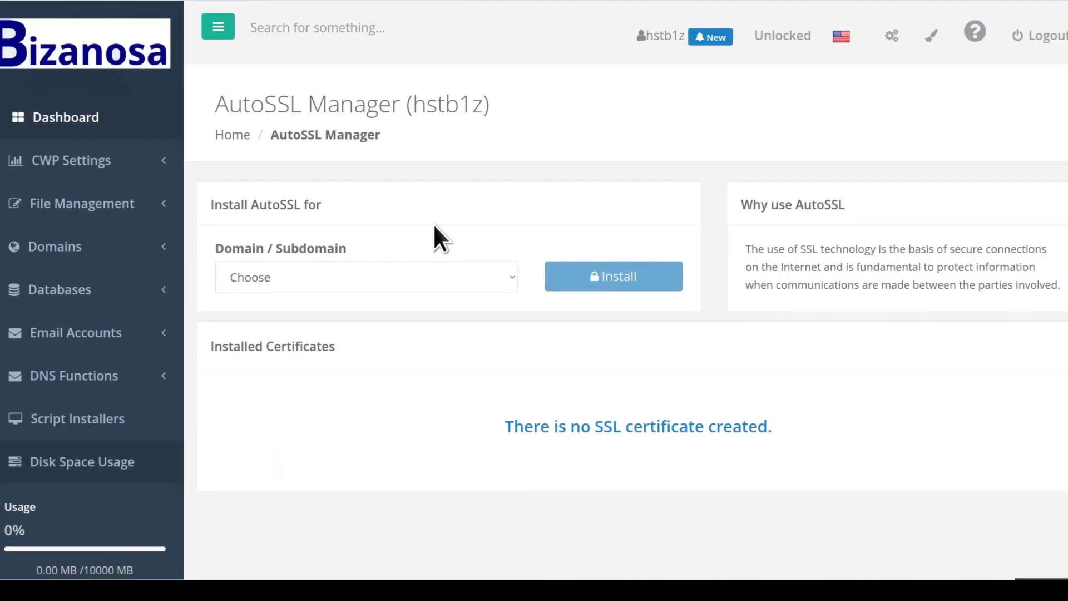
click(396, 277)
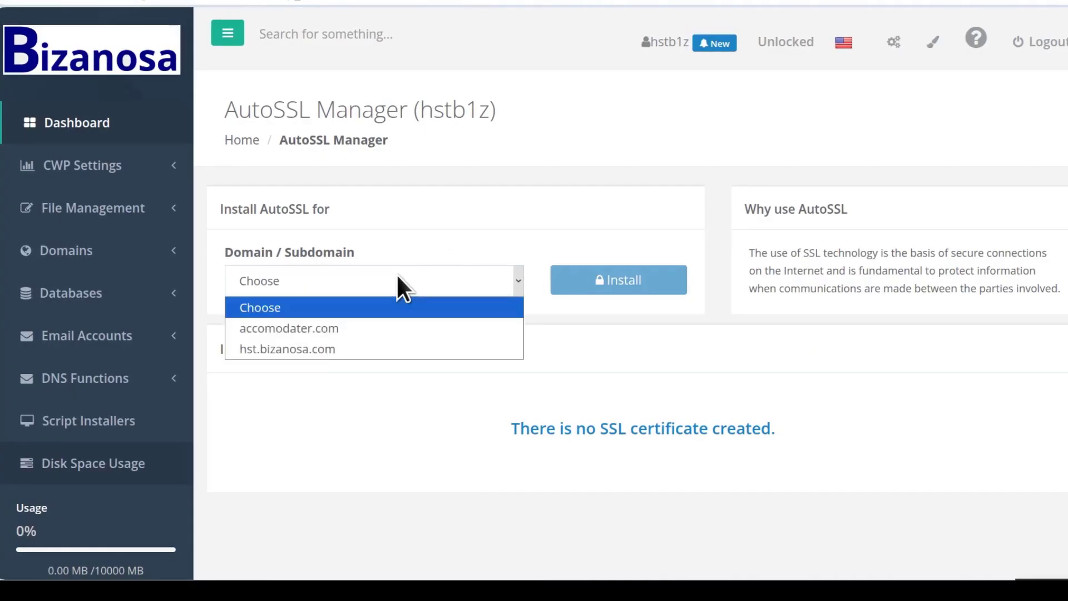
click(310, 330)
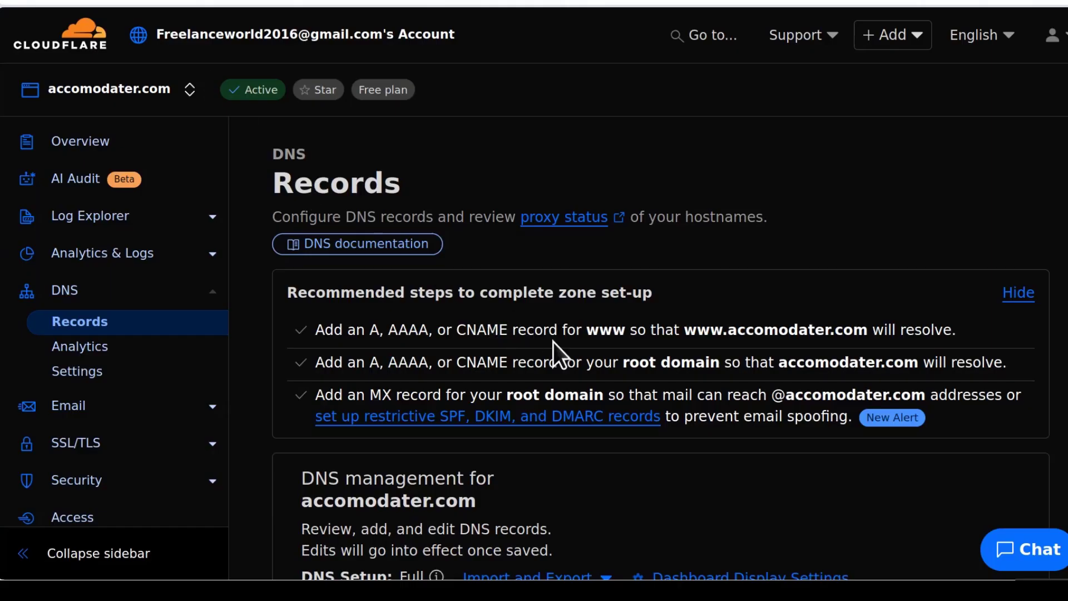
scroll(553, 344, down, 5)
scroll(553, 344, down, 3)
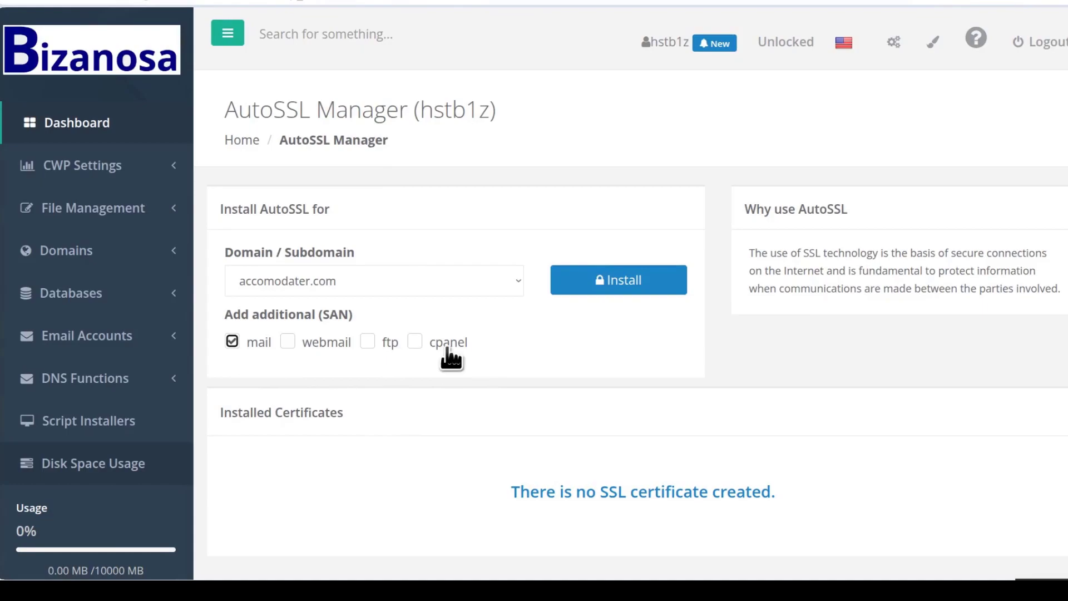
click(623, 285)
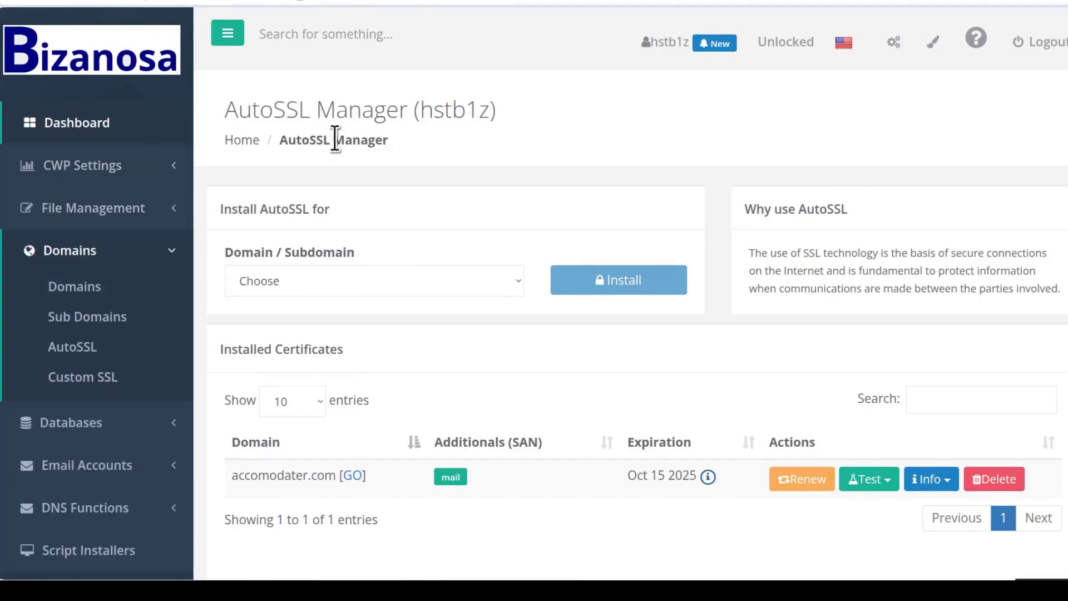
scroll(353, 404, down, 2)
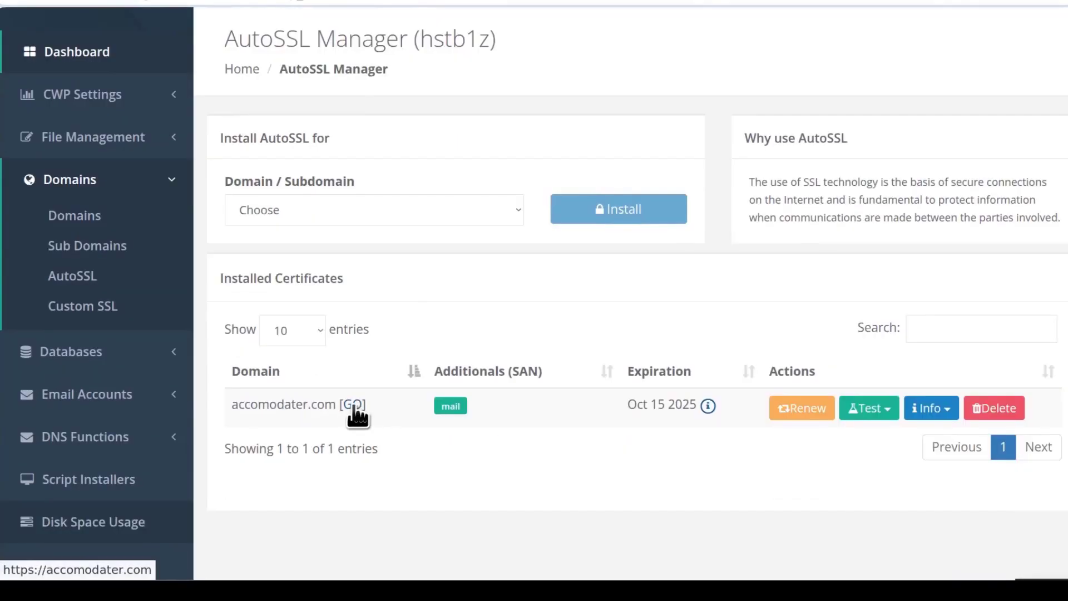
Open accomodater.com and confirm its Let's Encrypt certificate is valid in the certificate viewer.
click(353, 404)
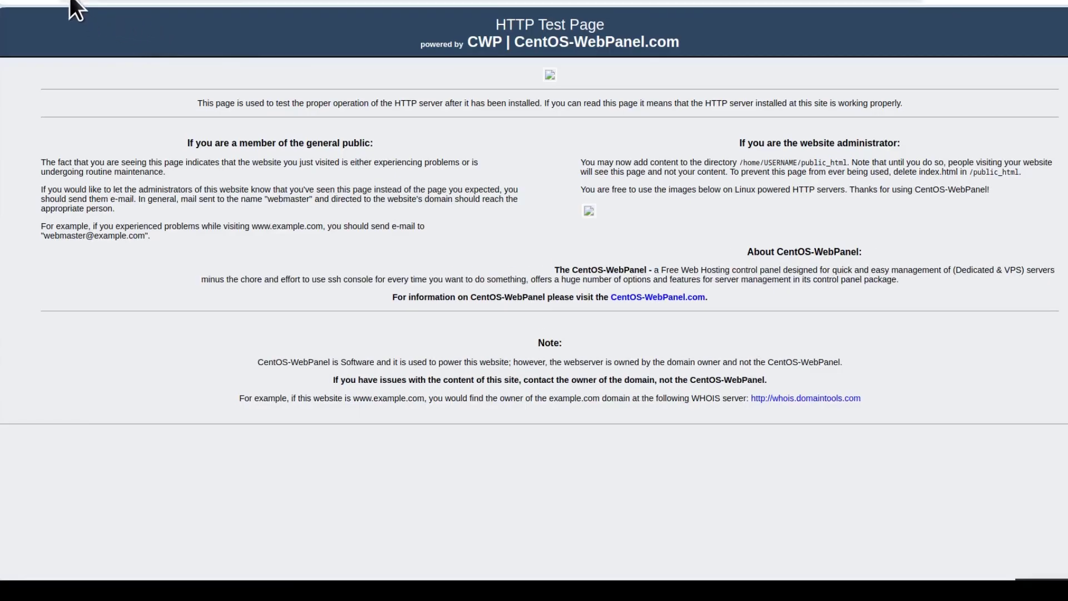
click(75, 3)
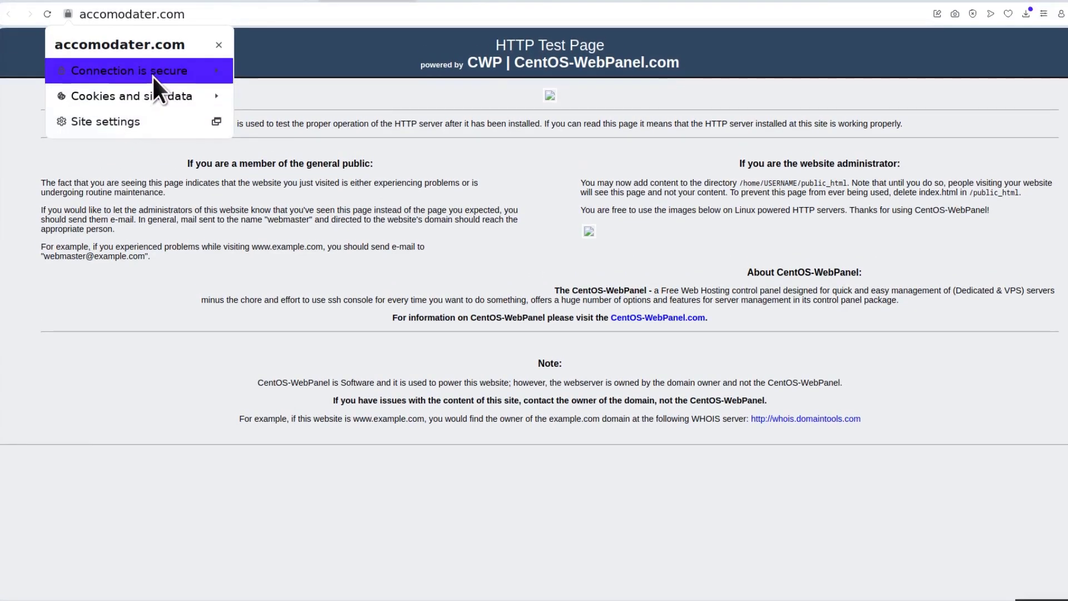
click(122, 71)
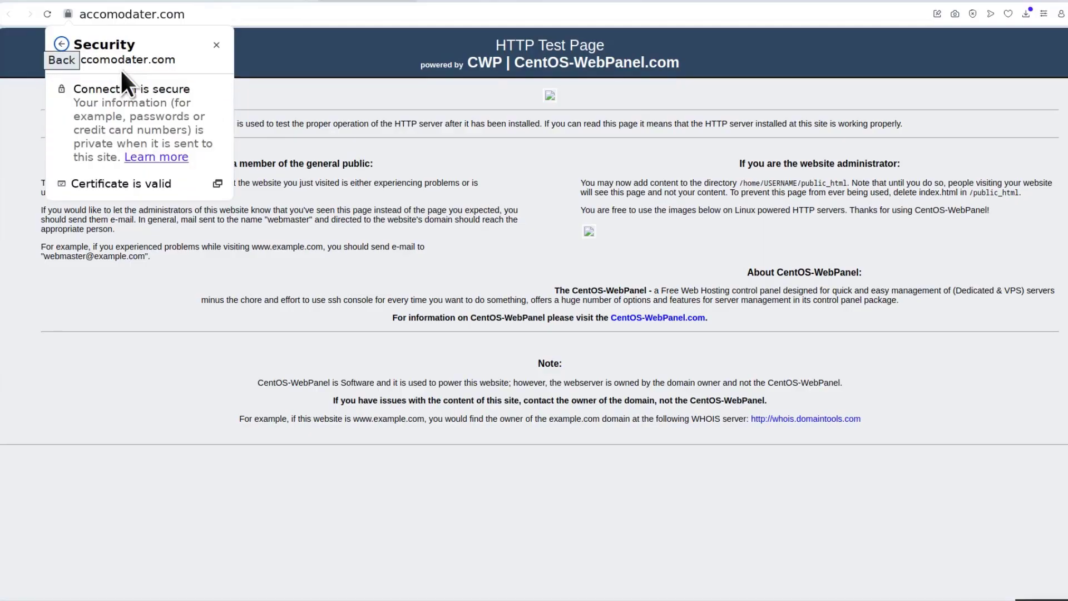
click(116, 184)
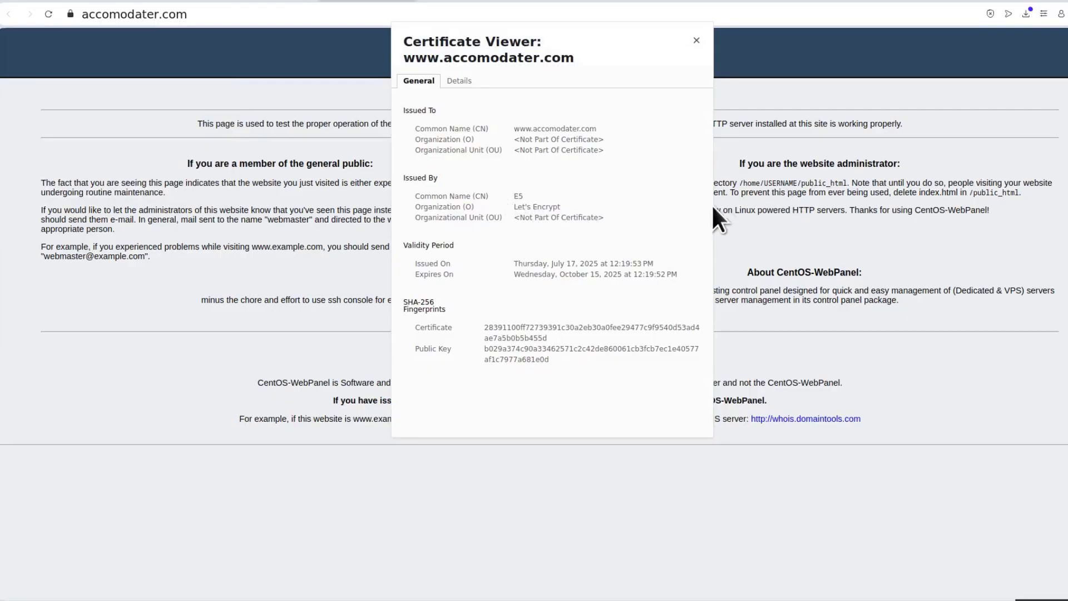
key(ctrl+plus)
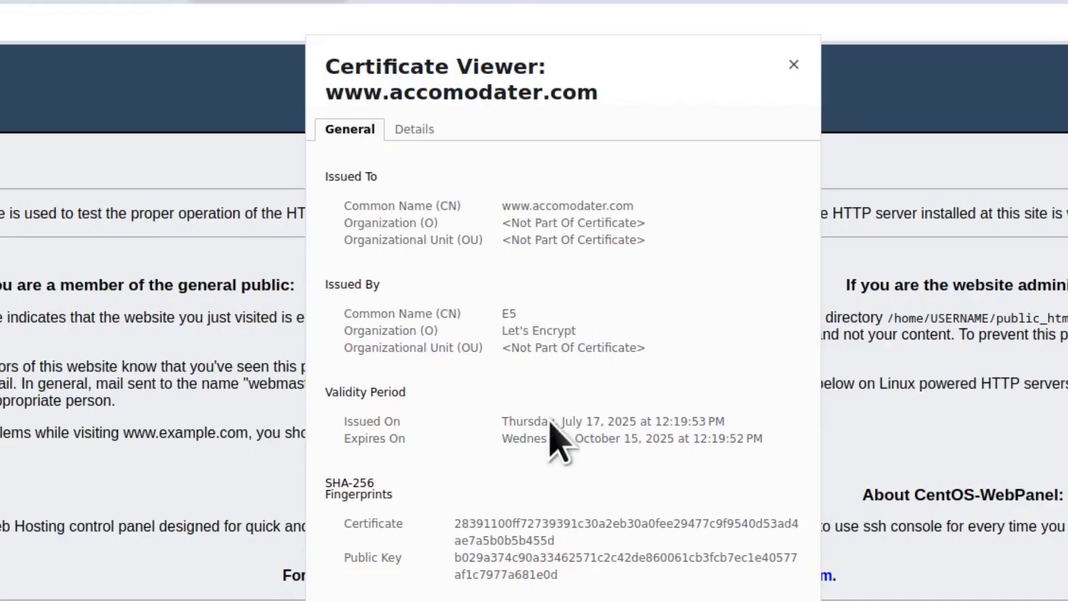
drag(516, 330, 554, 334)
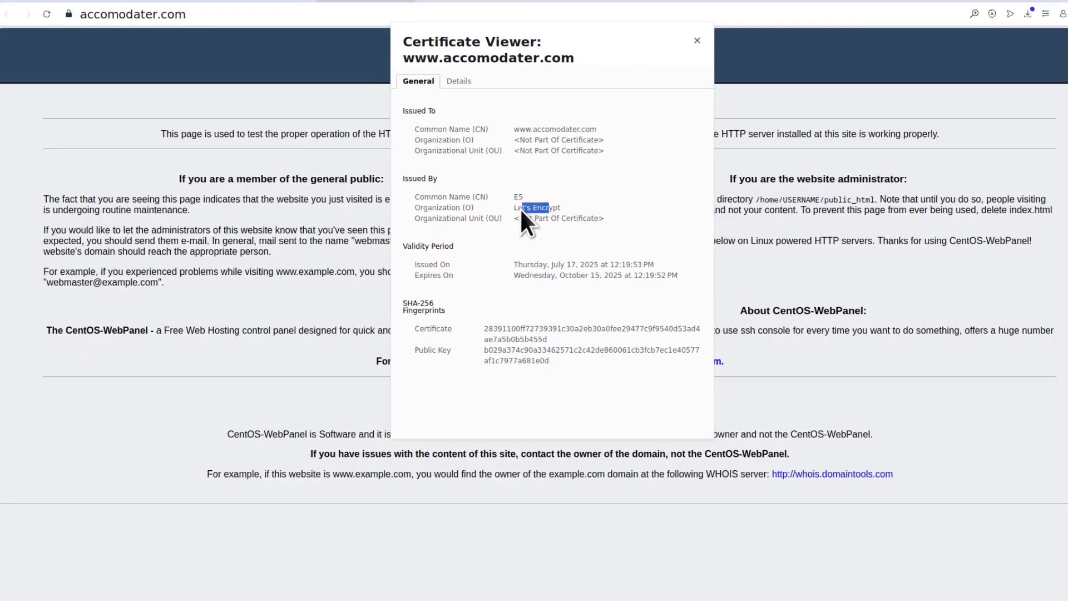
click(584, 287)
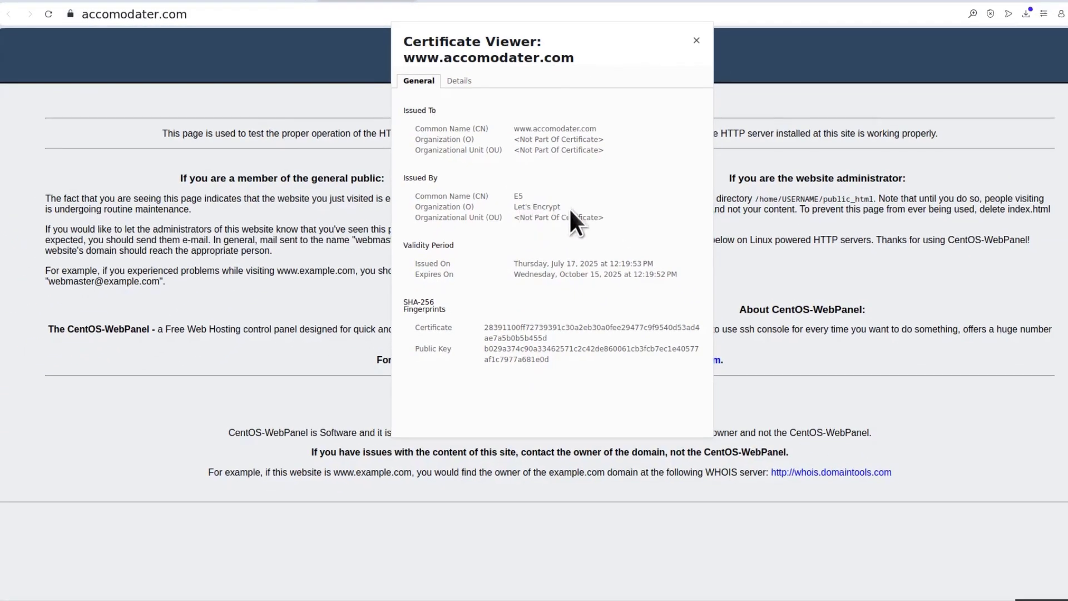
click(696, 40)
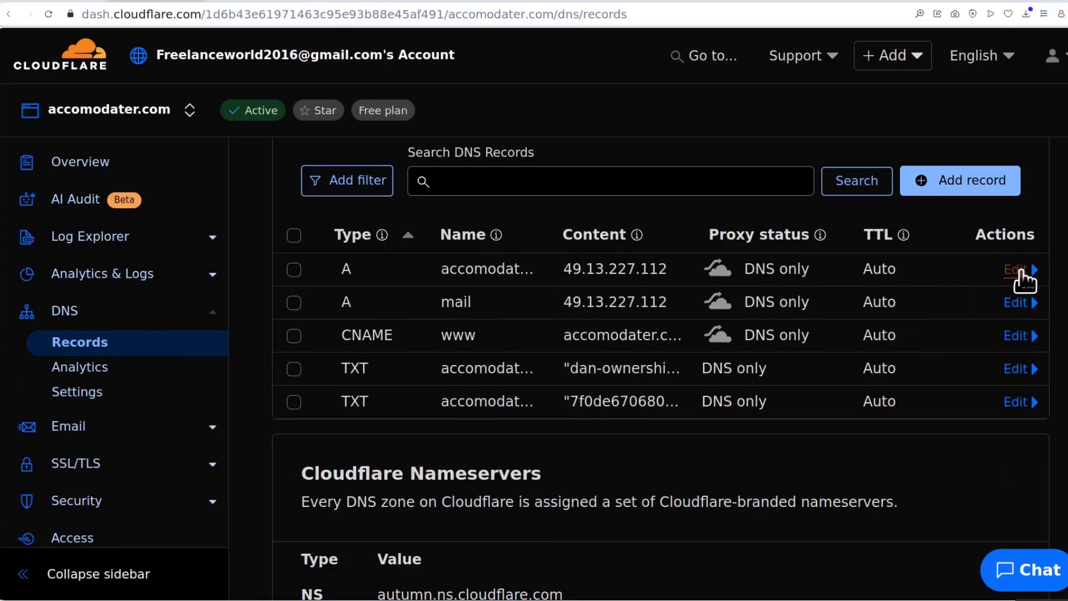
Turn on proxying for the root A record.
click(1016, 269)
double_click(406, 351)
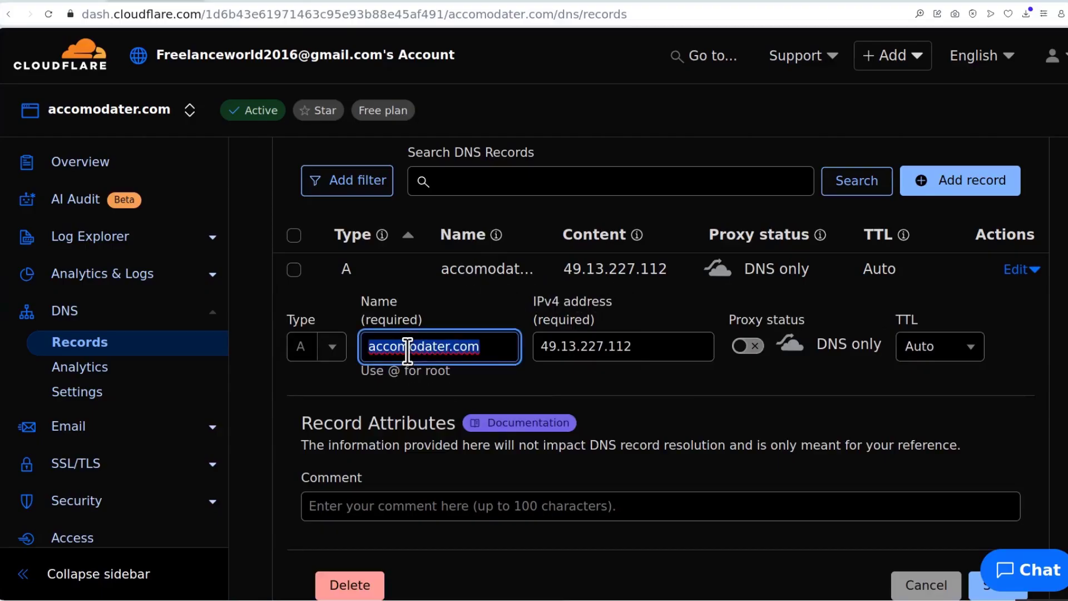
click(753, 346)
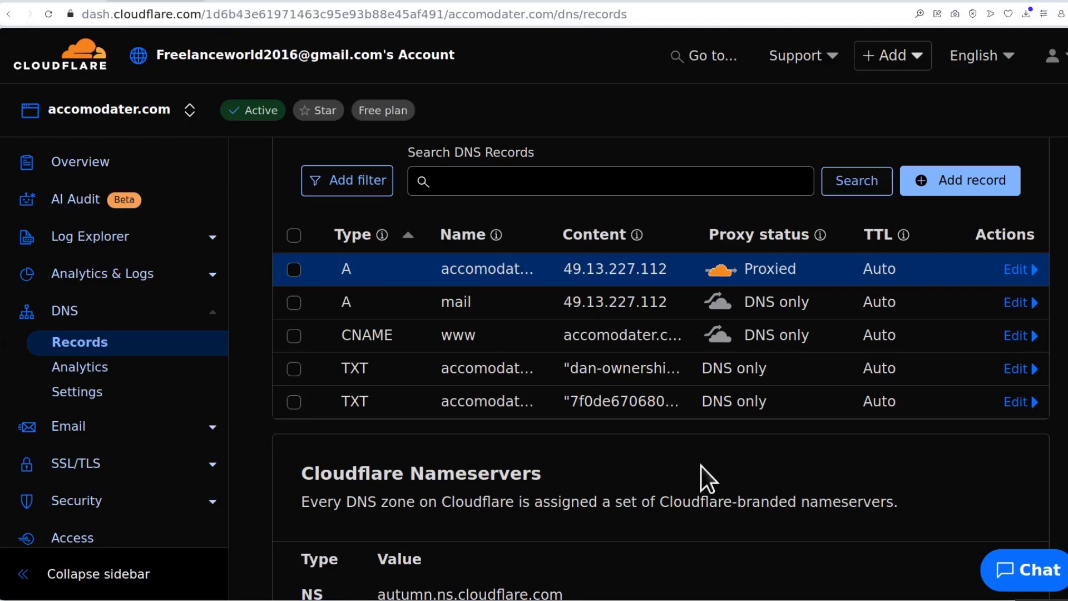
Proxy and save the www CNAME record, then reload the site to confirm it still loads.
click(1017, 336)
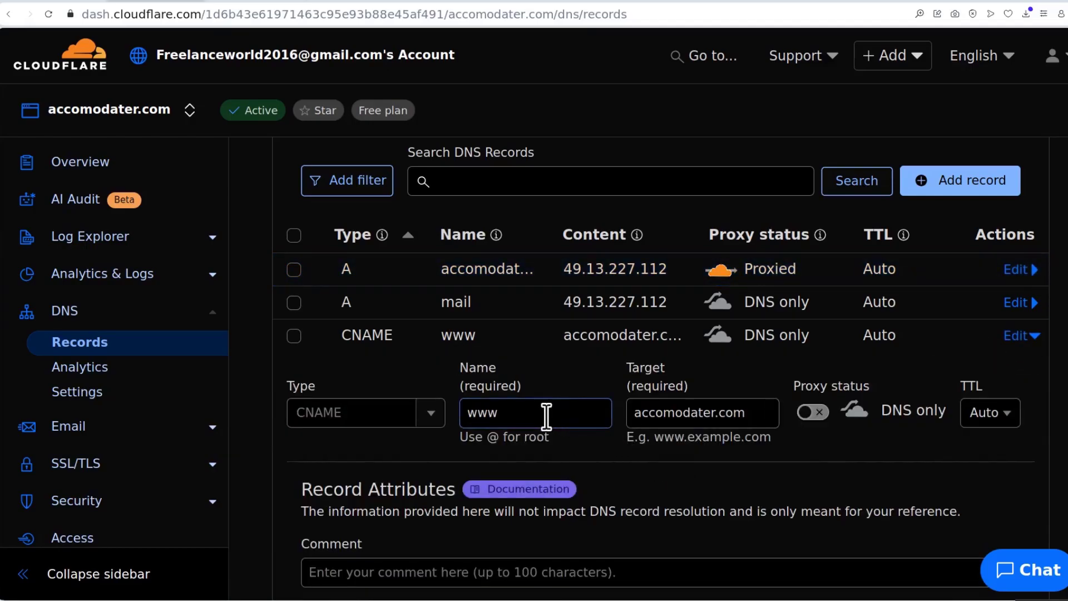
click(814, 412)
scroll(876, 484, down, 5)
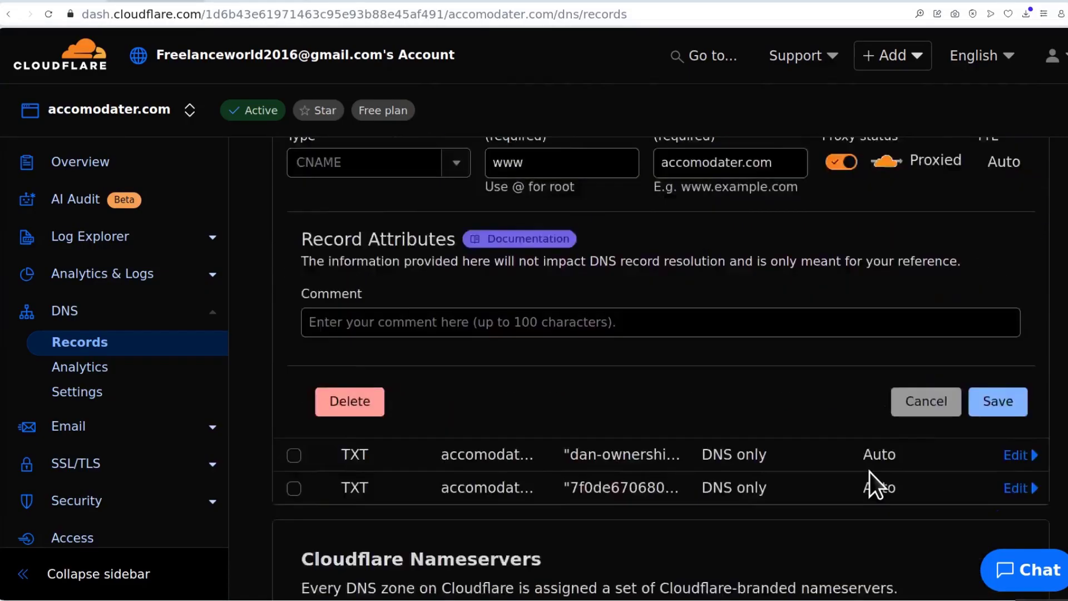
scroll(876, 484, down, 2)
click(997, 306)
scroll(709, 434, up, 4)
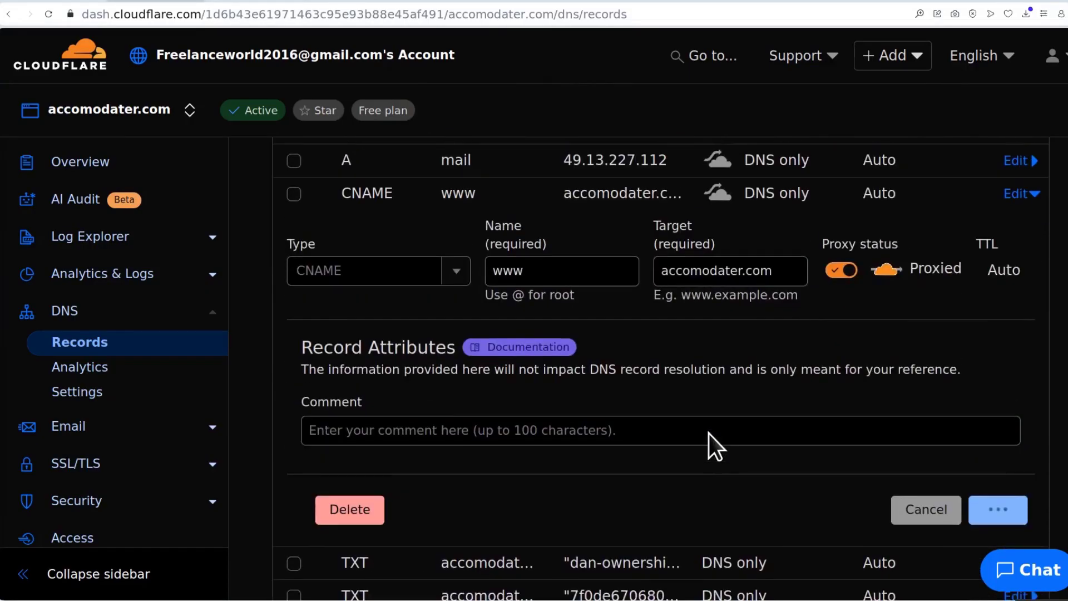
scroll(709, 434, up, 3)
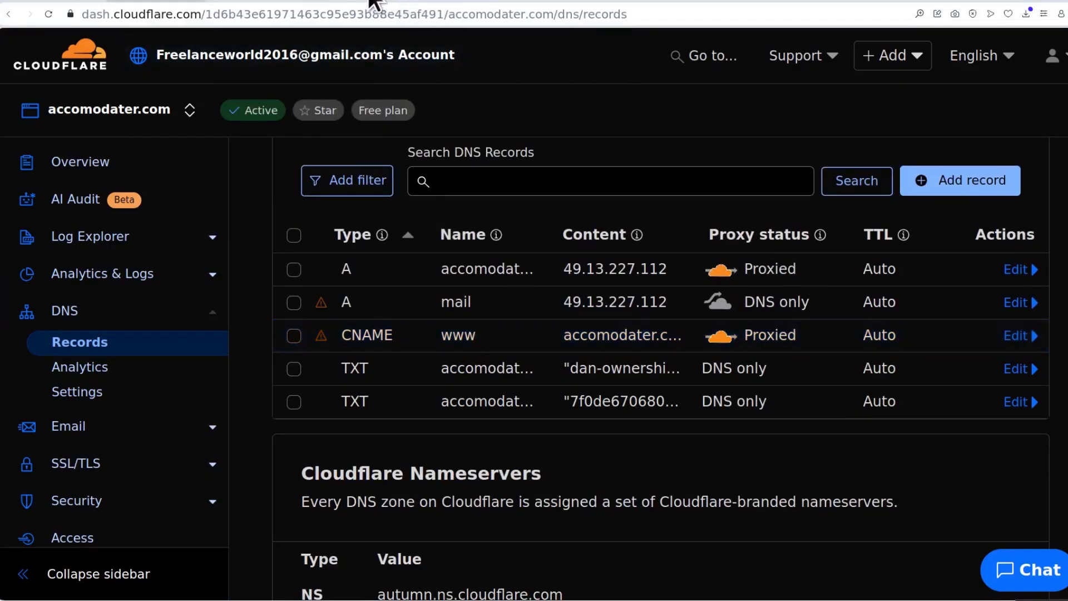
click(369, 1)
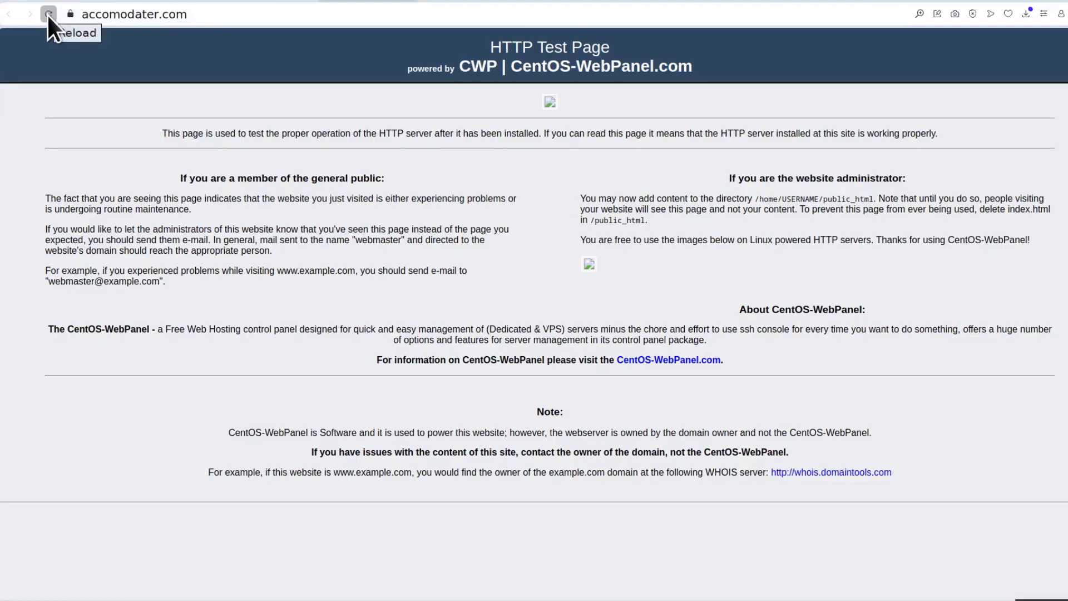
click(48, 15)
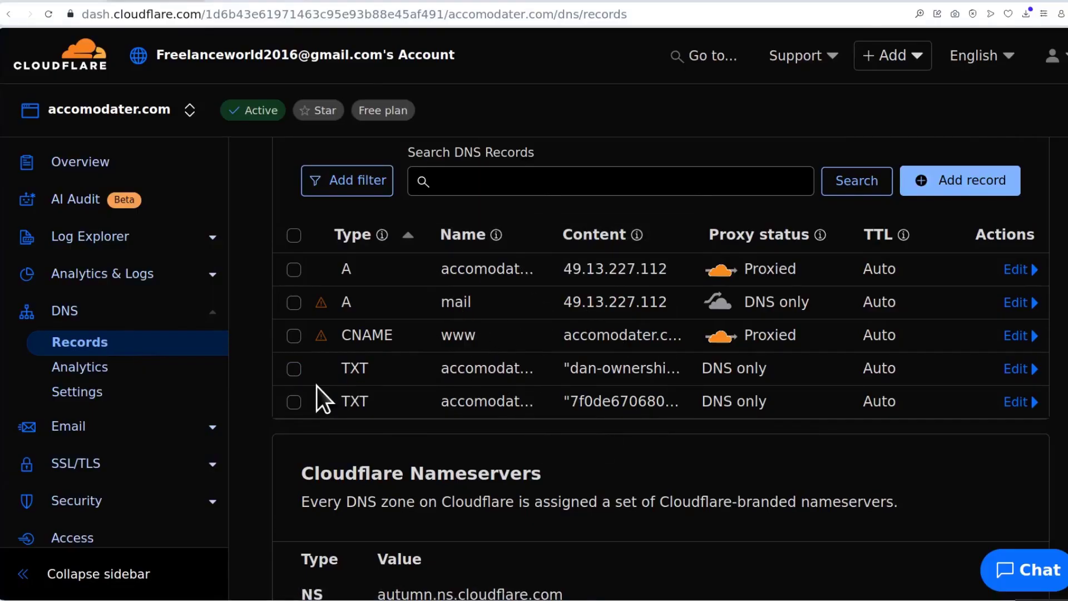
Switch accomodater.com's SSL/TLS encryption mode to Full on the Overview page.
scroll(318, 387, down, 2)
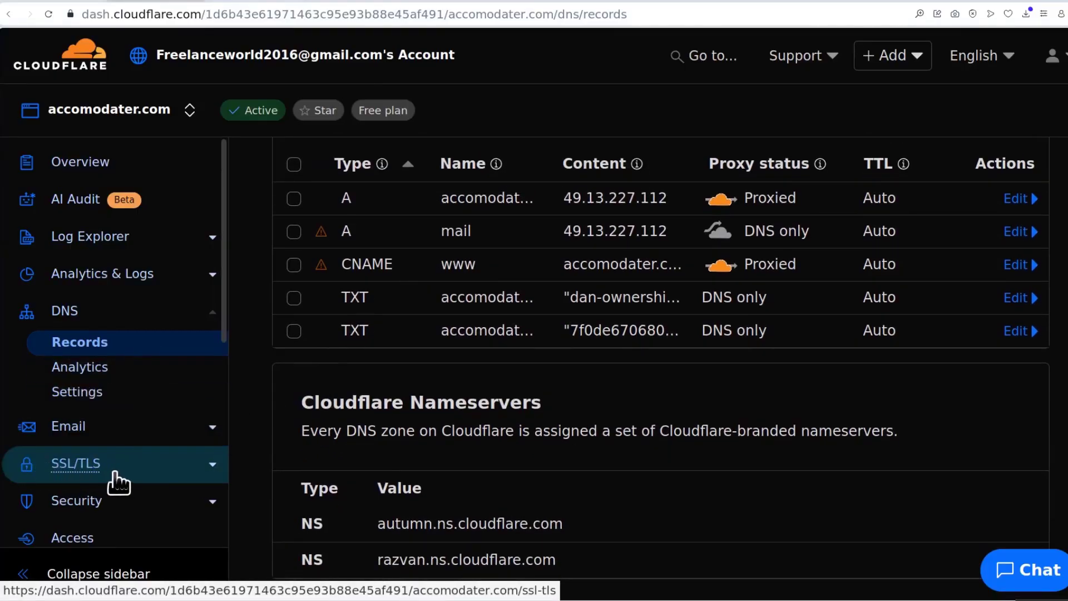
click(71, 468)
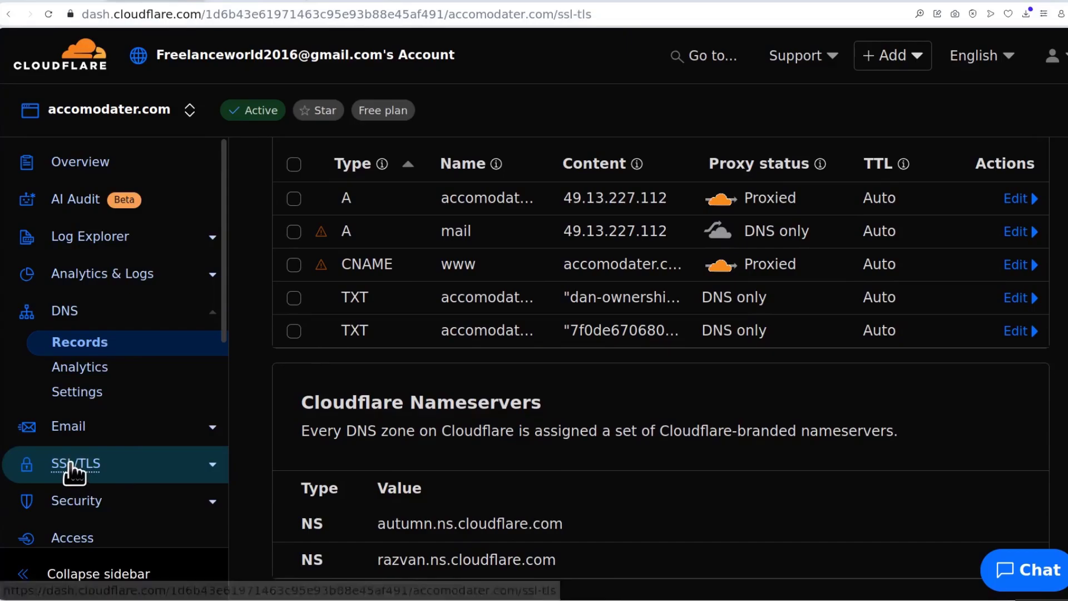
click(770, 213)
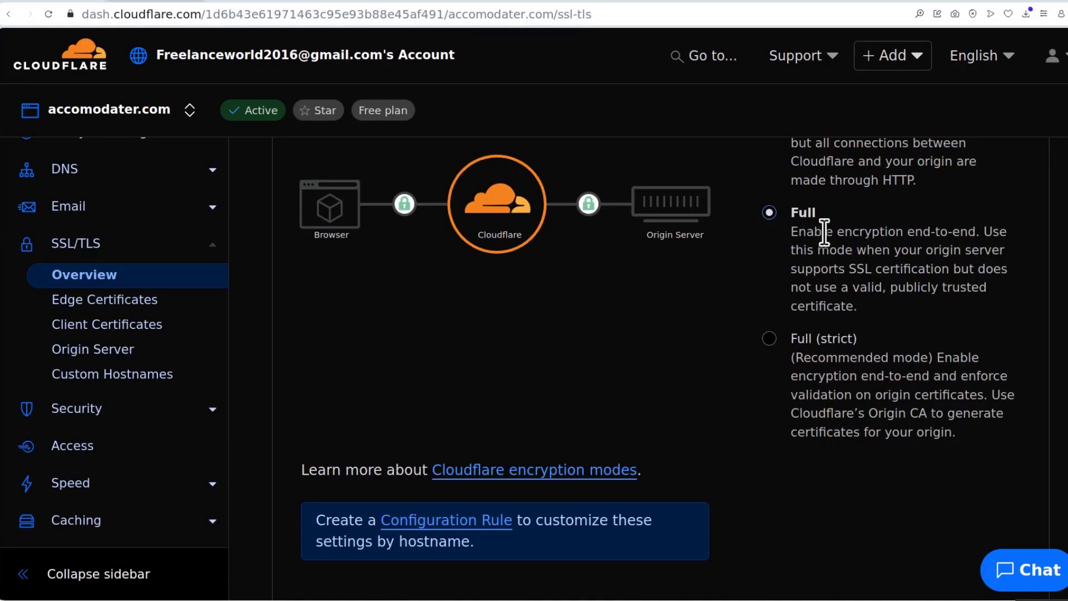
scroll(817, 249, up, 3)
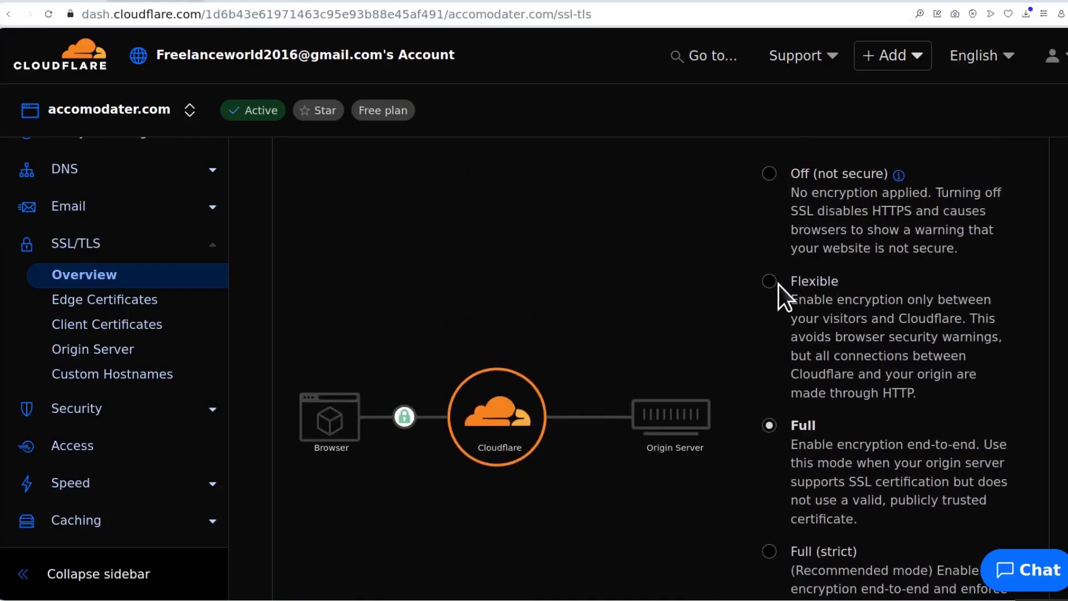
scroll(846, 356, down, 4)
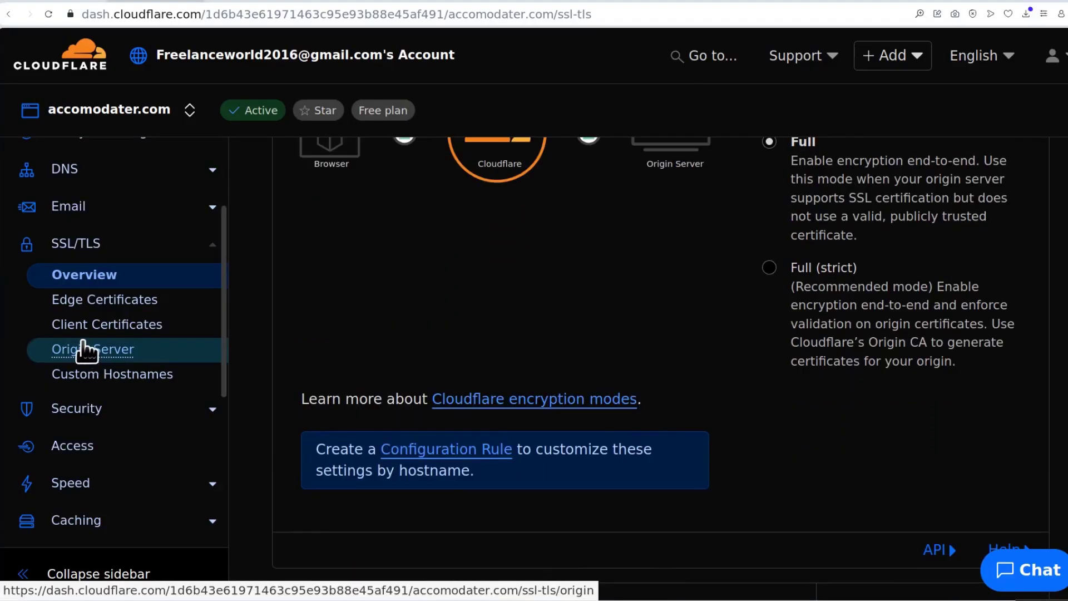
Open the SSL/TLS Origin Server page and review its origin certificate settings.
click(85, 350)
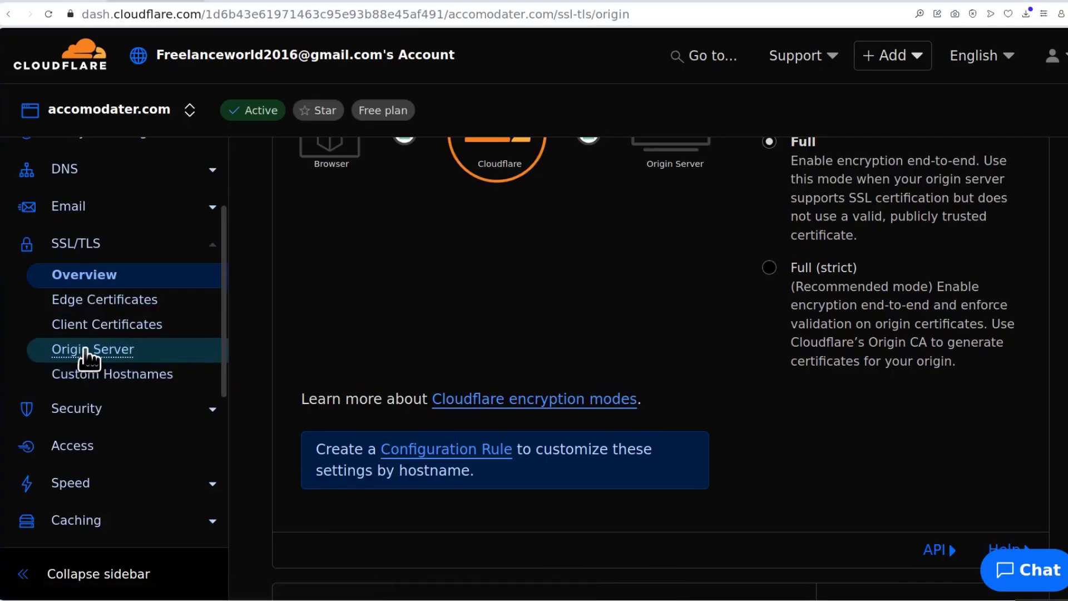
scroll(590, 450, down, 5)
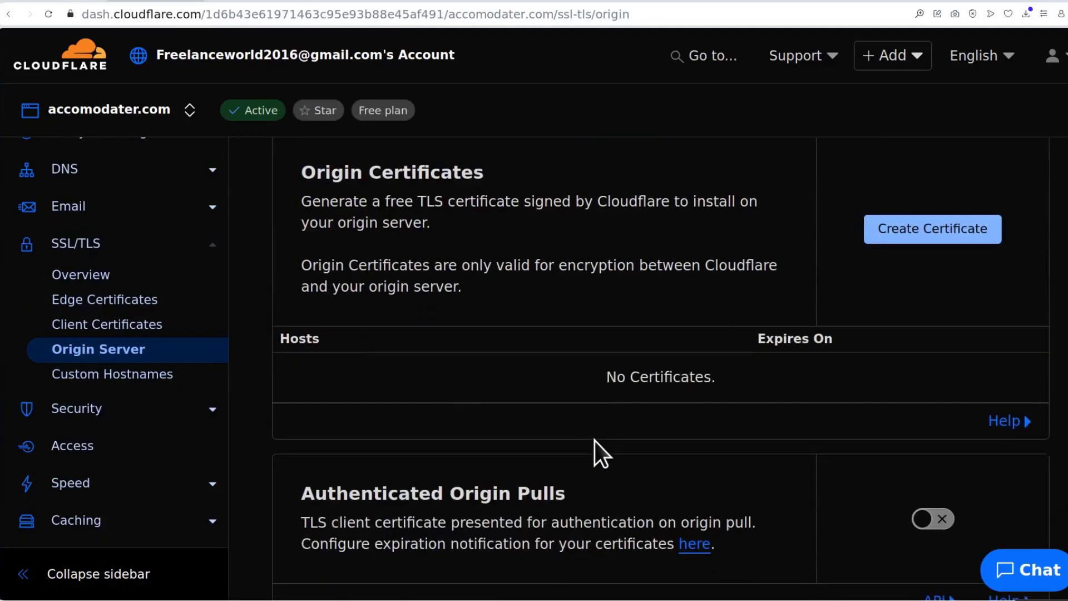
scroll(596, 442, up, 2)
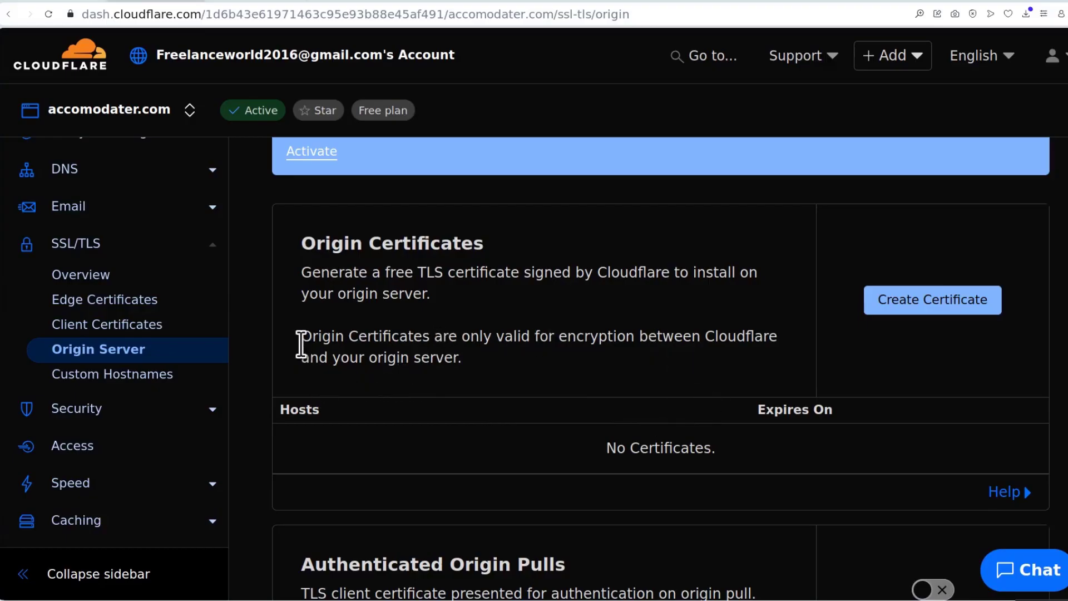
scroll(835, 351, up, 4)
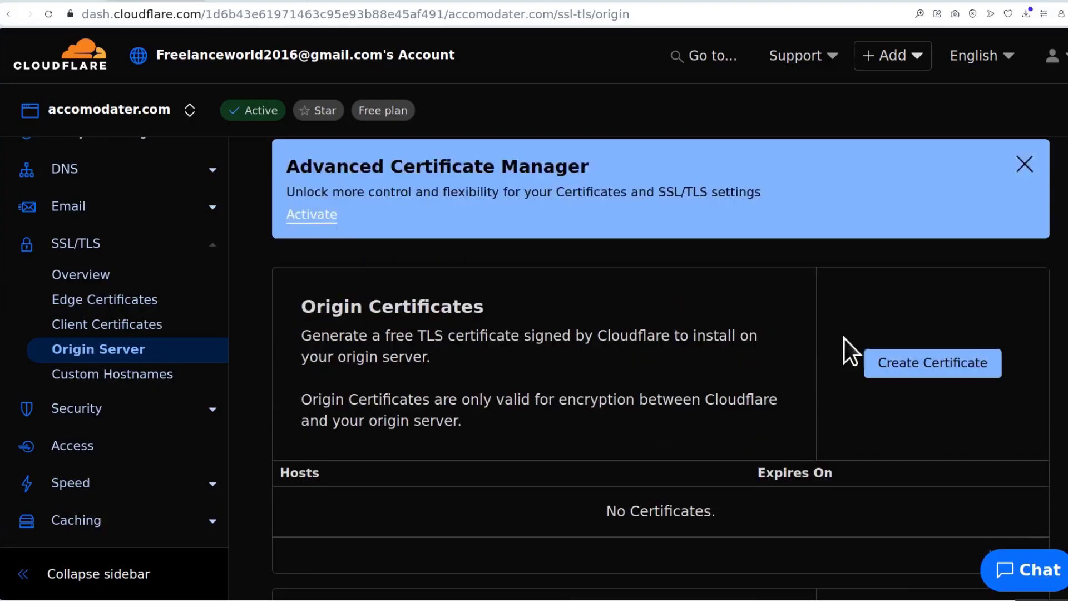
scroll(935, 289, down, 2)
scroll(909, 358, down, 2)
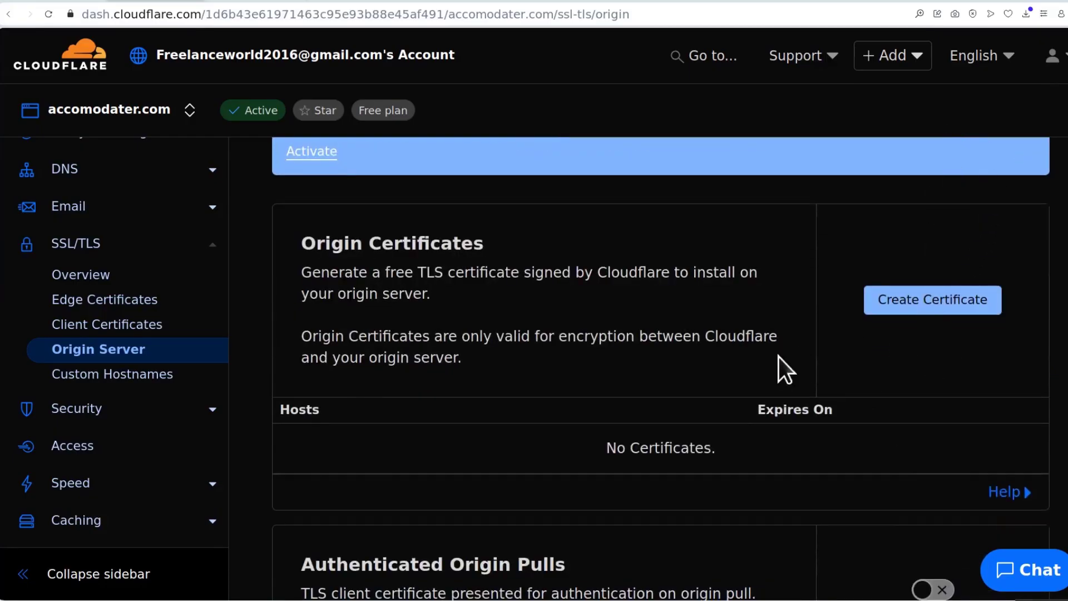
scroll(780, 370, down, 2)
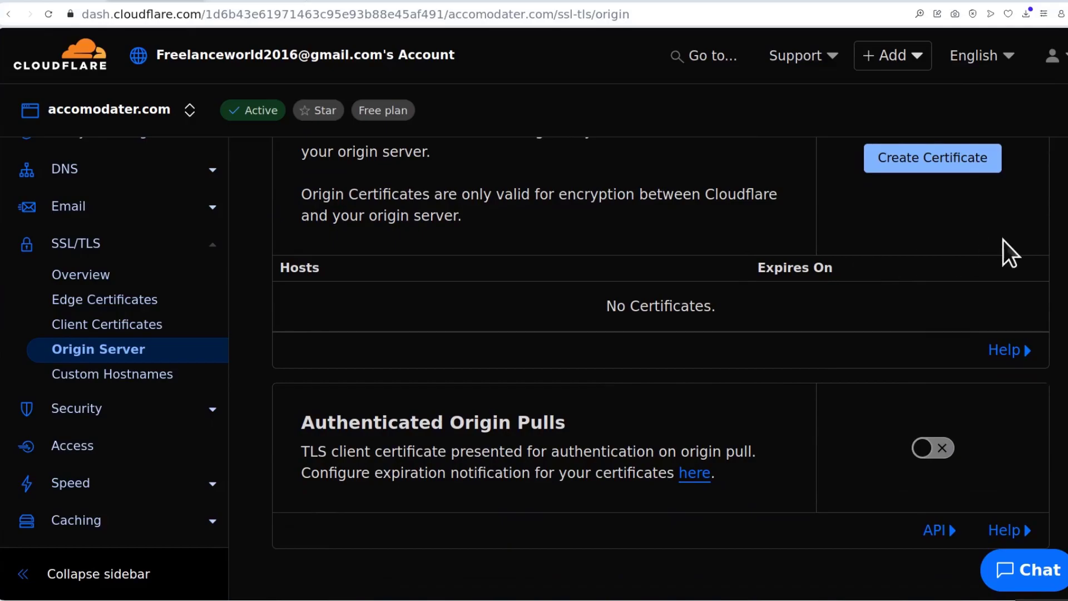
scroll(863, 341, down, 3)
scroll(800, 339, up, 5)
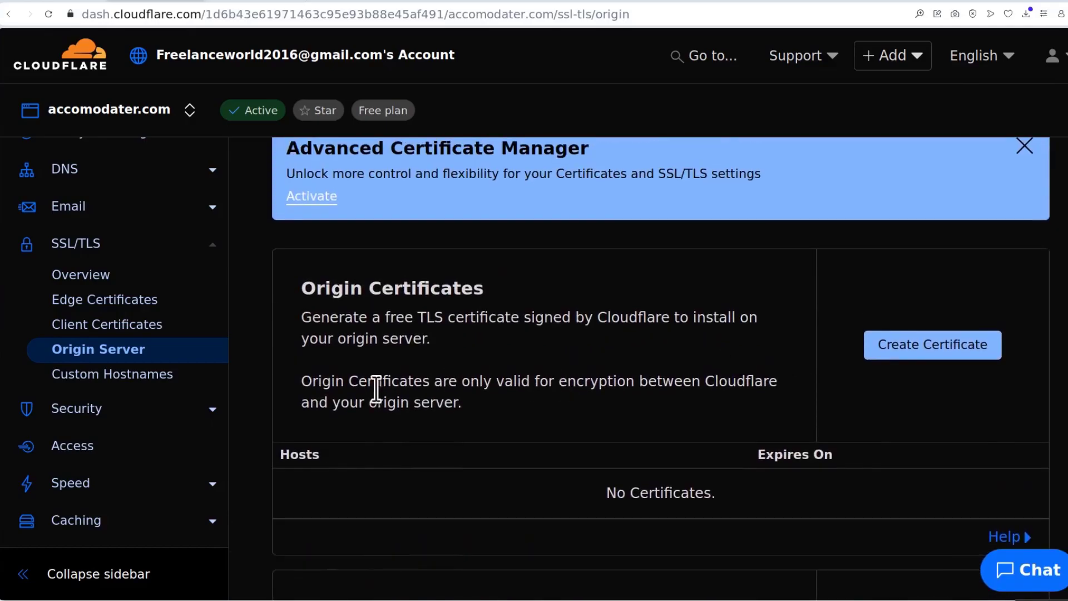
Start a new origin certificate for accomodater.com, keeping default hostnames and 15-year validity.
click(951, 352)
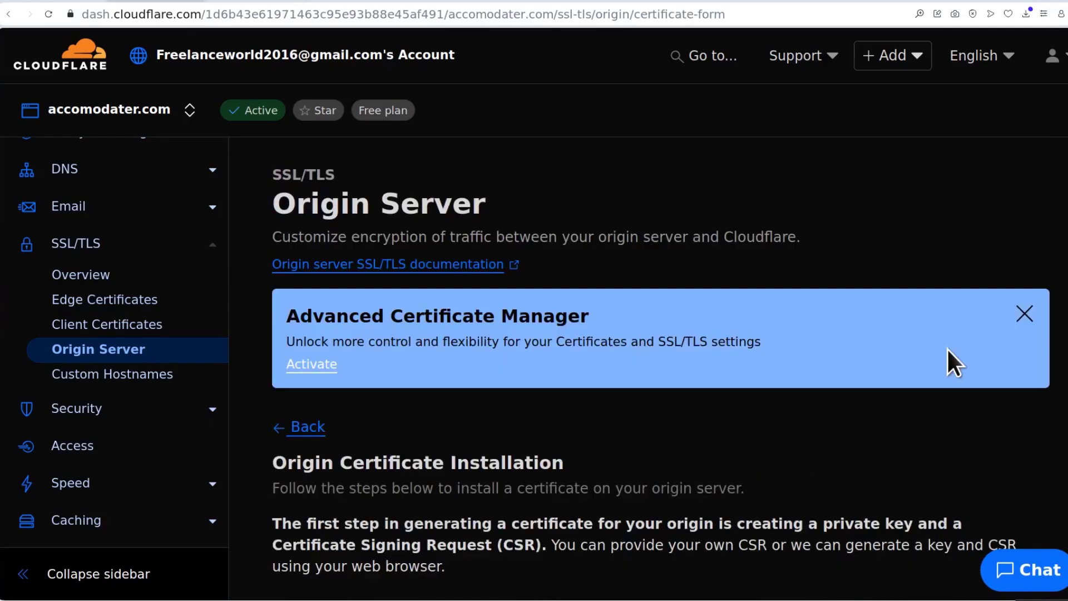
scroll(492, 412, down, 3)
scroll(484, 403, down, 2)
scroll(326, 320, down, 3)
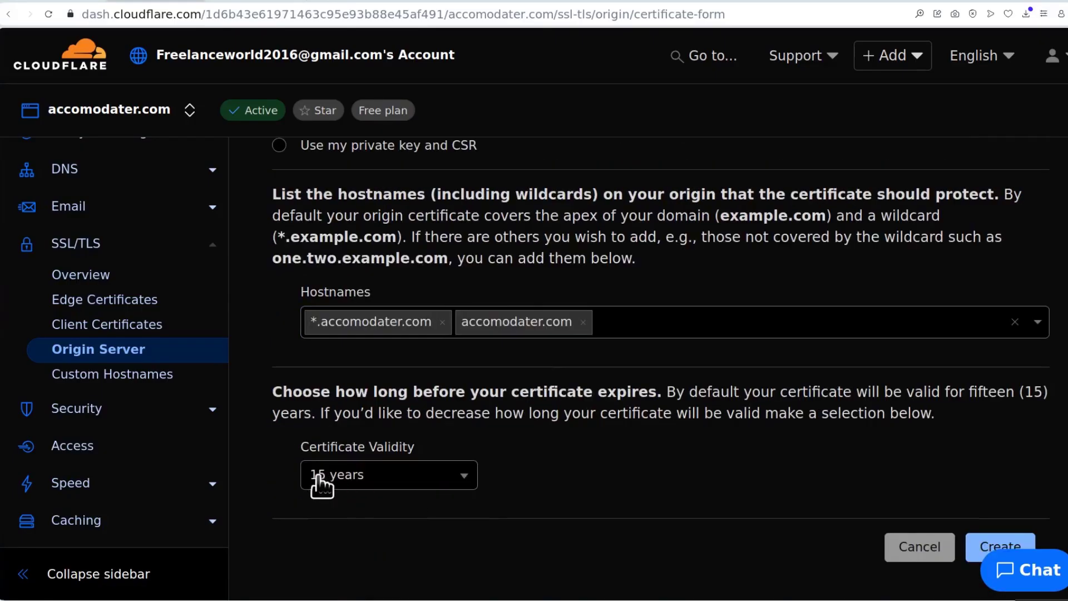
click(379, 484)
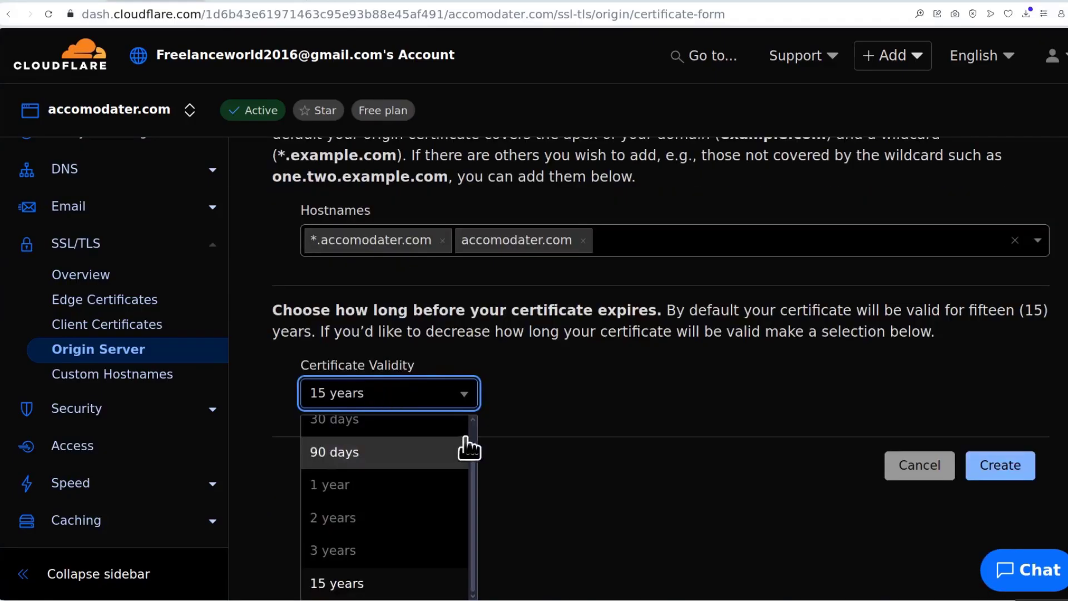
click(589, 486)
scroll(584, 479, down, 2)
scroll(522, 405, up, 10)
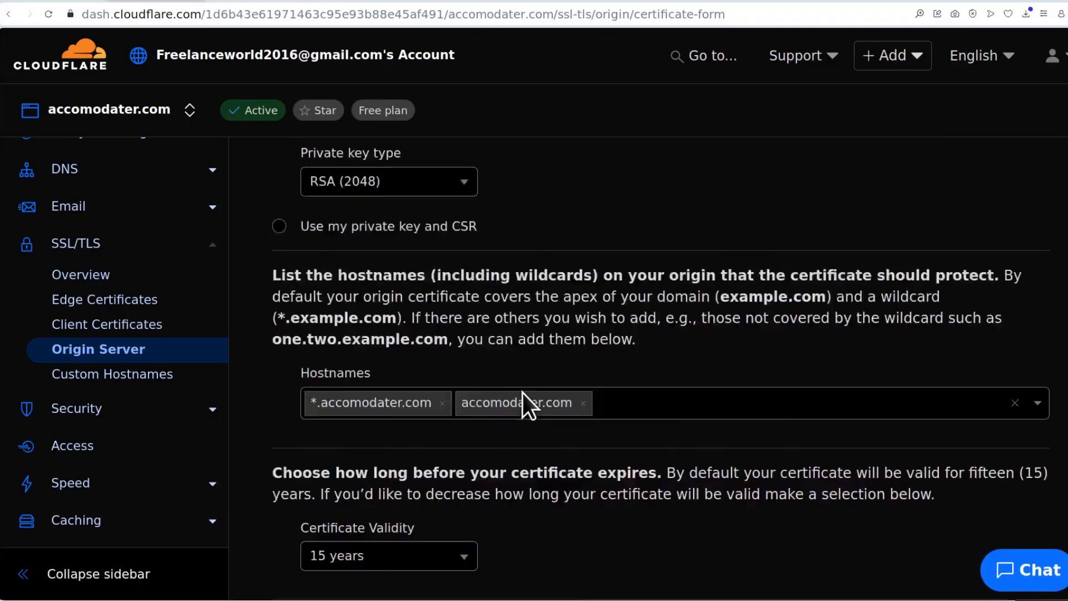
scroll(520, 453, down, 8)
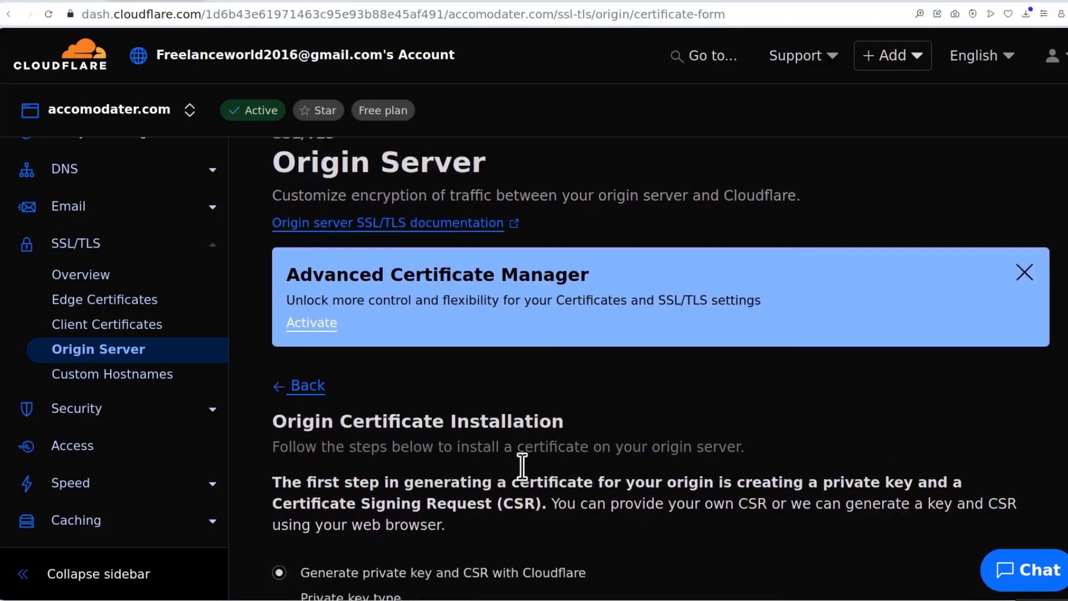
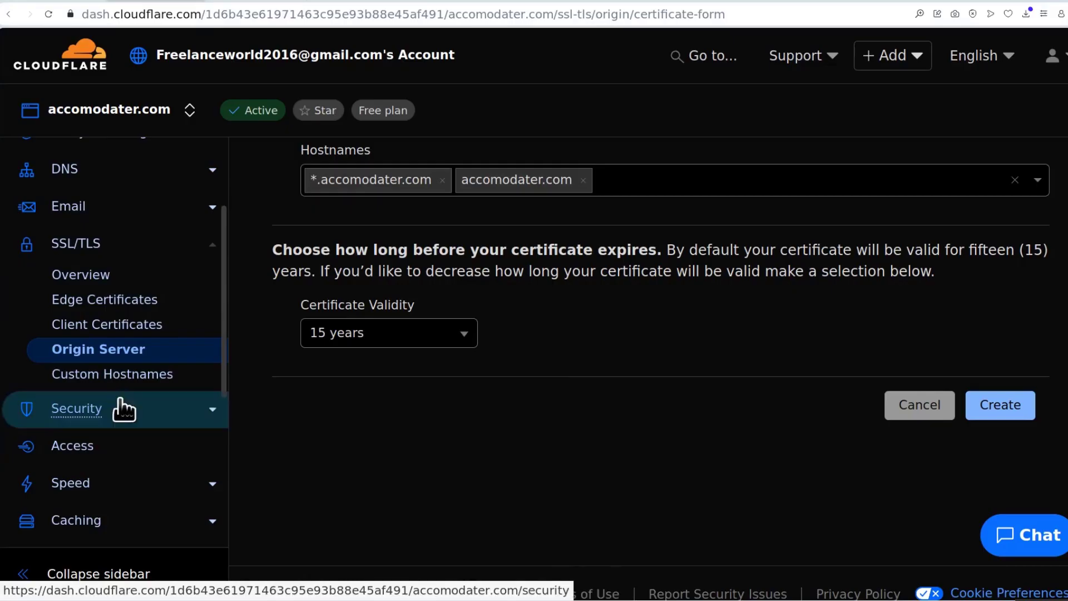
Switch accomodater.com's Security section to the new dashboard and browse its Web exploits, DDoS and Bot modules.
scroll(100, 345, down, 3)
click(74, 273)
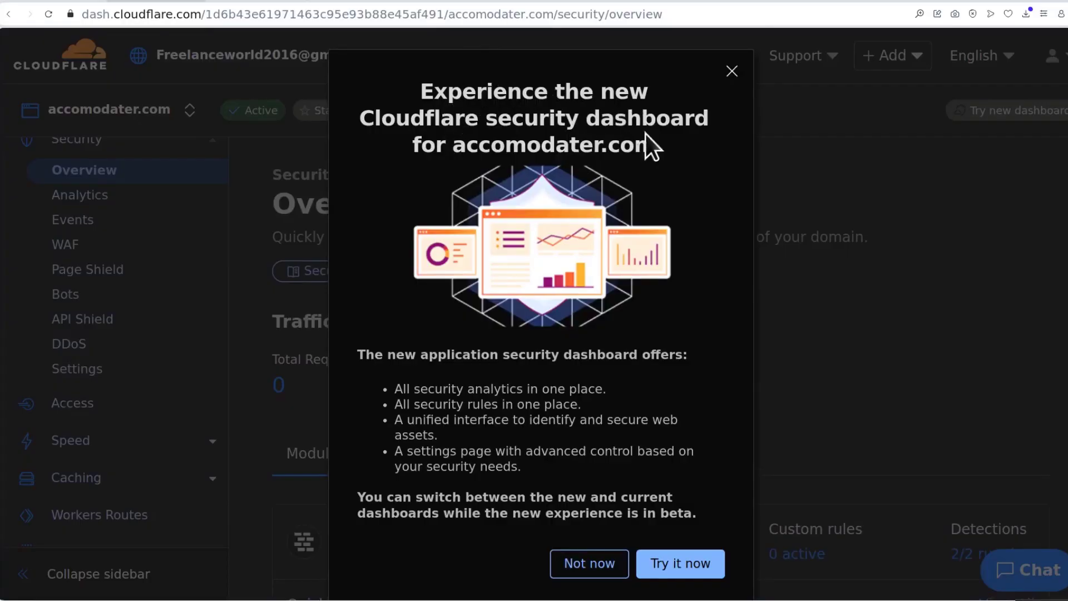
click(689, 565)
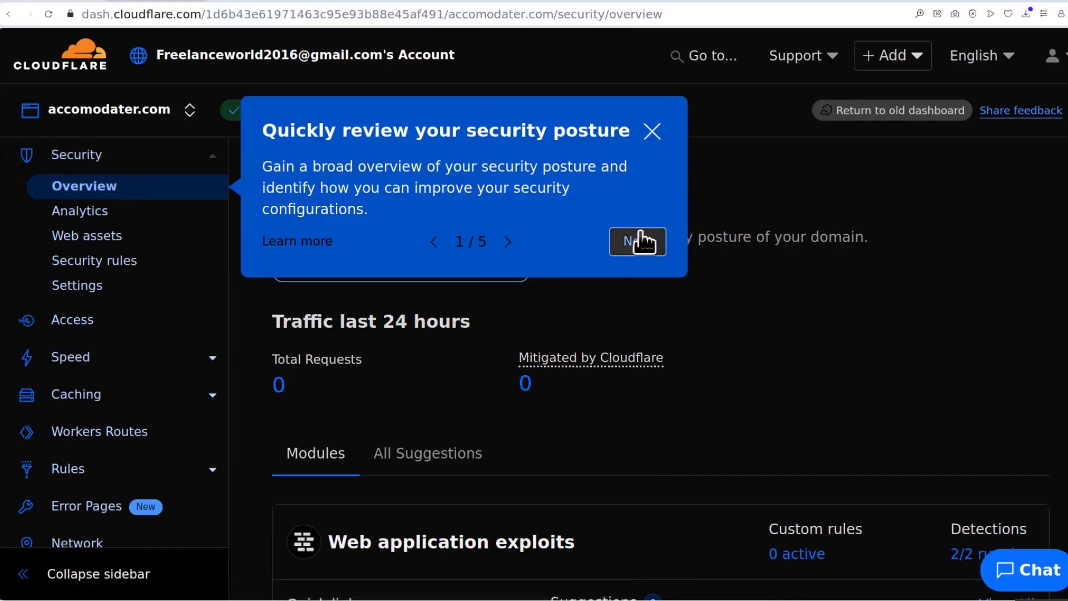
click(653, 133)
scroll(501, 278, down, 4)
scroll(469, 297, up, 1)
scroll(468, 297, up, 3)
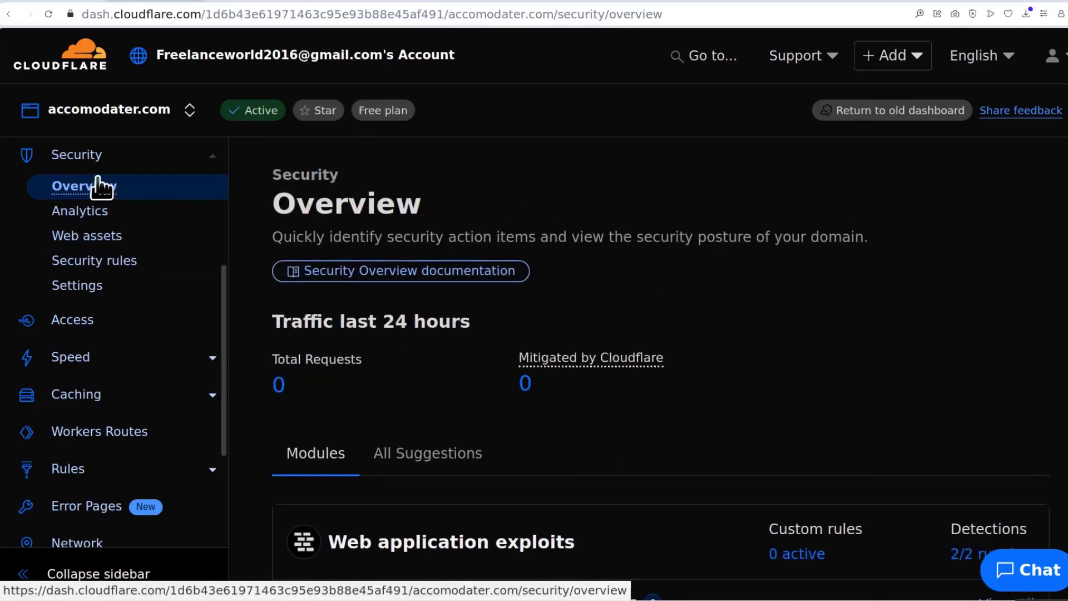
scroll(609, 280, down, 4)
scroll(529, 309, down, 8)
scroll(506, 338, up, 1)
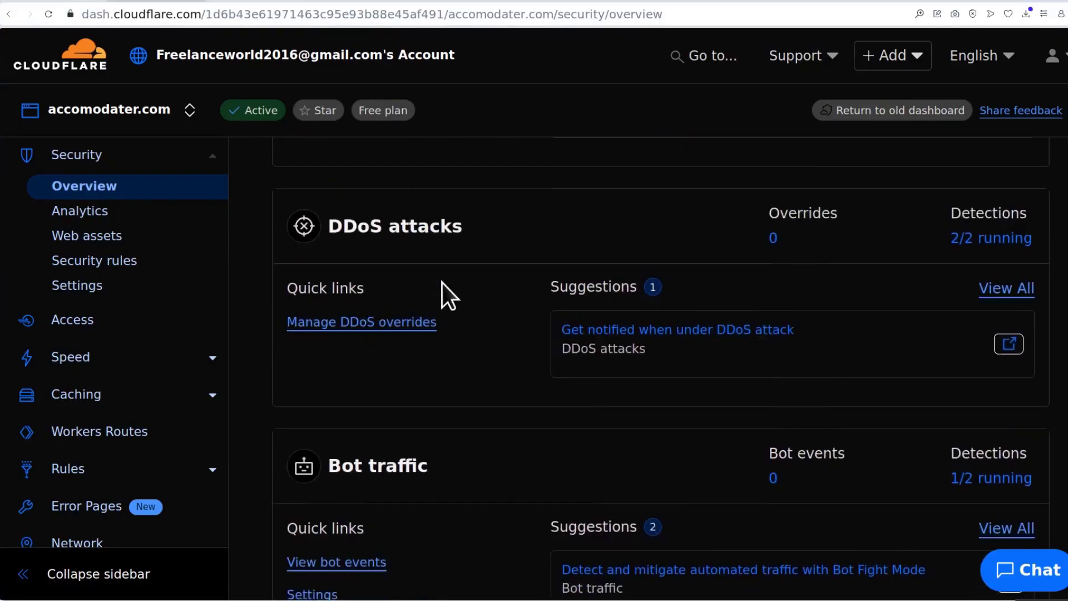
scroll(444, 289, up, 1)
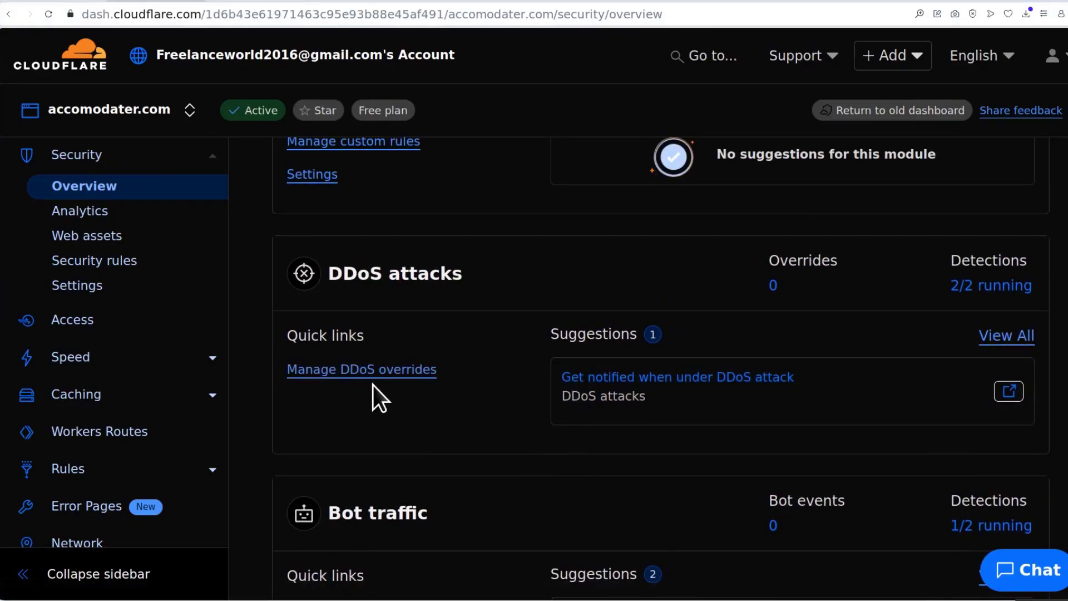
scroll(583, 389, down, 4)
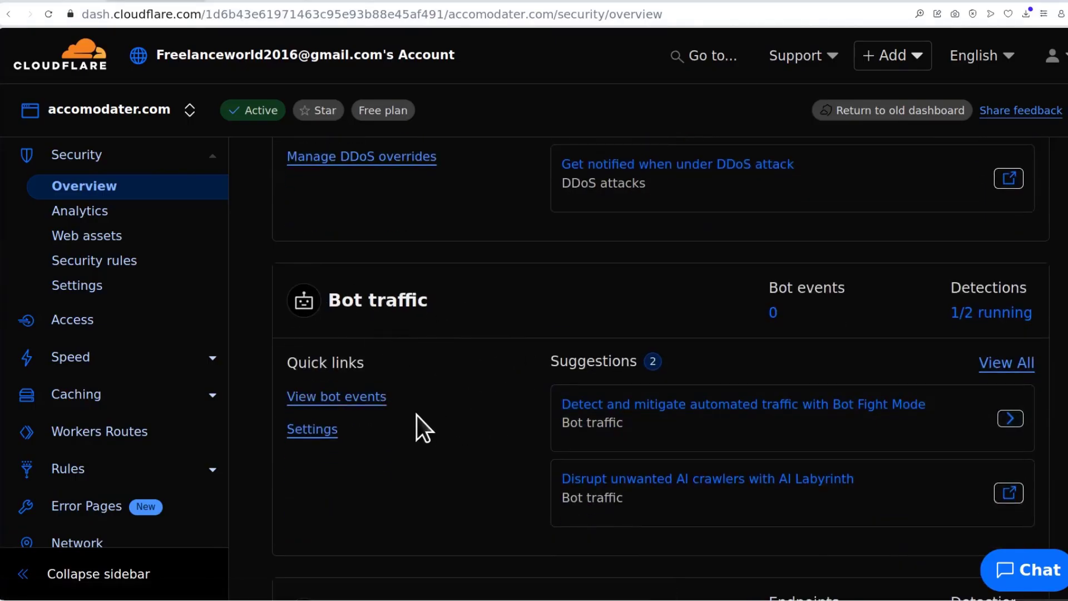
Turn on Bot fight mode in the Bot traffic settings.
click(308, 430)
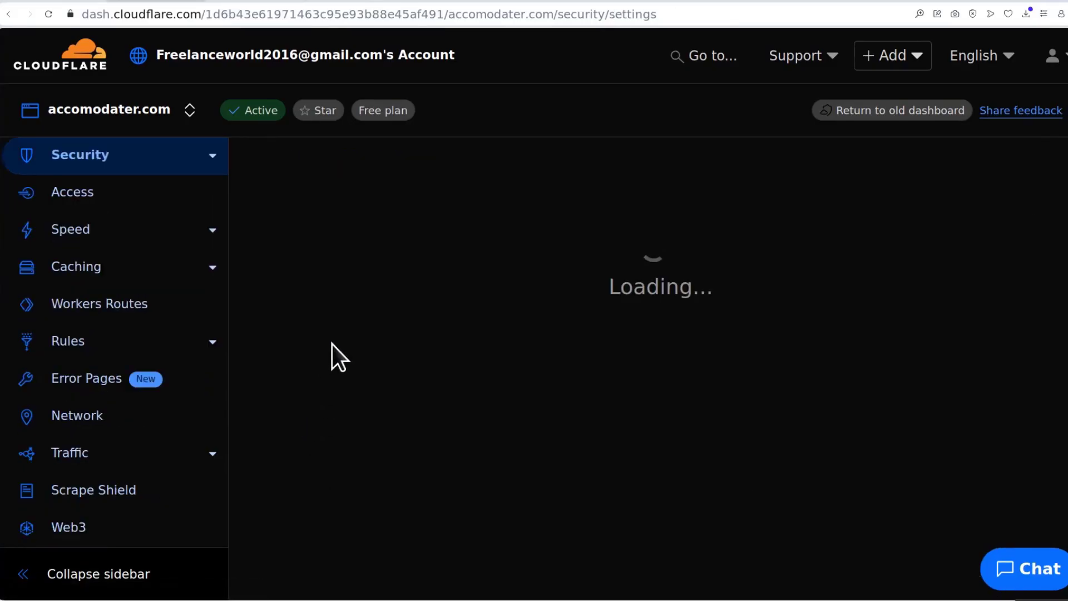
scroll(495, 310, down, 8)
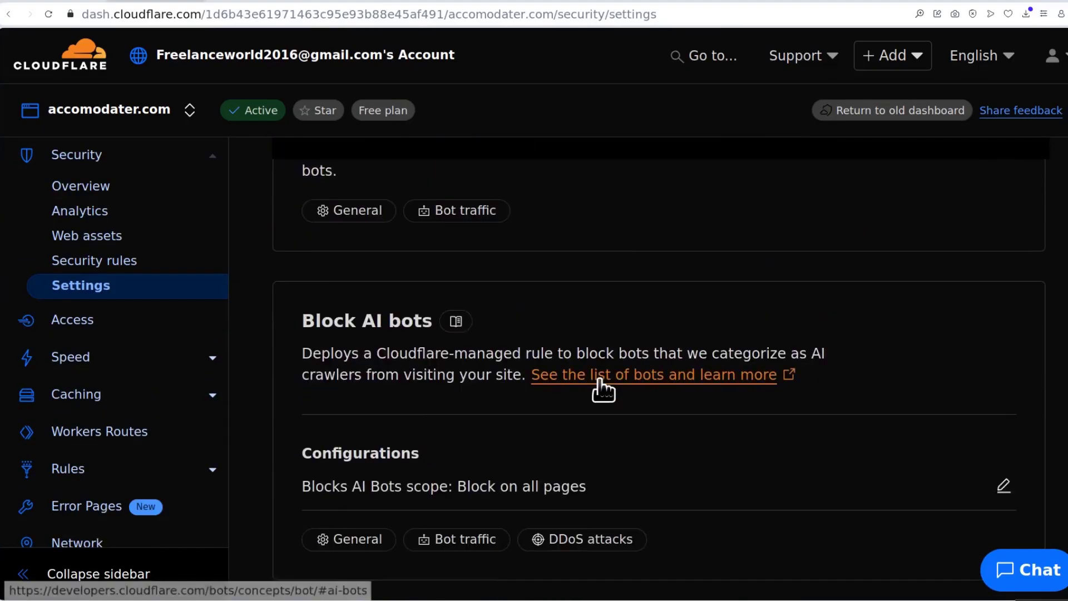
key(ctrl+minus)
key(ctrl+minus)
scroll(625, 410, down, 4)
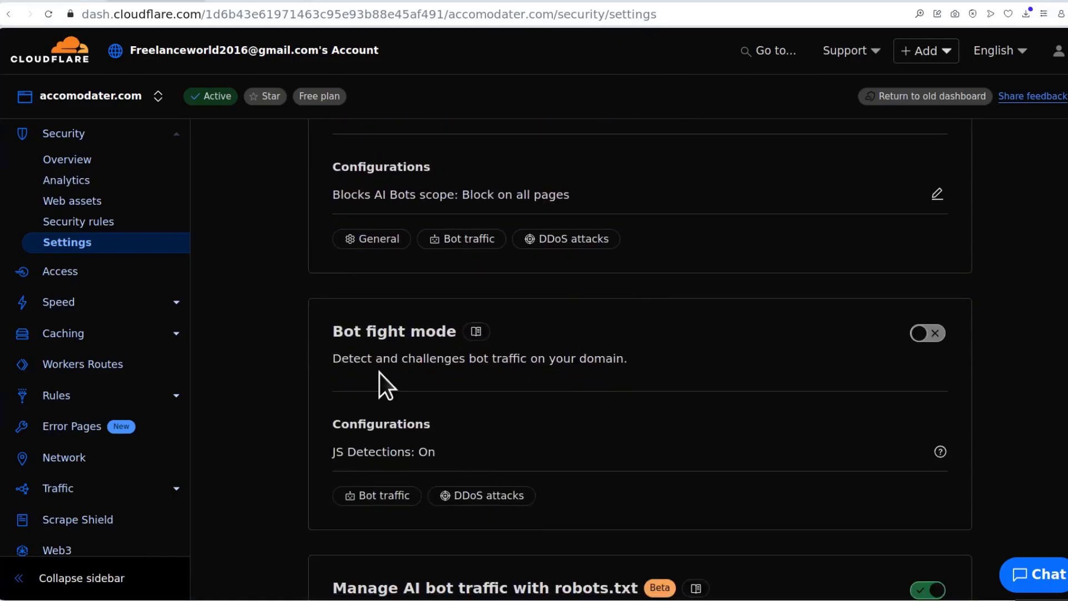
click(931, 336)
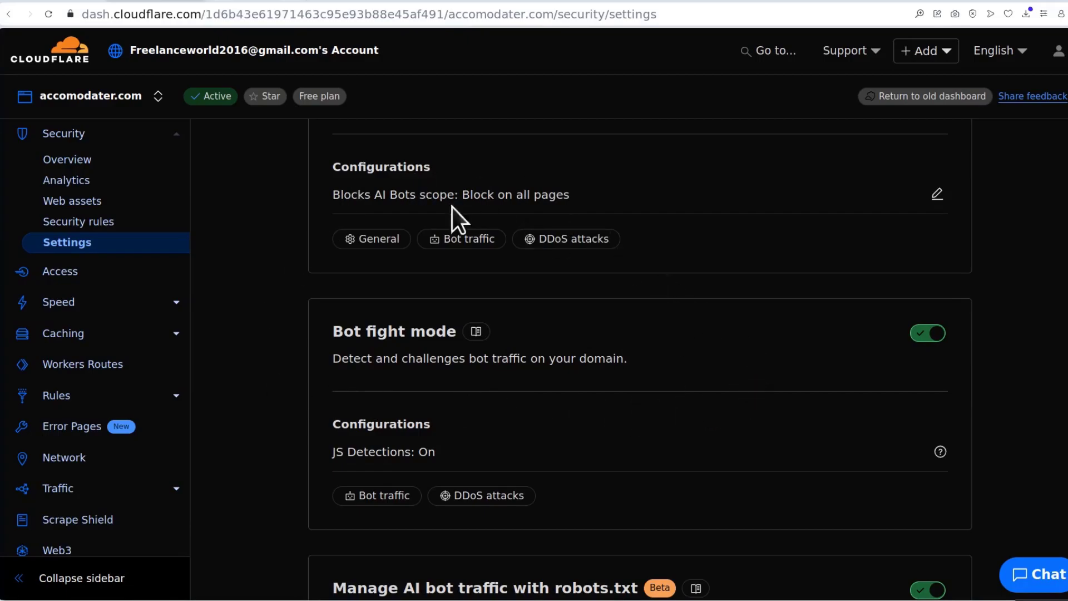
Keep the Block AI bots scope set to 'Block on all pages' and save it.
scroll(297, 402, down, 3)
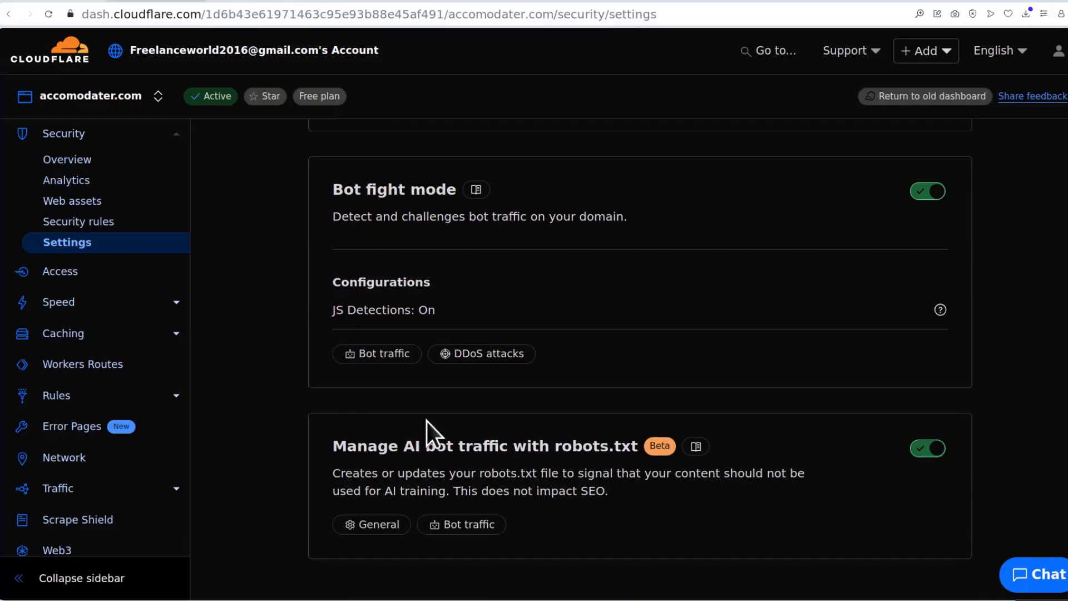
scroll(334, 379, down, 2)
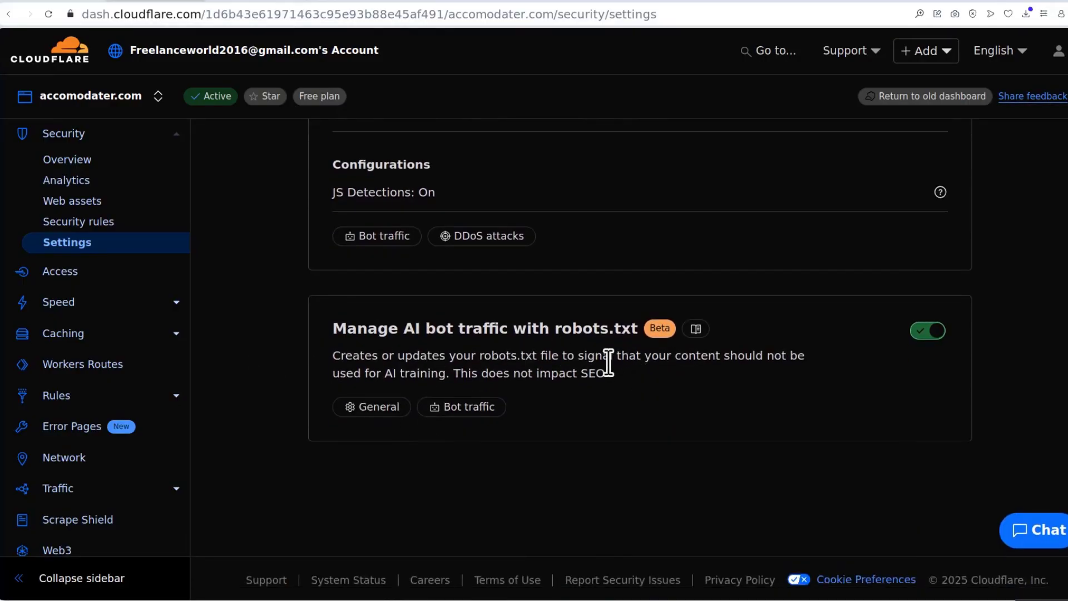
scroll(453, 359, up, 1)
scroll(452, 359, up, 6)
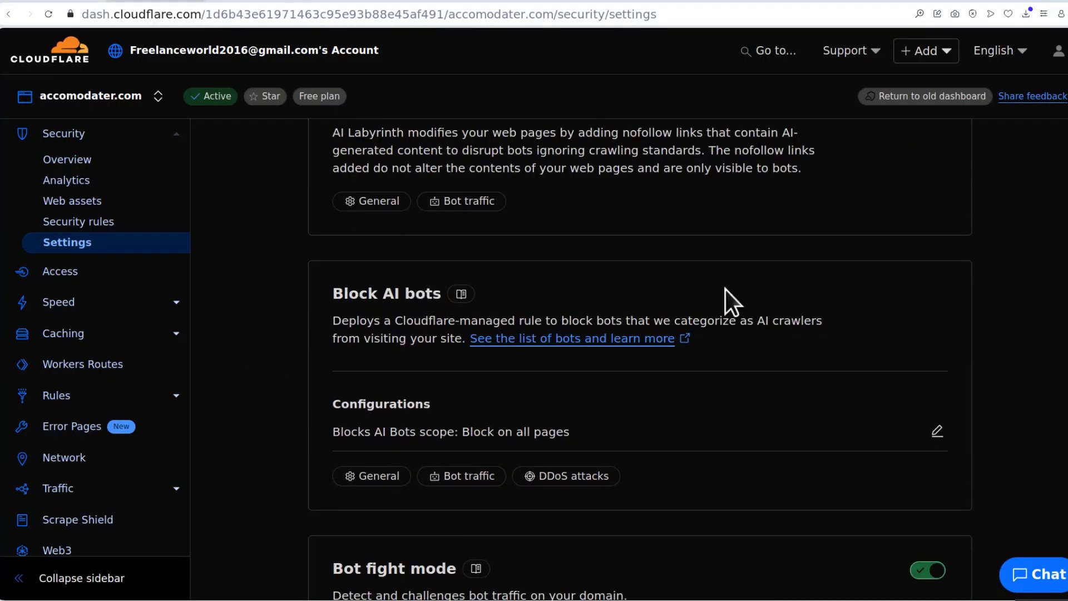
scroll(729, 402, down, 1)
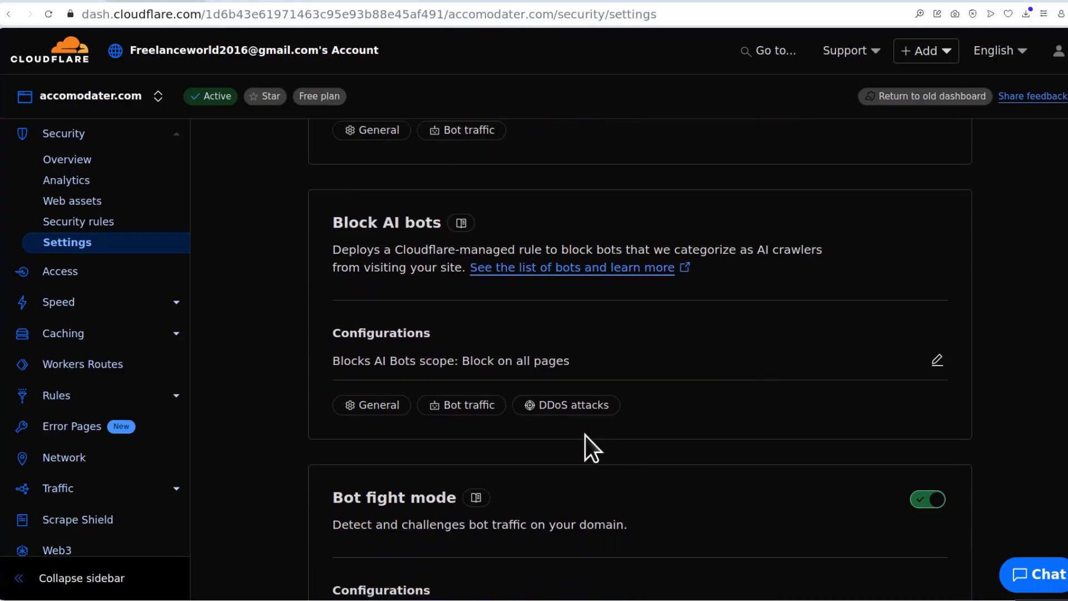
click(945, 361)
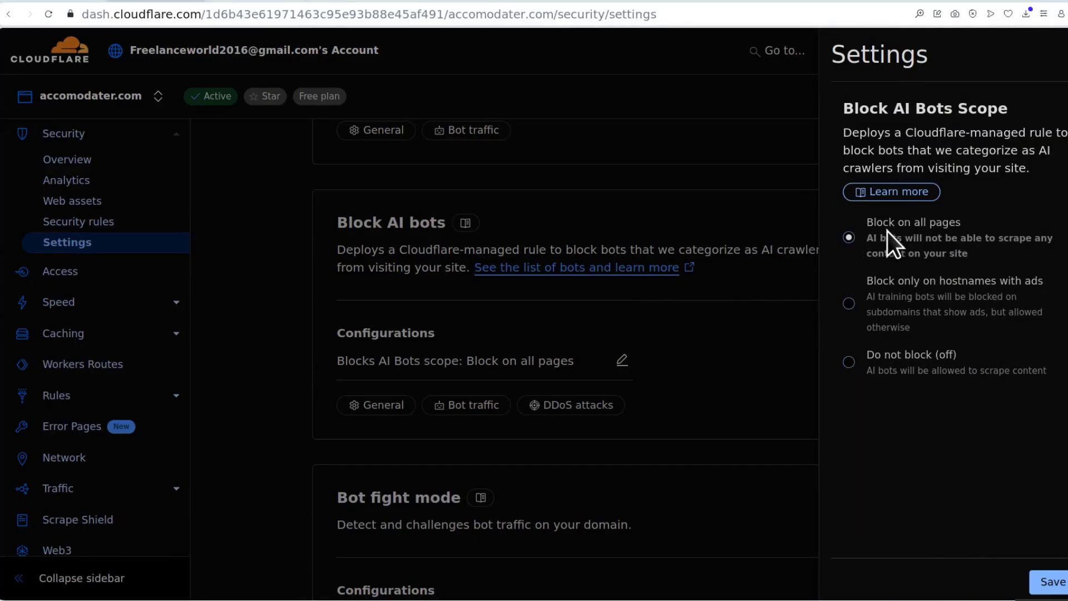
click(1054, 581)
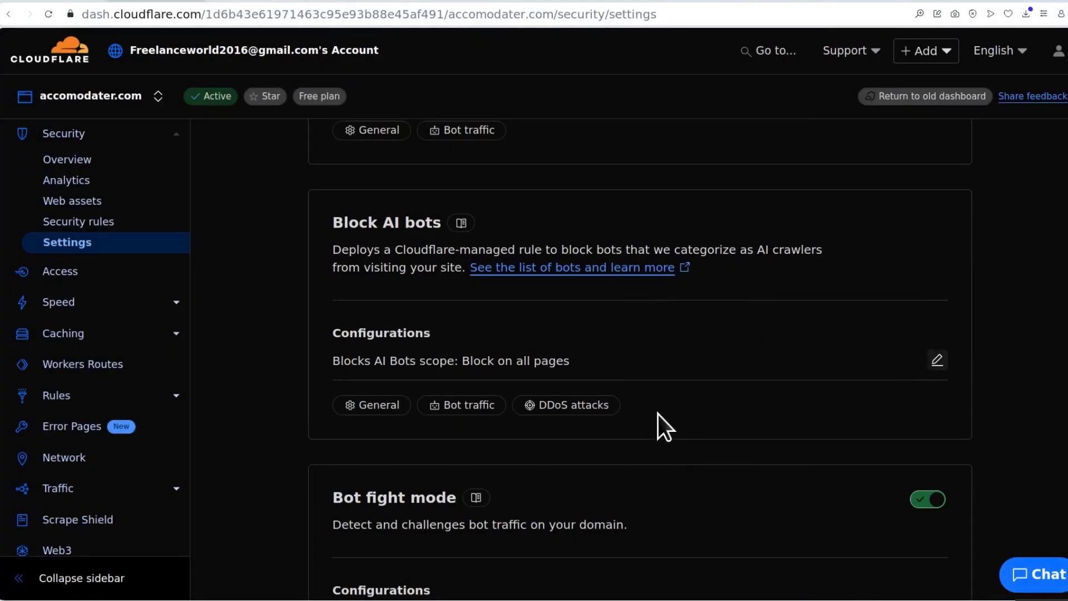
scroll(393, 290, up, 1)
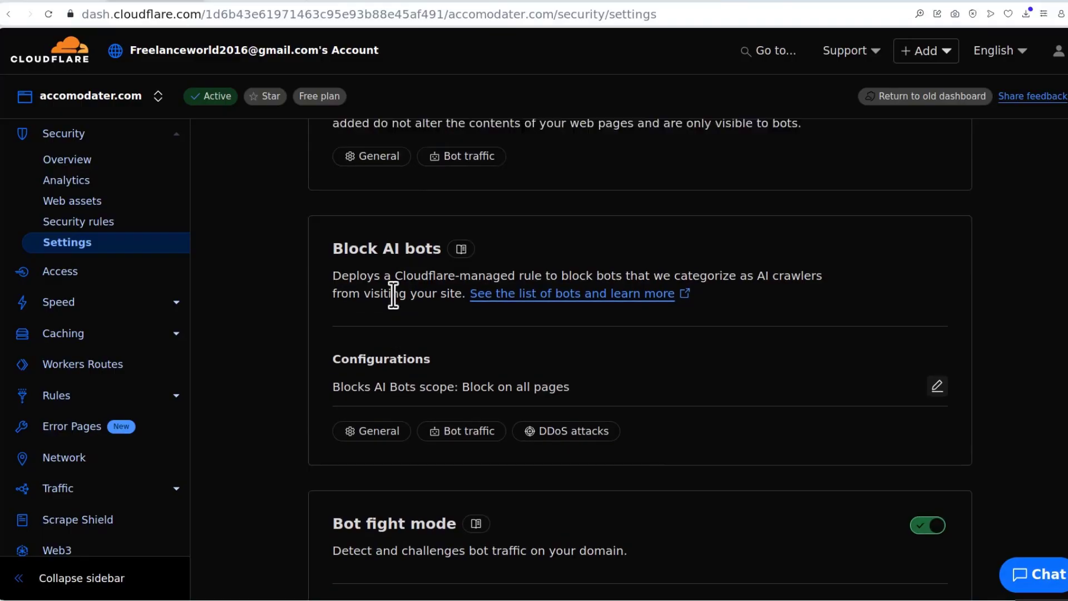
scroll(393, 292, up, 1)
scroll(722, 371, up, 5)
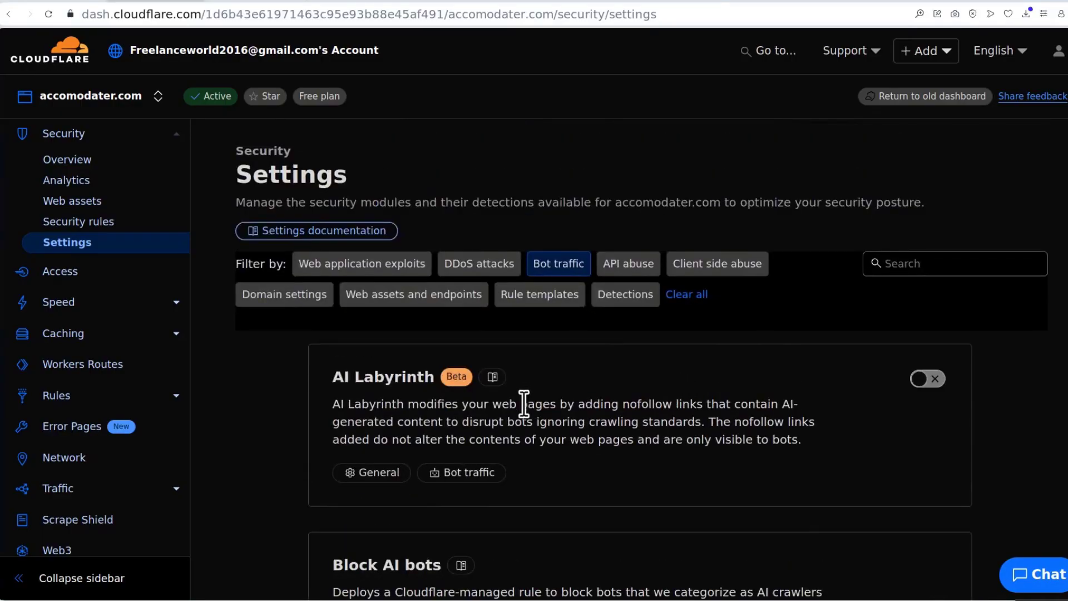
scroll(518, 402, down, 5)
scroll(229, 262, up, 3)
Create a new rate limiting rule under Security rules and name it 'sample'.
click(76, 226)
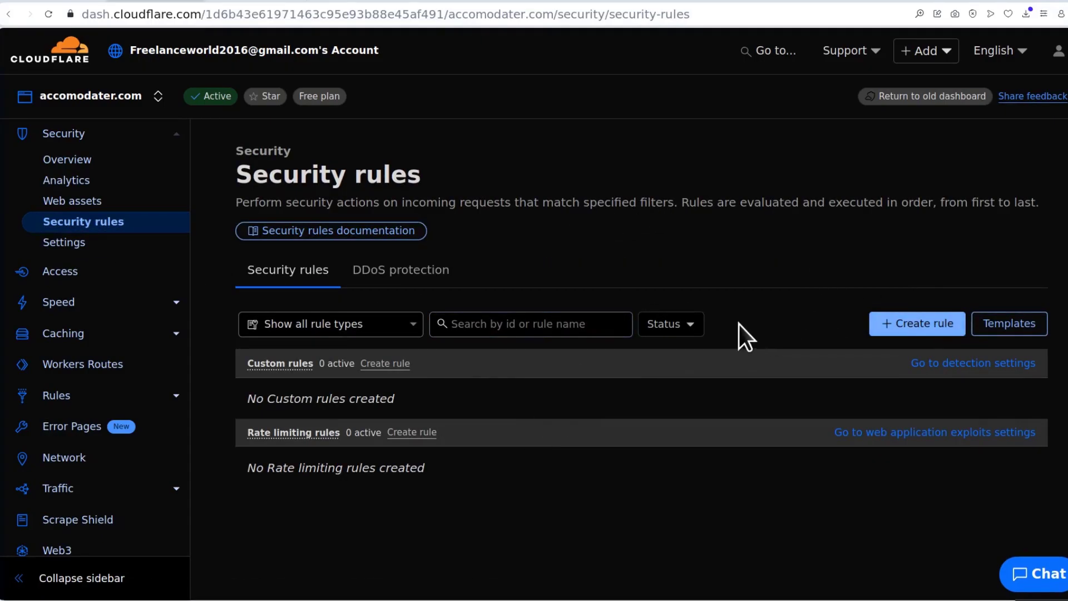
click(910, 324)
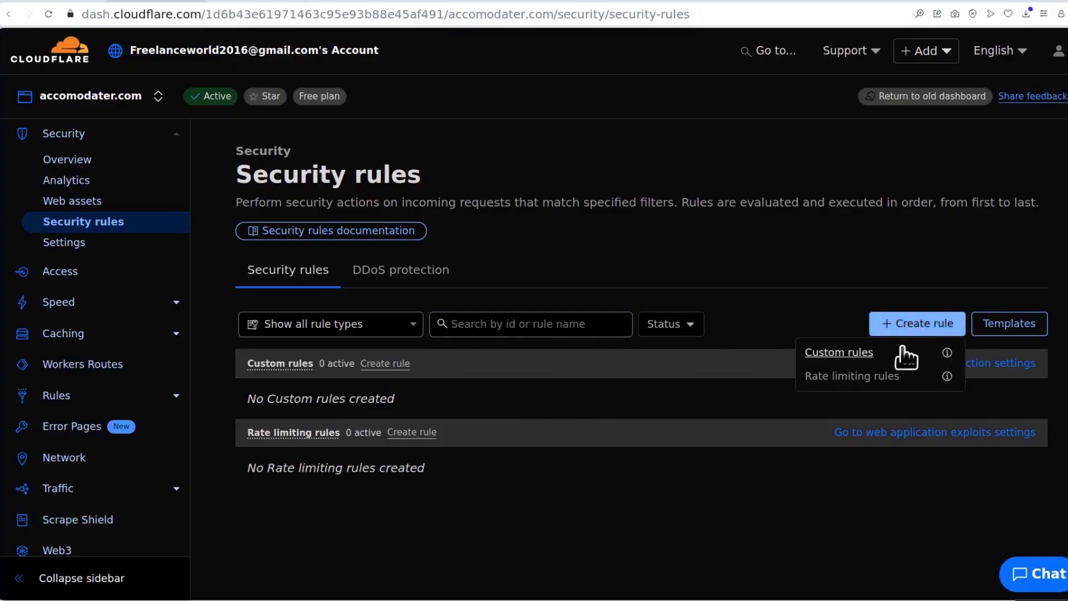
click(836, 379)
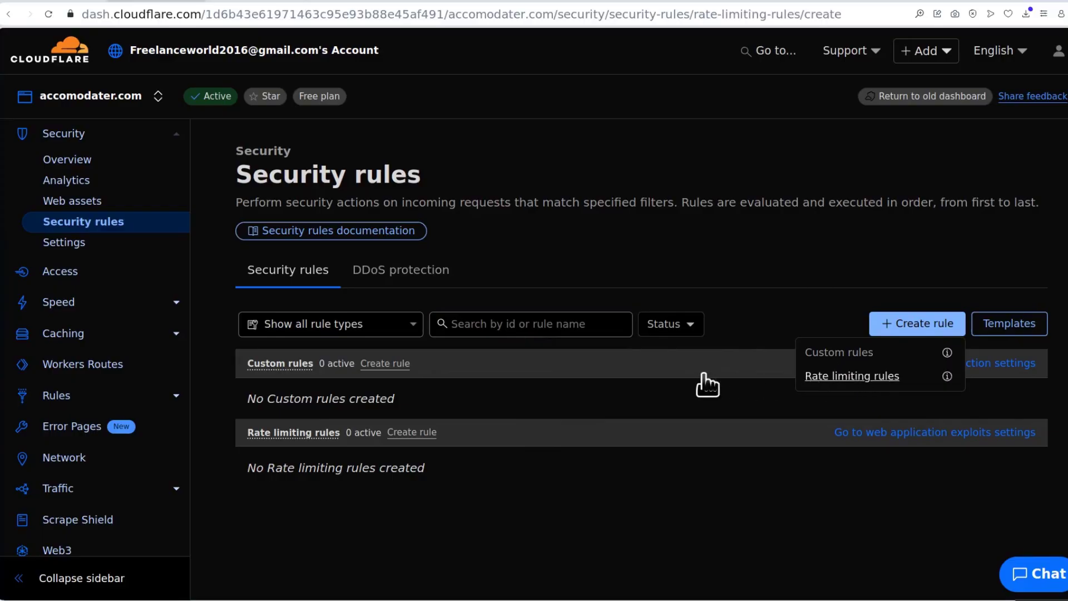
scroll(351, 395, down, 1)
scroll(350, 396, up, 1)
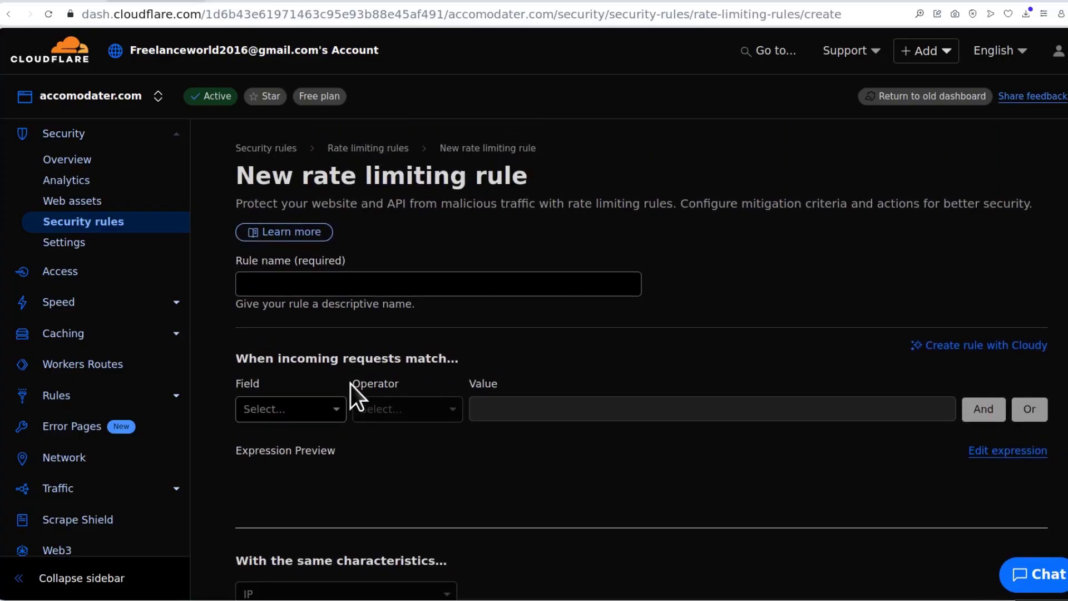
scroll(415, 486, down, 1)
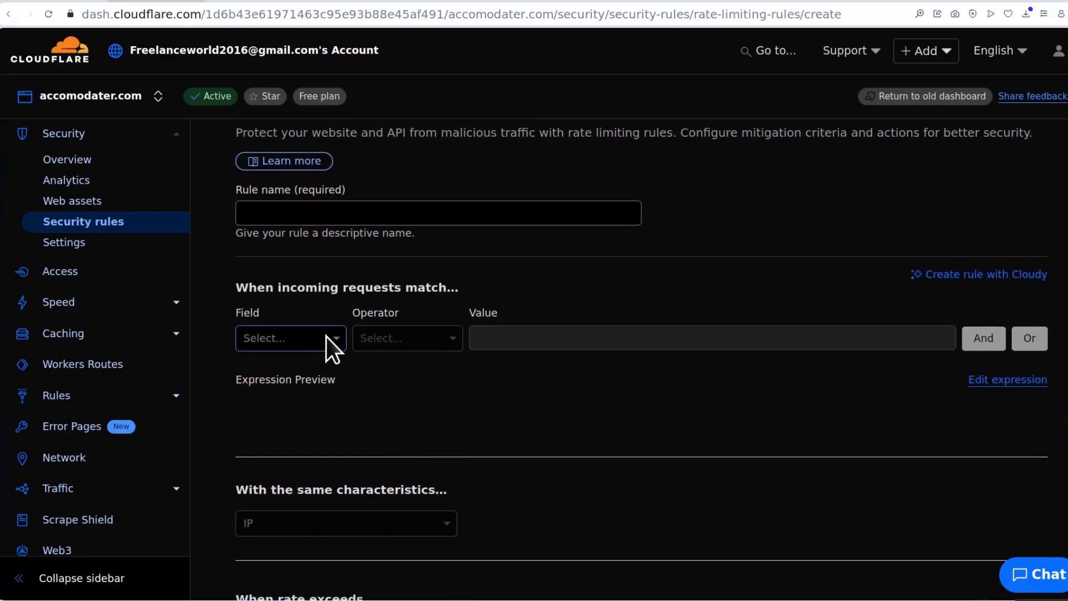
click(304, 209)
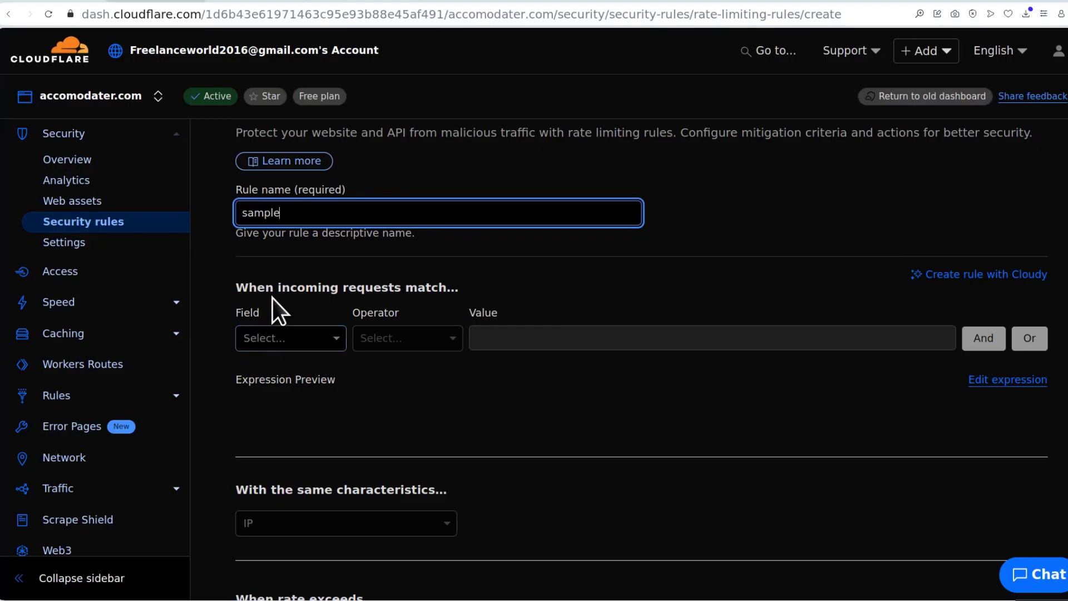
Make the rule match URI Path with wildcard value /wp-content/*.
click(331, 342)
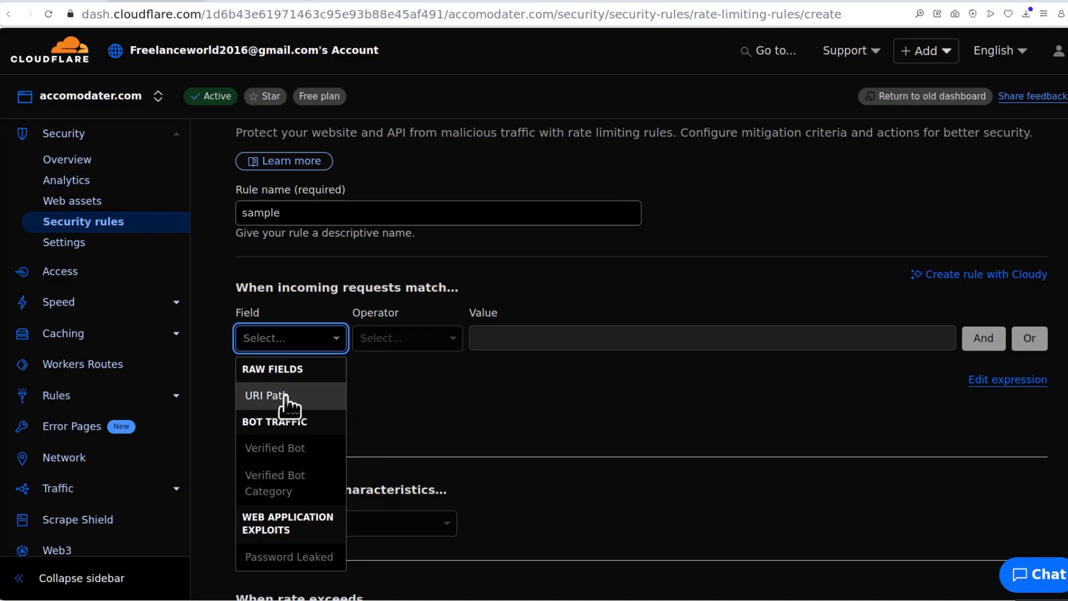
click(285, 396)
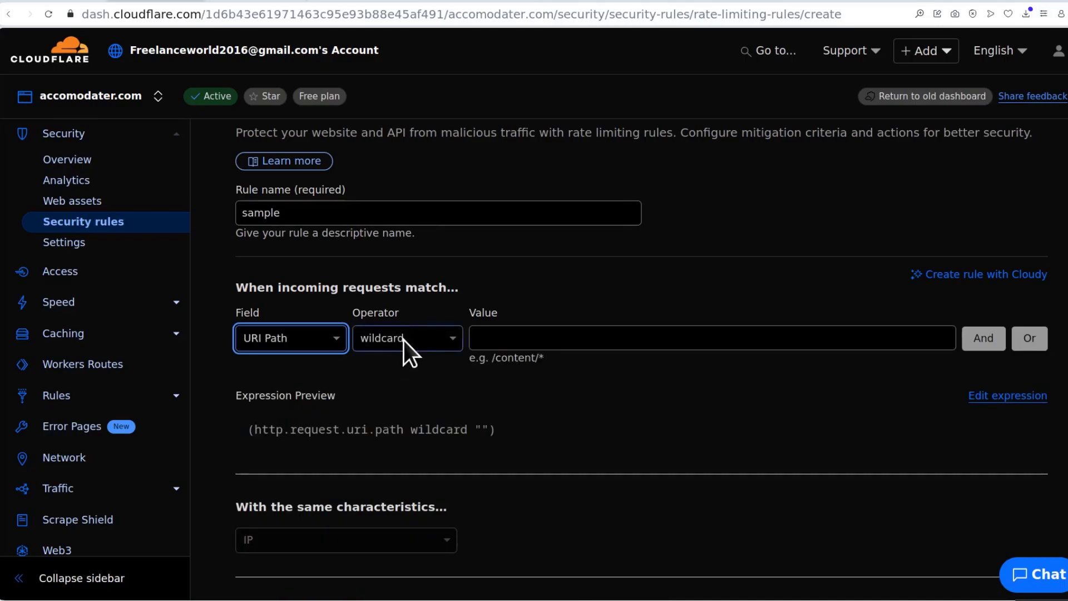
click(505, 336)
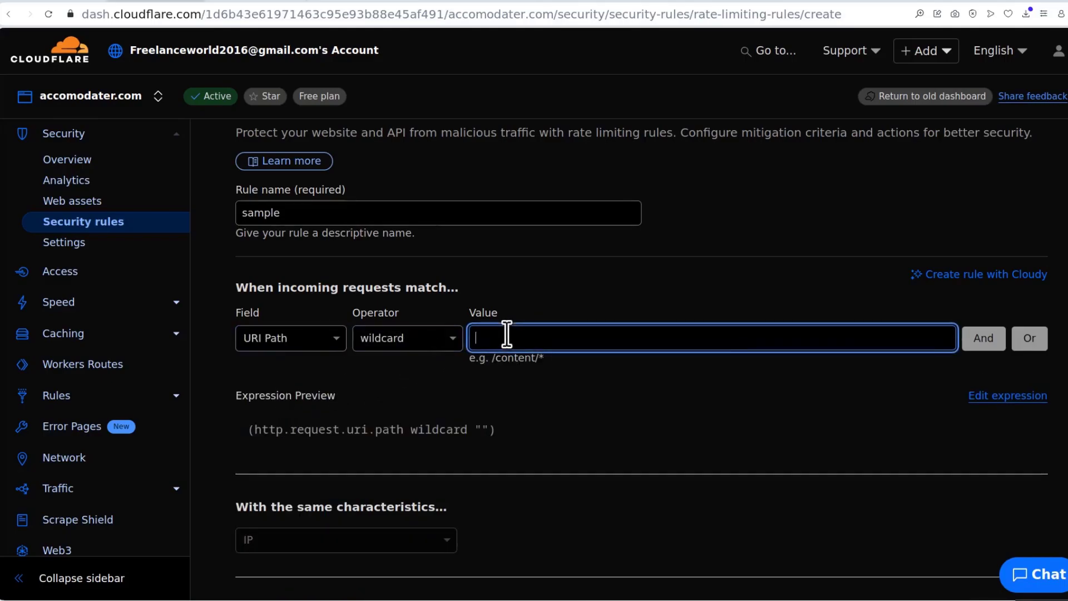
text(/wp-content)
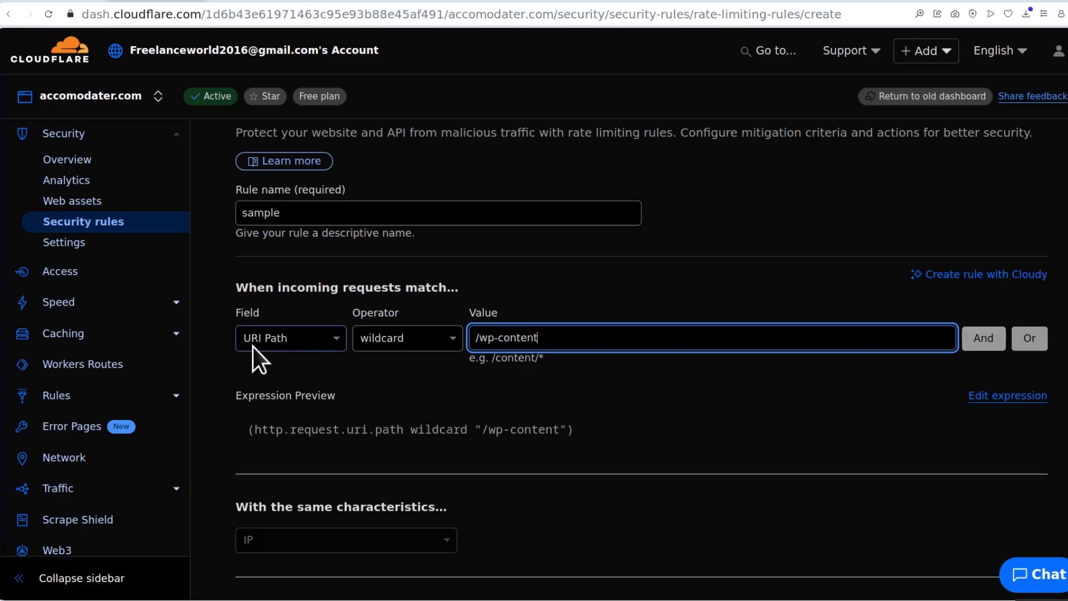
click(318, 340)
click(465, 398)
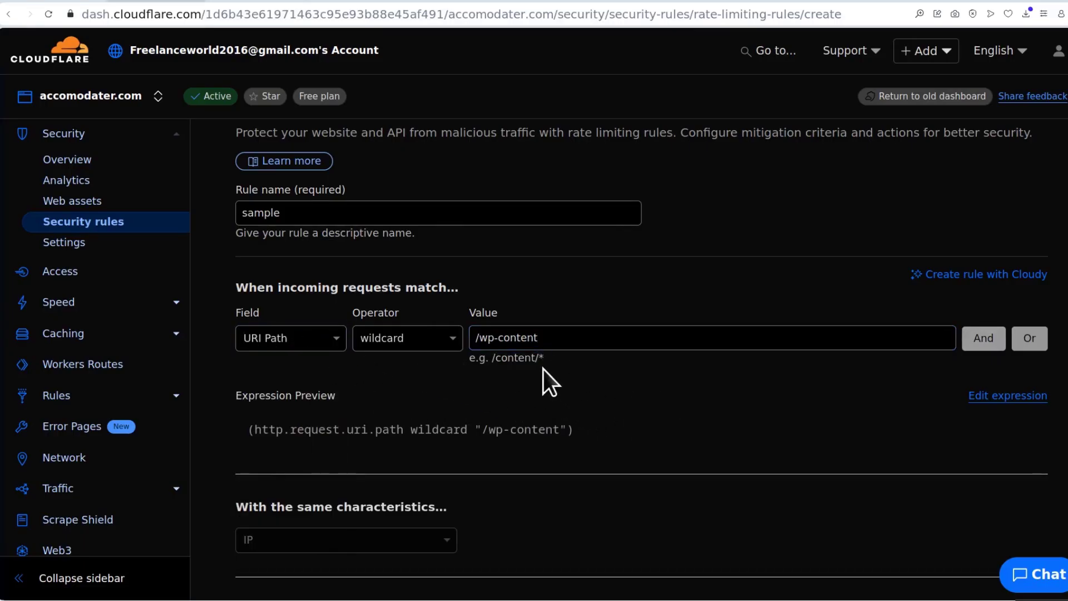
click(565, 338)
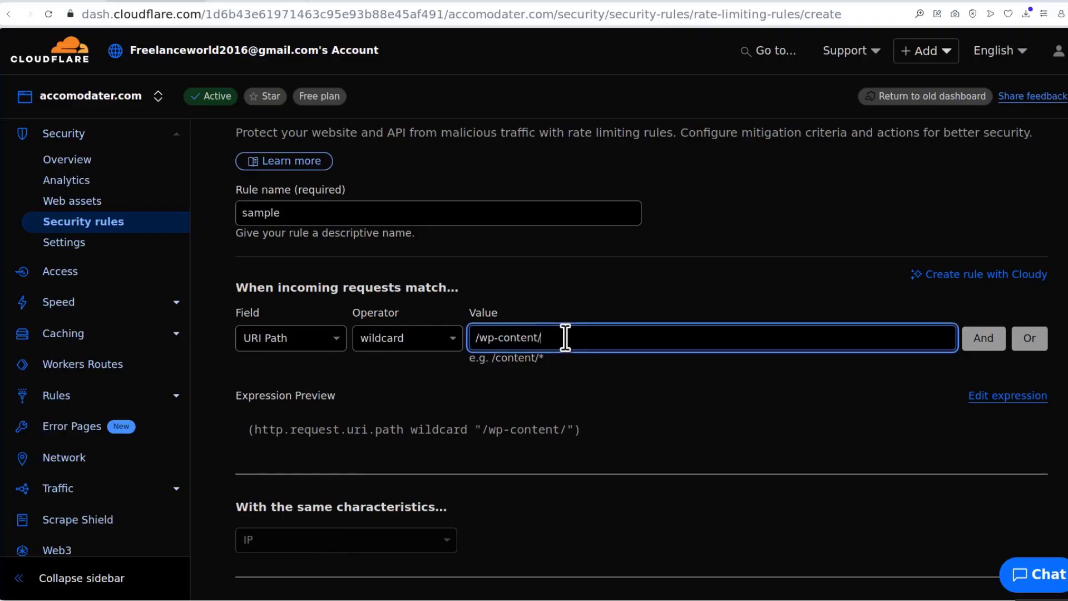
scroll(478, 370, down, 6)
scroll(310, 423, up, 1)
Set the rate threshold to 1000 requests per 10-second period.
click(305, 378)
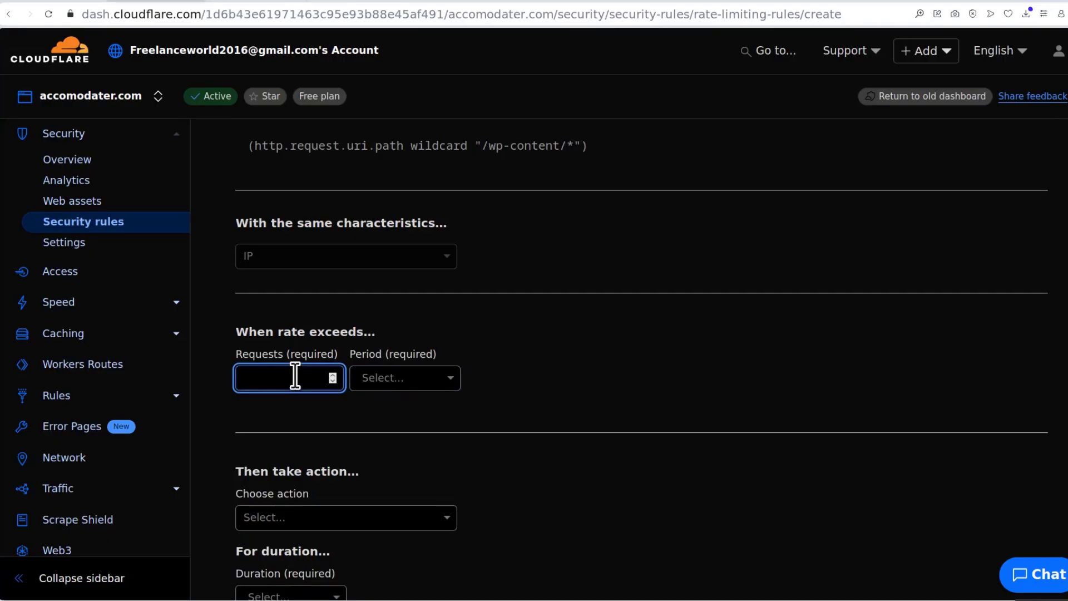
text(100)
scroll(594, 371, up, 5)
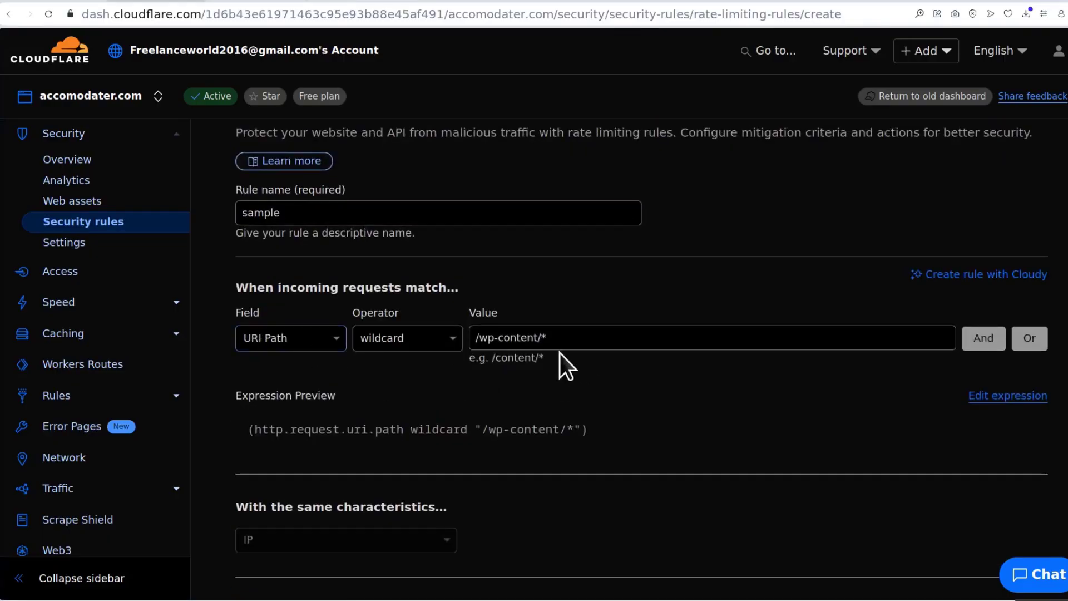
scroll(463, 415, down, 6)
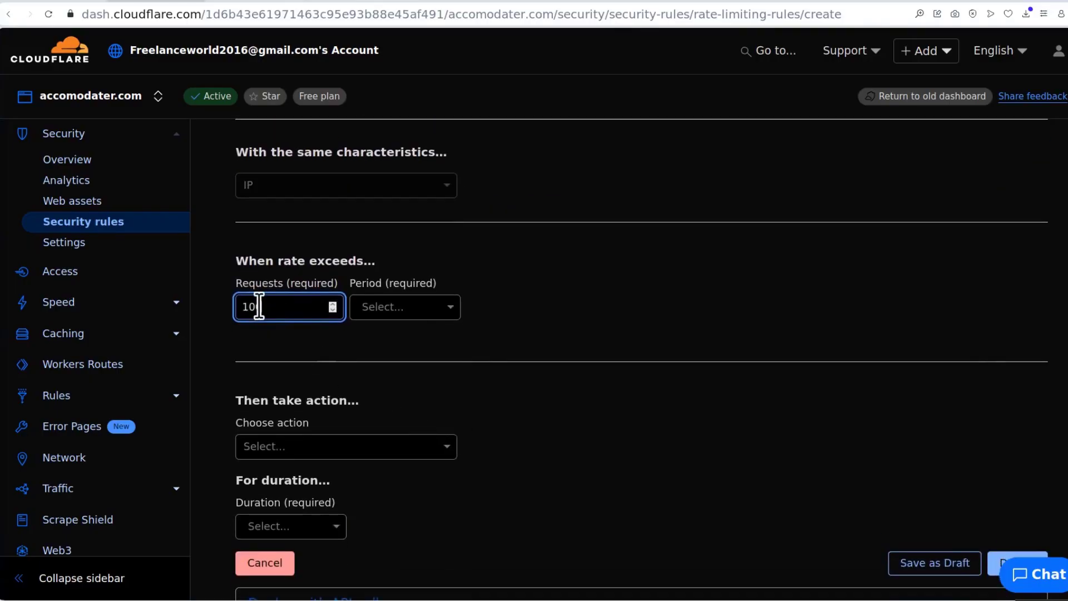
click(406, 309)
click(400, 341)
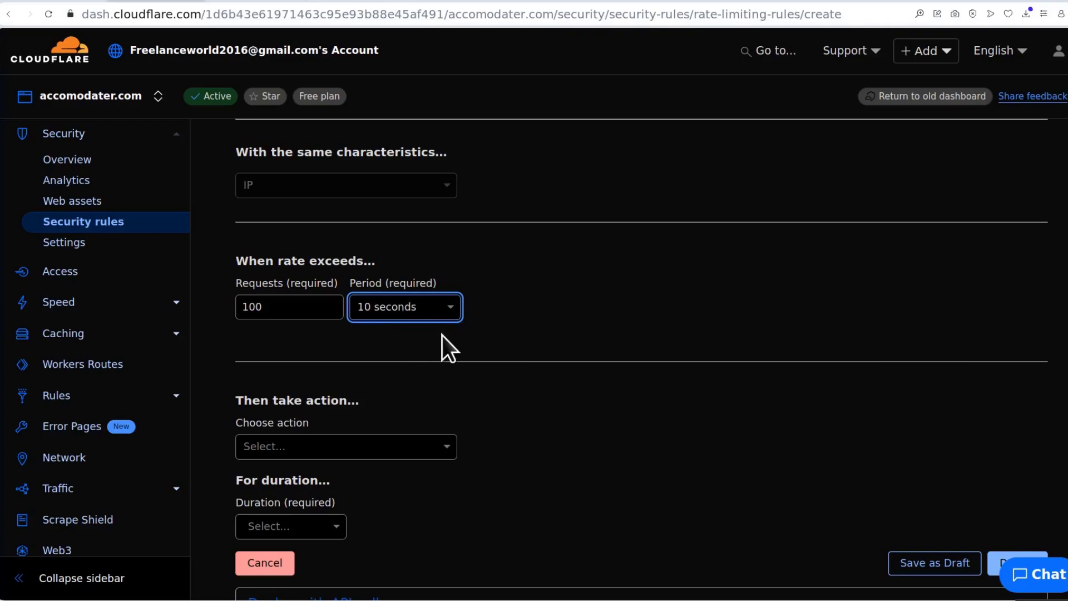
click(281, 305)
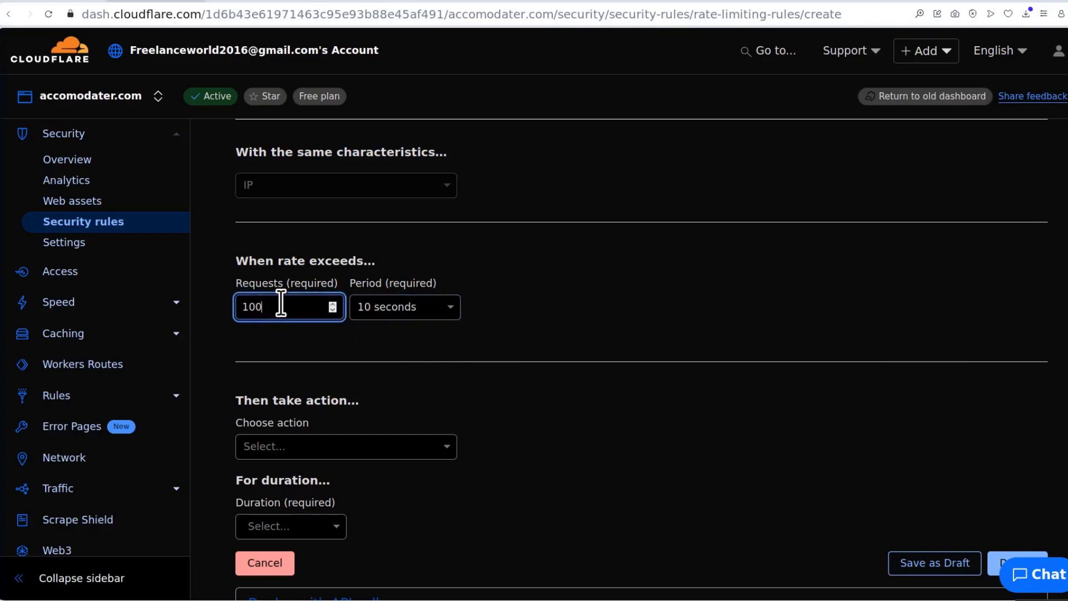
key(BackSpace)
text(0)
scroll(510, 402, down, 3)
Set the action to Block for a 10-second duration and deploy the rule.
click(277, 275)
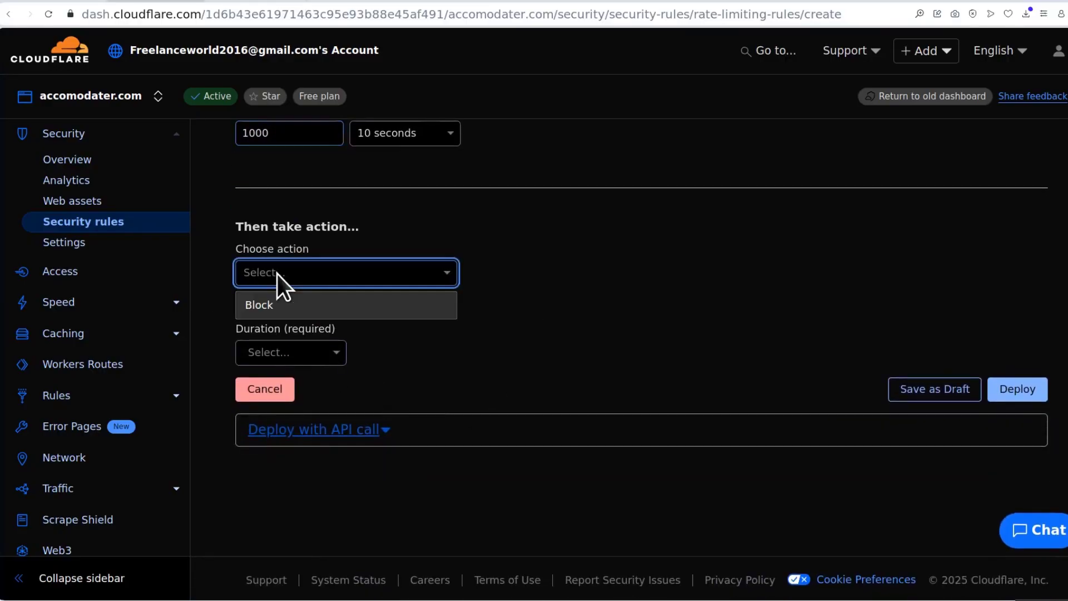
click(280, 309)
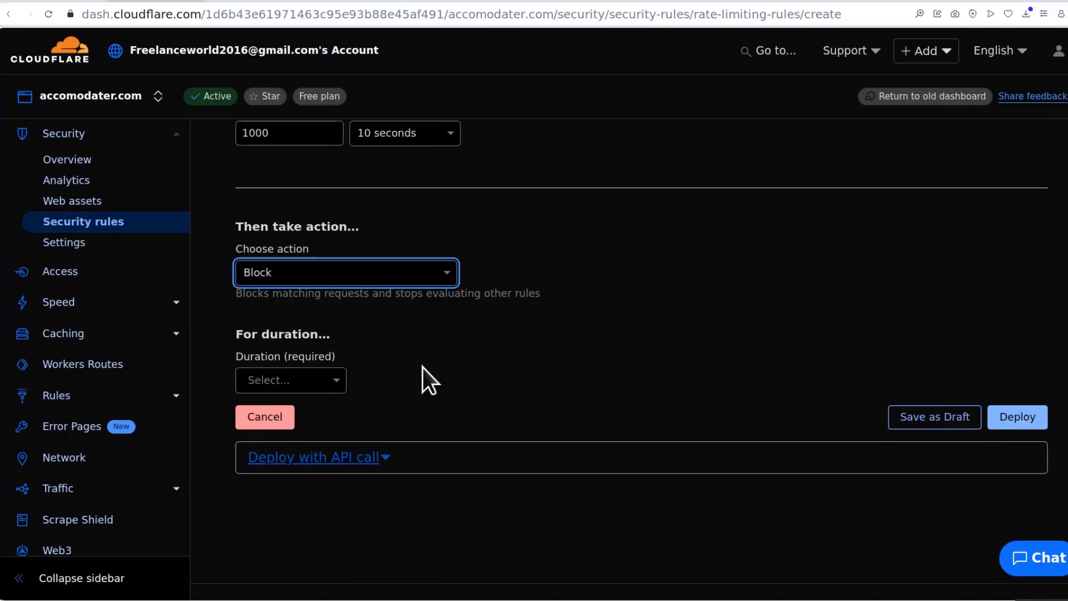
click(303, 380)
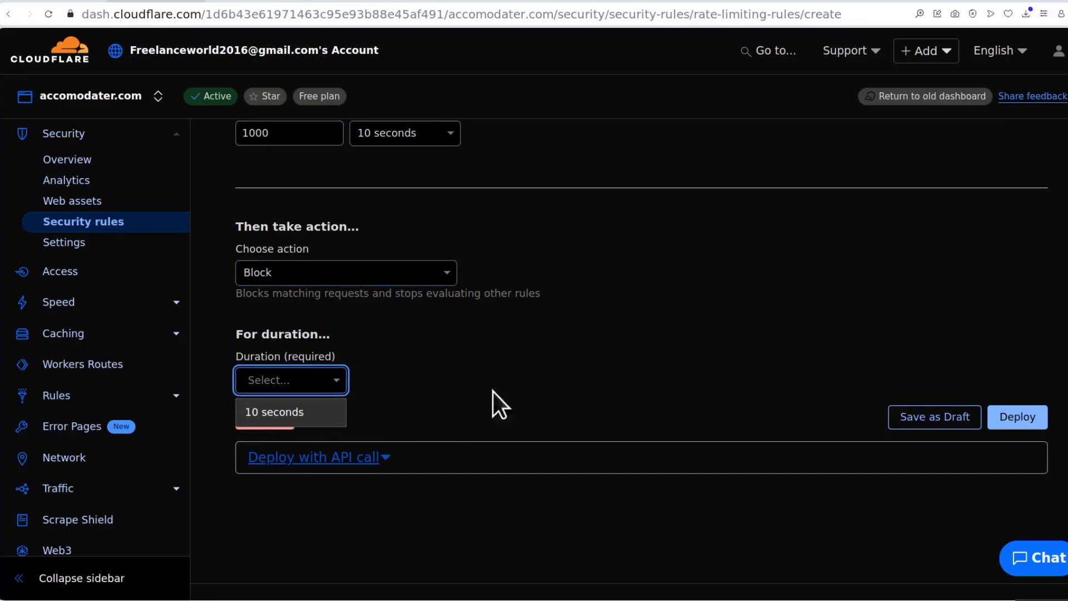
click(287, 414)
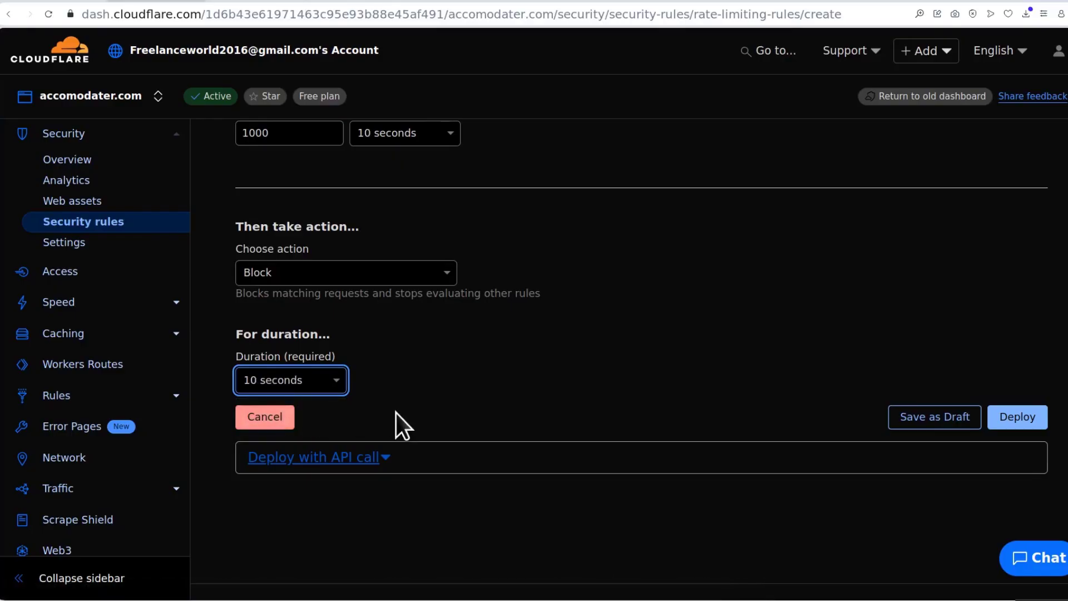
scroll(494, 395, up, 3)
scroll(448, 377, down, 3)
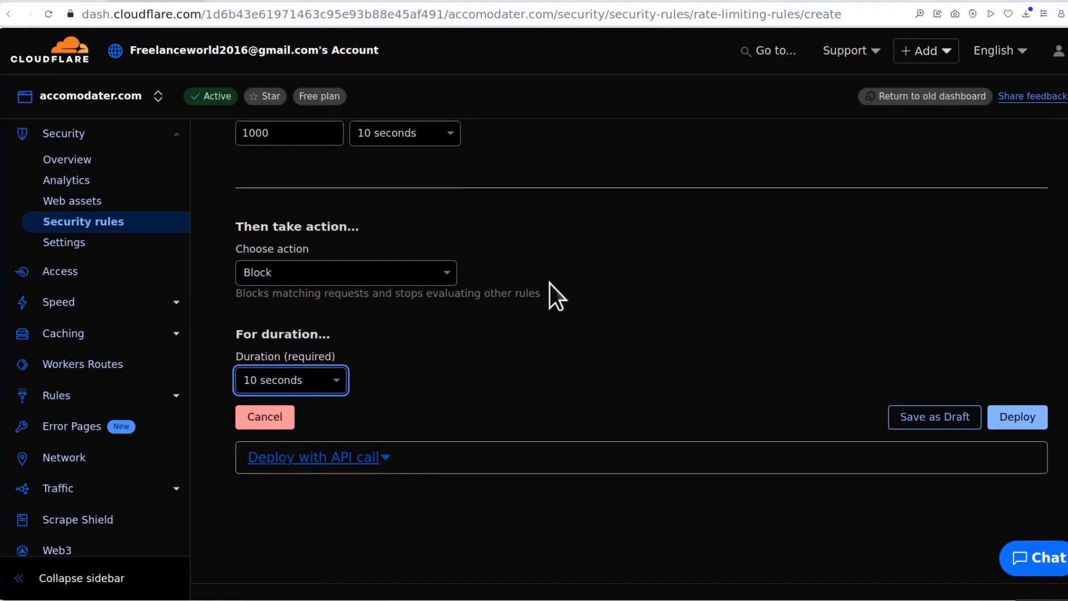
scroll(417, 389, up, 7)
scroll(576, 434, down, 1)
scroll(521, 462, down, 5)
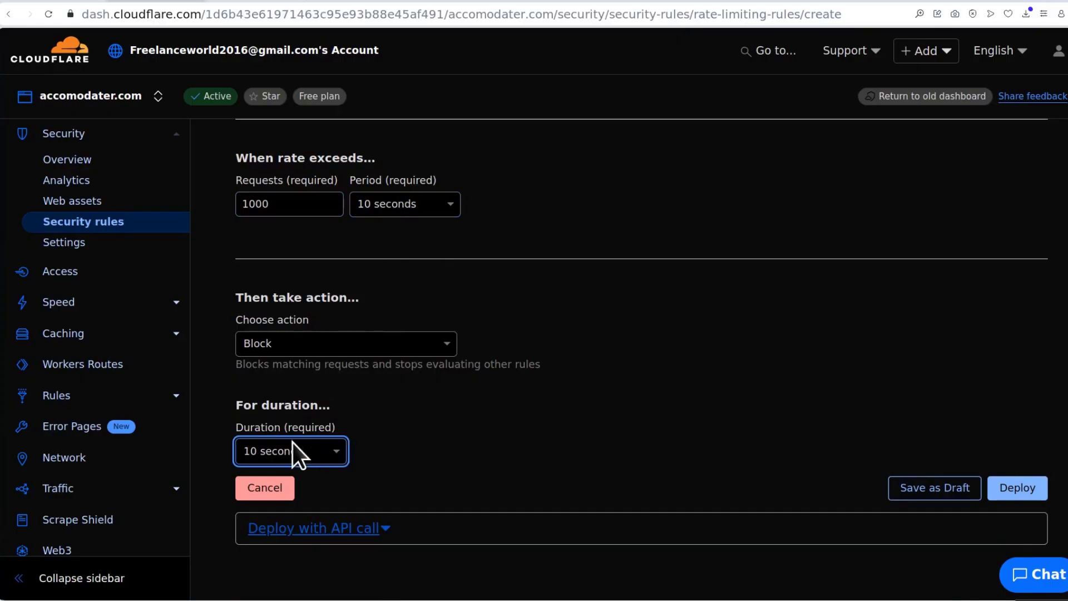
scroll(576, 479, down, 2)
click(1018, 391)
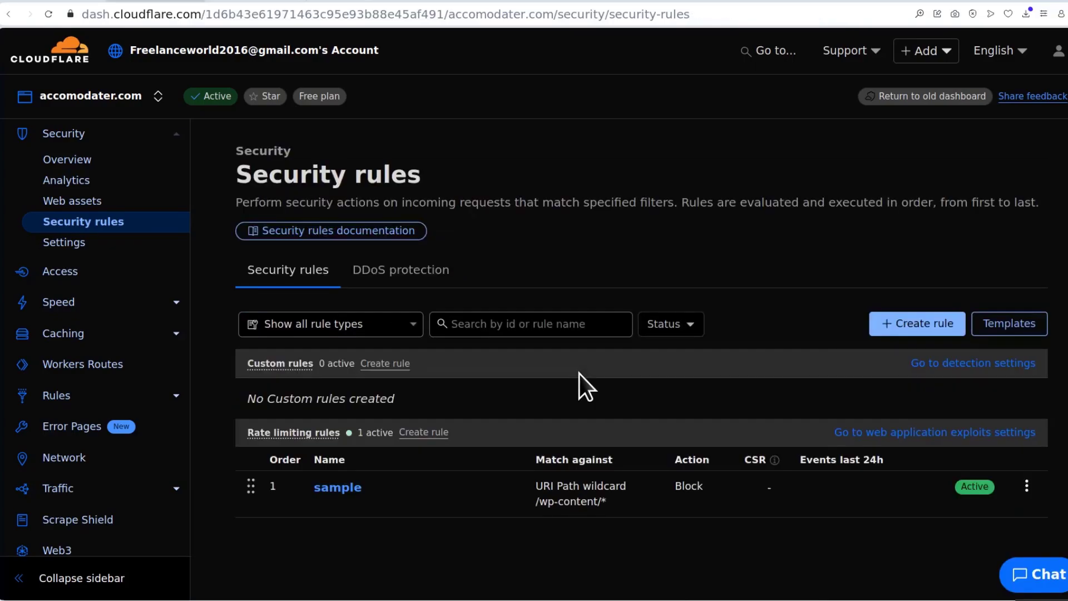
scroll(558, 500, down, 2)
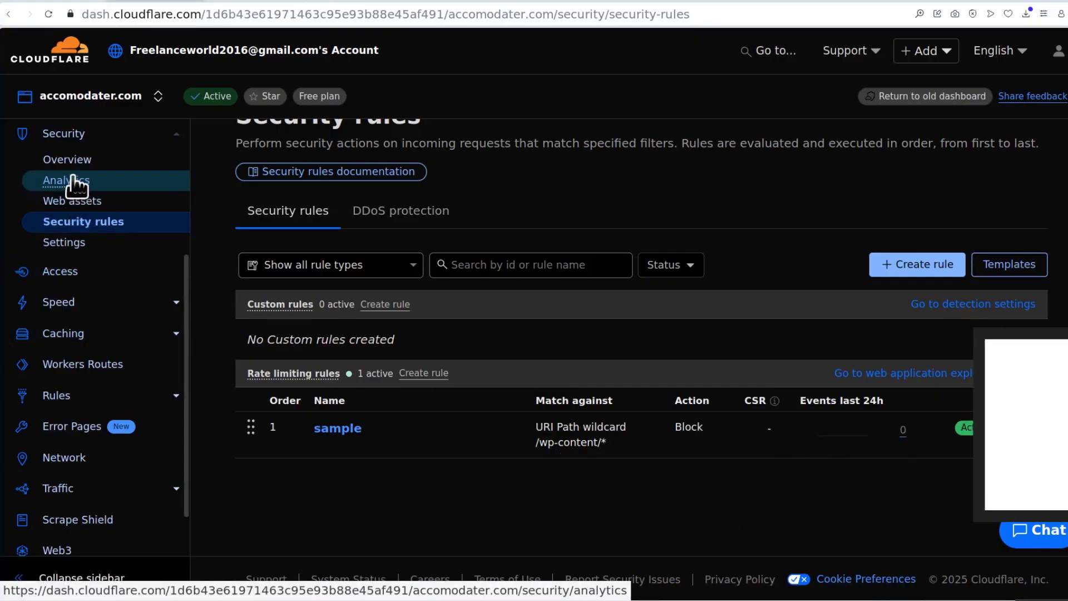
scroll(111, 334, up, 4)
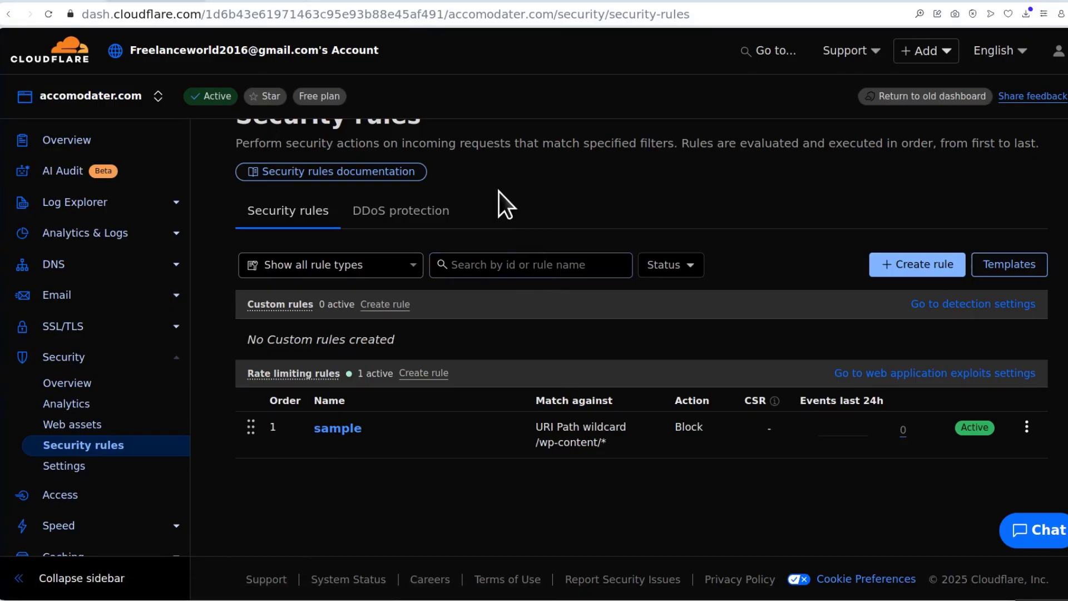
Search Register Domains for tyresterd.com to check its availability.
click(221, 56)
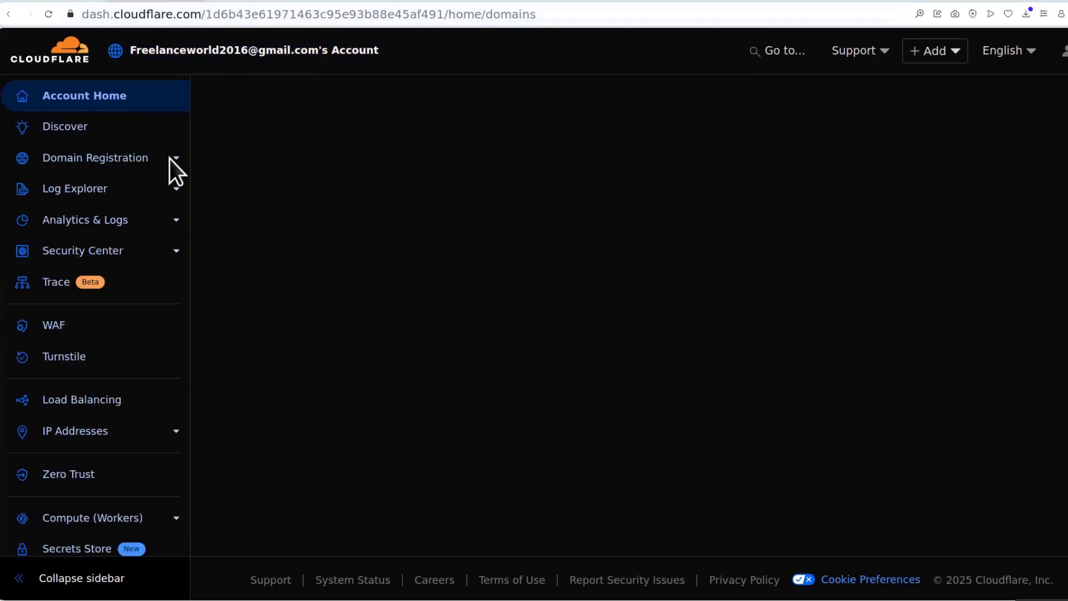
click(83, 158)
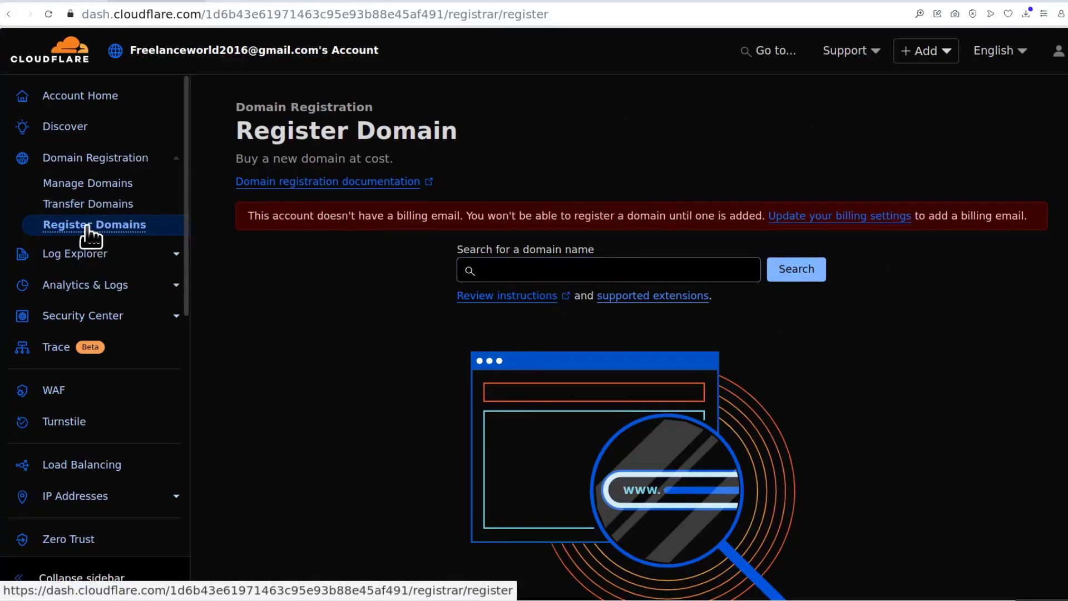
click(533, 264)
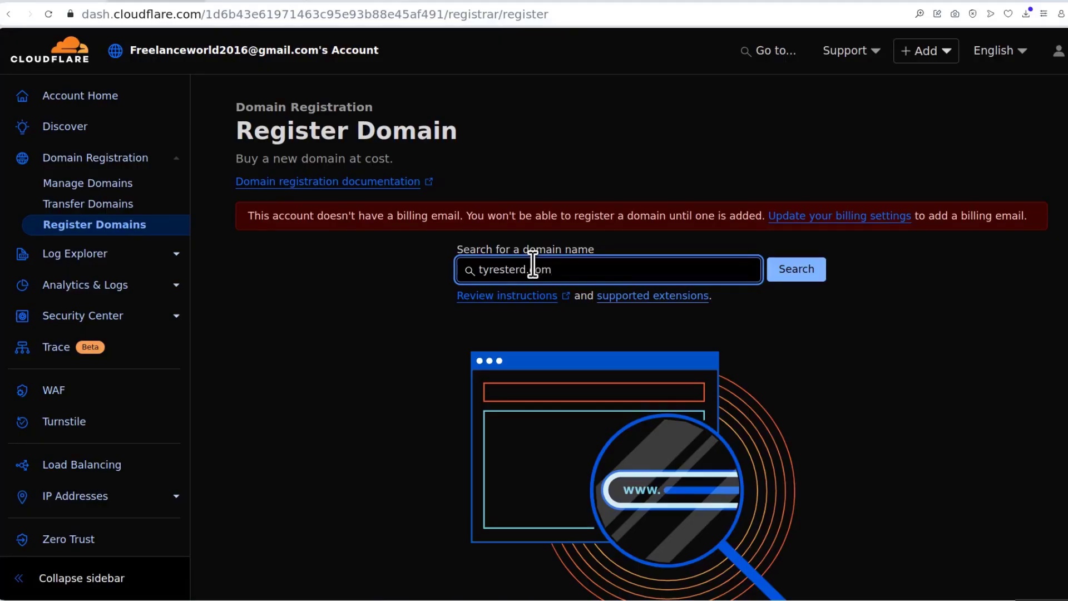
click(807, 273)
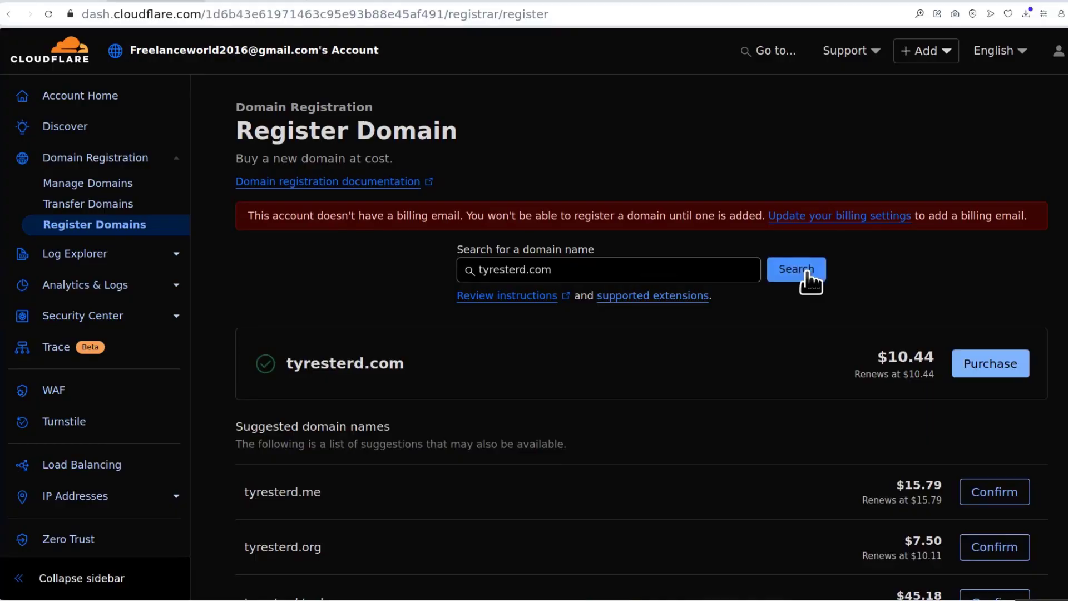
drag(307, 363, 560, 384)
click(562, 390)
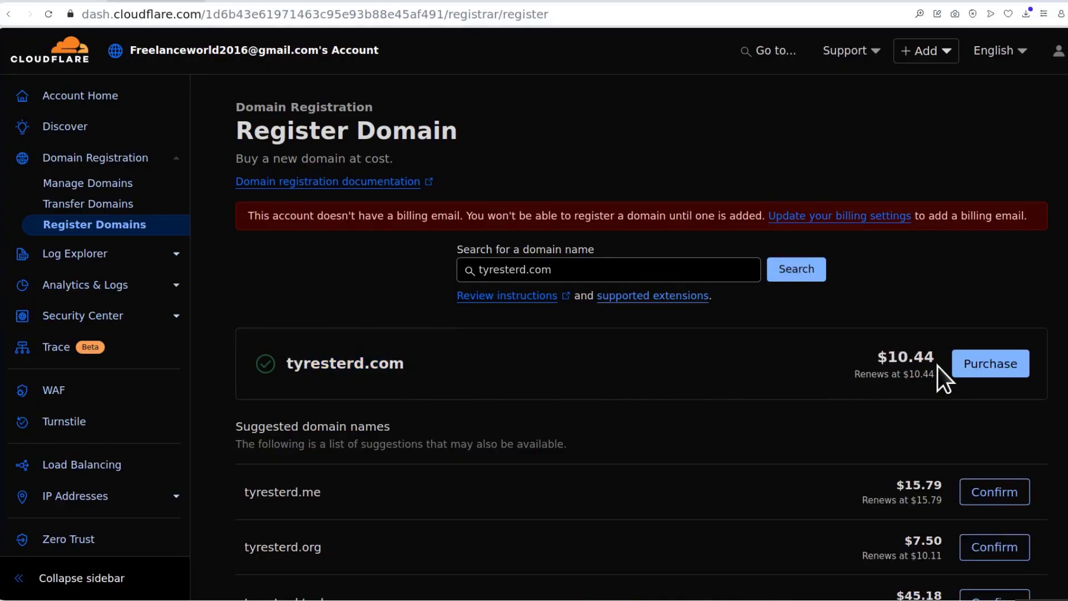
Start purchasing tyresterd.com with the 1-year term at $10.44 and review the checkout.
click(990, 372)
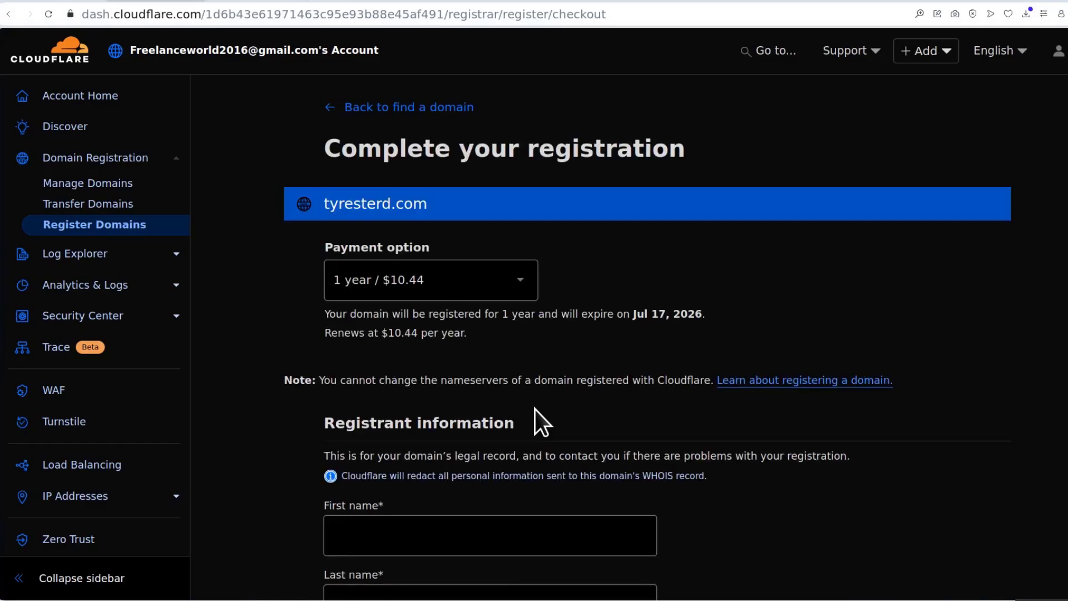
click(426, 279)
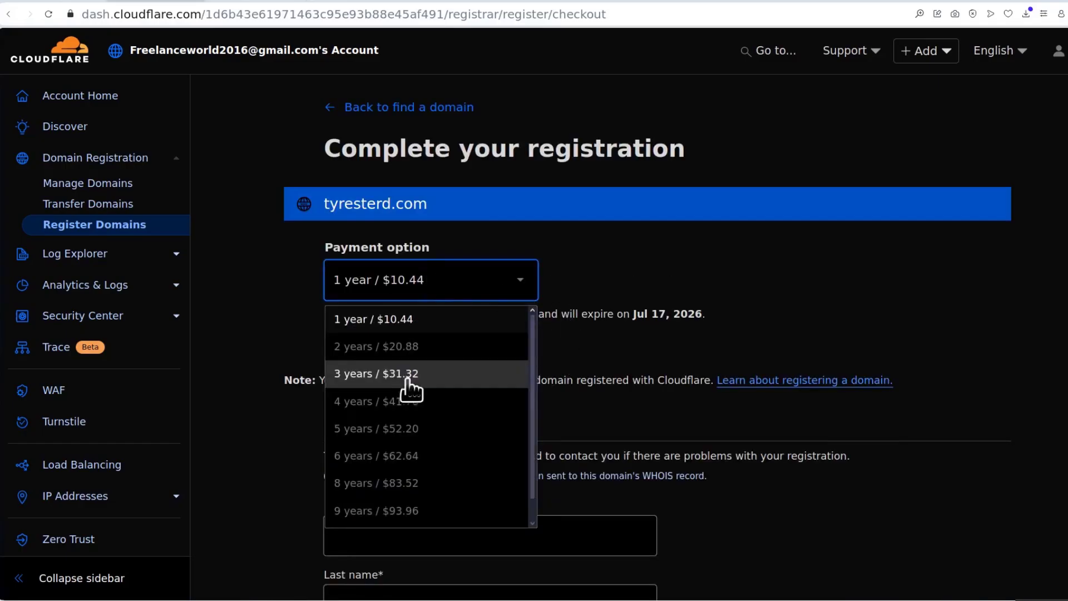
click(761, 345)
scroll(390, 384, down, 4)
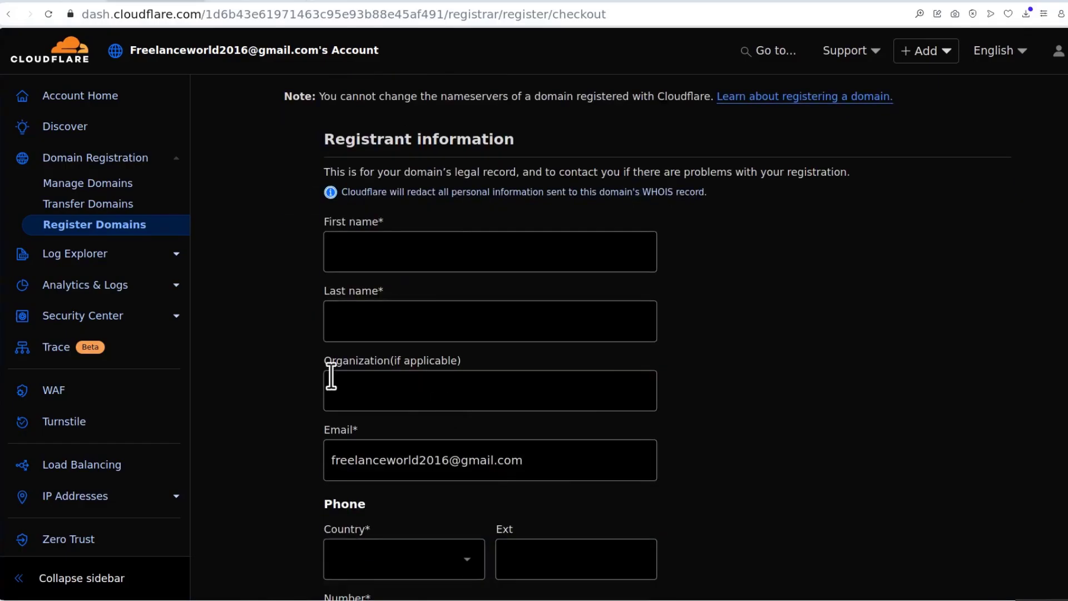
scroll(440, 423, down, 5)
scroll(453, 390, down, 8)
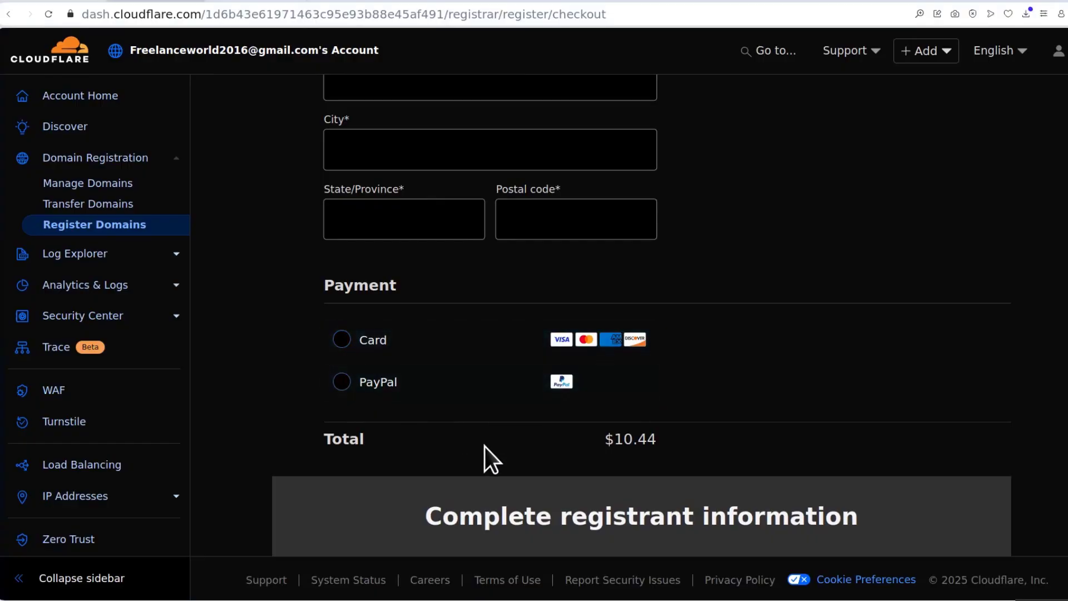
scroll(495, 406, up, 15)
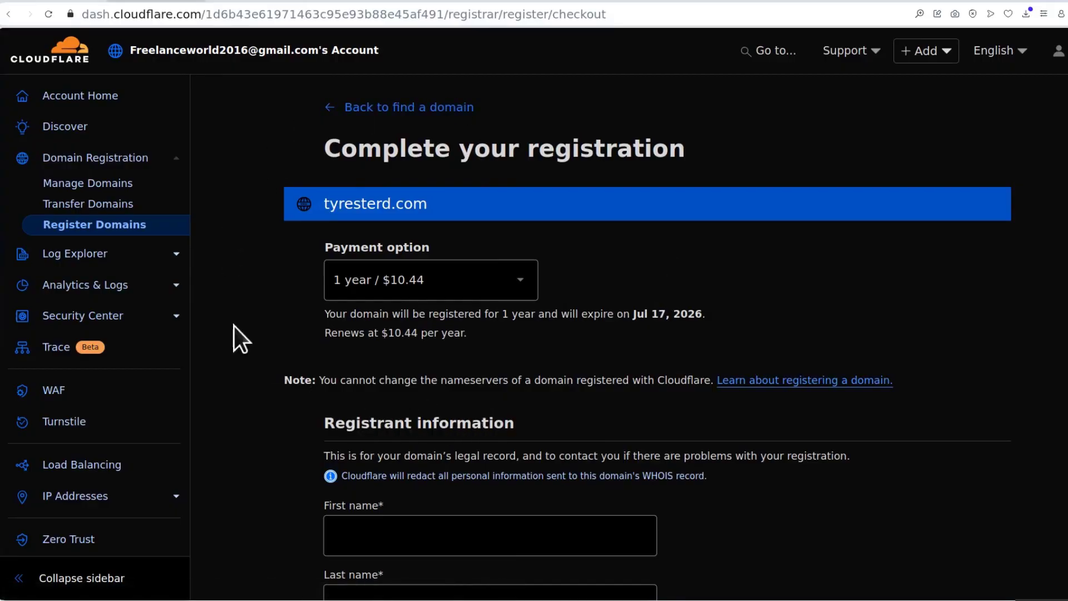
Open Transfer Domains and highlight why accomodater.com and rwahowa.com cannot be transferred.
click(87, 207)
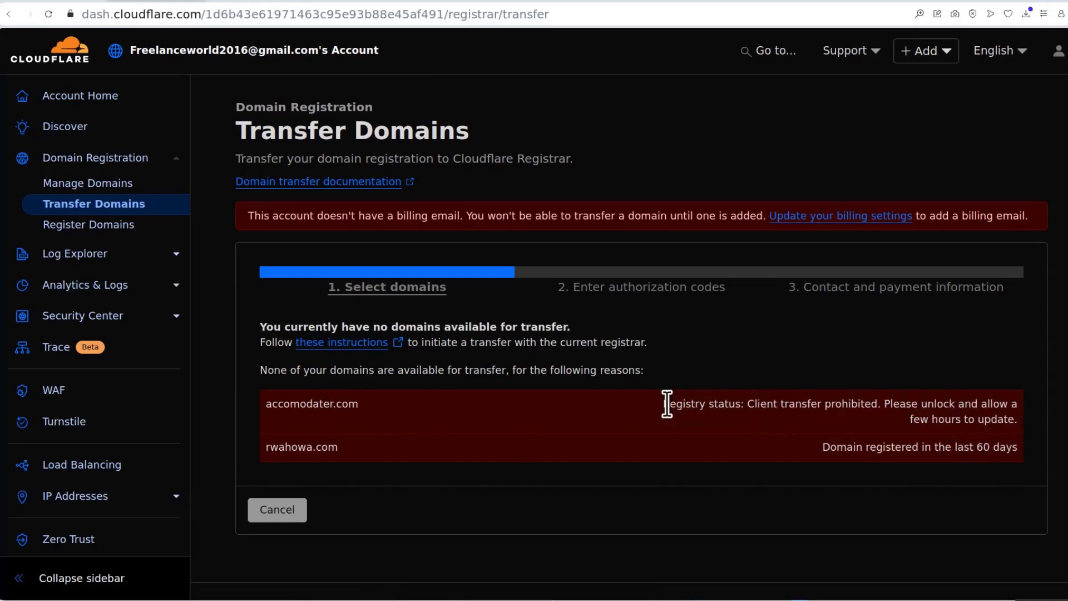
drag(668, 404, 1027, 417)
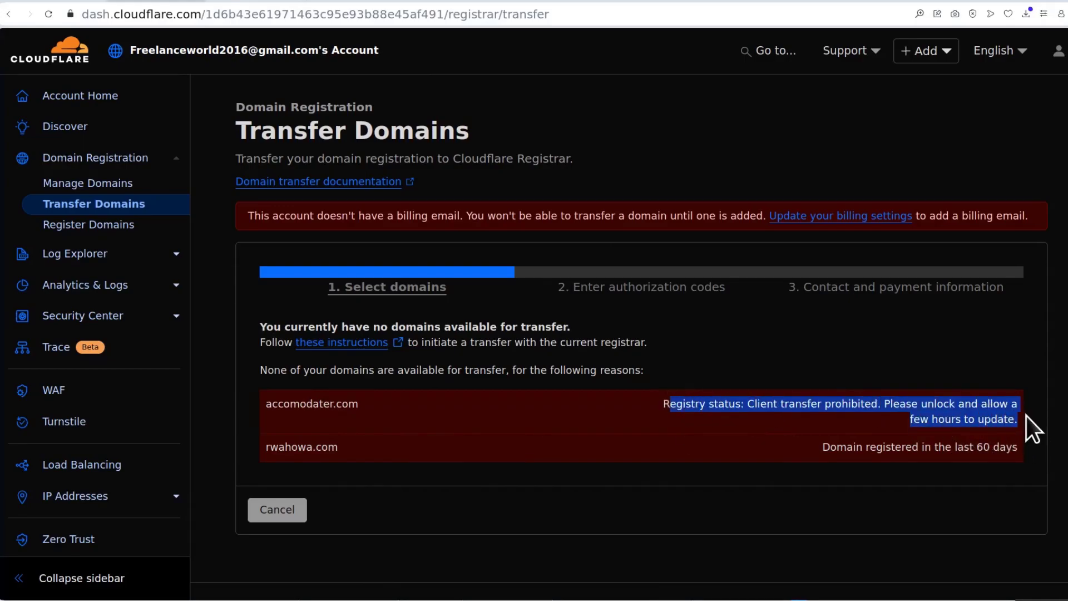
click(546, 500)
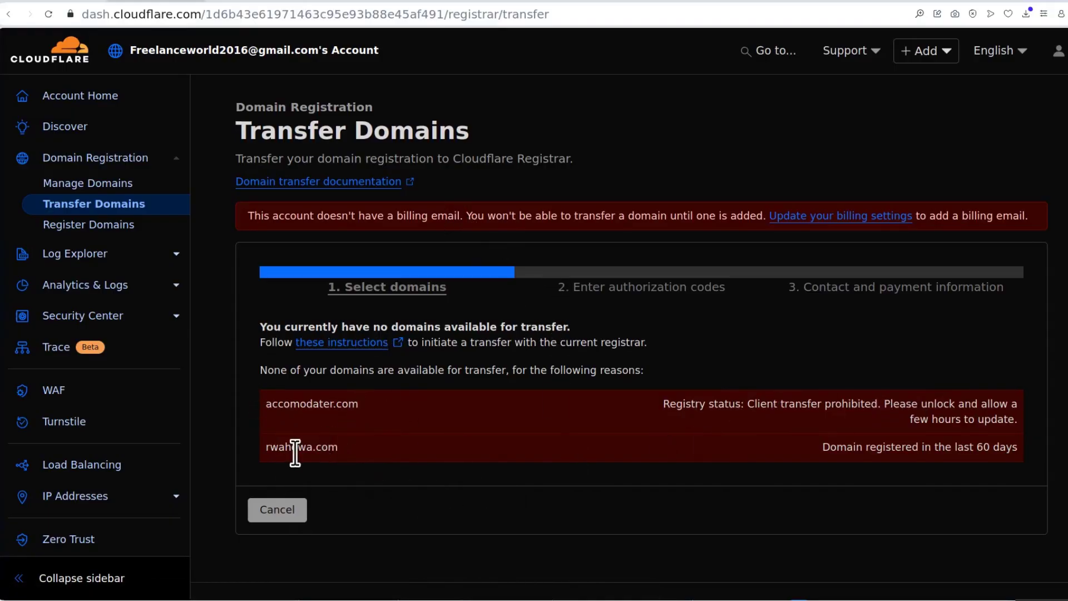
drag(823, 448, 1020, 447)
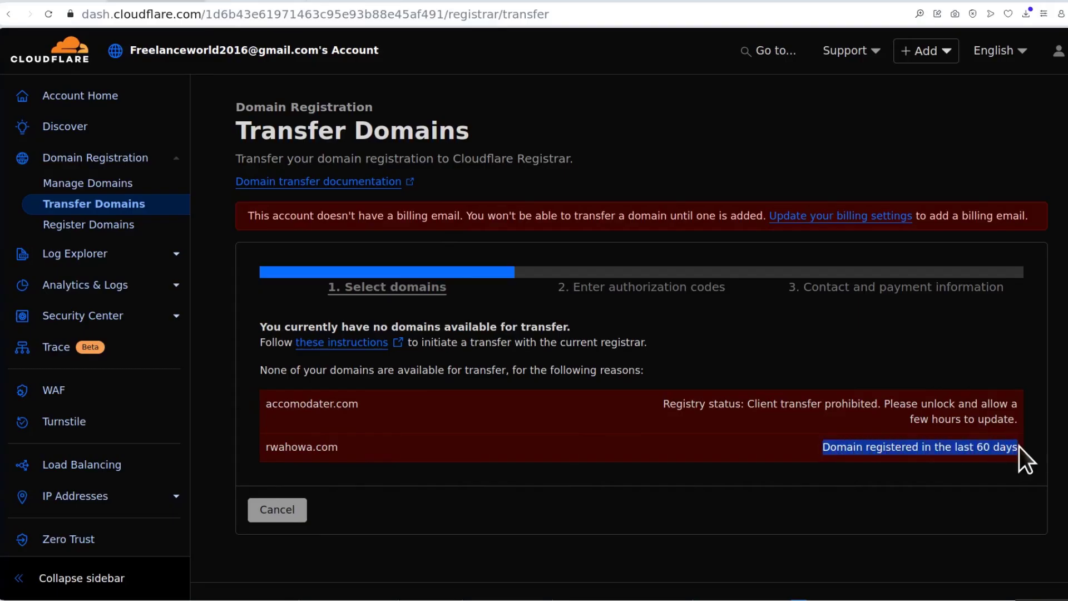
click(437, 499)
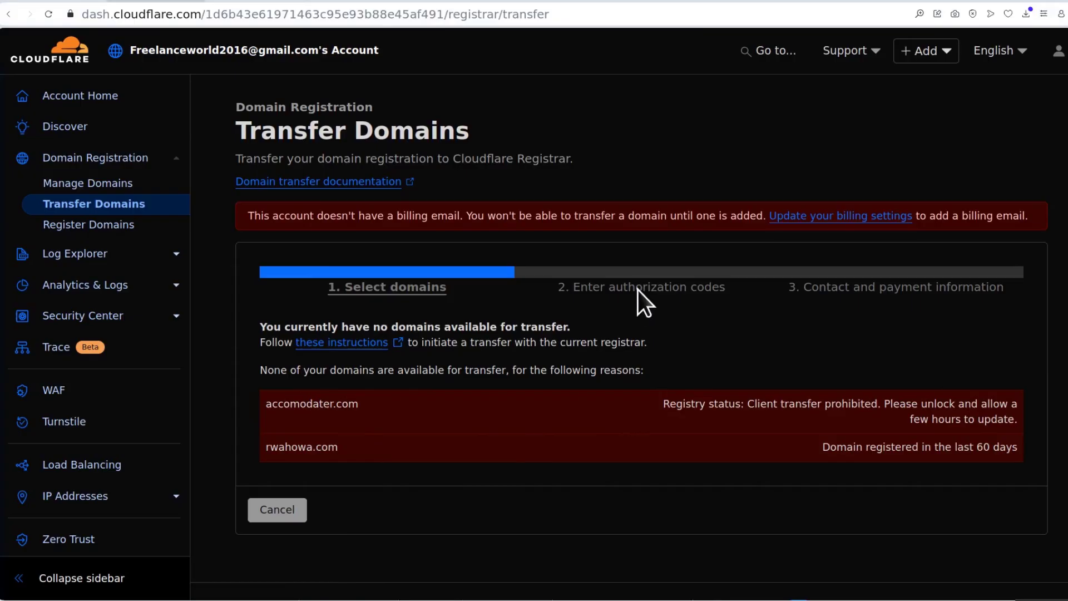
drag(594, 287, 733, 289)
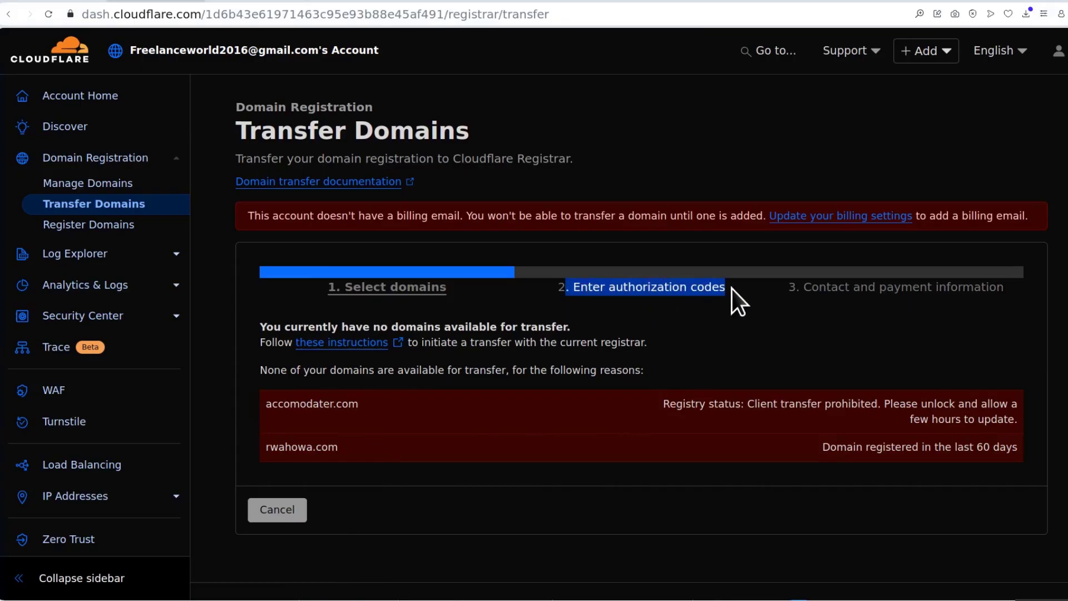
click(674, 338)
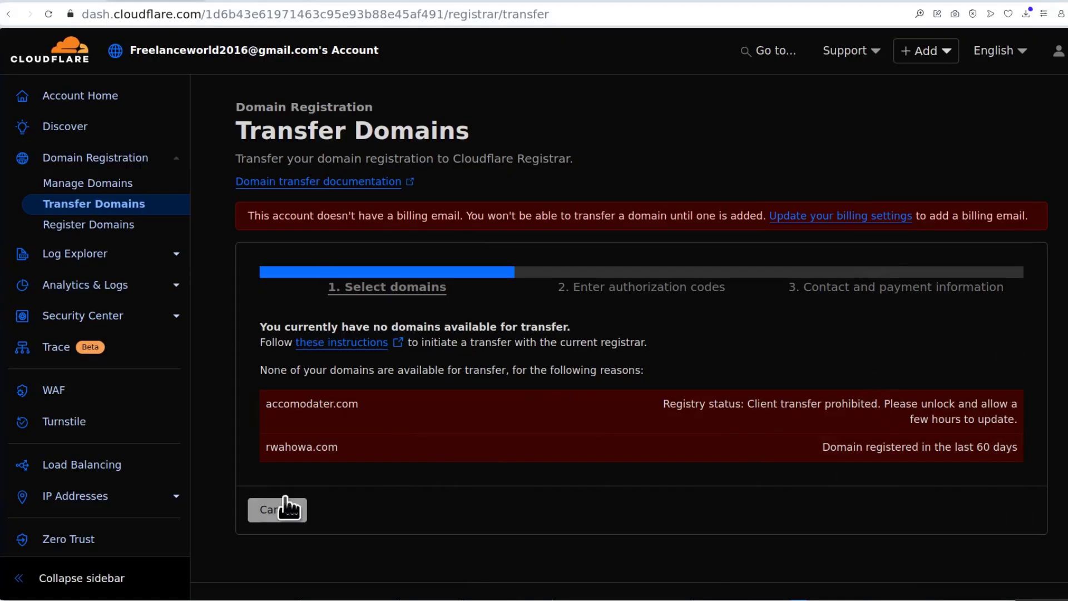
click(87, 184)
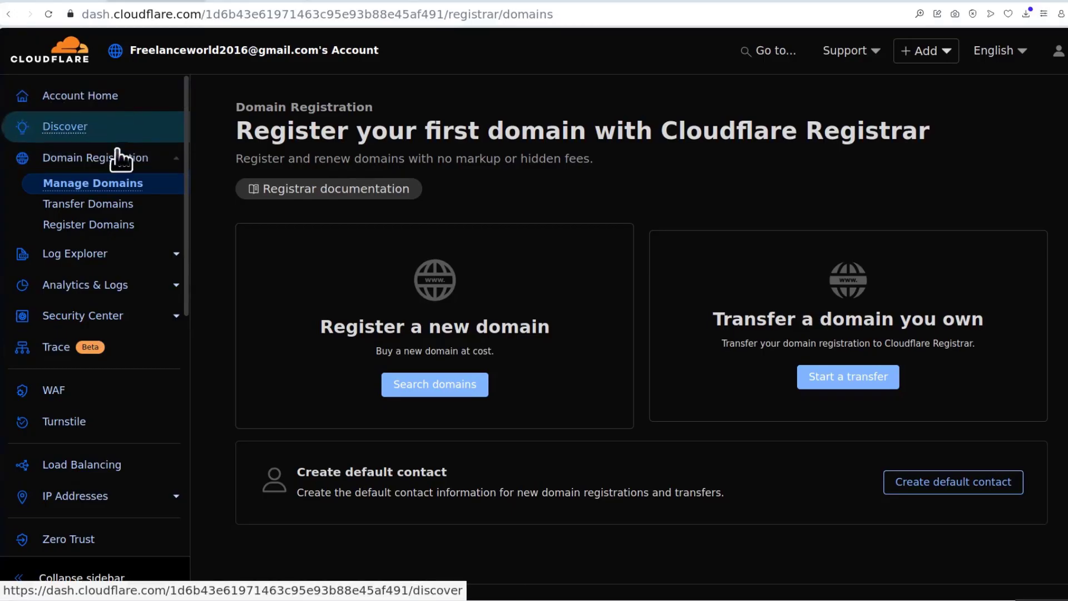
scroll(136, 356, down, 3)
scroll(136, 357, down, 7)
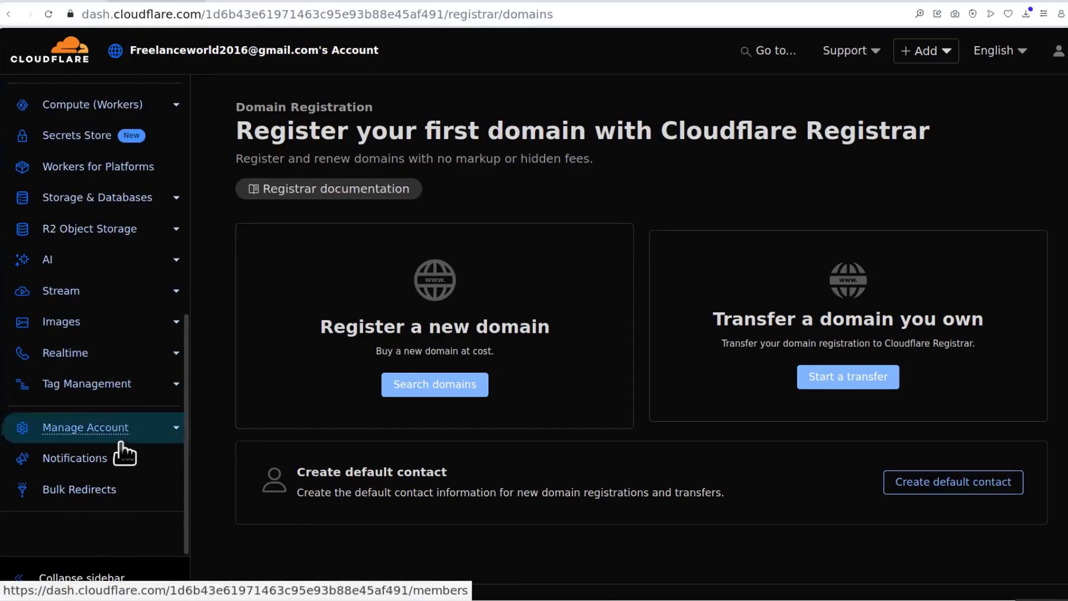
scroll(95, 501, up, 7)
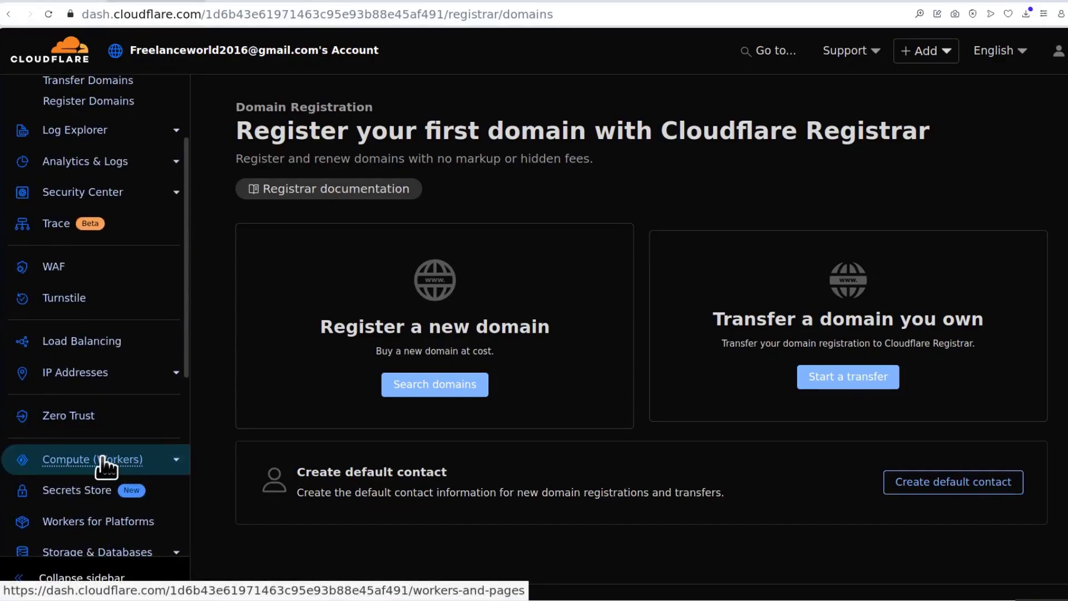
scroll(114, 478, down, 3)
scroll(112, 440, up, 5)
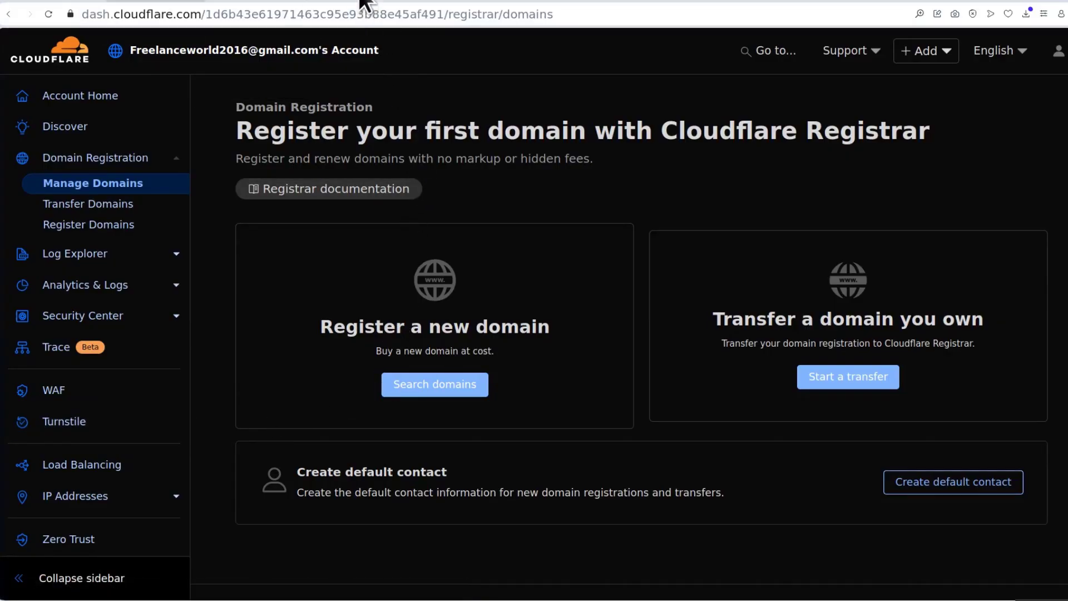
mouse_move(365, 3)
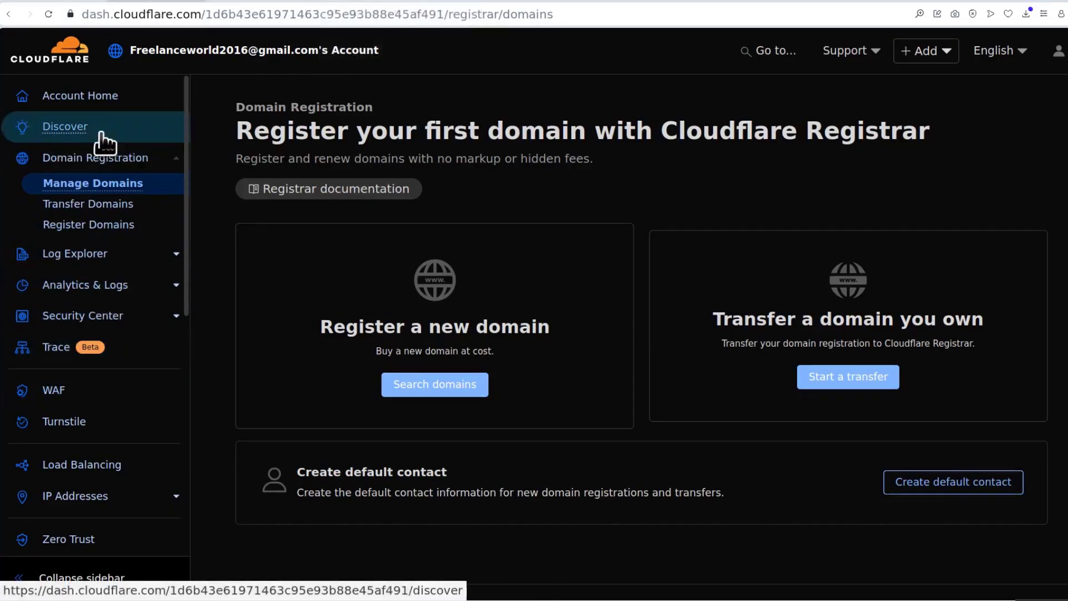
scroll(143, 399, down, 4)
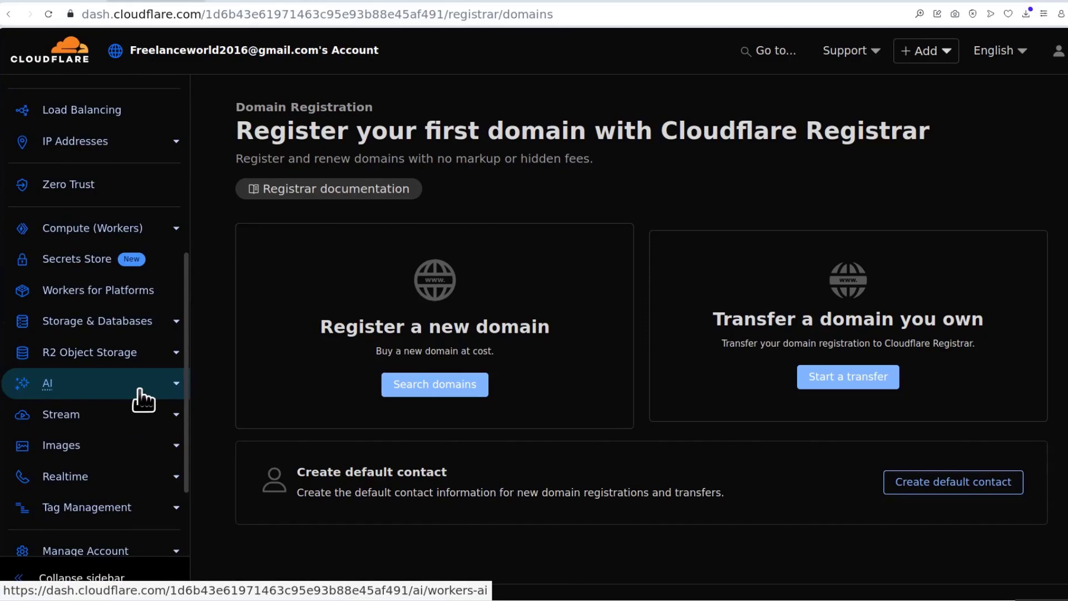
Reload accomodater.com and verify its certificate comes from Cloudflare TLS Issuing ECC CA 1.
click(365, 2)
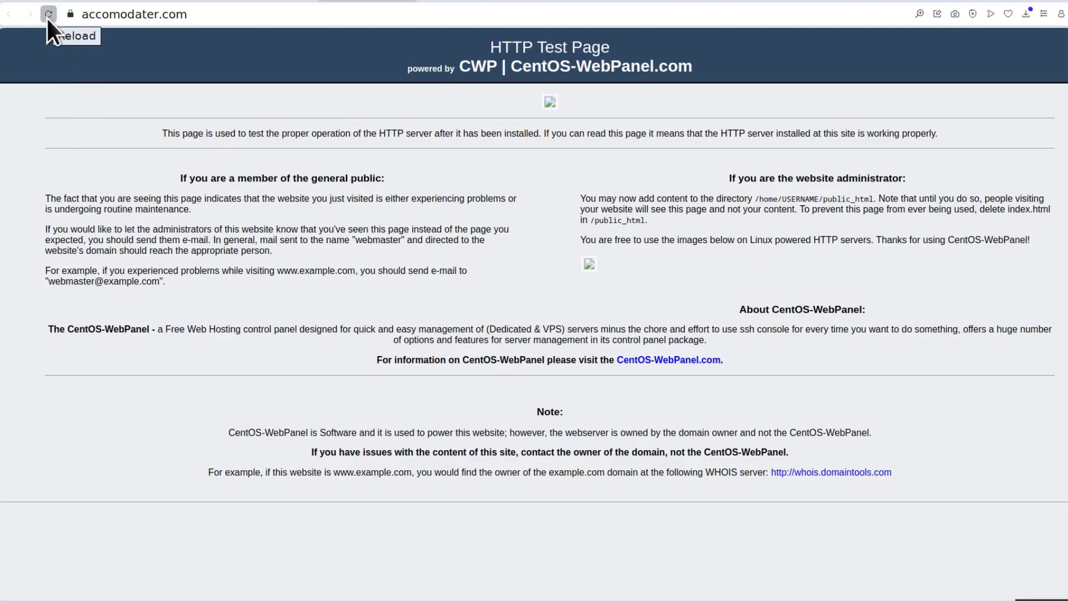
click(48, 19)
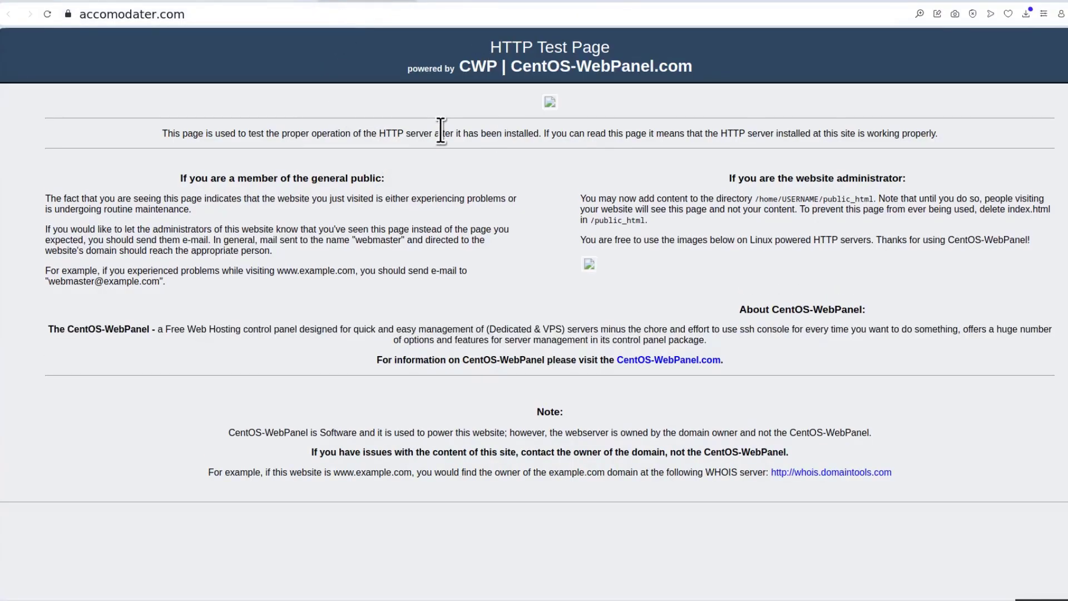
click(67, 14)
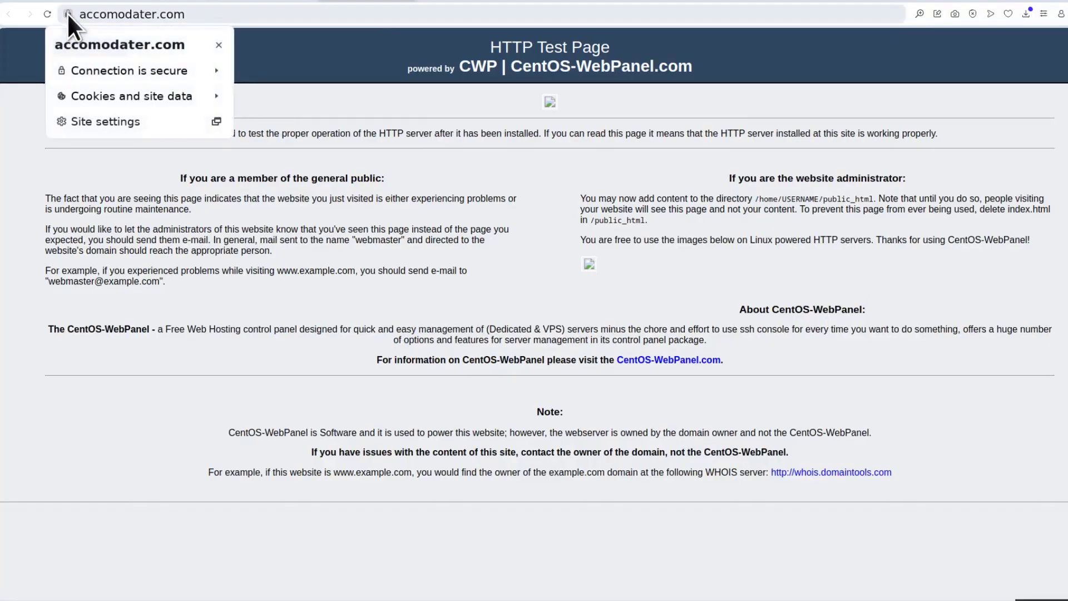
click(146, 72)
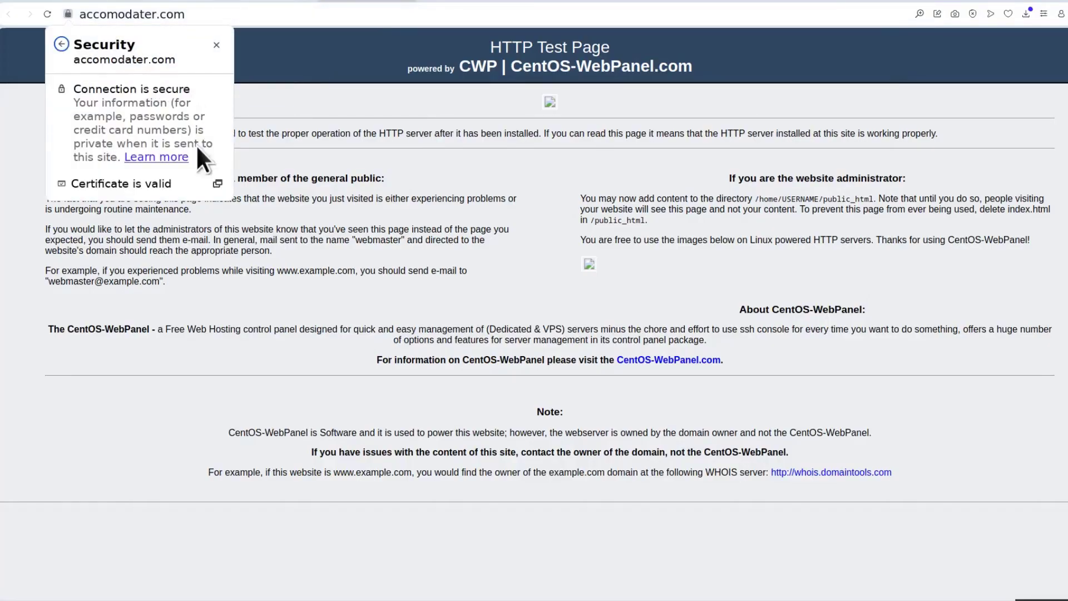
click(125, 183)
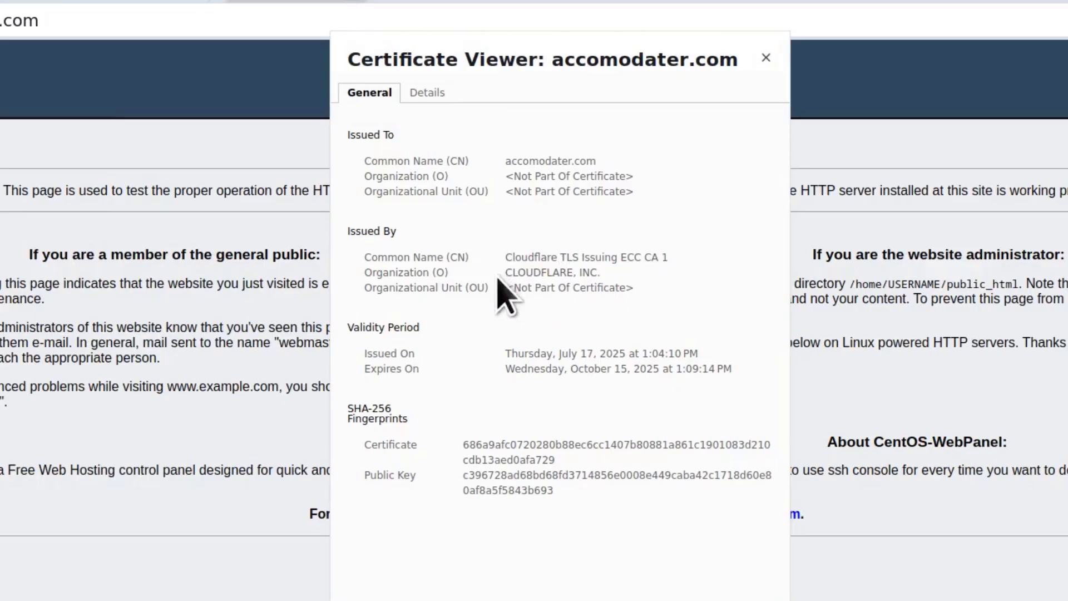
click(767, 58)
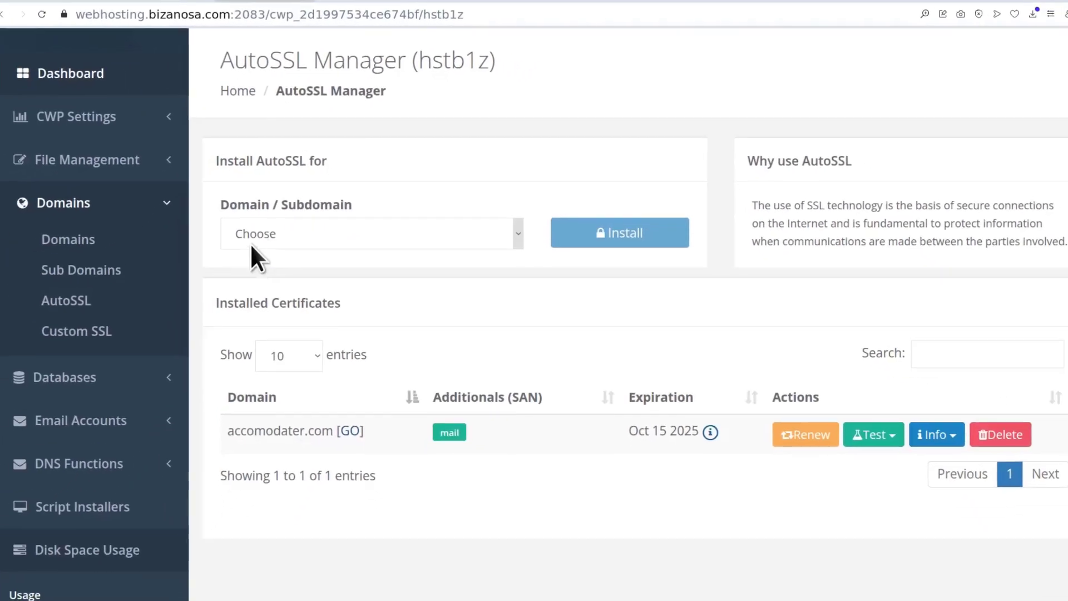
Open Softaculous from Script Installers to reach its empty WordPress Management page.
scroll(148, 393, down, 4)
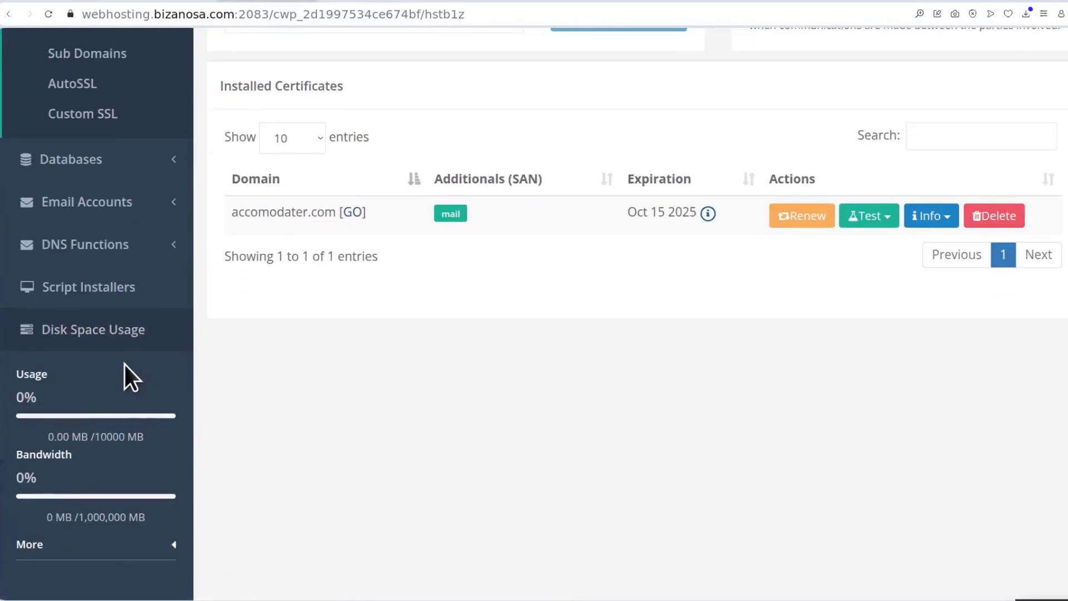
click(73, 297)
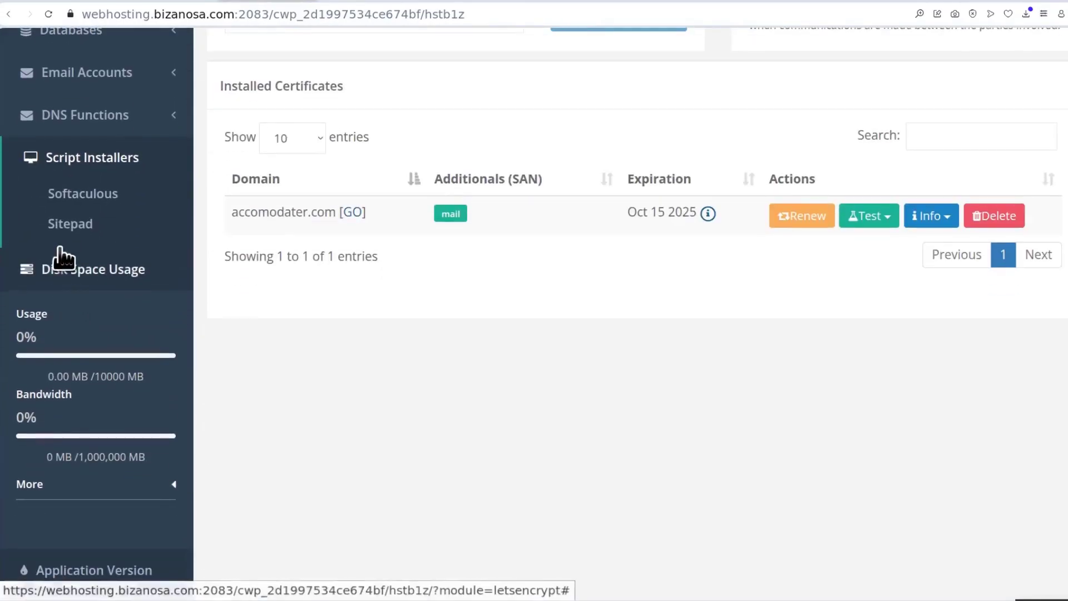
click(75, 194)
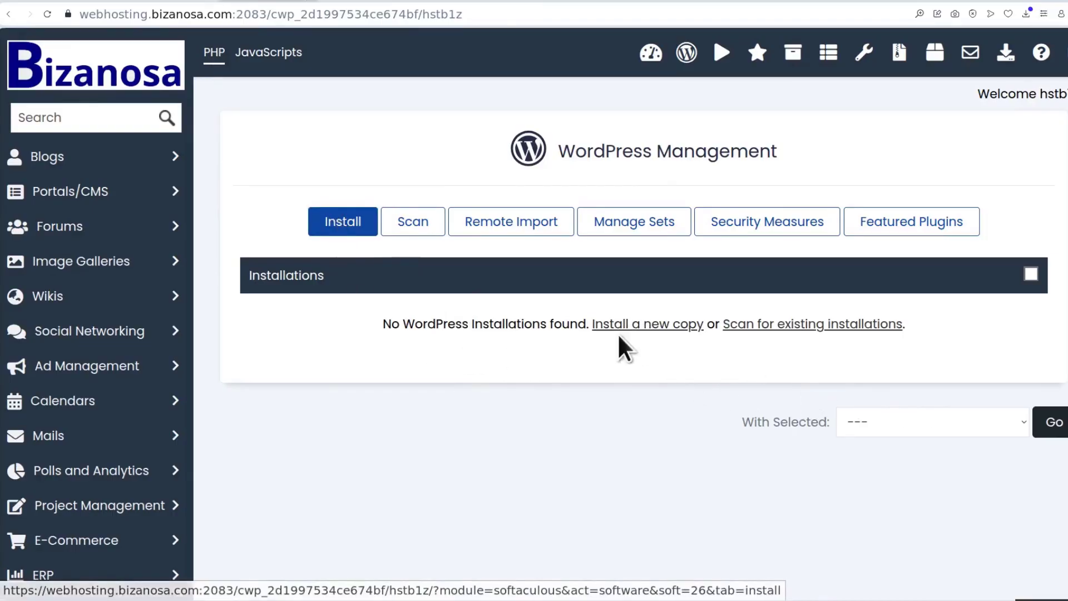
click(345, 226)
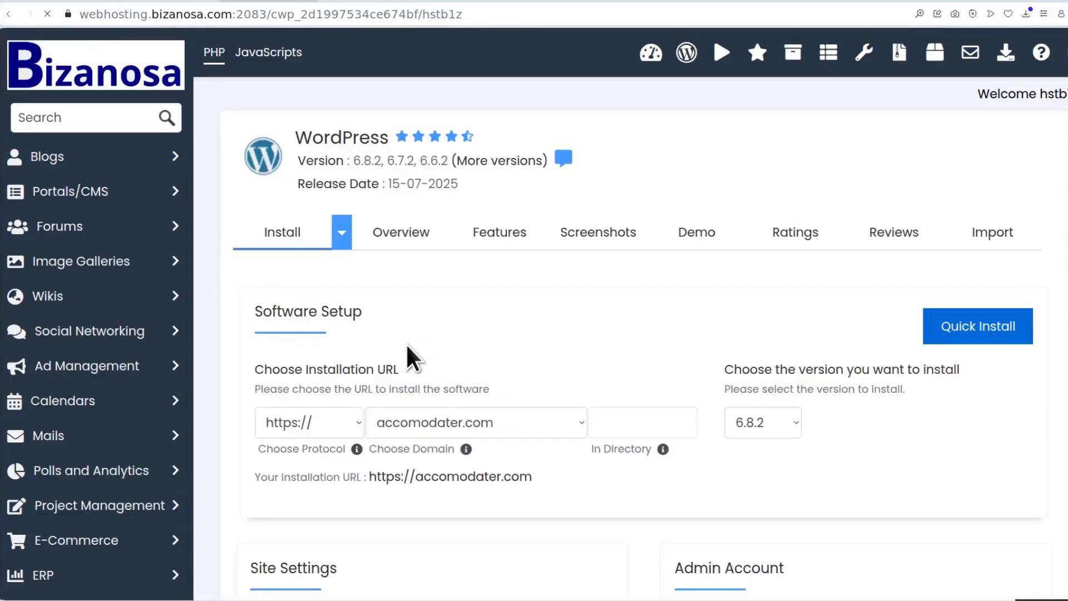
scroll(640, 342, down, 3)
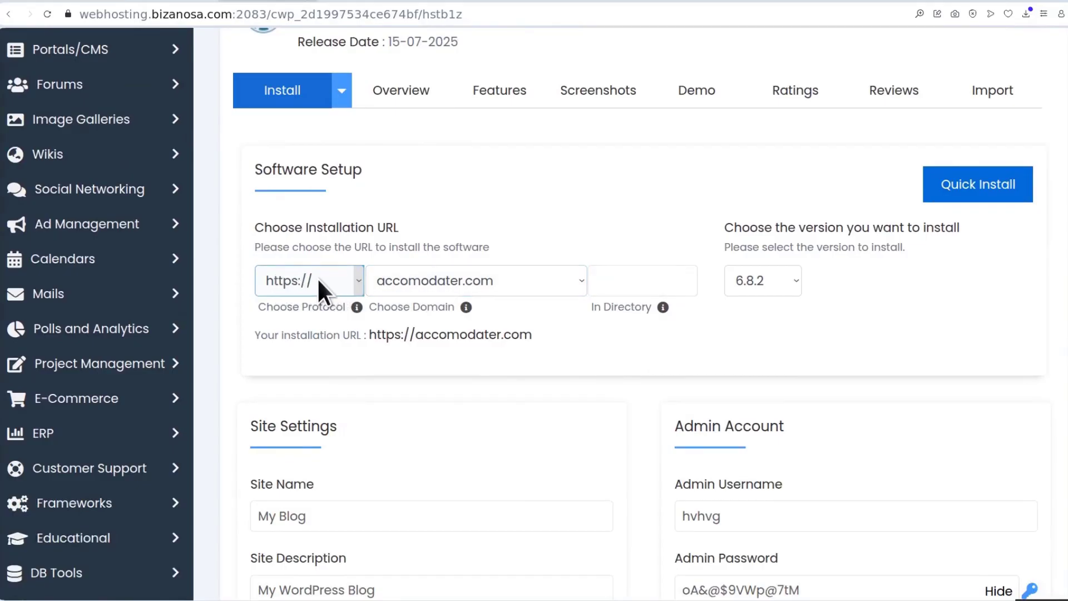
click(274, 276)
scroll(557, 251, down, 2)
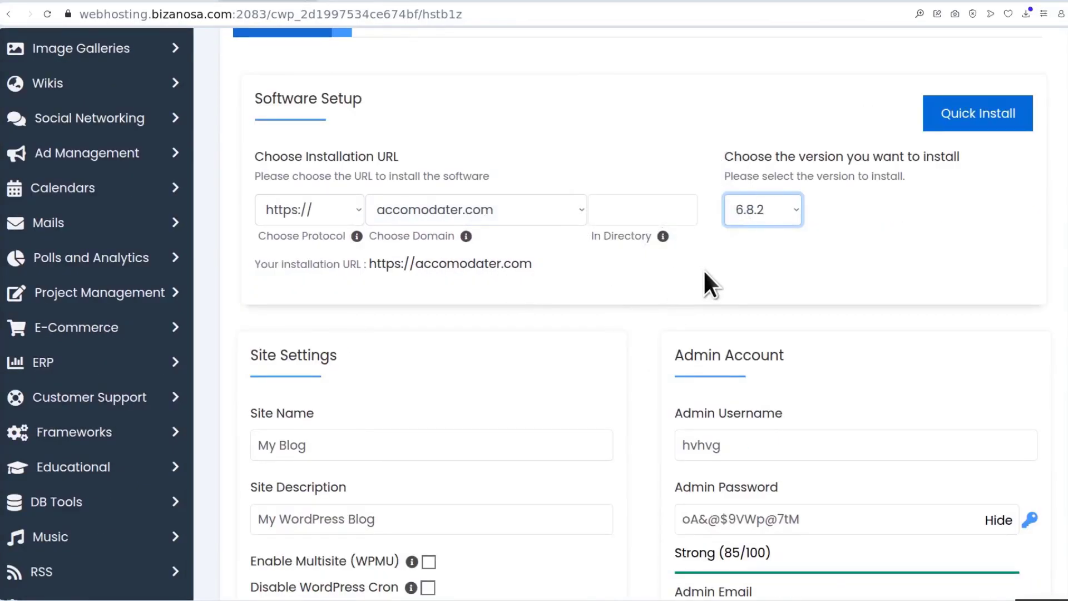
scroll(662, 292, down, 6)
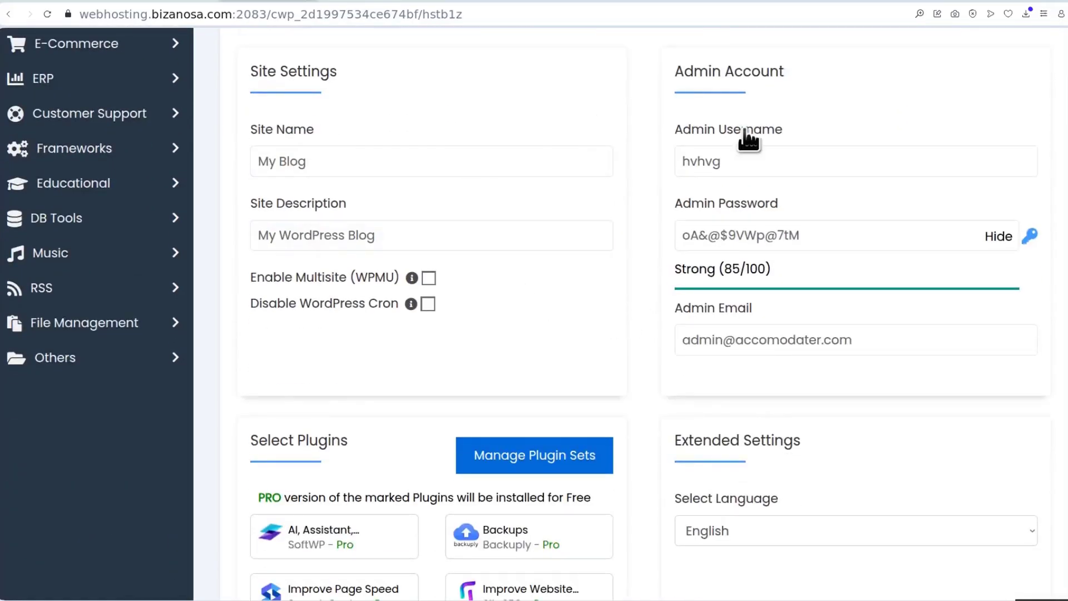
scroll(823, 419, down, 11)
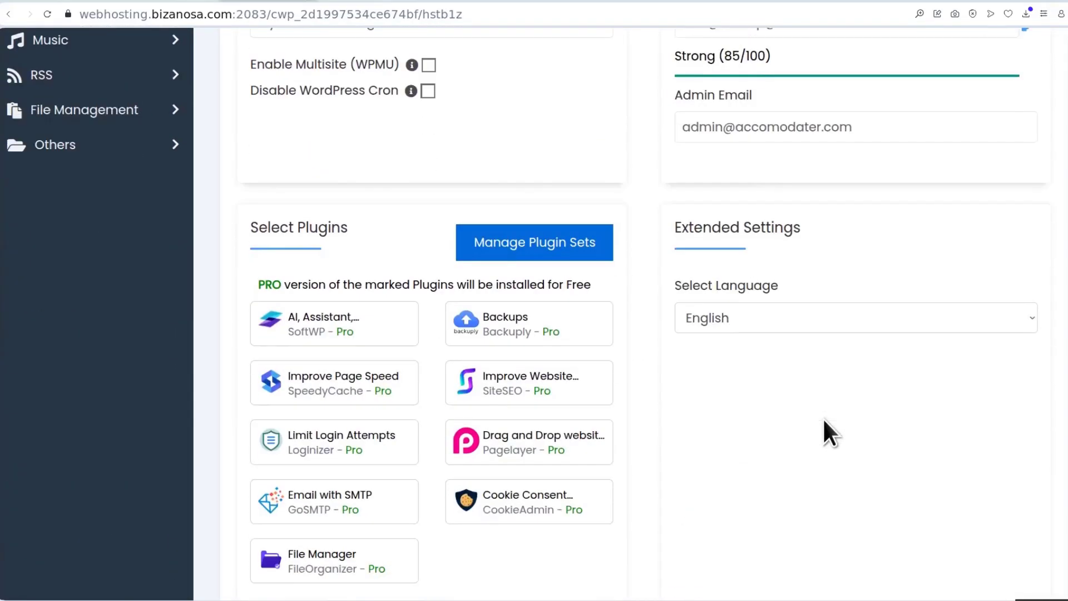
scroll(719, 396, up, 20)
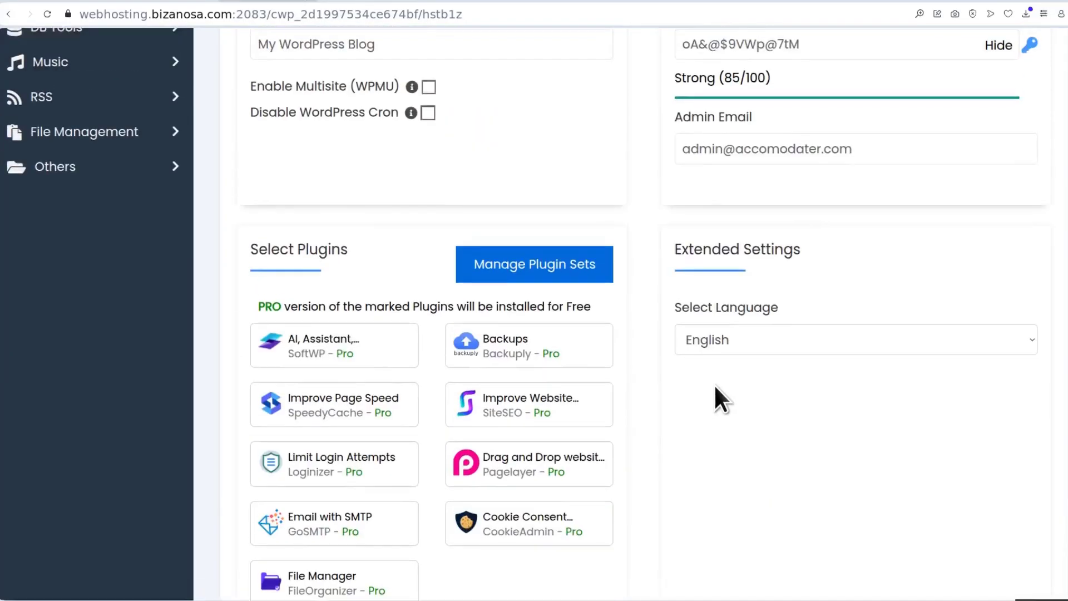
scroll(713, 379, down, 15)
scroll(716, 383, up, 2)
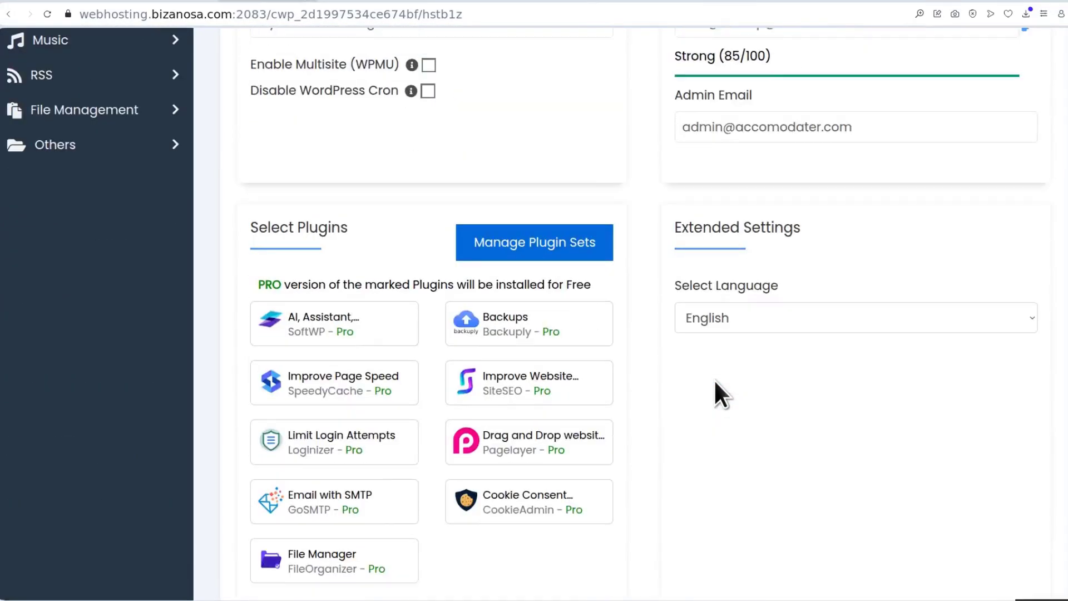
scroll(850, 426, down, 7)
click(646, 359)
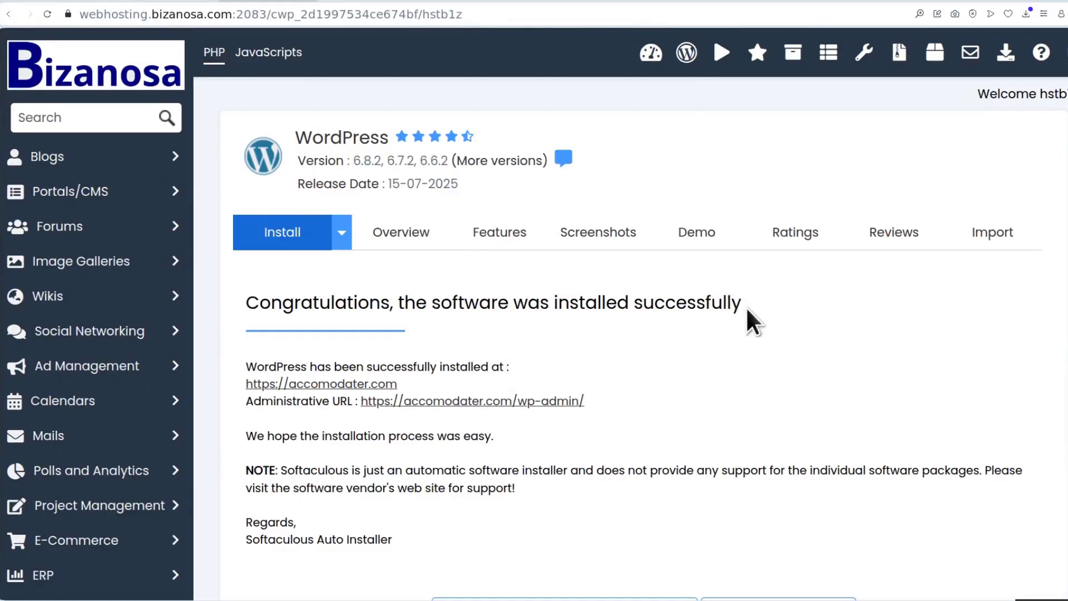
Visit the new 'My Blog' site, then open its WordPress admin URL.
scroll(556, 390, down, 2)
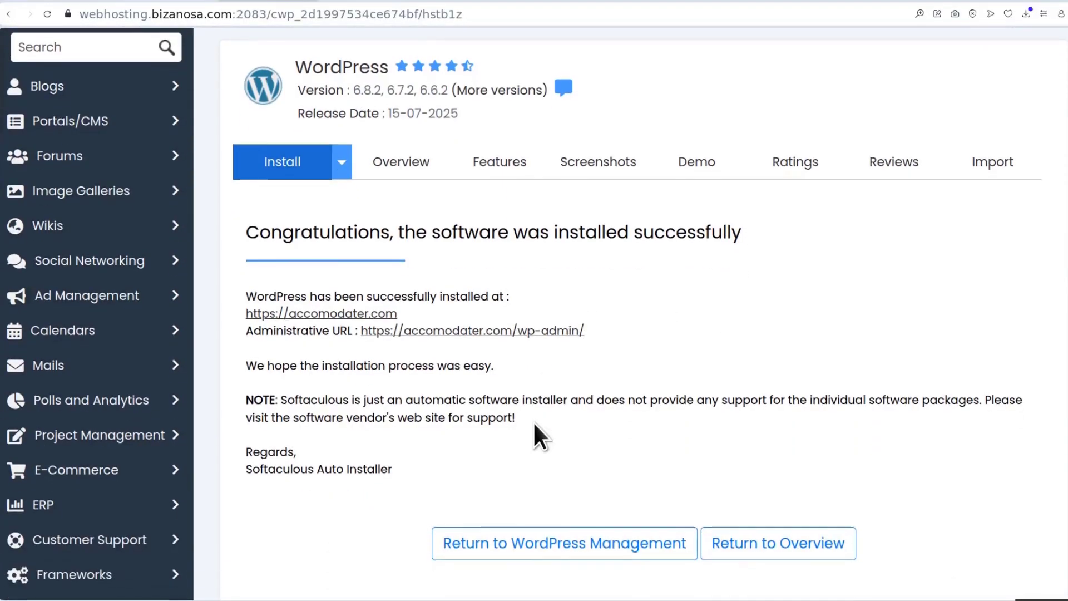
click(297, 314)
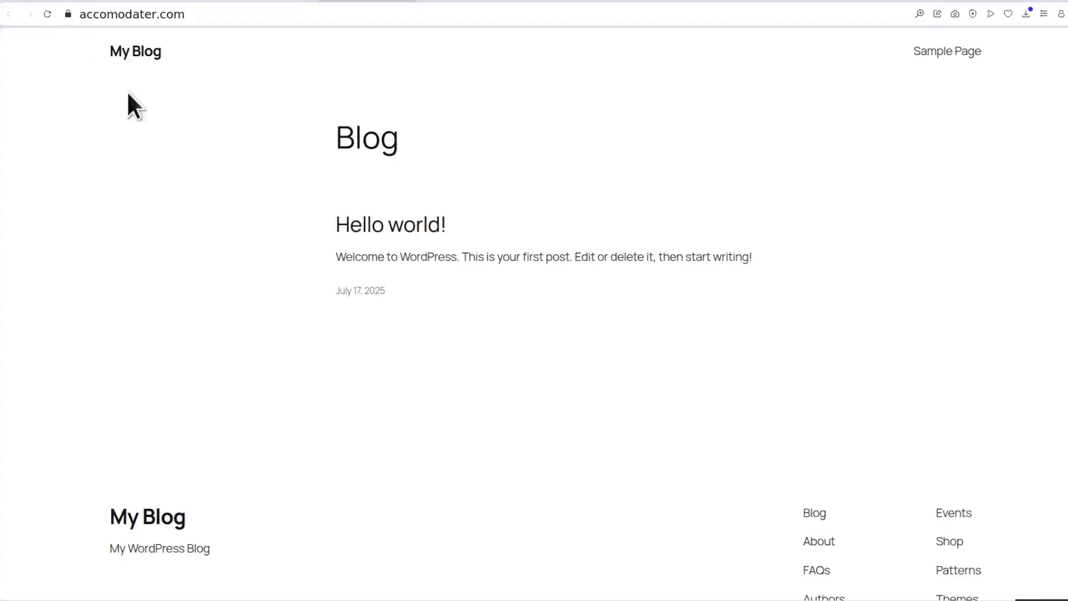
click(252, 1)
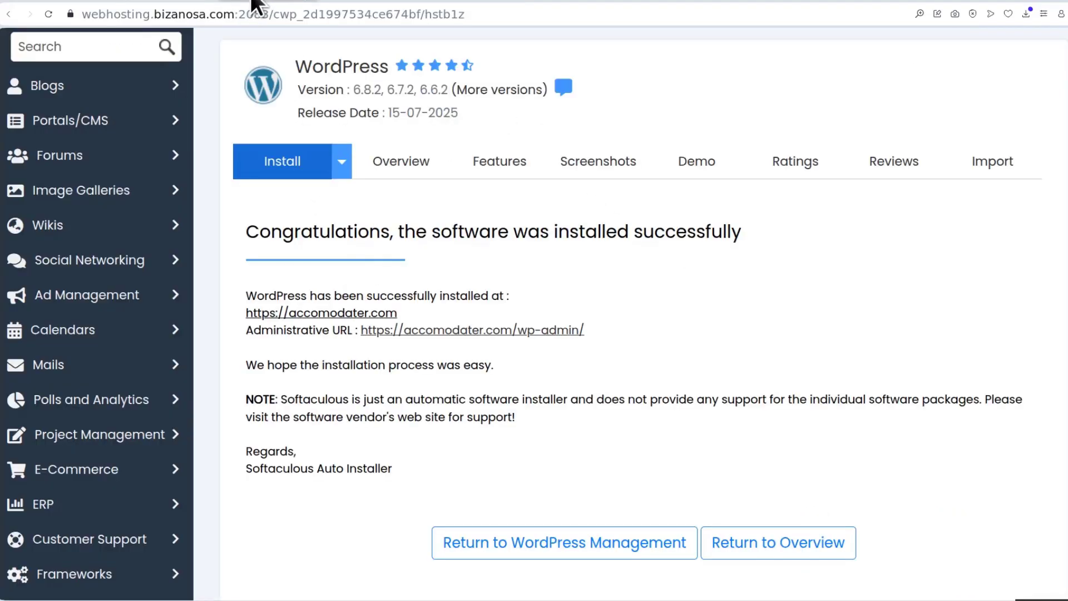
click(378, 331)
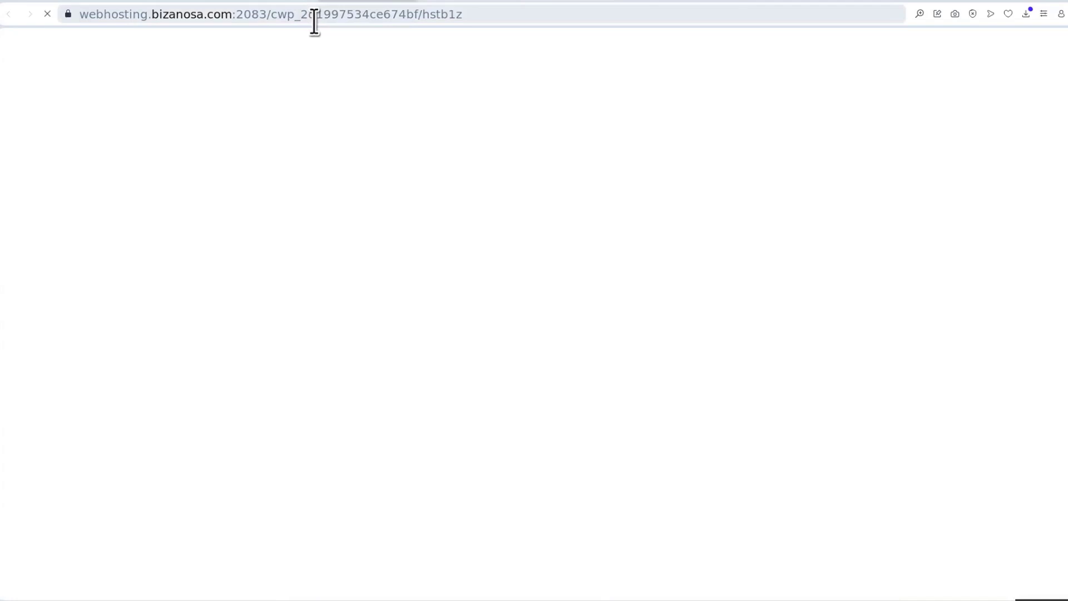
Scroll through the accomodater.com wp-admin Dashboard and its Welcome to WordPress panel.
scroll(470, 417, down, 6)
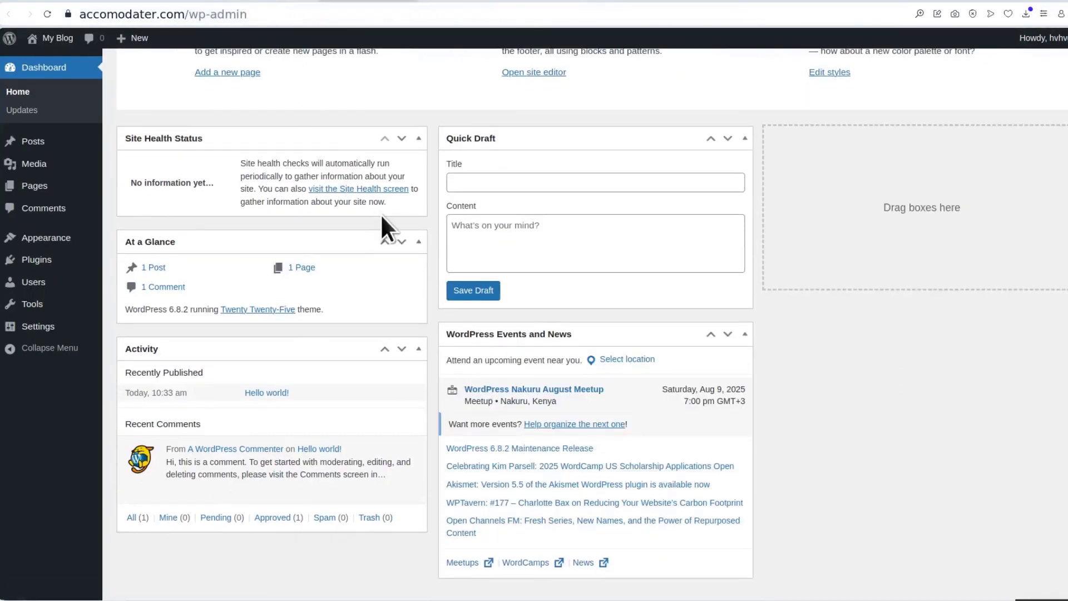
scroll(556, 346, up, 5)
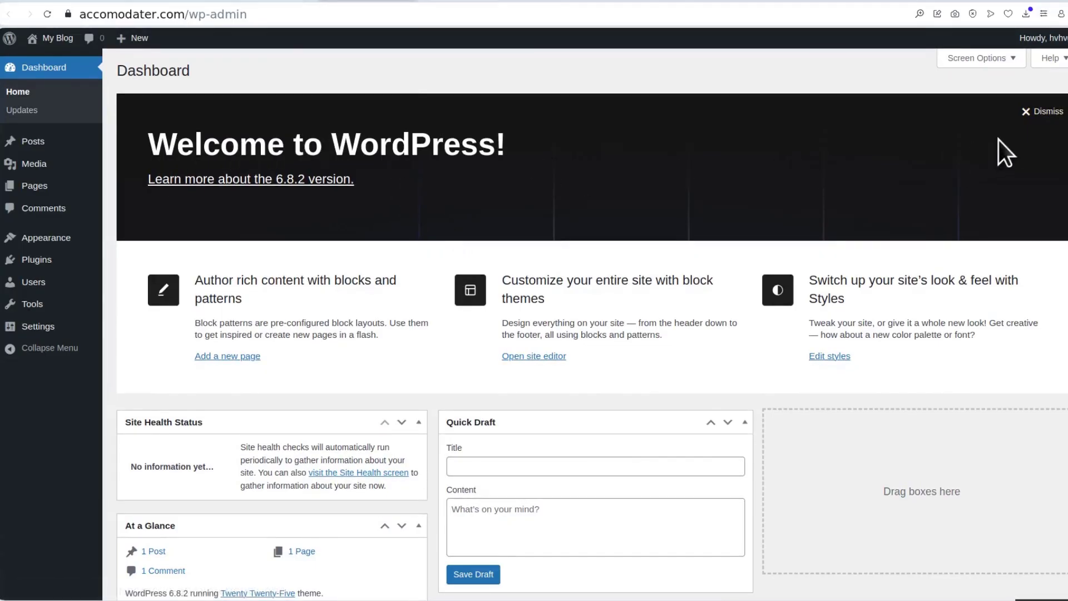
scroll(523, 244, down, 5)
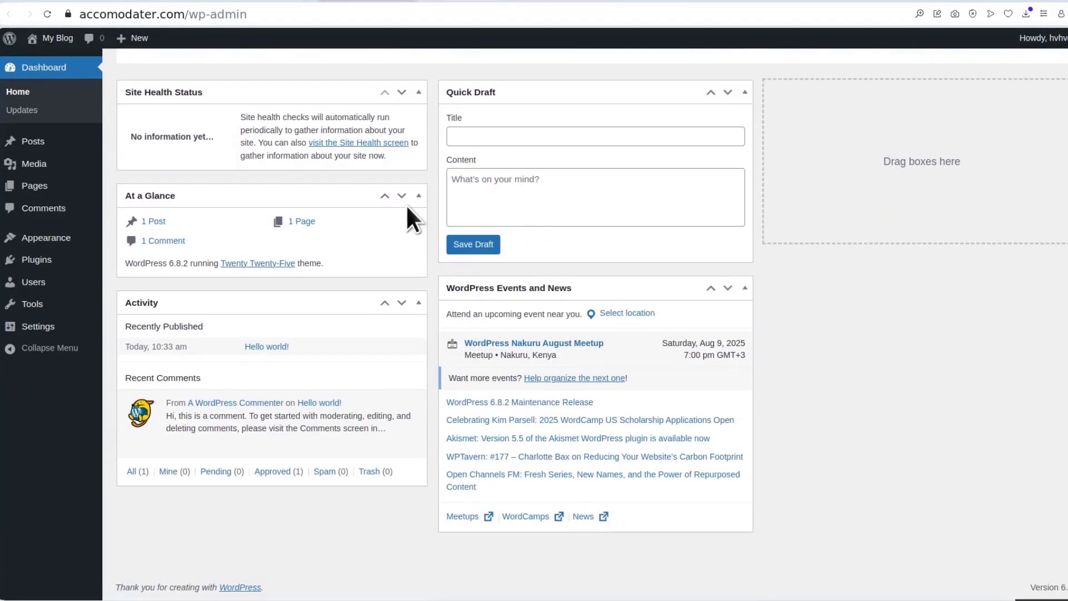
scroll(386, 218, up, 5)
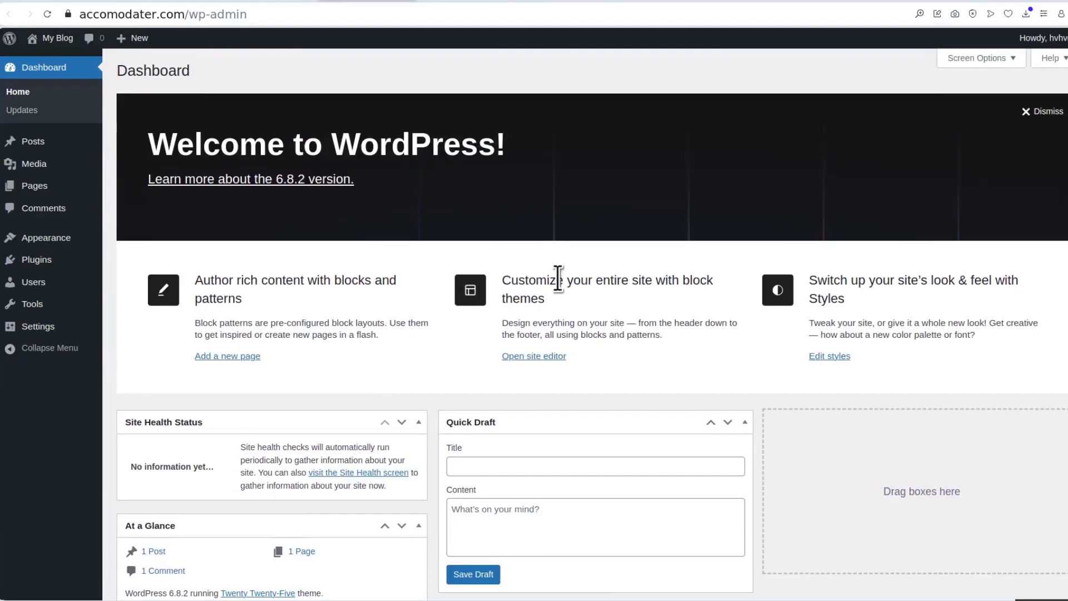
scroll(575, 288, down, 5)
scroll(369, 286, up, 3)
scroll(370, 286, up, 2)
scroll(397, 282, down, 6)
scroll(396, 282, up, 6)
Copy the accomodater.com address from the address bar.
drag(183, 13, 73, 18)
right_click(116, 11)
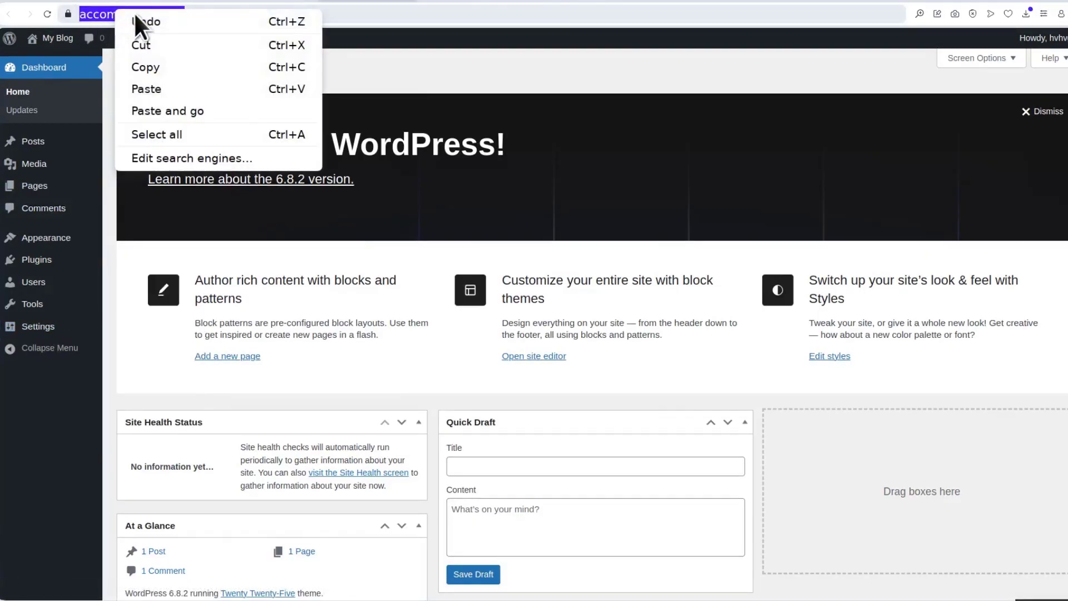
click(161, 68)
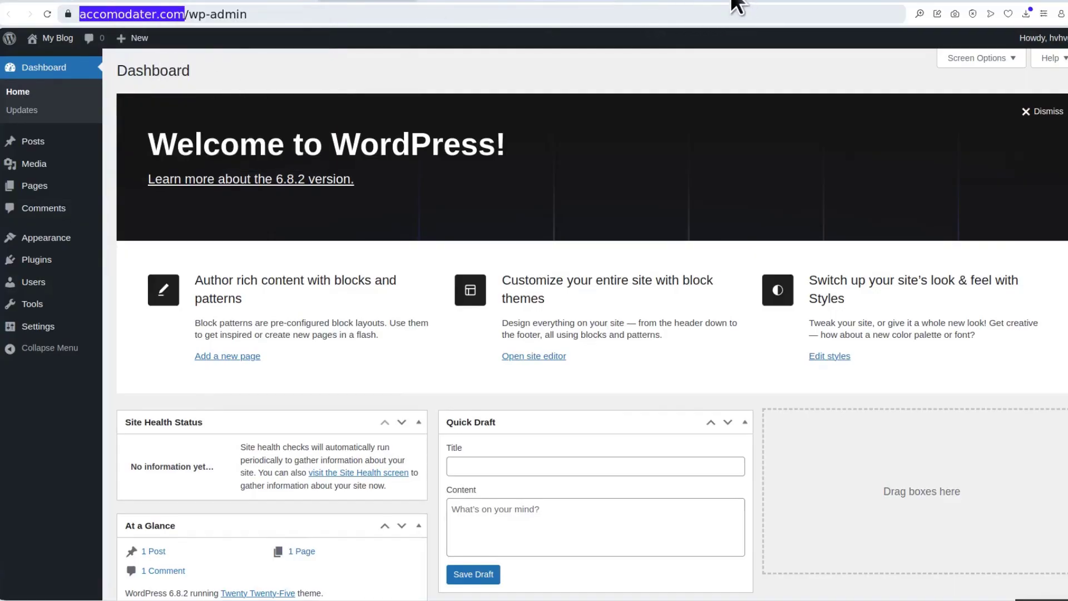
Search 'sucuri sitecheck' in a new tab and open the Sucuri SiteCheck scanner.
key(ctrl+t)
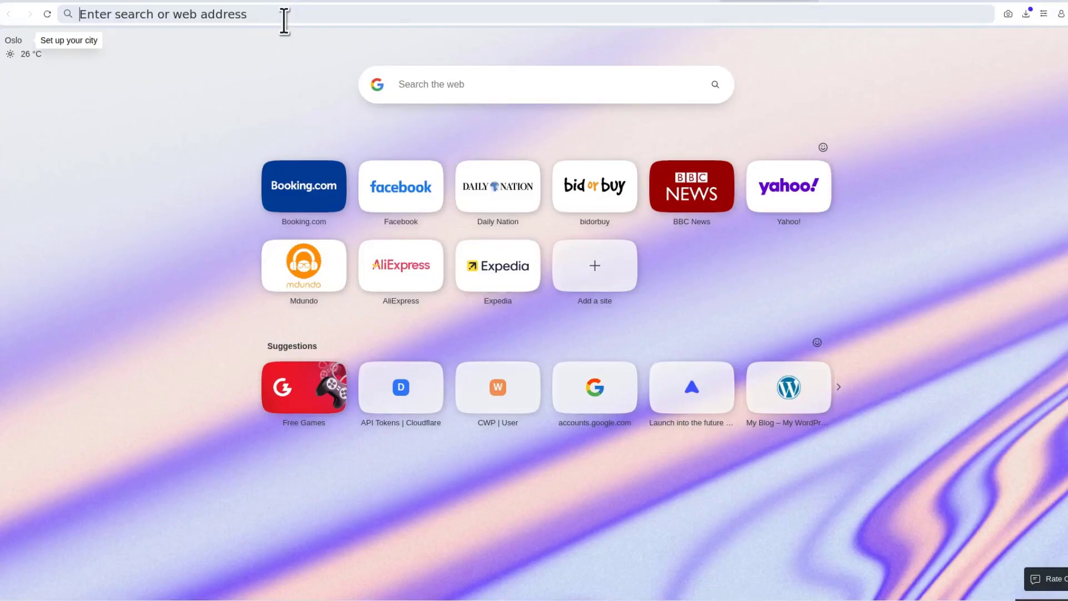
text(sc)
key(BackSpace)
key(BackSpace)
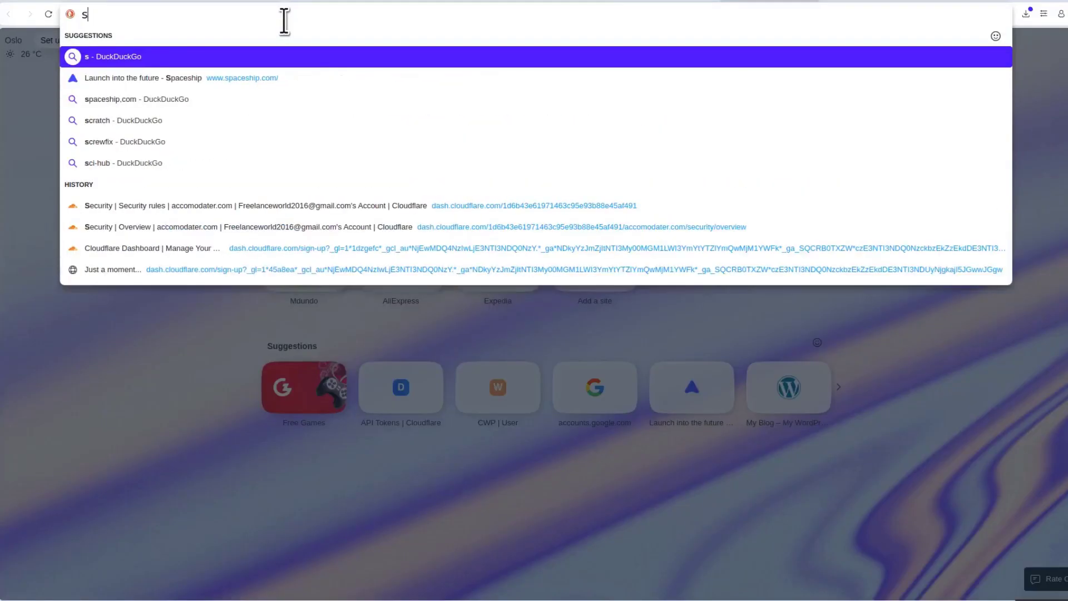
text(su)
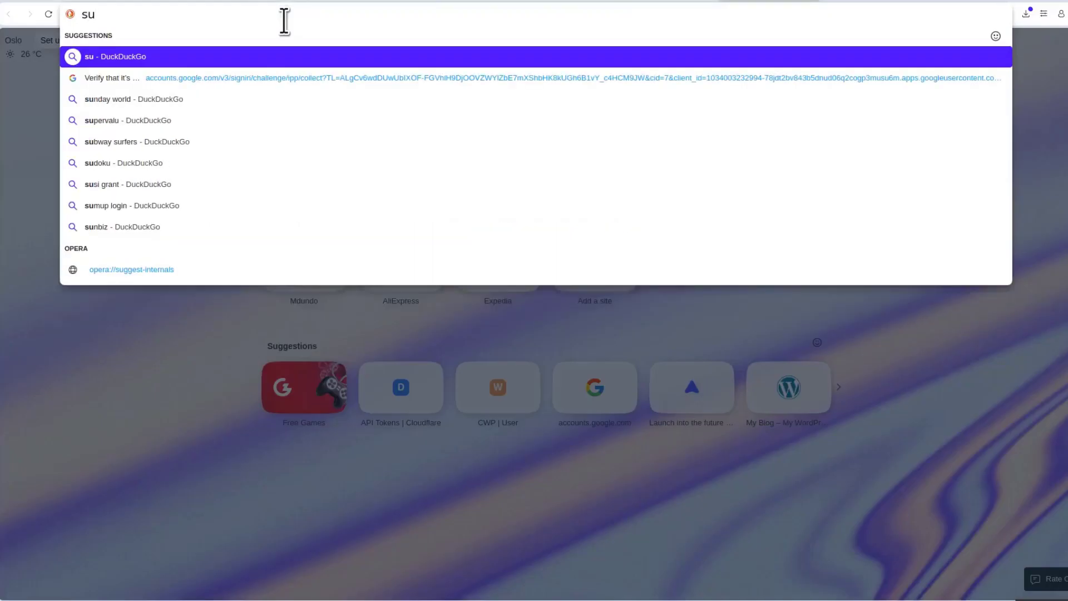
text(curi)
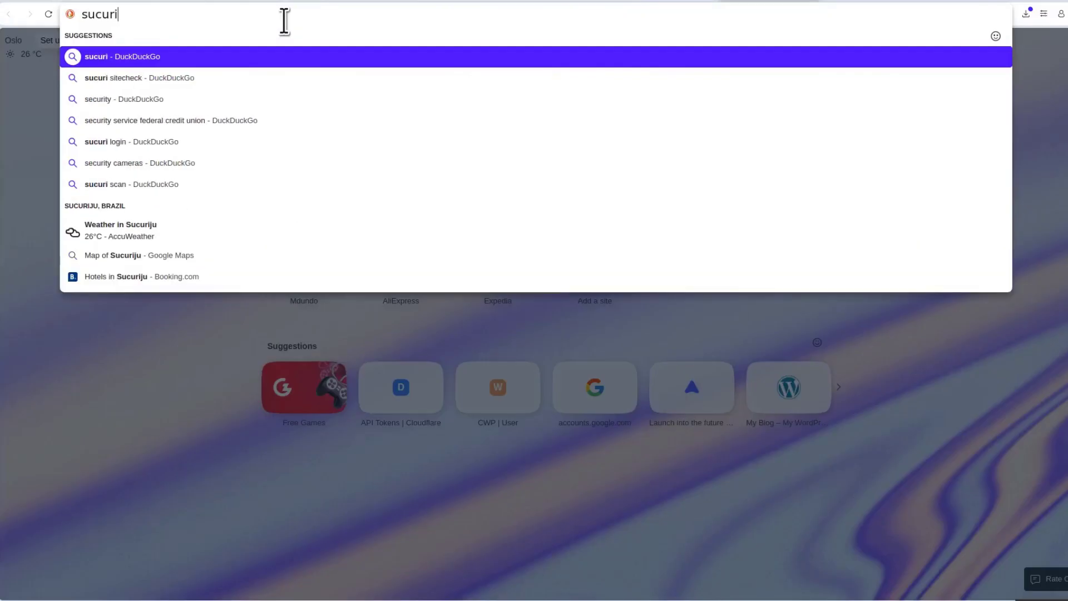
text( sitec)
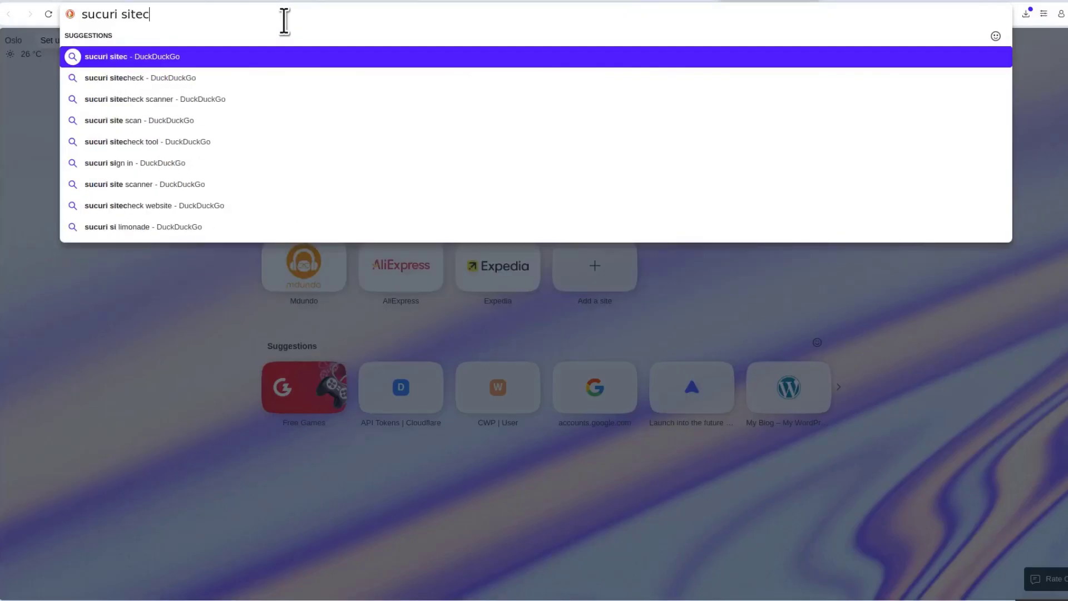
text(heck)
key(Return)
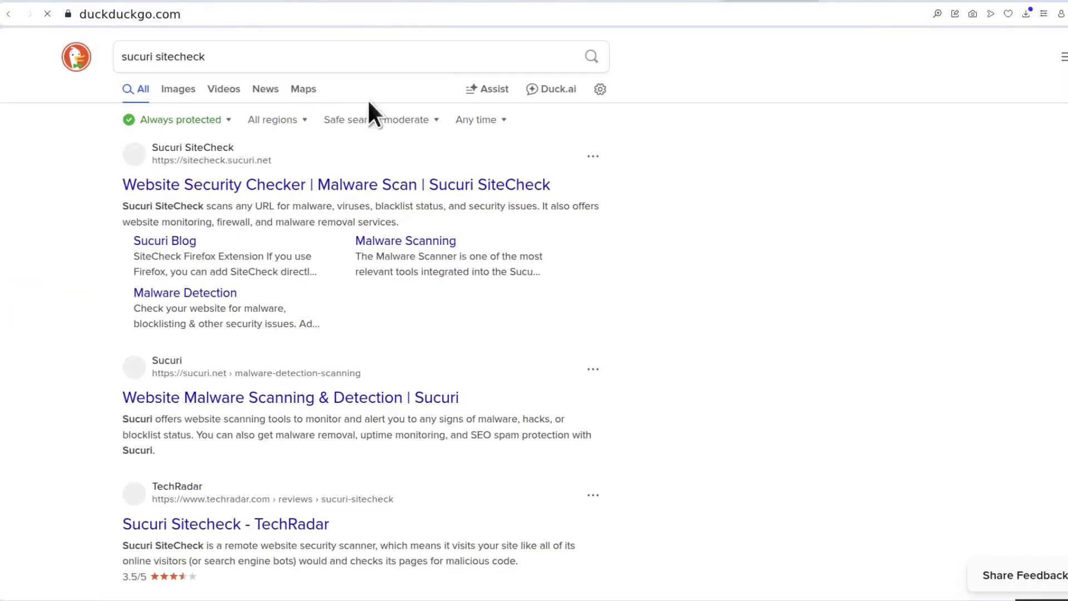
click(177, 188)
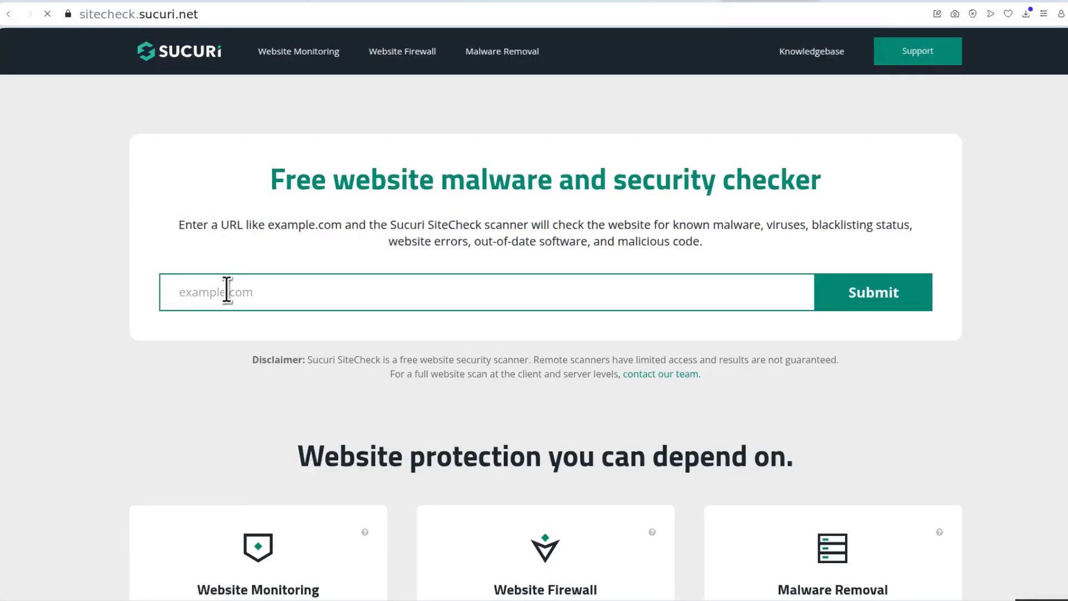
right_click(227, 290)
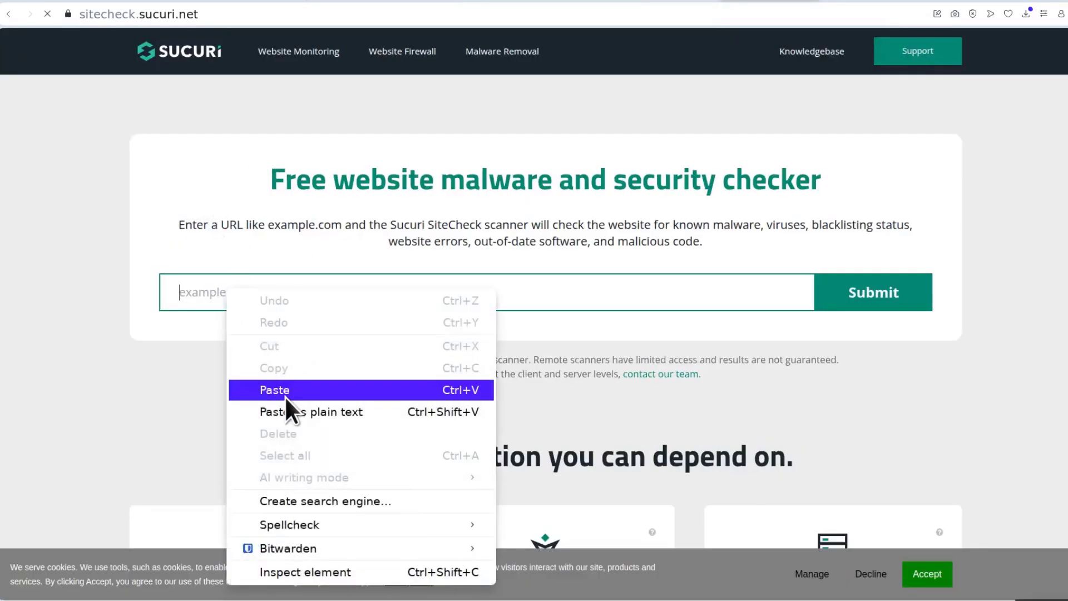
Paste the accomodater.com address into SiteCheck and submit the scan.
click(281, 391)
click(863, 291)
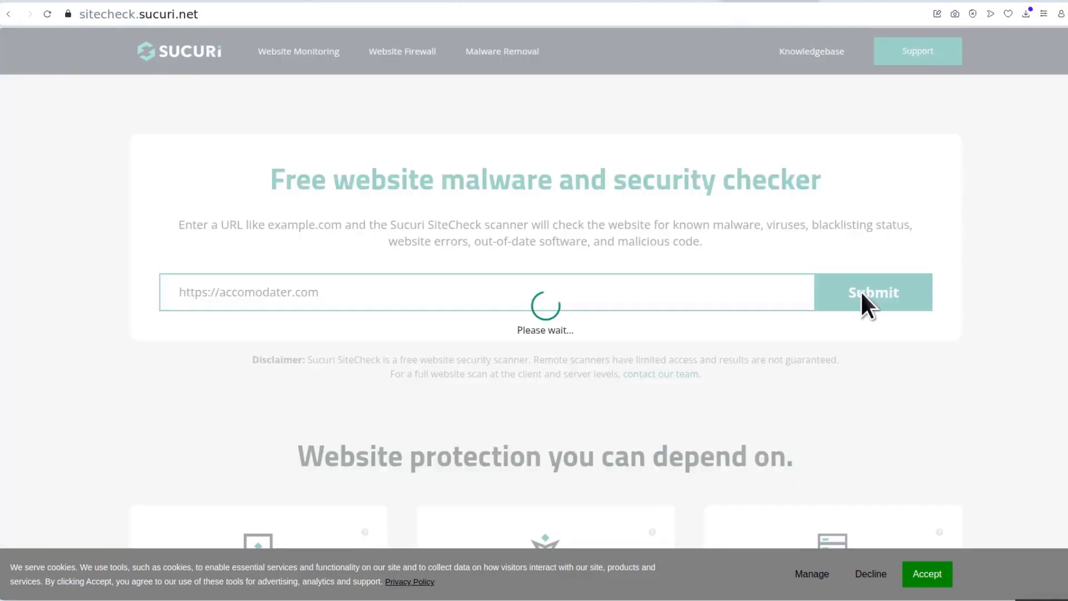
click(879, 329)
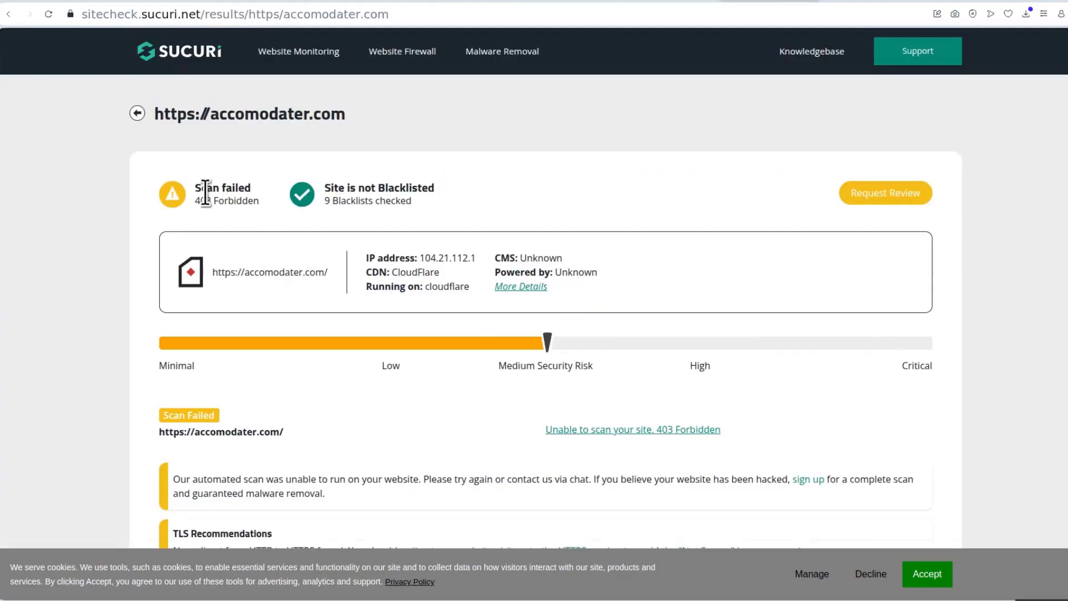
Review the scan results: 403 Forbidden failure, but not blacklisted on 9 lists.
drag(197, 201, 259, 200)
click(237, 203)
scroll(599, 292, down, 5)
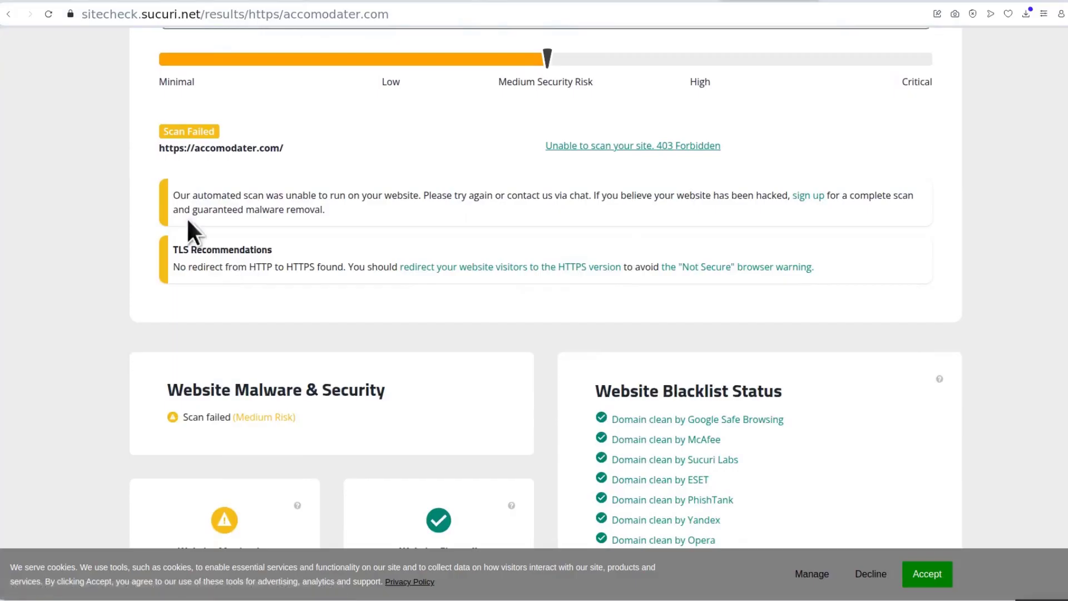
scroll(499, 286, down, 4)
scroll(480, 289, up, 5)
scroll(480, 289, down, 12)
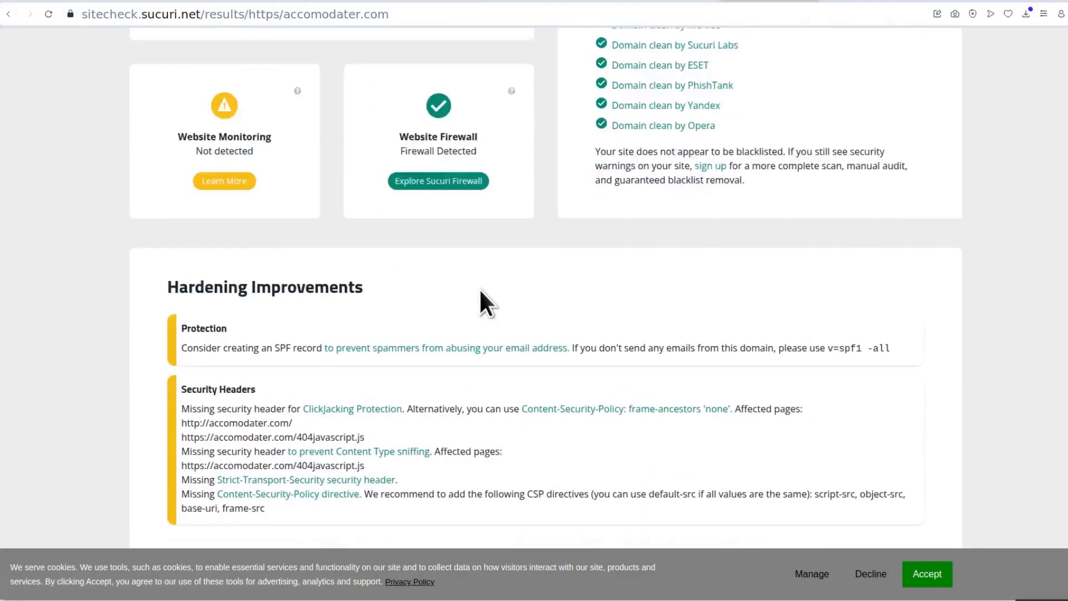
scroll(344, 290, up, 5)
scroll(345, 291, up, 10)
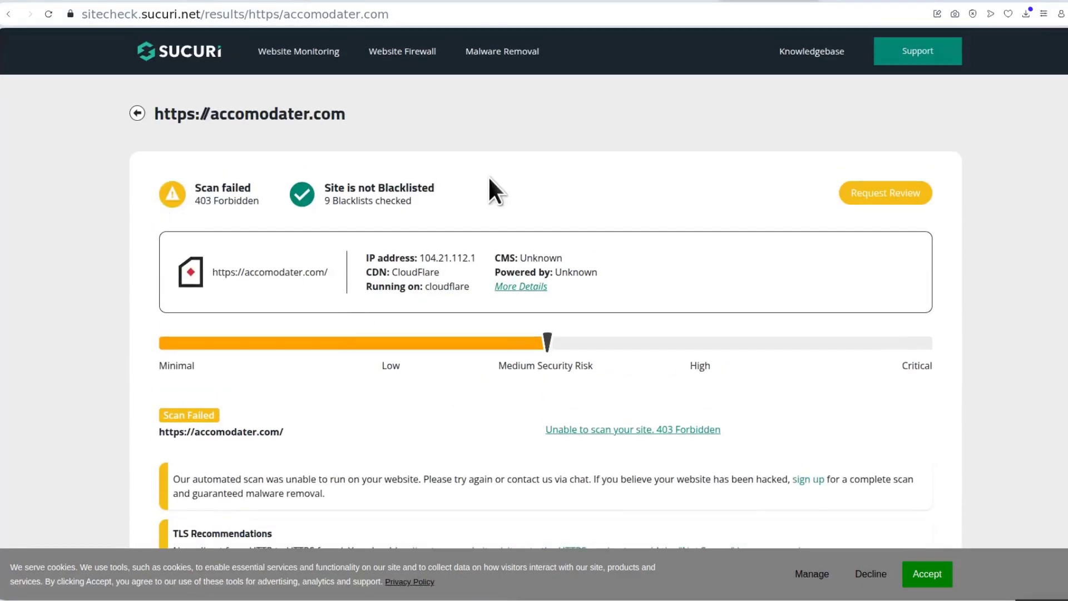
Reload accomodater.com until the WordPress 'My Blog' homepage replaces the CWP HTTP Test Page.
mouse_move(812, 2)
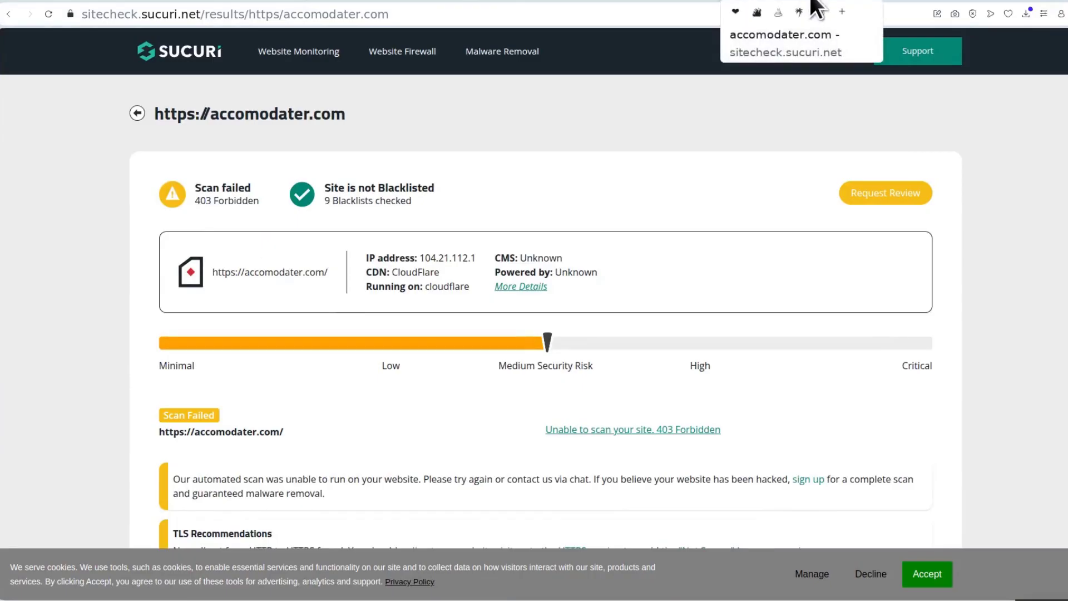
click(745, 8)
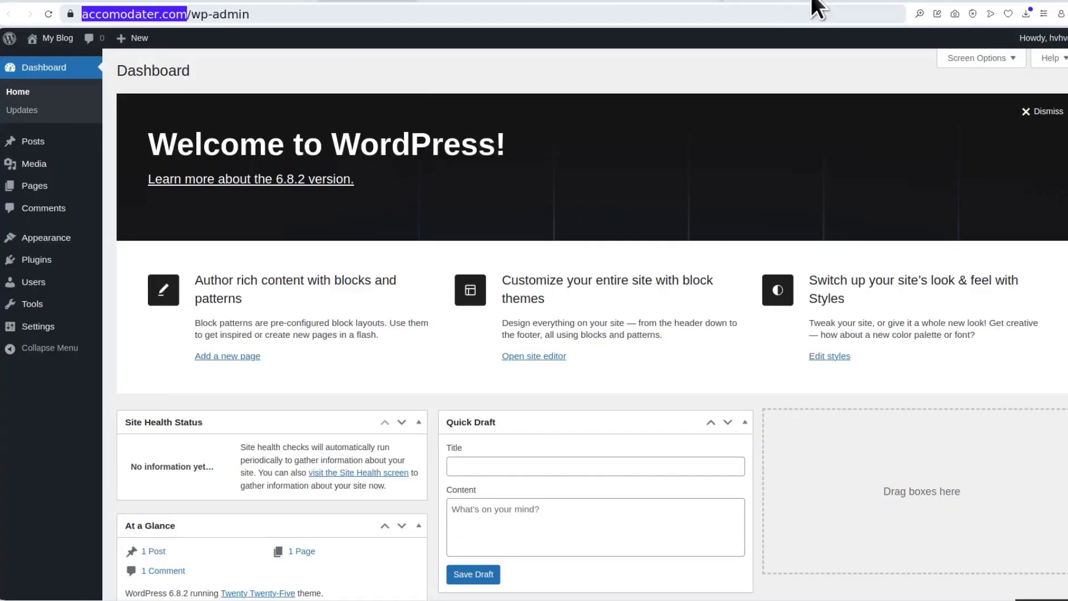
click(562, 1)
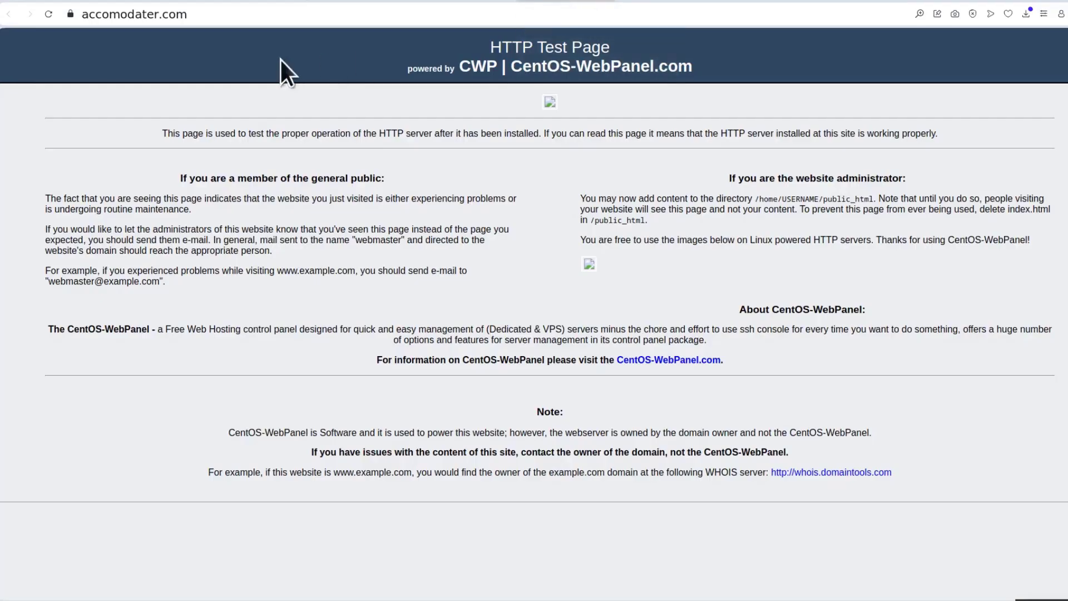
click(49, 12)
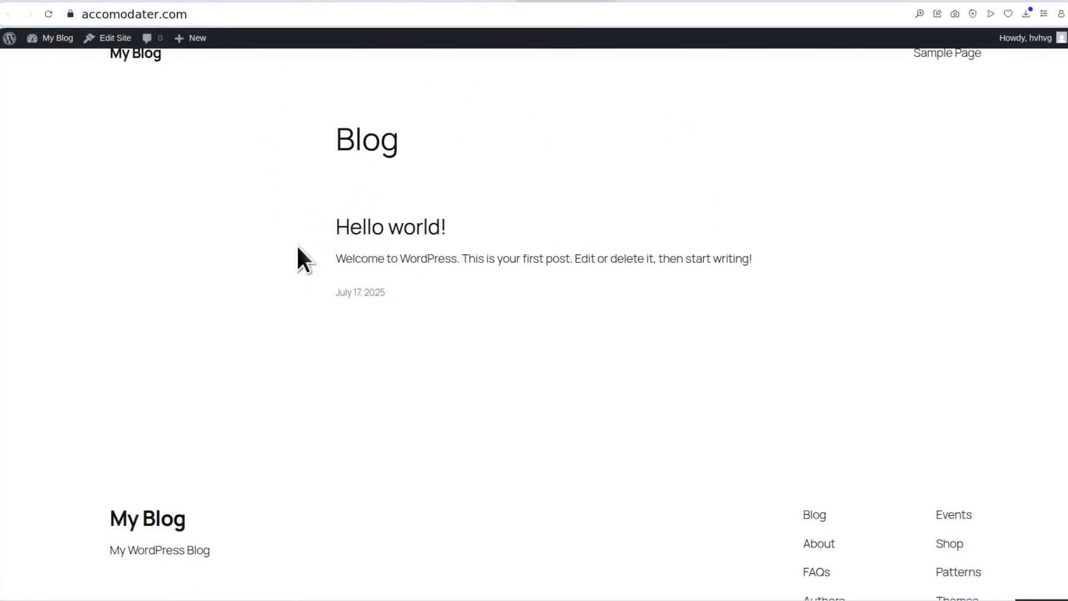
scroll(316, 245, down, 2)
scroll(223, 167, up, 3)
click(49, 14)
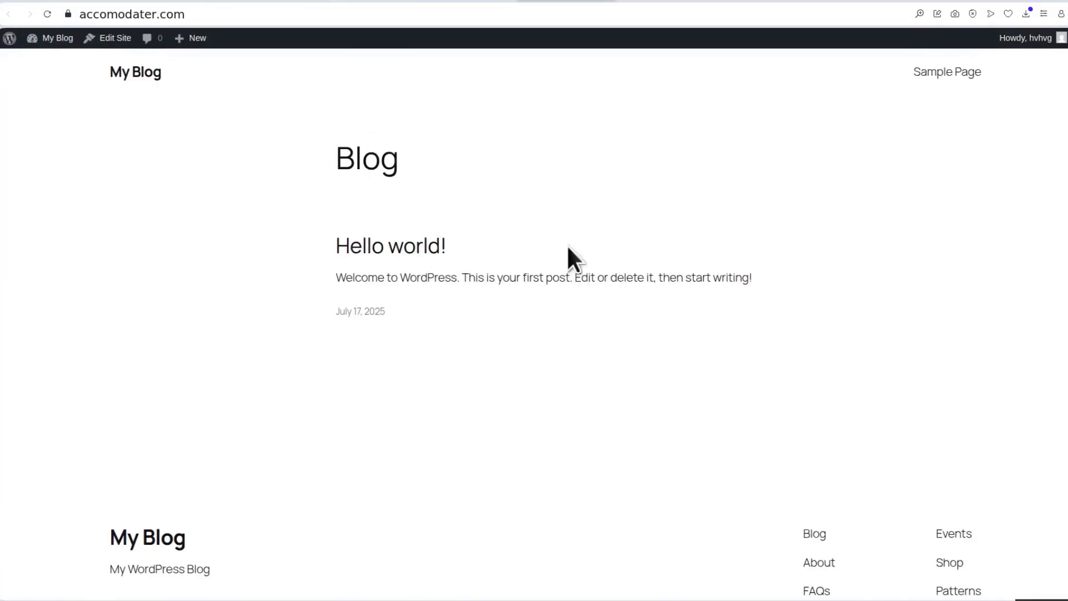
click(161, 5)
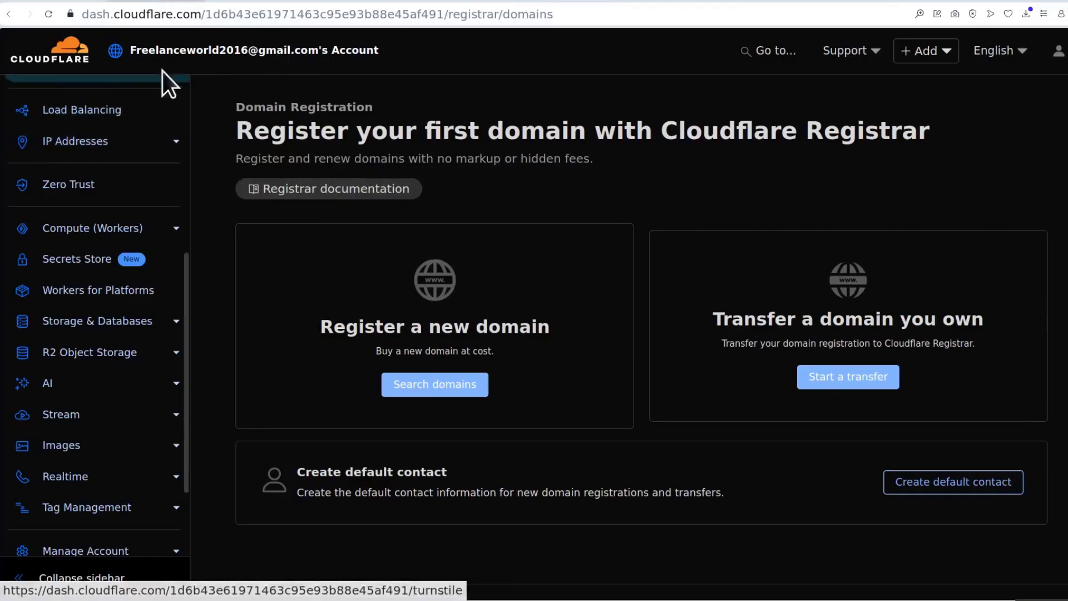
Enable Under Attack Mode from accomodater.com's Quick Actions, then return to the blog tab.
click(170, 51)
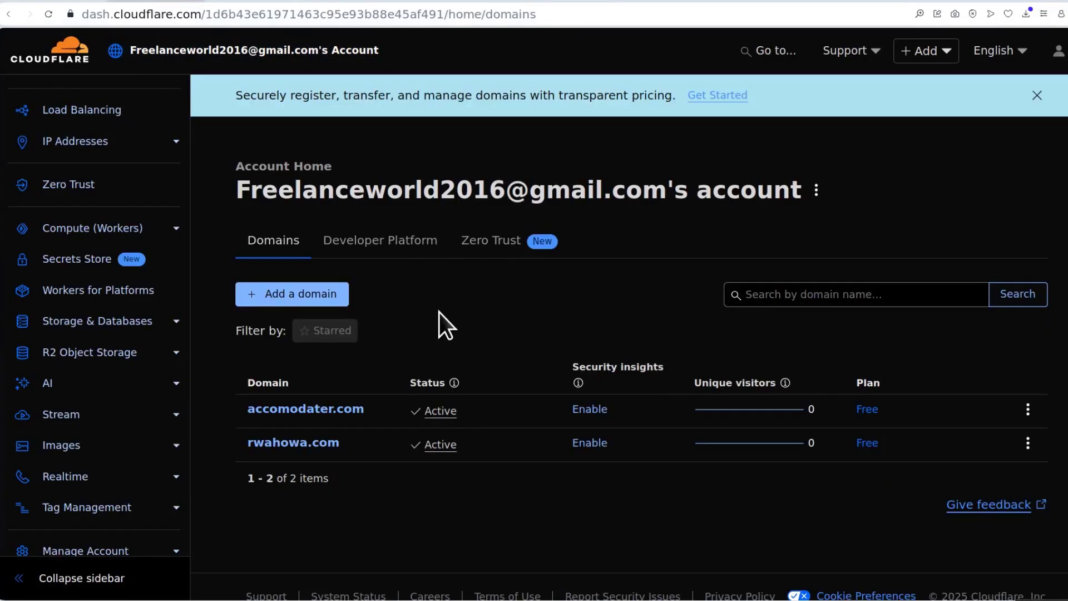
scroll(378, 314, down, 1)
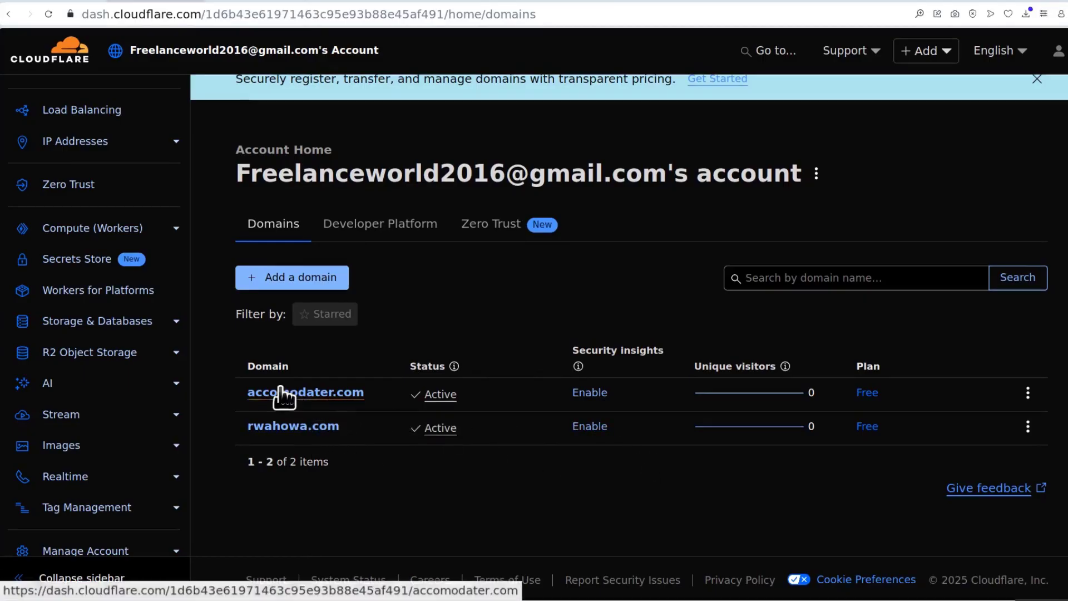
click(299, 394)
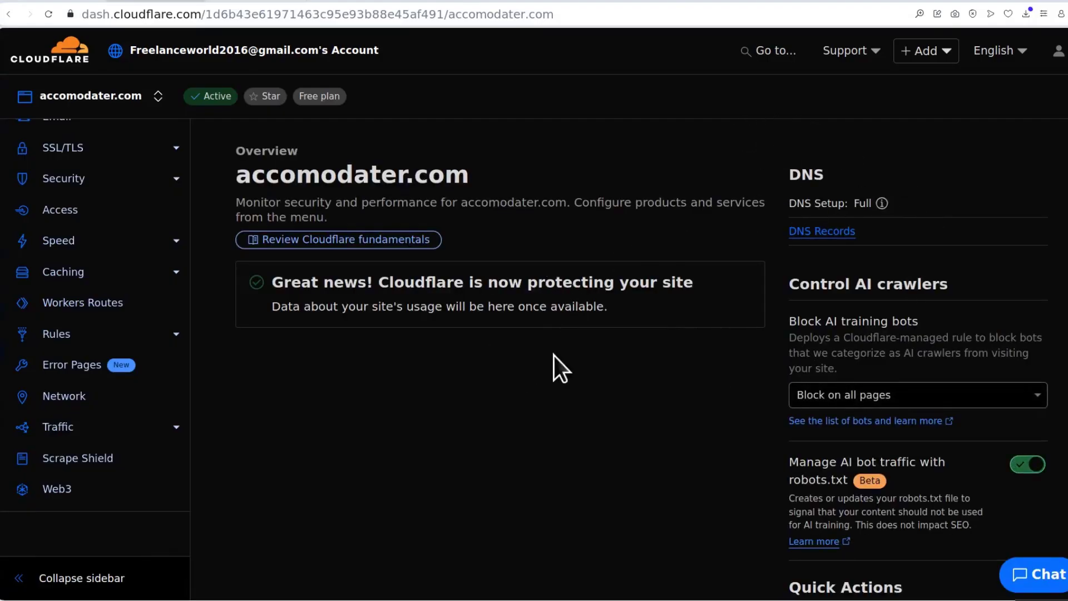
scroll(1031, 316, down, 6)
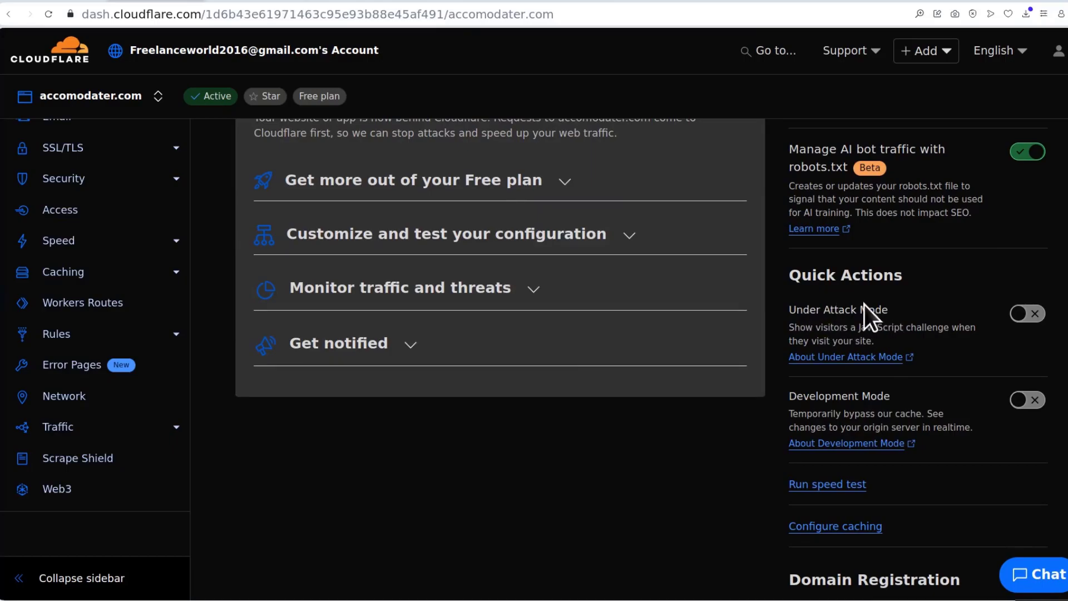
click(1029, 313)
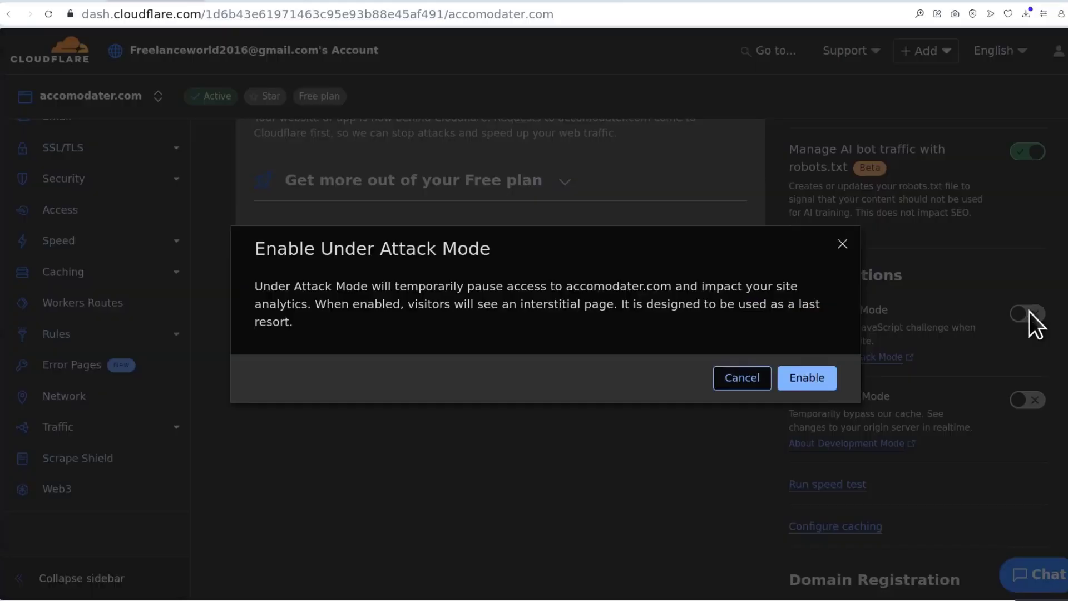
click(802, 378)
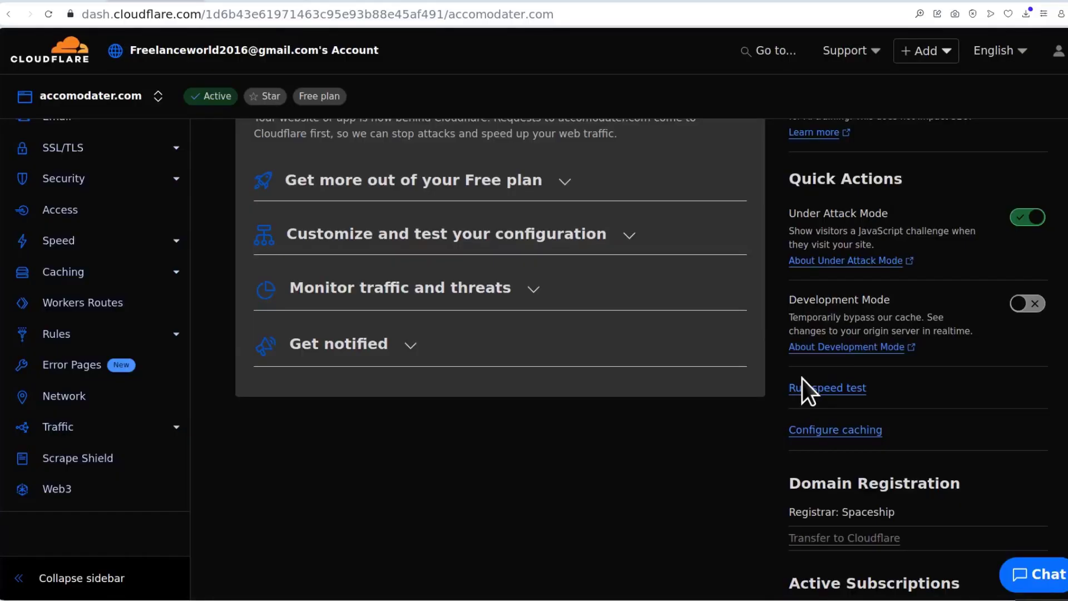
click(563, 3)
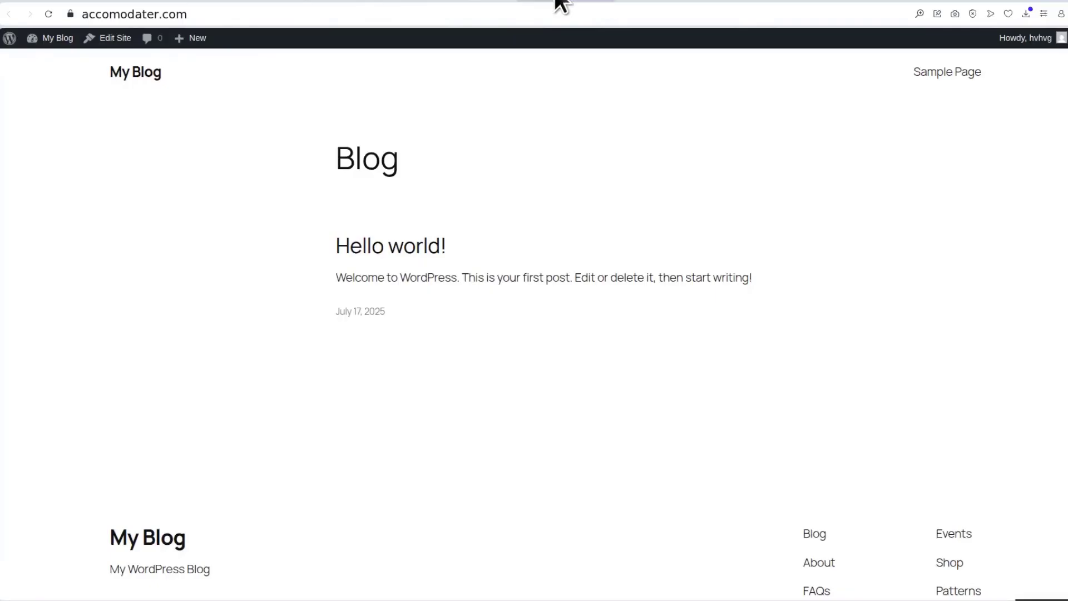
Reload accomodater.com and pass Cloudflare's 'Verify you are human' challenge.
click(48, 13)
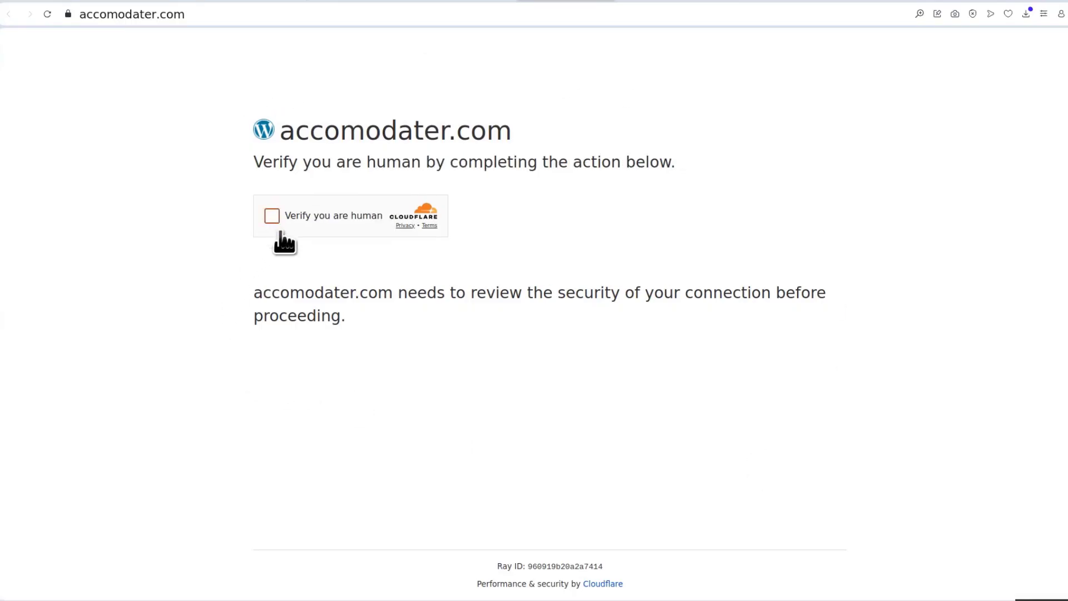
click(272, 218)
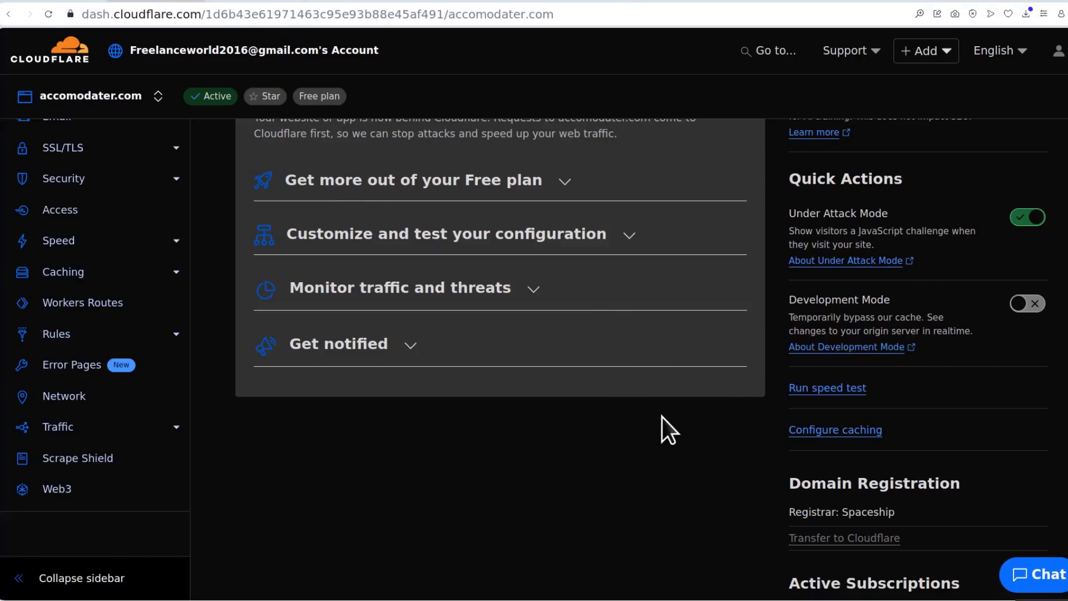
Leave the Cloudflare overview for the accomodater.com 'My Blog' tab.
scroll(890, 307, down, 6)
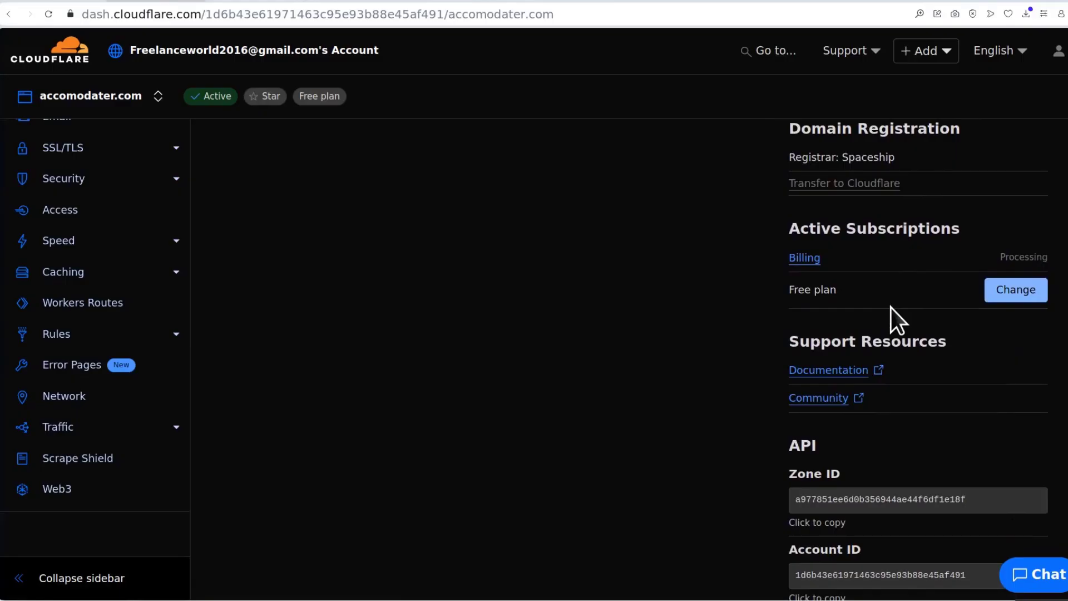
scroll(888, 307, down, 5)
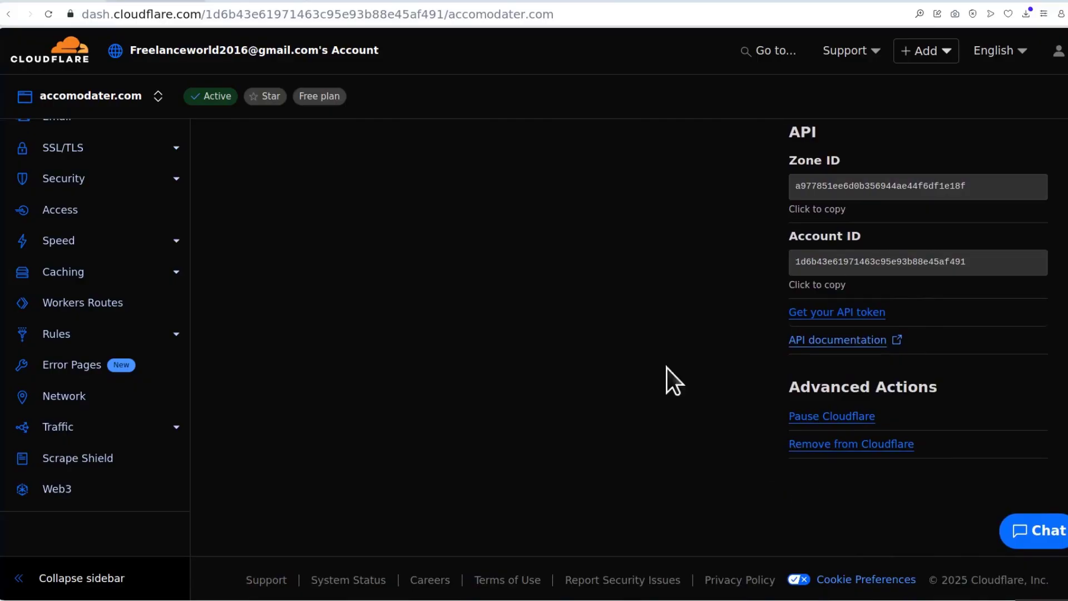
click(539, 2)
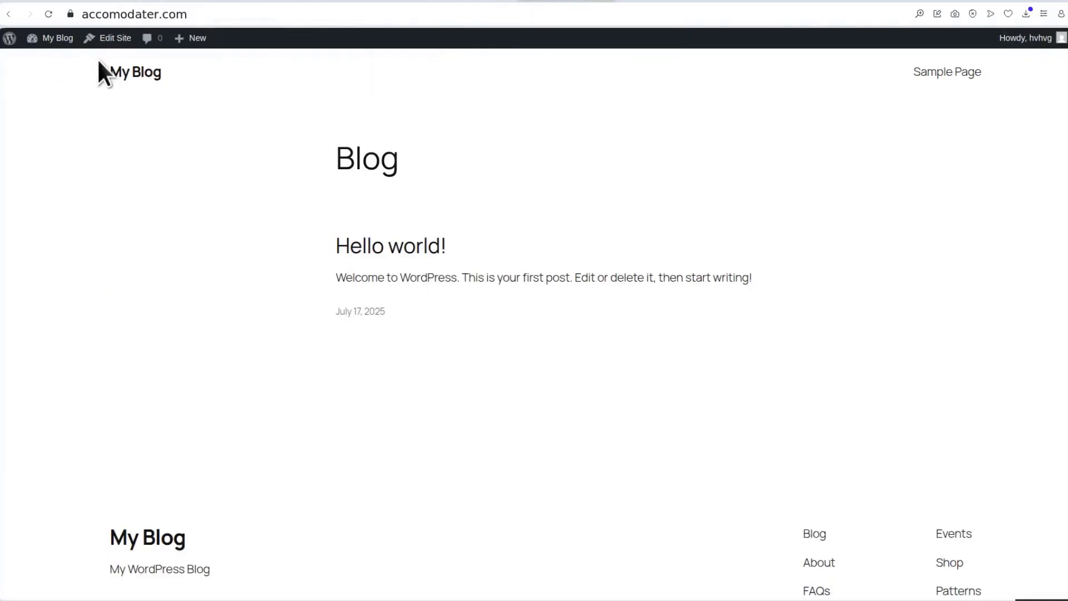
Open the My Blog homepage in a private window, then return to Cloudflare.
right_click(134, 70)
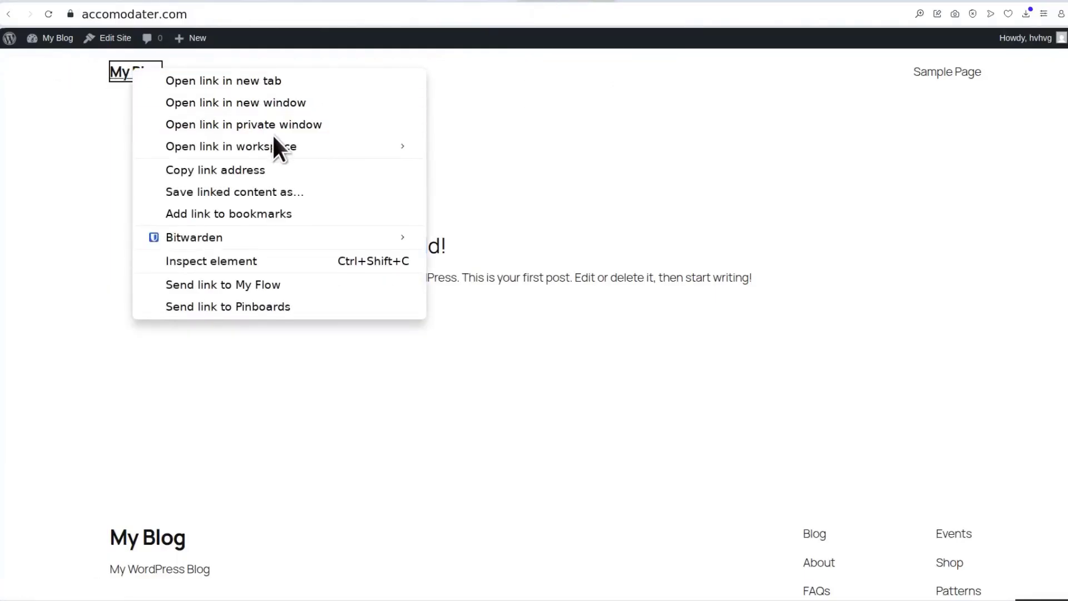
click(248, 124)
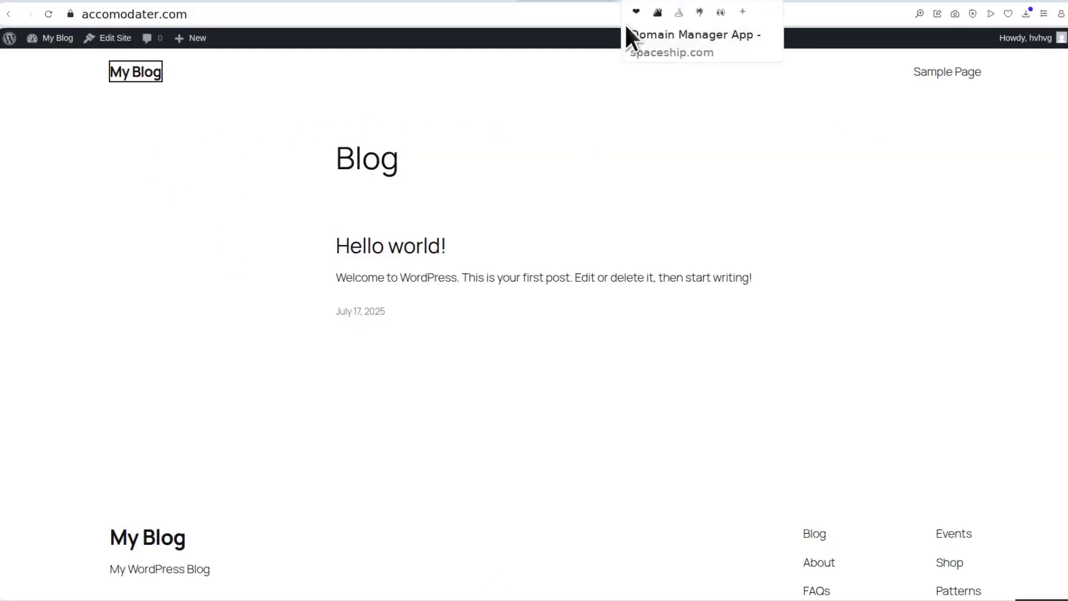
click(170, 7)
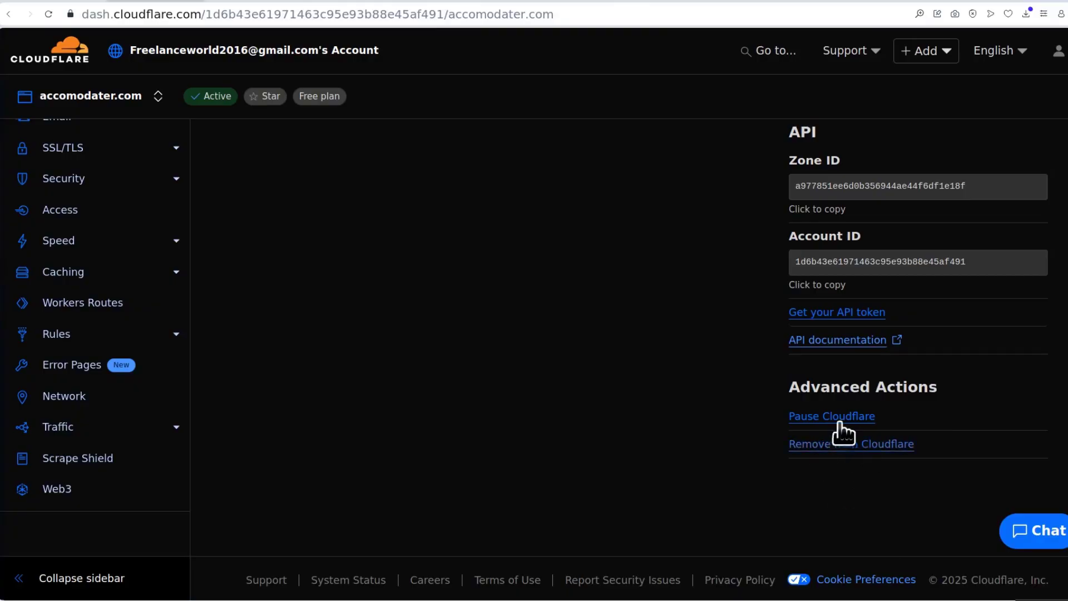
Pause Cloudflare for accomodater.com, then open rwahowa.com from the account's domain list.
click(826, 418)
scroll(573, 415, up, 10)
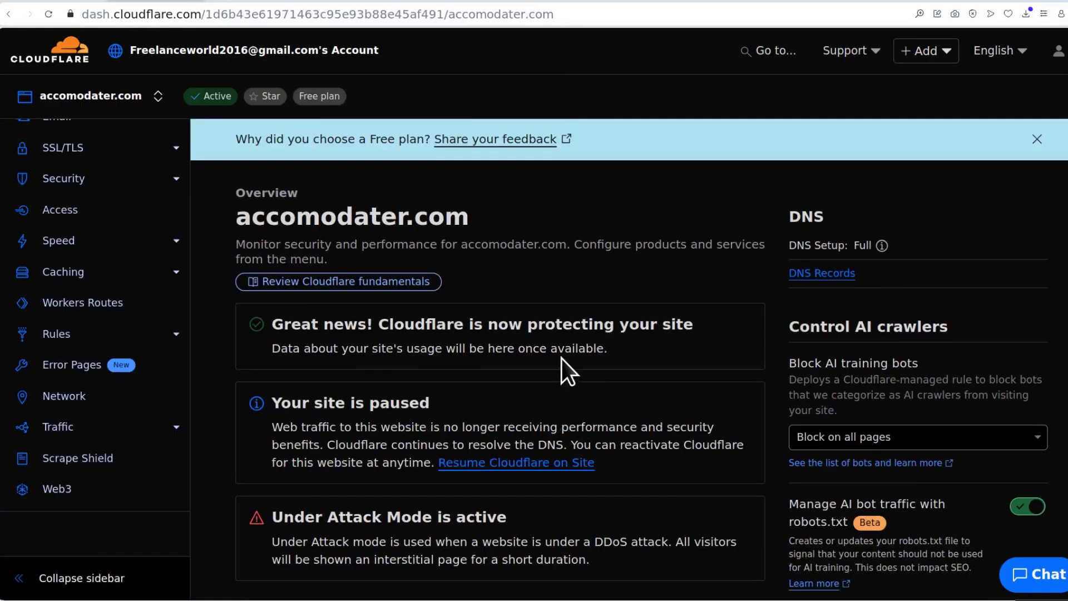
scroll(573, 401, down, 7)
scroll(506, 349, up, 7)
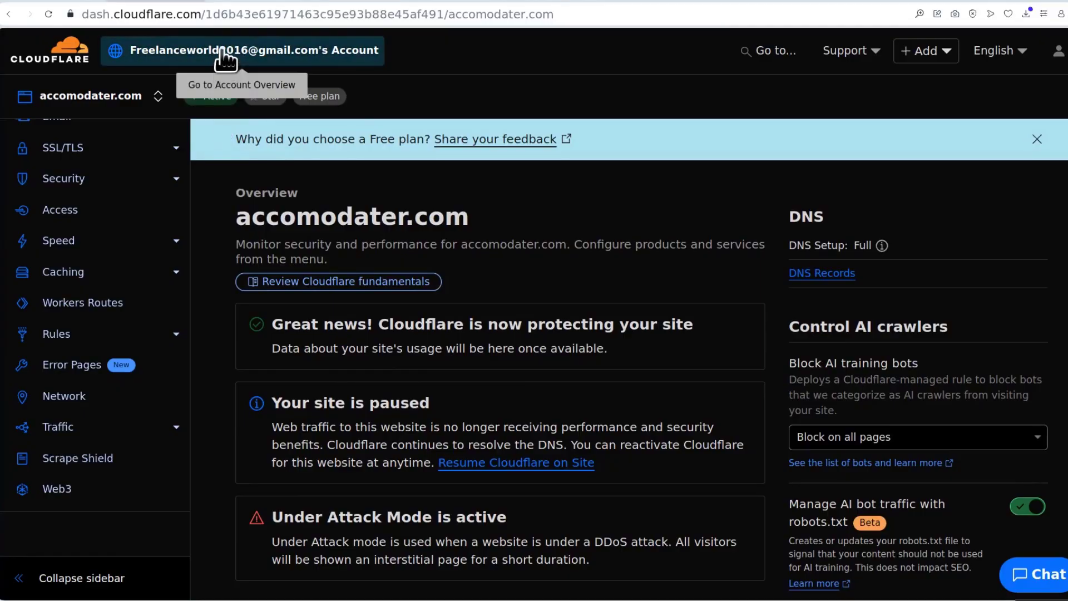
click(224, 55)
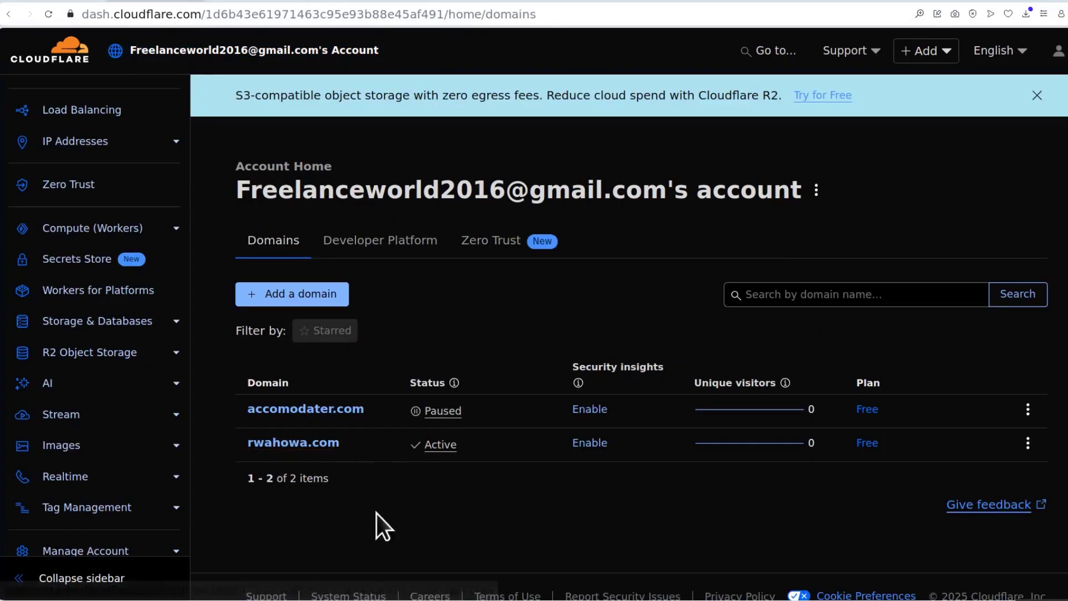
click(297, 446)
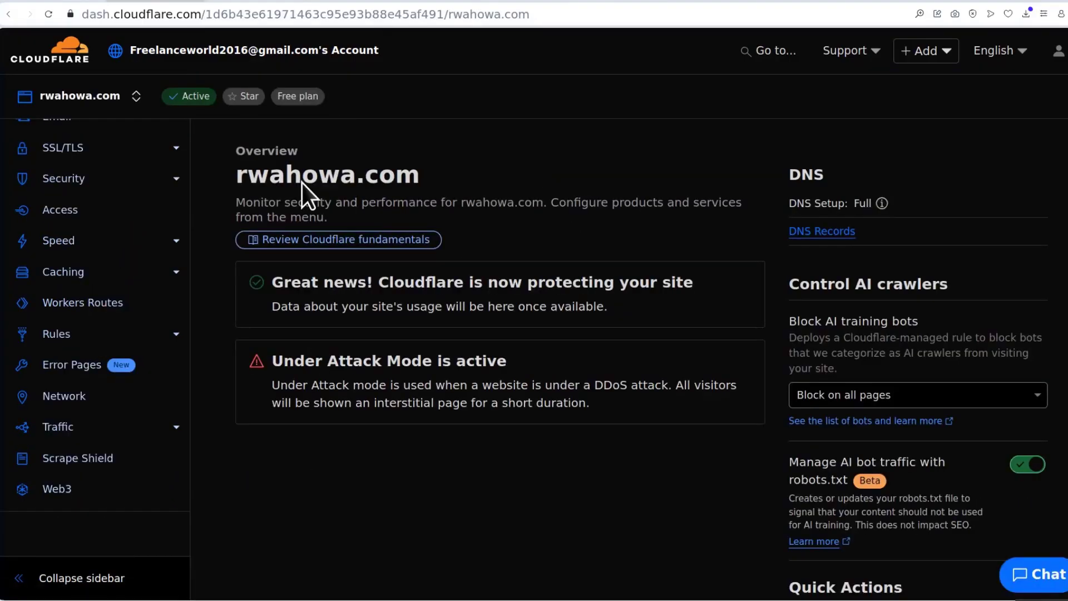
Open rwahowa.com's Rules overview and use the Redirect to a Different Domain template.
click(150, 338)
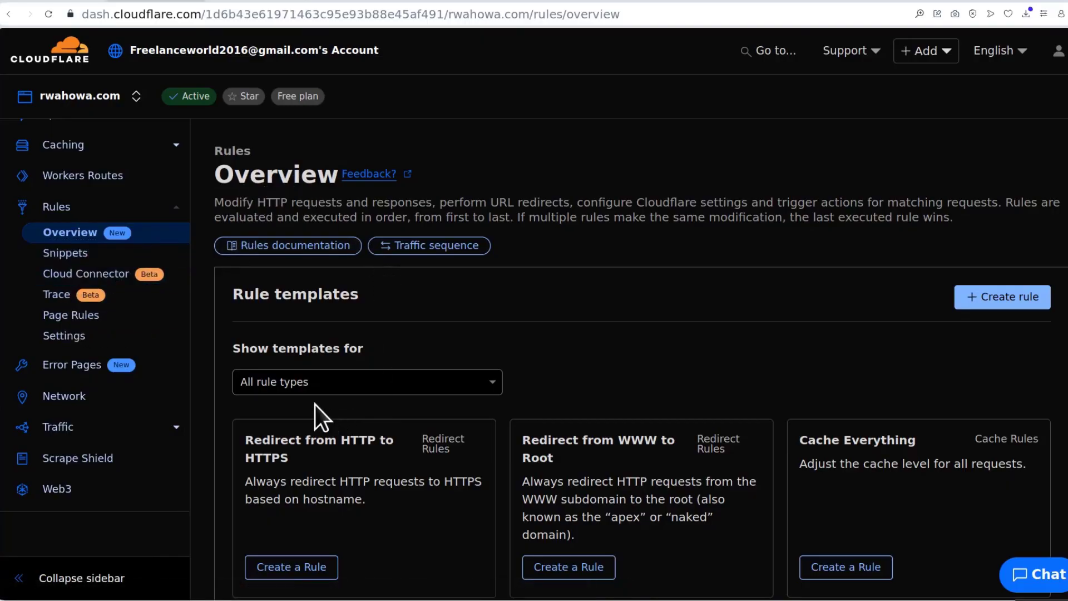
scroll(506, 329, down, 3)
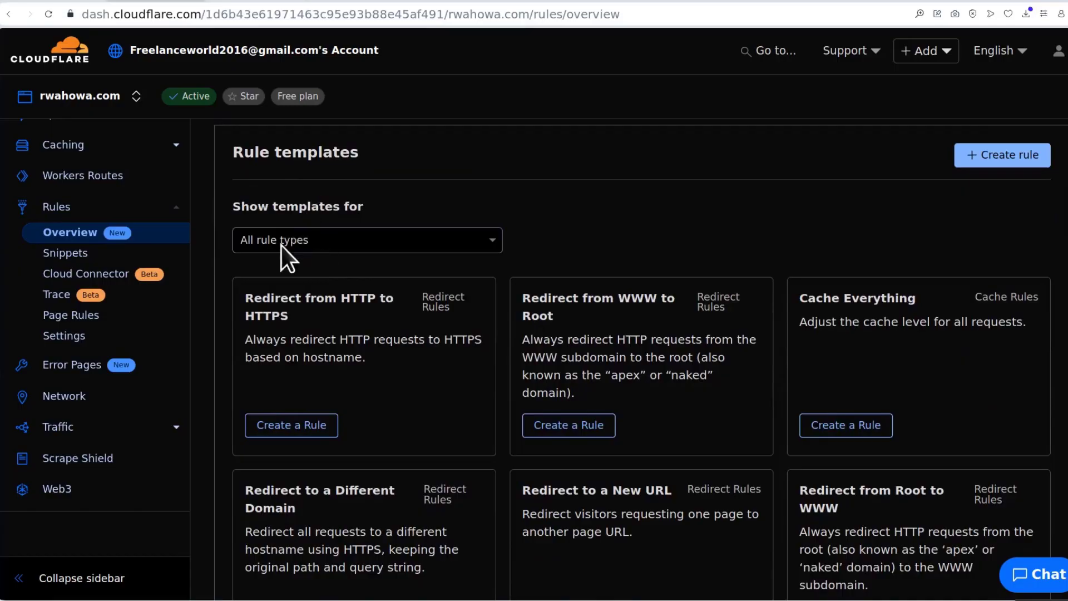
scroll(420, 326, up, 3)
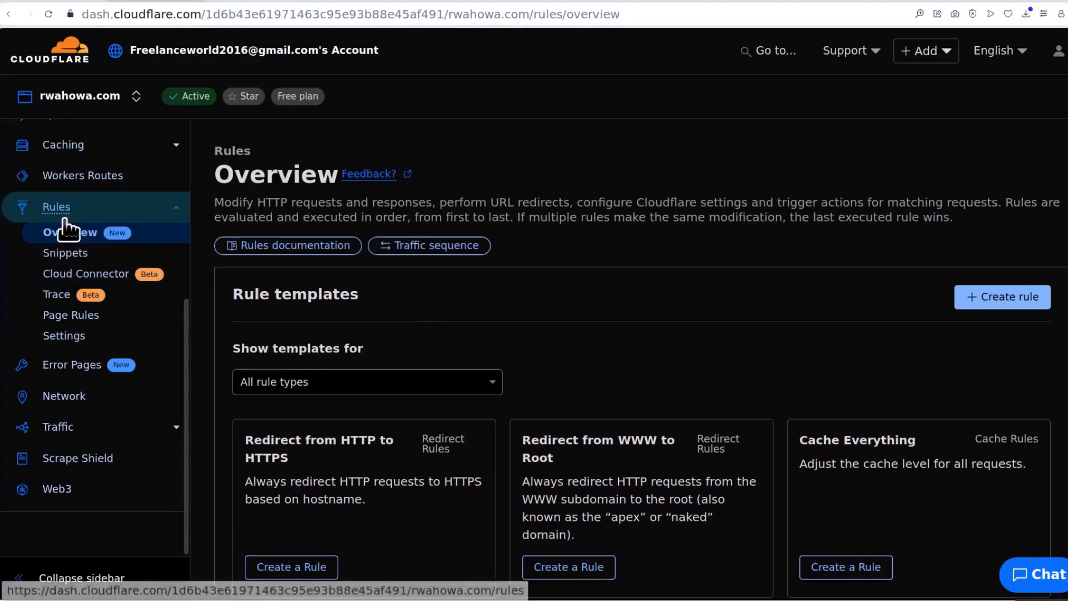
scroll(368, 310, down, 4)
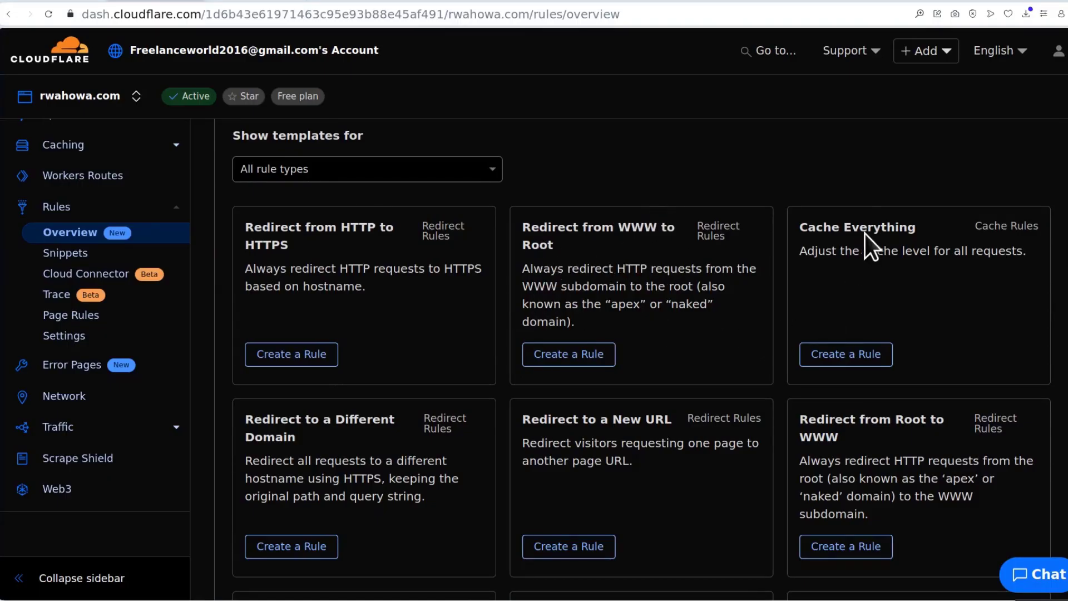
scroll(325, 358, down, 2)
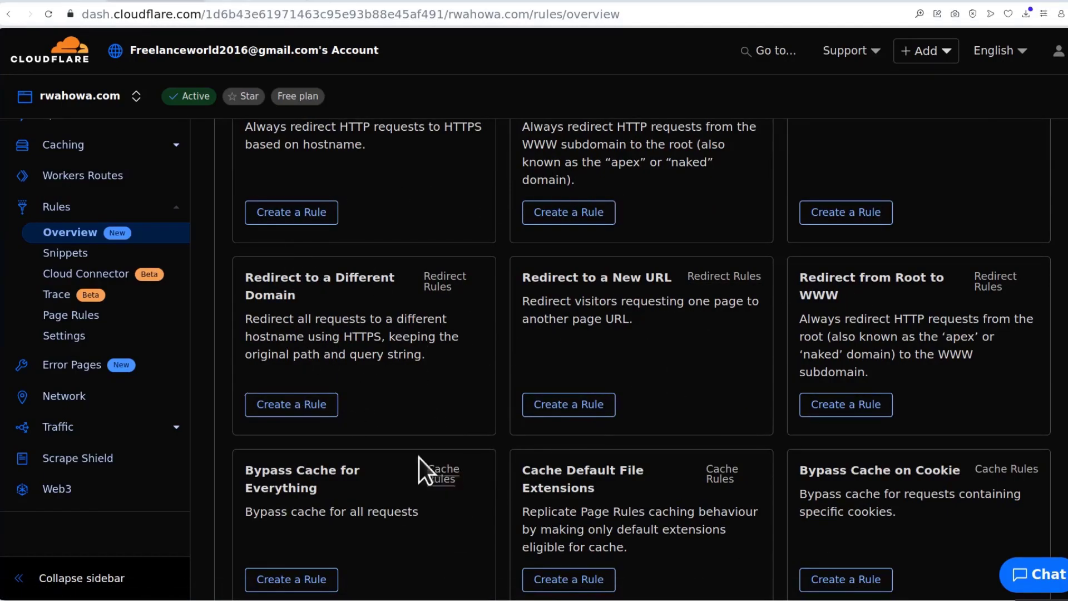
click(286, 408)
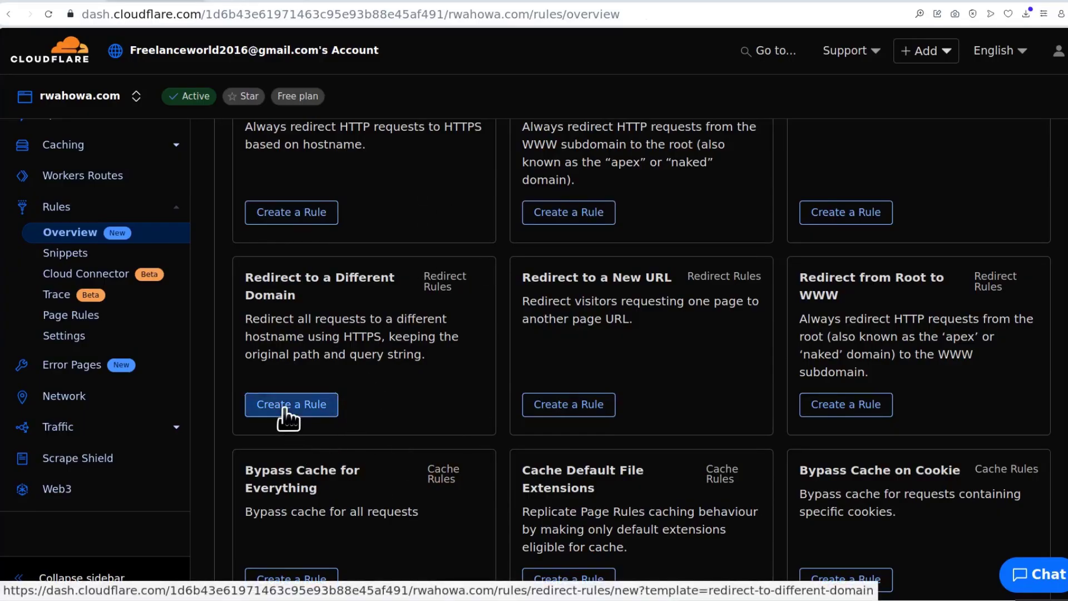
Look over the new redirect rule's name field and default expression.
click(384, 385)
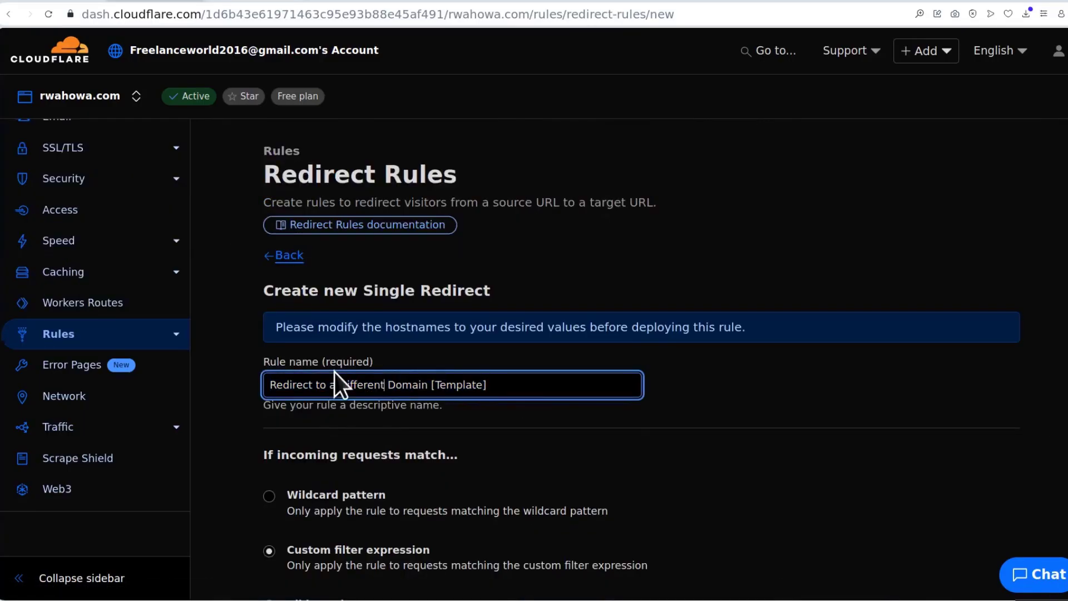
scroll(478, 357, down, 3)
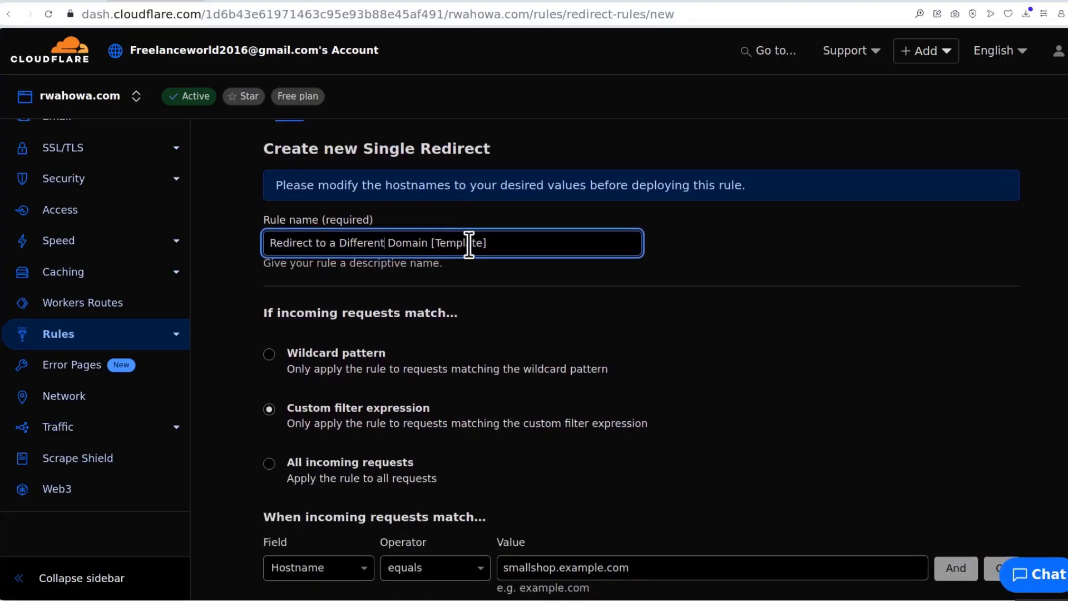
scroll(494, 348, down, 3)
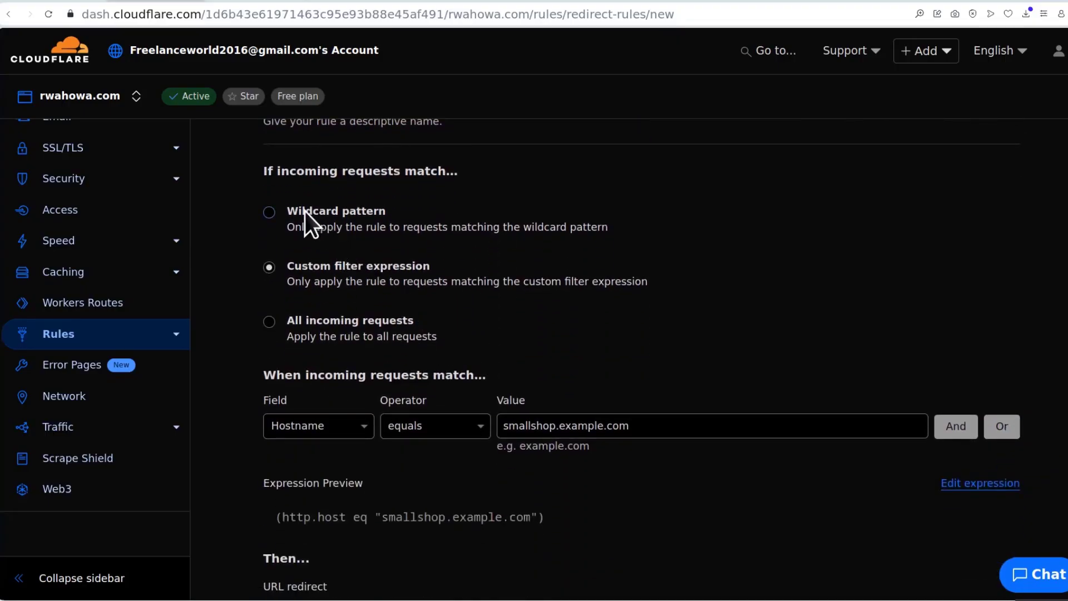
scroll(477, 312, down, 3)
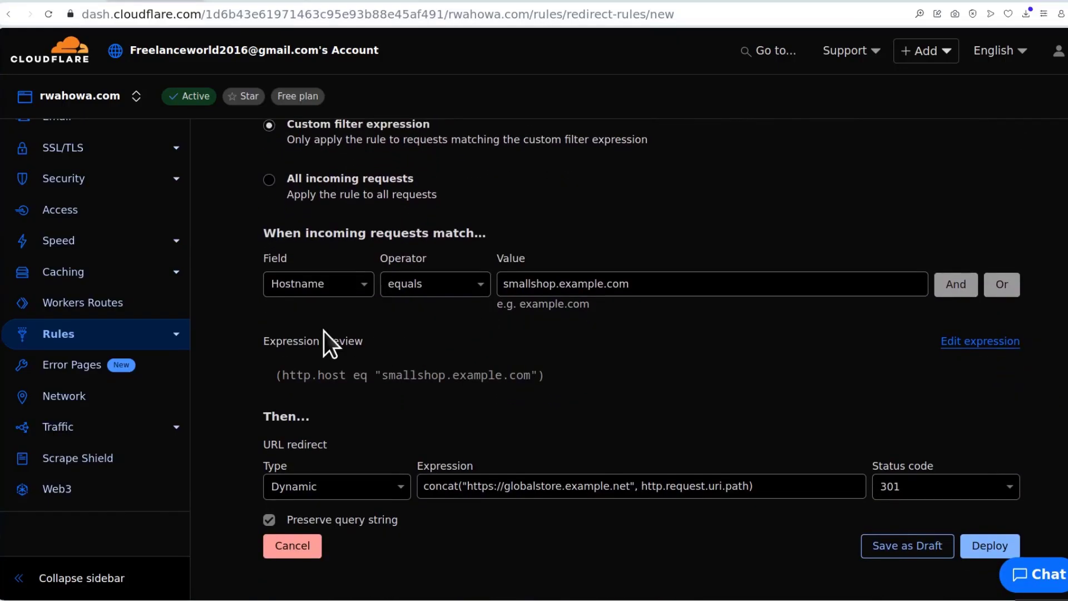
scroll(323, 334, up, 1)
scroll(384, 284, up, 1)
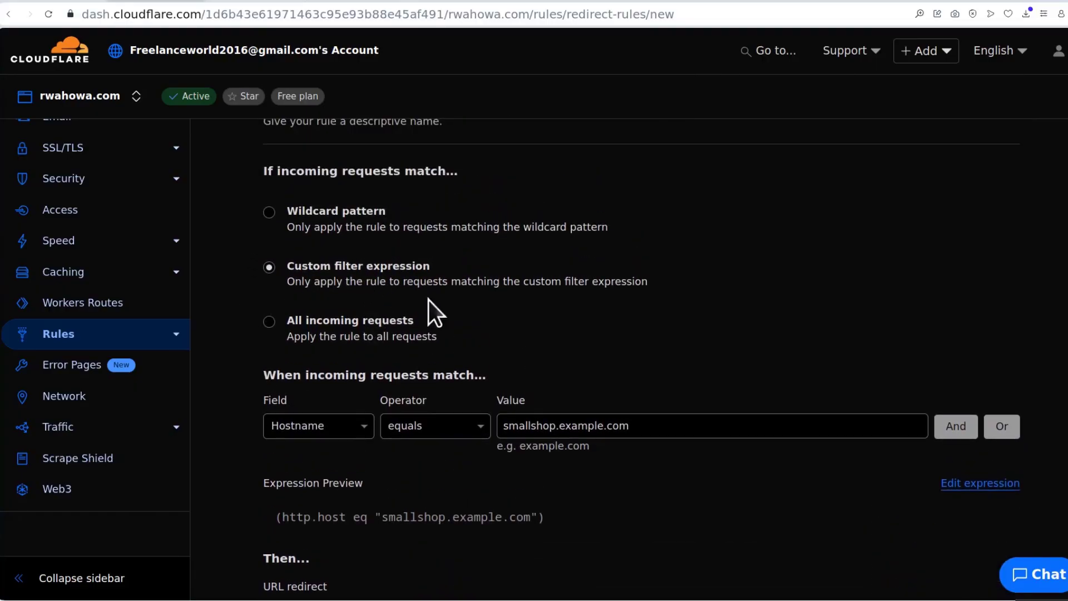
scroll(390, 312, down, 4)
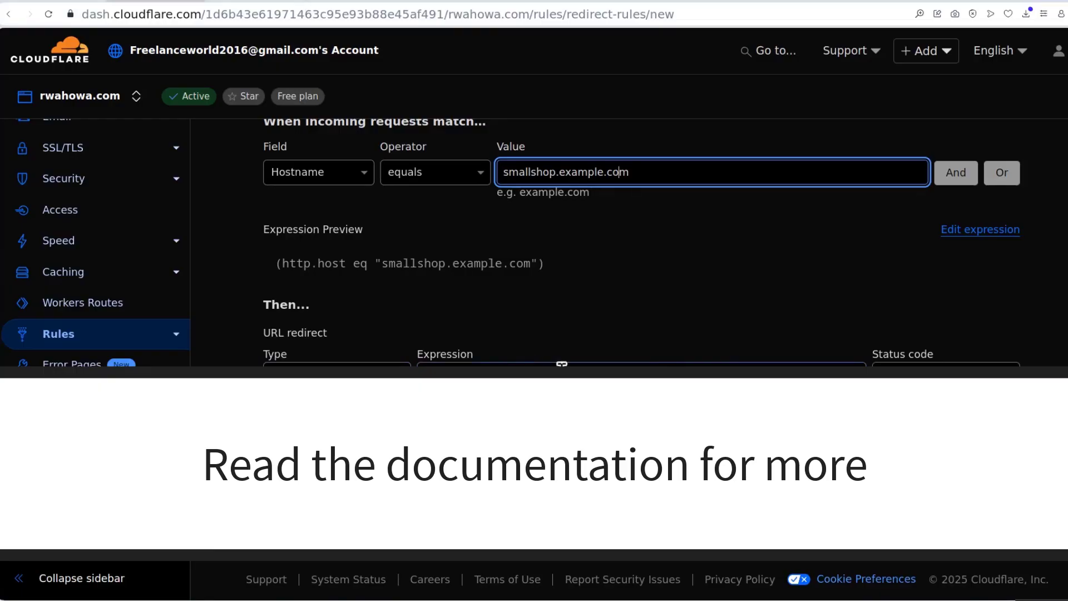
triple_click(527, 373)
click(474, 429)
scroll(369, 423, up, 7)
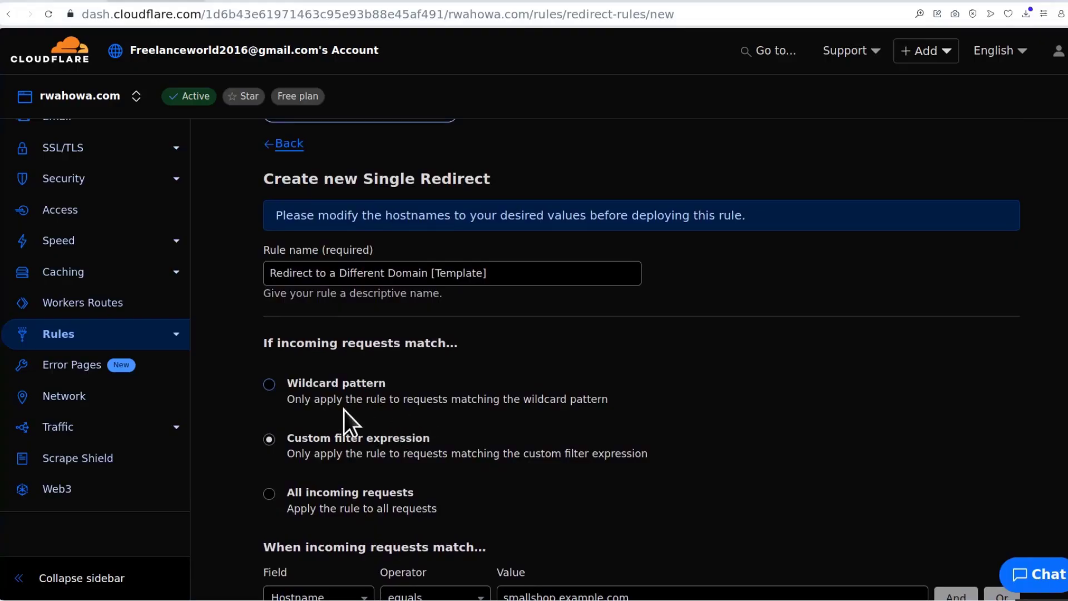
click(270, 385)
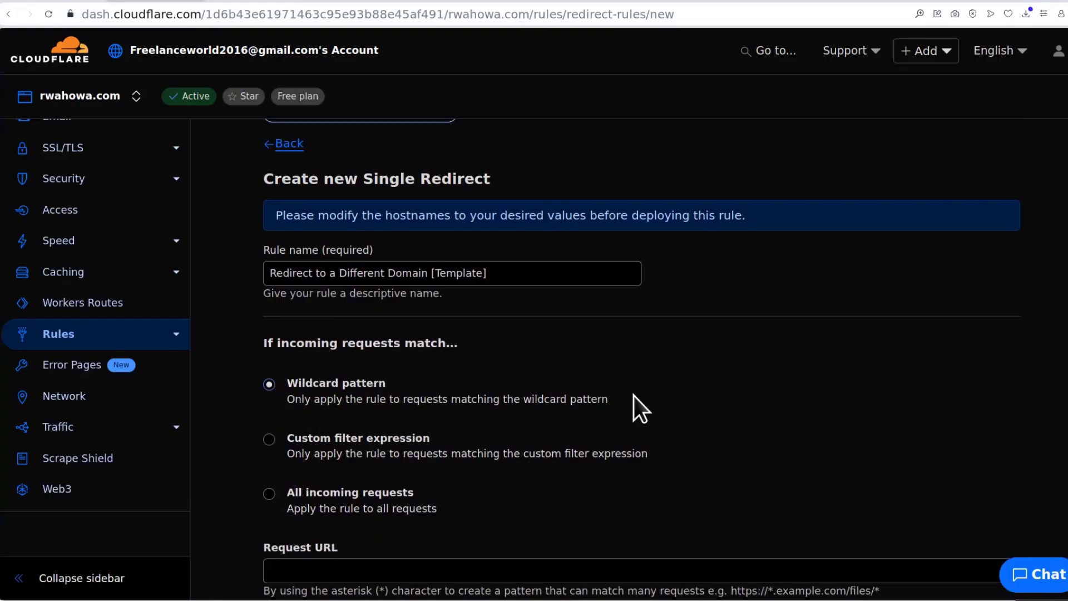
scroll(310, 360, down, 3)
click(312, 355)
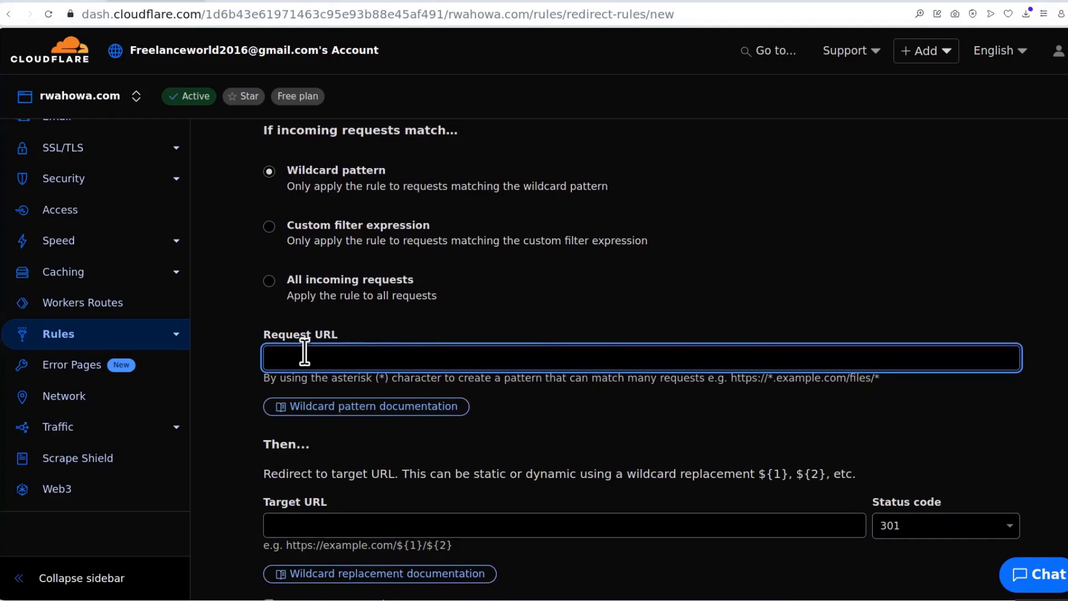
text(http://rwahowa.com)
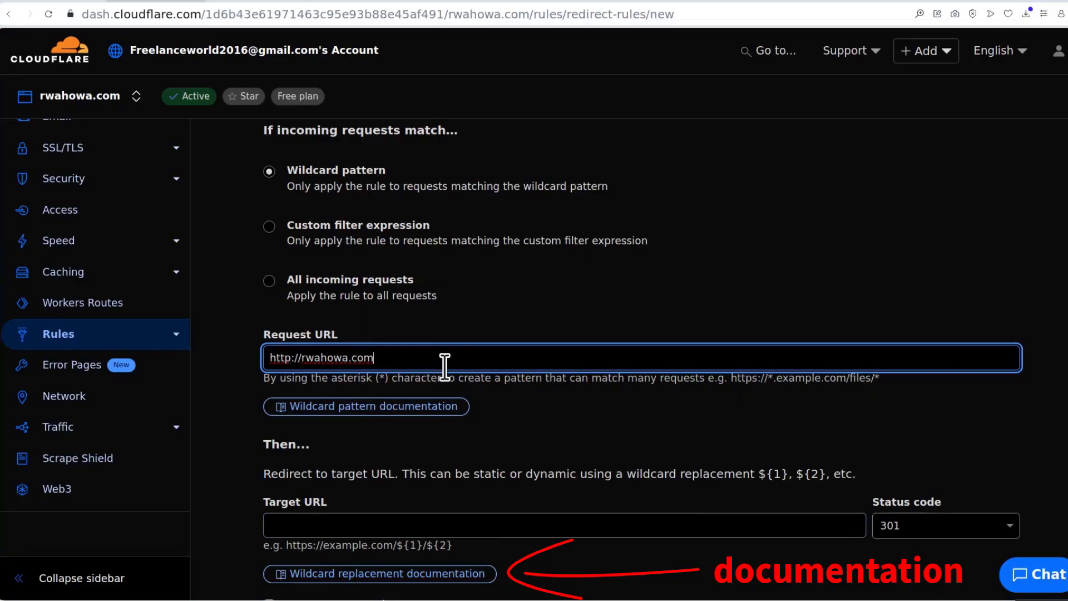
text(*)
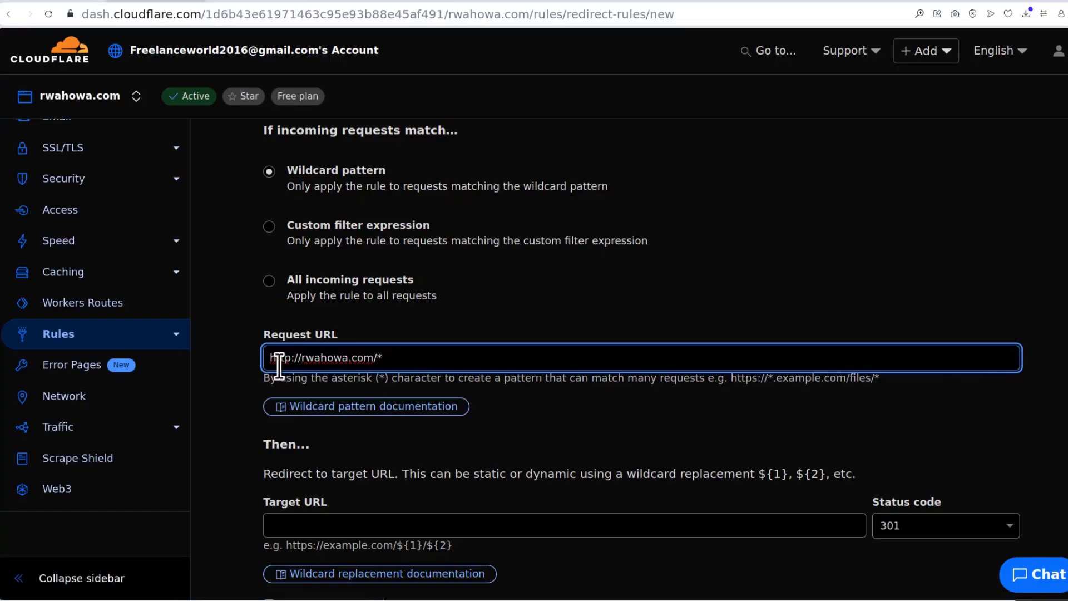
drag(271, 362, 394, 356)
click(421, 358)
scroll(460, 399, down, 3)
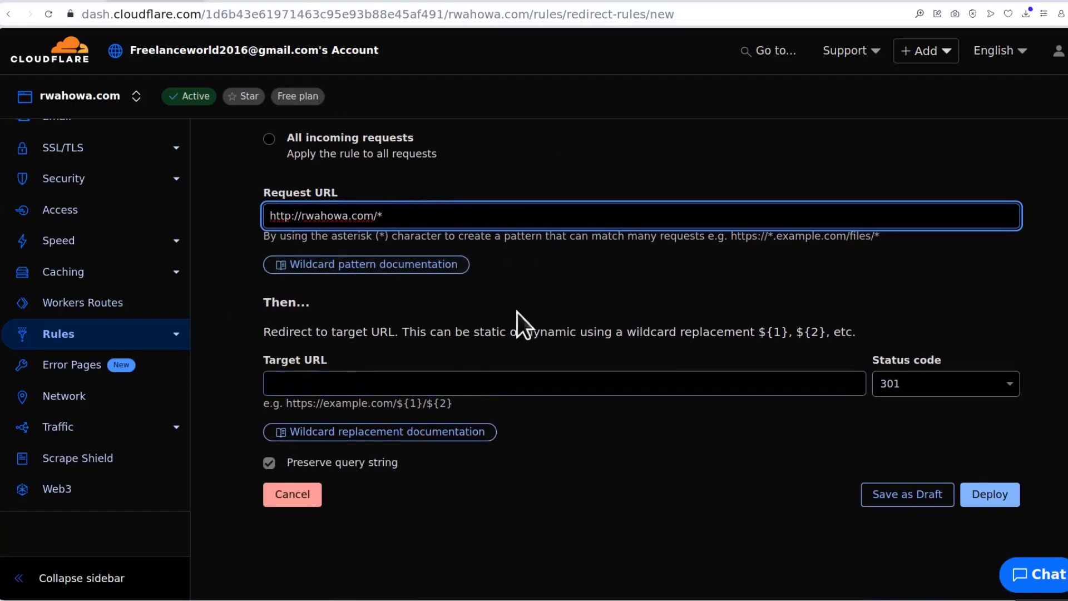
scroll(382, 389, down, 1)
click(348, 323)
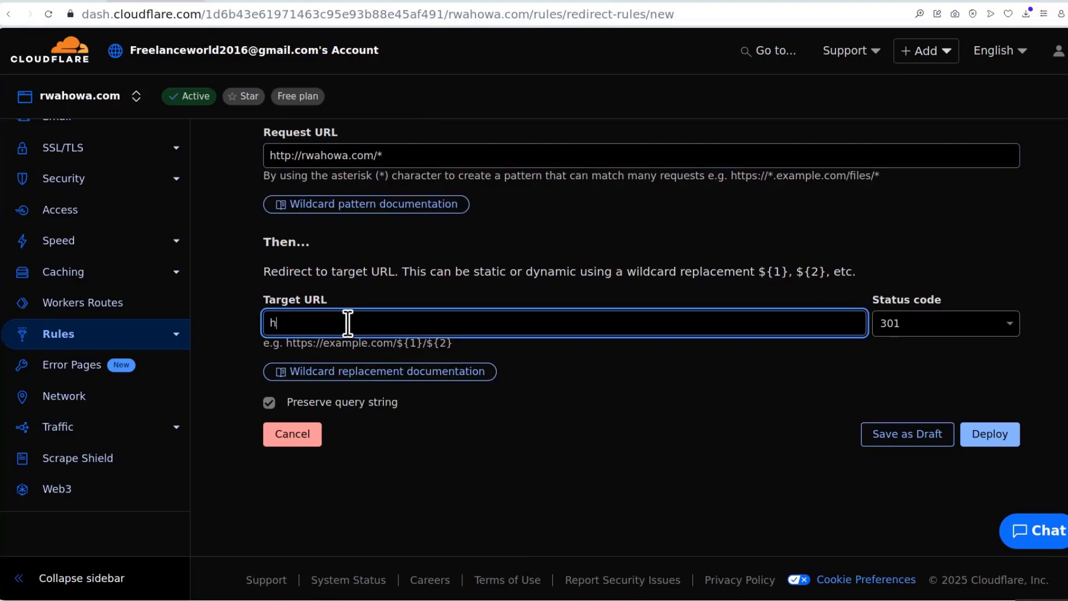
text(https://bizanosa.com)
drag(759, 271, 790, 270)
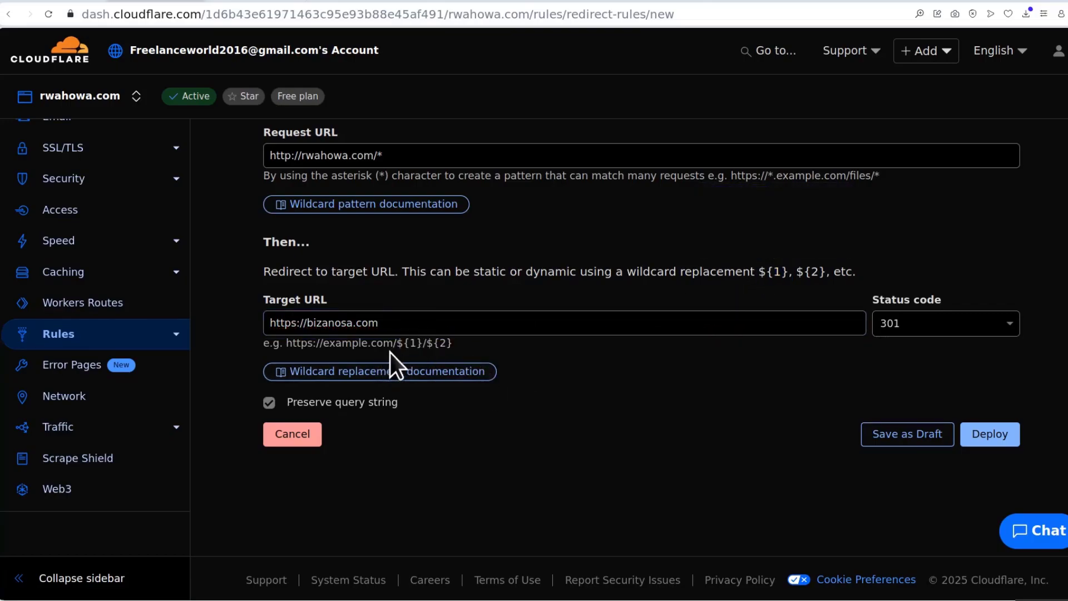
drag(397, 343, 423, 341)
click(567, 328)
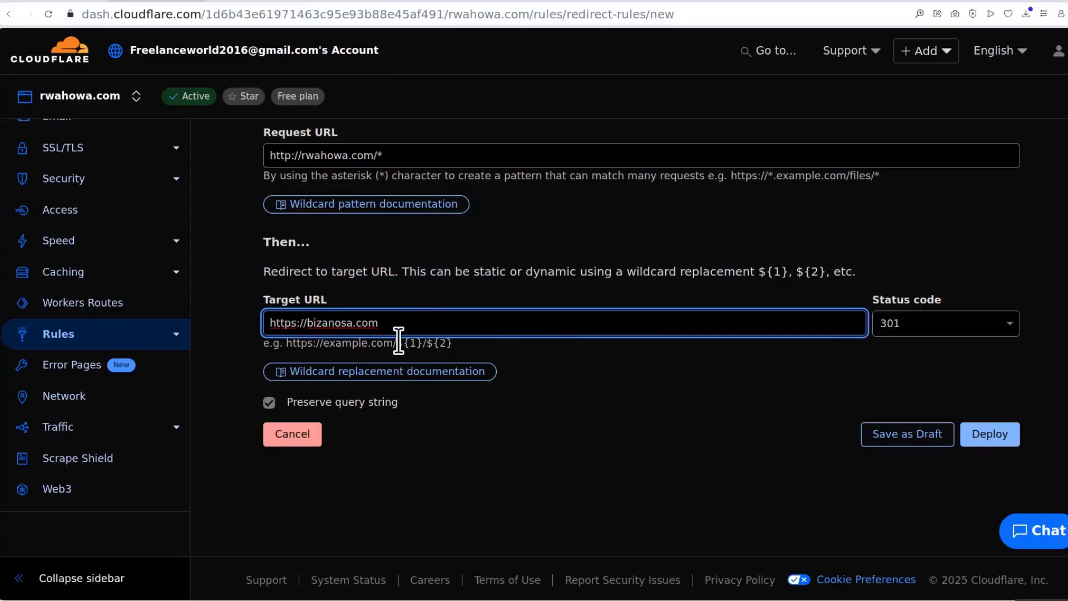
drag(397, 342, 428, 341)
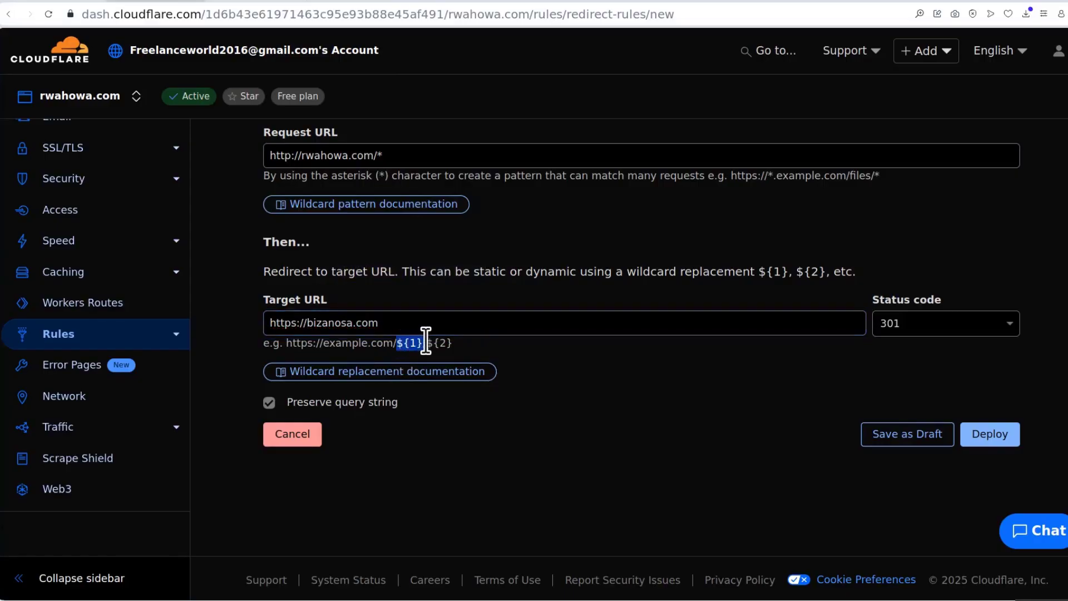
key(ctrl+c)
click(472, 322)
key(ctrl+v)
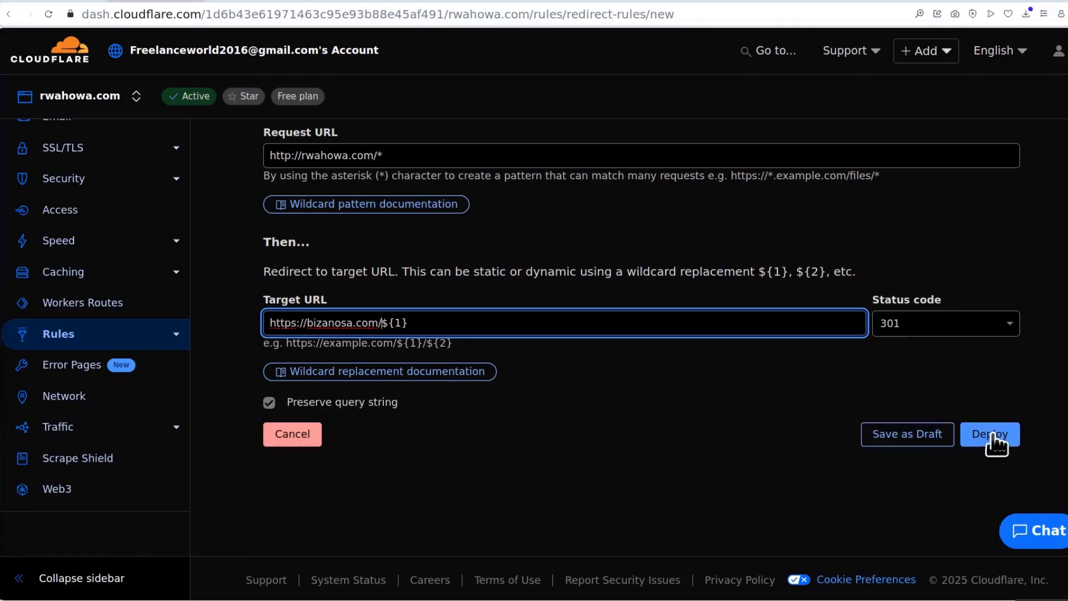
click(993, 435)
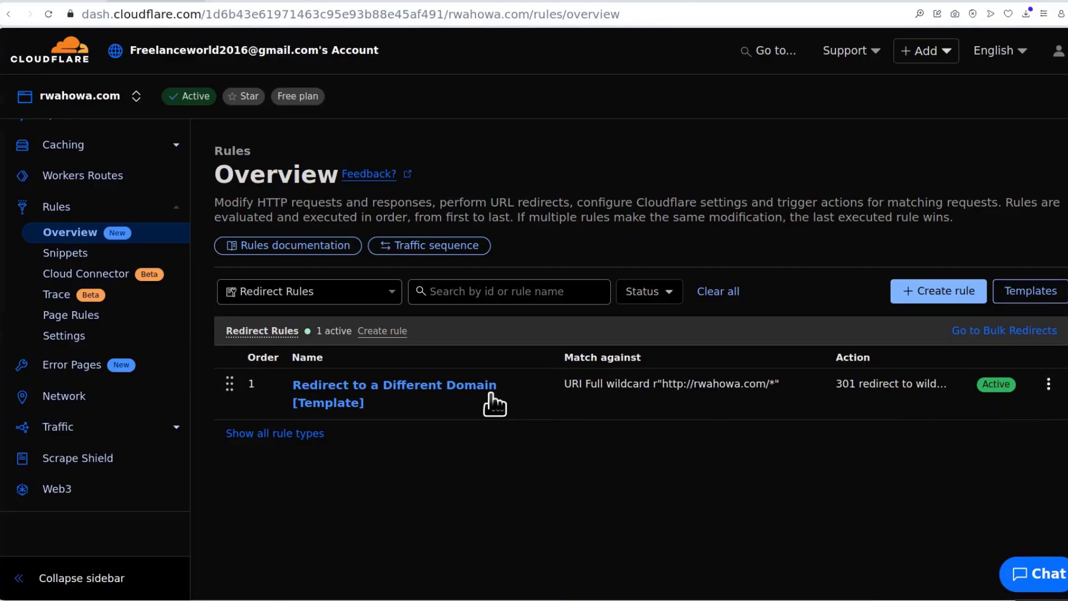
Open the actions menu for the Redirect to a Different Domain rule.
click(1049, 384)
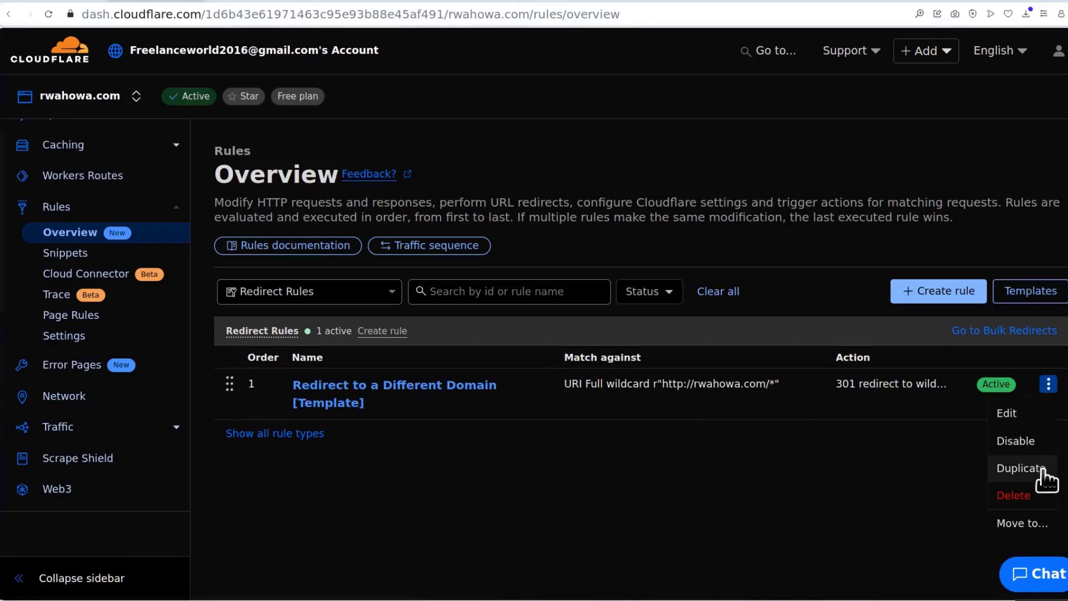
Duplicate the redirect rule, place the copy first, and deploy it.
click(1026, 473)
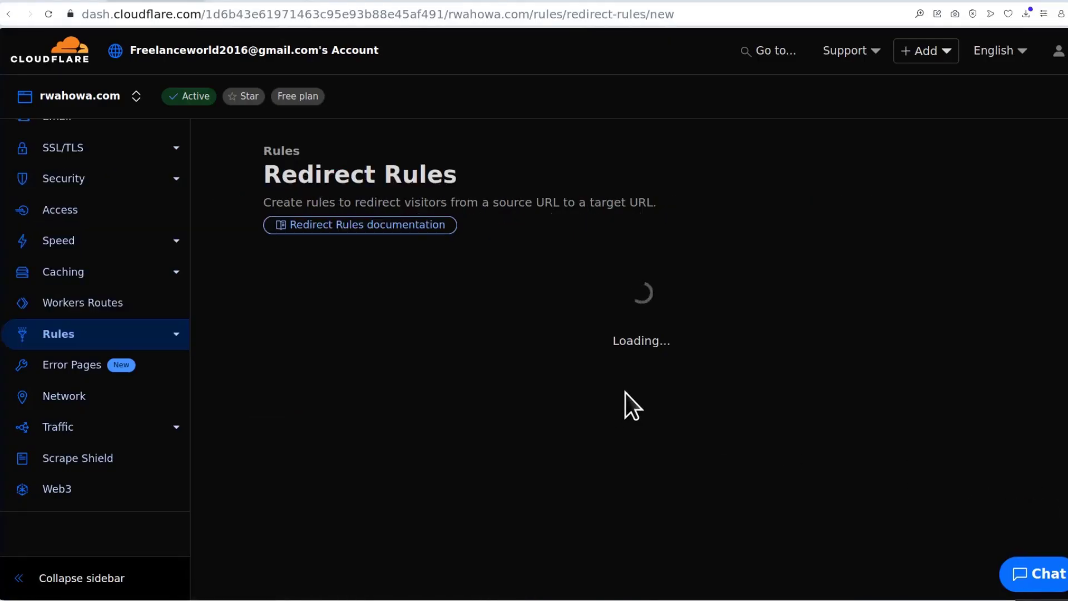
scroll(413, 373, down, 15)
click(346, 366)
click(365, 393)
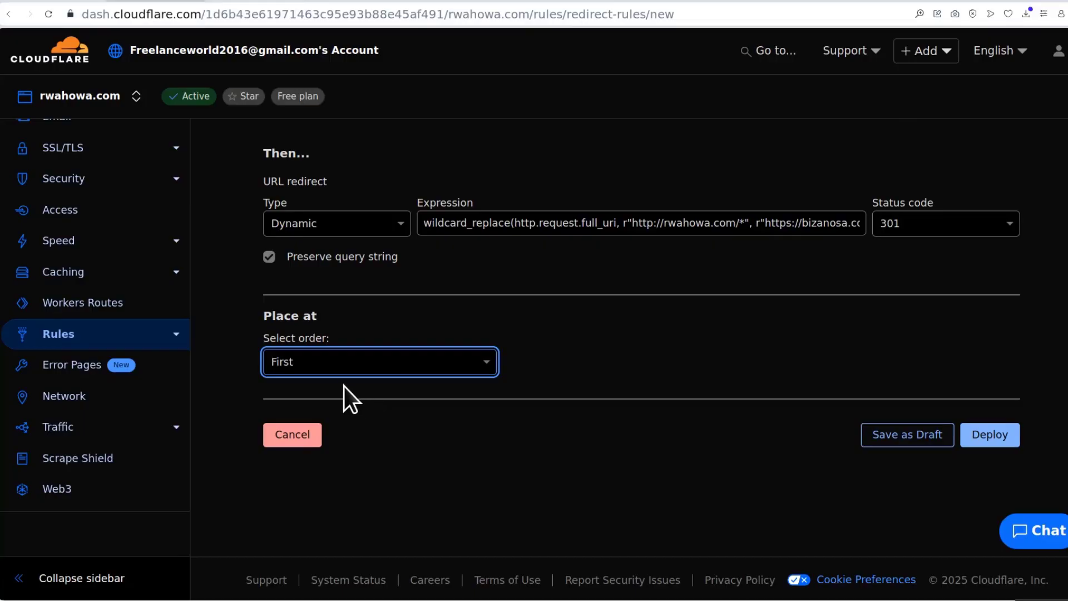
click(995, 439)
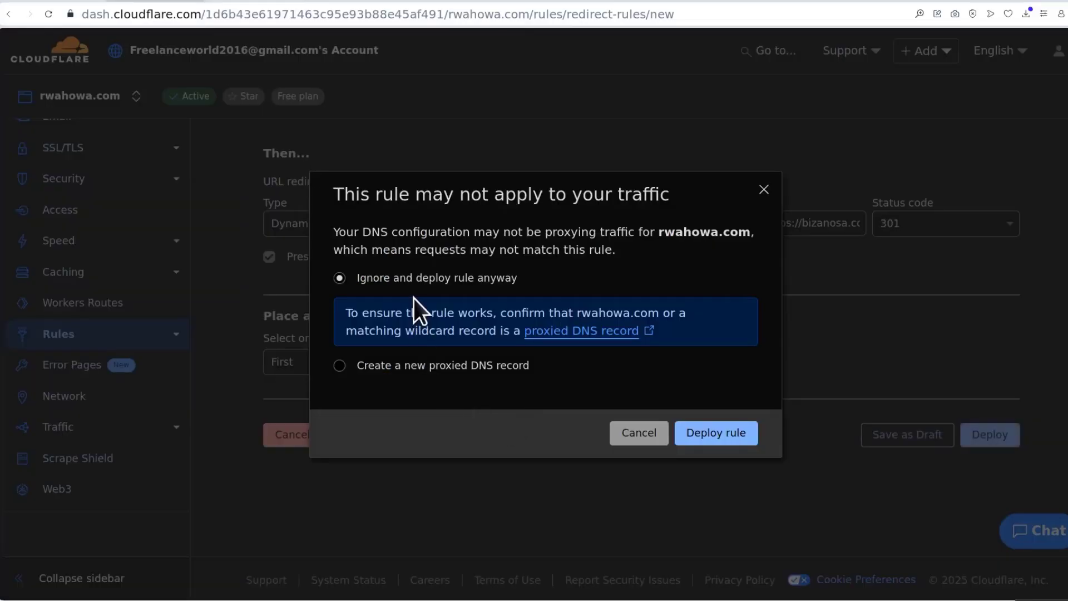
Create a new proxied DNS record with IPv4 address 192.0.2.1 for the deployed rule.
click(339, 367)
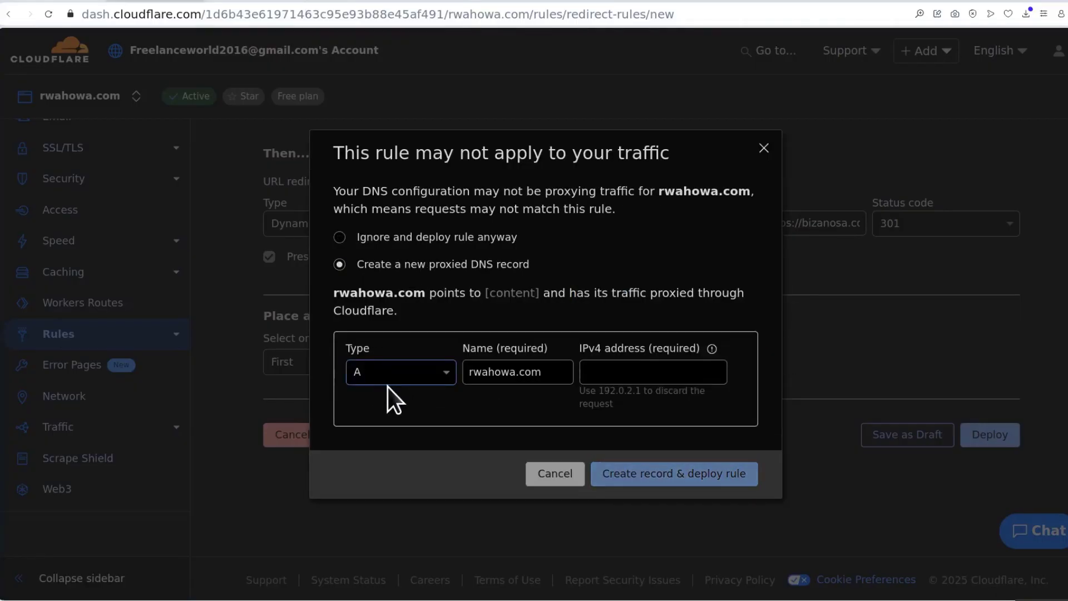
click(467, 270)
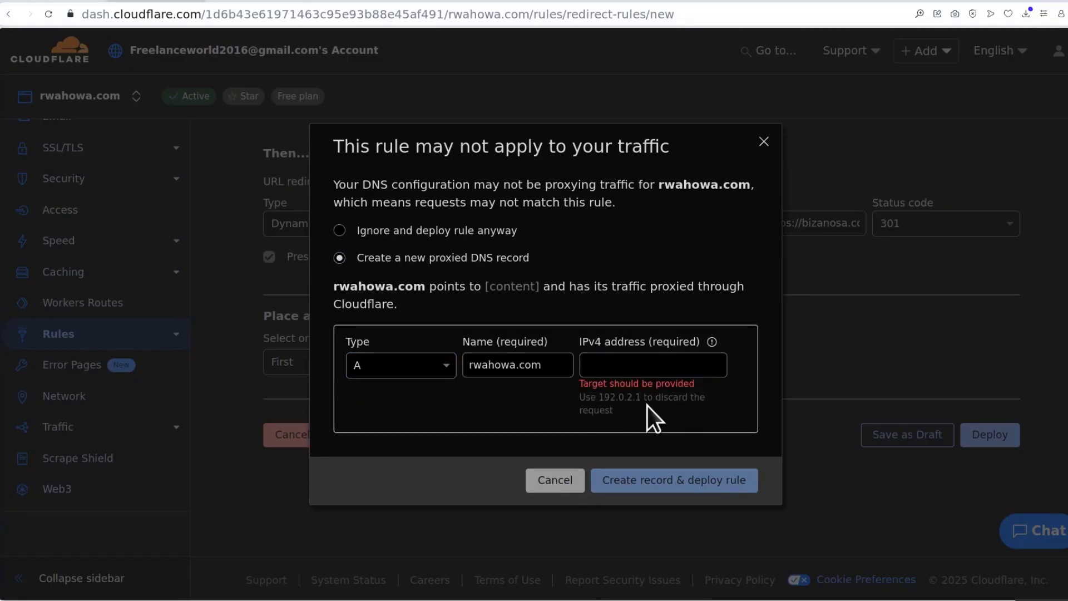
drag(535, 370, 586, 373)
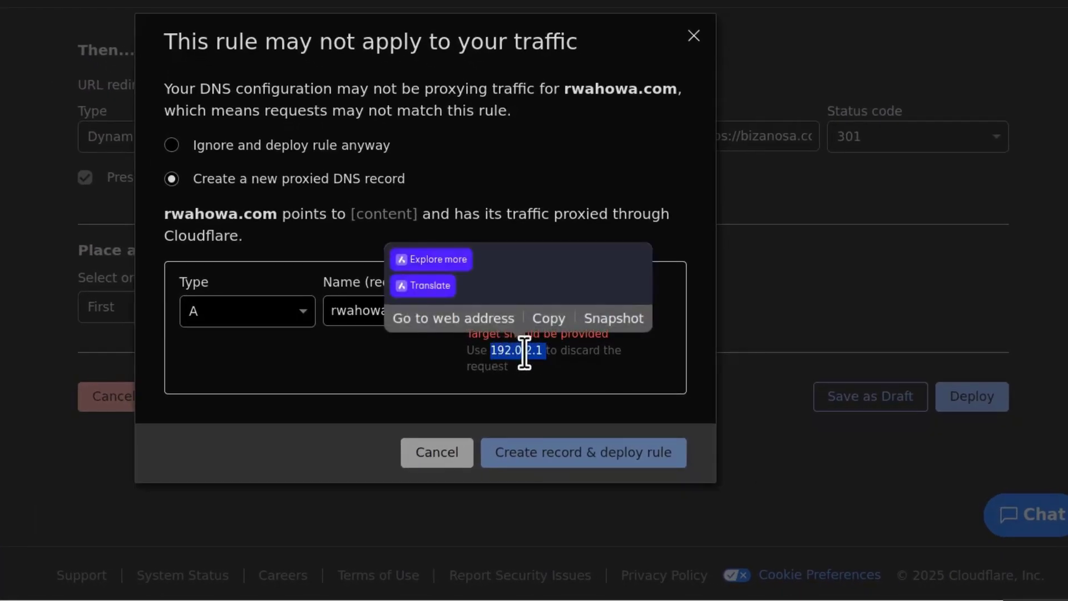
click(547, 318)
click(551, 311)
key(ctrl+v)
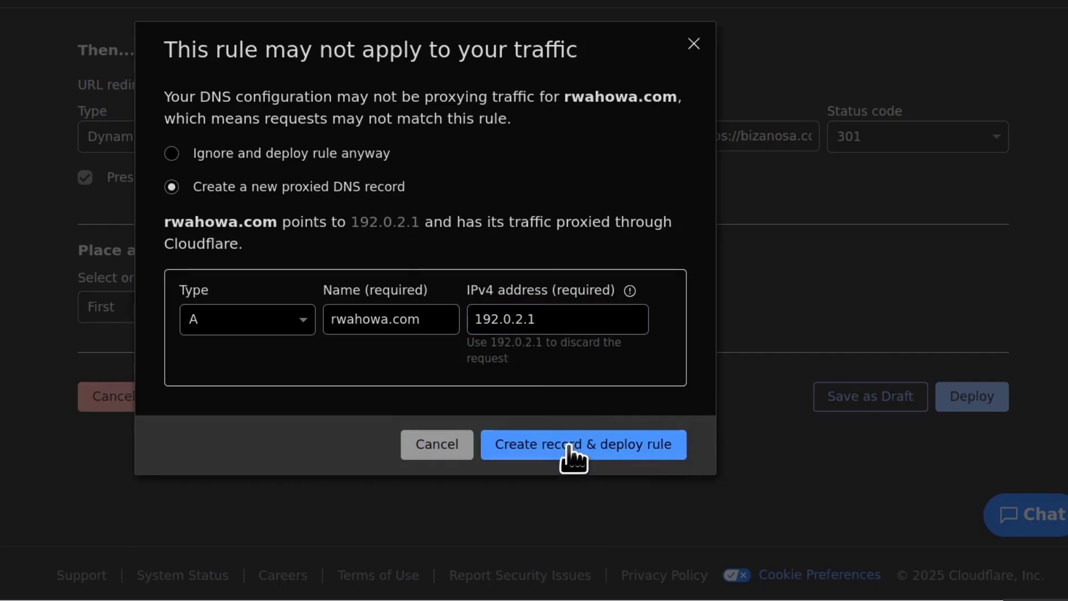
click(570, 449)
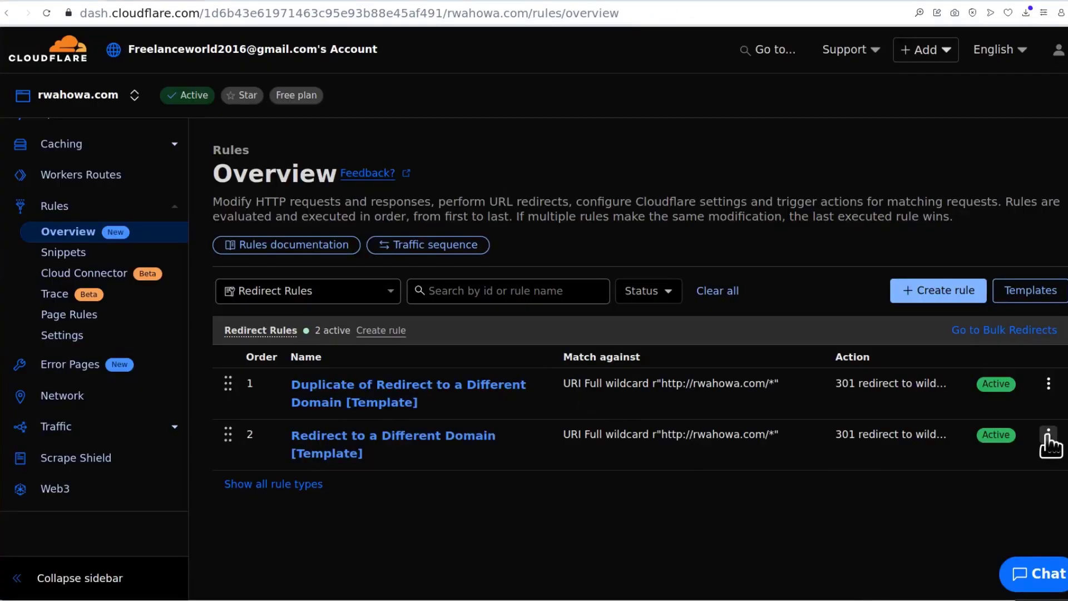
Delete the original redirect rule, keeping only the duplicate.
click(1049, 435)
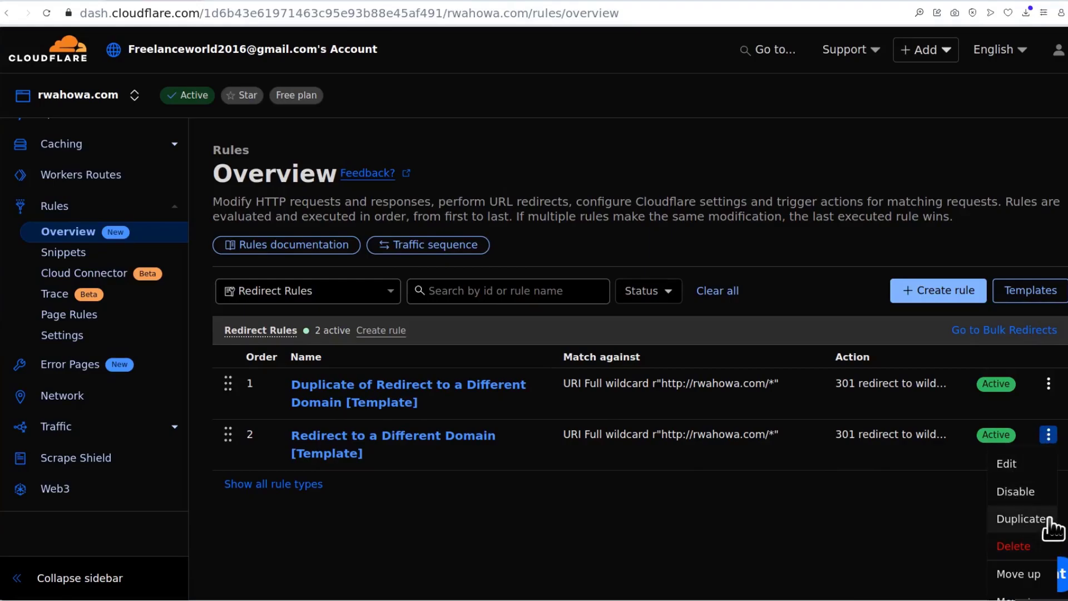
scroll(1031, 592, down, 1)
click(1013, 504)
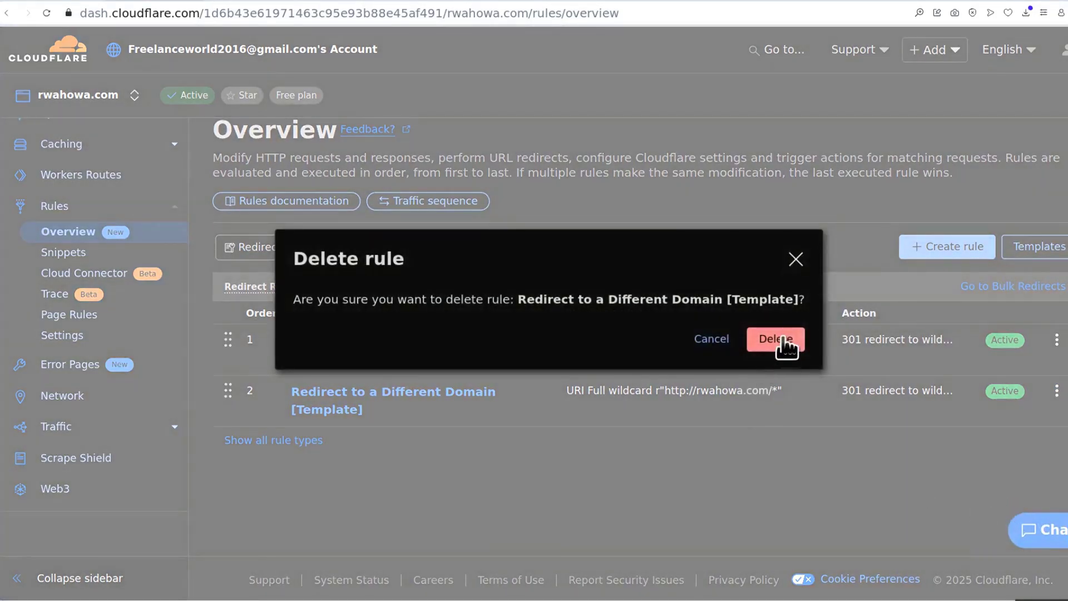
click(781, 342)
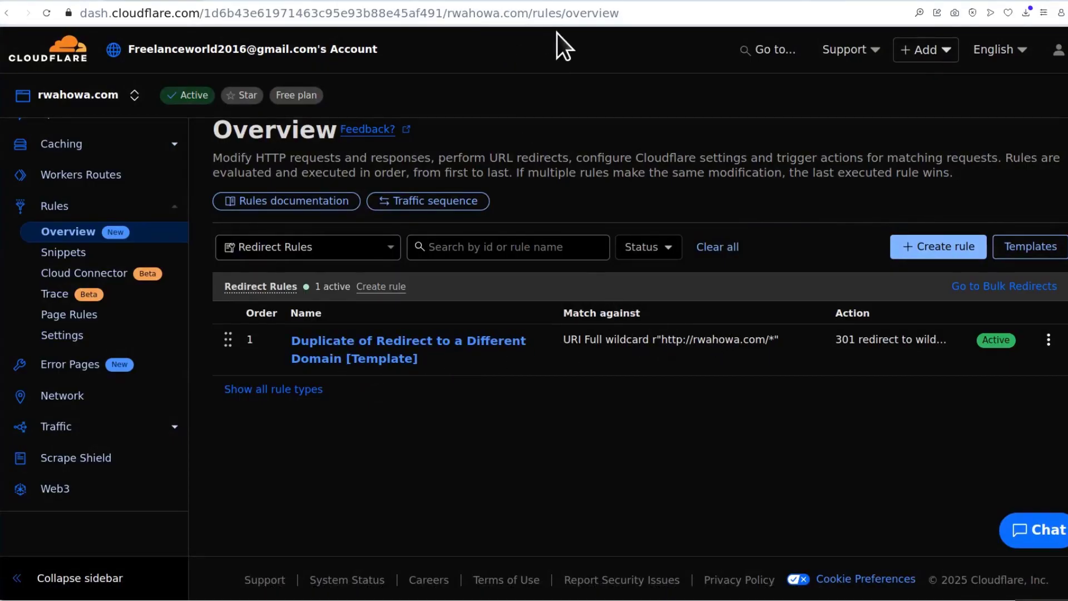
click(771, 0)
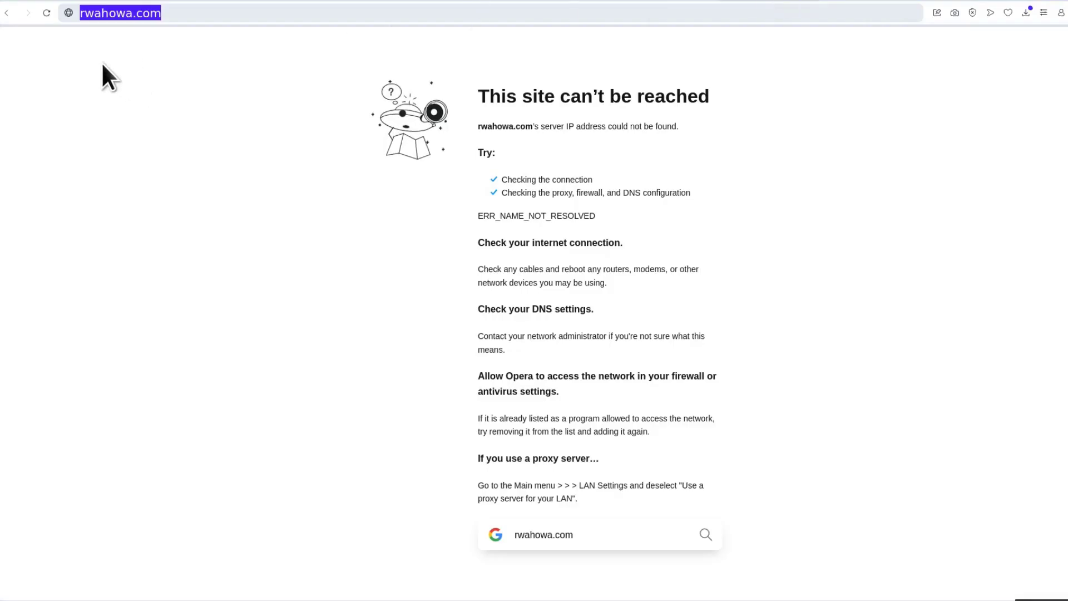
Reload rwahowa.com, which still can't be reached, and copy its address.
click(47, 13)
click(148, 12)
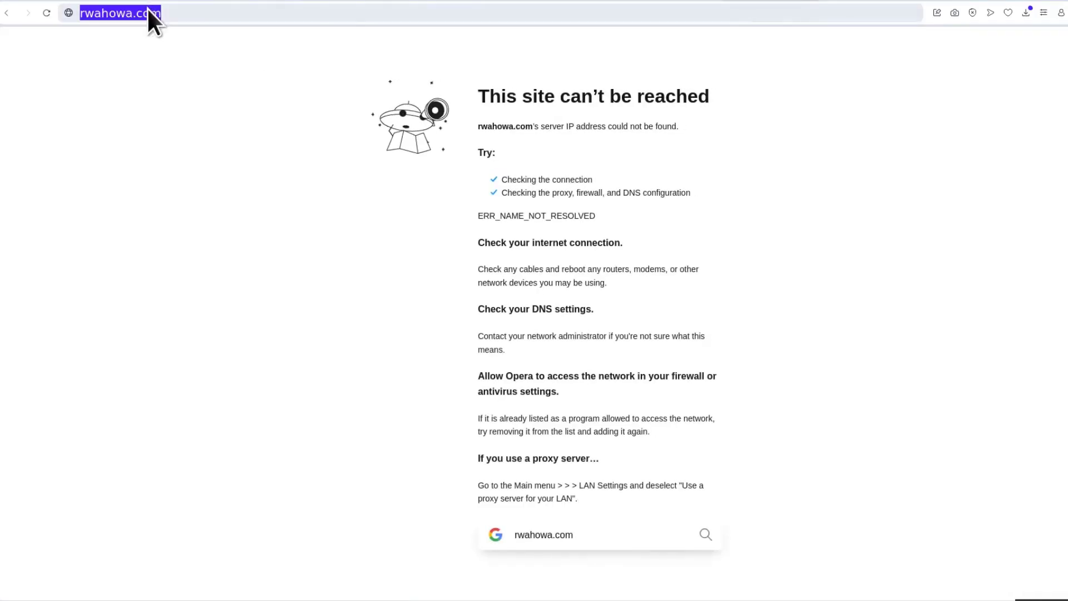
right_click(145, 12)
click(188, 70)
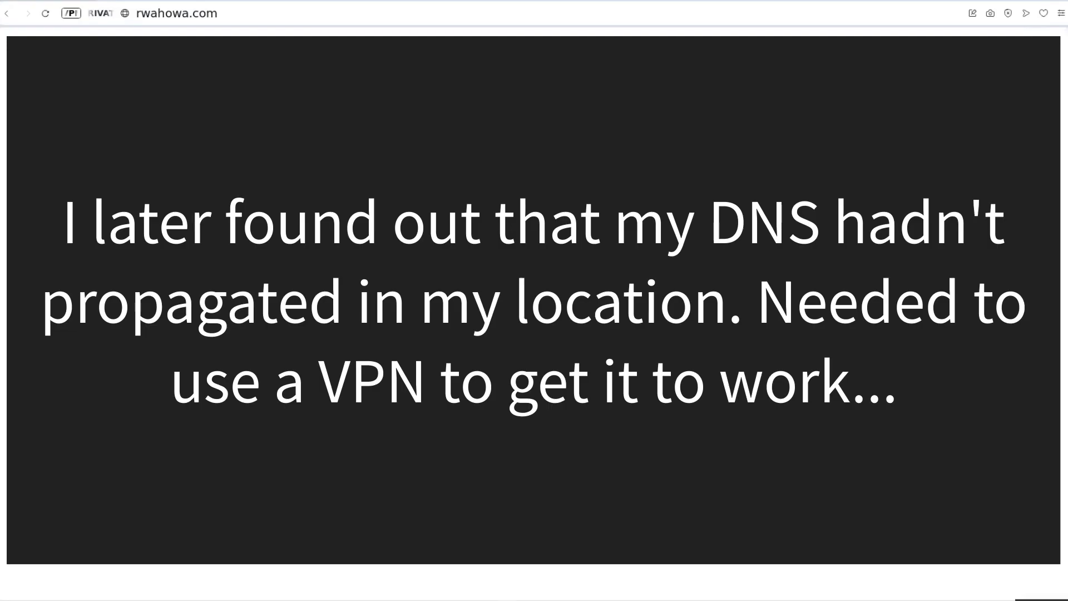
key(ctrl+l)
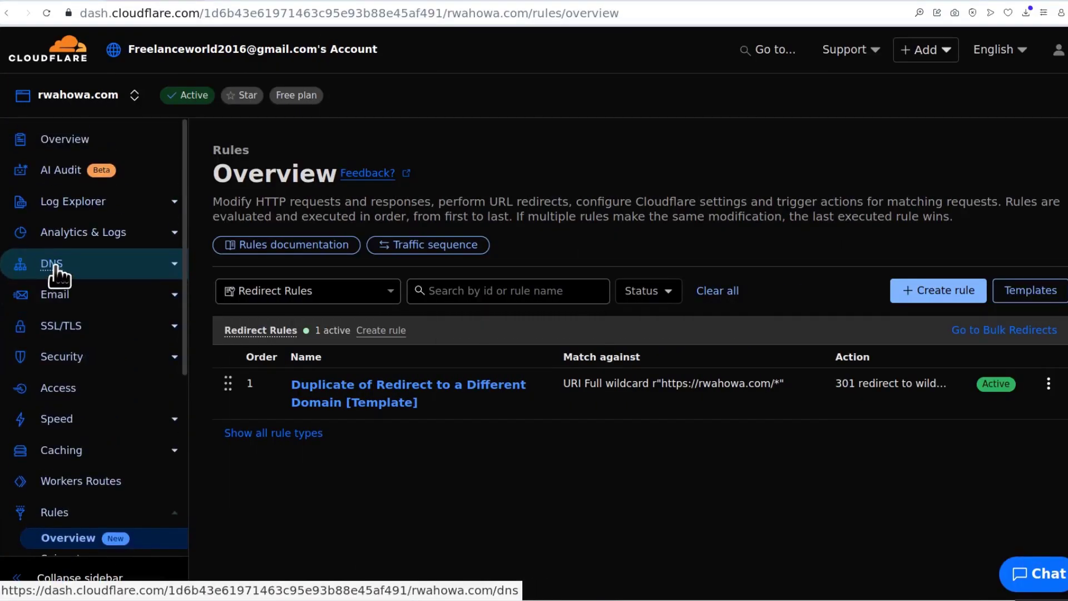
right_click(59, 272)
View rwahowa.com's DNS records in a new tab, showing one proxied A record to 192.0.2.1.
click(114, 277)
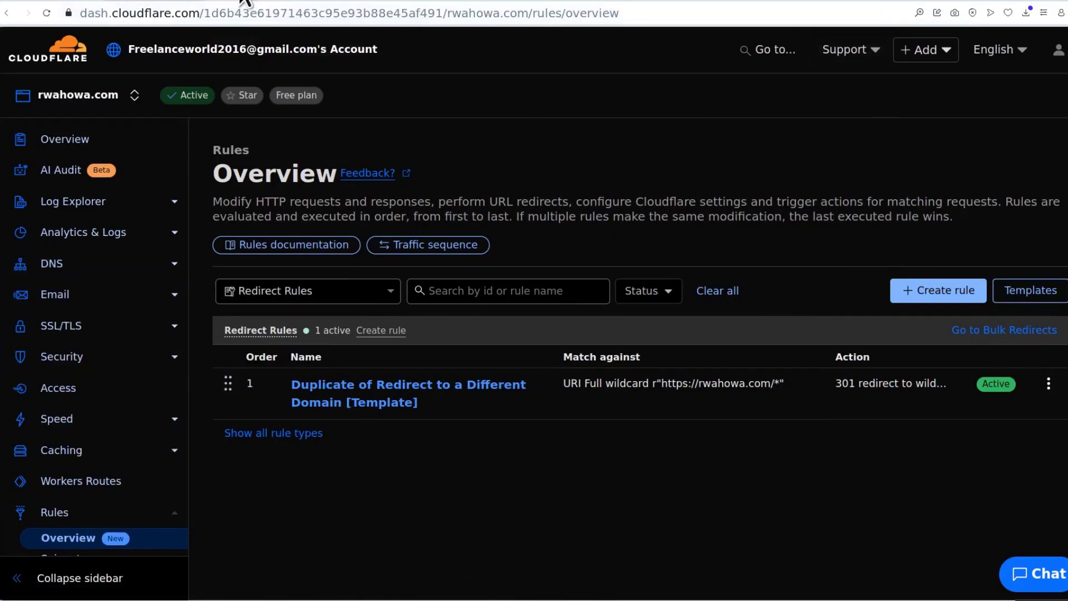
click(239, 0)
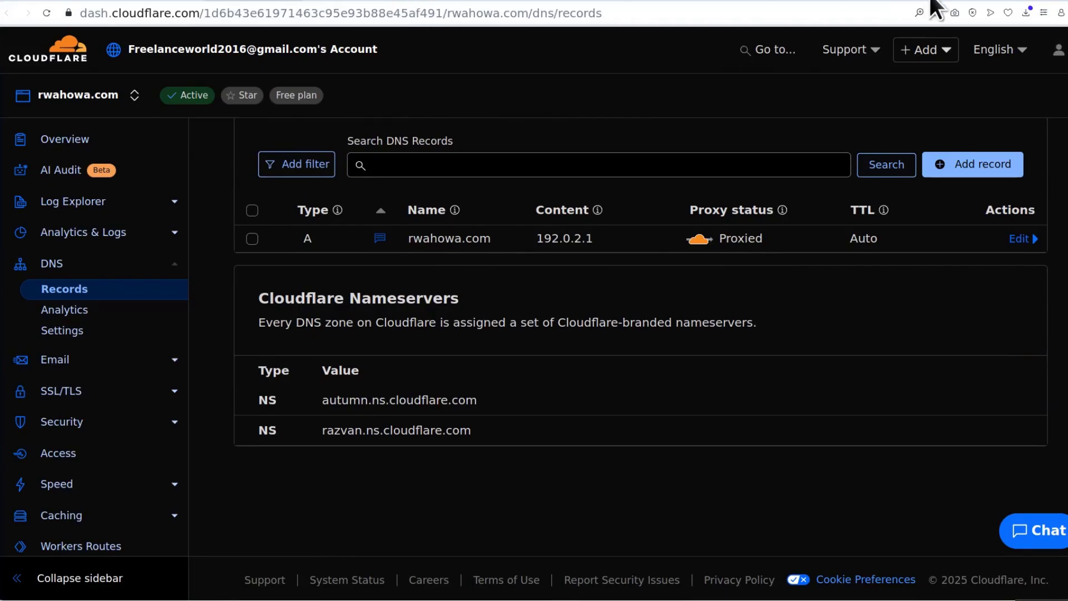
click(907, 0)
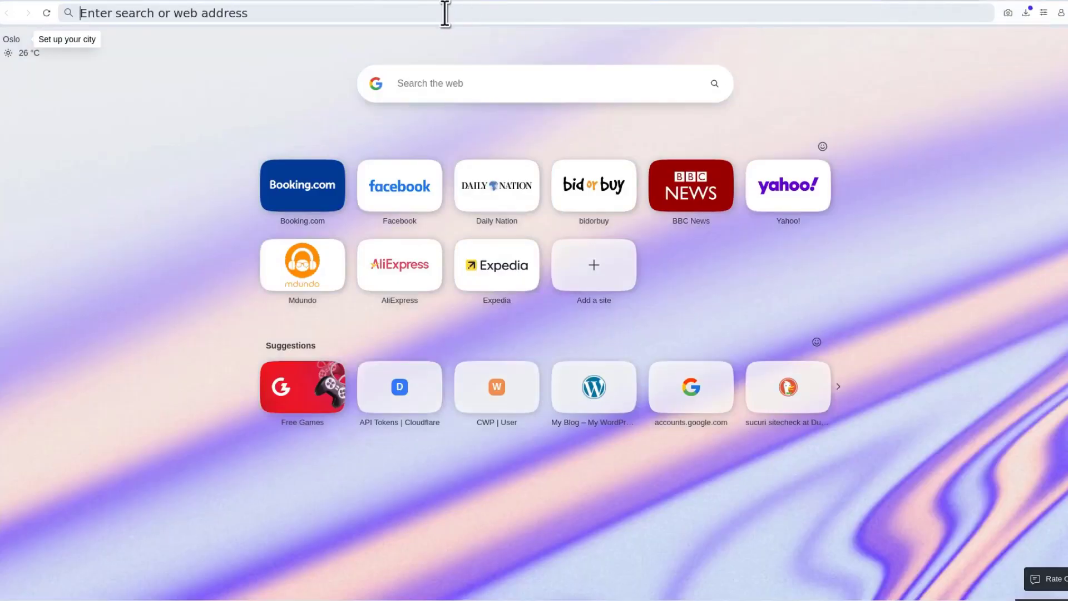
Search for 'cloudflare alias' and look through the results.
text(cloudflare.com)
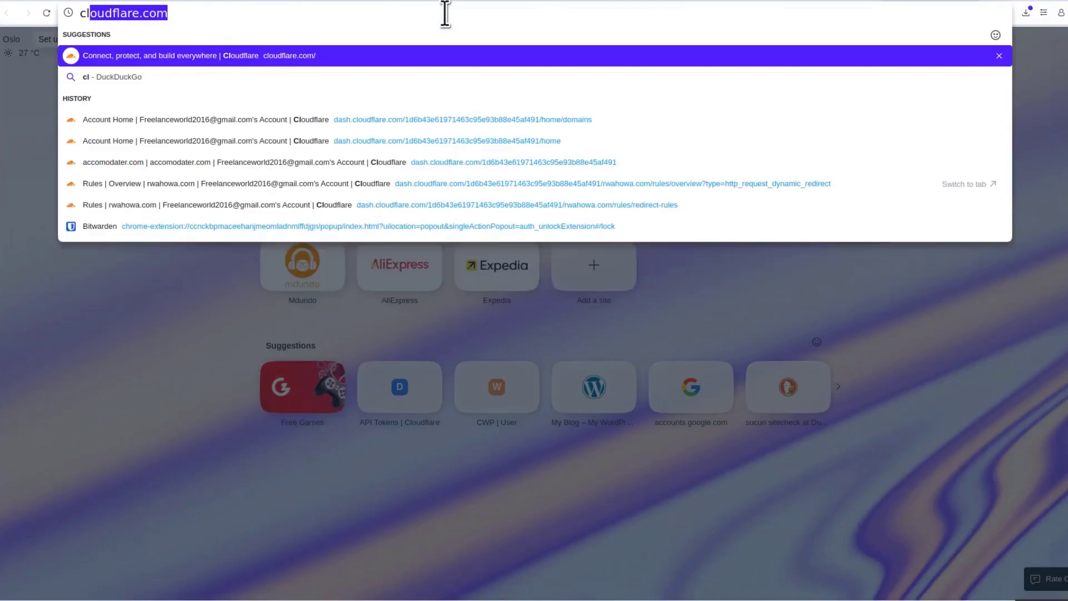
key(BackSpace)
key(BackSpace)
key(BackSpace)
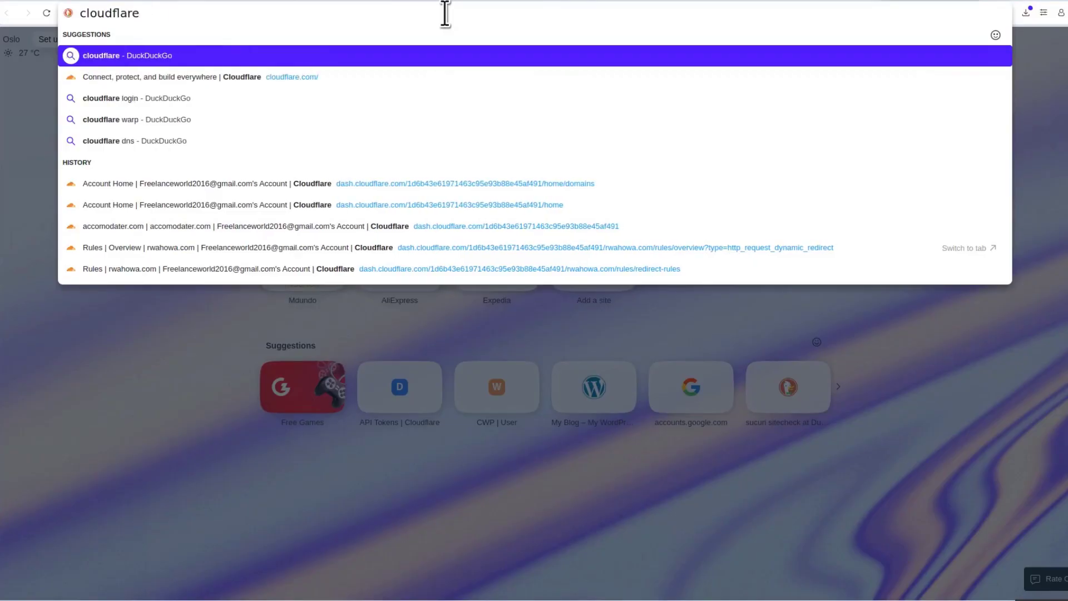
text(alias)
key(Return)
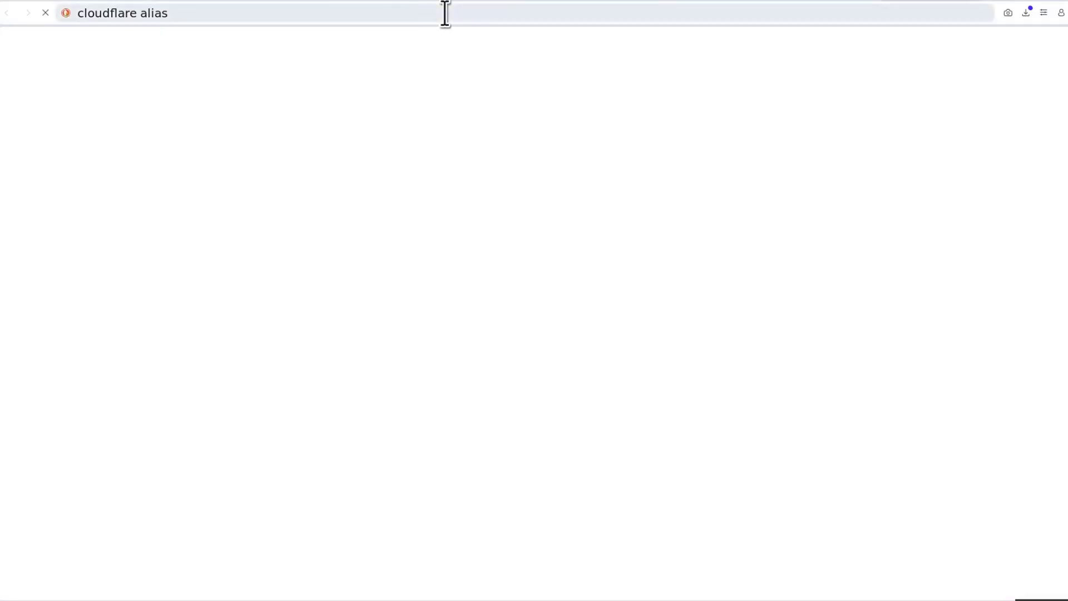
scroll(330, 228, down, 3)
scroll(329, 228, up, 10)
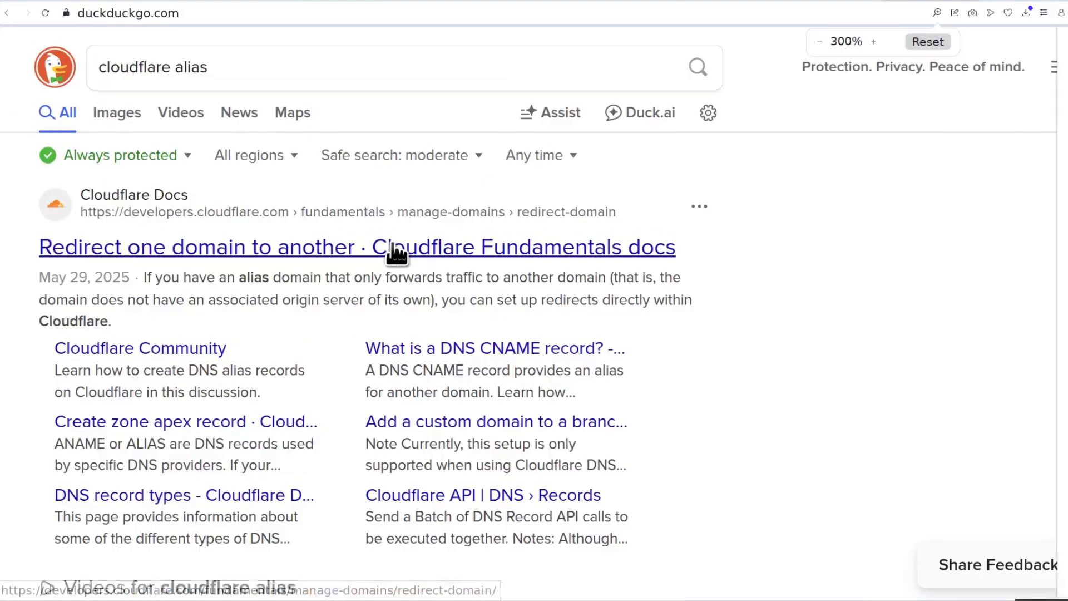
scroll(414, 349, down, 3)
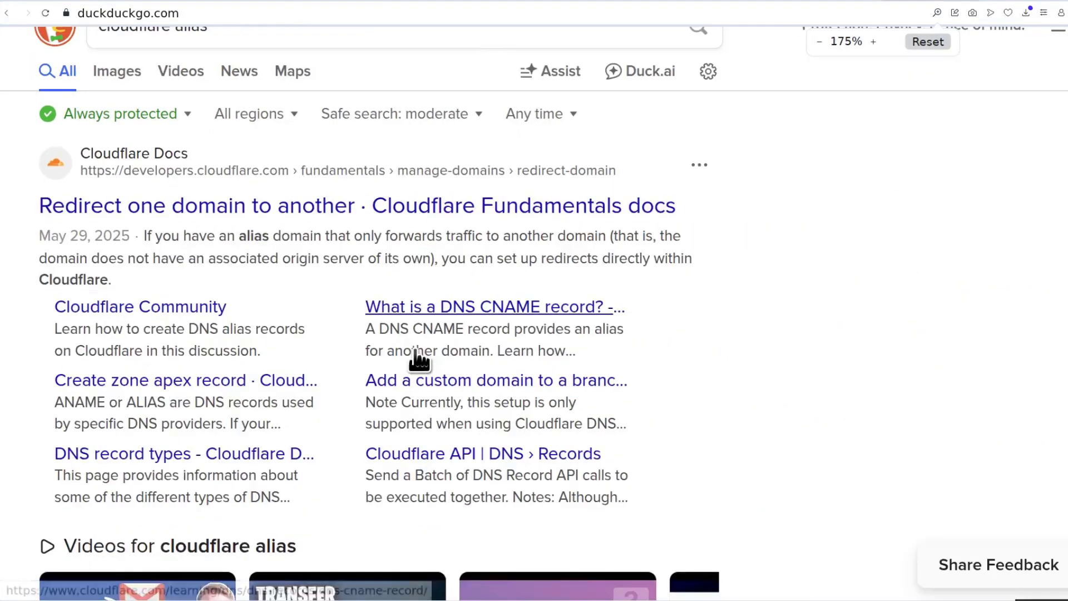
Open the 'Redirect one domain to another' guide and scroll to its @ and www A-record table.
click(198, 209)
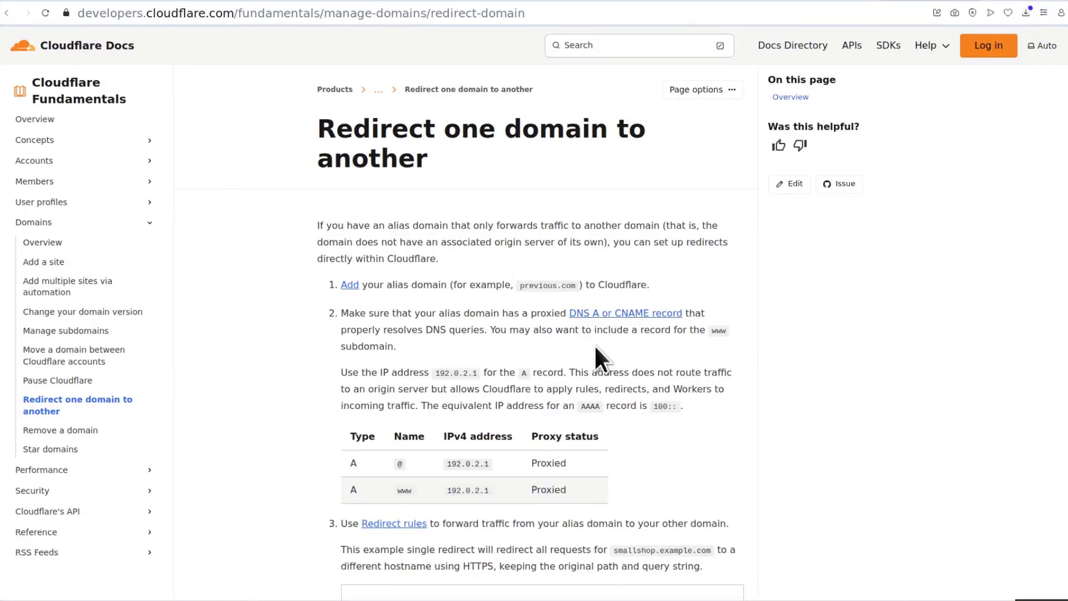
scroll(596, 344, up, 3)
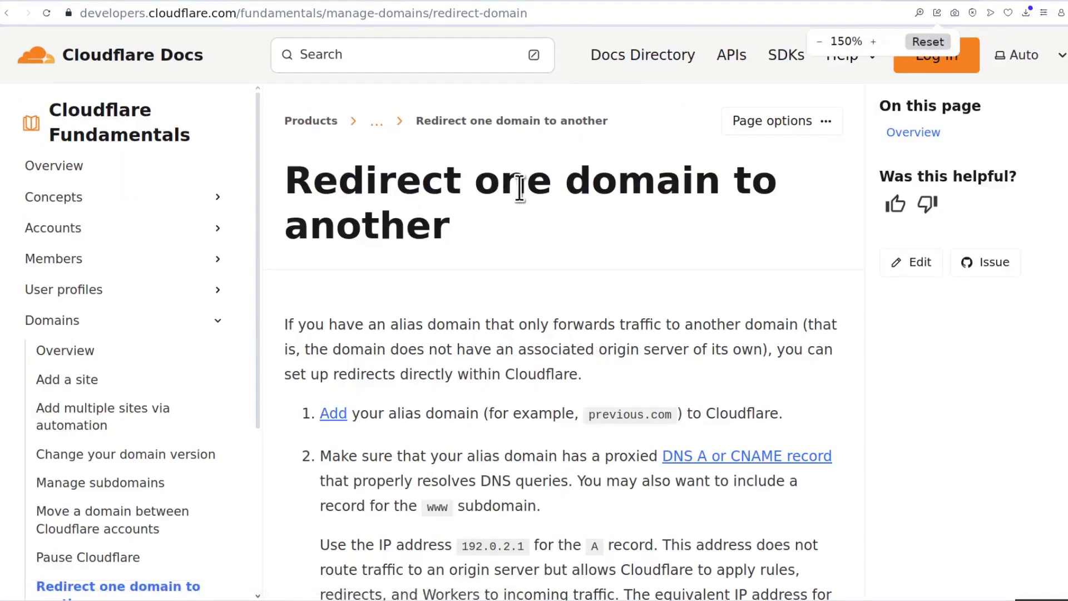
scroll(501, 314, down, 5)
scroll(549, 360, down, 1)
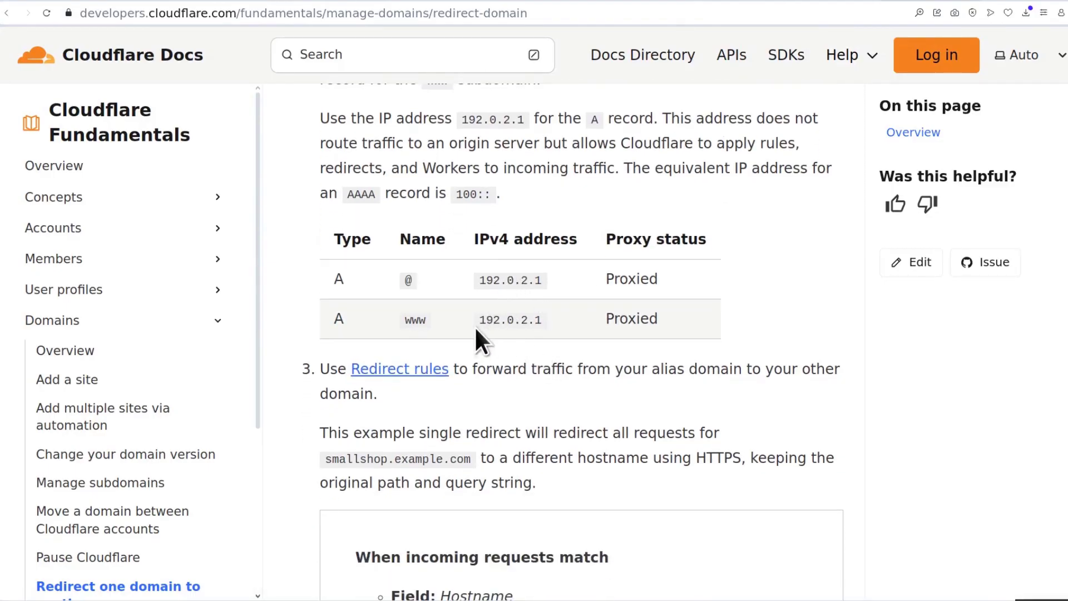
Add a proxied CNAME record with name www and target @ to rwahowa.com's DNS.
click(239, 2)
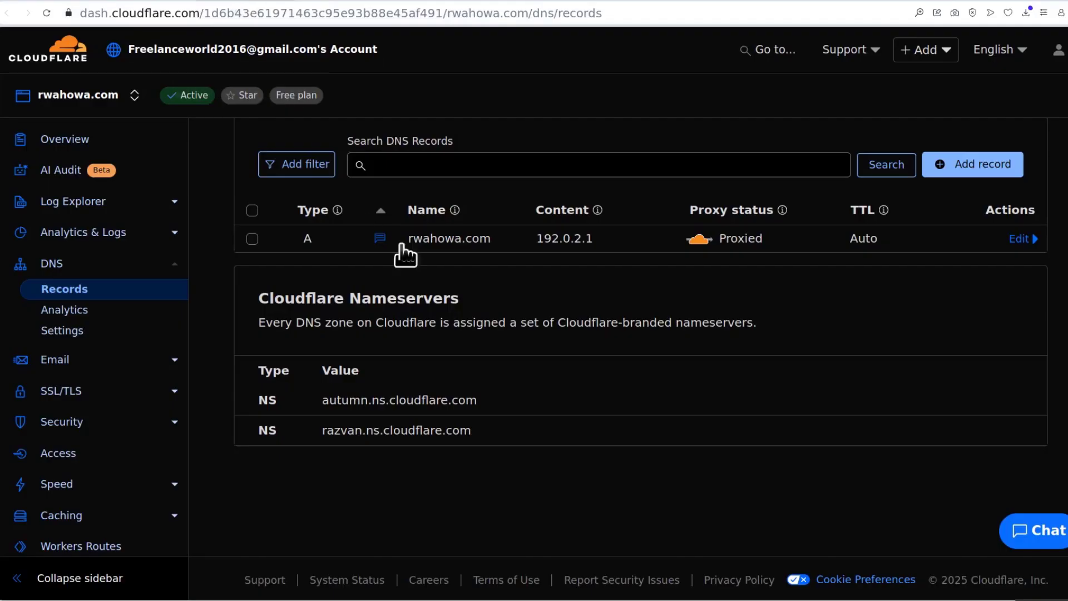
click(985, 166)
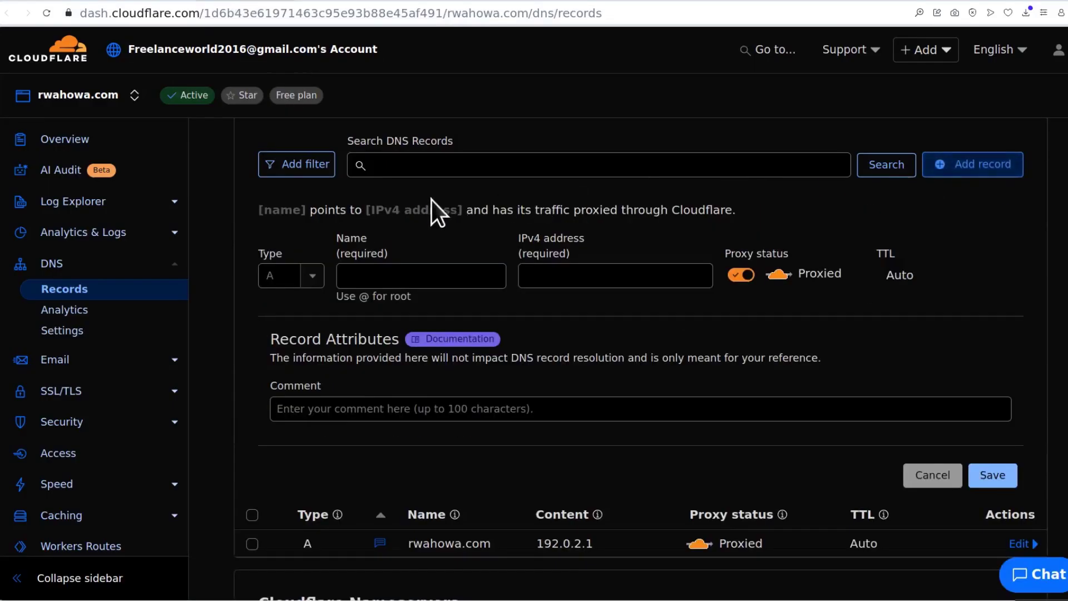
click(313, 277)
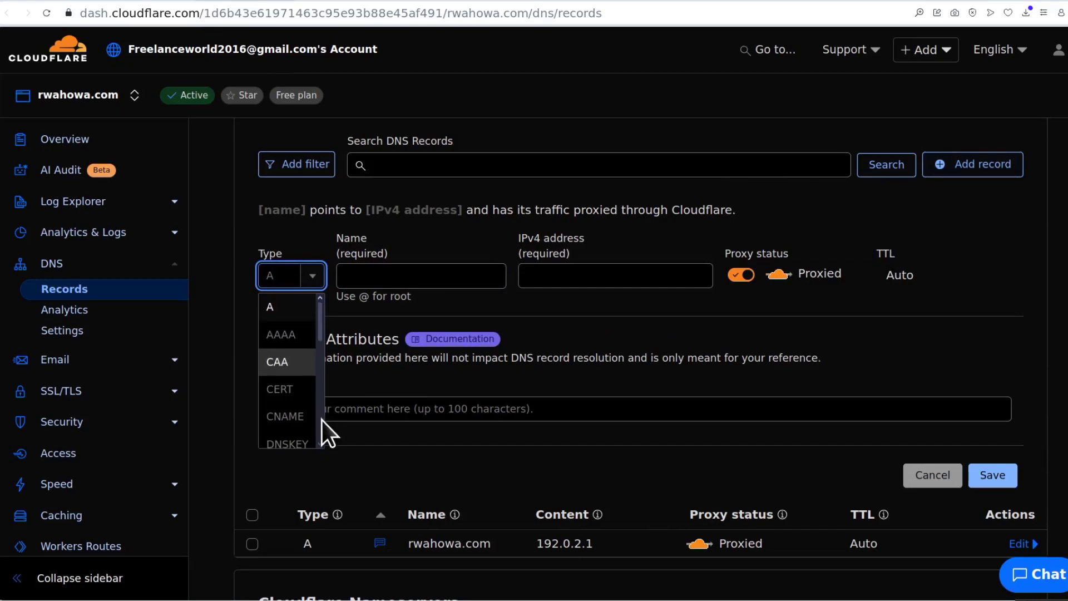
click(285, 418)
click(508, 275)
text(www)
click(657, 278)
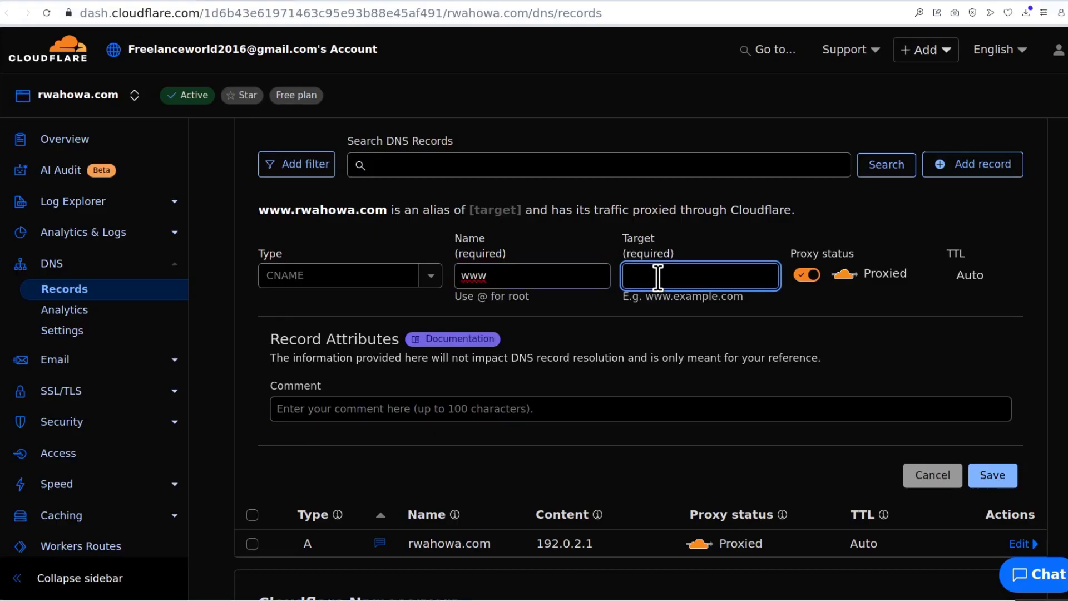
text(@)
click(992, 475)
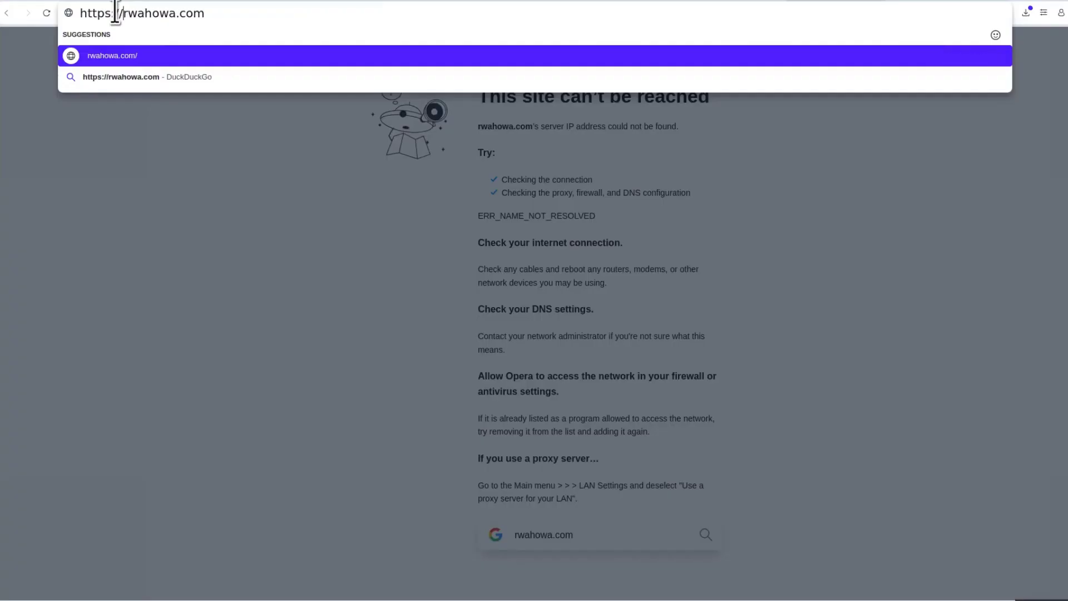
key(Return)
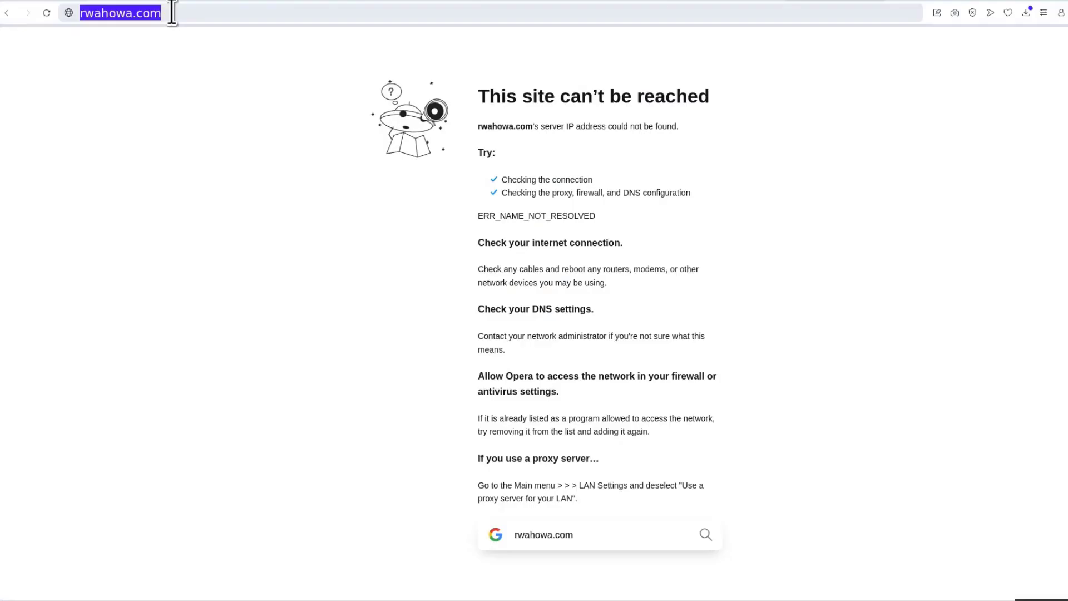
Load bizanosa.com in a new tab, copy its address, and return to the Cloudflare DNS records.
right_click(171, 9)
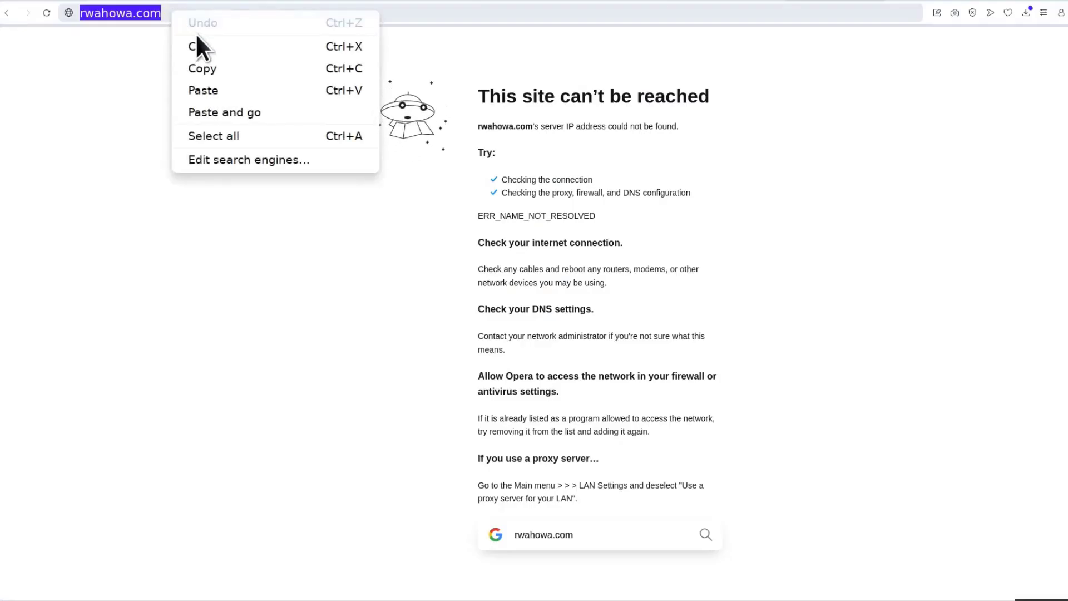
click(128, 188)
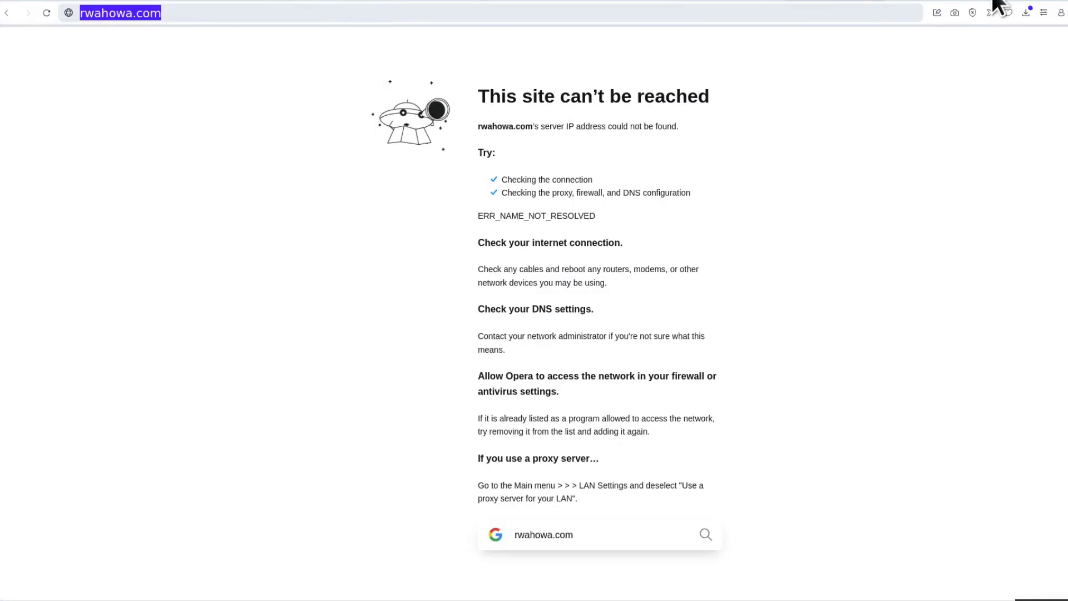
click(994, 2)
click(289, 12)
text(biz)
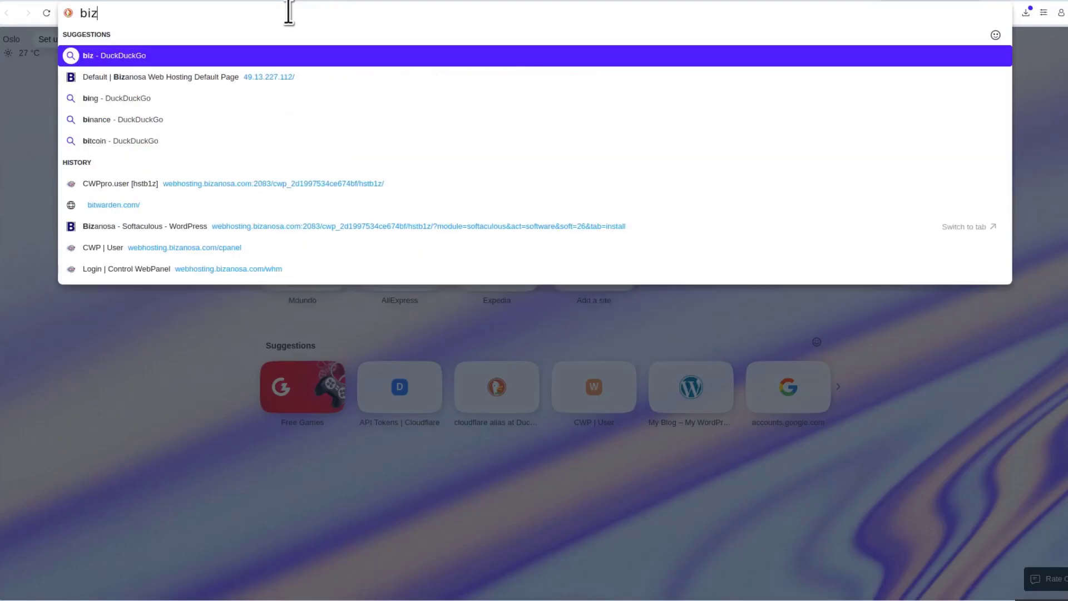
text(anosa)
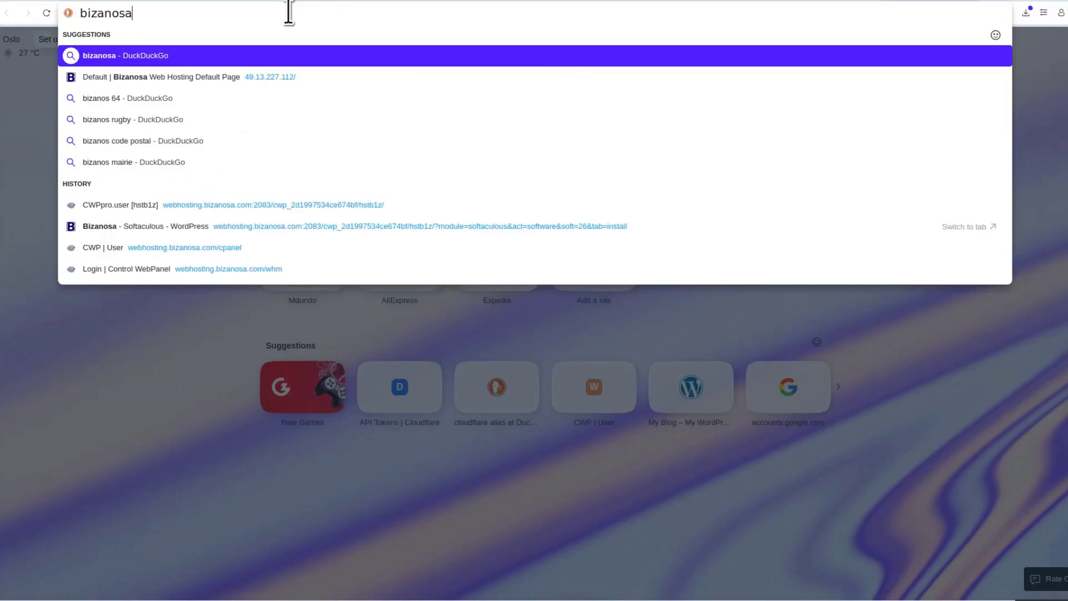
text(.com)
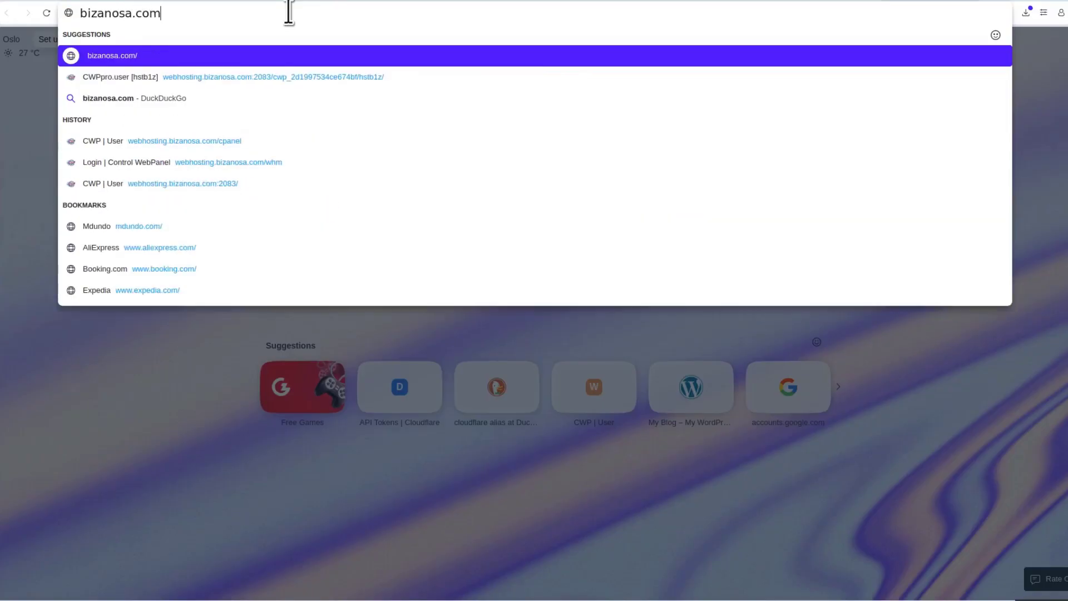
key(Return)
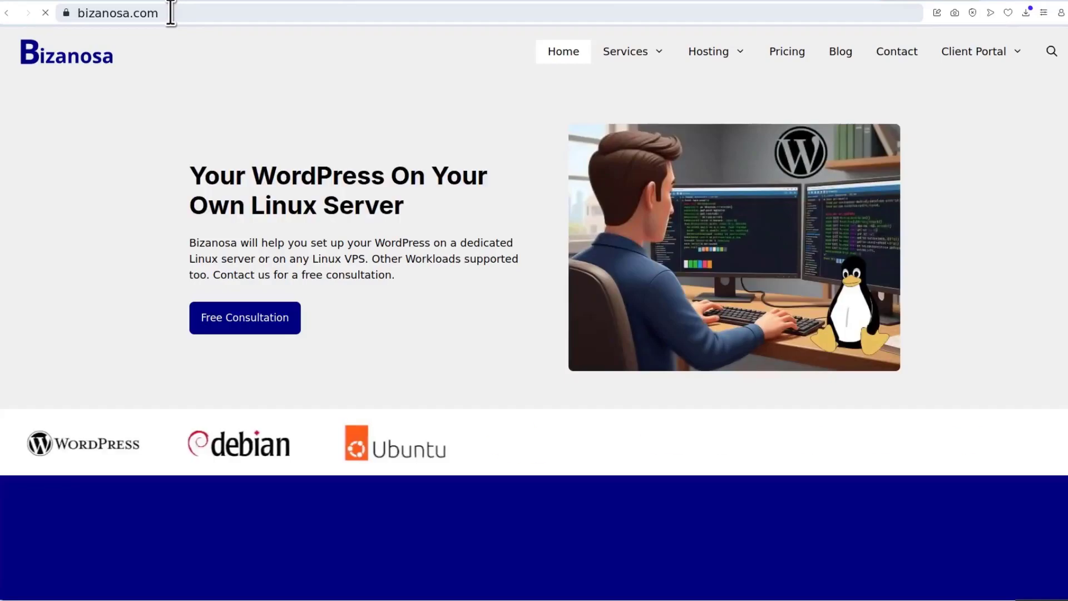
click(174, 12)
right_click(171, 15)
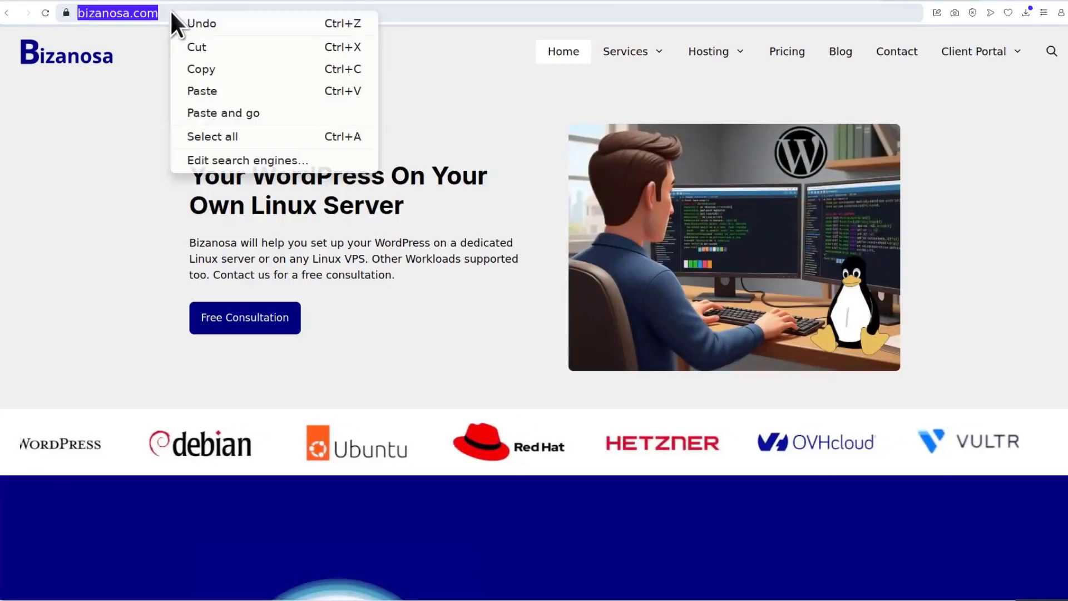
click(221, 69)
click(205, 0)
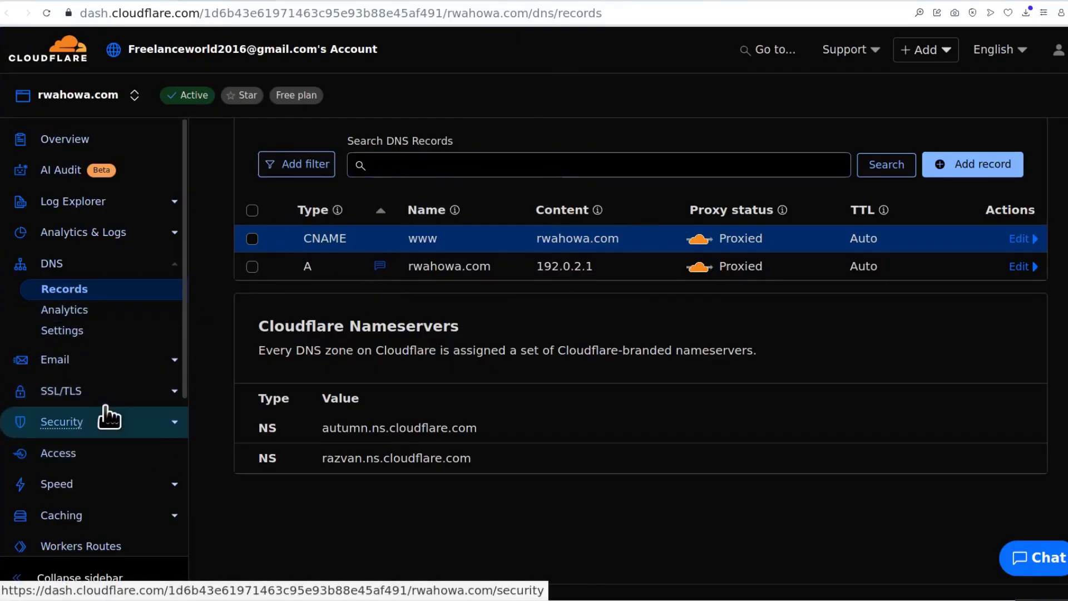
Go to Rules > Page Rules and start a new Page Rule for rwahowa.com.
scroll(157, 432, down, 4)
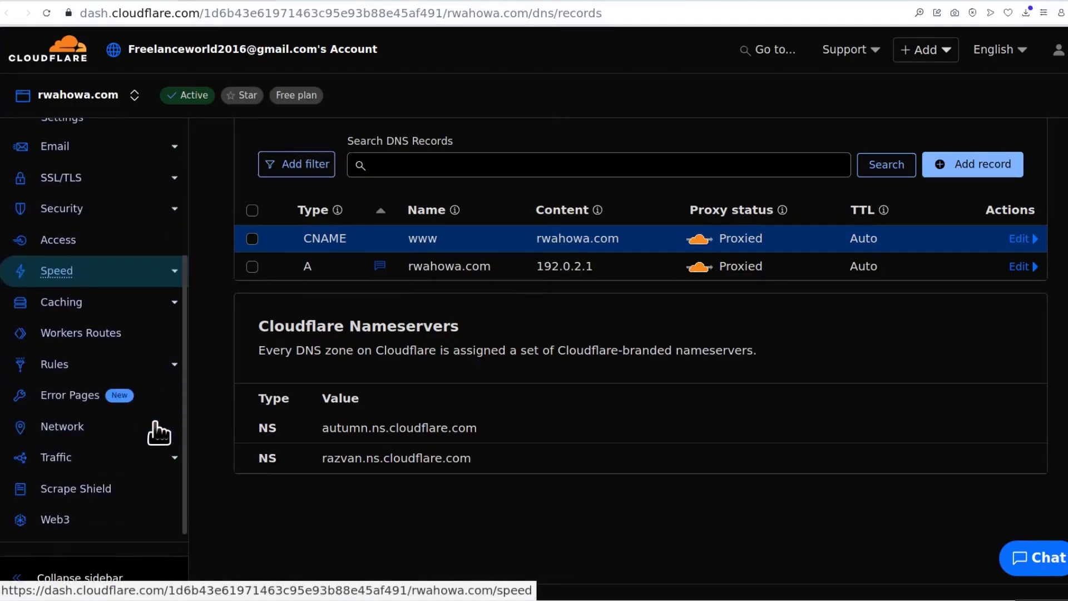
click(174, 364)
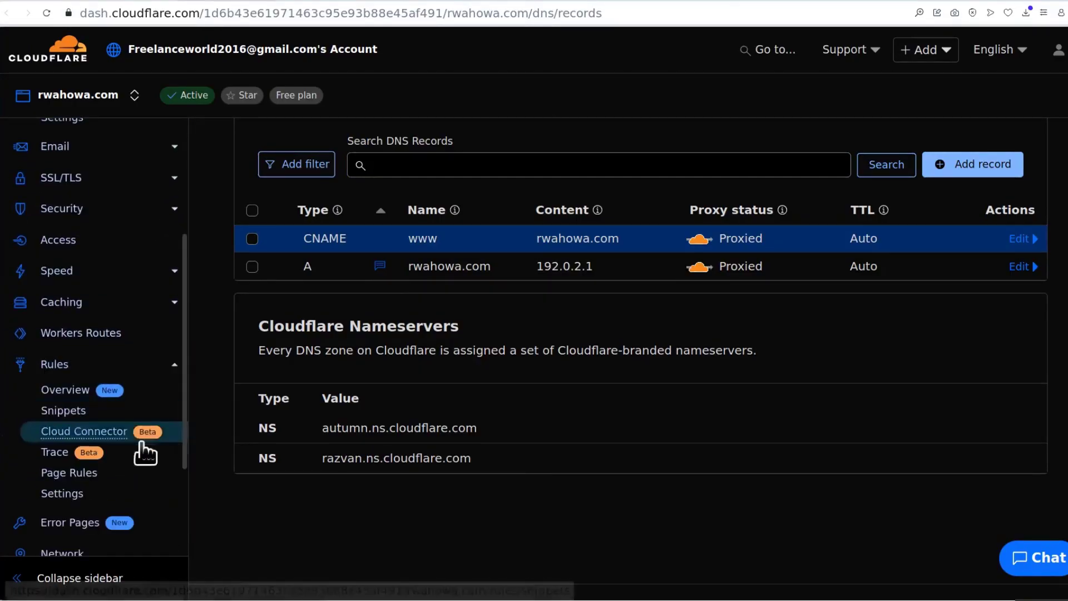
click(66, 473)
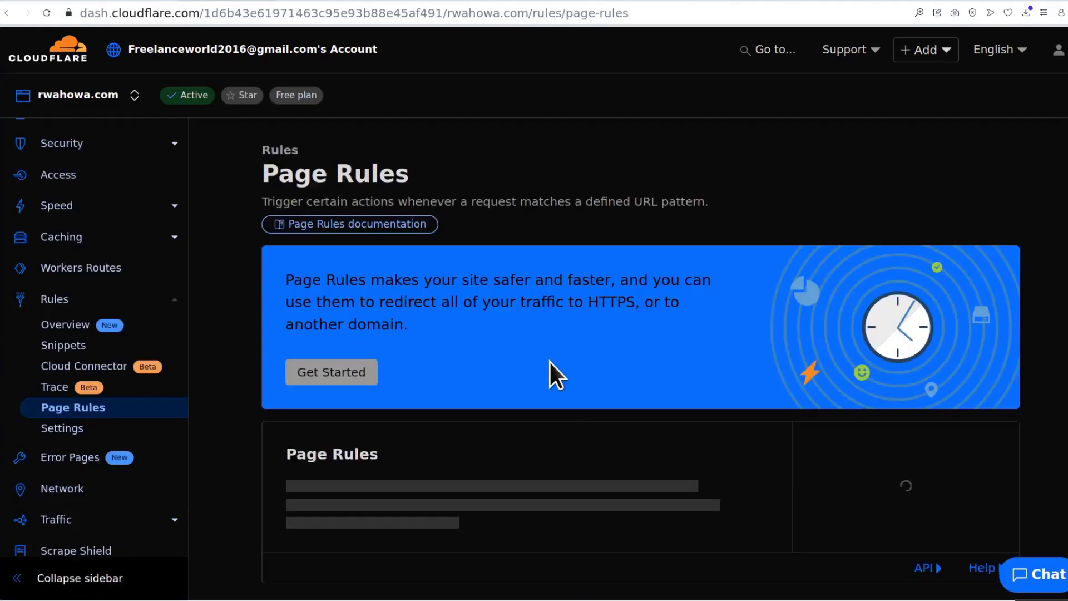
scroll(534, 362, down, 3)
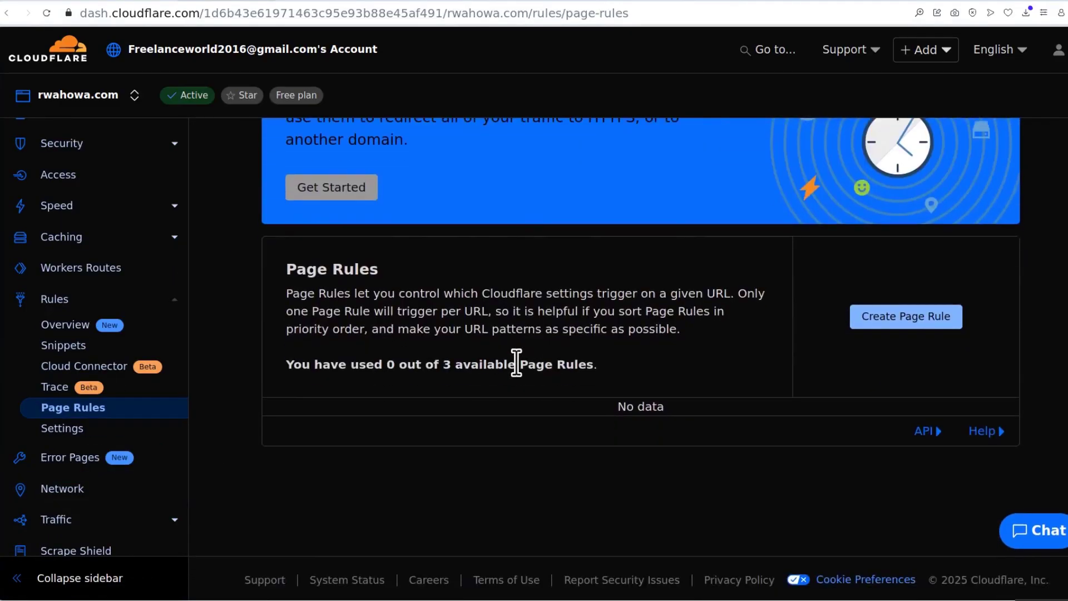
click(907, 326)
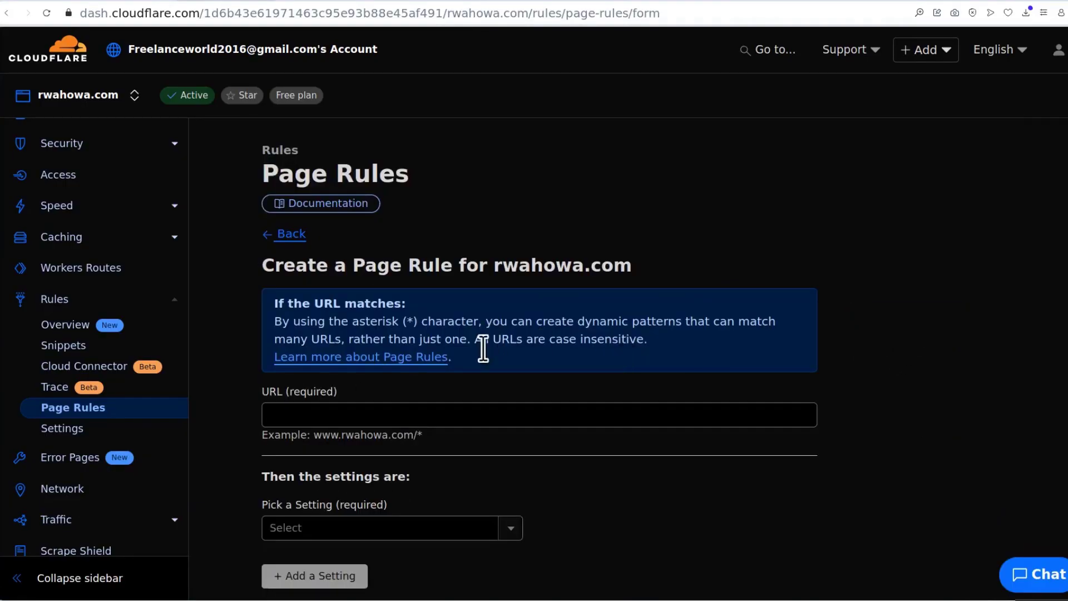
click(346, 222)
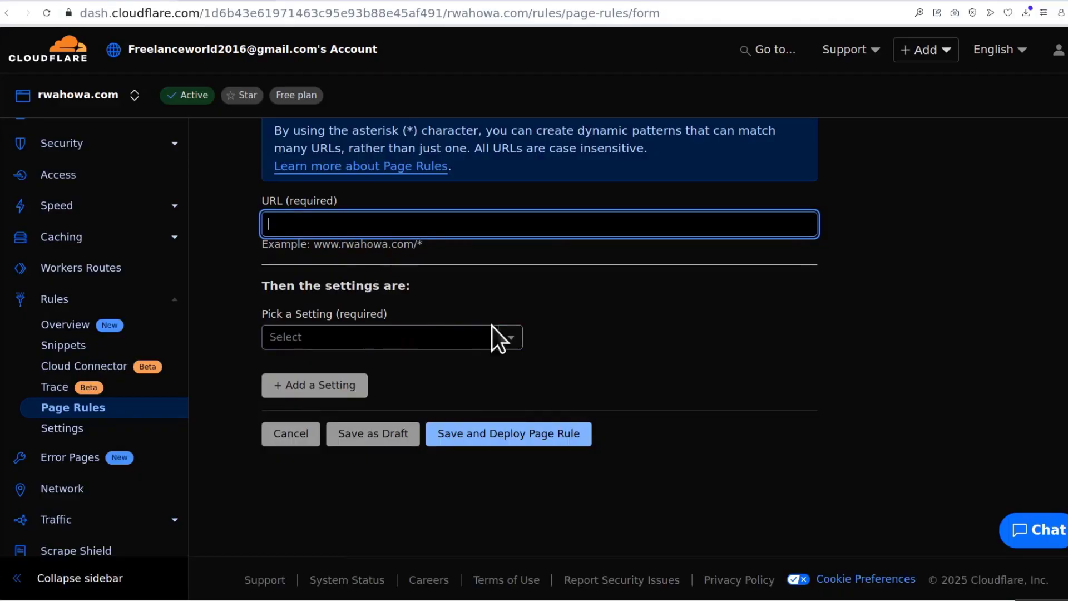
click(508, 340)
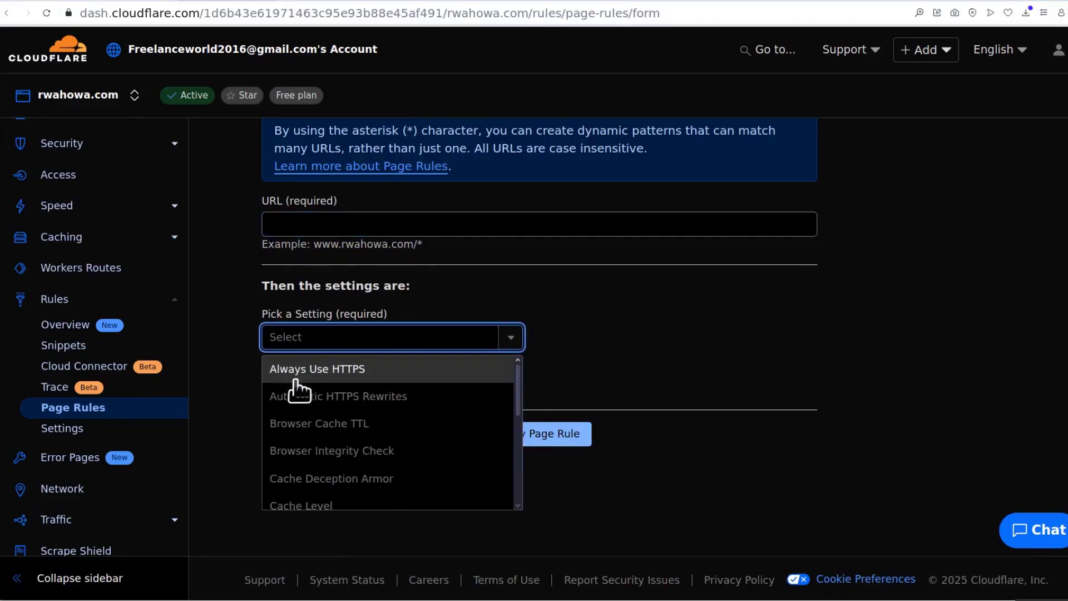
scroll(400, 458, down, 1)
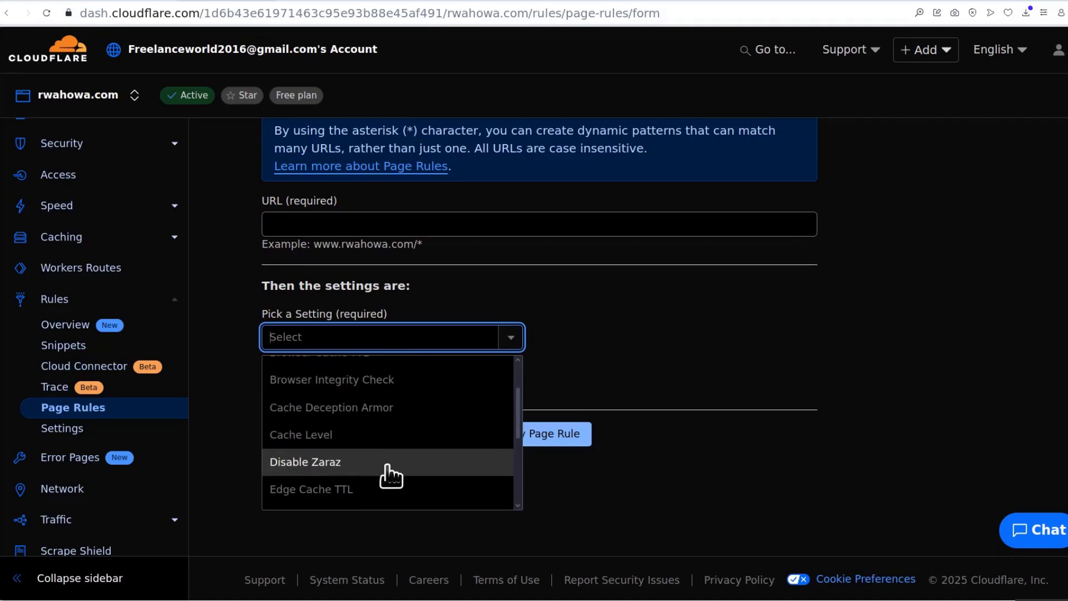
scroll(401, 456, down, 1)
scroll(379, 439, down, 1)
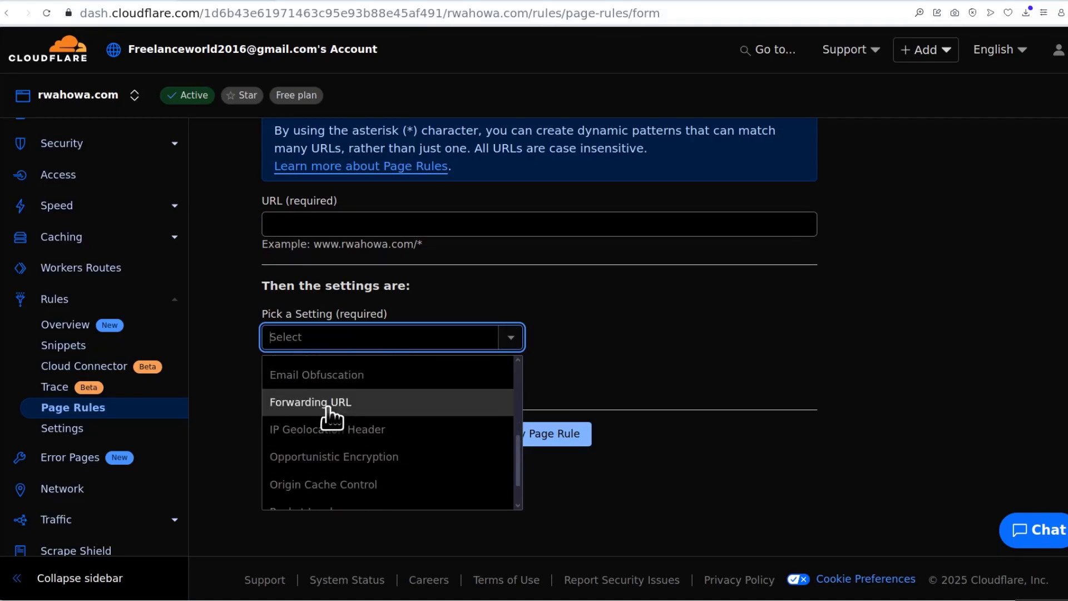
click(331, 414)
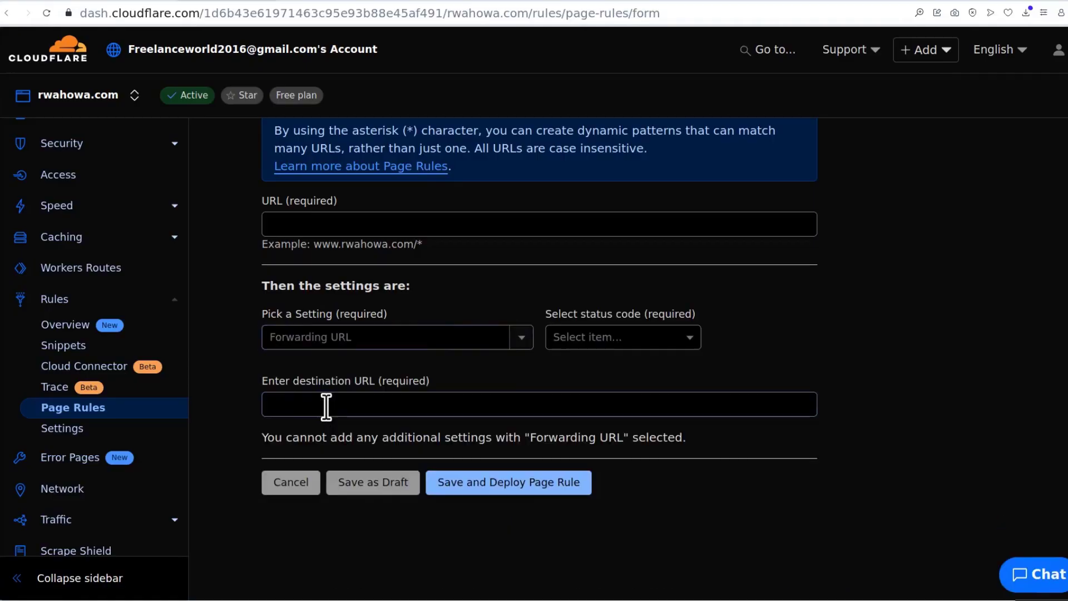
click(668, 350)
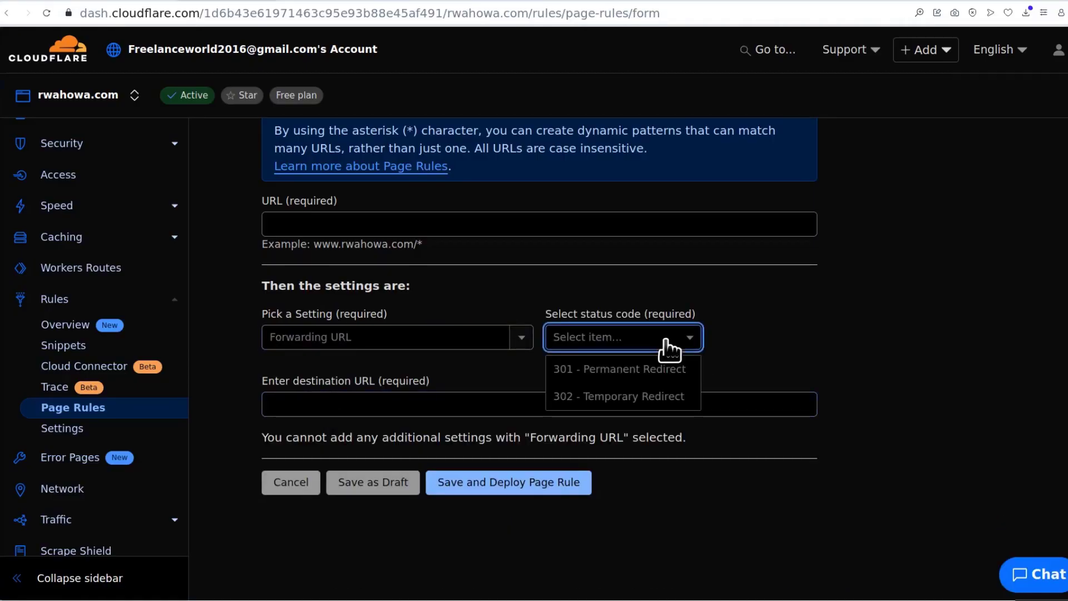
click(609, 396)
click(300, 400)
right_click(298, 399)
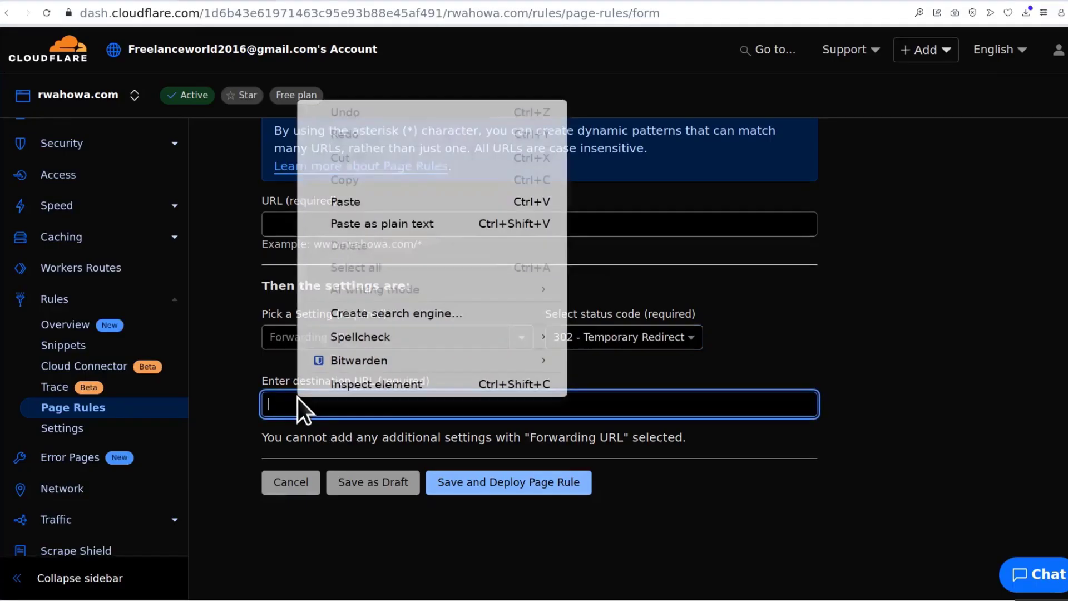
click(356, 202)
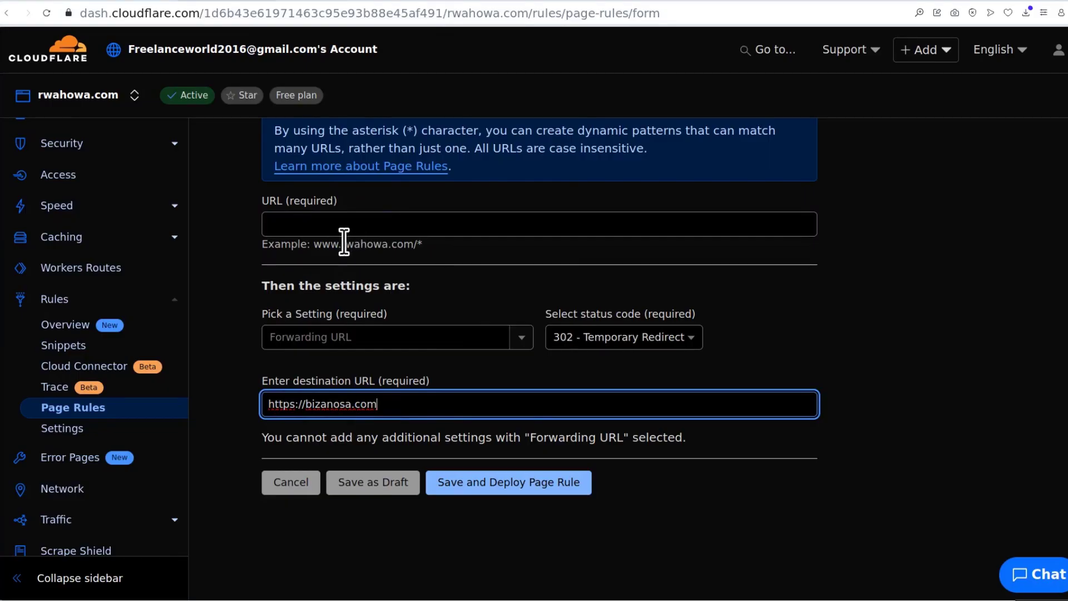
Set the URL pattern to *.rwahowa.com/* and save and deploy the Page Rule.
drag(339, 243, 421, 243)
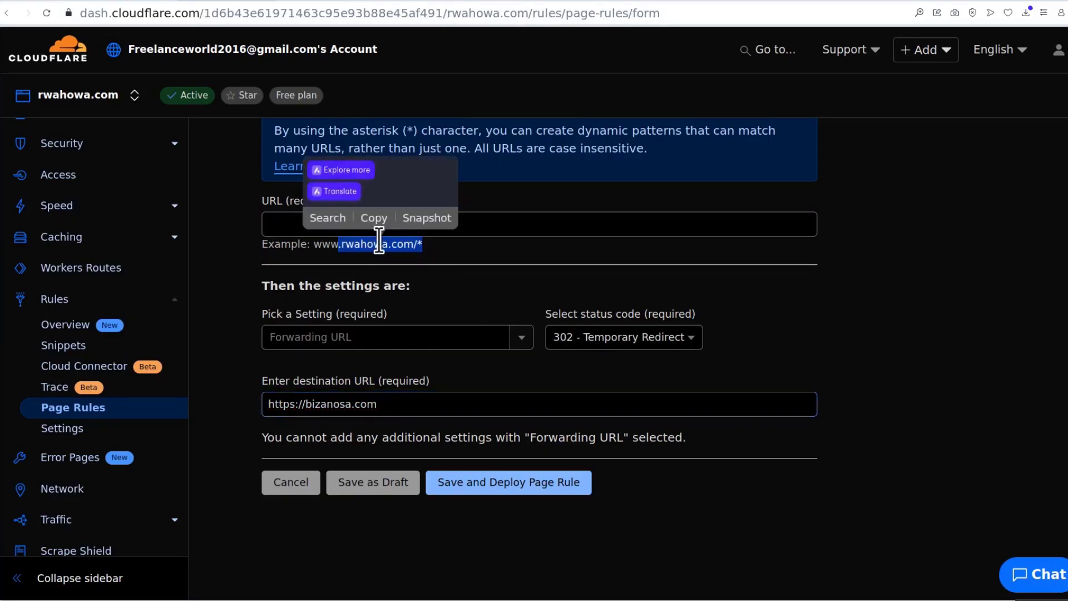
click(374, 220)
click(313, 225)
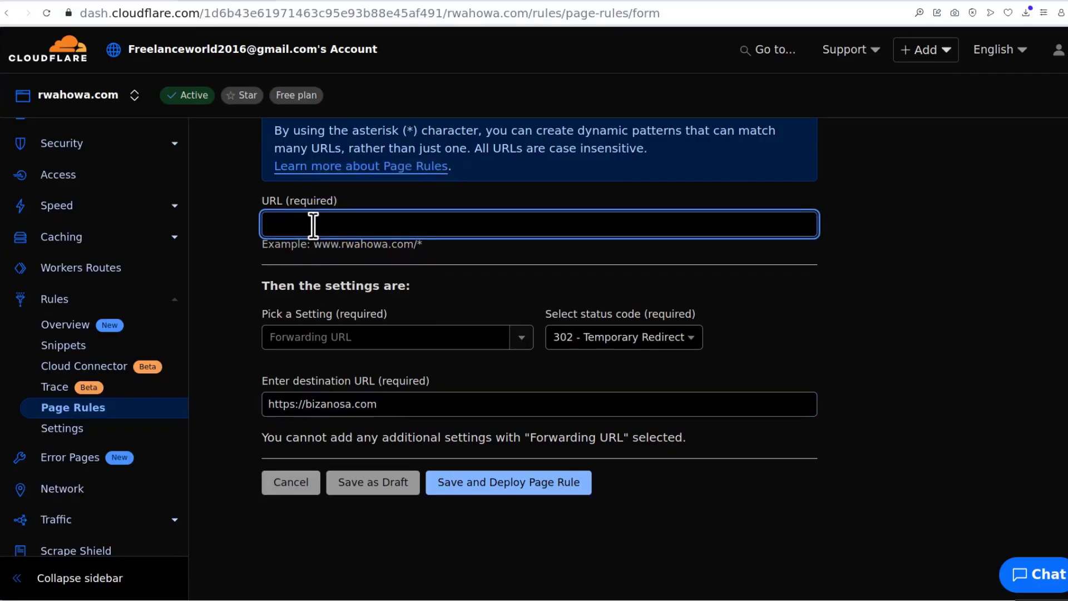
text(*.)
key(ctrl+v)
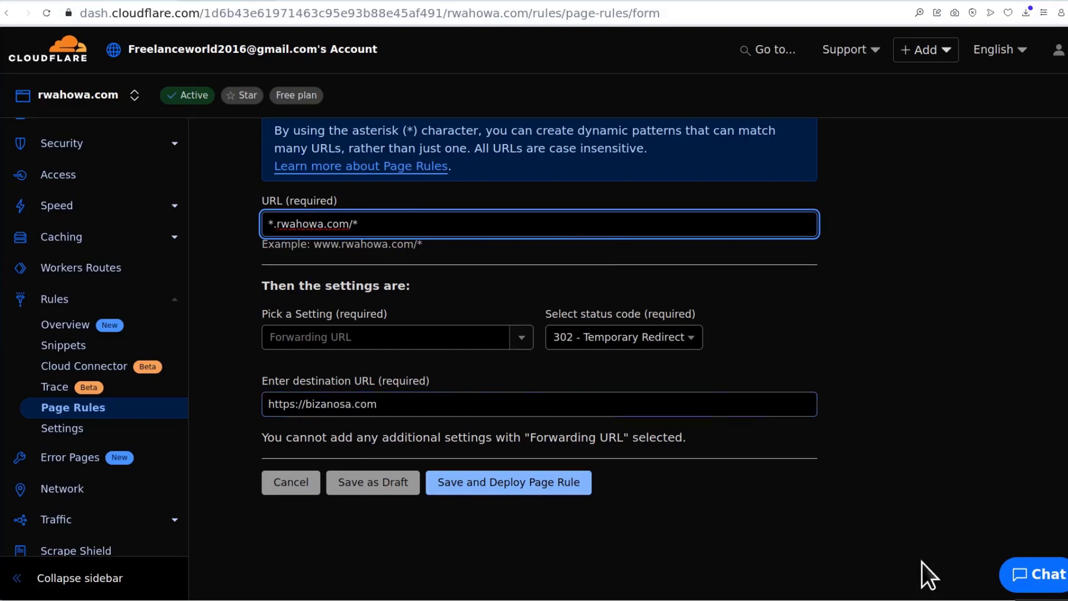
click(504, 488)
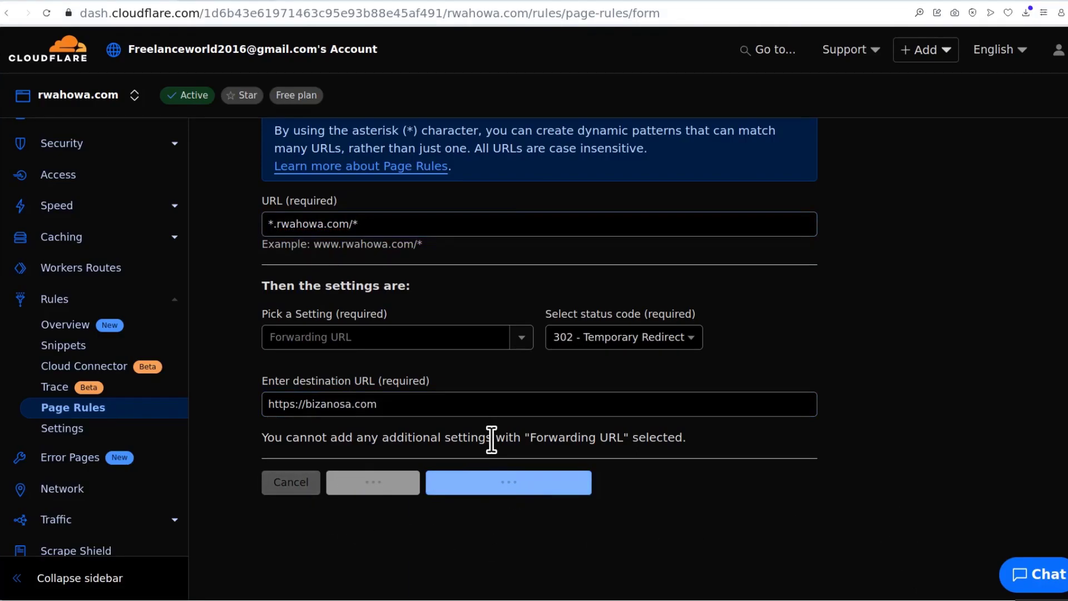
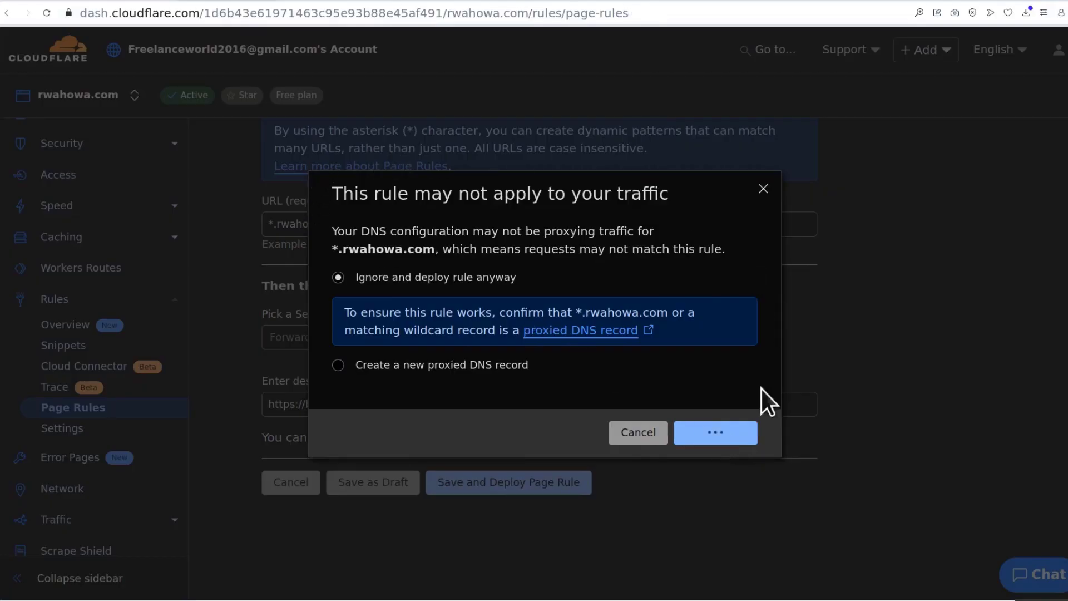
Scroll down Page Rules to view the new *.rwahowa.com/* 302 forwarding rule.
scroll(347, 402, down, 5)
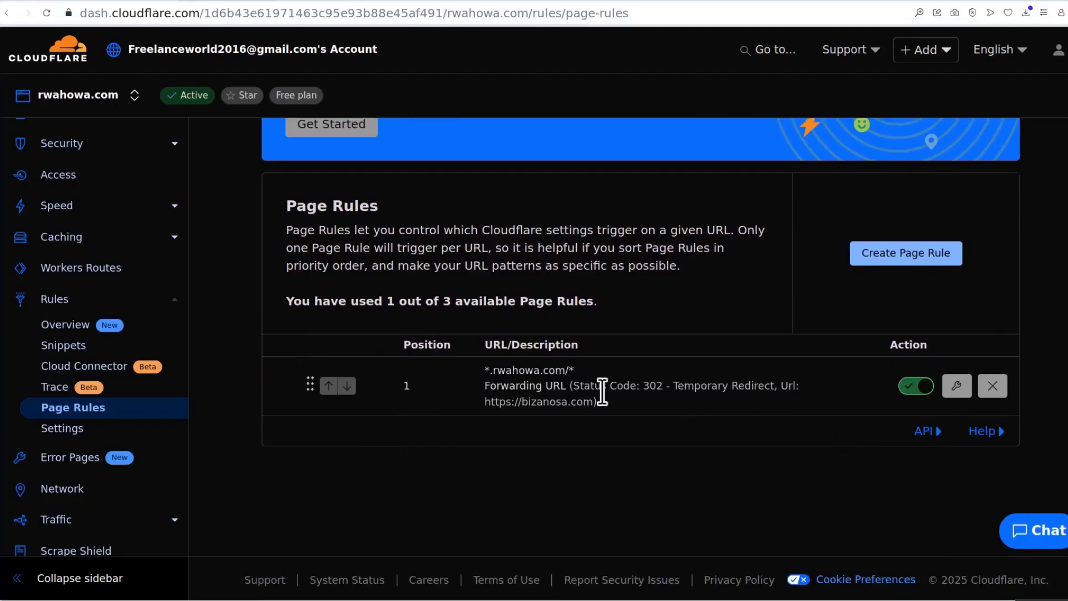
Load rwahowa.com, confirm it still fails after a reload, and copy its address.
click(759, 13)
text(rwahowa.com)
key(Return)
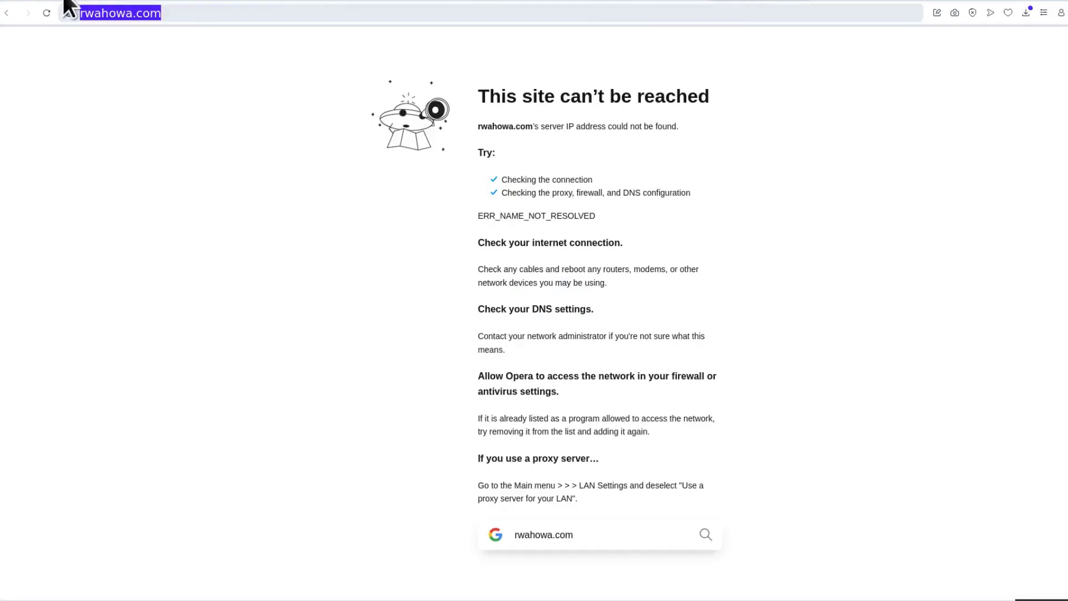
click(49, 13)
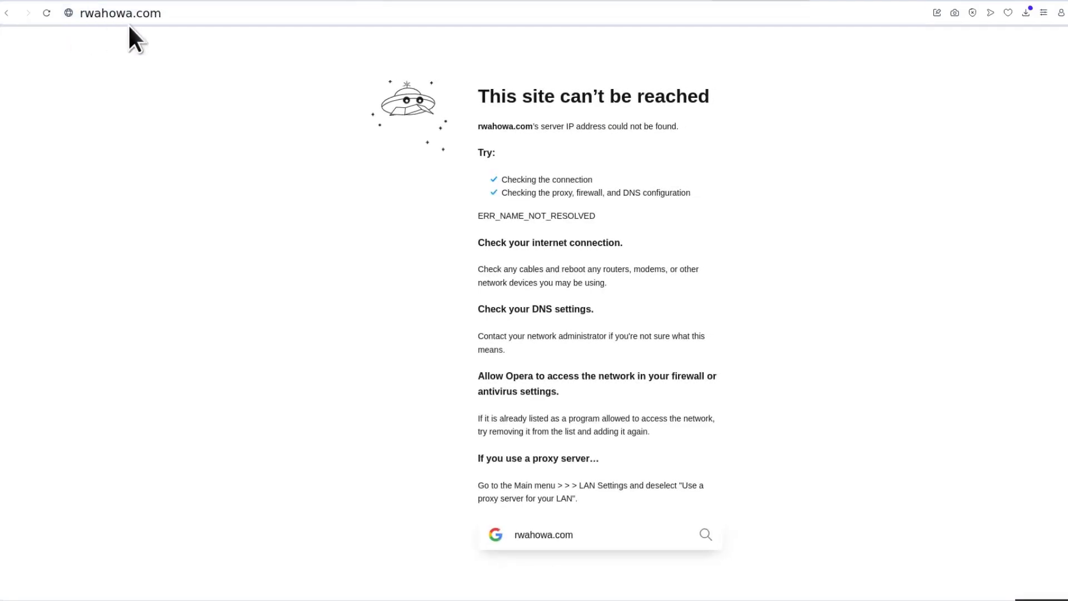
right_click(139, 12)
click(189, 71)
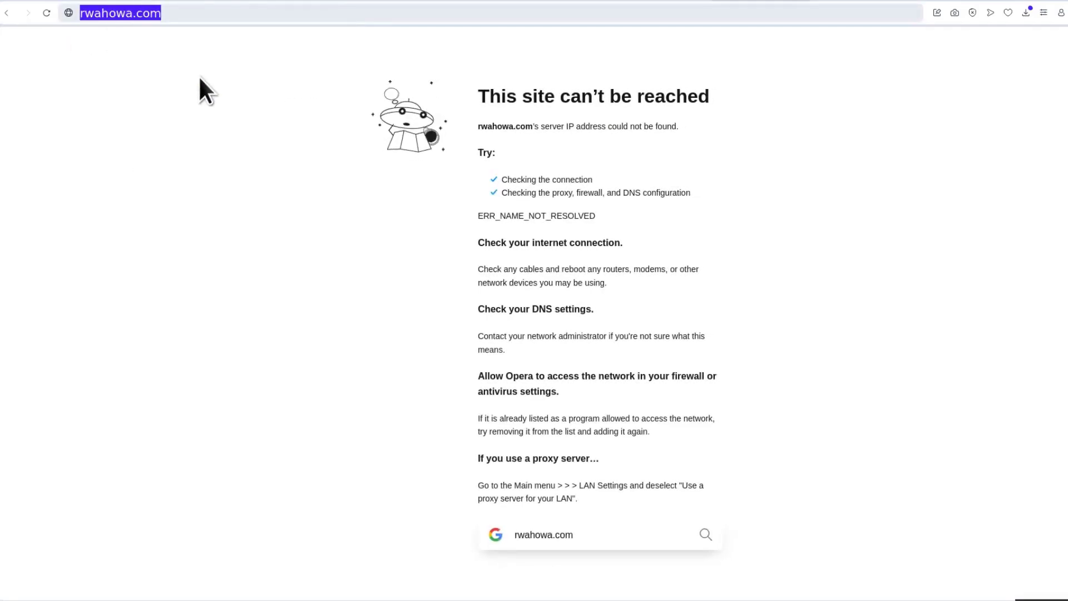
Search 'dnschecker' in a new tab and open the DNS Checker propagation tool.
key(ctrl+t)
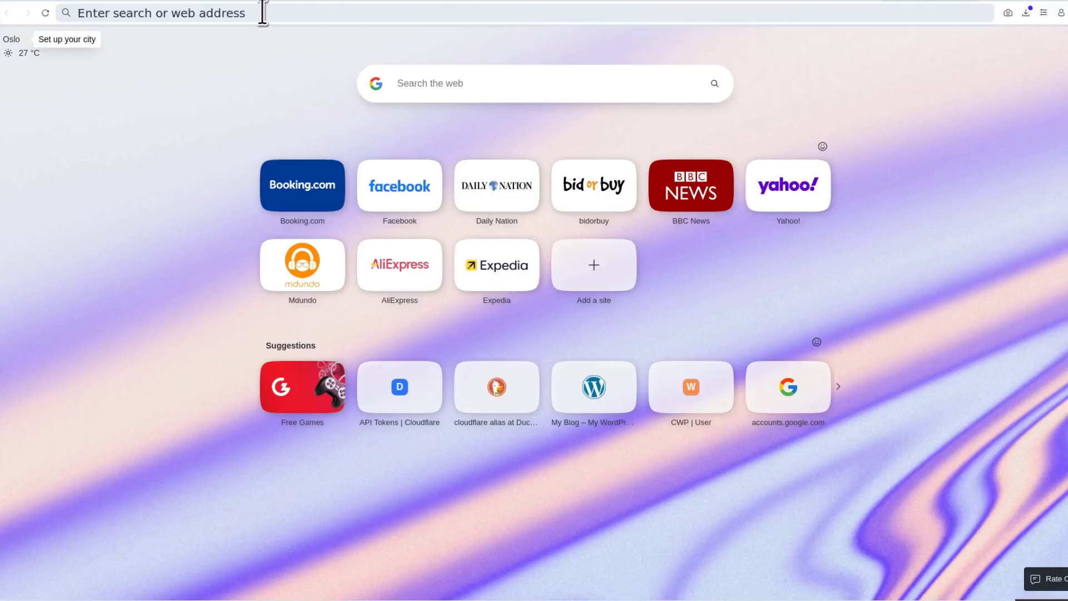
text(dnsc)
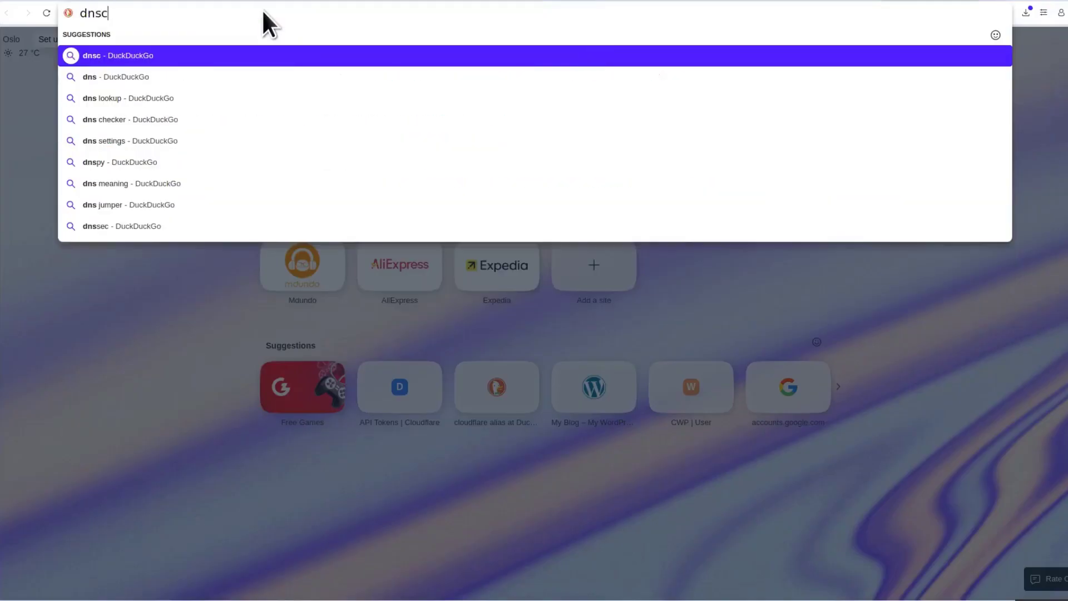
text(hecker)
key(Return)
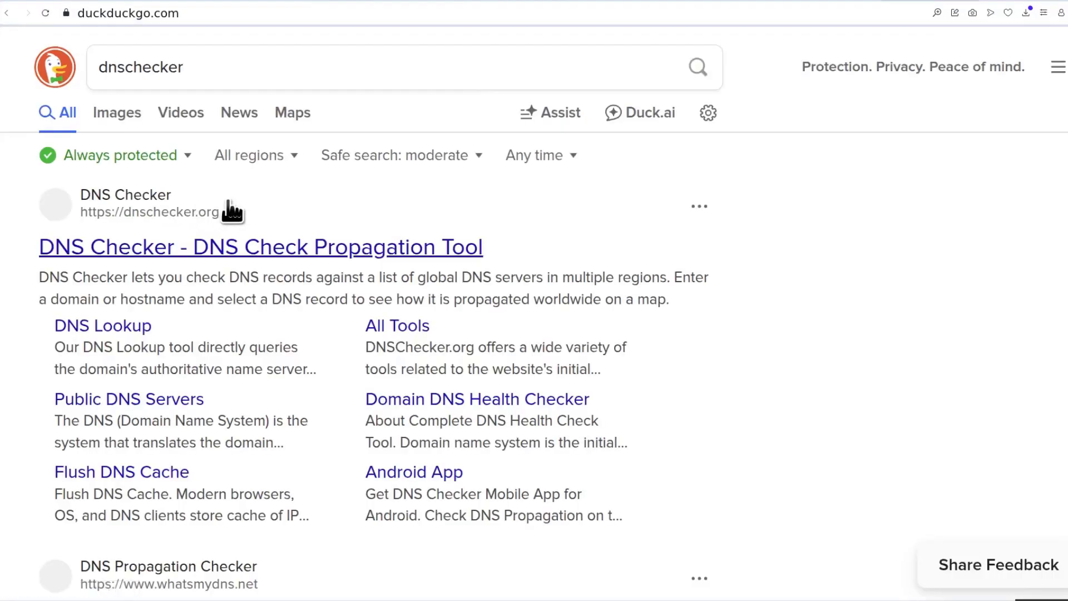
click(136, 251)
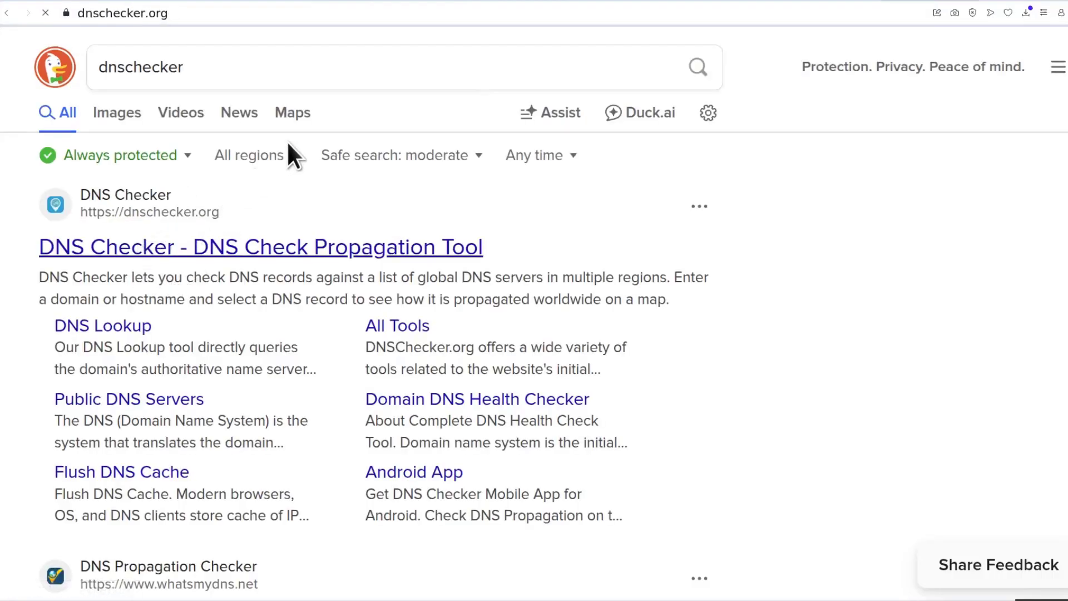
key(ctrl+plus)
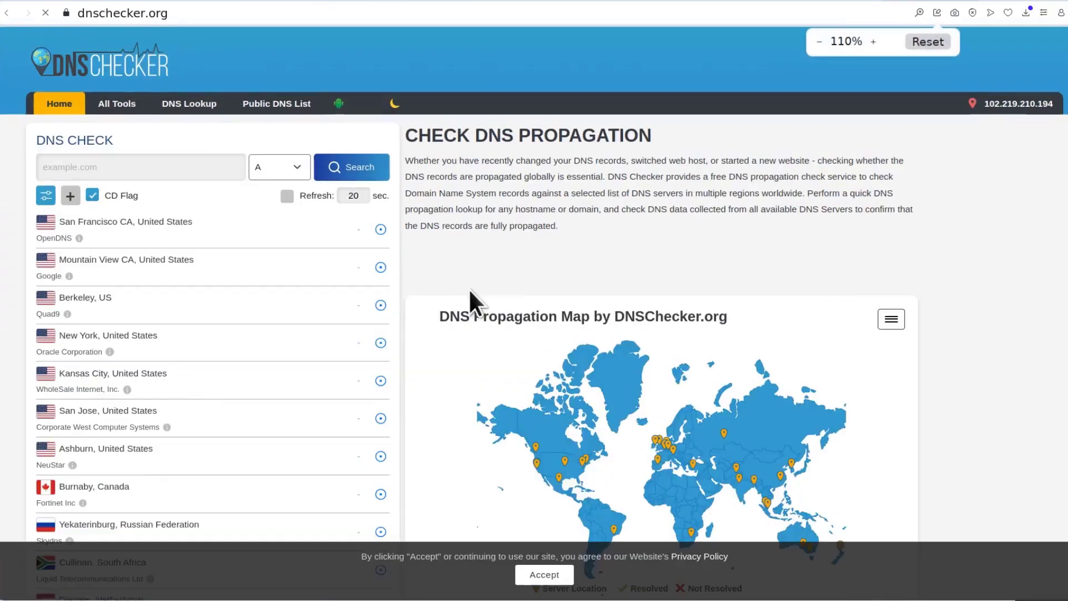
right_click(78, 162)
click(152, 267)
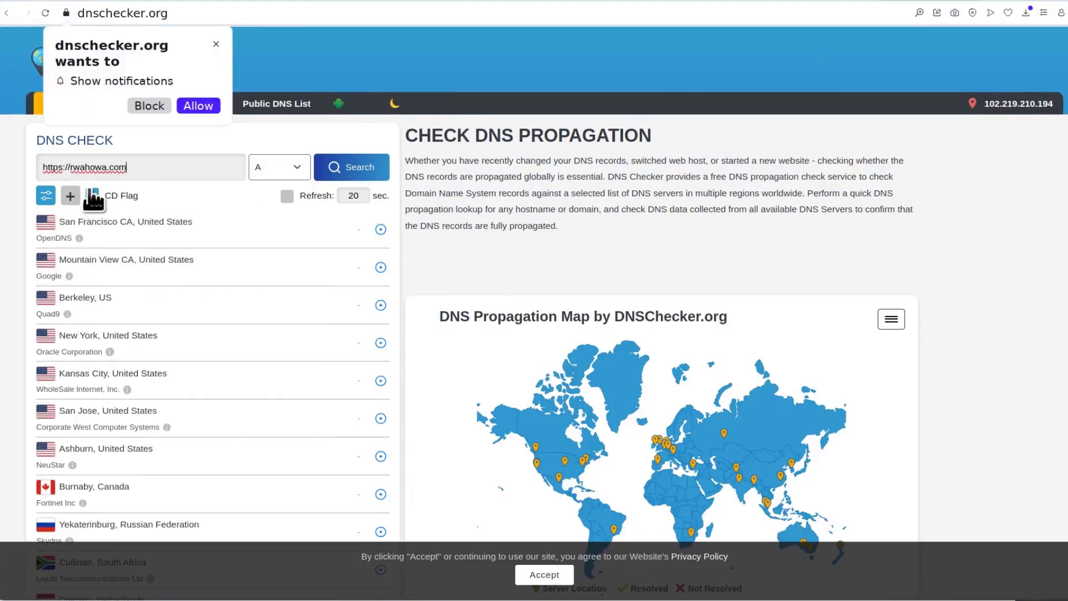
click(356, 167)
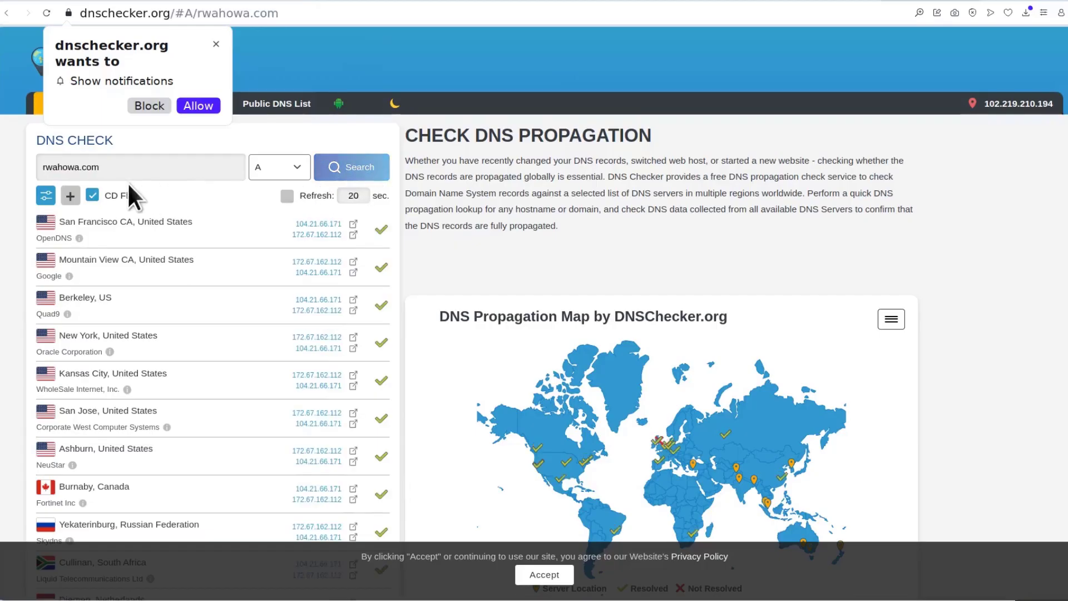
key(ctrl+plus)
key(ctrl+plus)
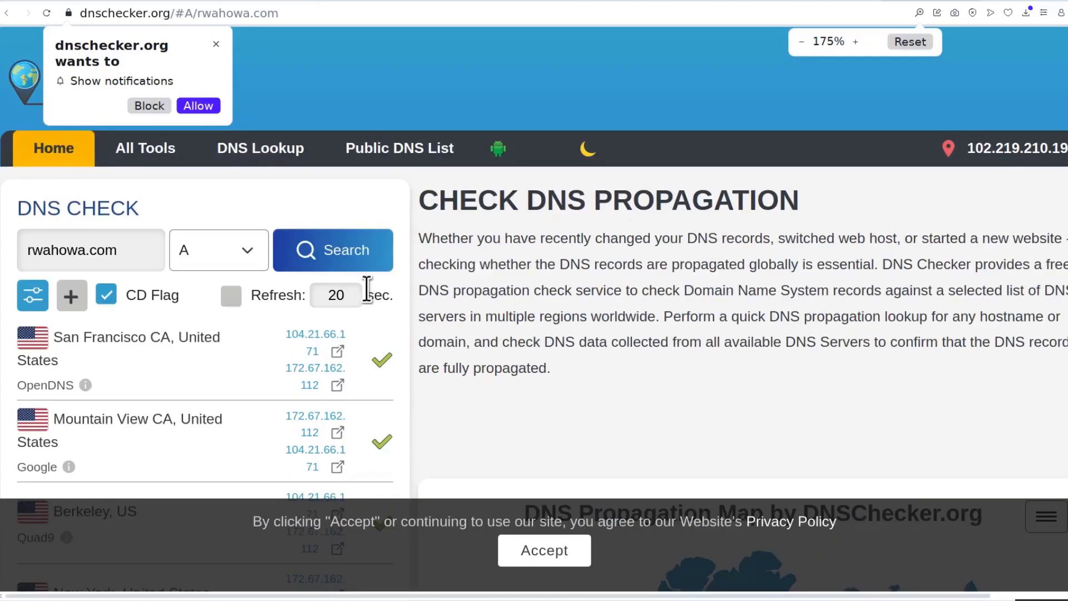
Scroll through the server results resolving to 104.21.66.171 and 172.67.162.112.
scroll(359, 300, down, 3)
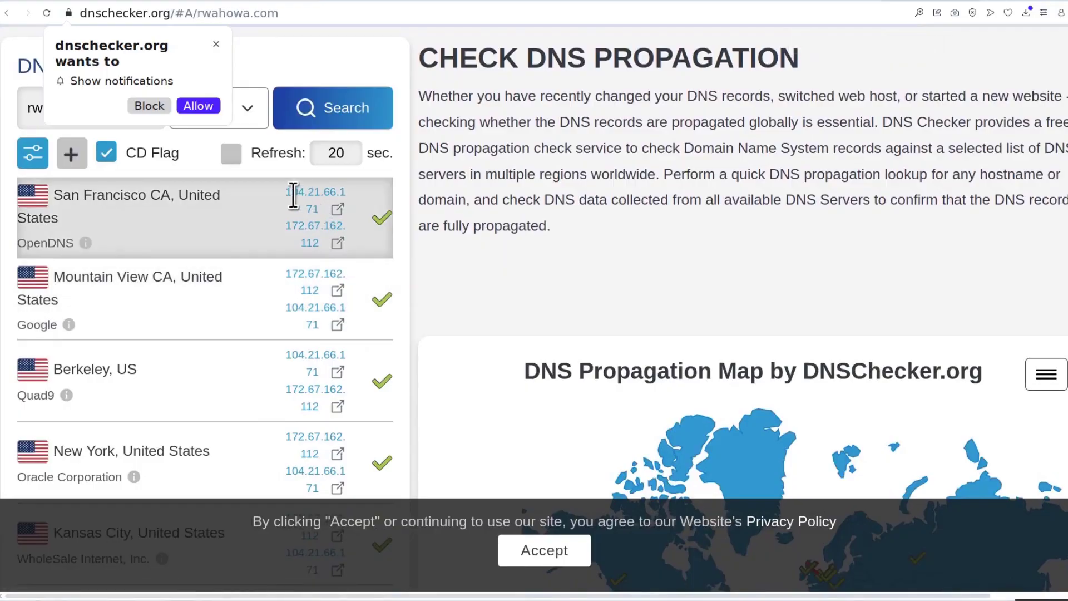
scroll(309, 254, down, 3)
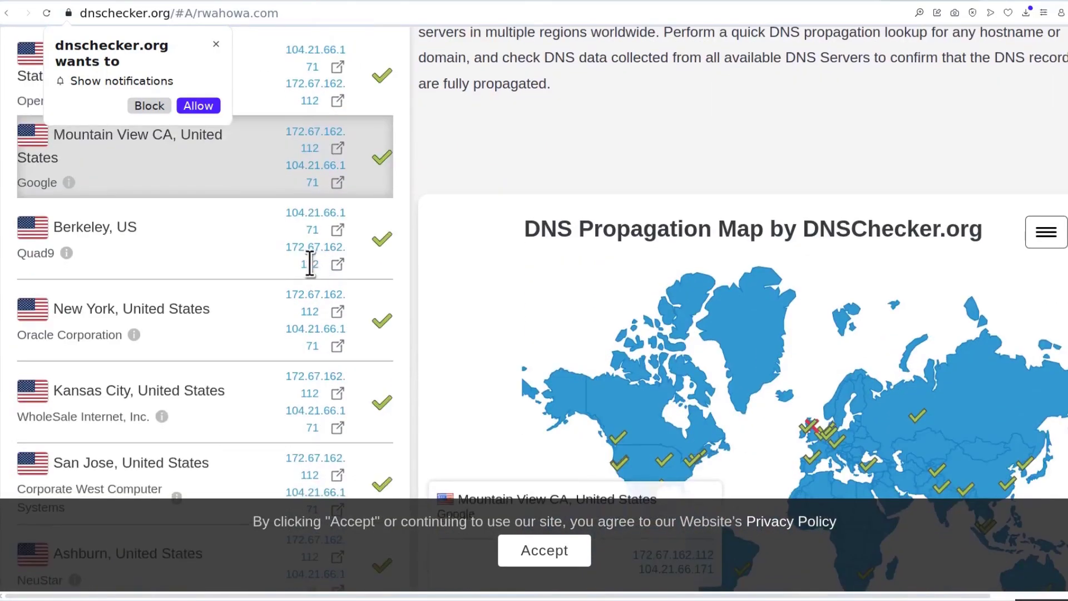
scroll(315, 228, up, 3)
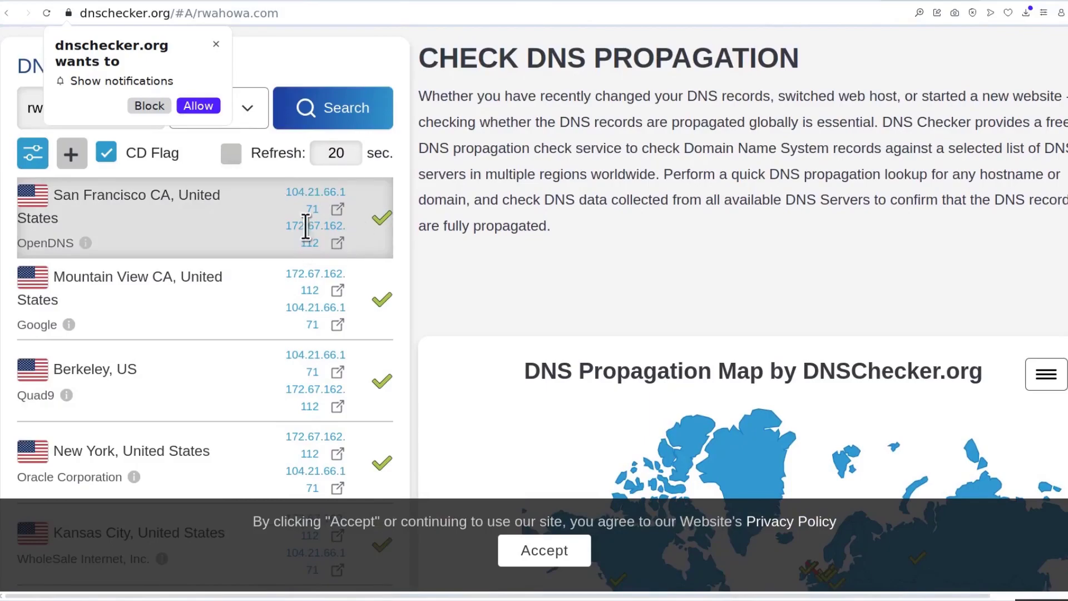
scroll(308, 246, down, 1)
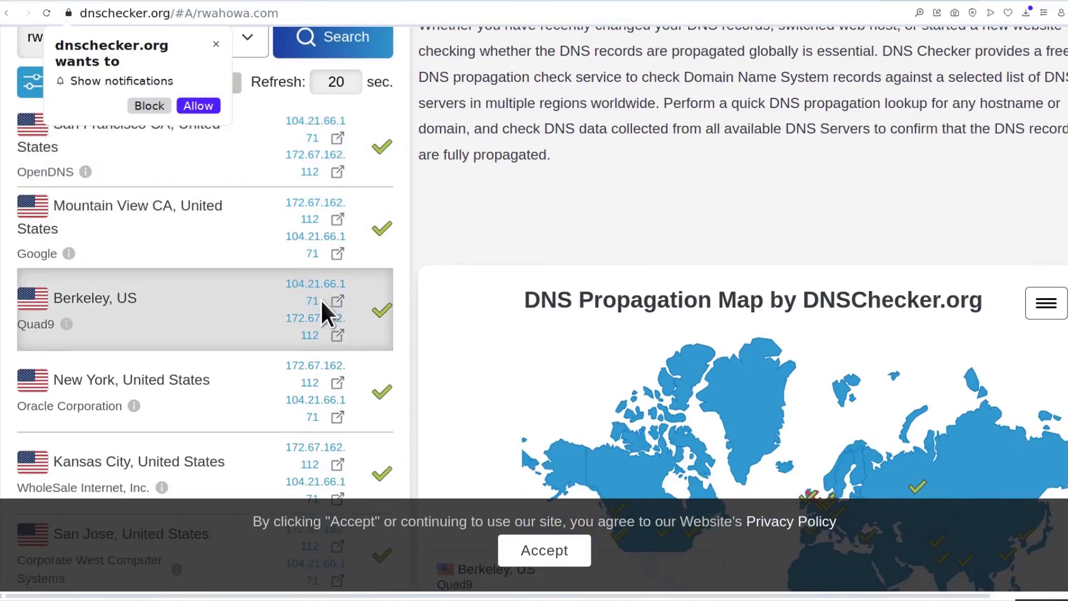
scroll(294, 183, down, 3)
scroll(306, 205, down, 15)
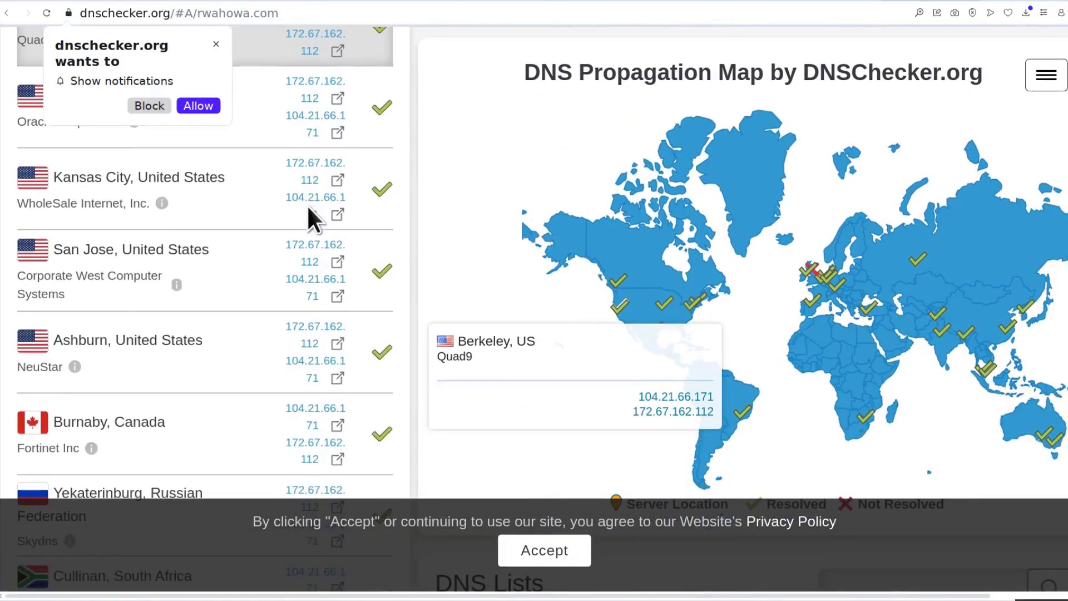
scroll(308, 208, down, 15)
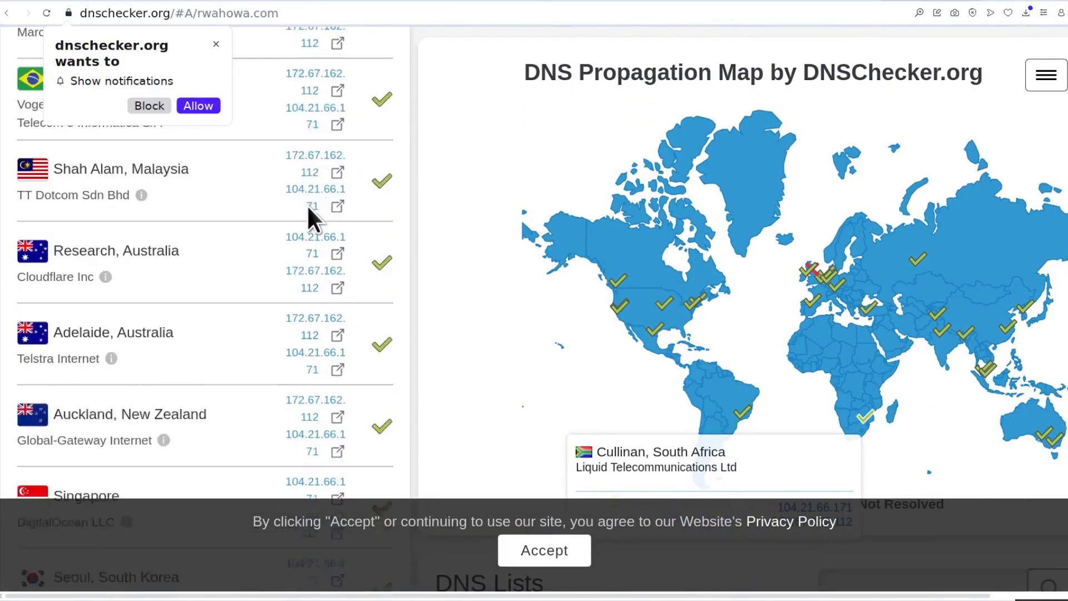
scroll(317, 206, up, 10)
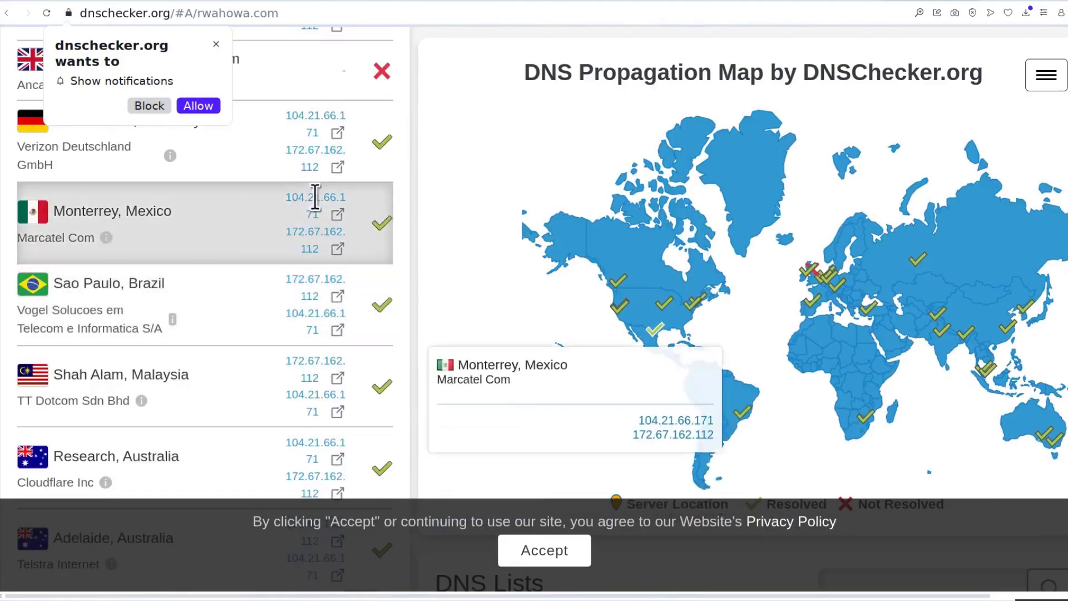
scroll(317, 200, down, 20)
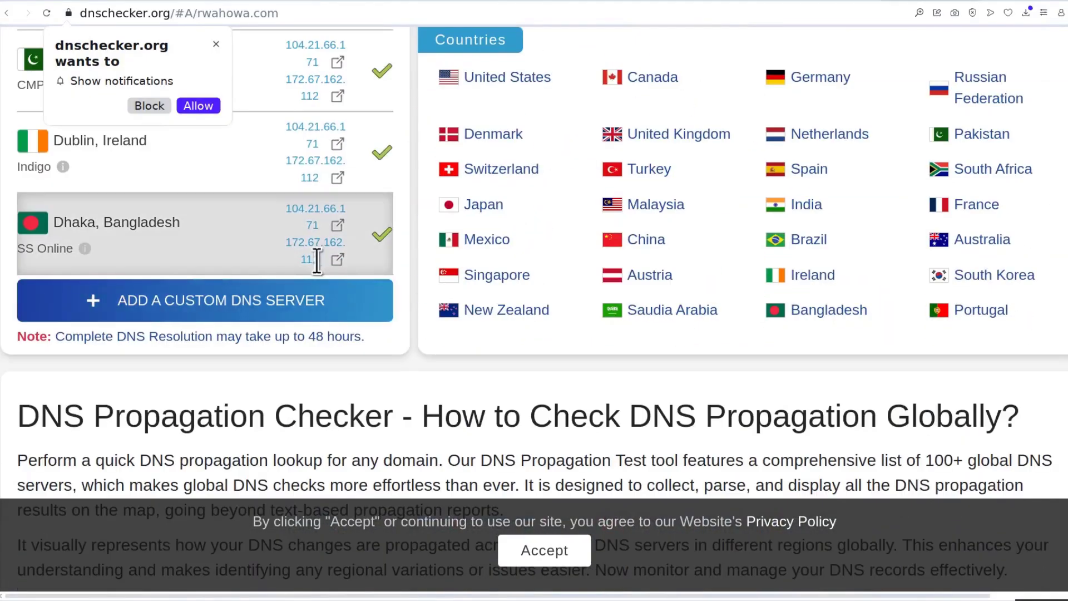
scroll(720, 238, up, 10)
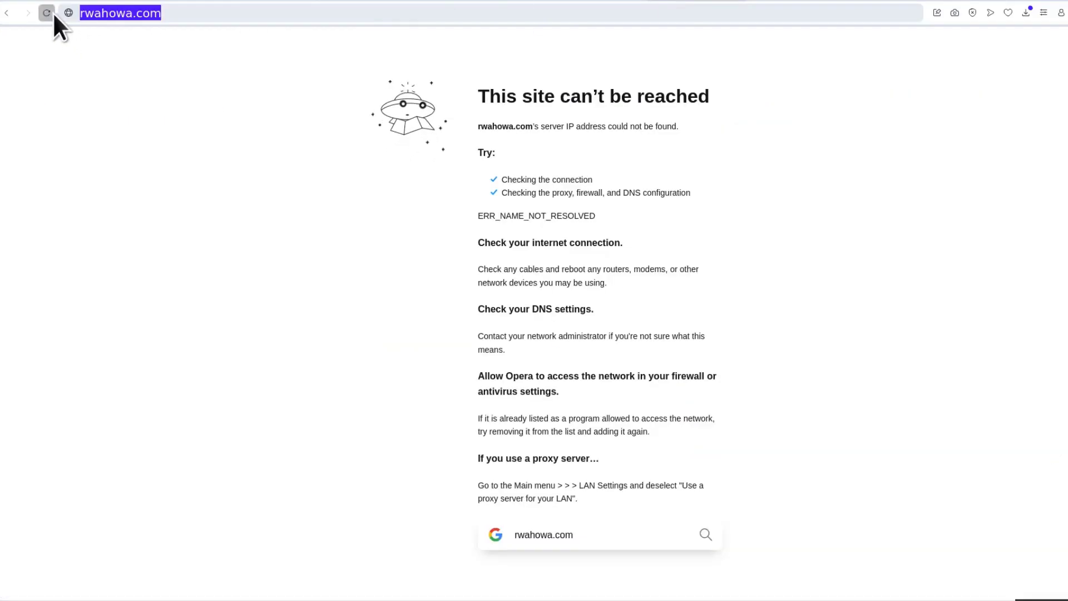
Reload rwahowa.com, then load it in a private browsing window.
click(48, 11)
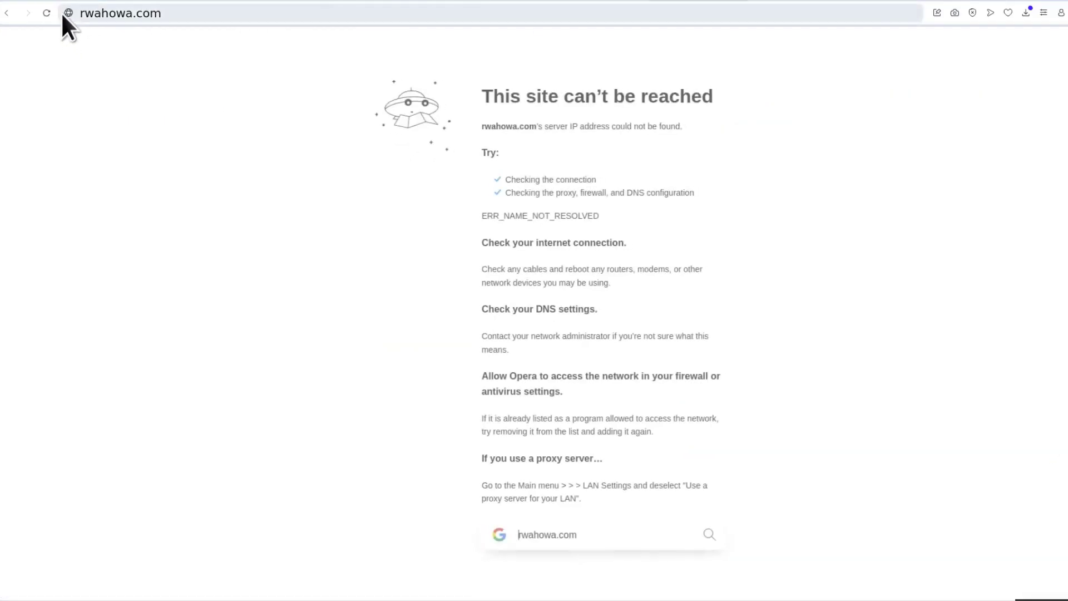
click(162, 13)
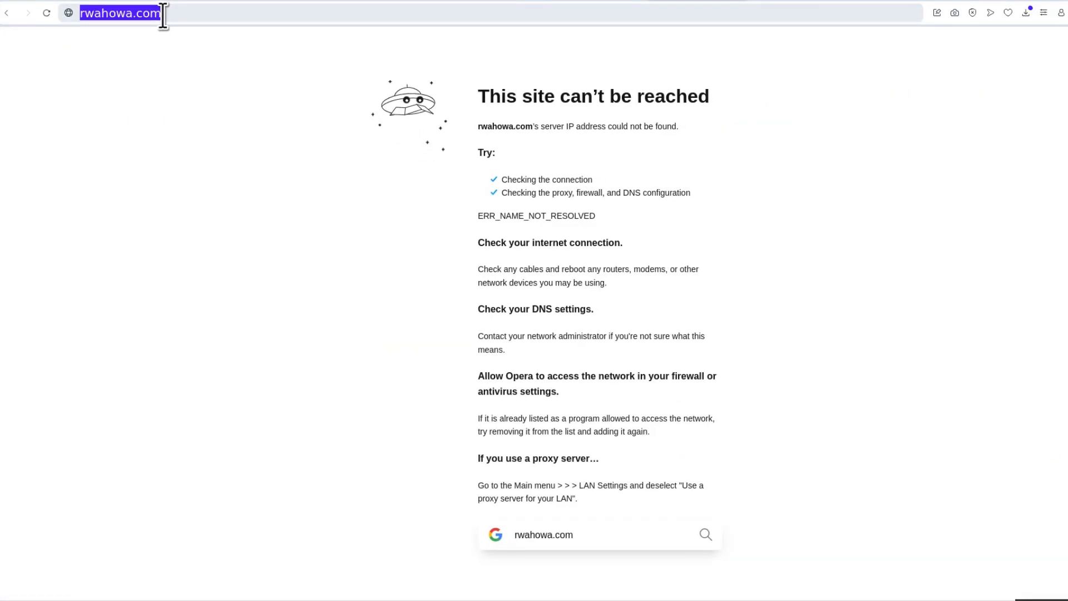
key(ctrl+shift+n)
key(ctrl+v)
key(Return)
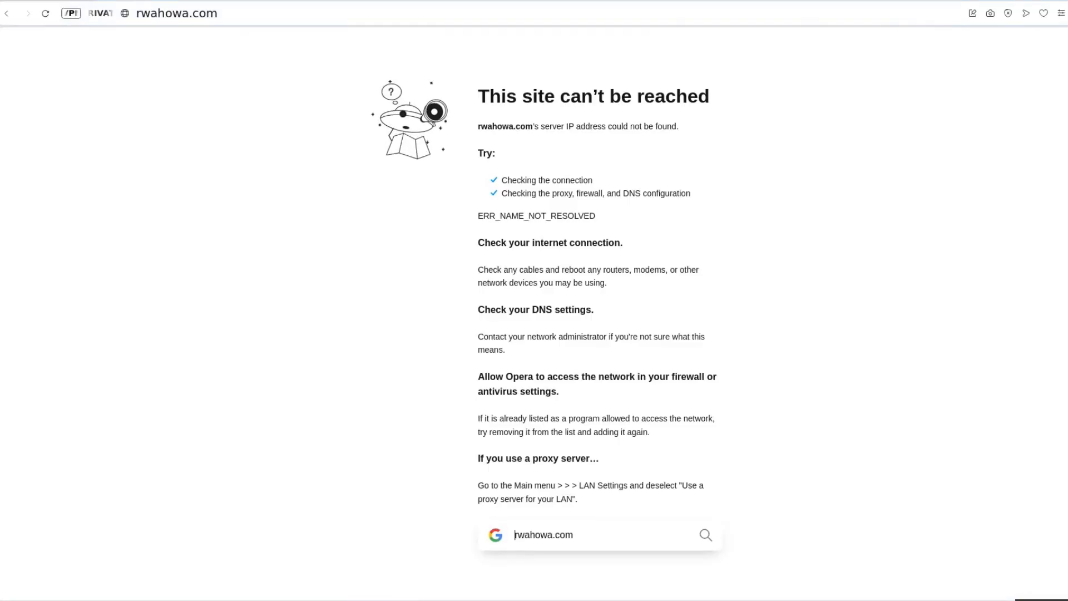
Turn on Opera's VPN and retry rwahowa.com, then return to the Cloudflare Docs redirect guide.
click(71, 13)
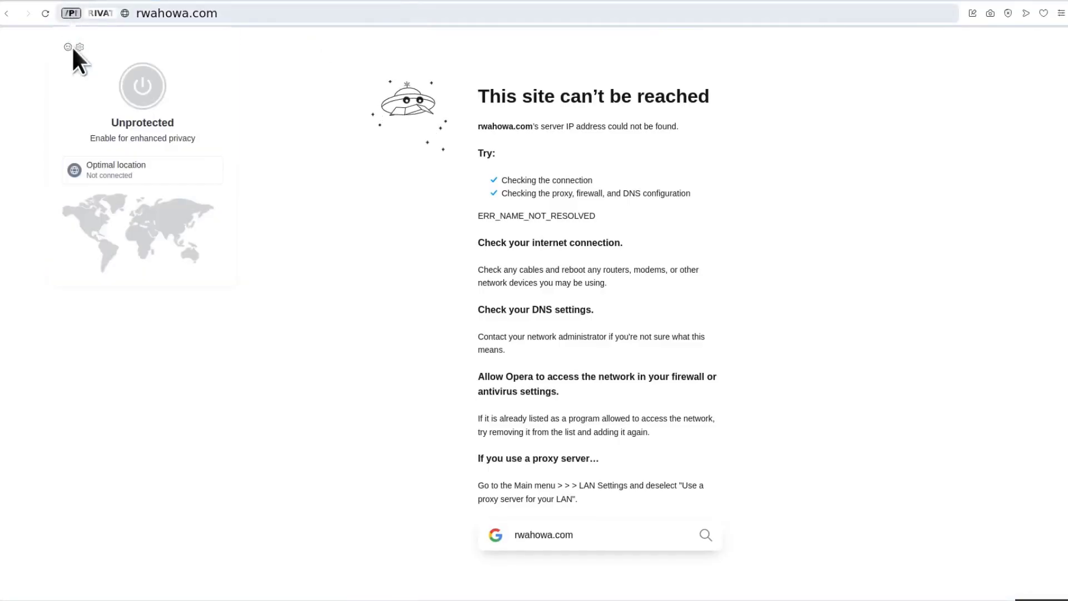
click(147, 81)
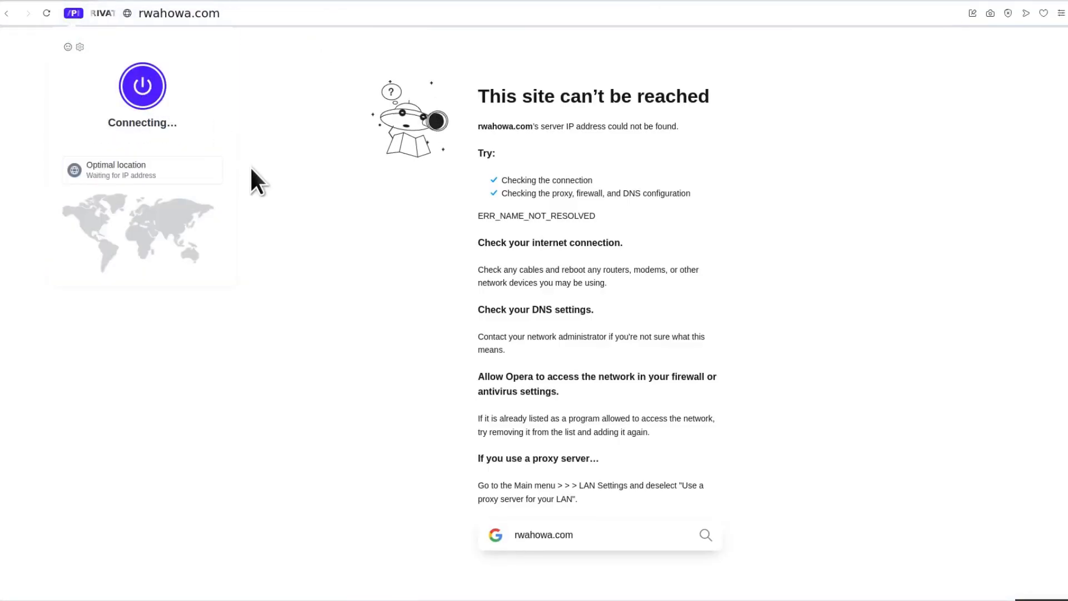
click(47, 13)
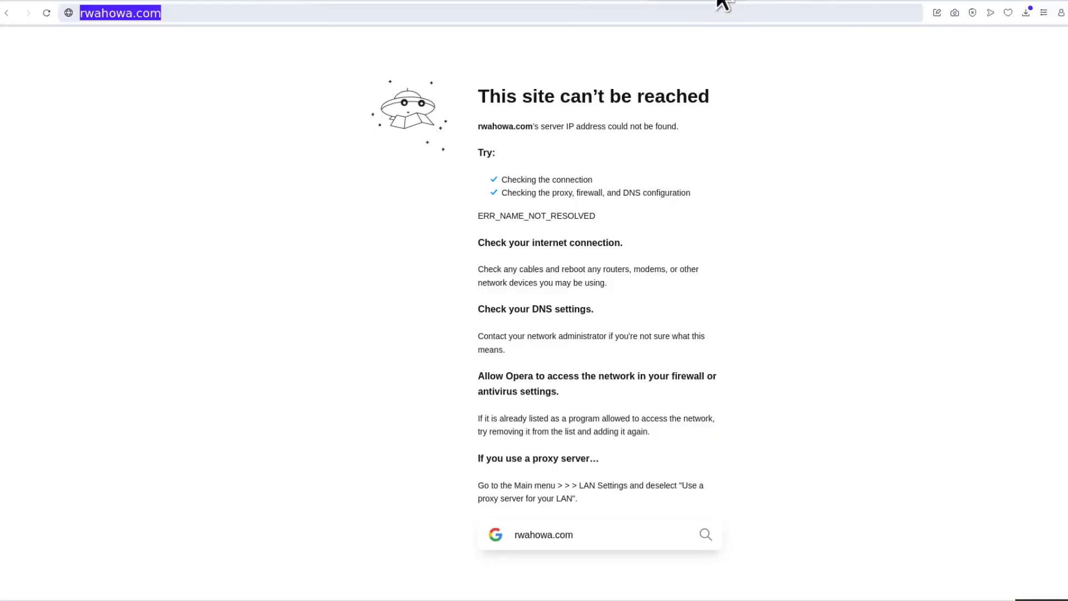
click(742, 0)
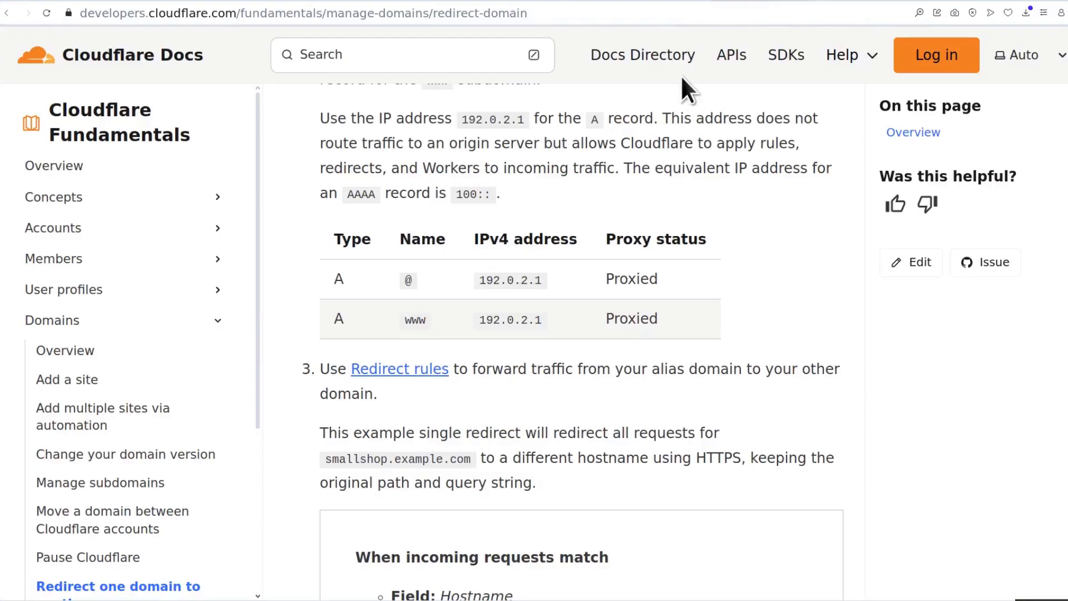
Disable the bizanosa.com forwarding page rule and open rwahowa.com's DNS Records page.
click(754, 1)
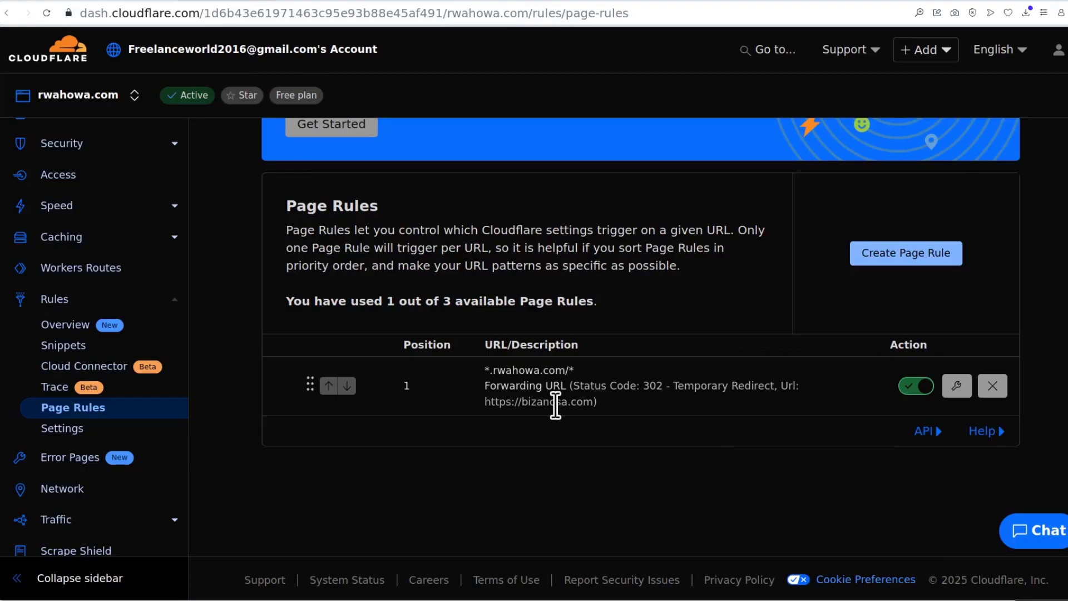
click(916, 388)
scroll(269, 365, up, 5)
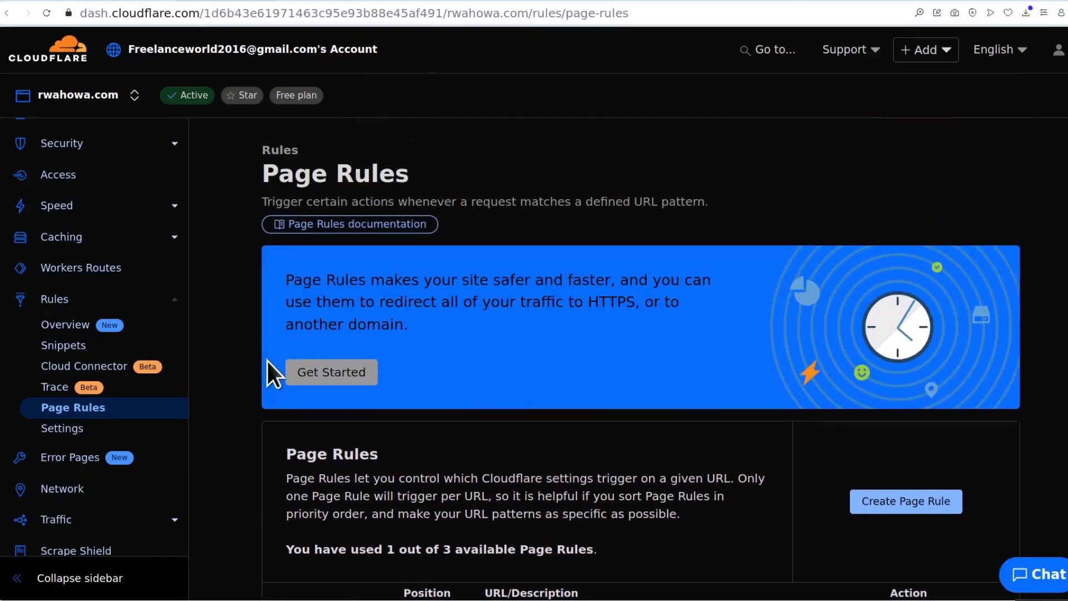
scroll(112, 361, up, 4)
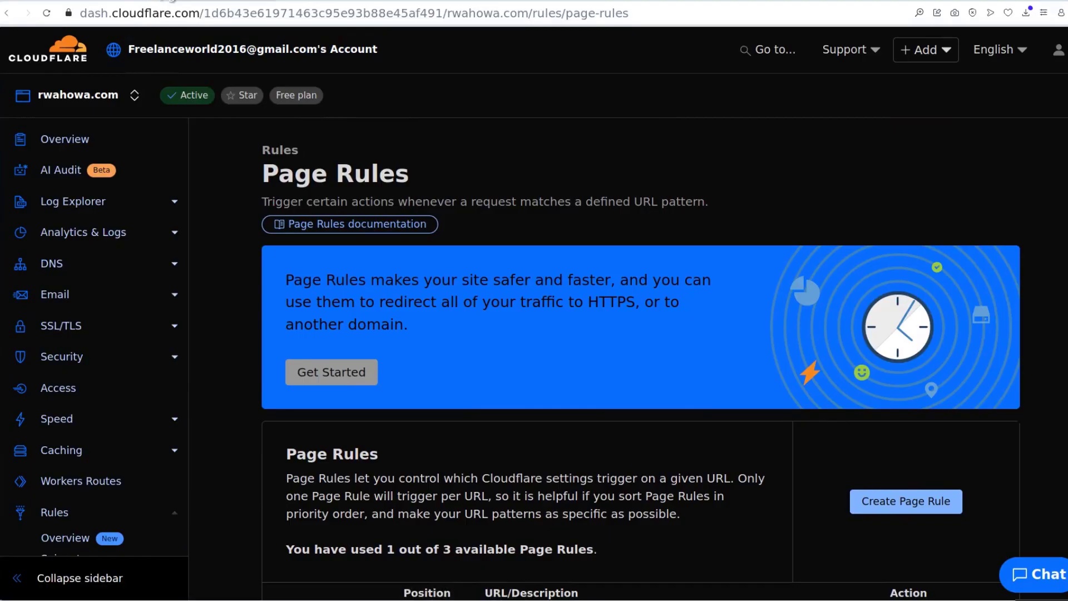
key(alt+Tab)
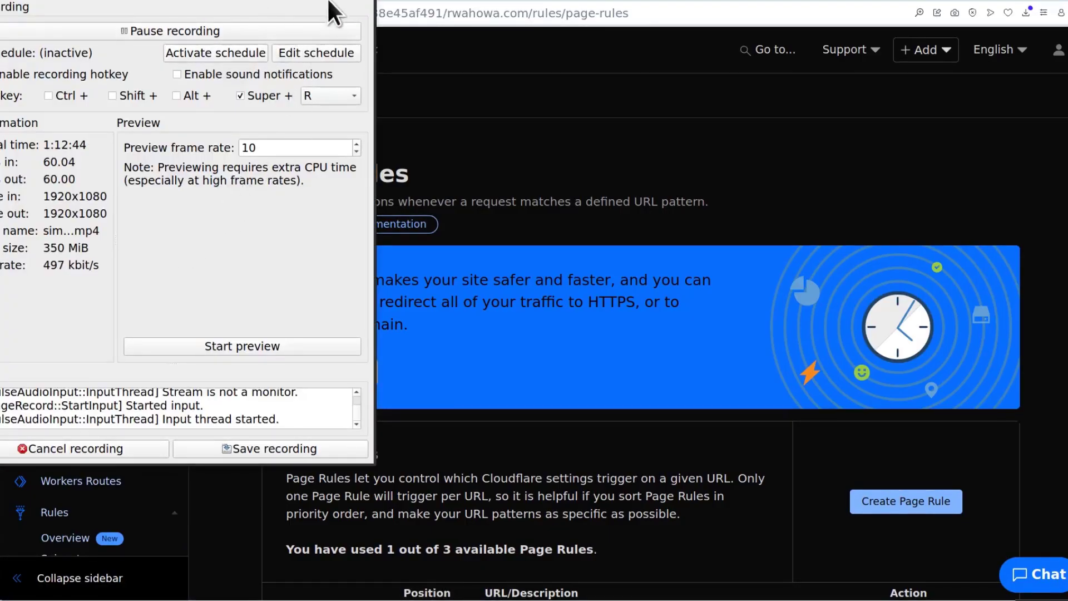
key(alt+Tab)
click(61, 267)
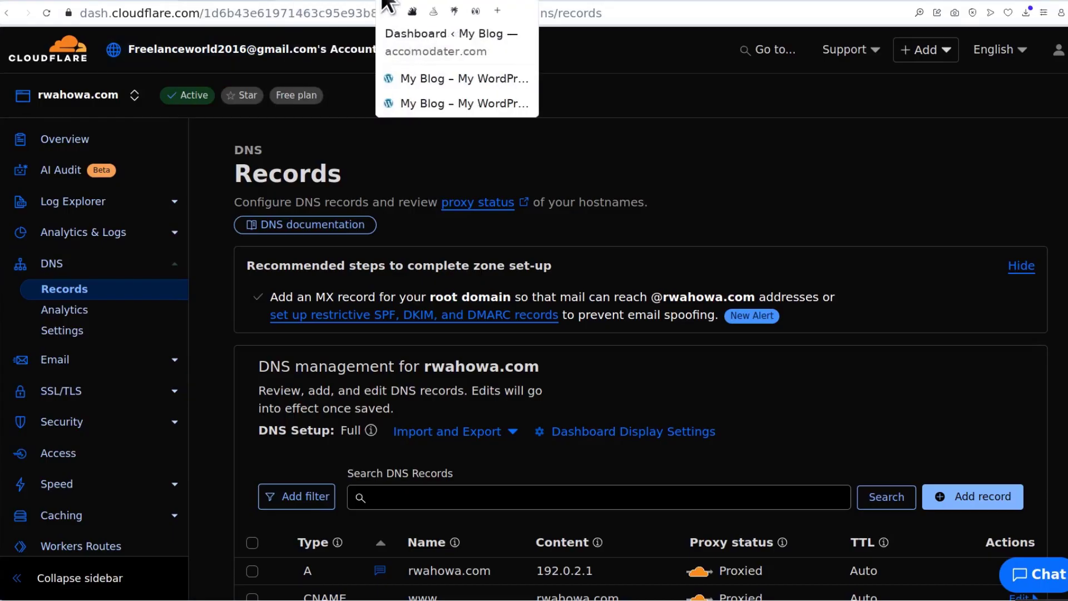
Go to Account Home and open the accomodater.com domain from the Domains list.
scroll(486, 335, down, 4)
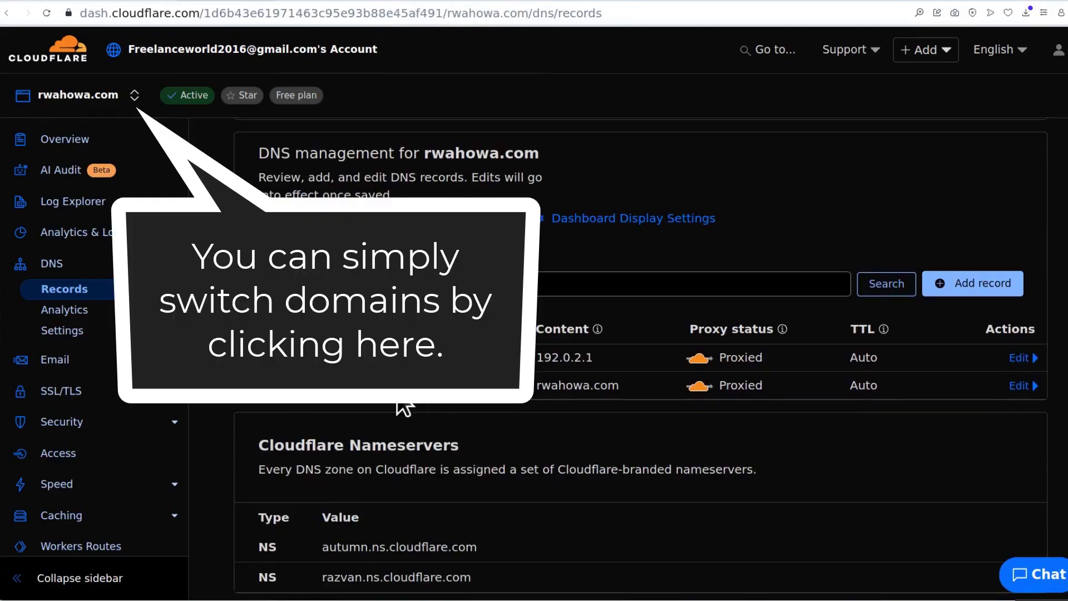
scroll(448, 404, up, 3)
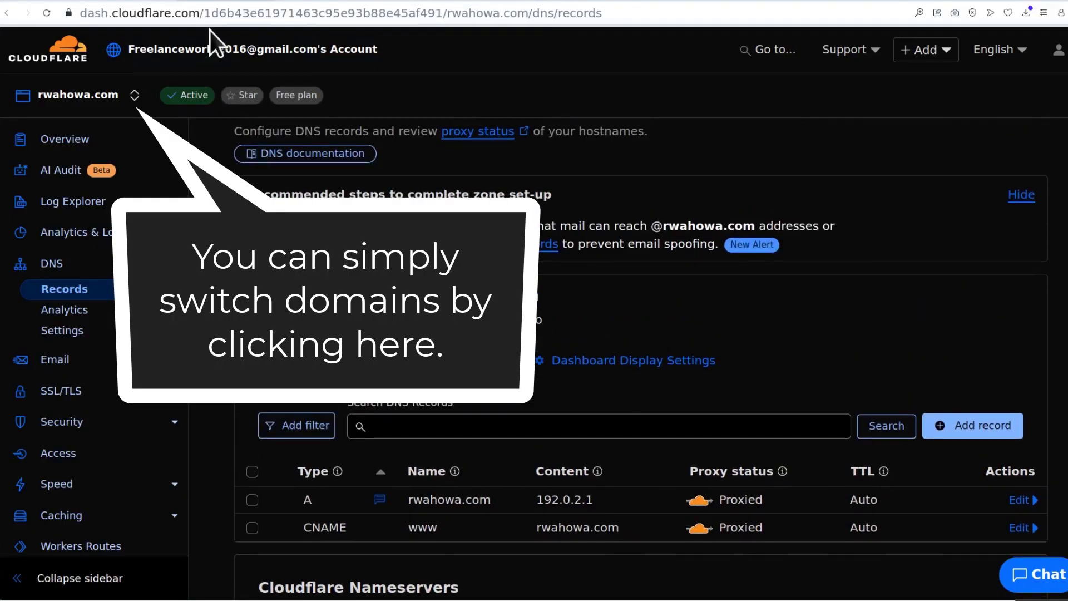
click(195, 56)
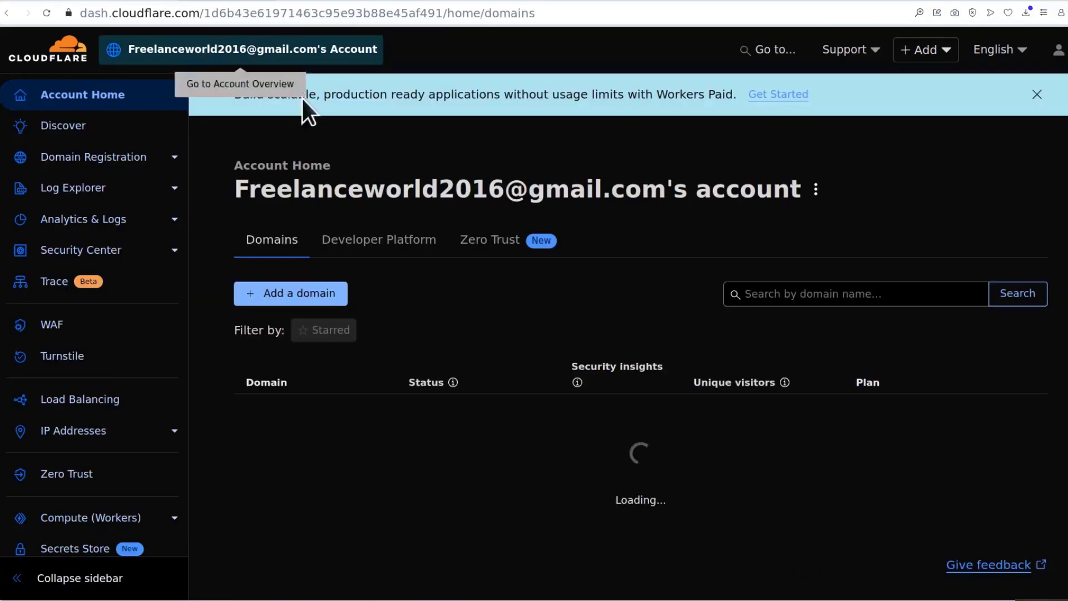
scroll(370, 397, down, 1)
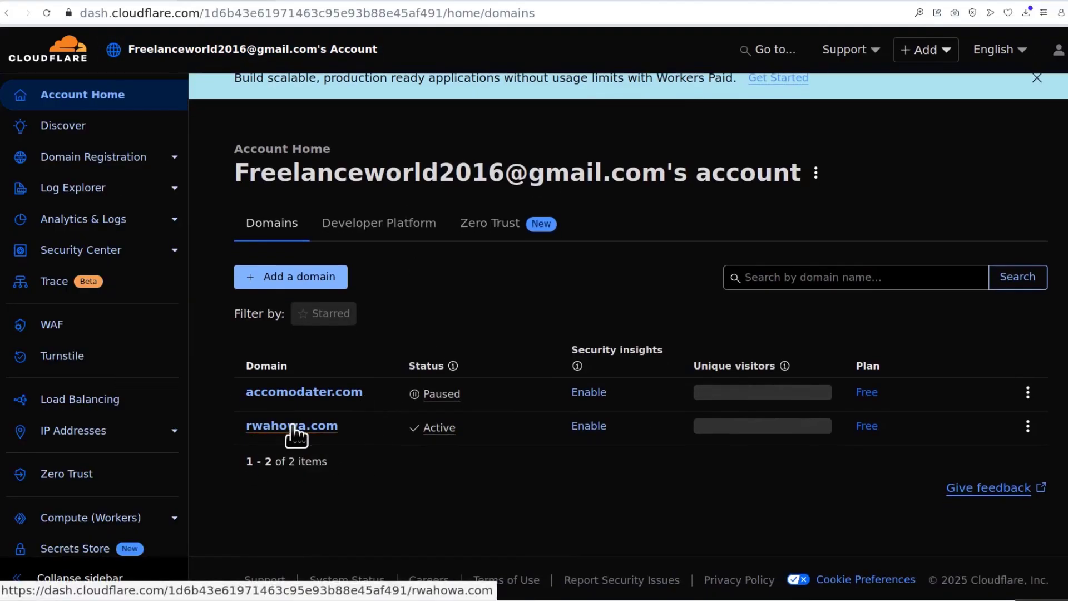
click(288, 394)
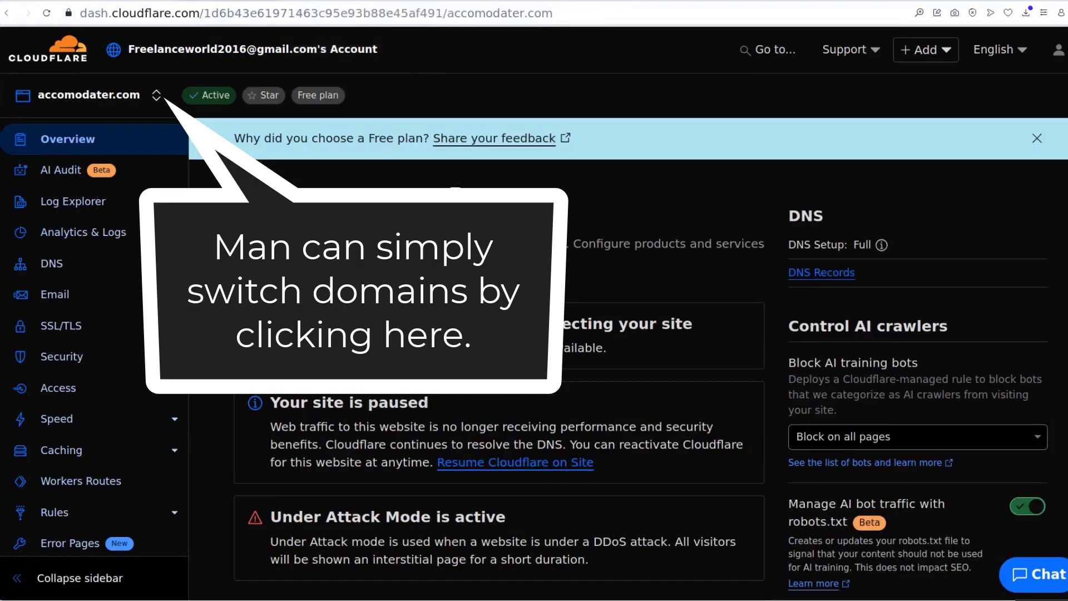
scroll(415, 392, up, 3)
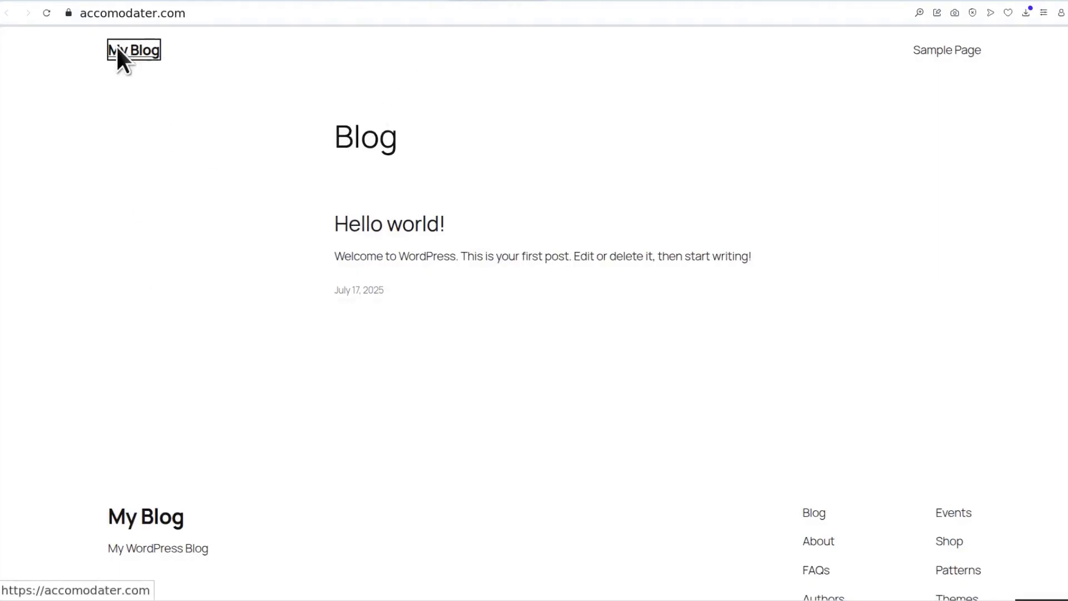
Open the My Blog home page in a private window, then return to the Cloudflare dashboard.
right_click(116, 47)
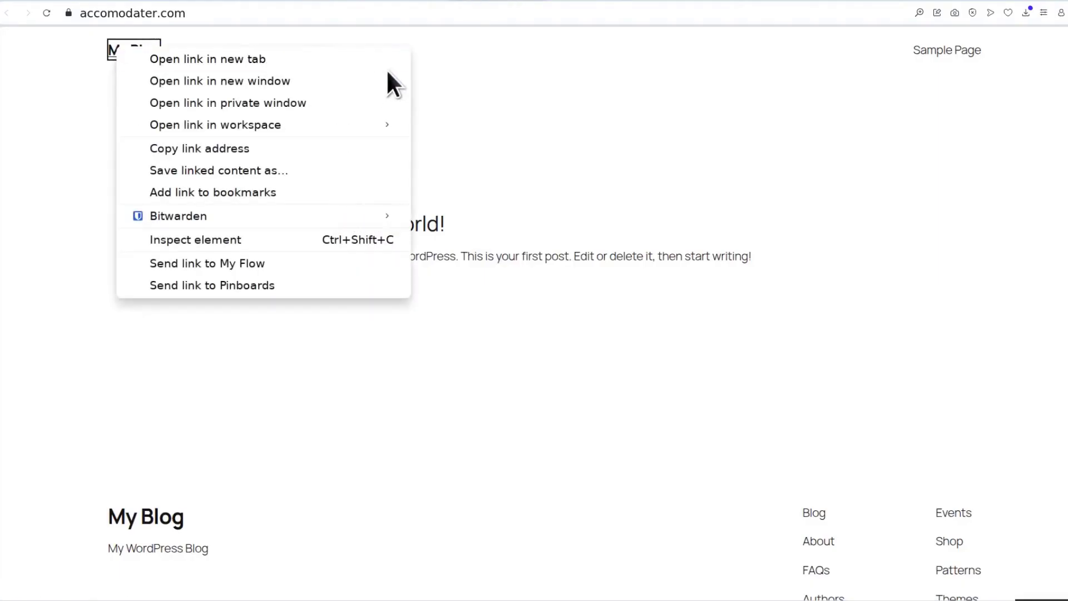
click(231, 104)
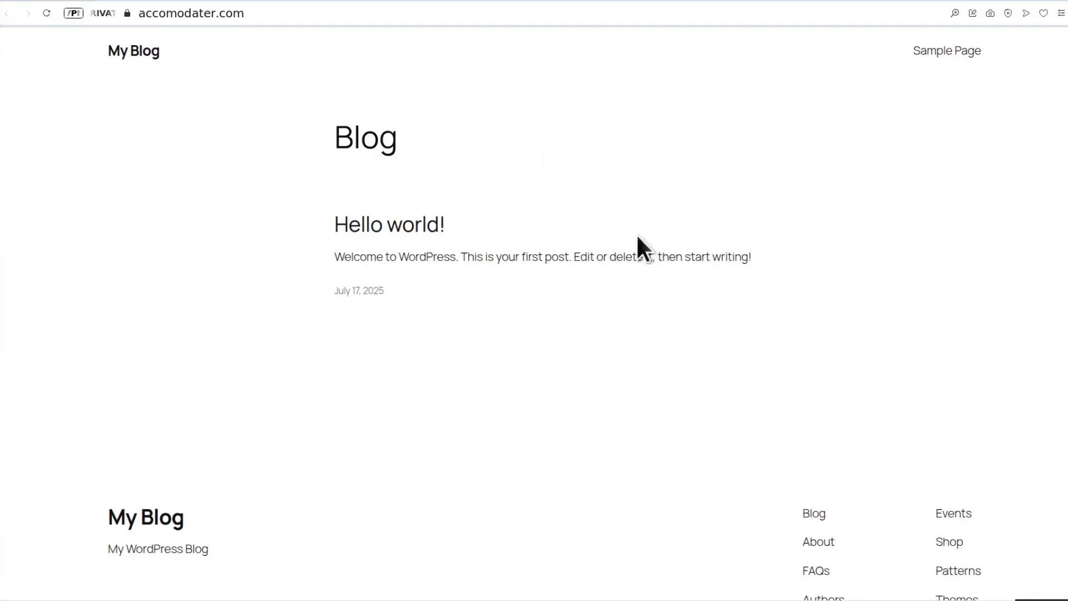
click(1060, 1)
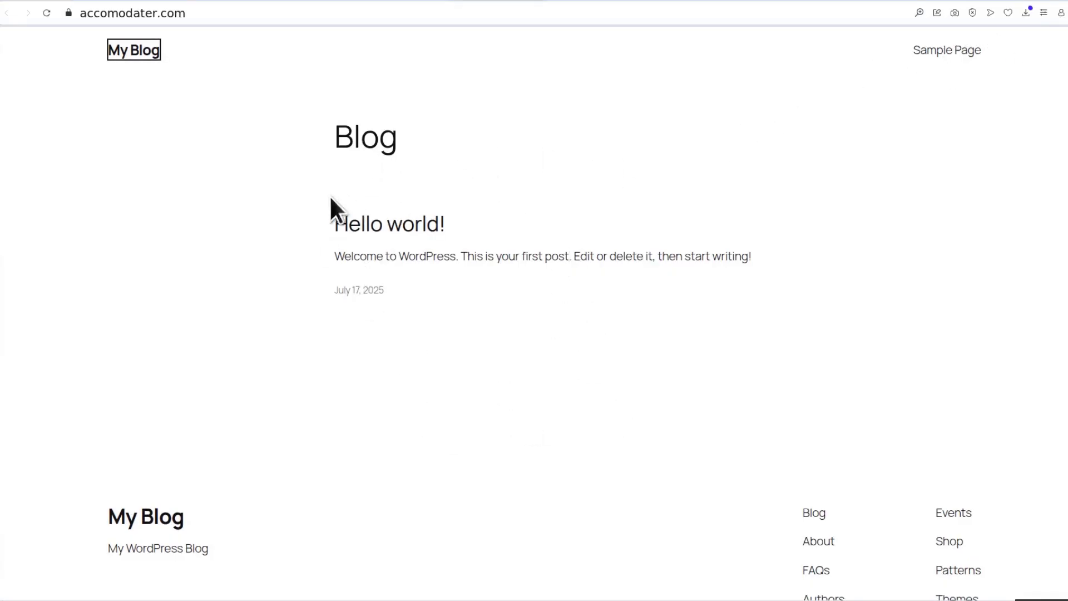
click(703, 1)
Resume Cloudflare on the paused accomodater.com site.
drag(339, 518, 449, 528)
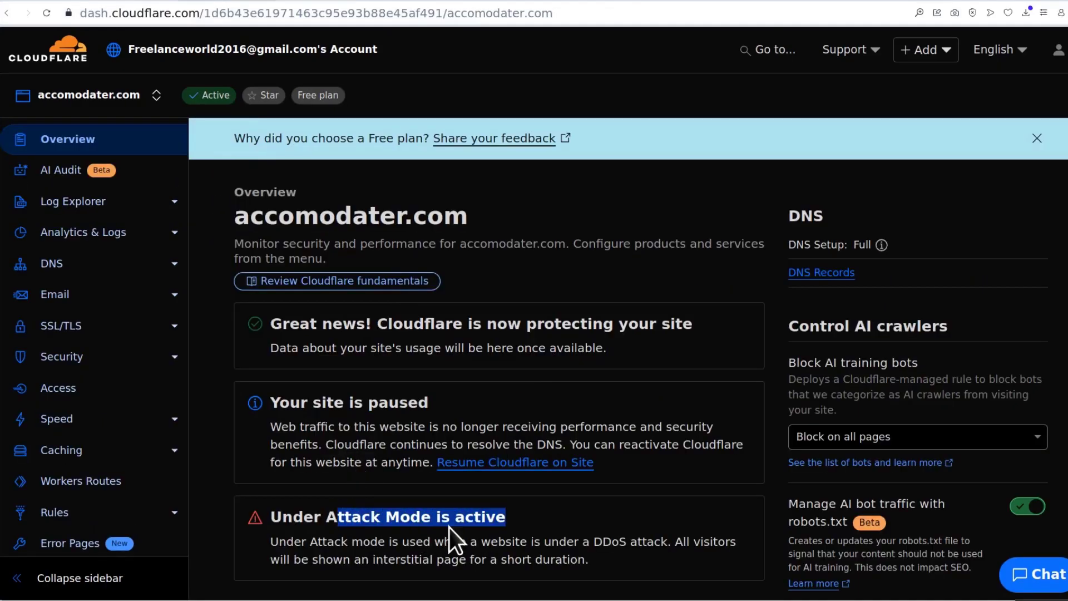
click(479, 317)
scroll(718, 357, down, 1)
scroll(718, 359, down, 10)
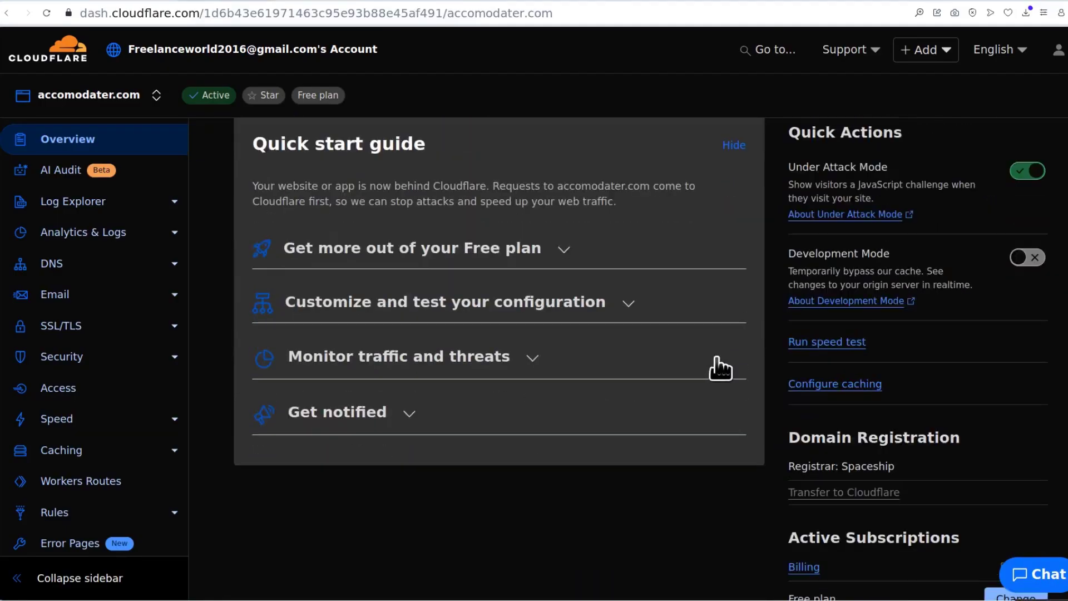
scroll(529, 369, up, 8)
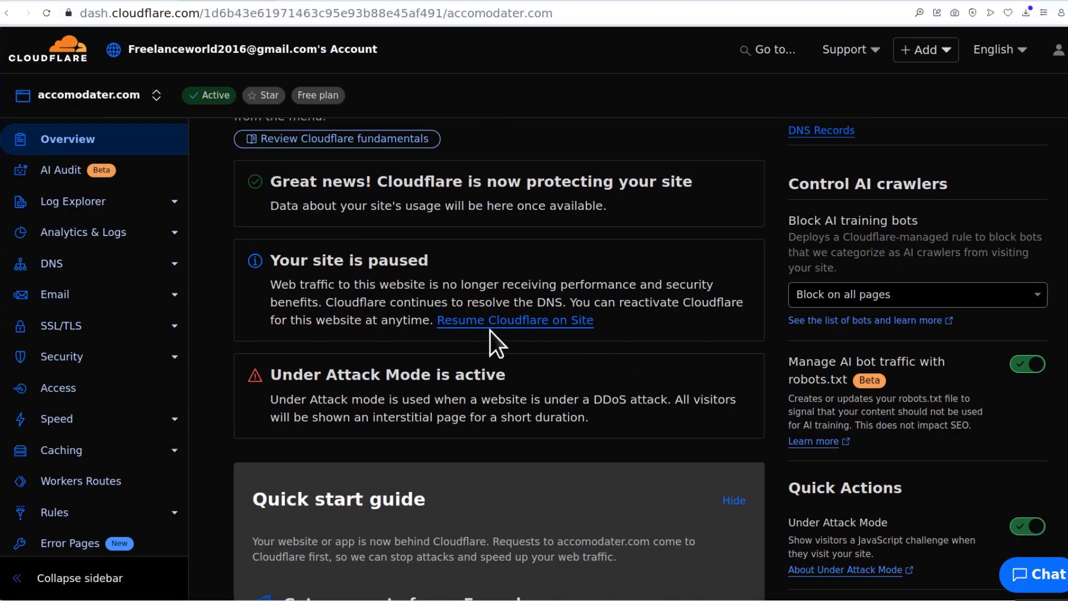
click(520, 325)
Open accomodater.com DNS Records and copy the root A record IP 49.13.227.112.
scroll(845, 392, down, 1)
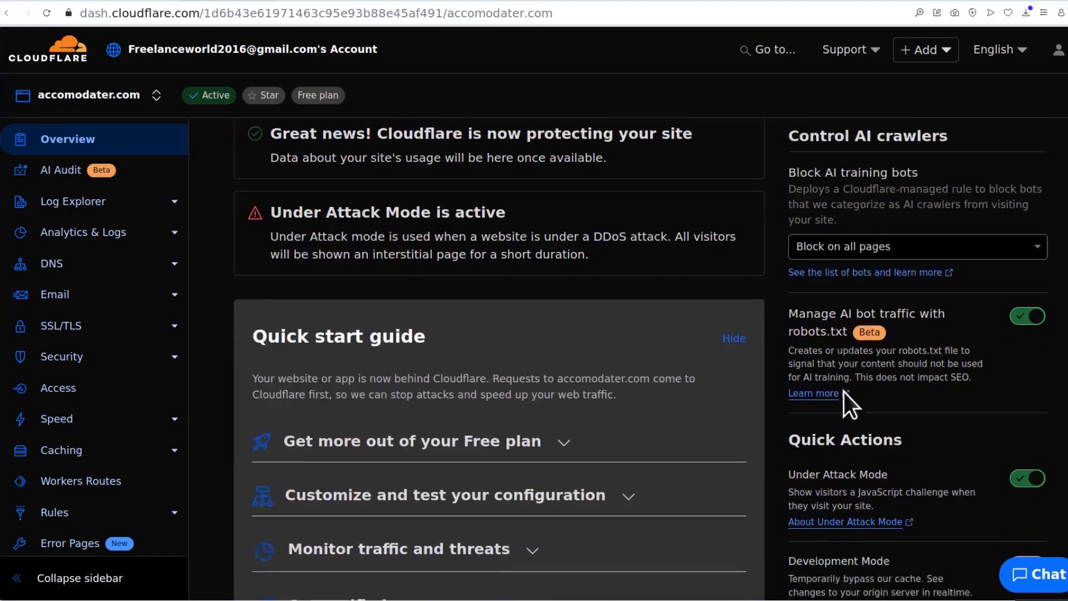
click(52, 266)
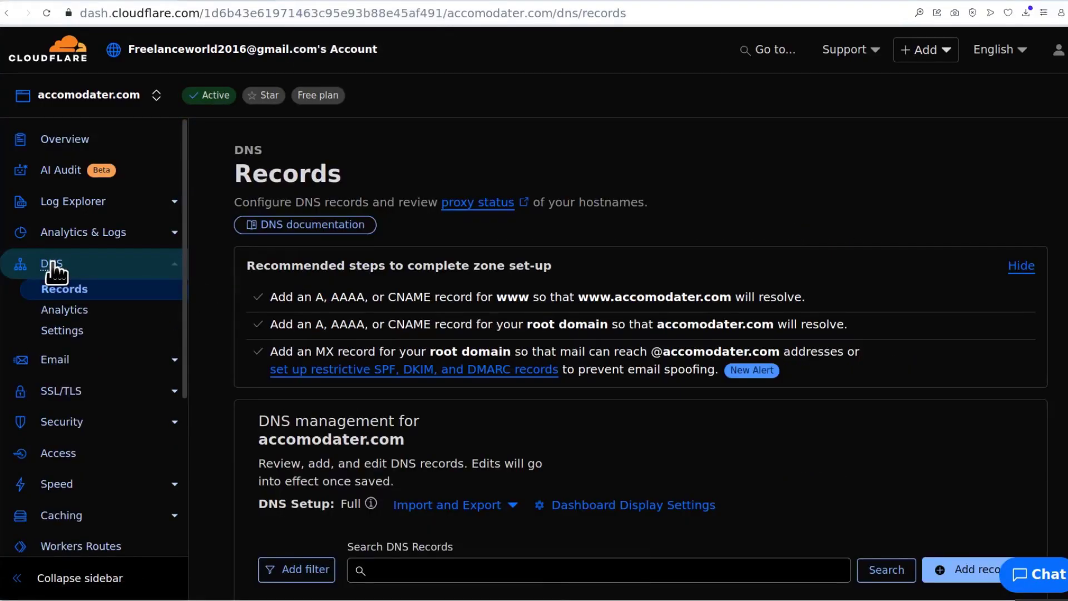
scroll(496, 282, down, 5)
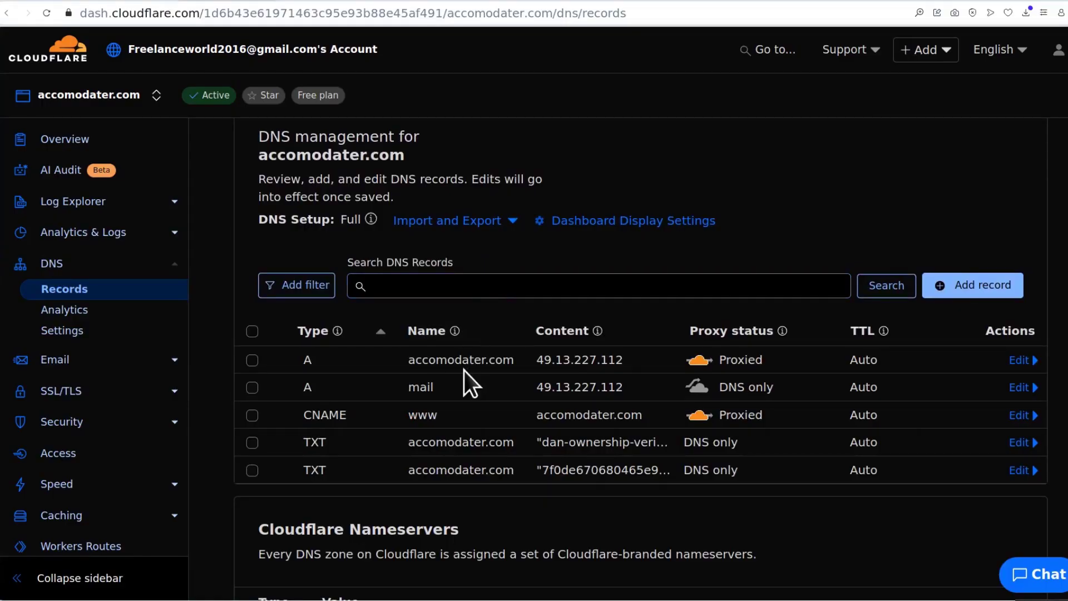
double_click(435, 360)
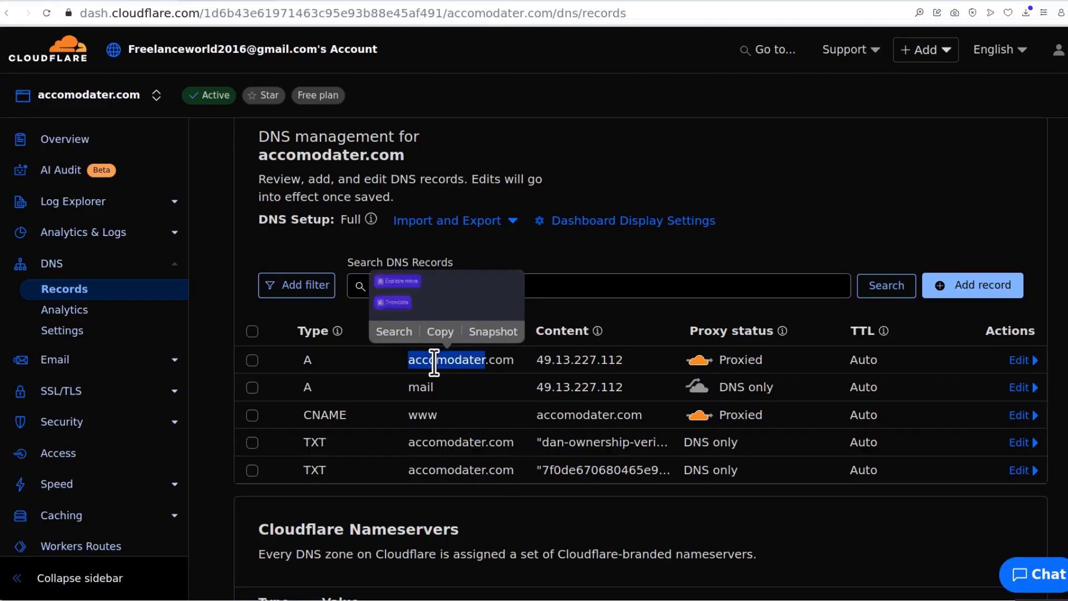
click(504, 362)
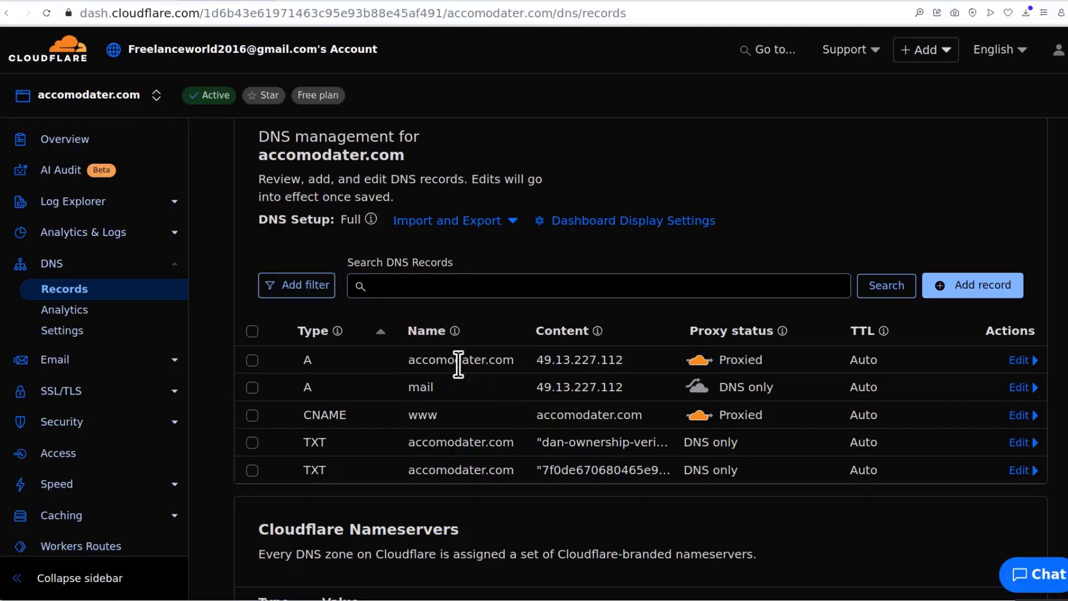
double_click(578, 359)
right_click(580, 359)
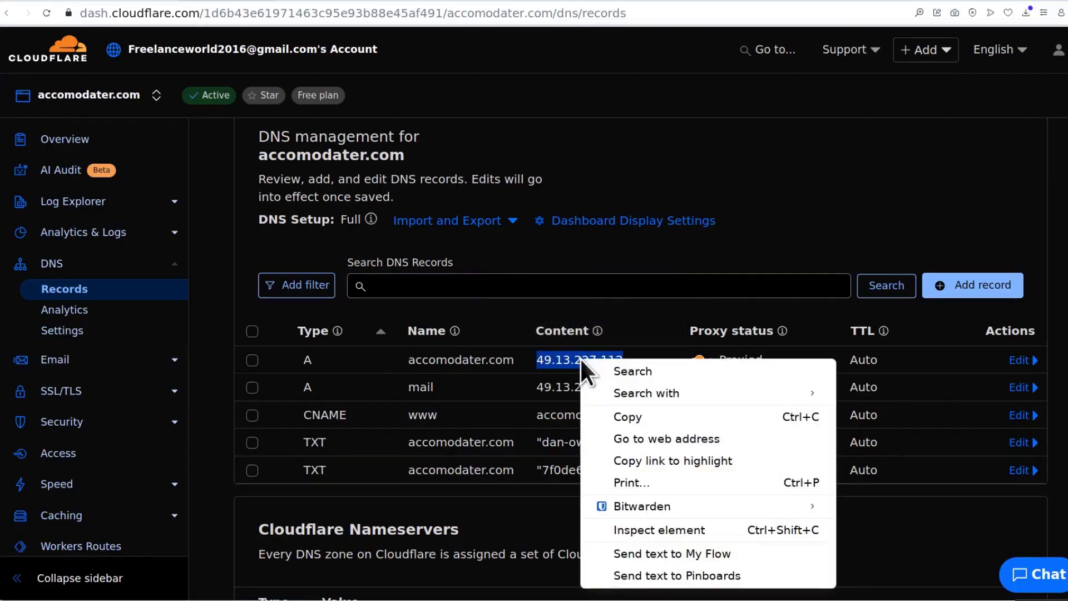
click(628, 418)
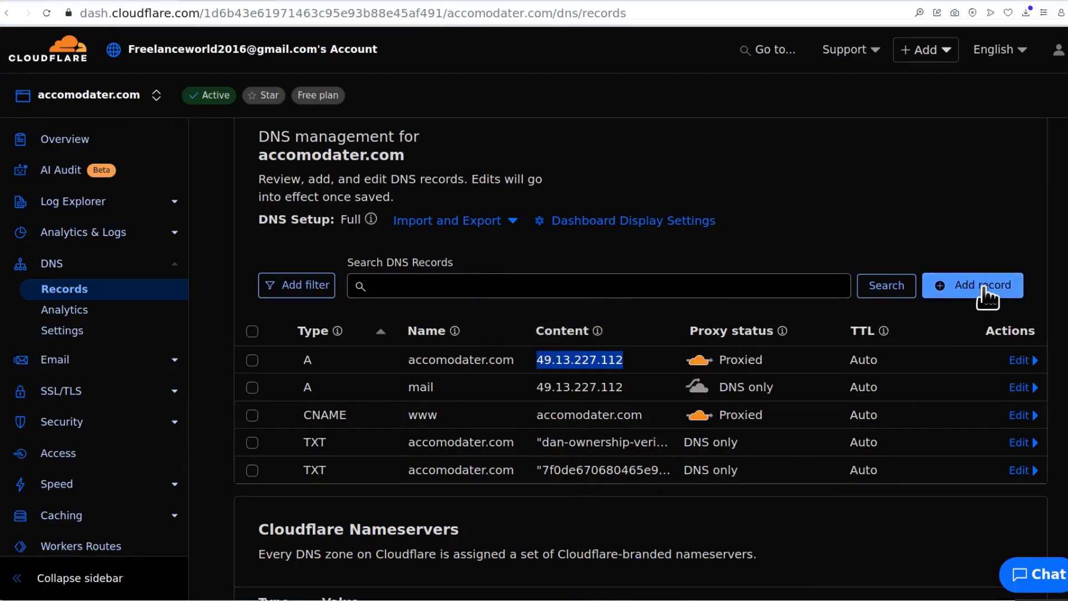
Add a DNS-only A record 'blog' pointing to 49.13.227.112.
click(985, 290)
click(381, 397)
text(blog)
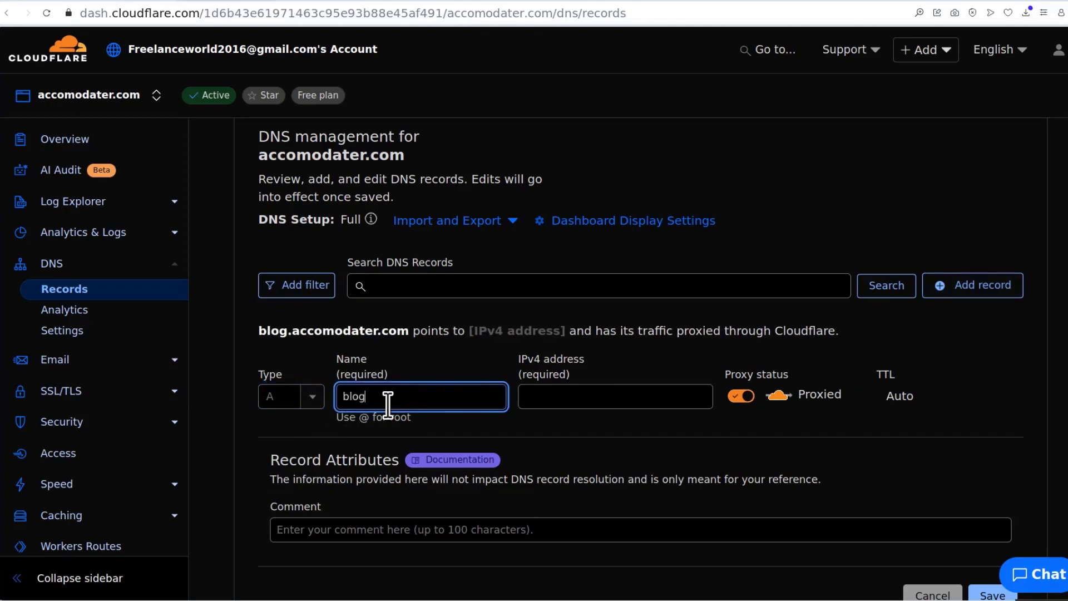
click(556, 397)
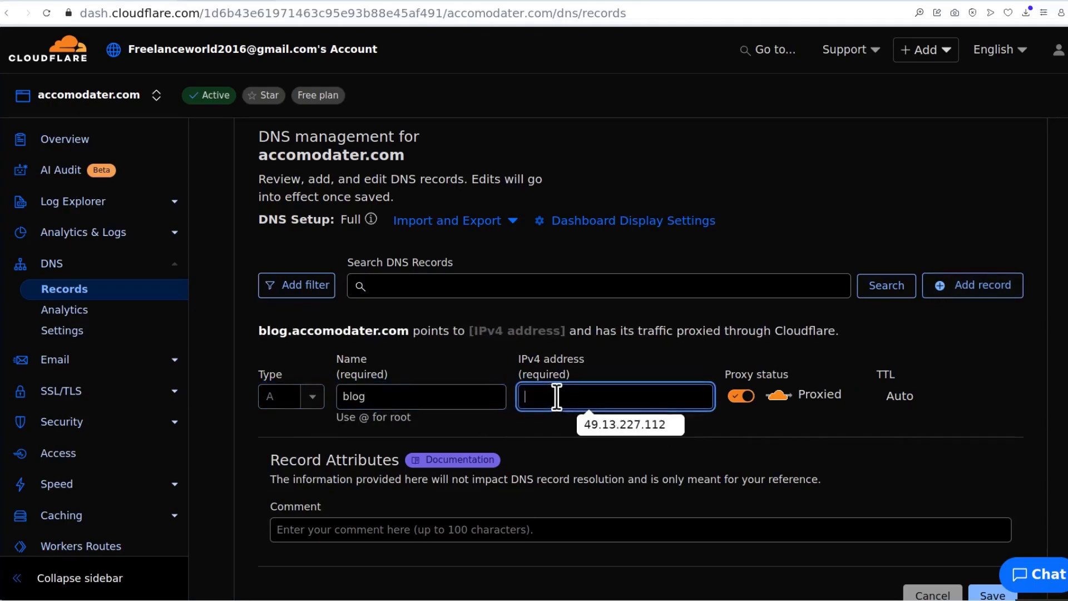
key(ctrl+v)
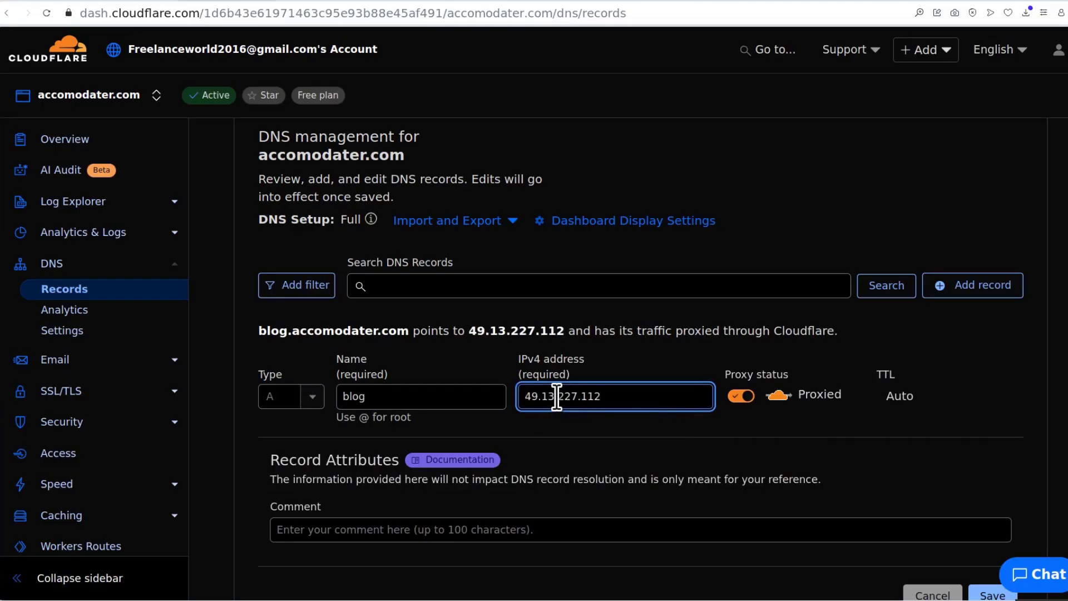
click(749, 402)
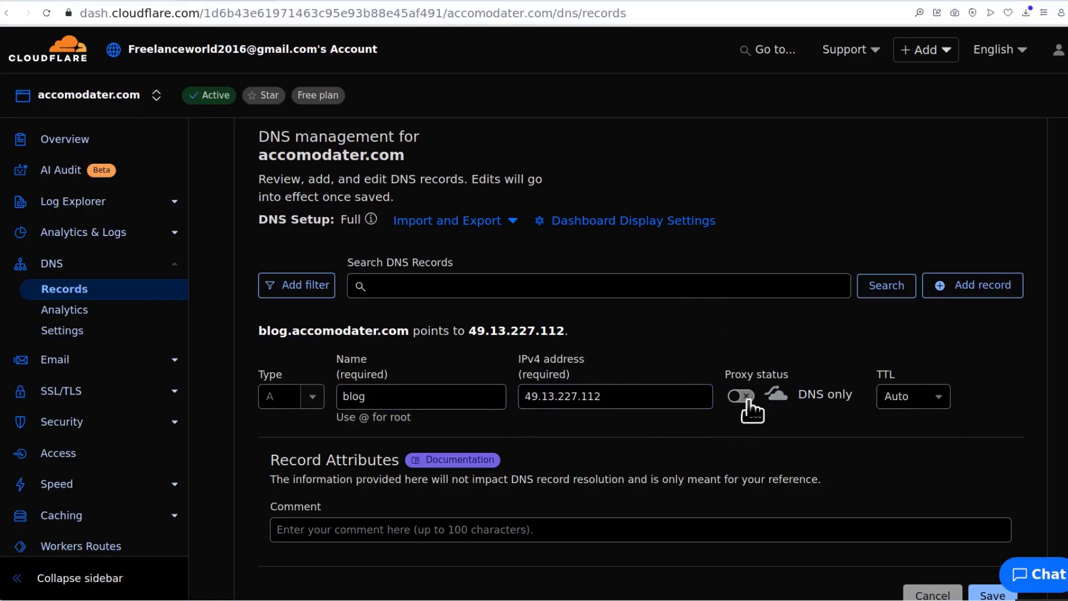
scroll(929, 444, down, 4)
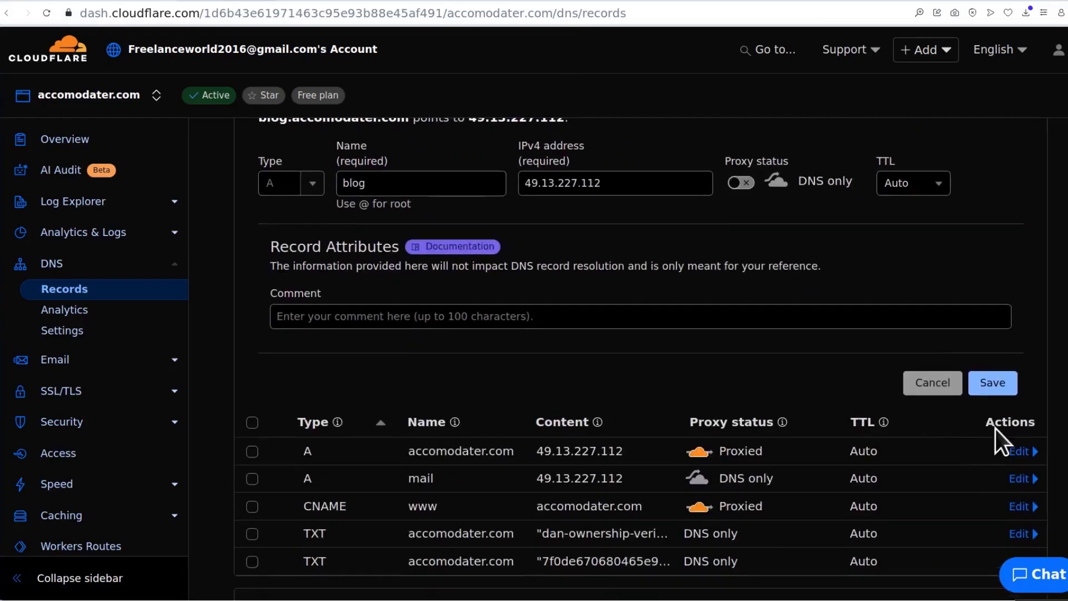
click(1002, 385)
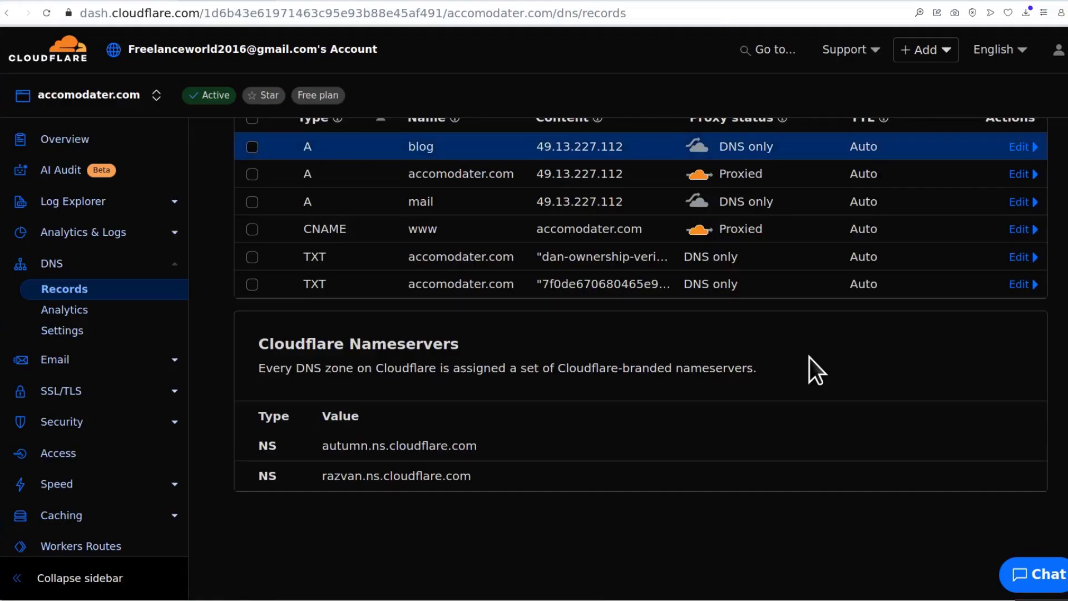
Copy the accomodater.com record name from the DNS records table.
double_click(444, 174)
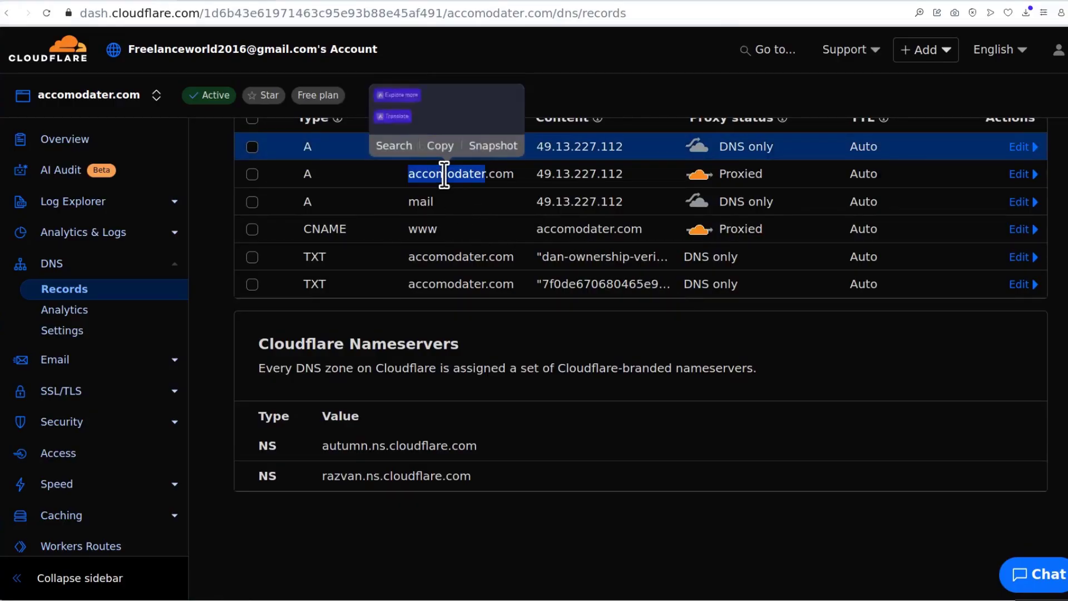
triple_click(444, 175)
right_click(444, 174)
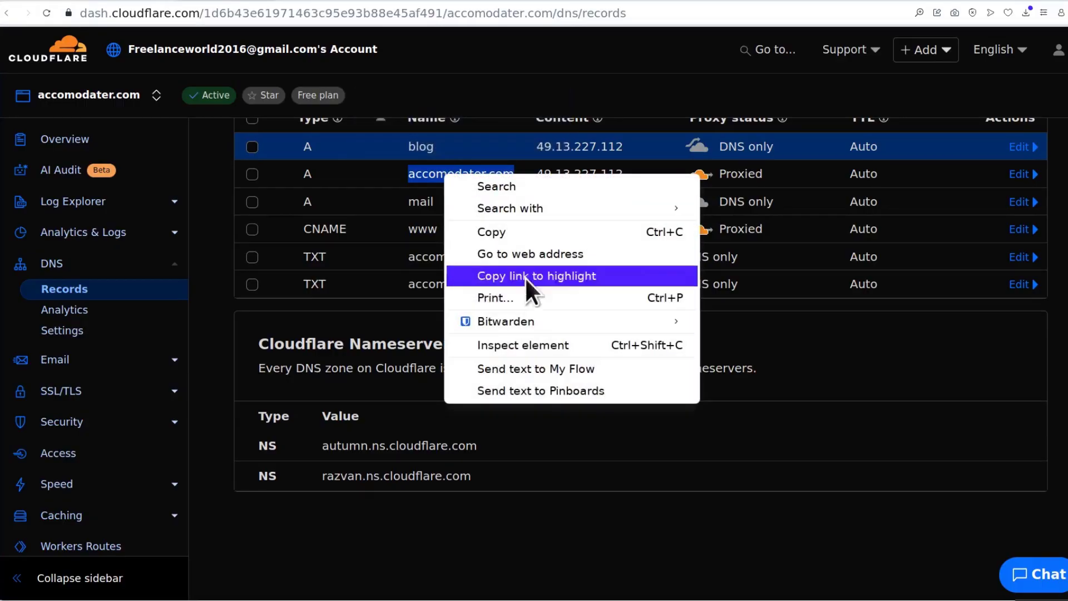
click(492, 231)
scroll(482, 239, up, 3)
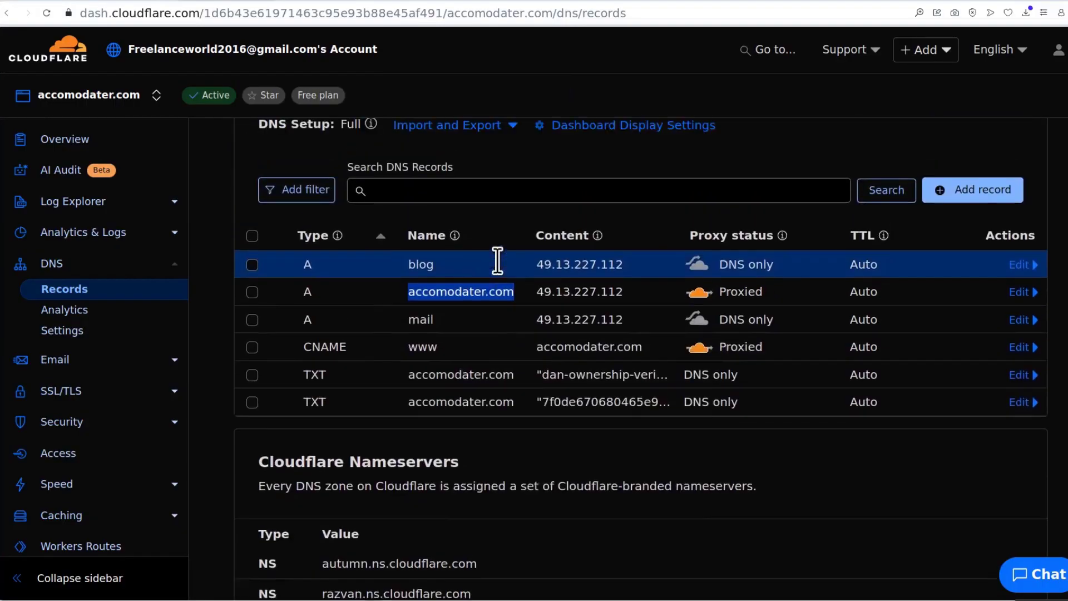
Return to Control Web Panel and open Domains > Sub Domains for account hstb1z.
click(513, 474)
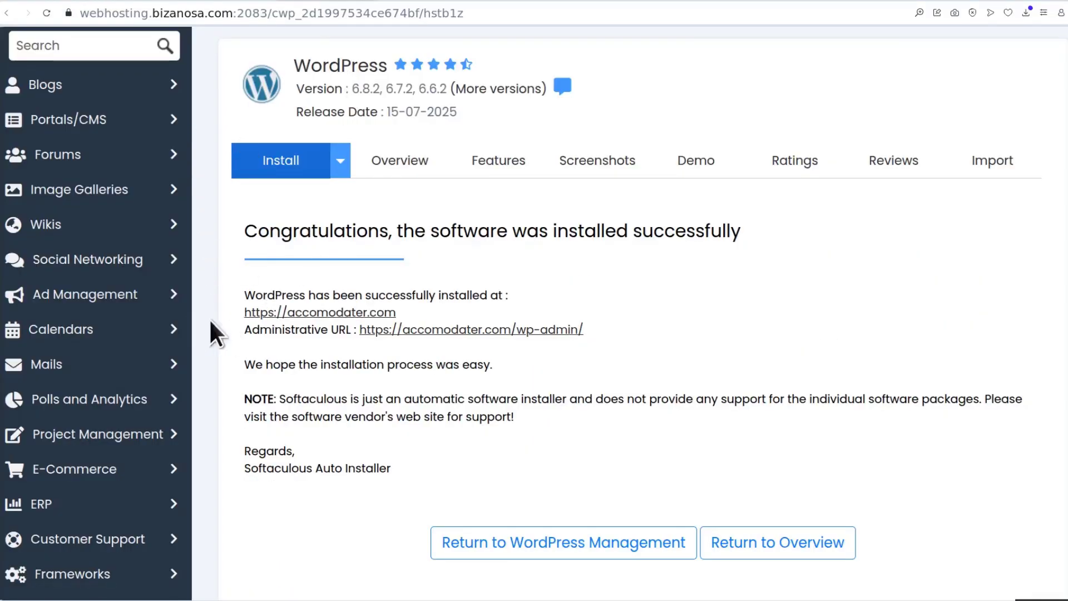
scroll(325, 289, up, 2)
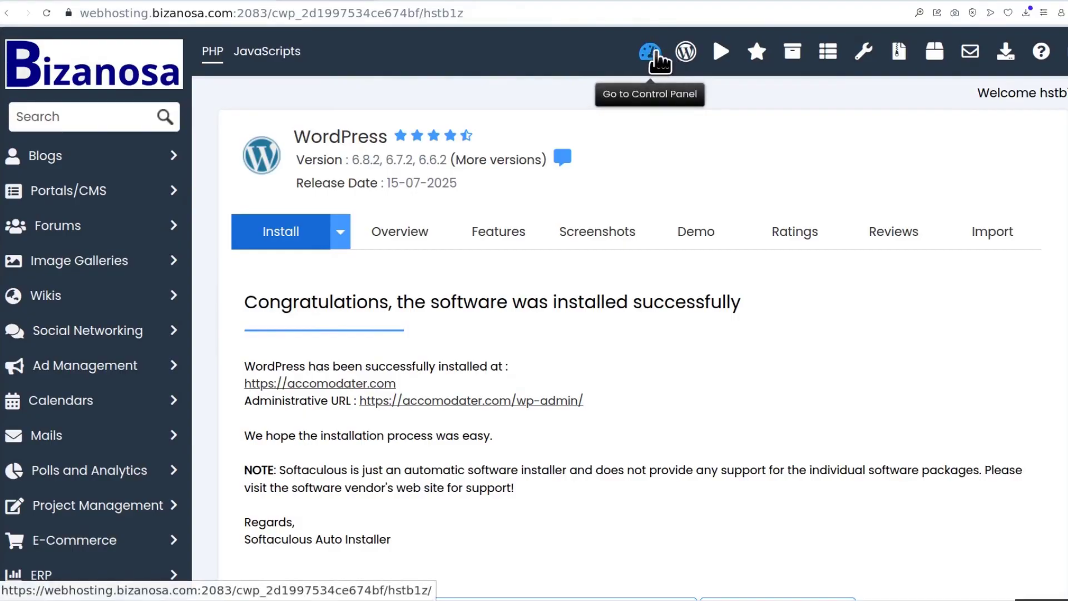
click(656, 52)
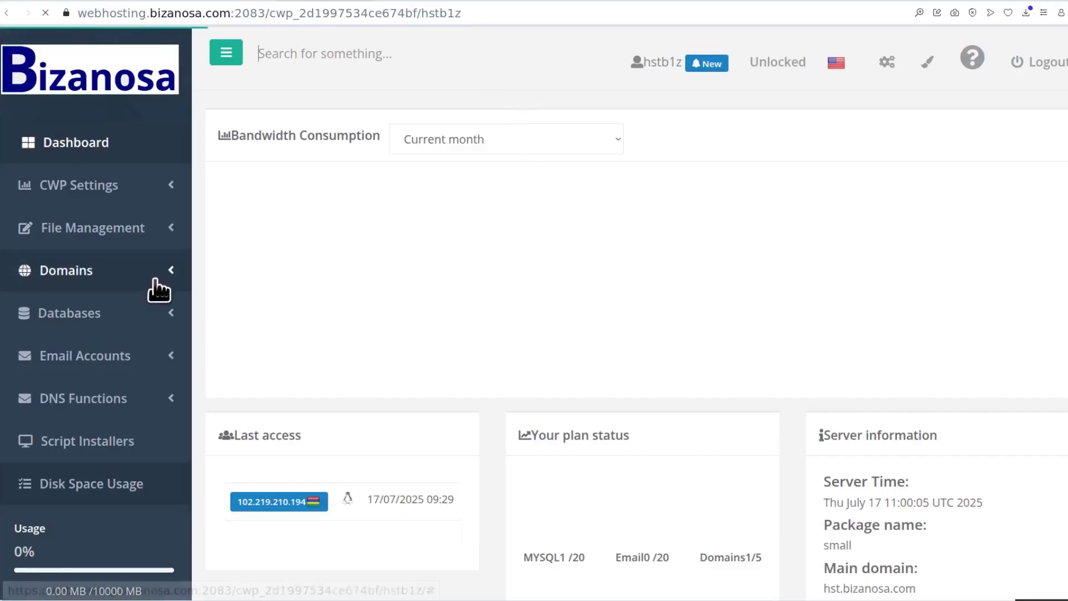
click(92, 272)
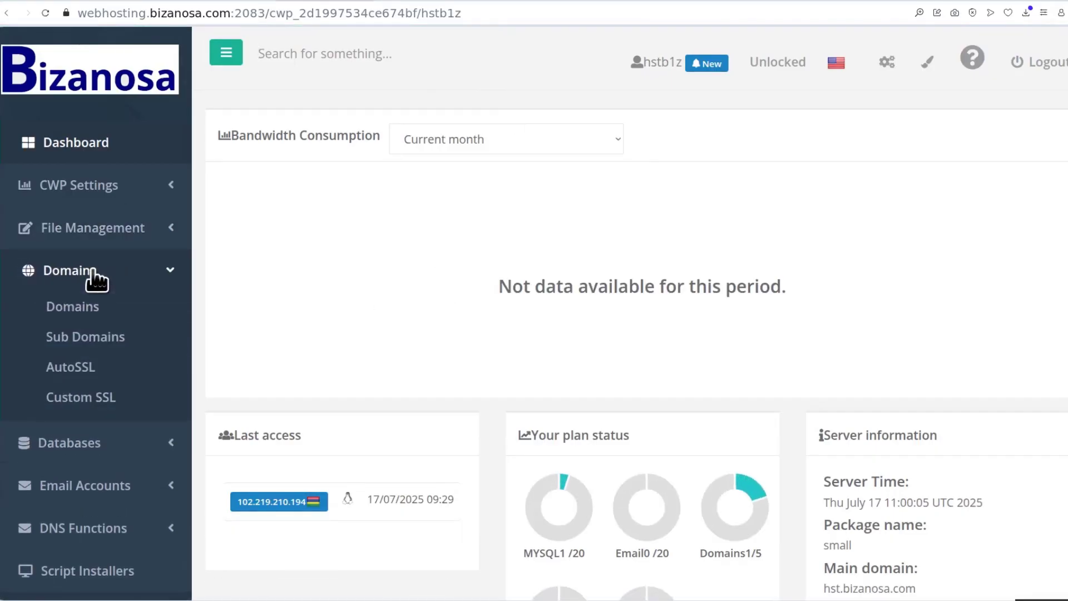
click(65, 338)
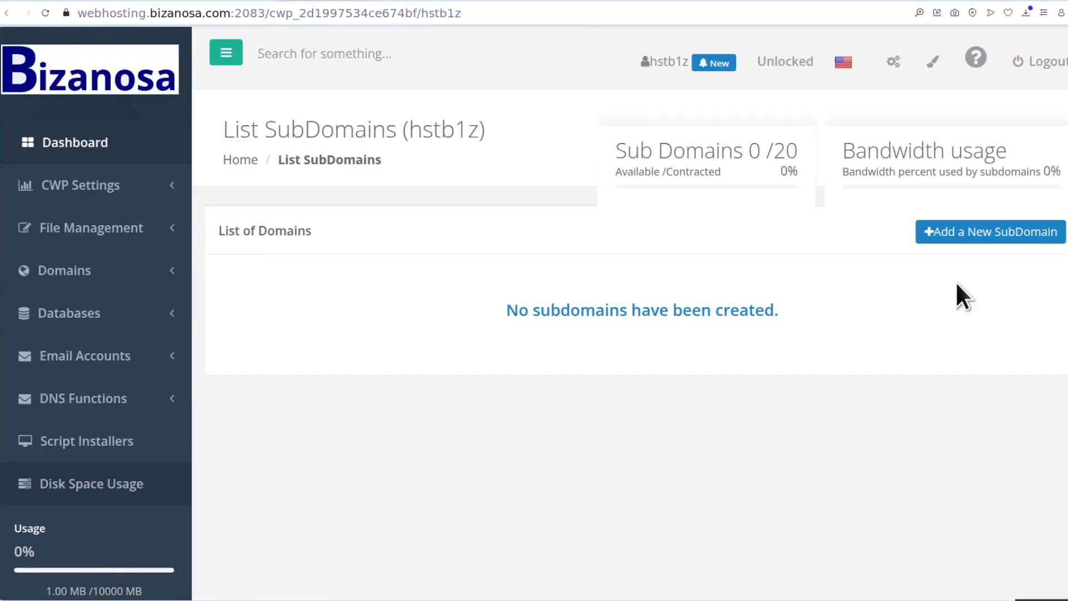
Fill in a new subdomain named blog under accomodater.com.
click(925, 236)
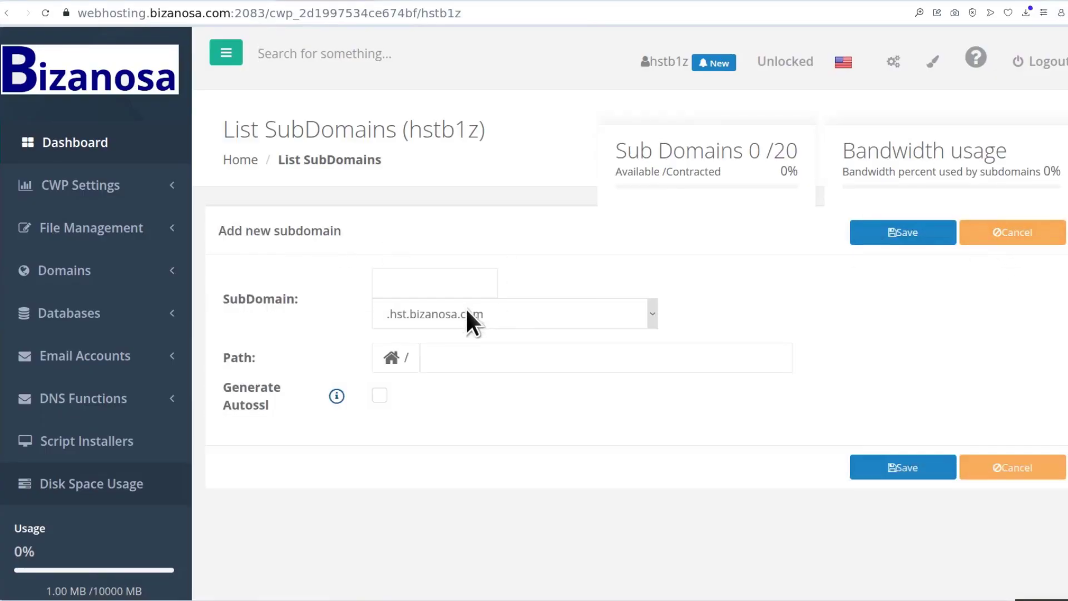
click(485, 314)
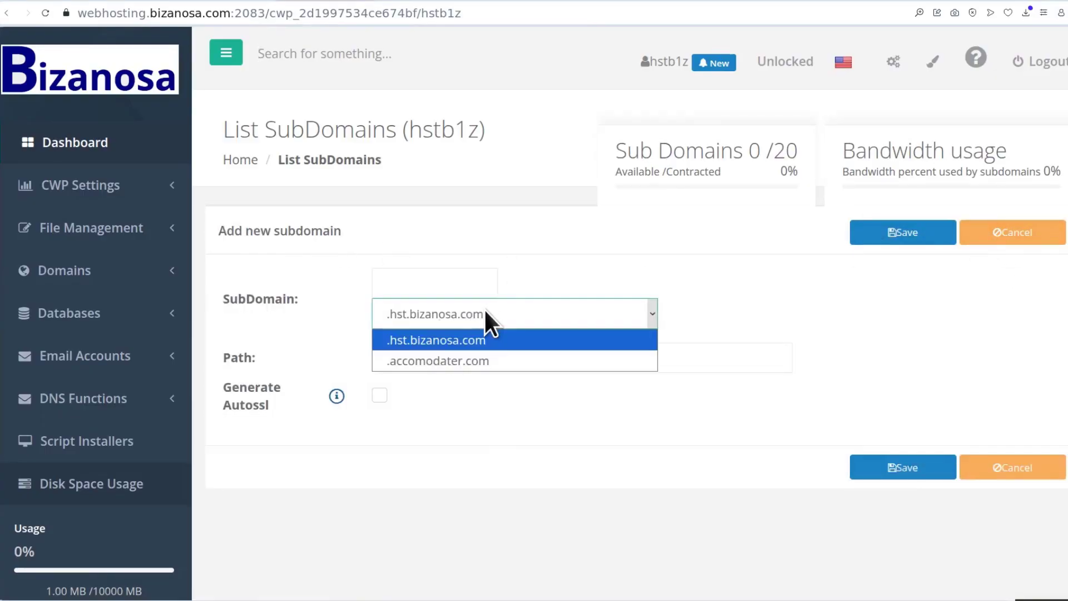
click(432, 363)
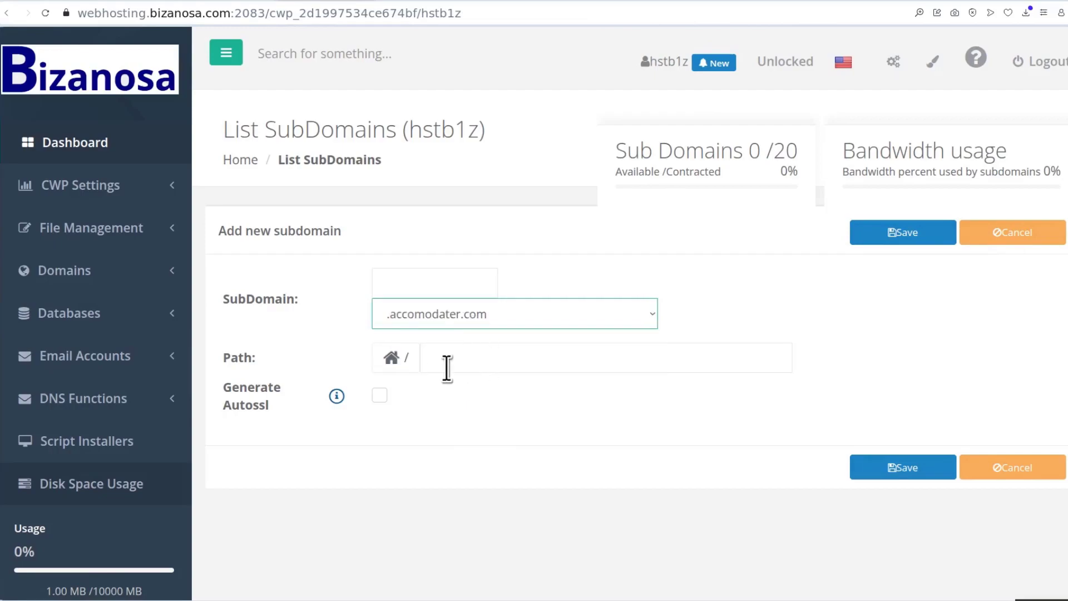
click(399, 285)
text(blog)
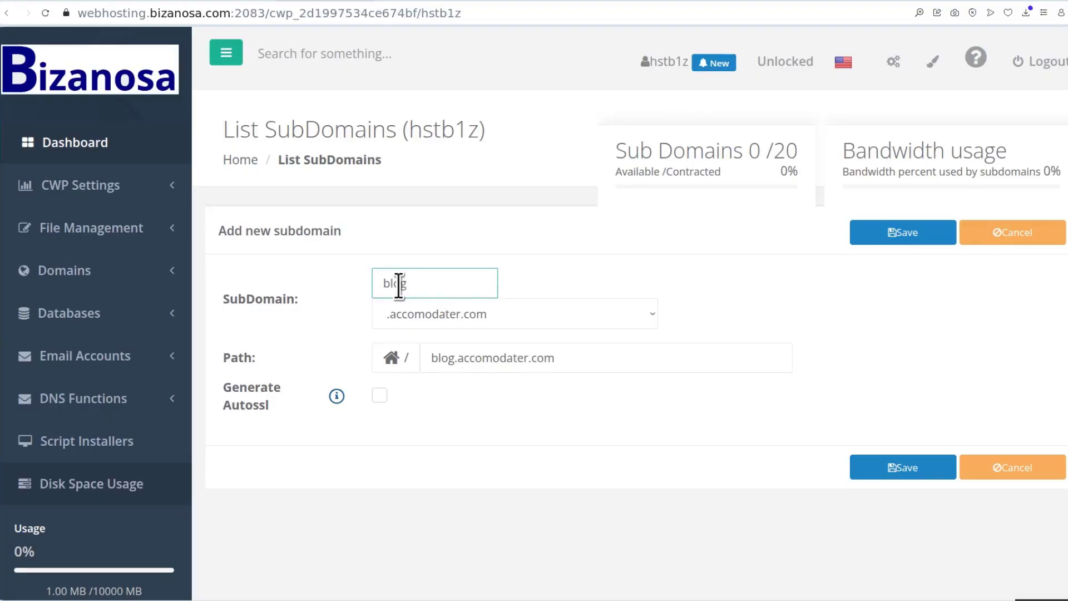
click(398, 317)
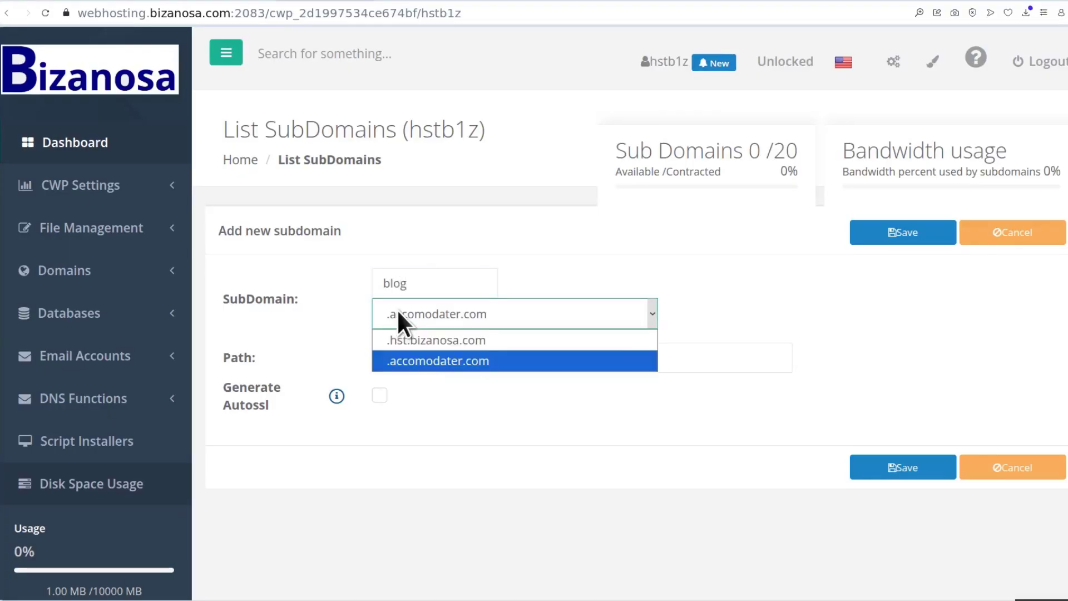
click(412, 362)
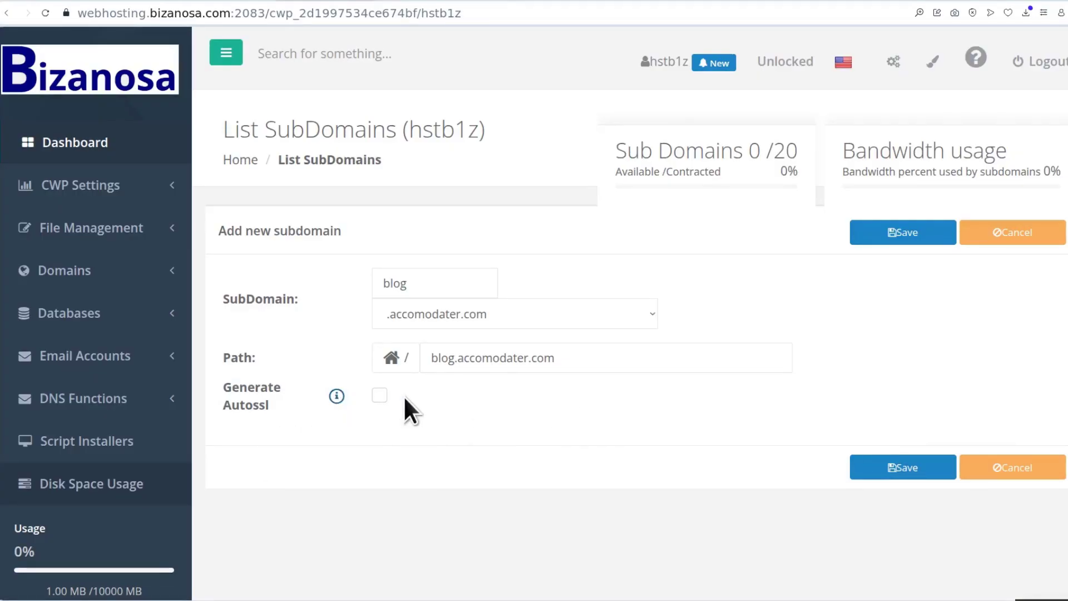
Save the blog subdomain, retrying with Generate AutoSSL unticked after the error.
click(380, 396)
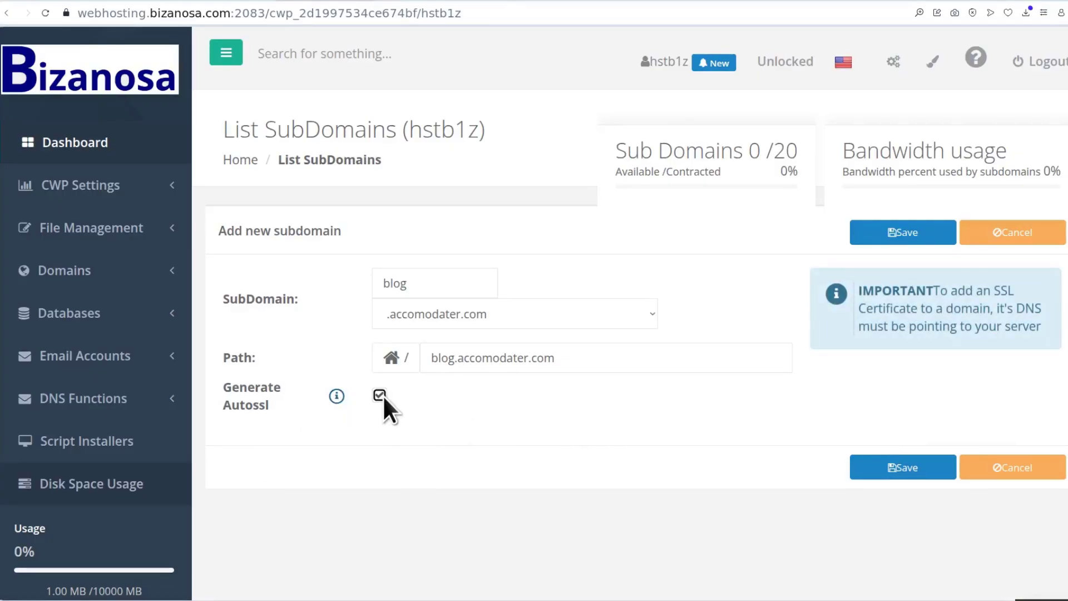
click(195, 0)
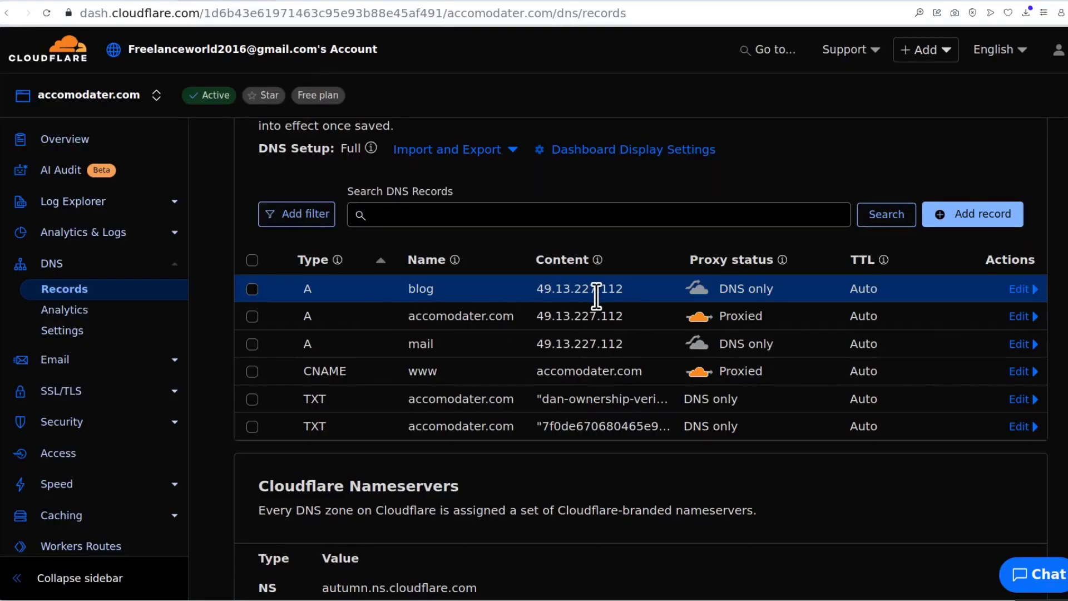
click(359, 1)
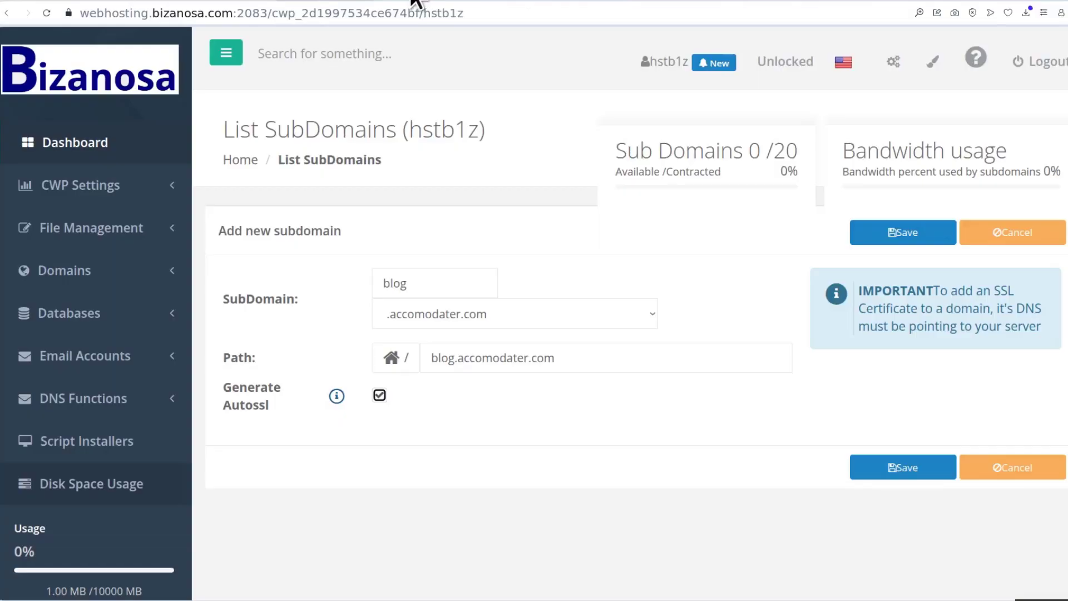
click(905, 469)
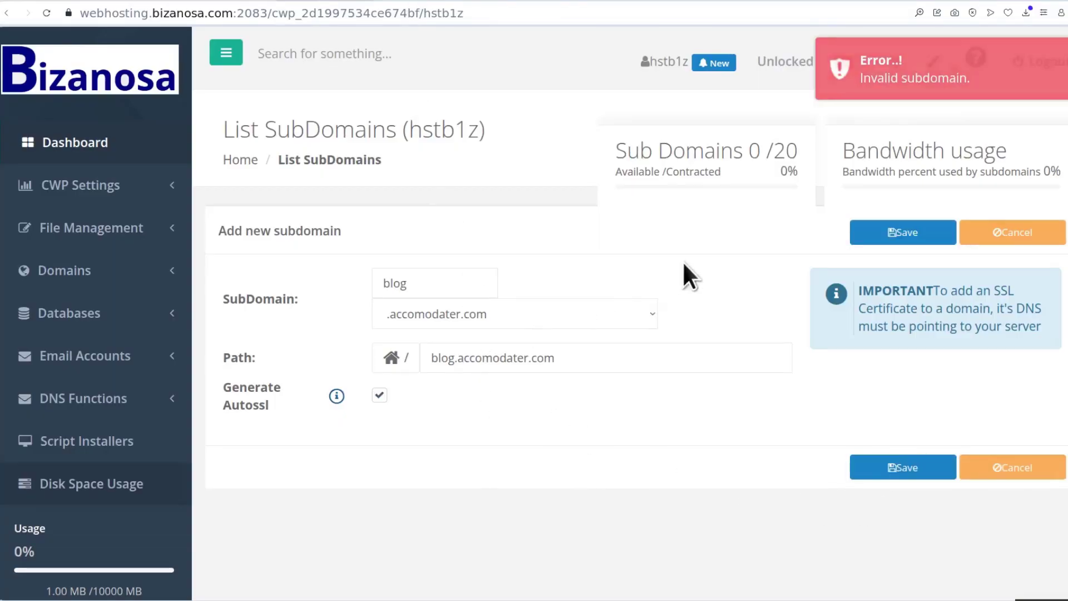
click(379, 396)
click(919, 235)
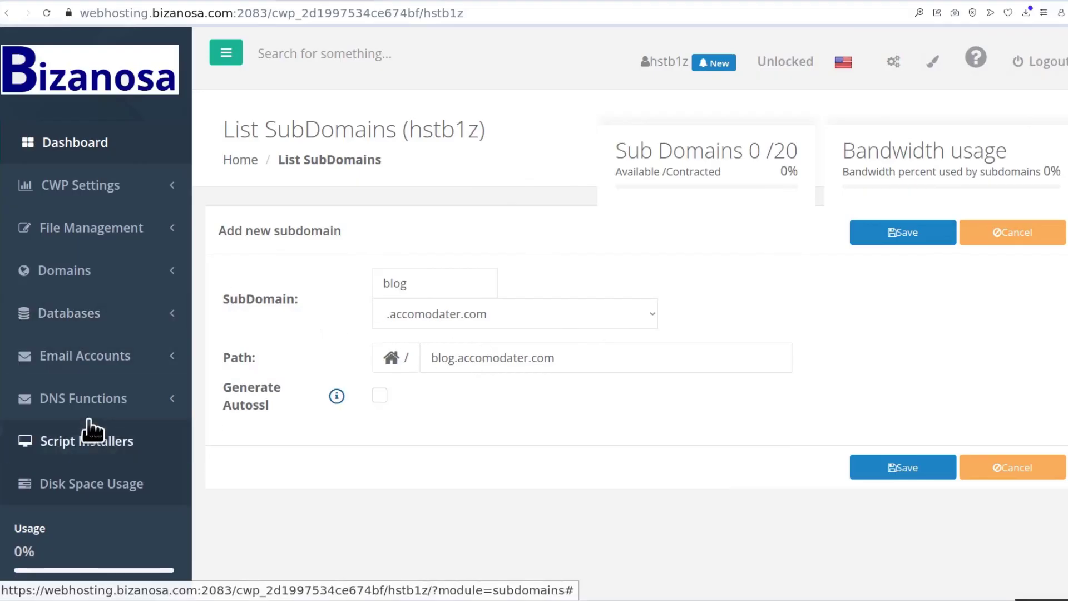
Confirm blog appears in the Domains > Sub Domains list.
click(85, 276)
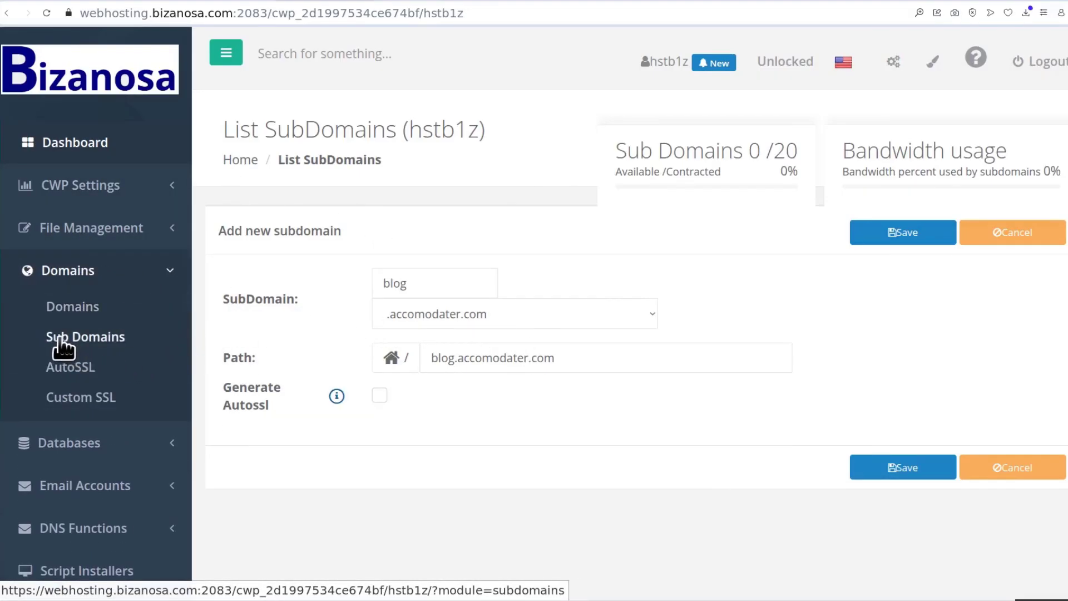
click(75, 307)
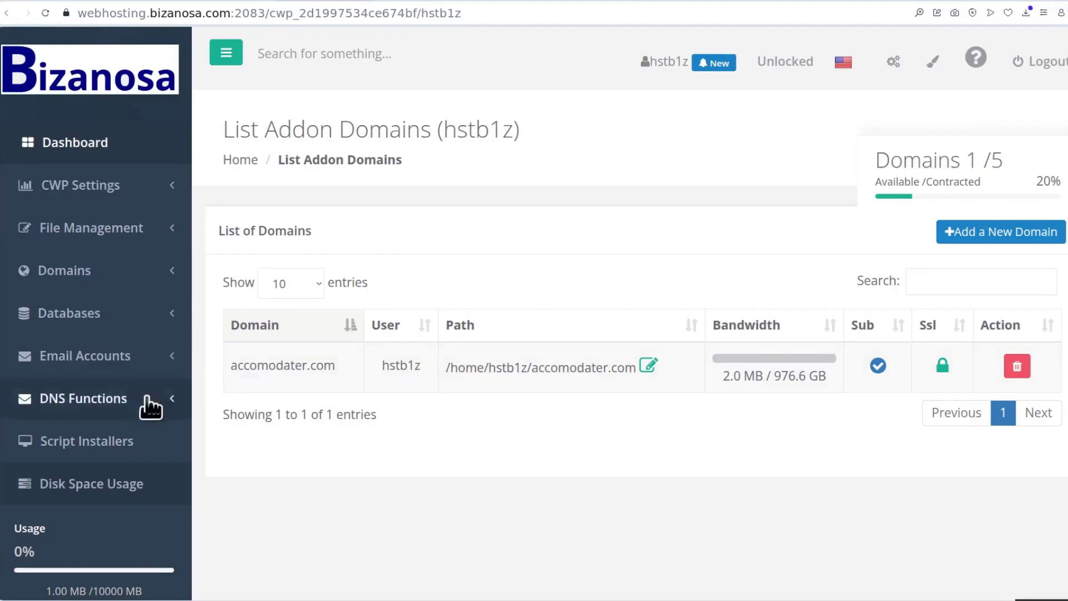
click(92, 279)
click(85, 345)
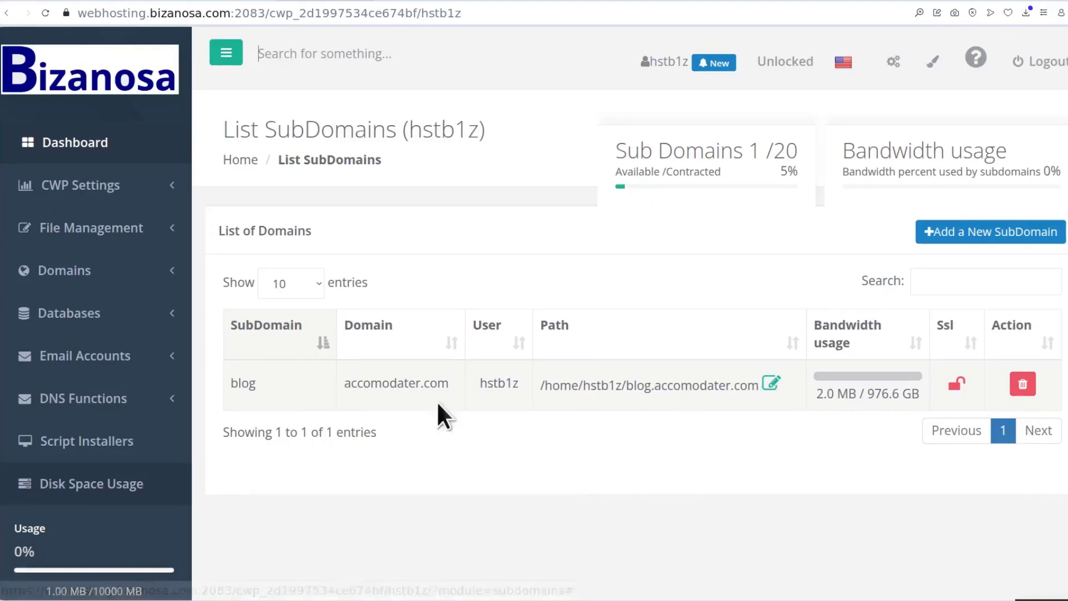
Install an AutoSSL certificate for blog.accomodater.com, then open the subdomain via its [GO] link.
click(118, 270)
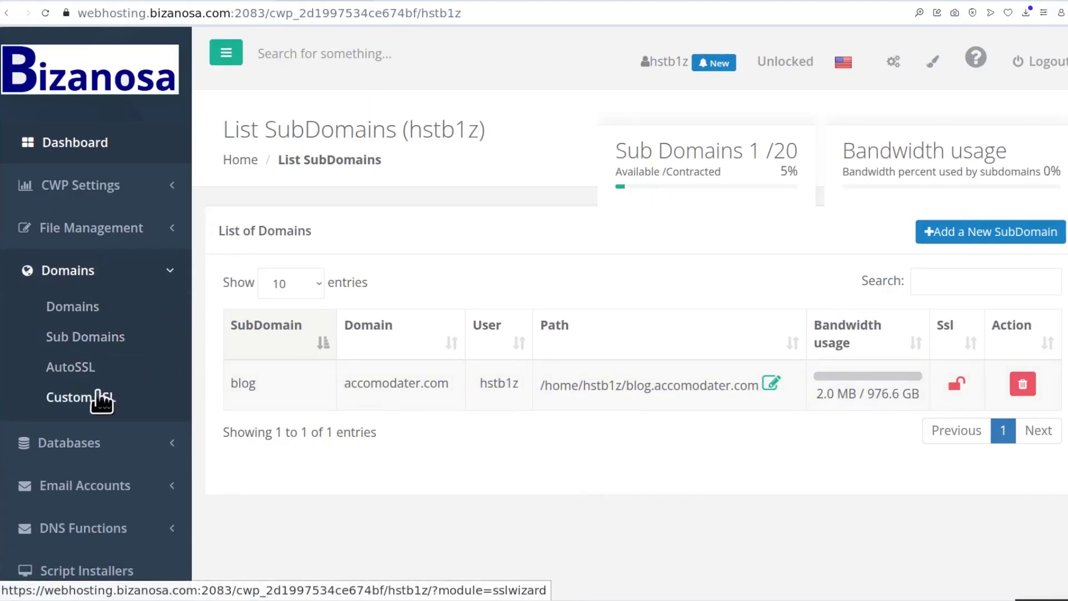
click(80, 368)
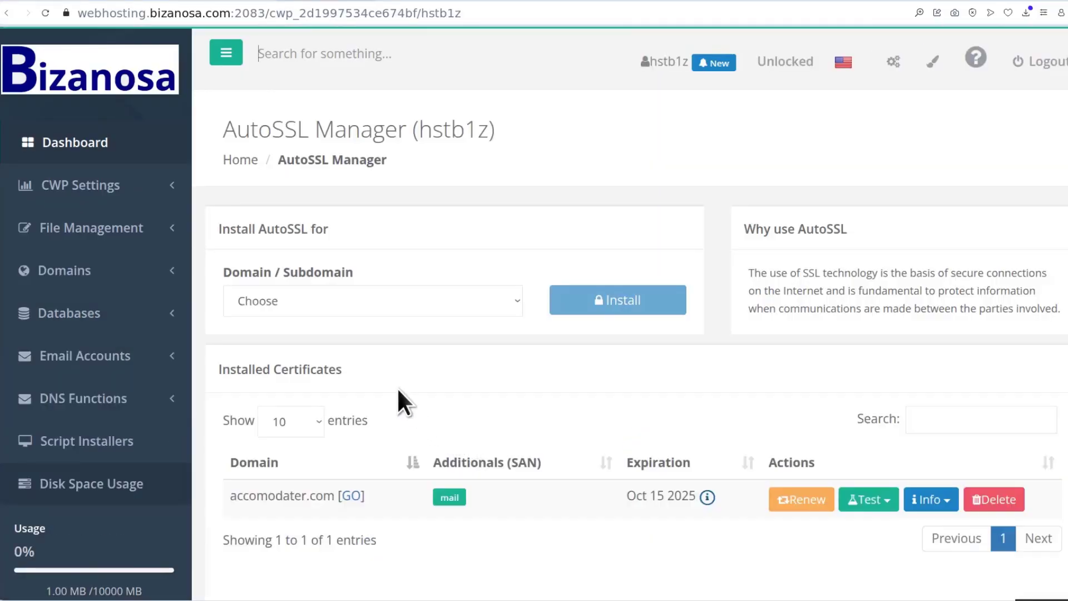
click(383, 301)
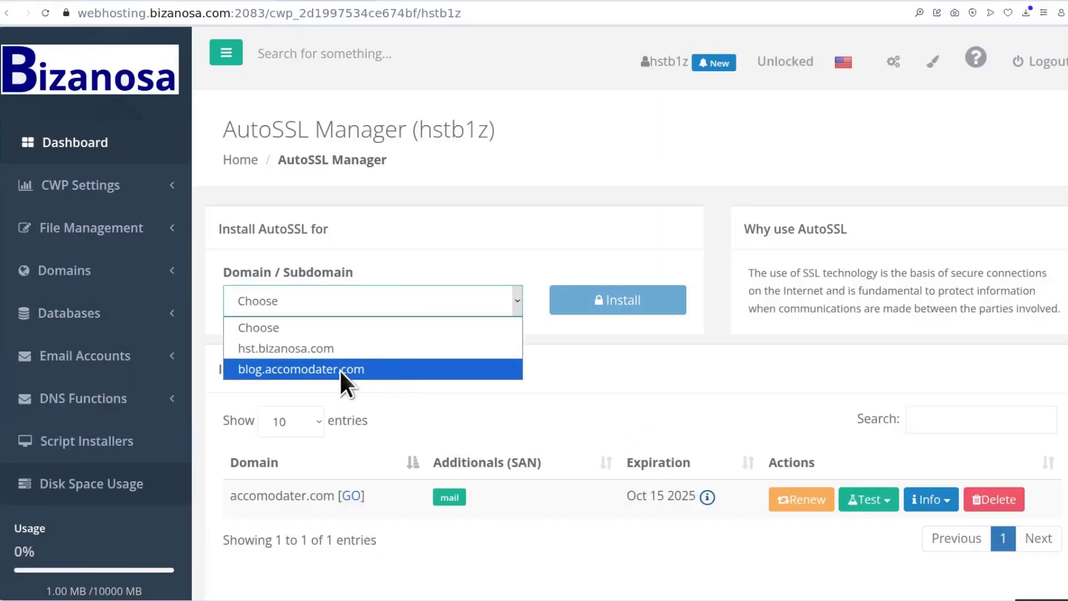
click(288, 369)
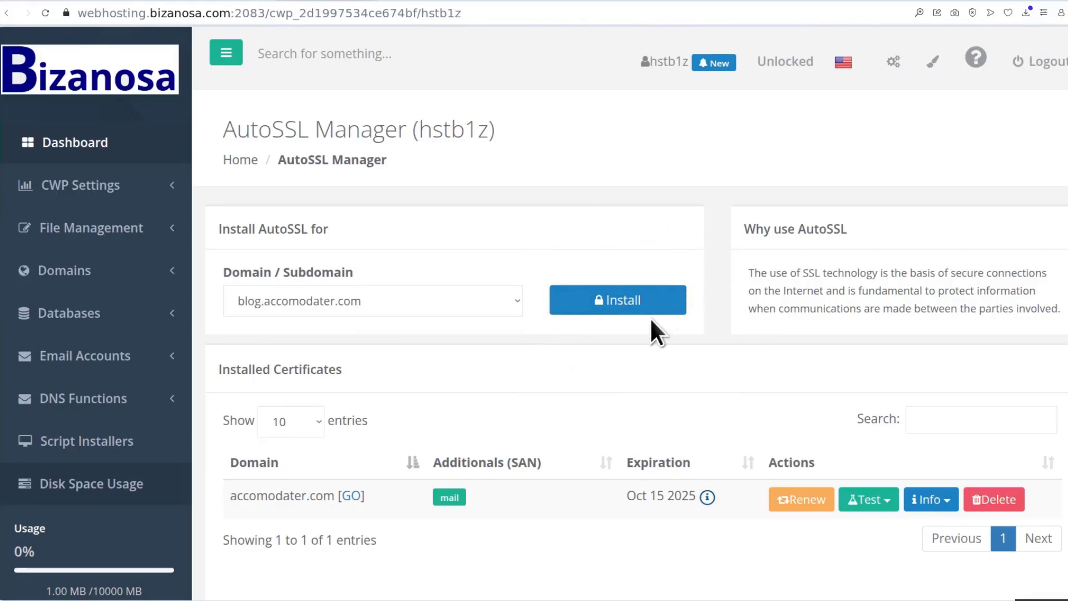
click(616, 304)
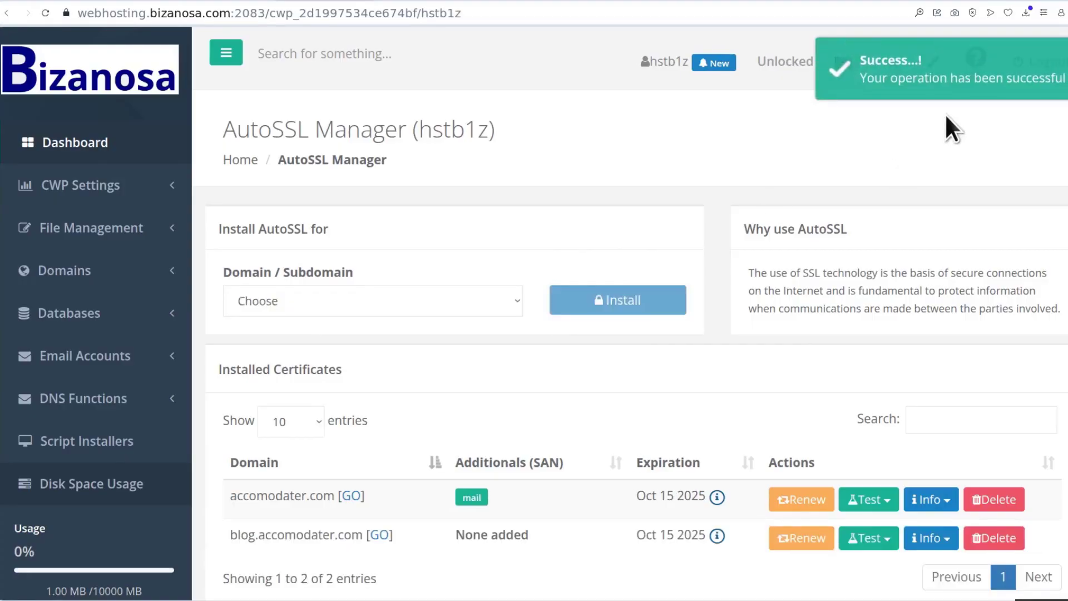
scroll(504, 396, down, 2)
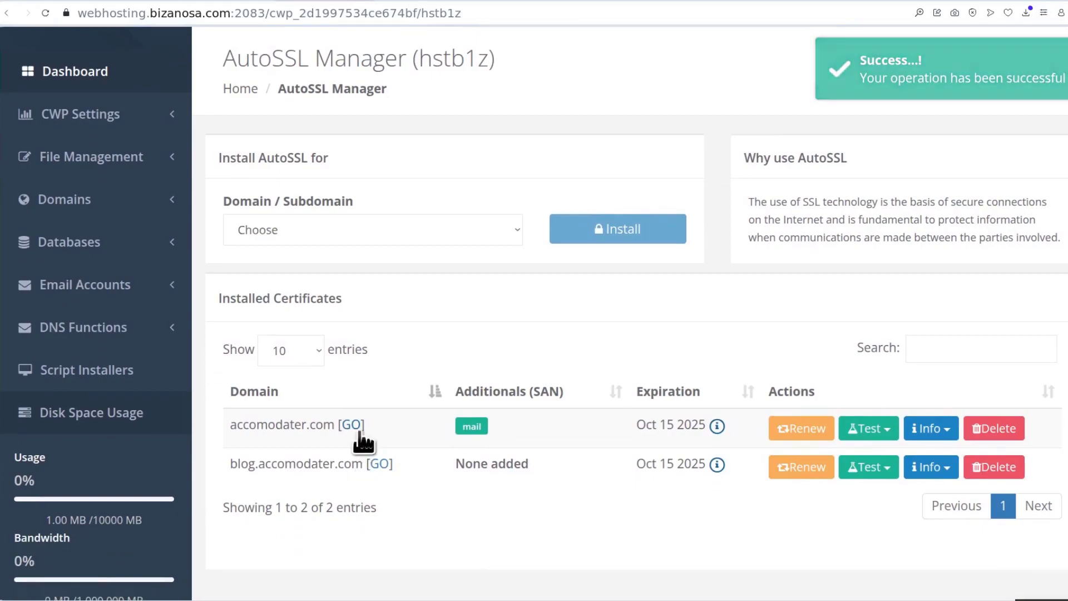
click(381, 465)
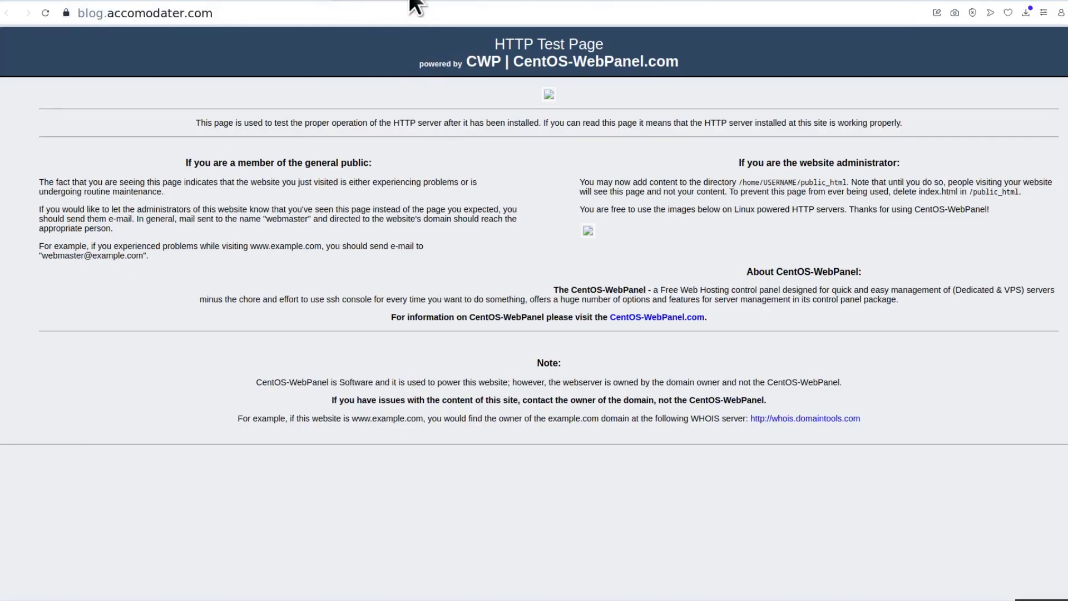
Back in the control panel, open Softaculous under Script Installers to show the WordPress installations.
click(346, 10)
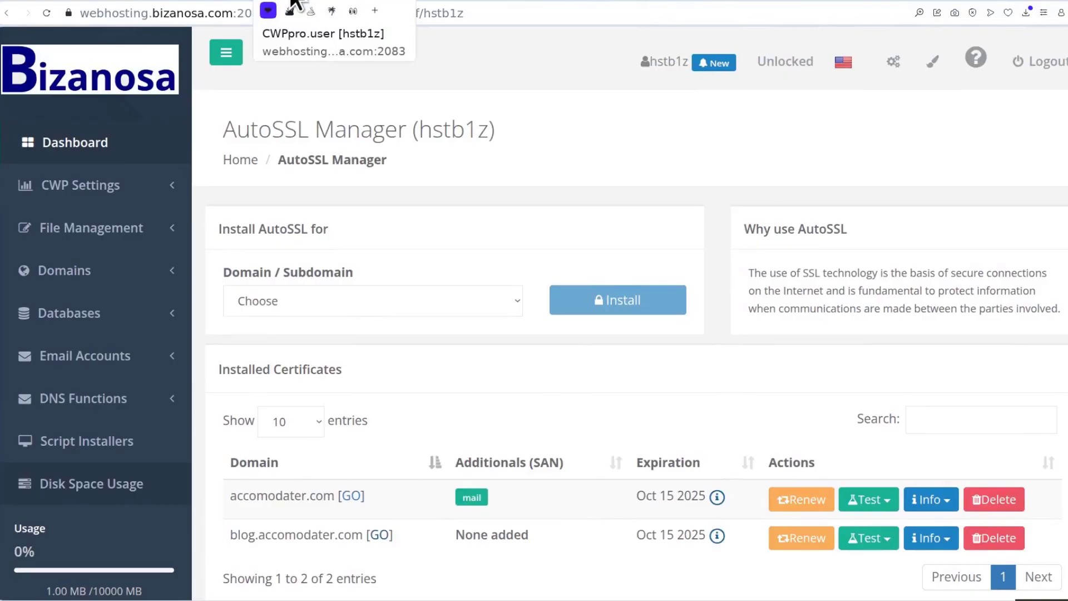
scroll(295, 3, down, 1)
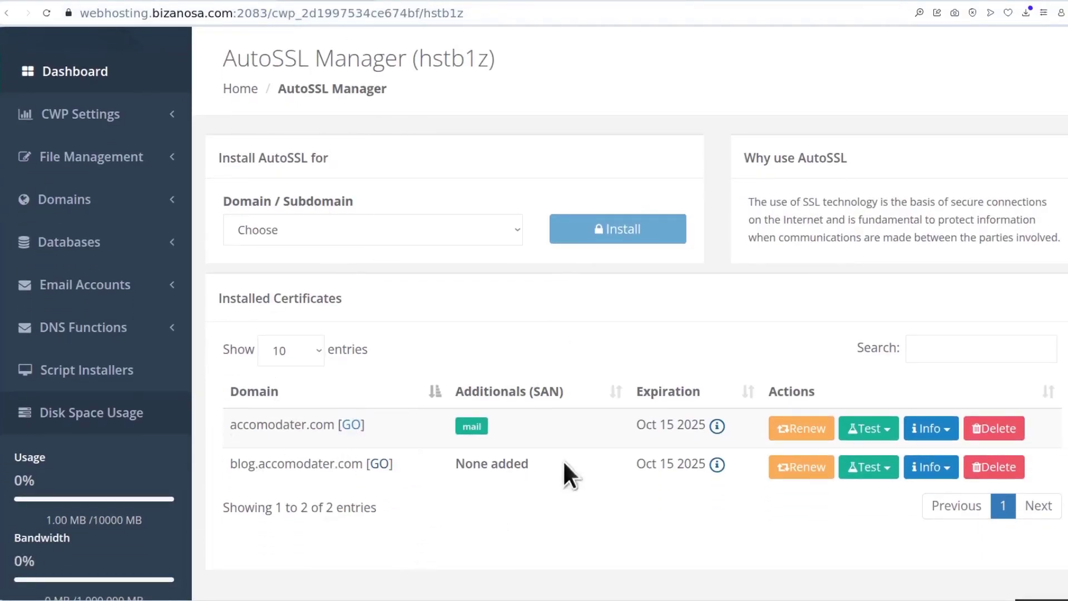
scroll(75, 508, down, 2)
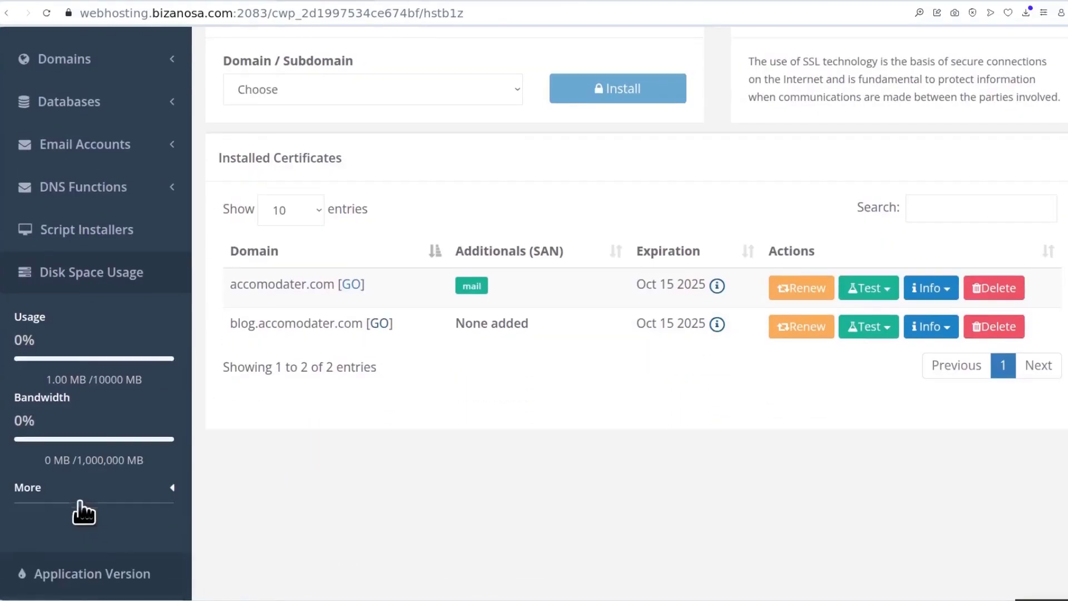
click(89, 301)
click(72, 337)
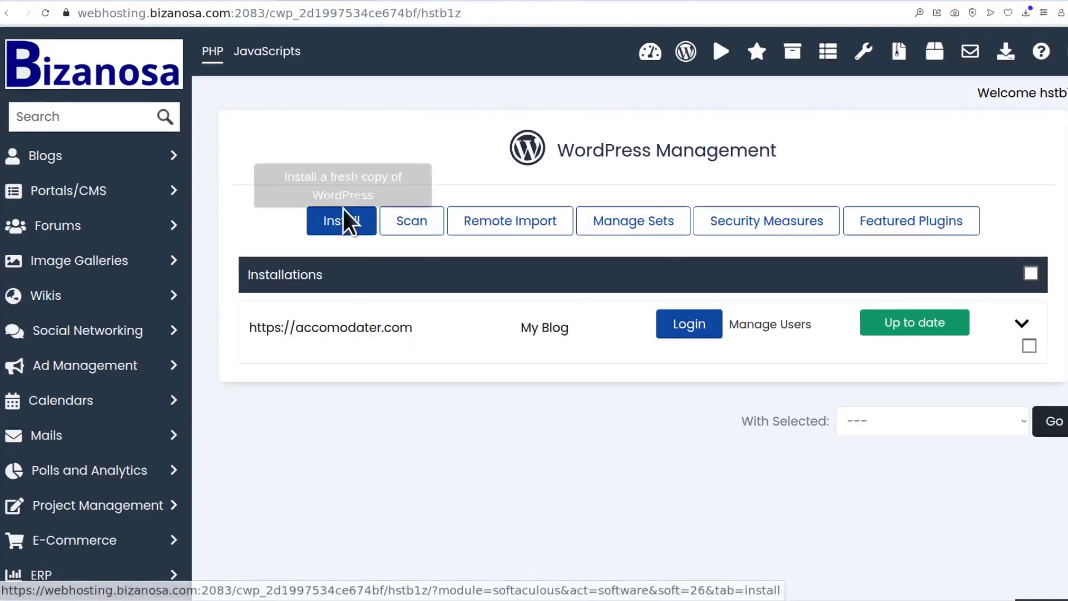
Install a fresh WordPress on the blog.accomodater.com domain.
click(346, 225)
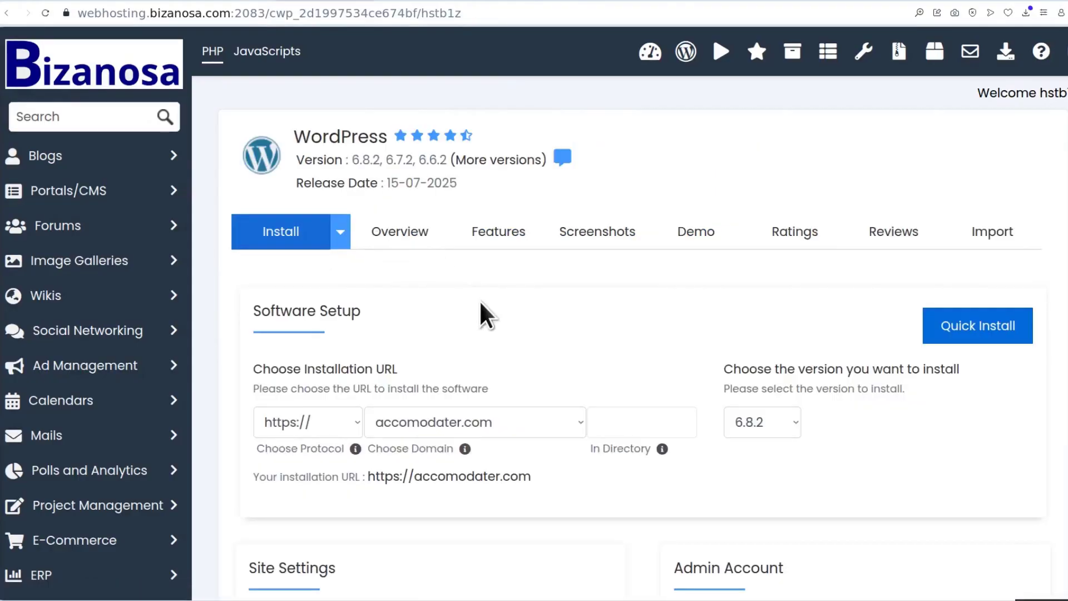
scroll(468, 329, down, 1)
click(440, 347)
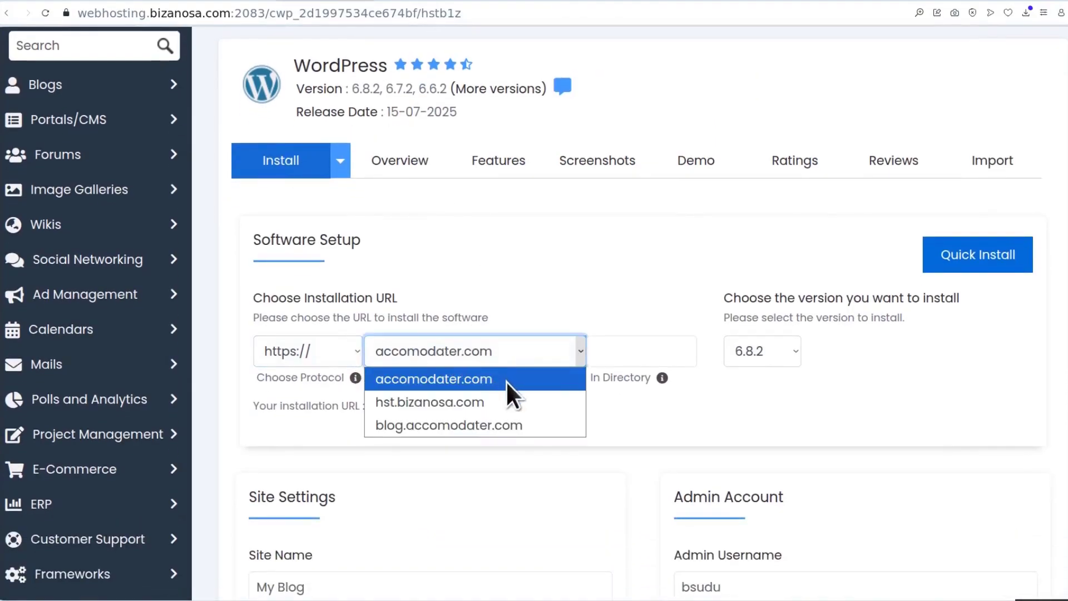
click(409, 425)
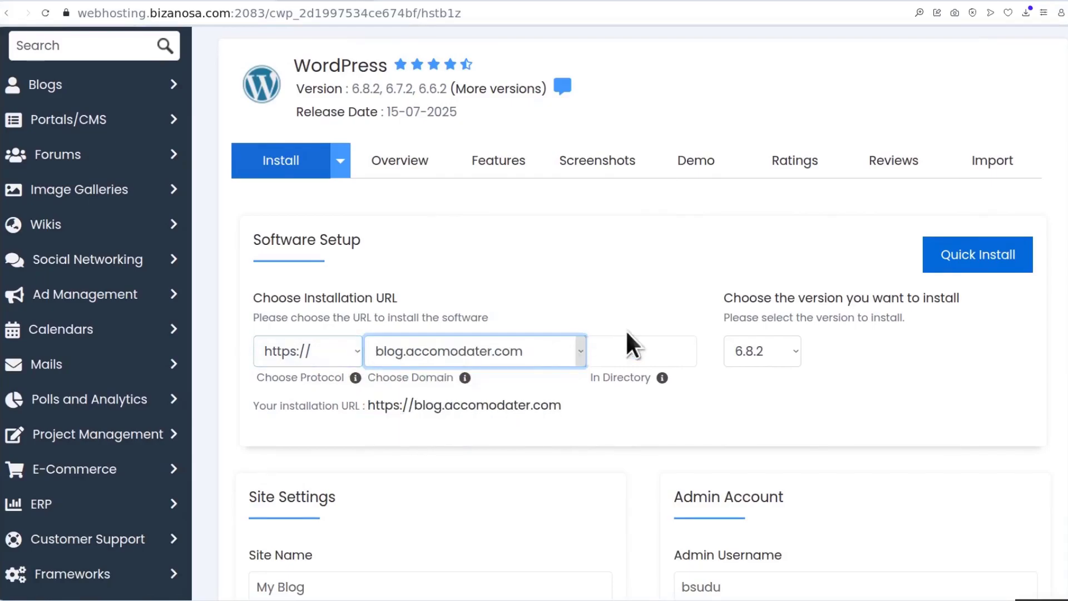
scroll(785, 364, down, 10)
scroll(785, 367, down, 5)
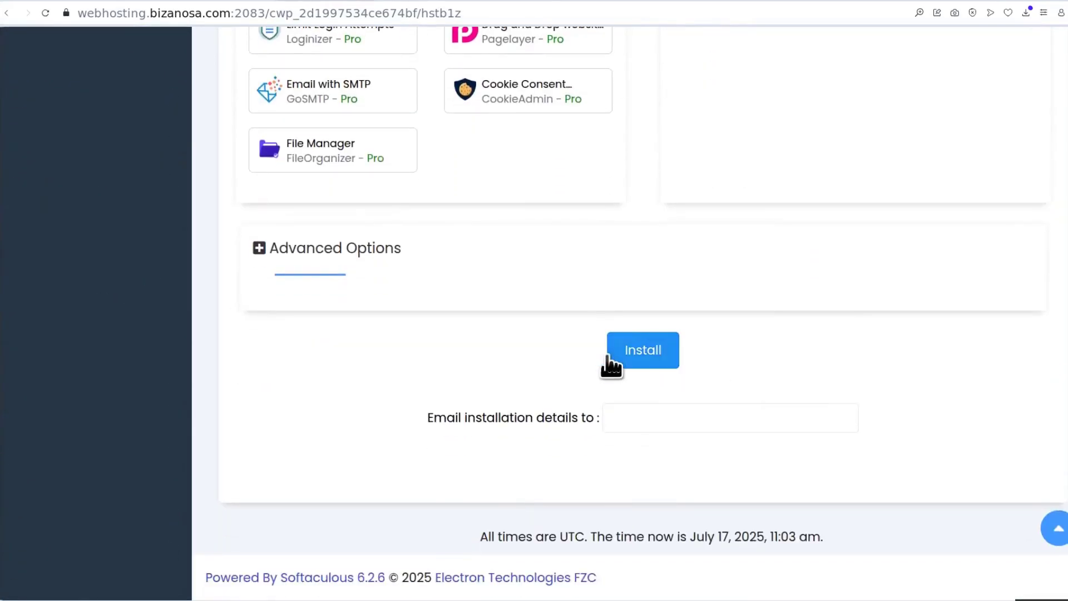
click(647, 364)
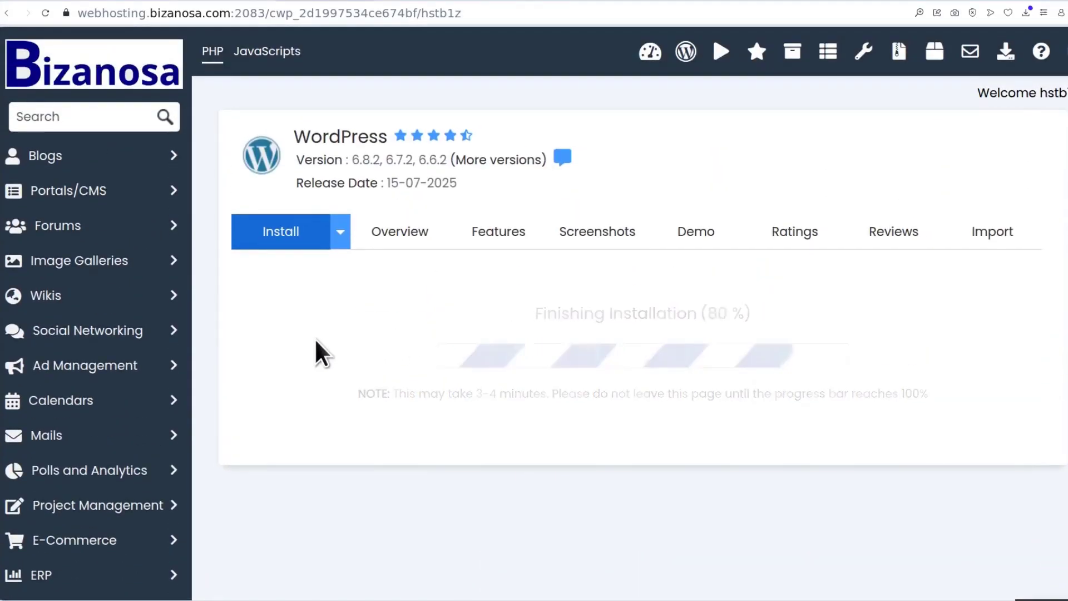
Open and reload the new blog site, then return to the Softaculous success page.
scroll(616, 406, down, 1)
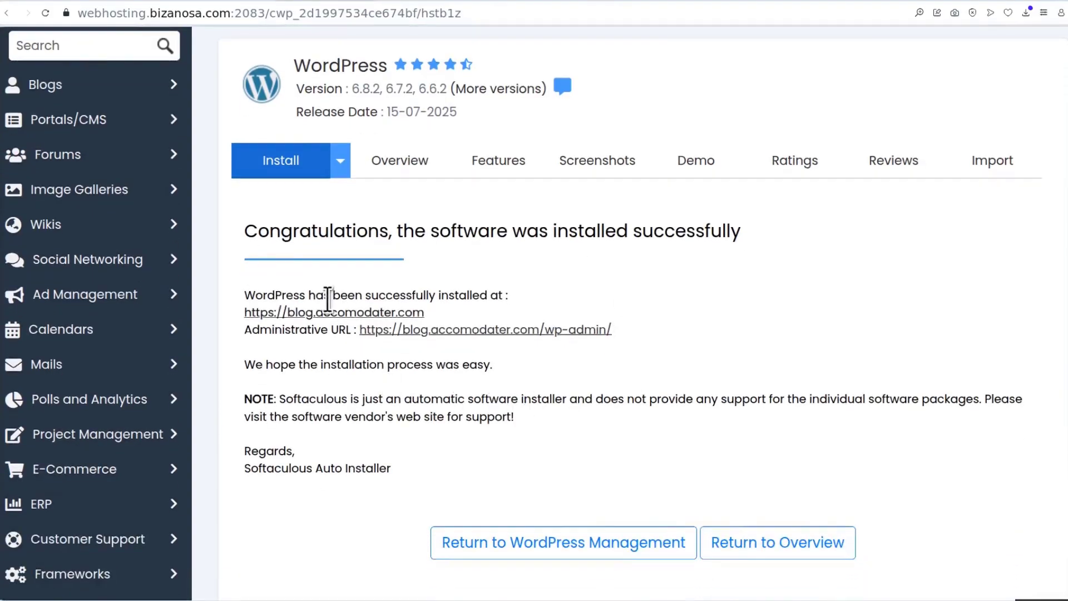
click(305, 315)
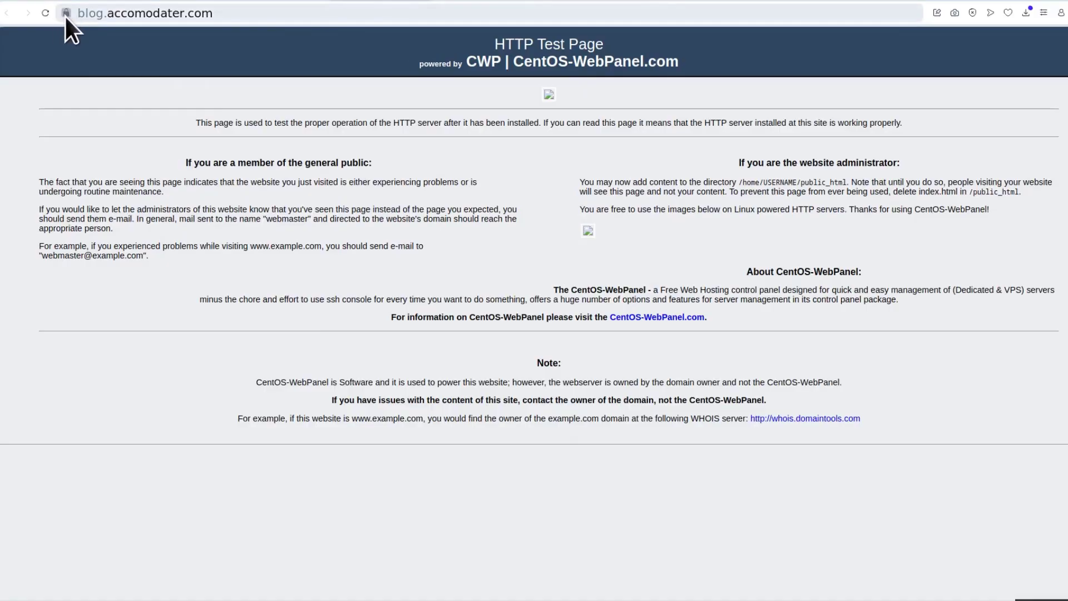
click(46, 13)
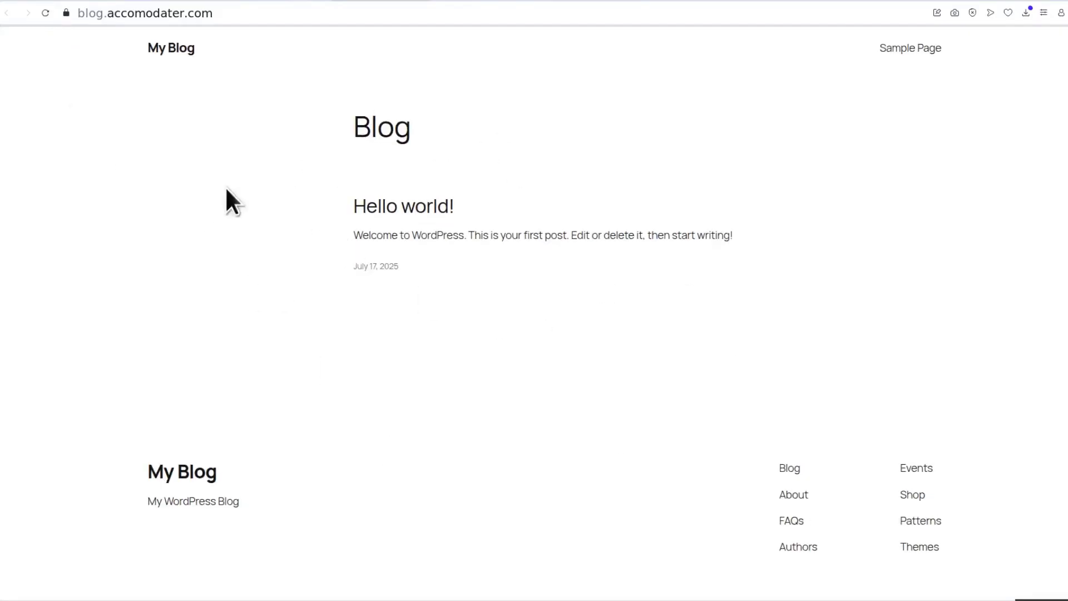
double_click(155, 14)
click(79, 123)
key(ctrl+Tab)
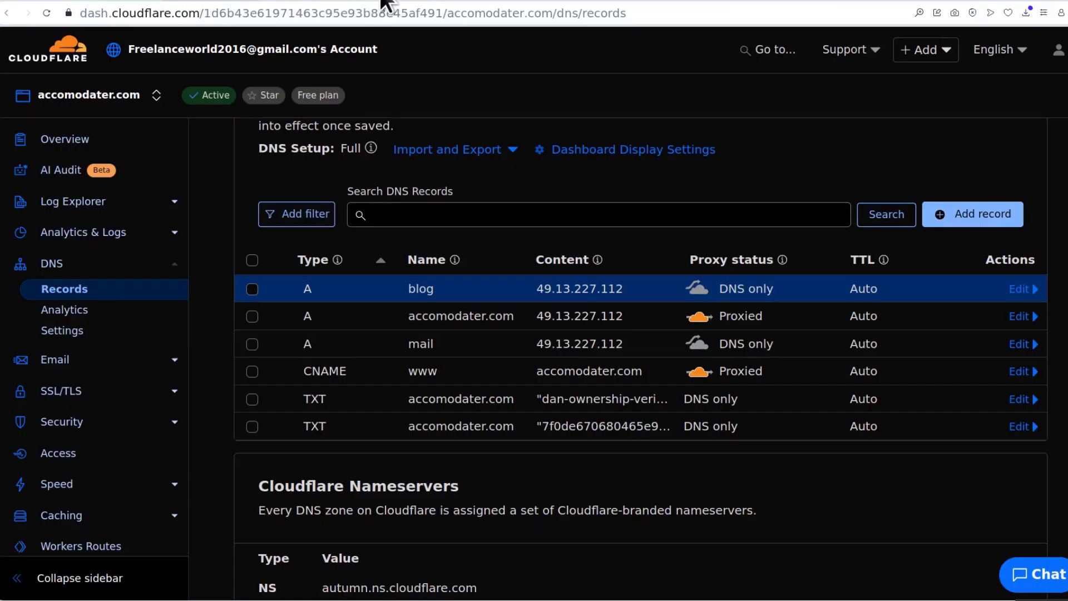
key(ctrl+Tab)
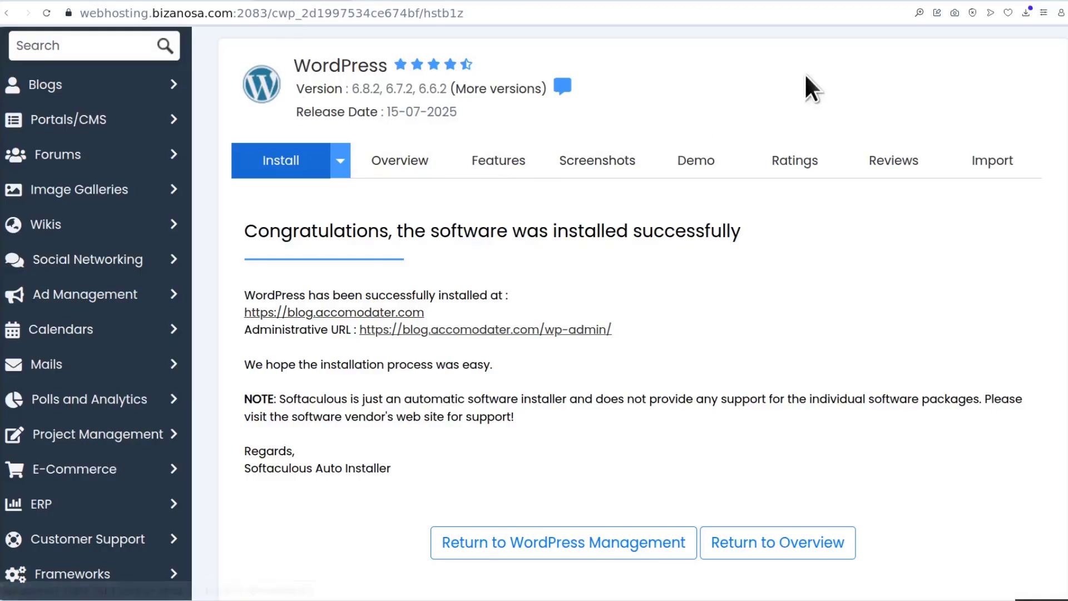
scroll(851, 167, up, 2)
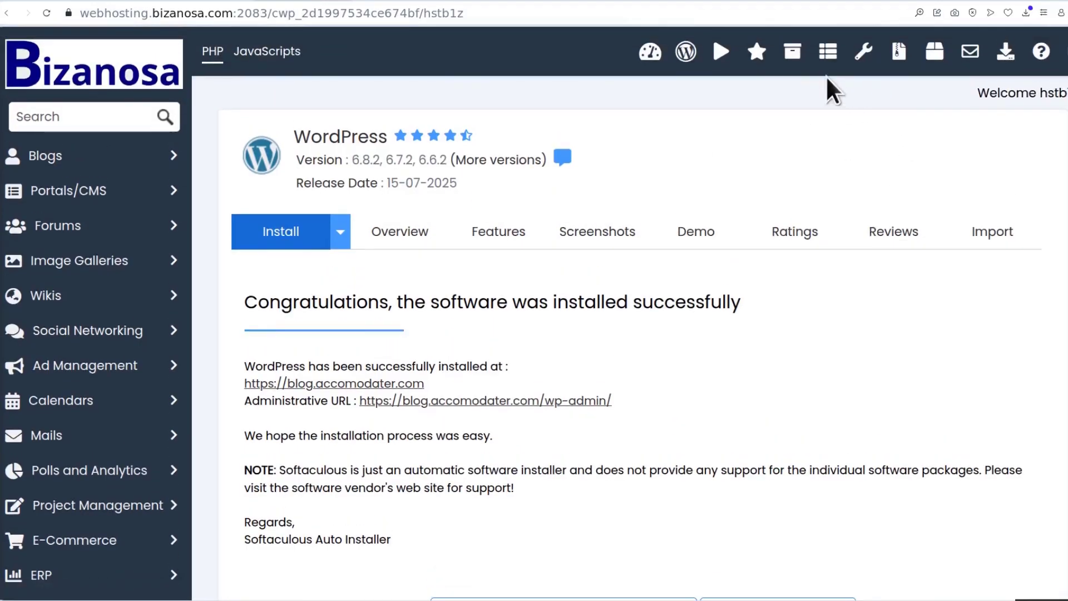
Load the accomodater.com records in CWP's DNS Zone Editor.
click(650, 52)
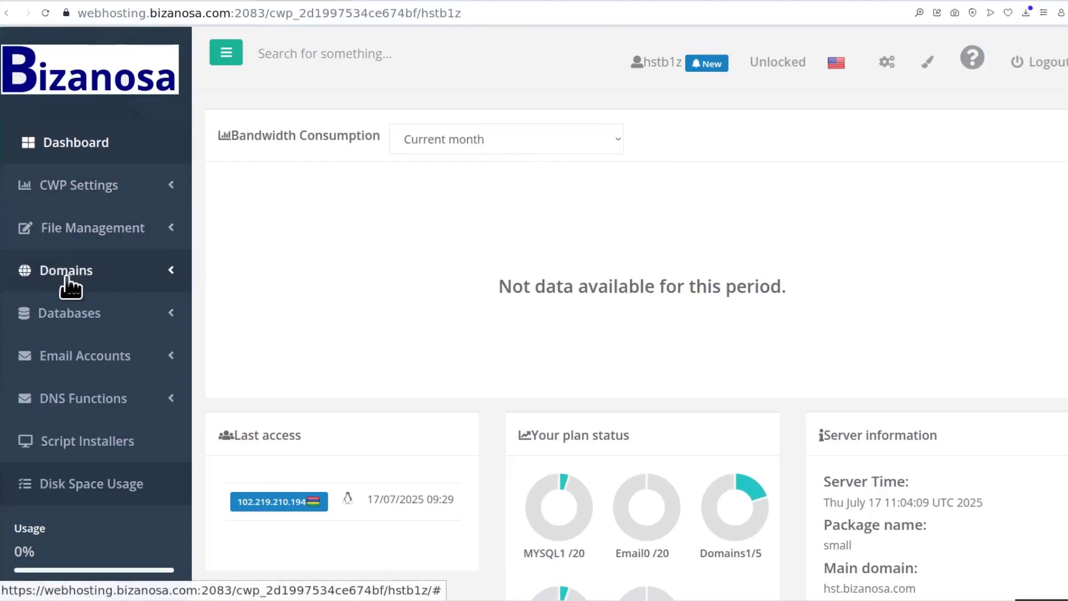
click(115, 401)
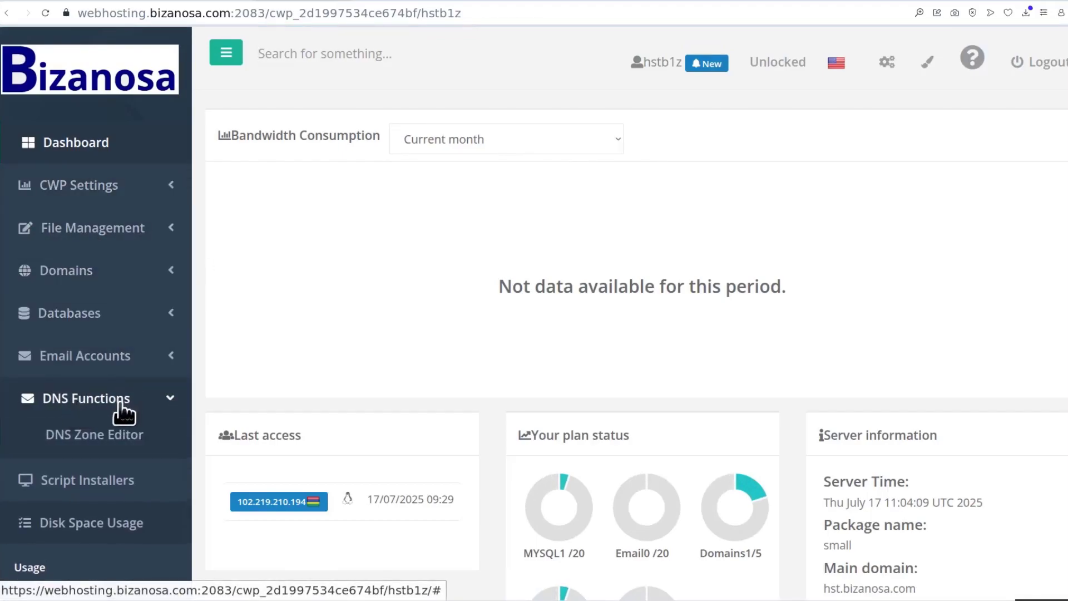
click(93, 441)
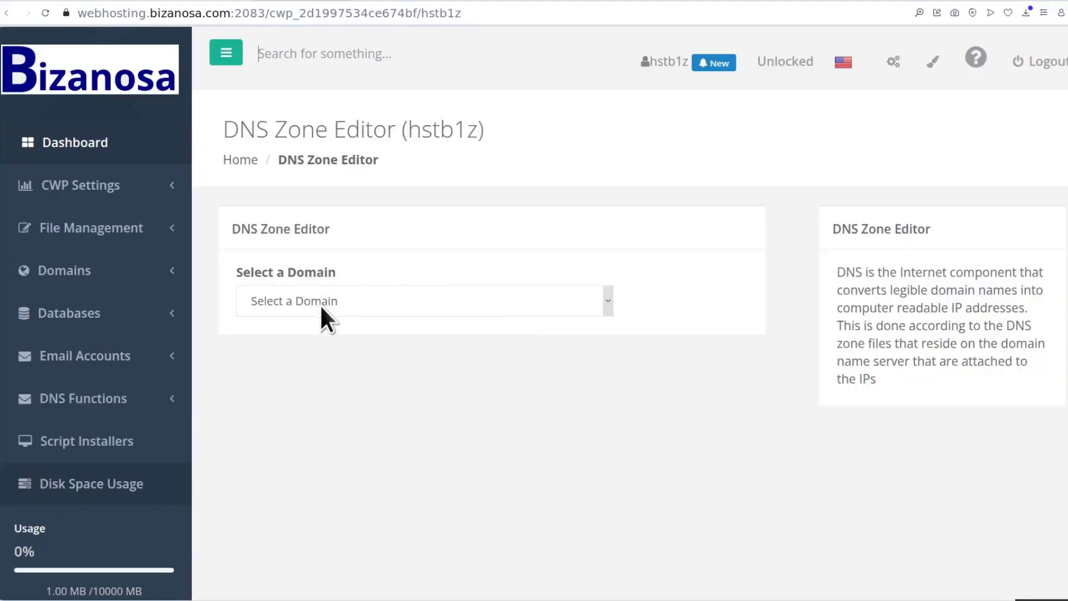
click(328, 301)
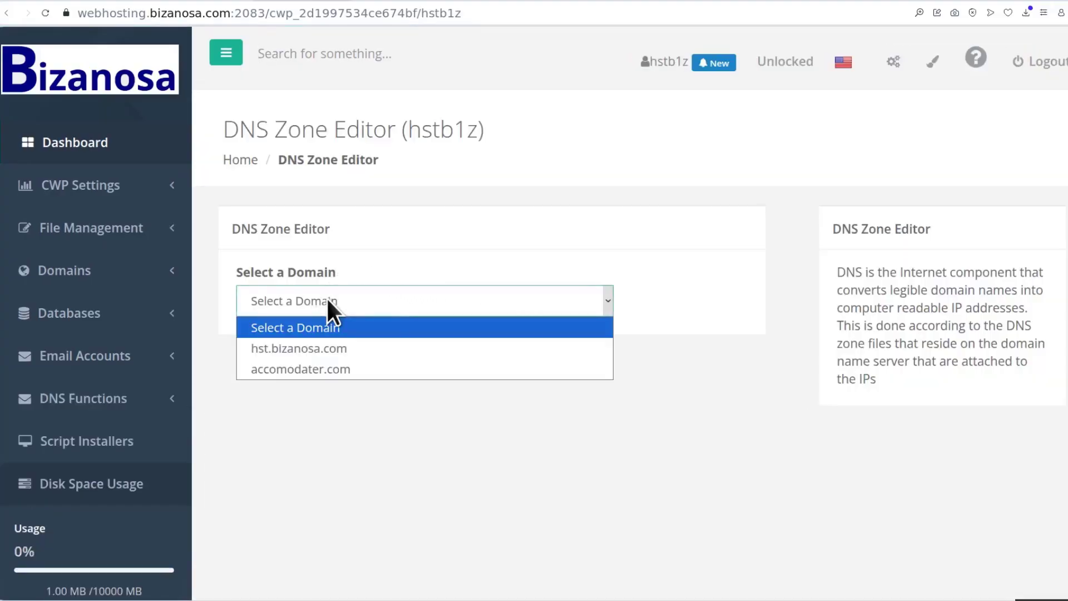
click(318, 370)
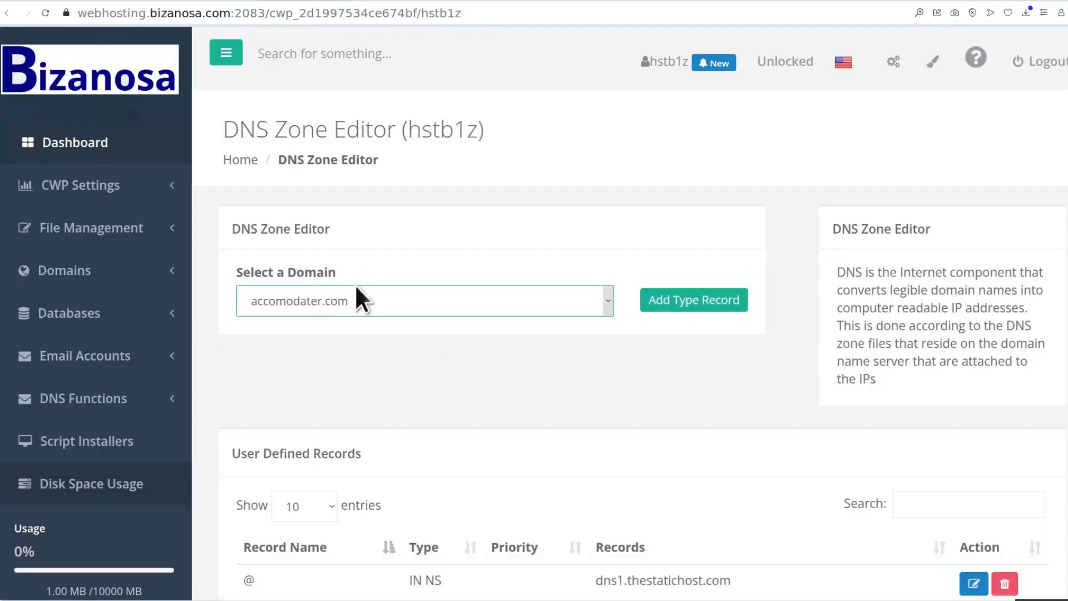
scroll(408, 315, down, 8)
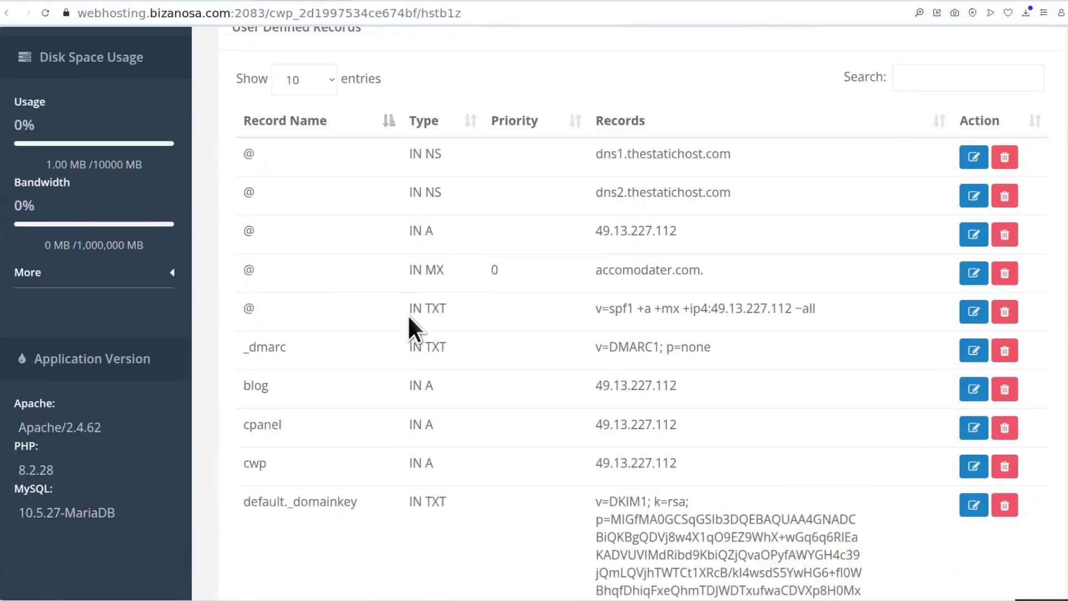
scroll(303, 227, down, 2)
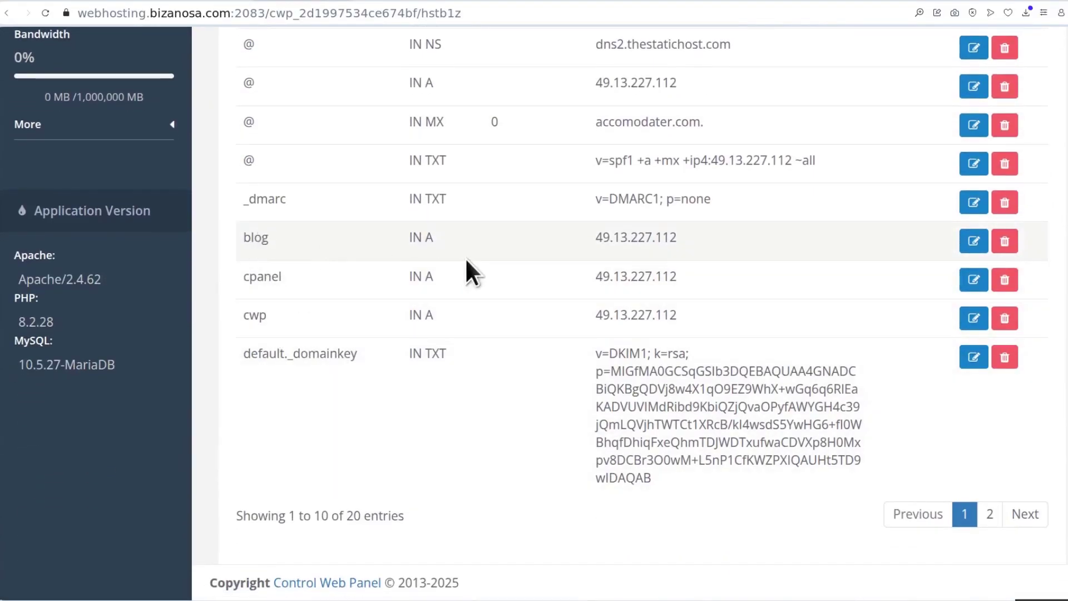
scroll(373, 334, up, 7)
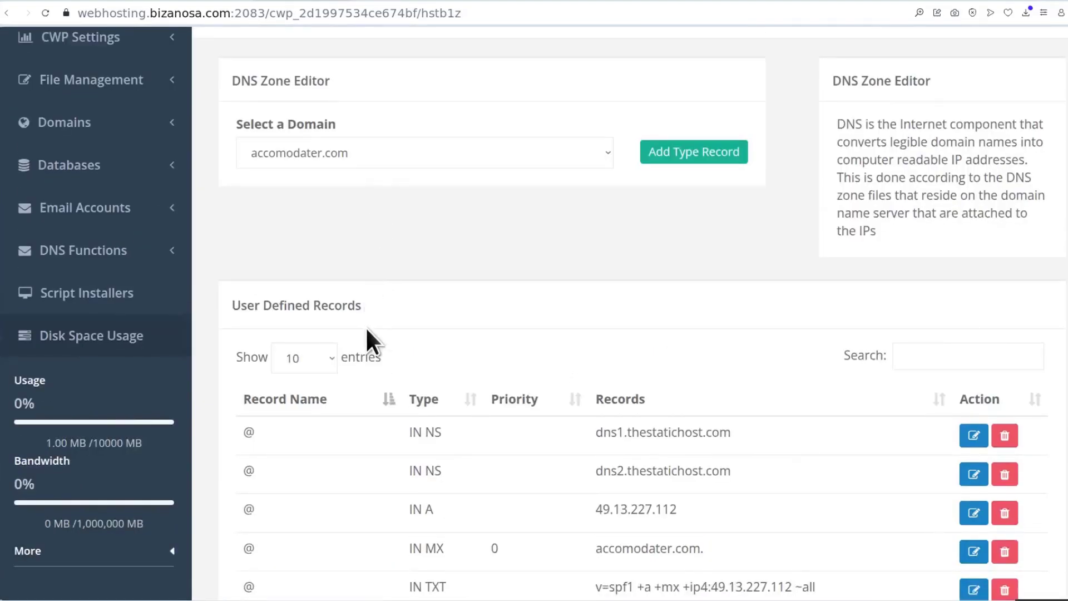
click(319, 362)
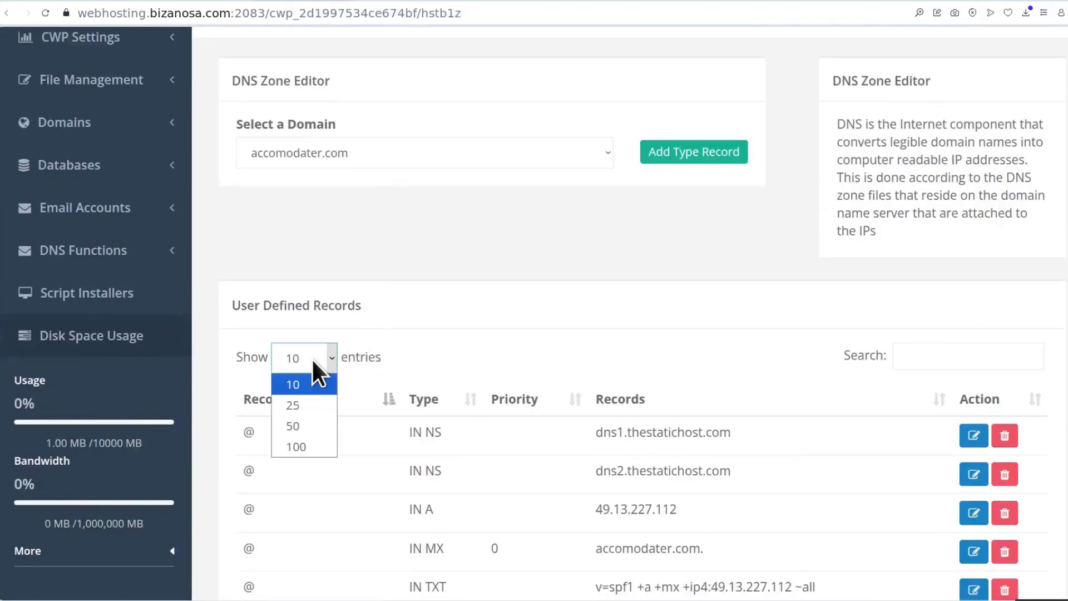
click(312, 427)
scroll(459, 298, down, 8)
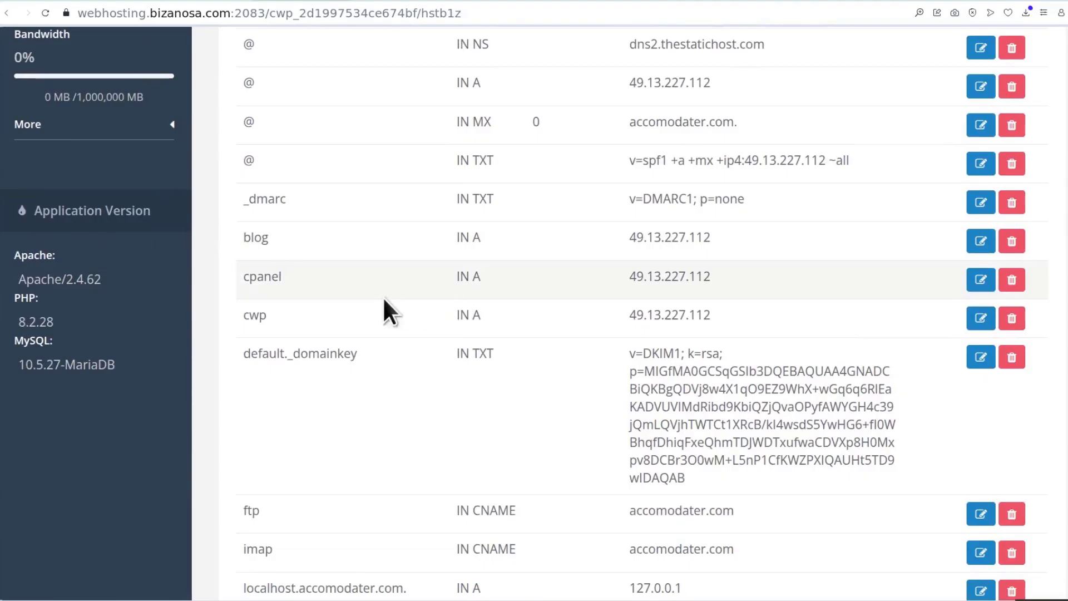
scroll(392, 321, down, 5)
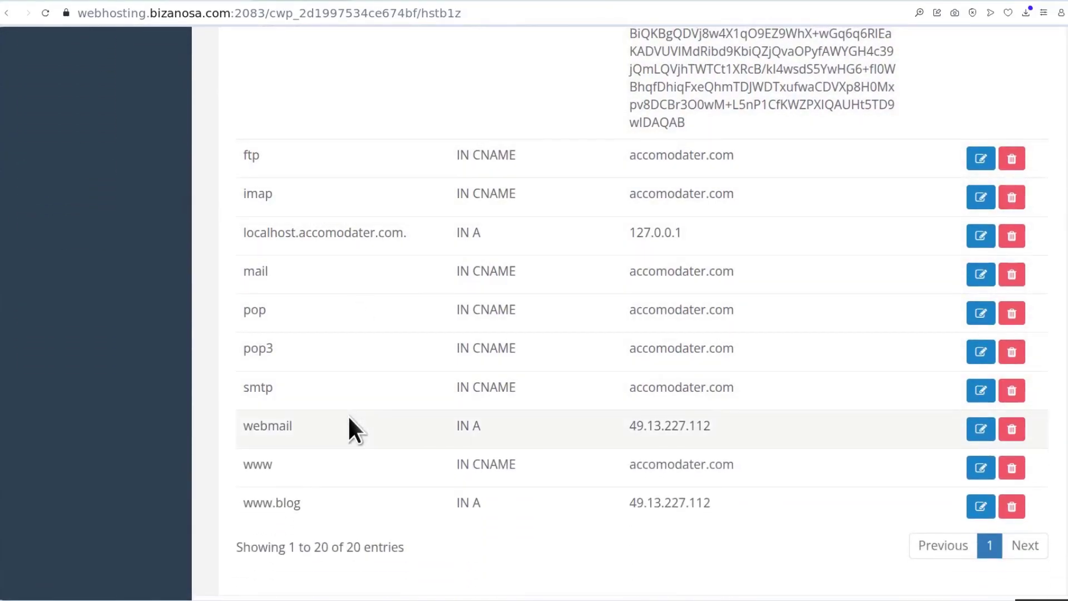
scroll(316, 347, down, 1)
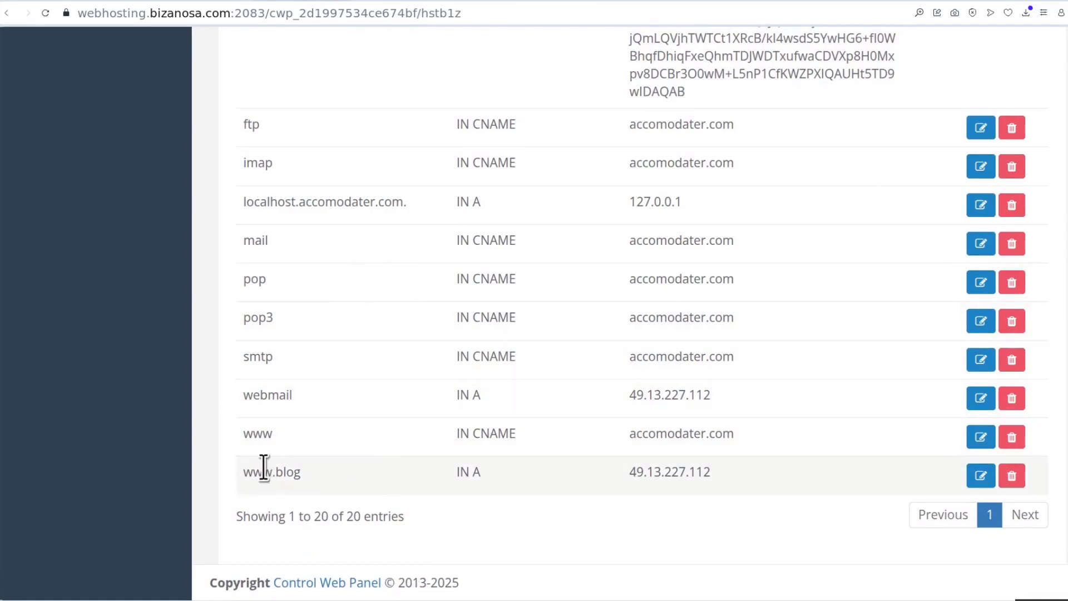
drag(264, 469, 301, 472)
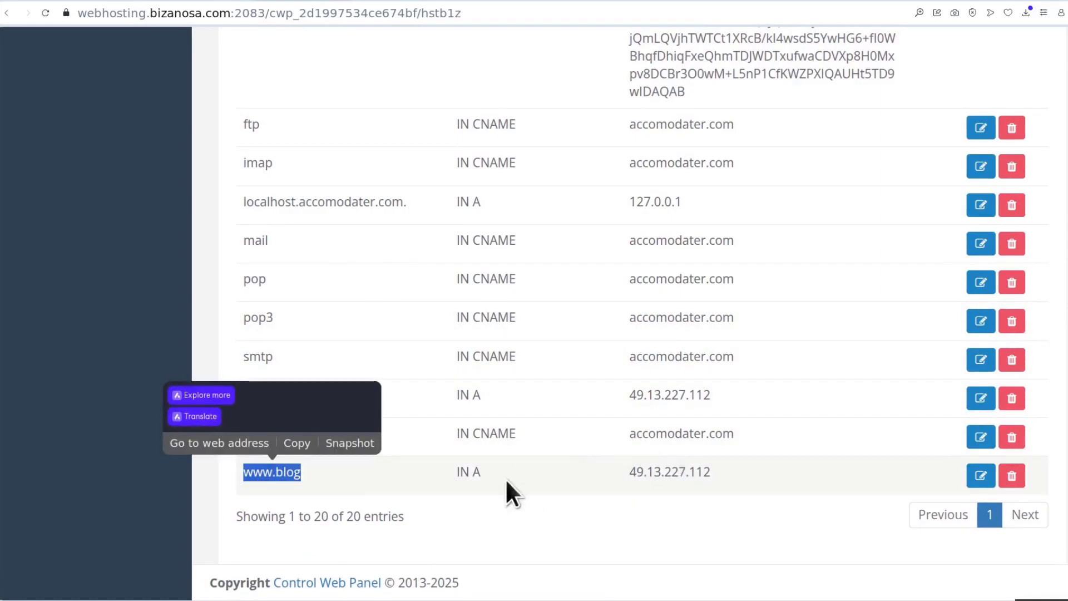
key(ctrl+Tab)
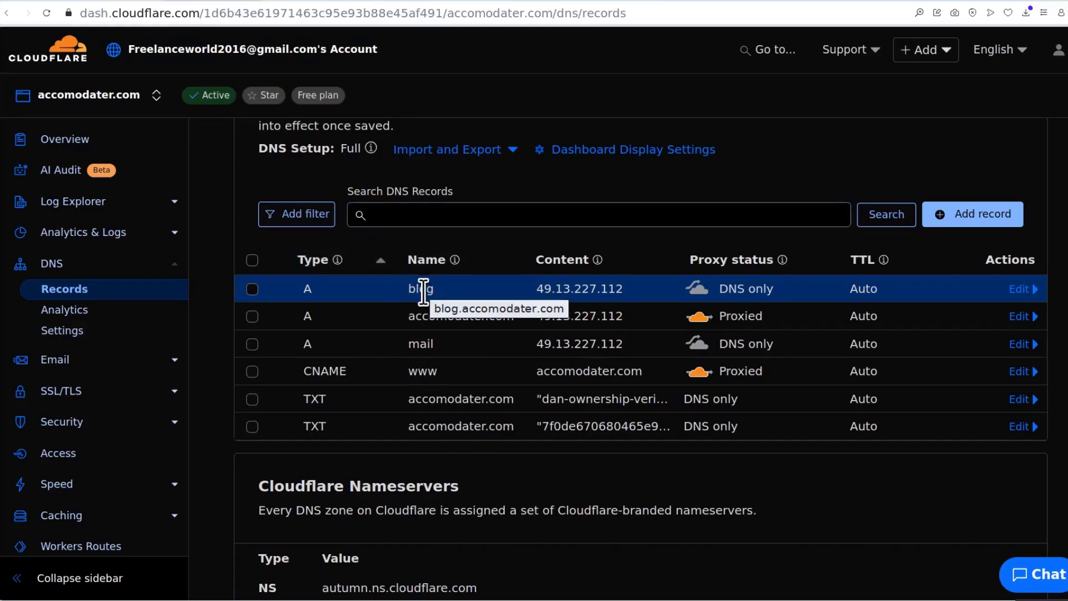
Add a DNS-only A record mail.blog pointing to 49.13.227.112.
scroll(440, 342, up, 2)
scroll(977, 300, up, 2)
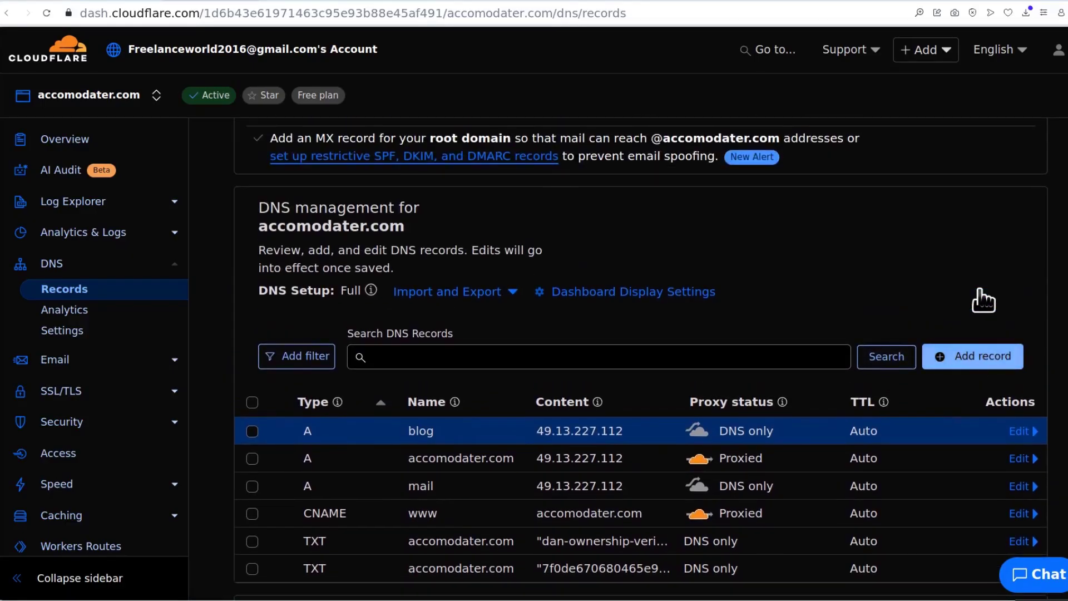
click(955, 356)
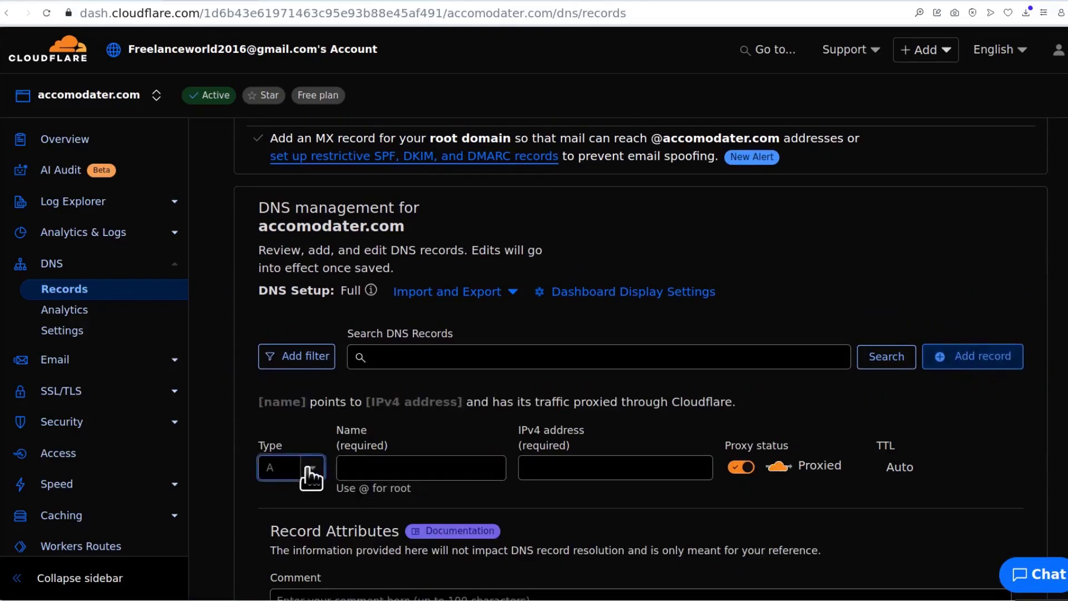
click(418, 468)
text(m)
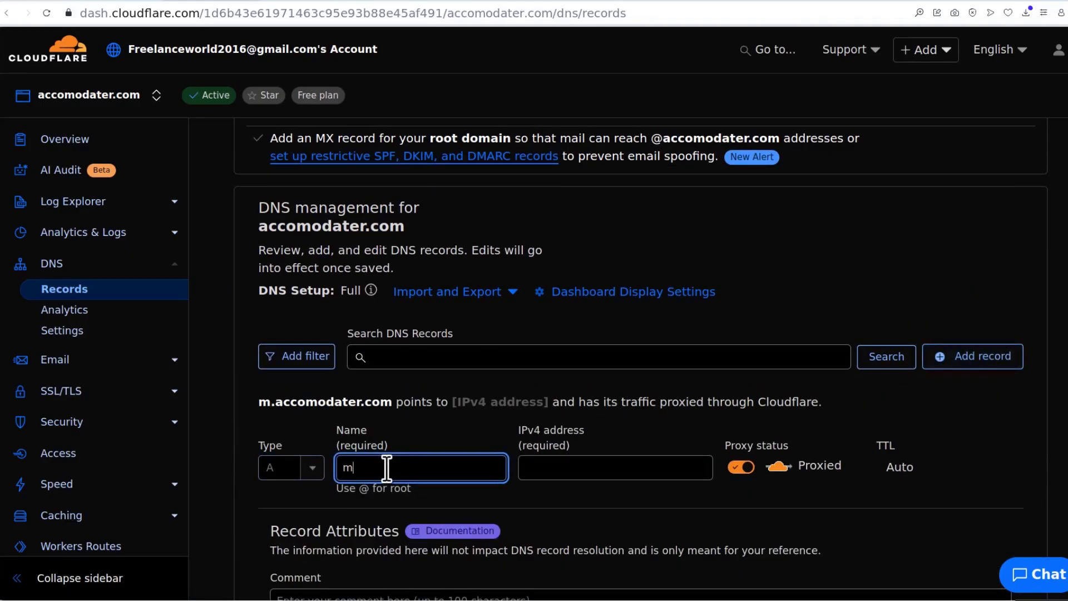
text(ail.)
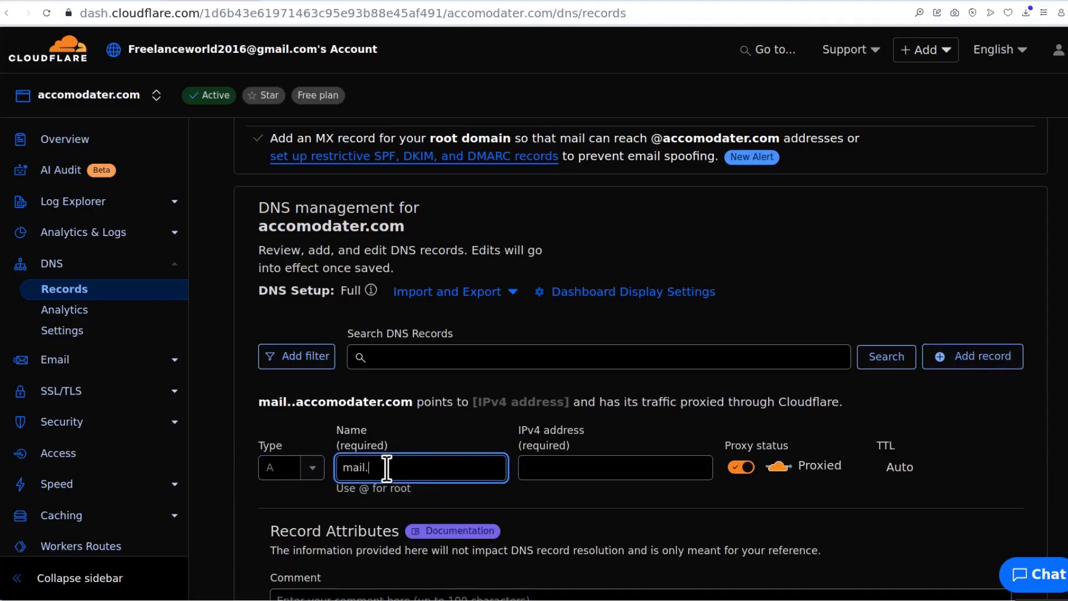
text(blog)
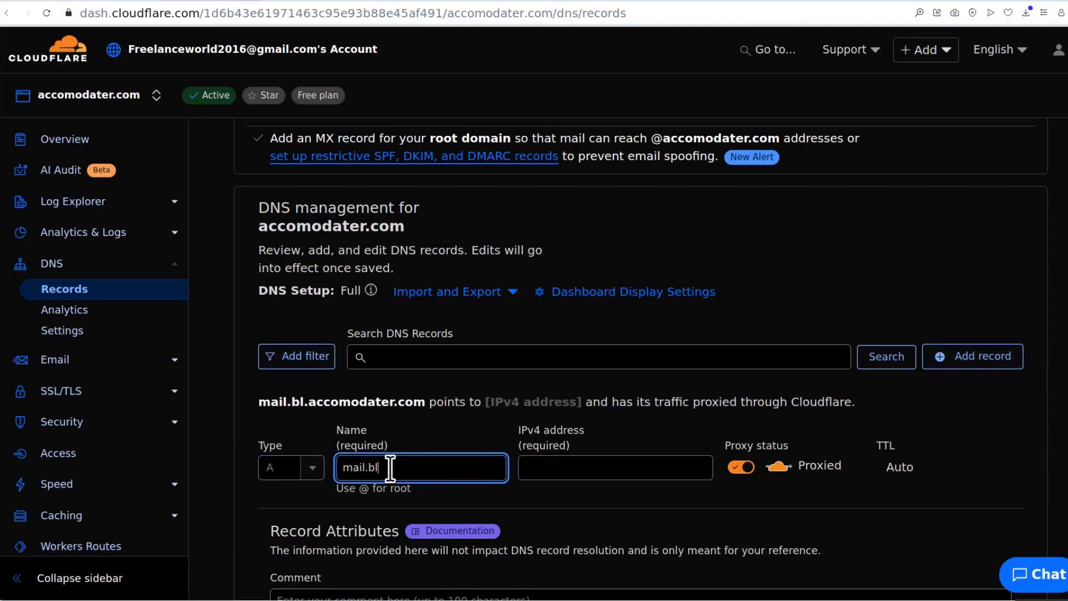
click(581, 466)
scroll(612, 451, down, 3)
click(588, 255)
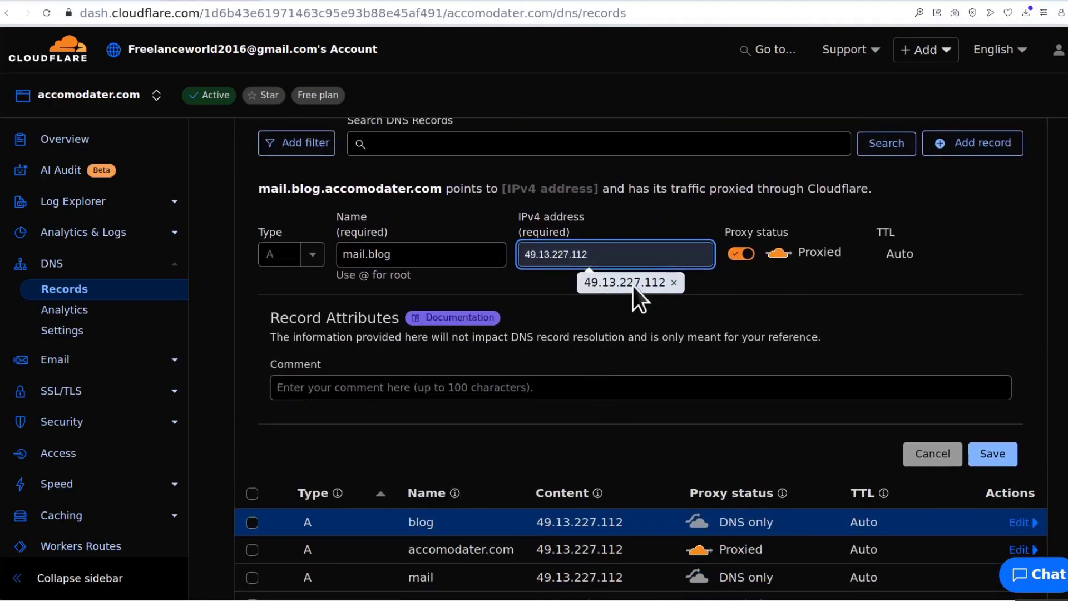
click(623, 283)
click(743, 257)
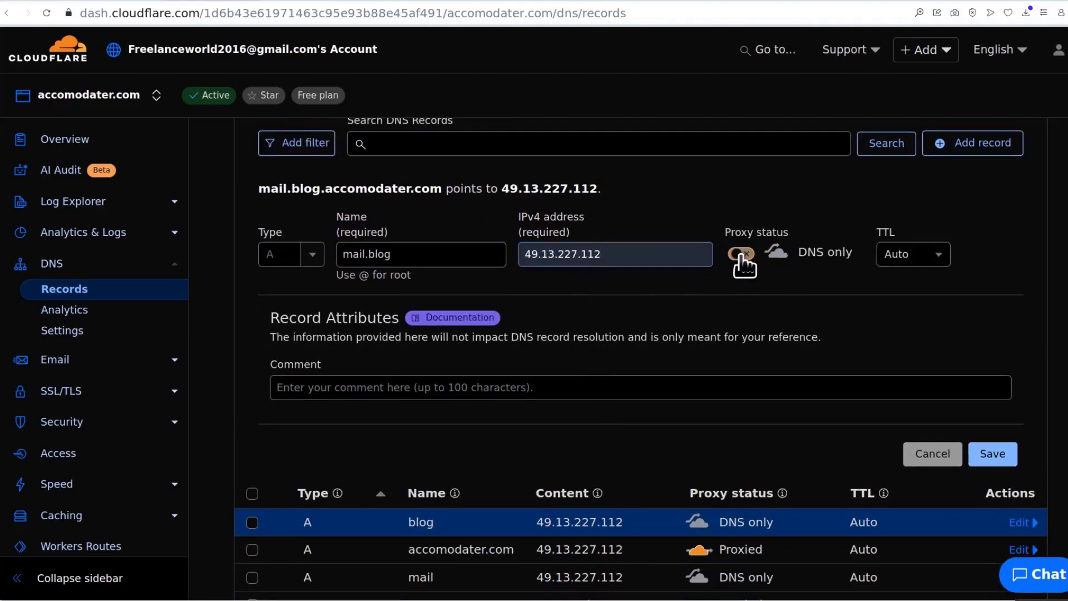
click(1010, 453)
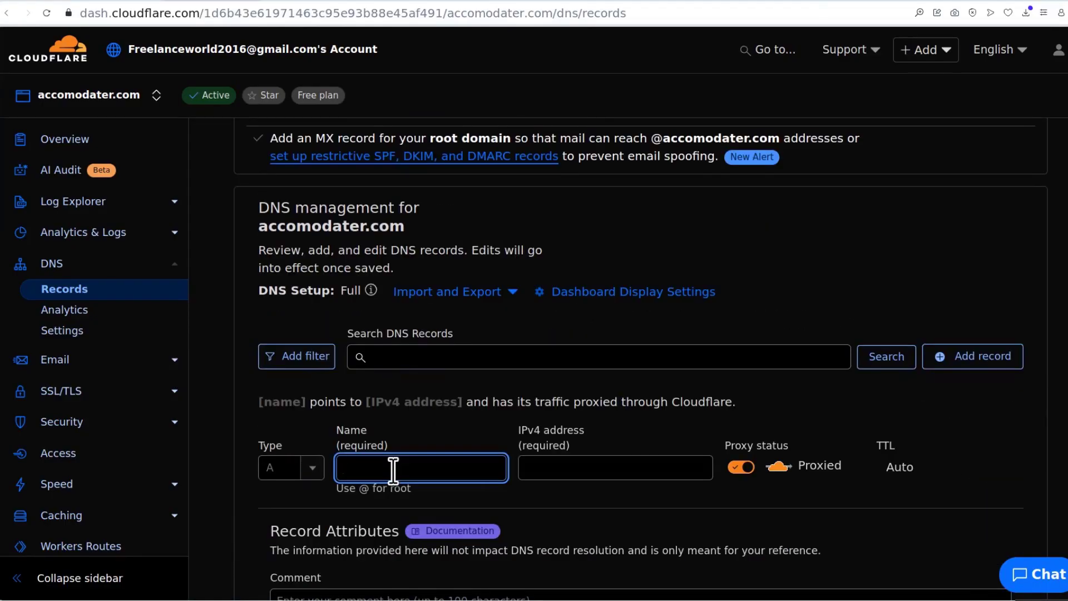
Add a DNS-only A record webmail.blog pointing to 49.13.227.112.
text(webmail.)
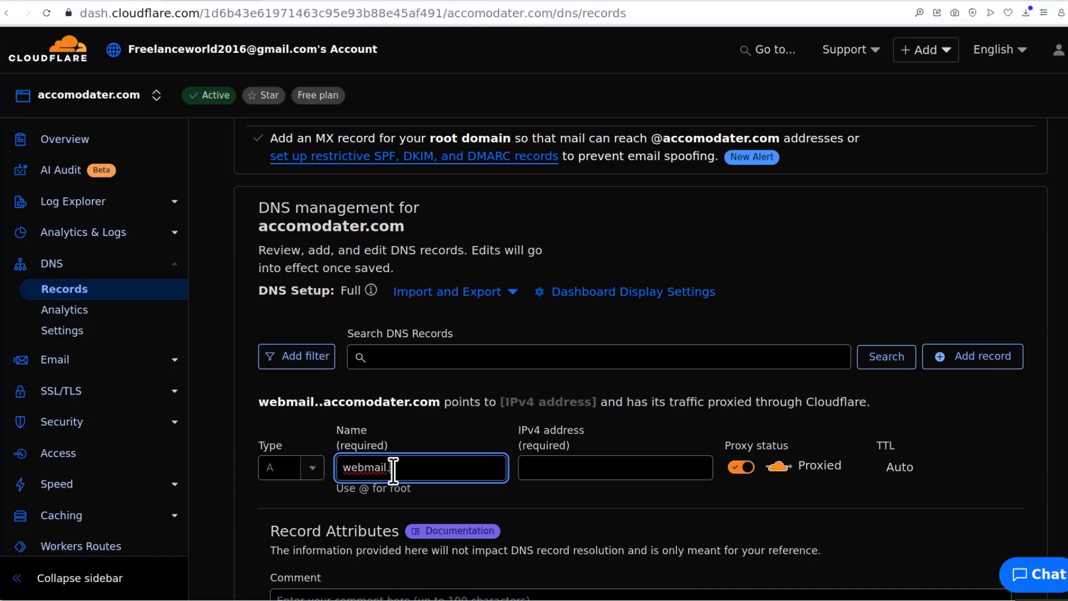
text(blog)
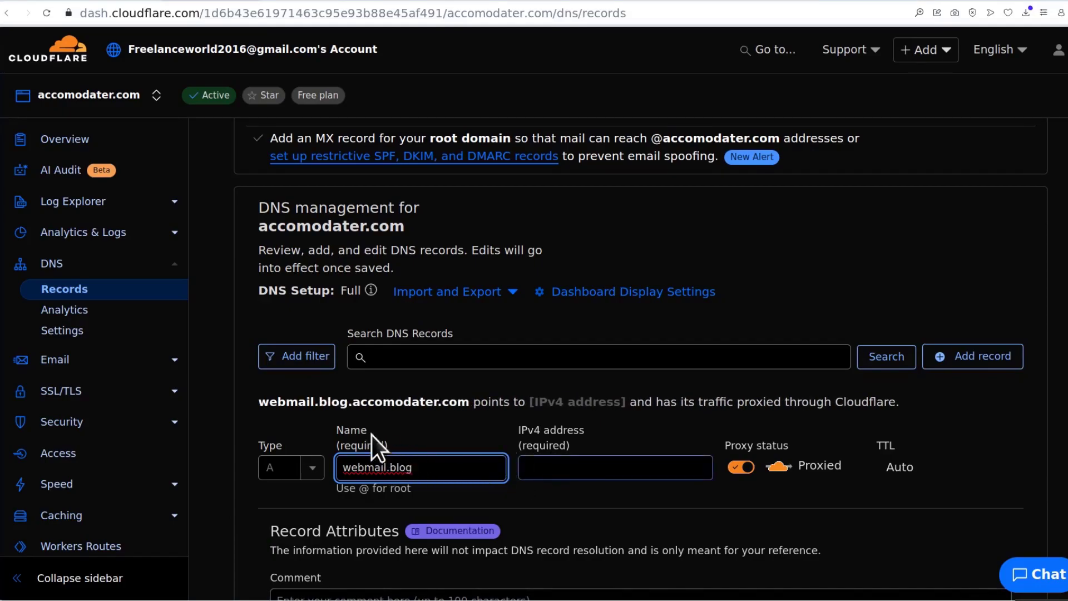
click(566, 466)
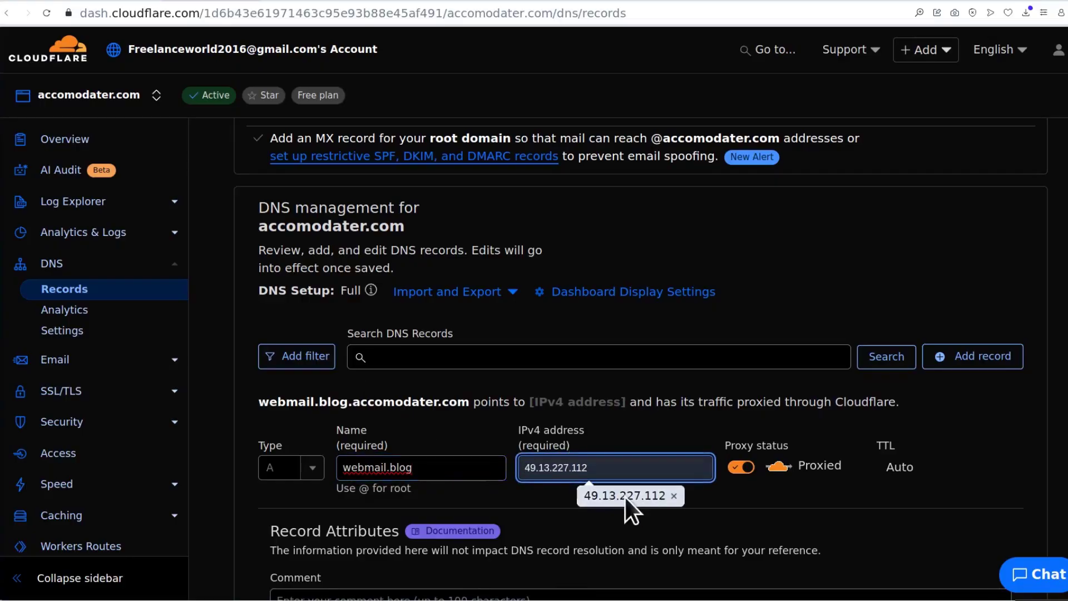
click(627, 495)
click(742, 467)
scroll(745, 479, down, 3)
click(993, 525)
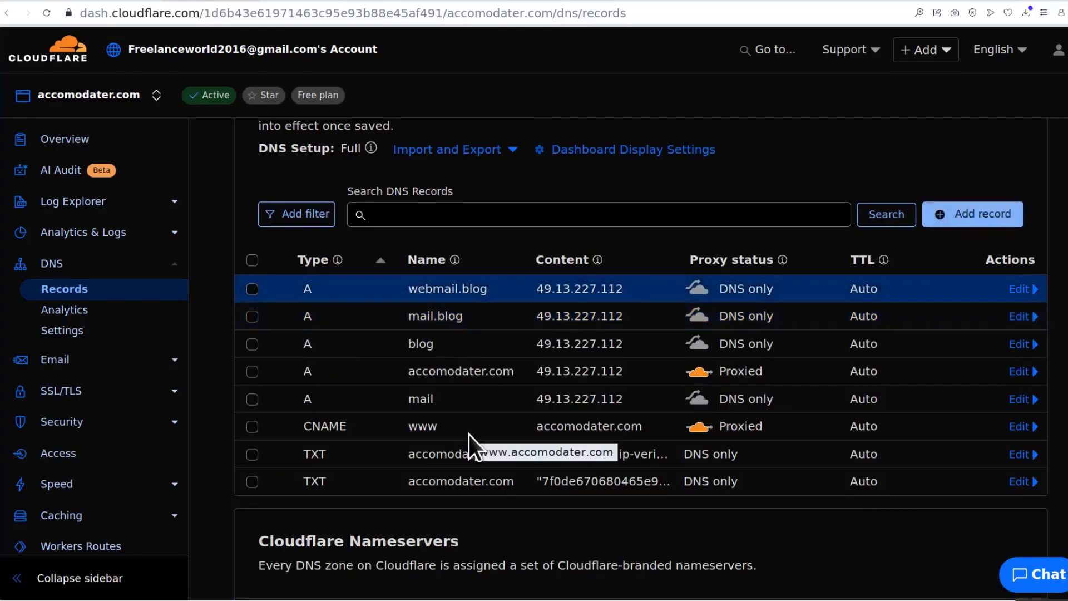
scroll(438, 438, up, 2)
click(985, 286)
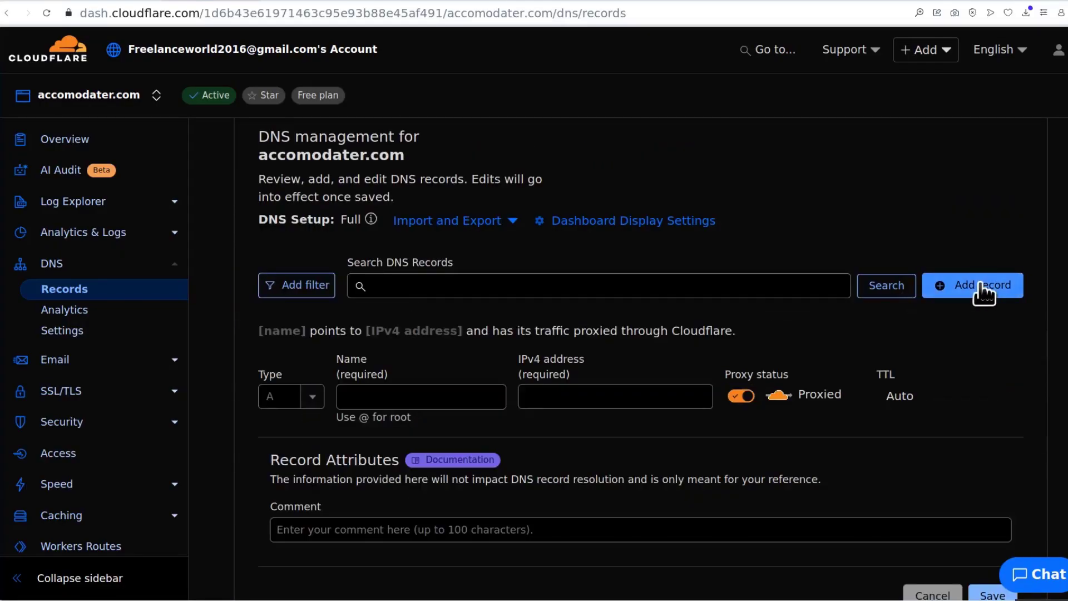
click(312, 397)
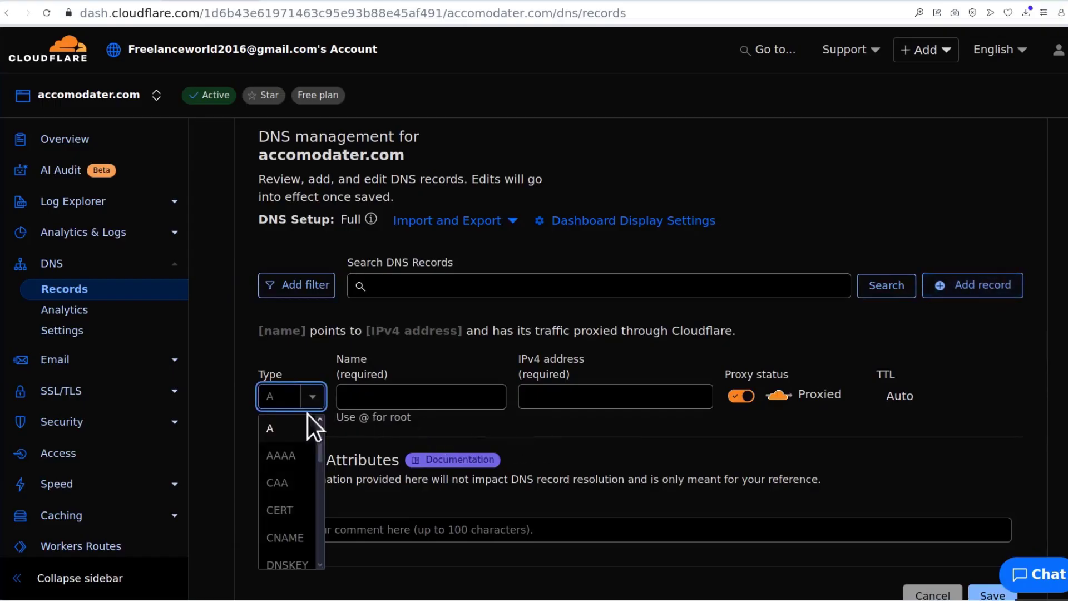
click(287, 538)
click(498, 398)
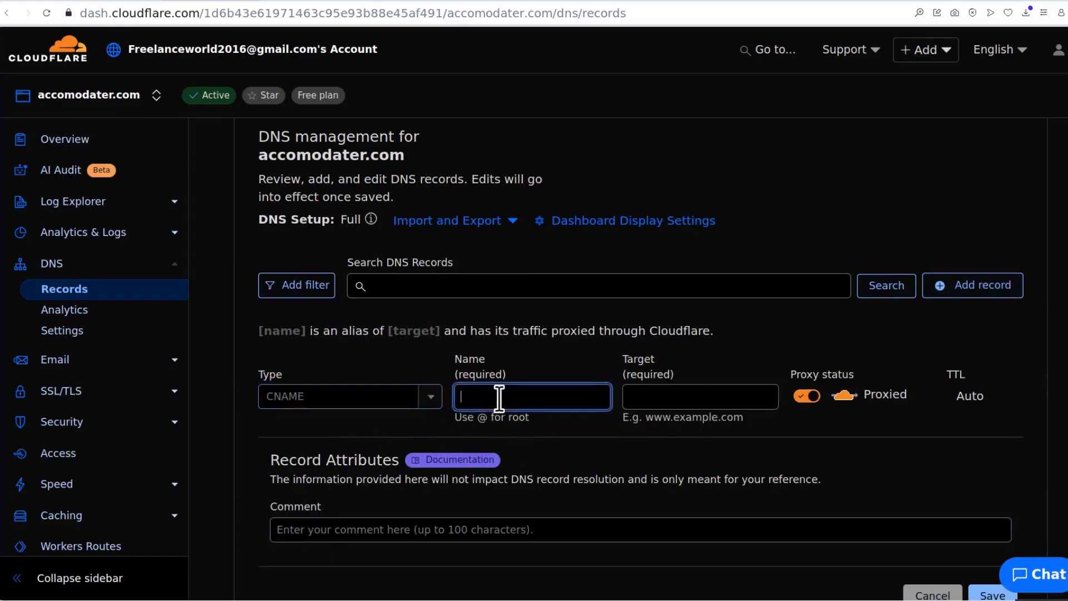
text(www)
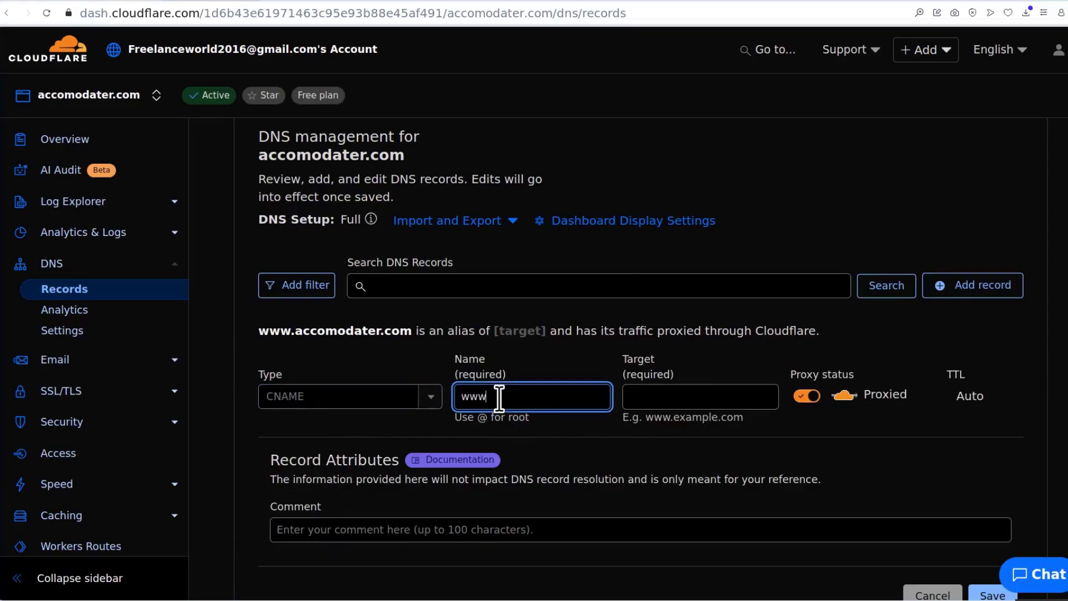
text(.blog)
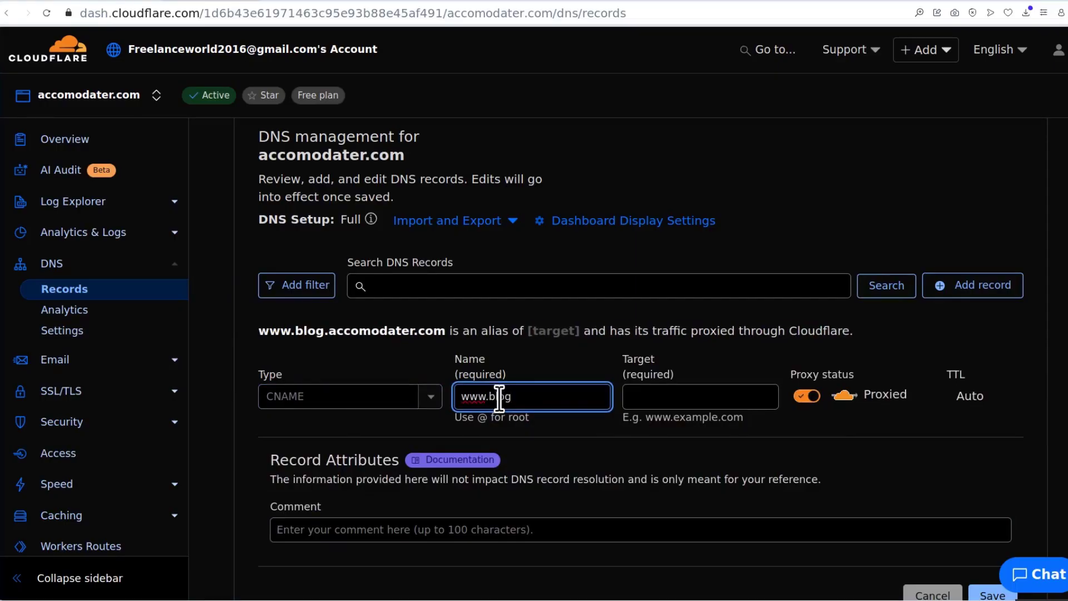
click(669, 397)
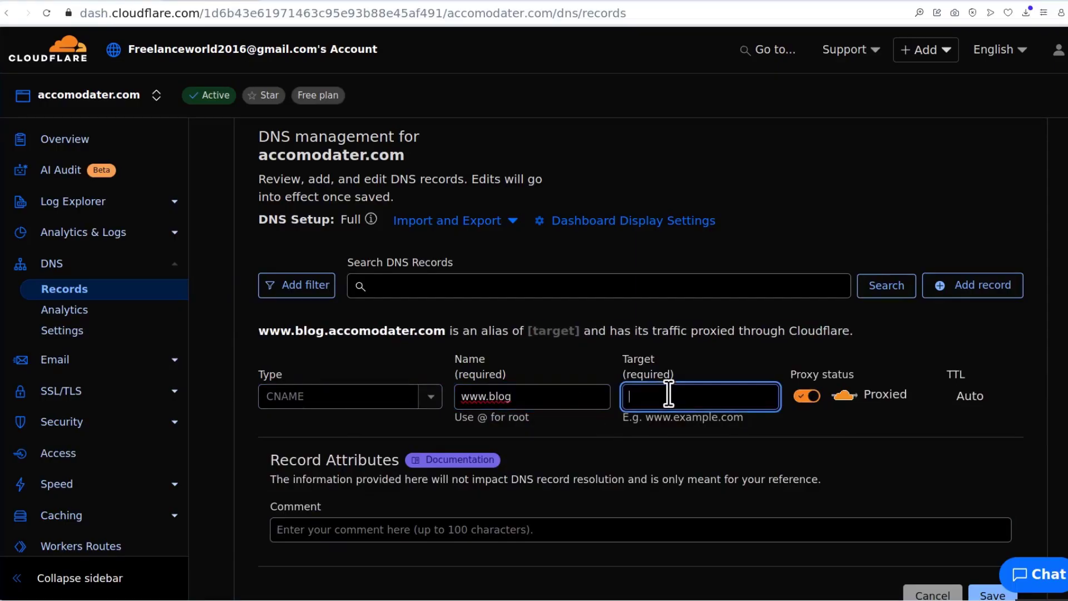
text(@)
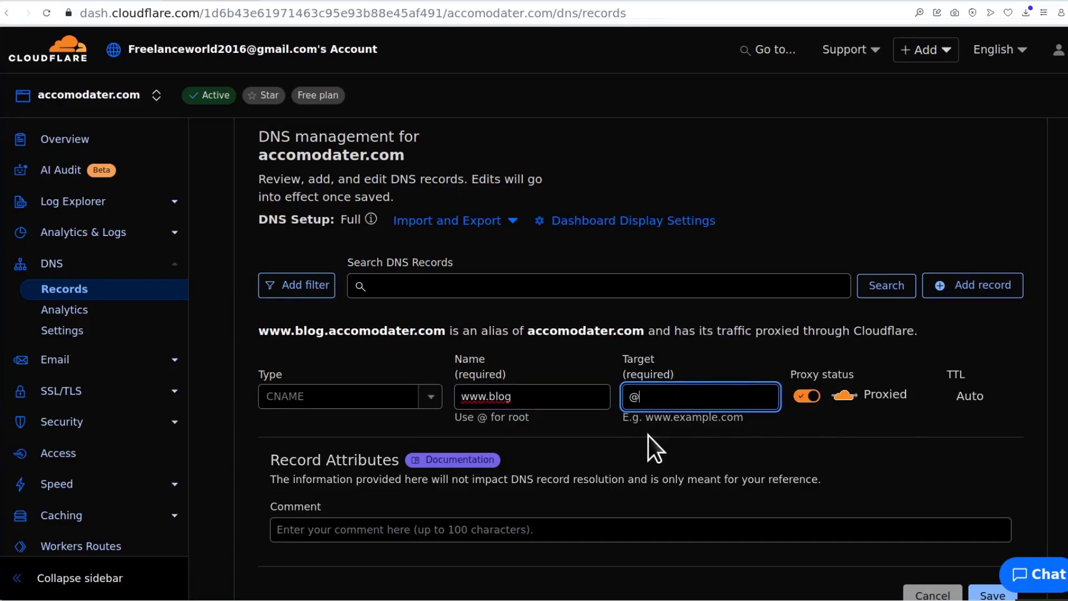
click(901, 434)
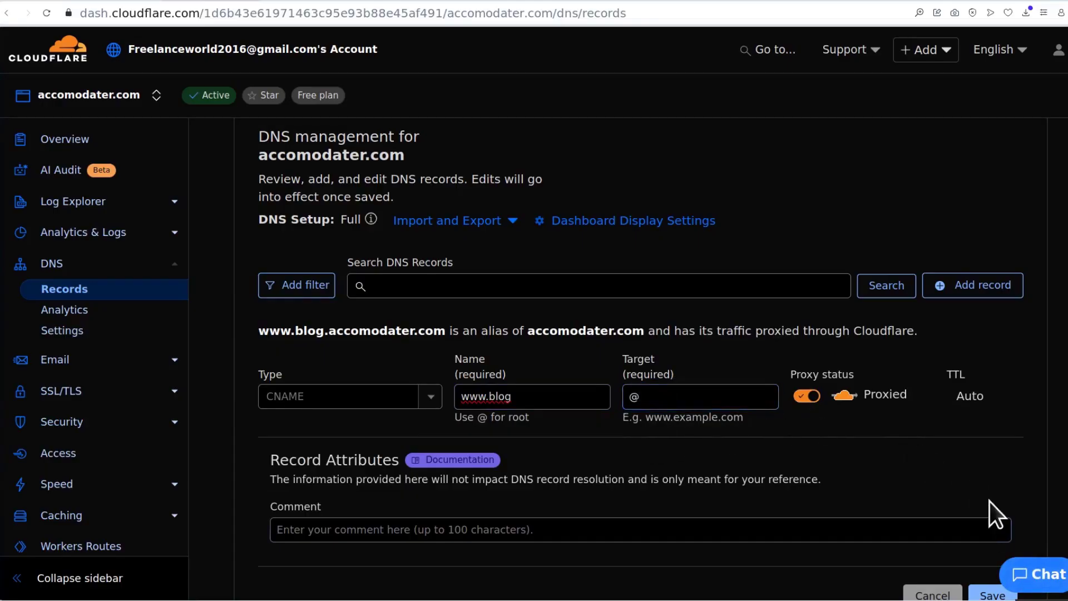
scroll(987, 503, down, 3)
click(993, 455)
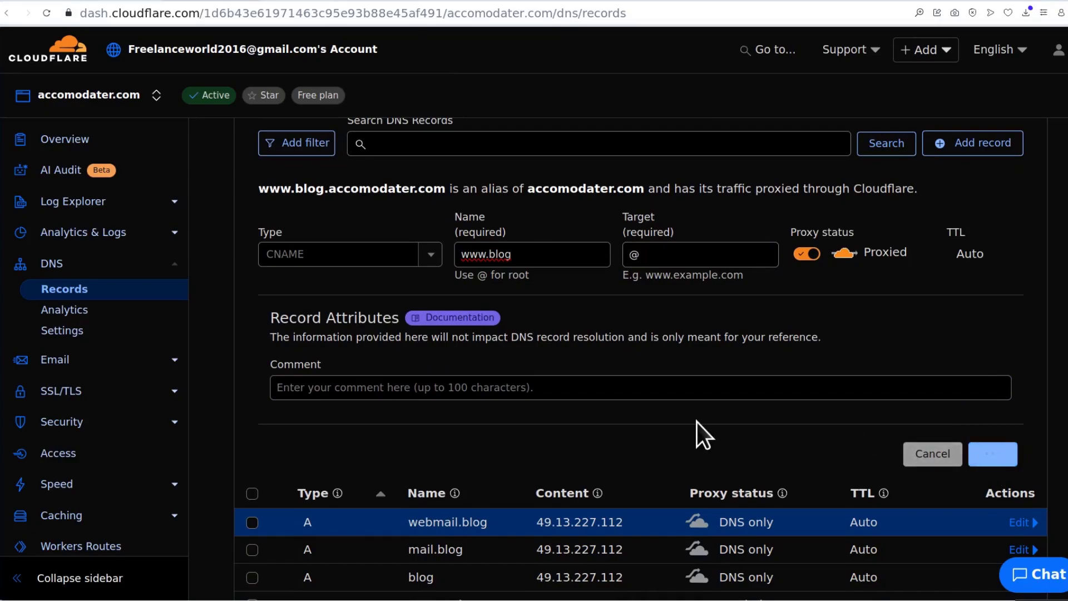
scroll(653, 532, up, 1)
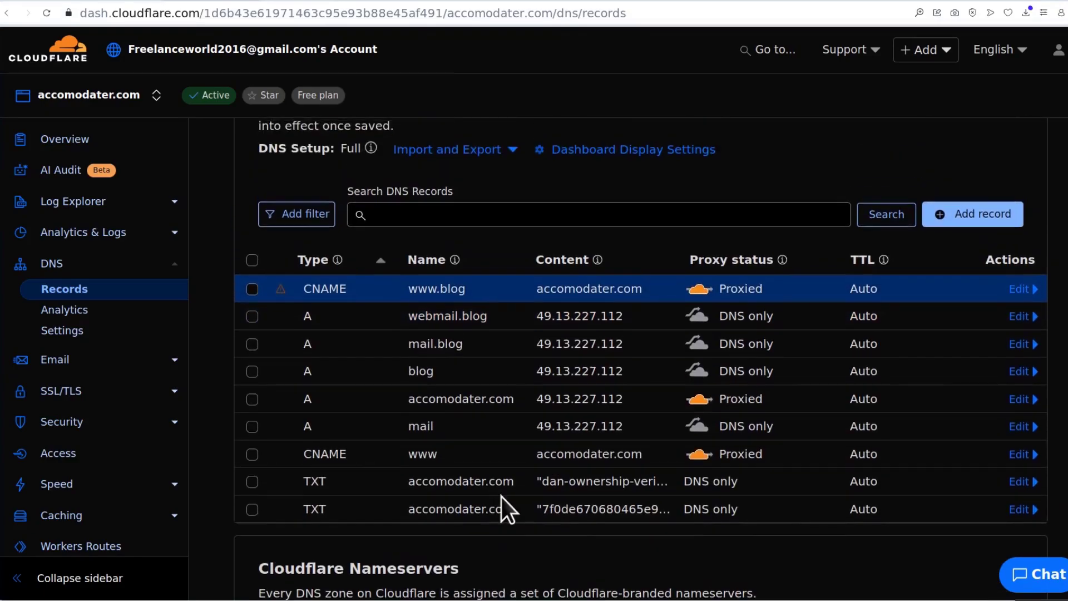
double_click(440, 289)
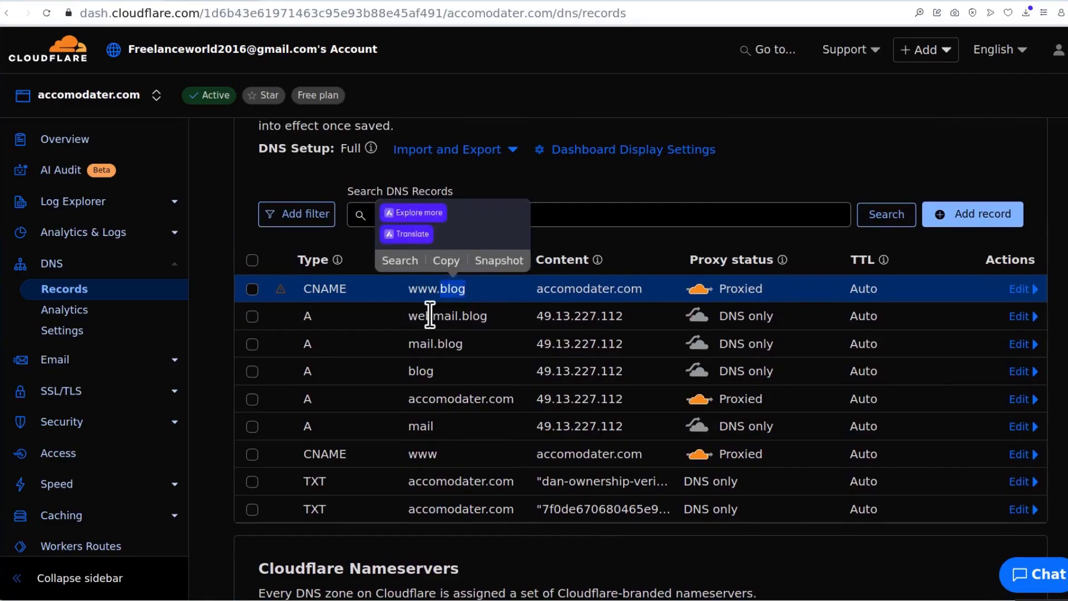
click(492, 315)
scroll(571, 426, down, 5)
scroll(571, 426, up, 10)
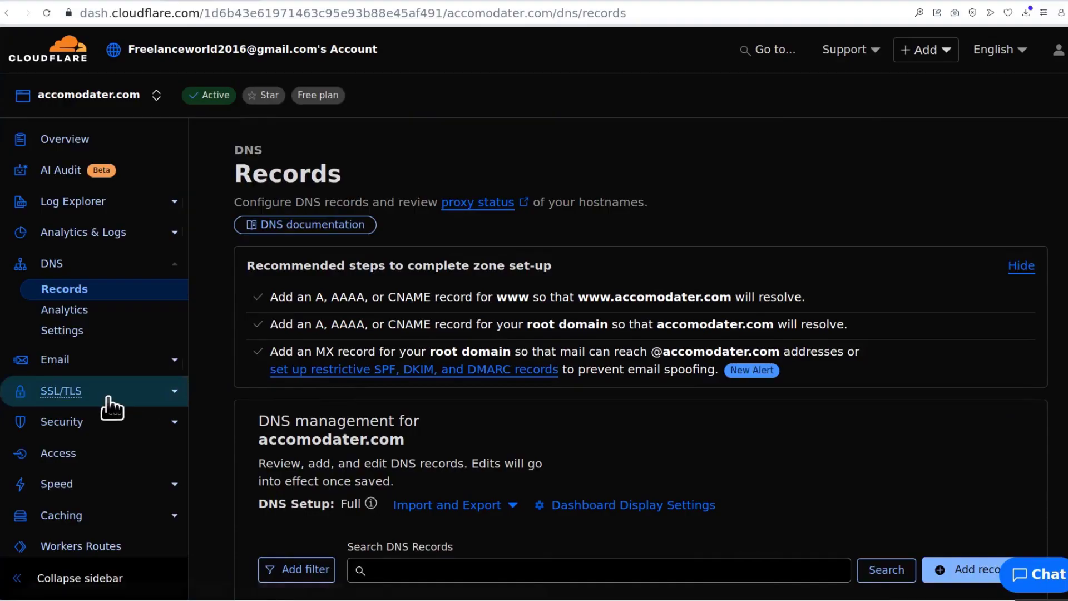
scroll(109, 406, down, 5)
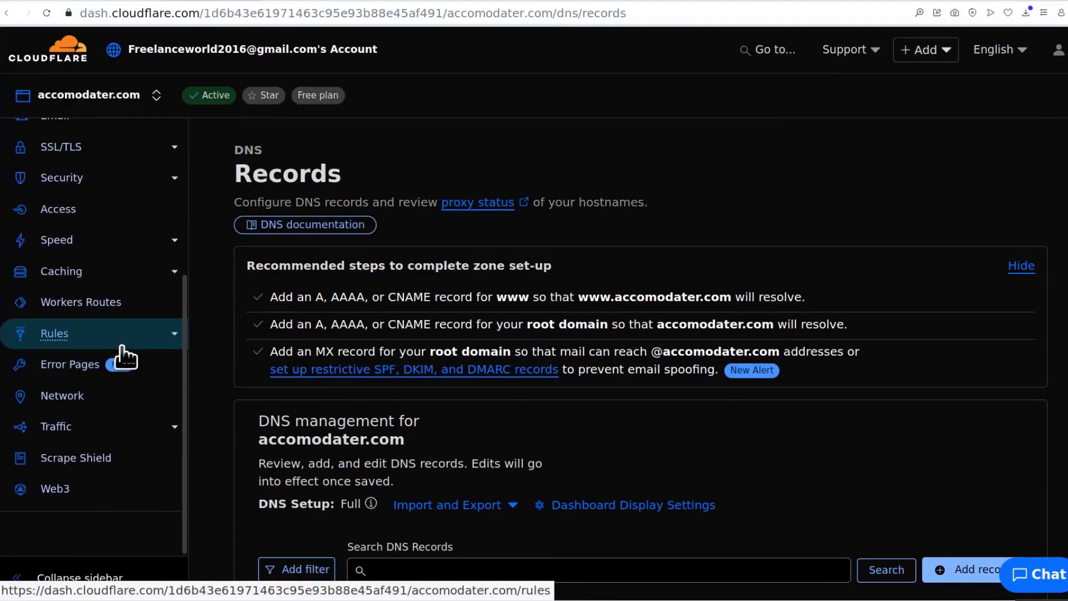
click(142, 245)
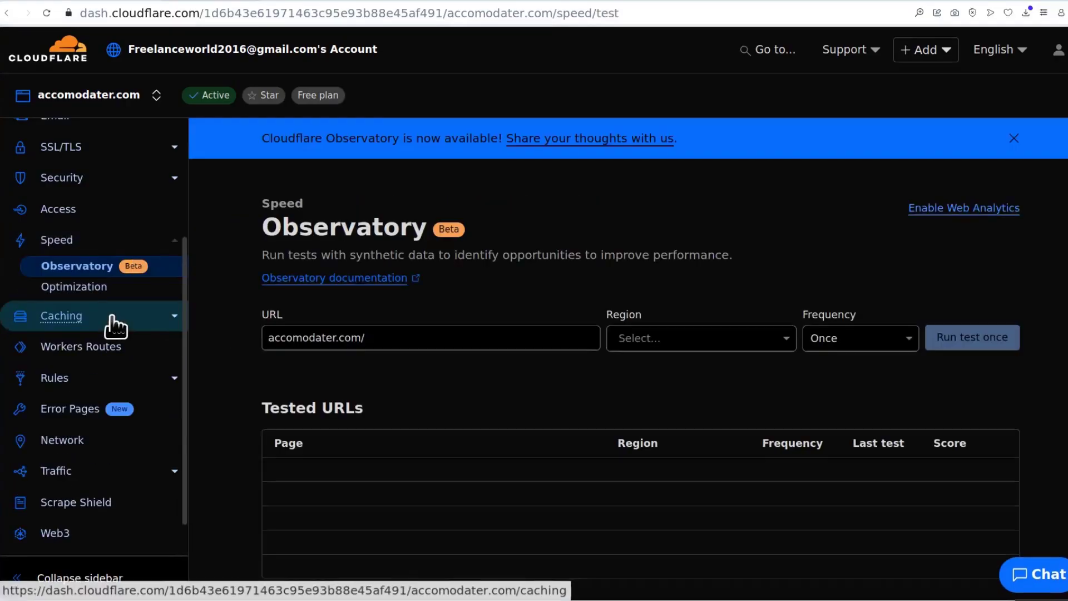
click(207, 56)
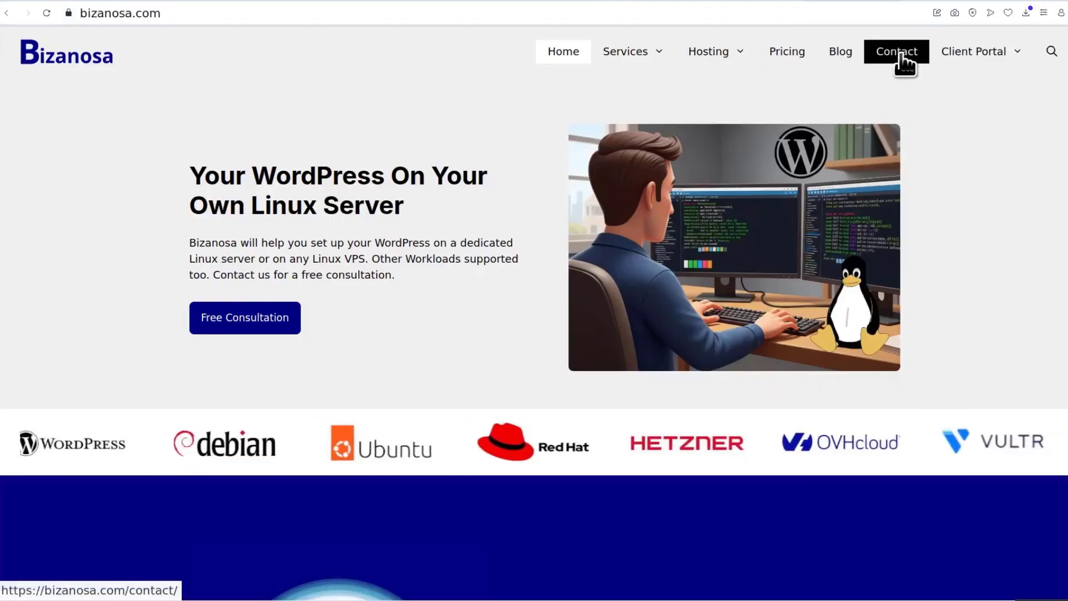
View the Turnstile check on the bizanosa.com contact form, then return to Cloudflare.
click(900, 53)
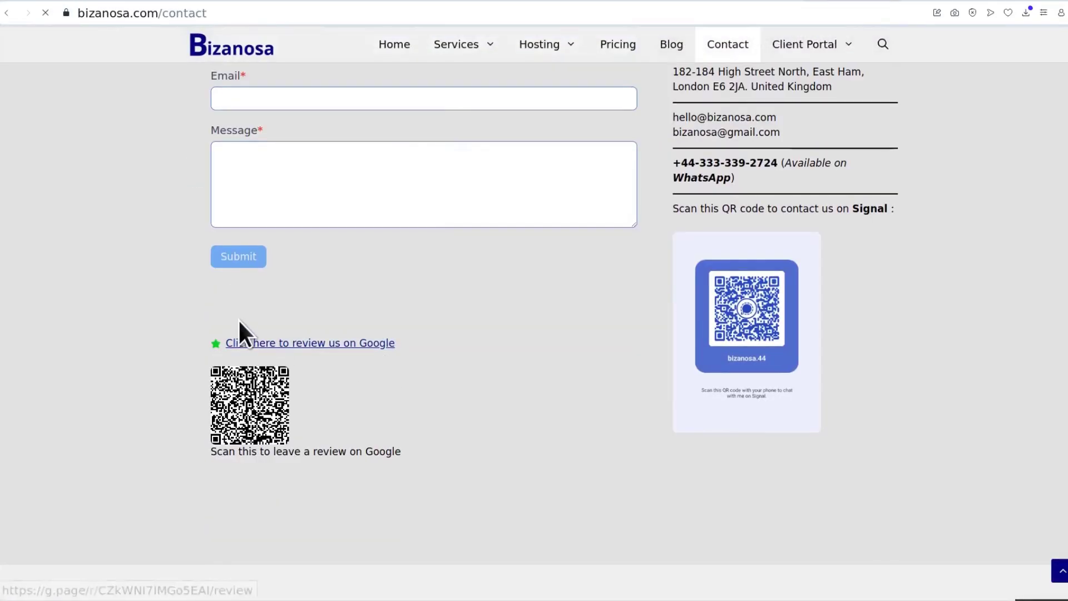
scroll(258, 262, up, 3)
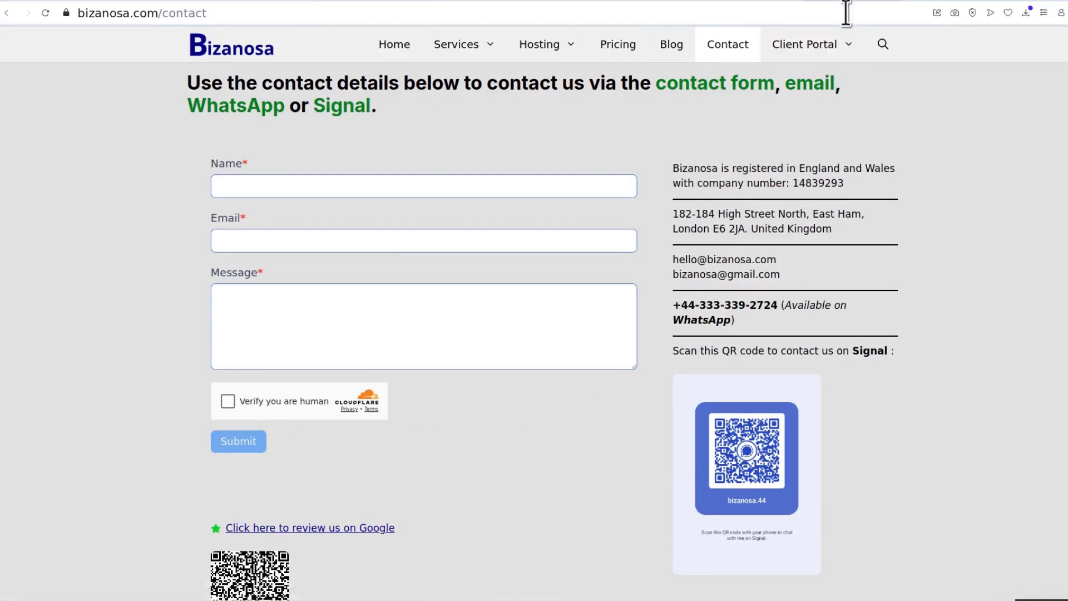
click(194, 0)
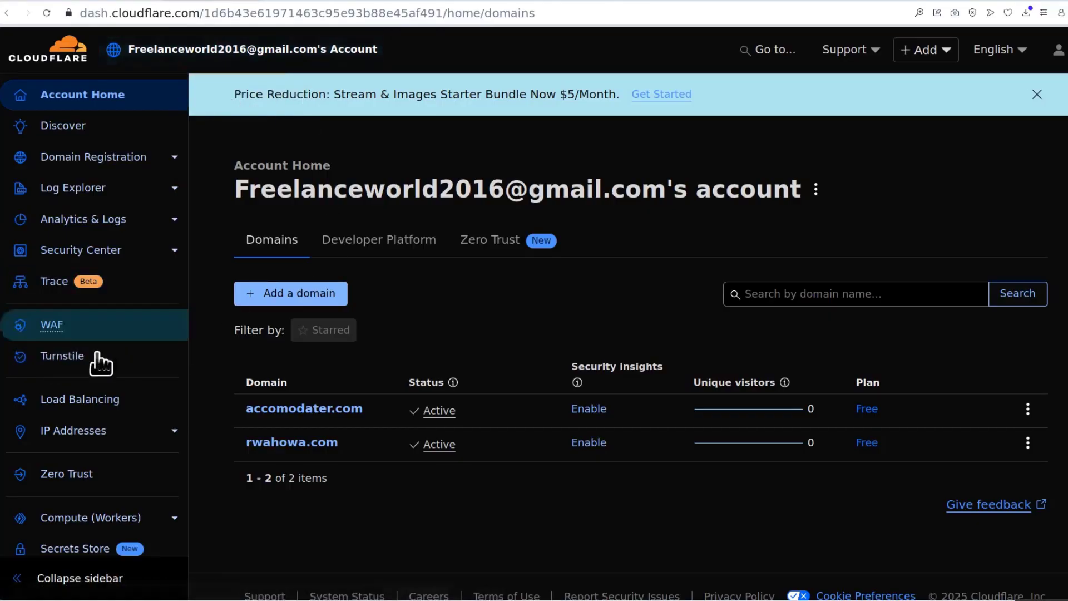
Check the empty Turnstile overview, then switch to the accomodater.com WordPress dashboard.
click(55, 361)
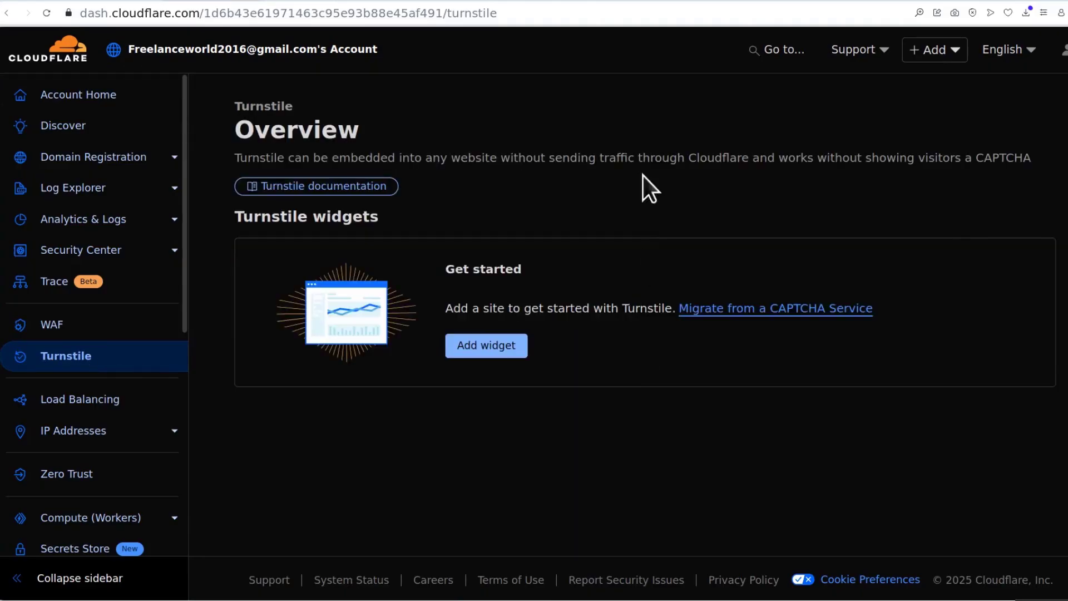
click(415, 1)
click(445, 0)
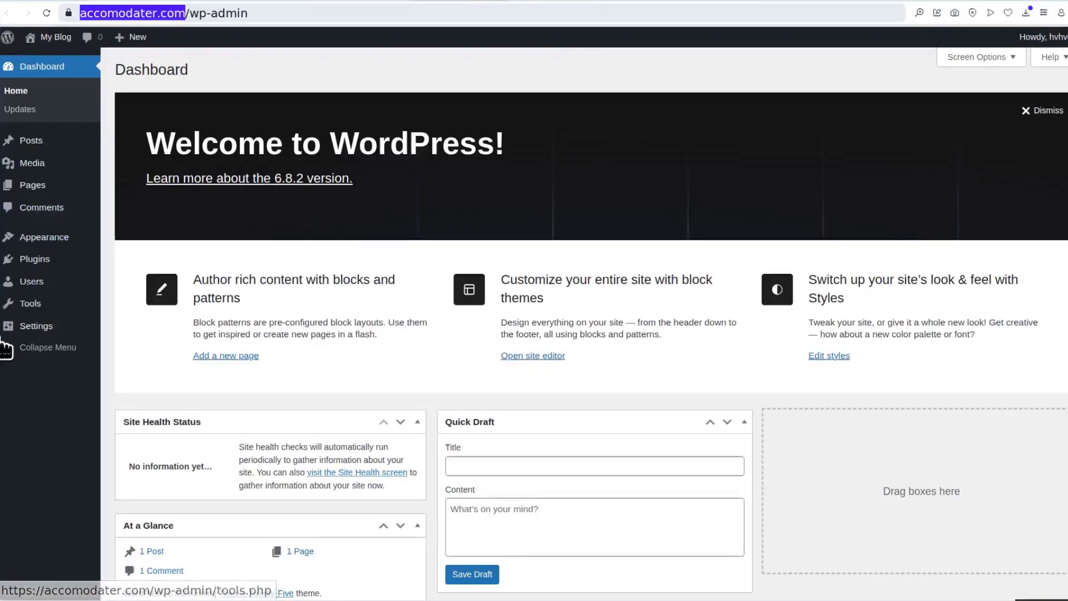
Search the WordPress plugin directory for 'cloudflare'.
scroll(367, 324, up, 4)
scroll(164, 322, down, 2)
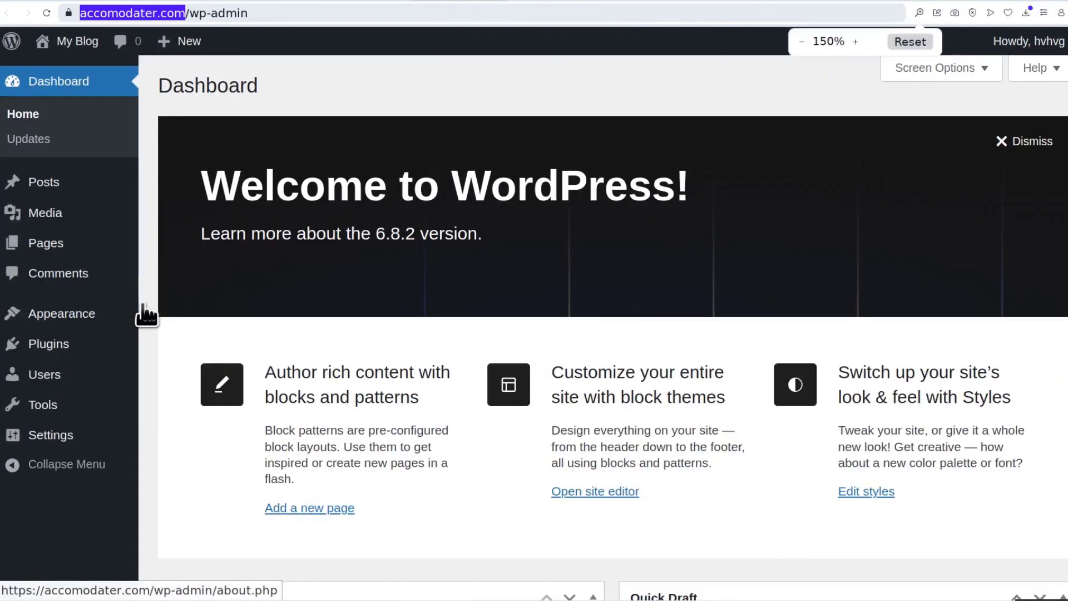
mouse_move(61, 352)
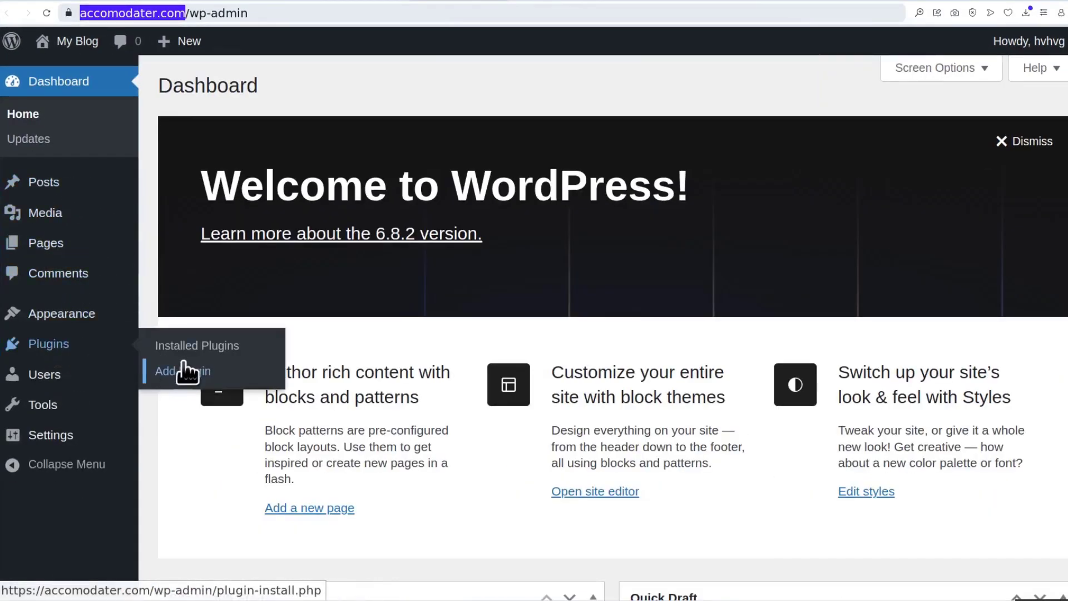
click(195, 372)
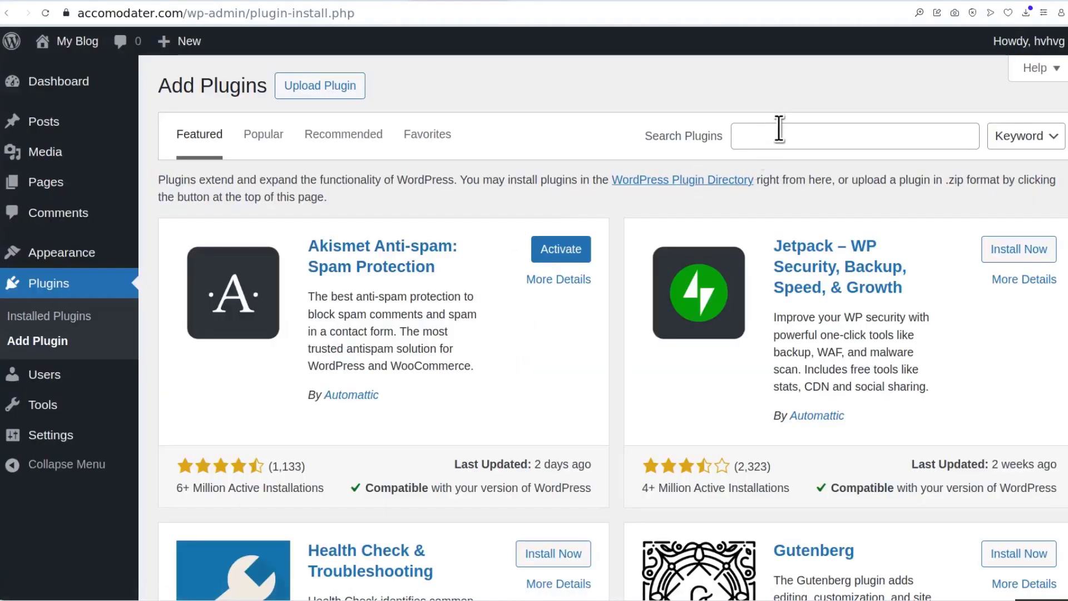
click(778, 133)
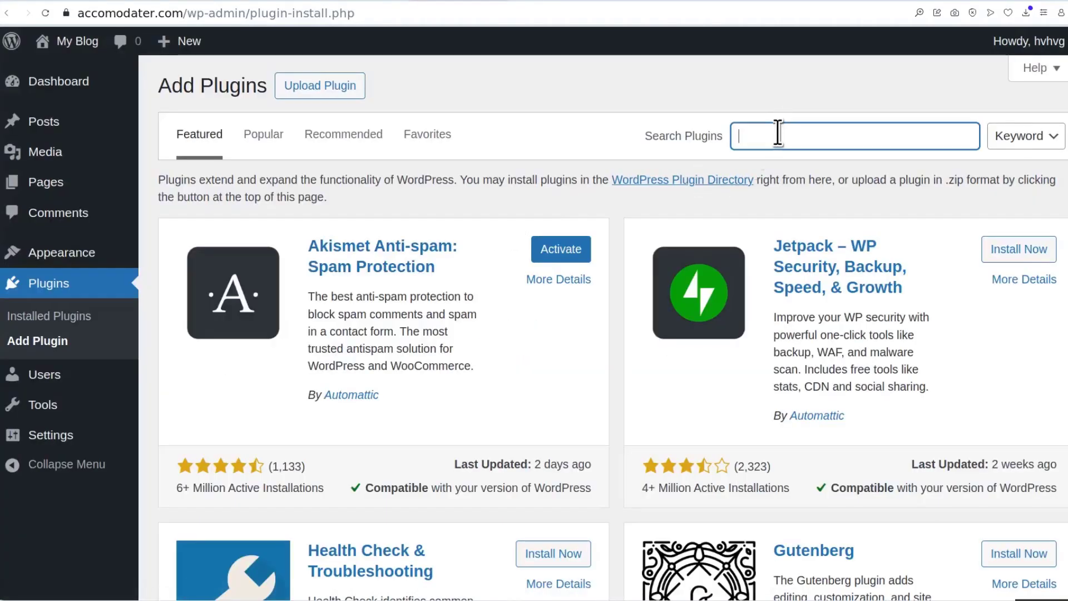
text(cloudflare)
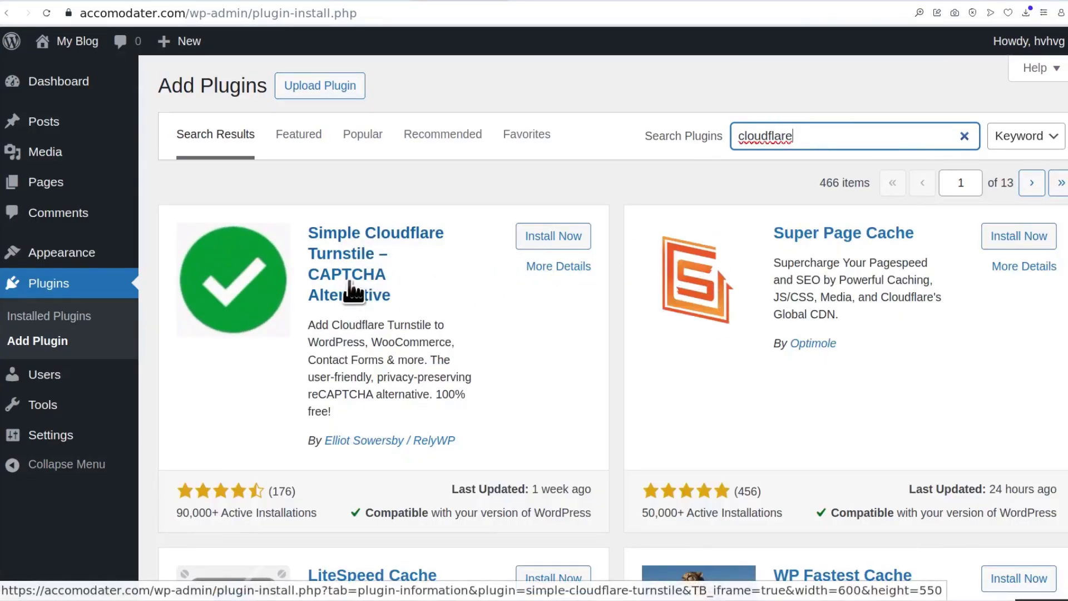
Install and activate Simple Cloudflare Turnstile – CAPTCHA Alternative.
scroll(508, 277, down, 5)
scroll(513, 281, up, 5)
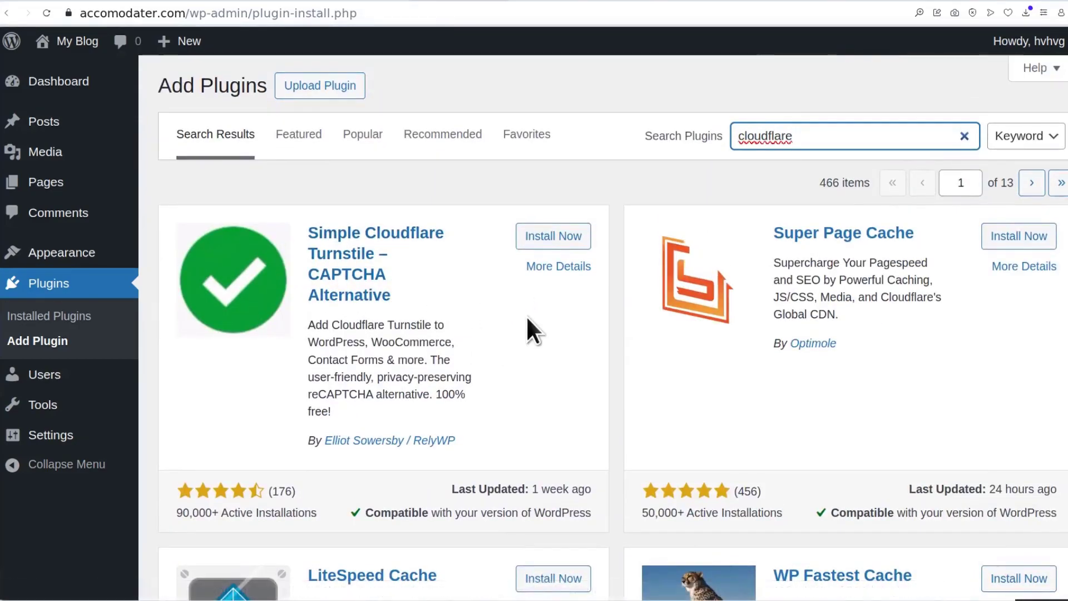
click(552, 238)
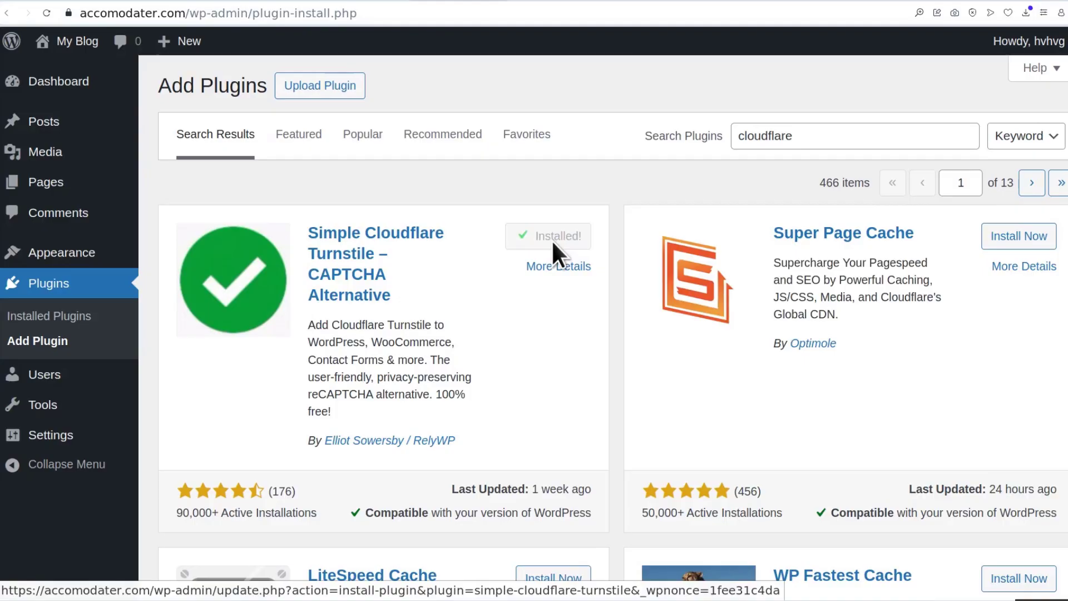
click(555, 245)
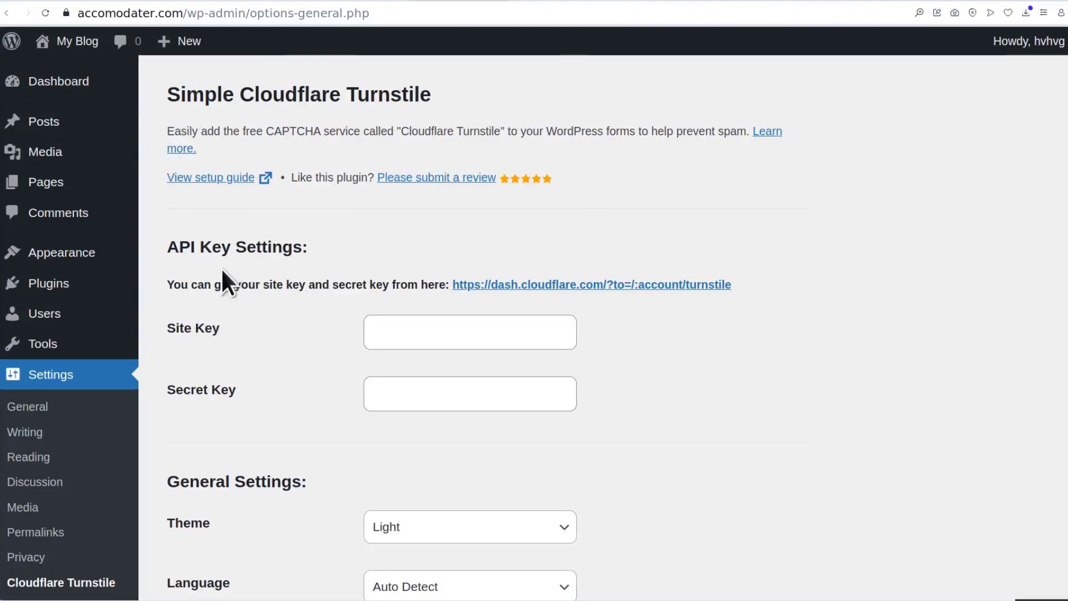
Enable Turnstile on the WordPress Login, Register and Reset Password forms.
scroll(249, 263, down, 1)
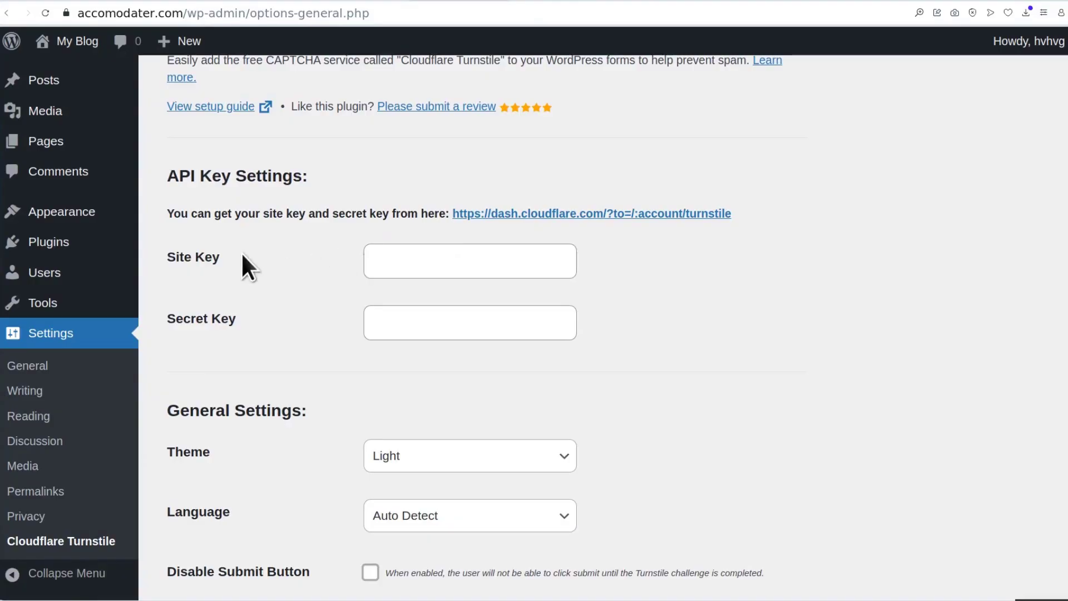
scroll(291, 228, up, 1)
scroll(206, 136, down, 3)
scroll(299, 245, down, 1)
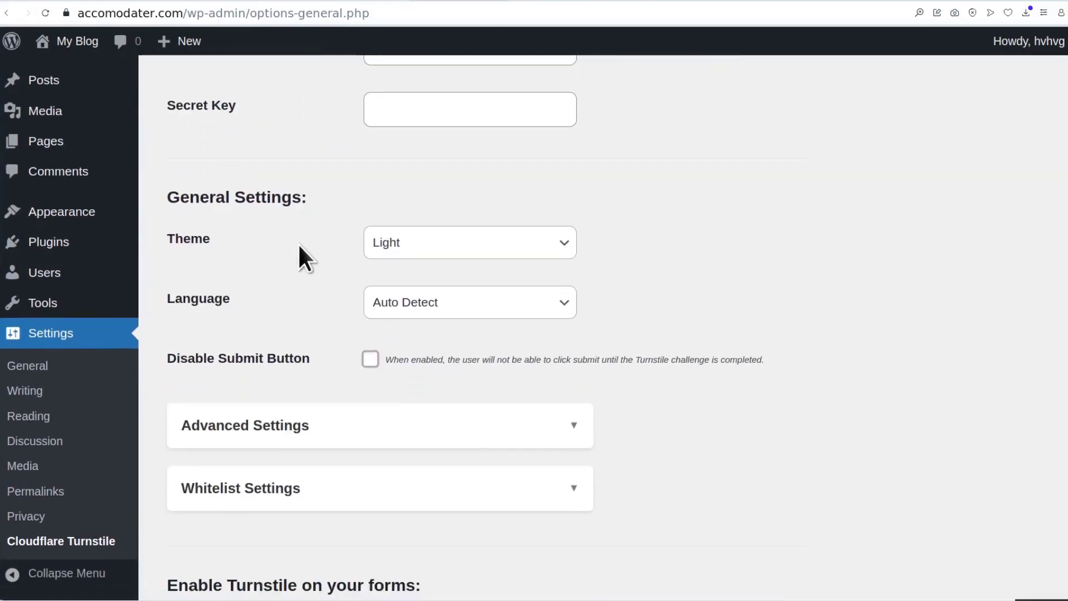
scroll(389, 184, up, 2)
scroll(292, 307, down, 2)
scroll(292, 307, down, 4)
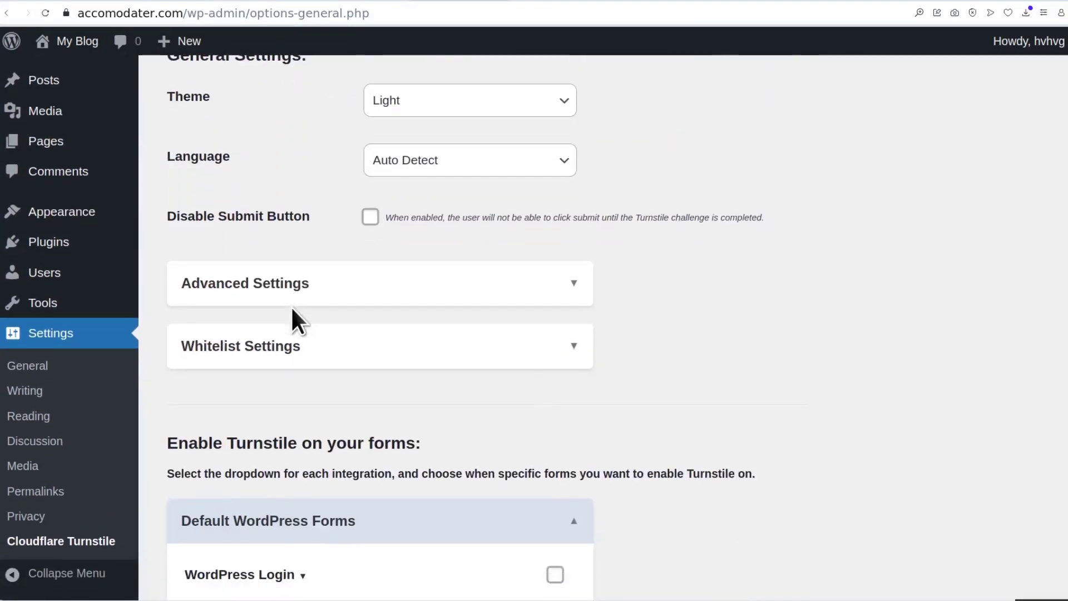
scroll(489, 257, down, 3)
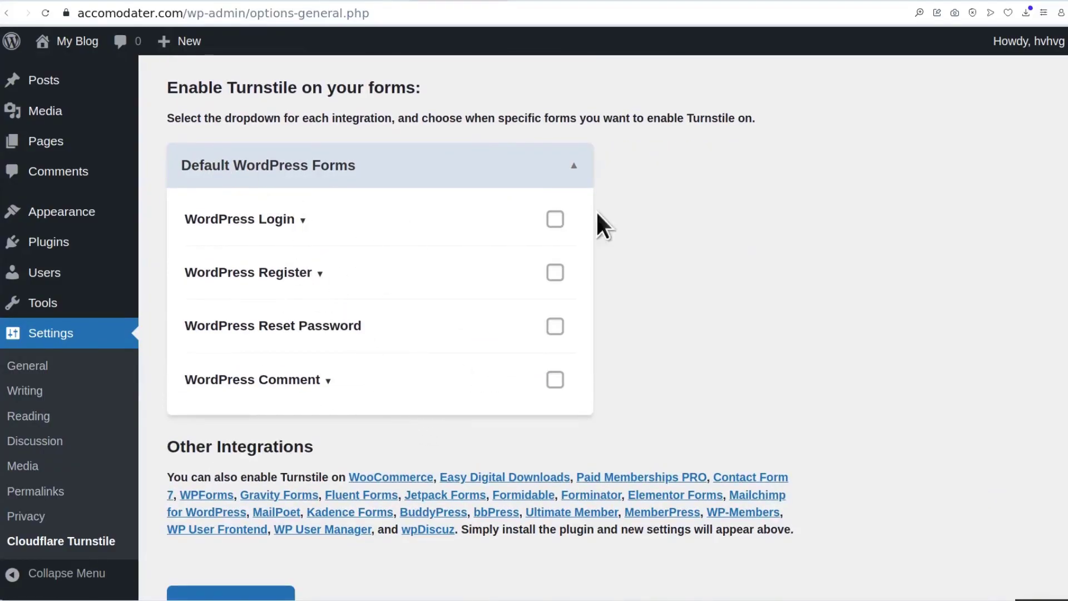
click(556, 219)
click(555, 272)
click(556, 327)
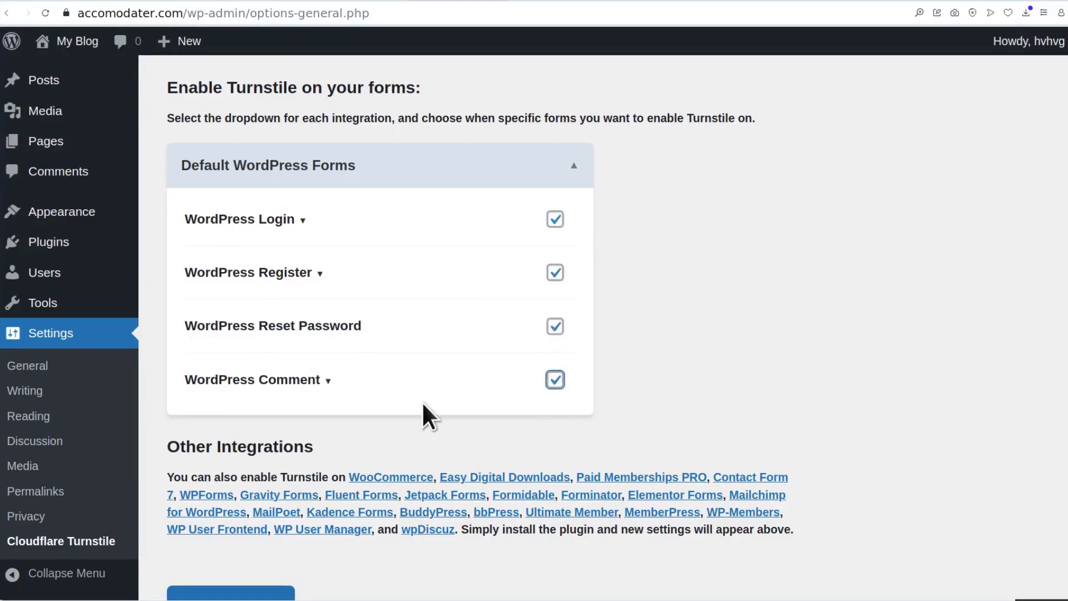
scroll(421, 402, down, 2)
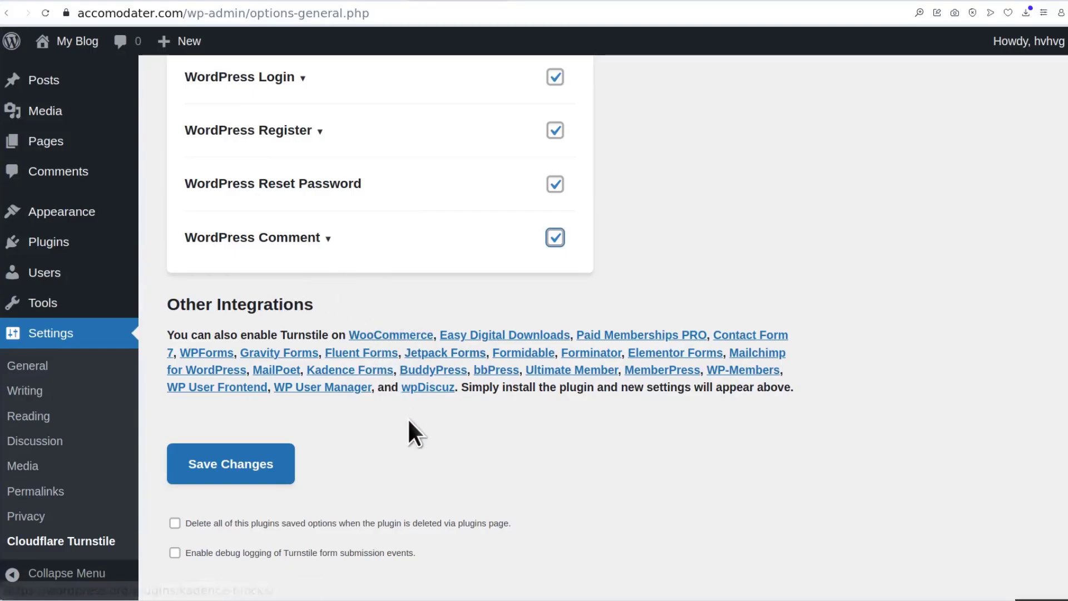
scroll(556, 308, up, 10)
scroll(551, 378, up, 5)
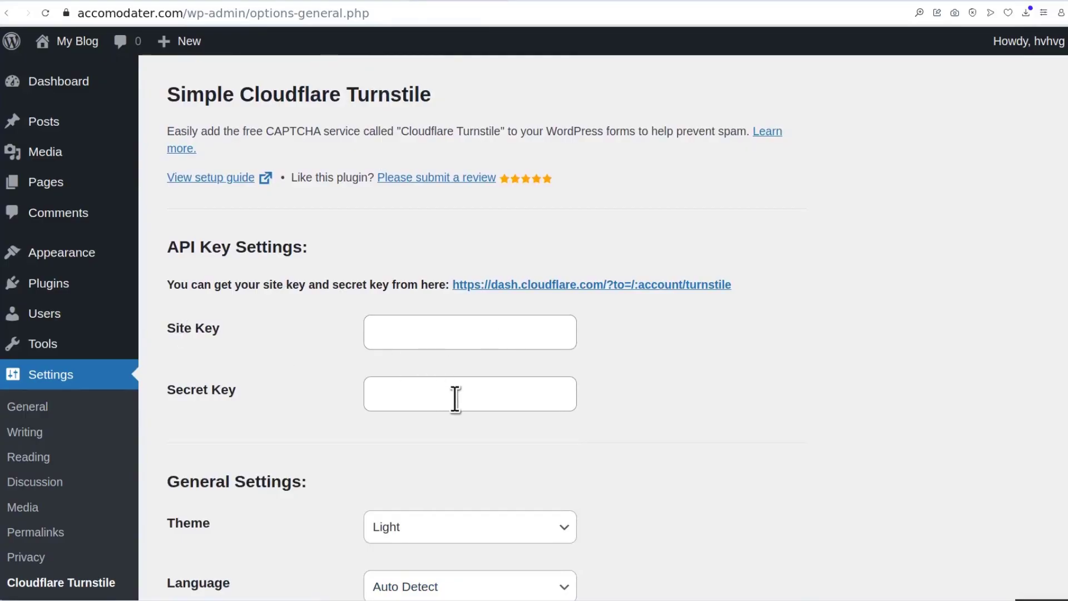
Copy the site's domain name from the address bar.
double_click(89, 13)
key(ctrl+c)
drag(94, 13, 146, 10)
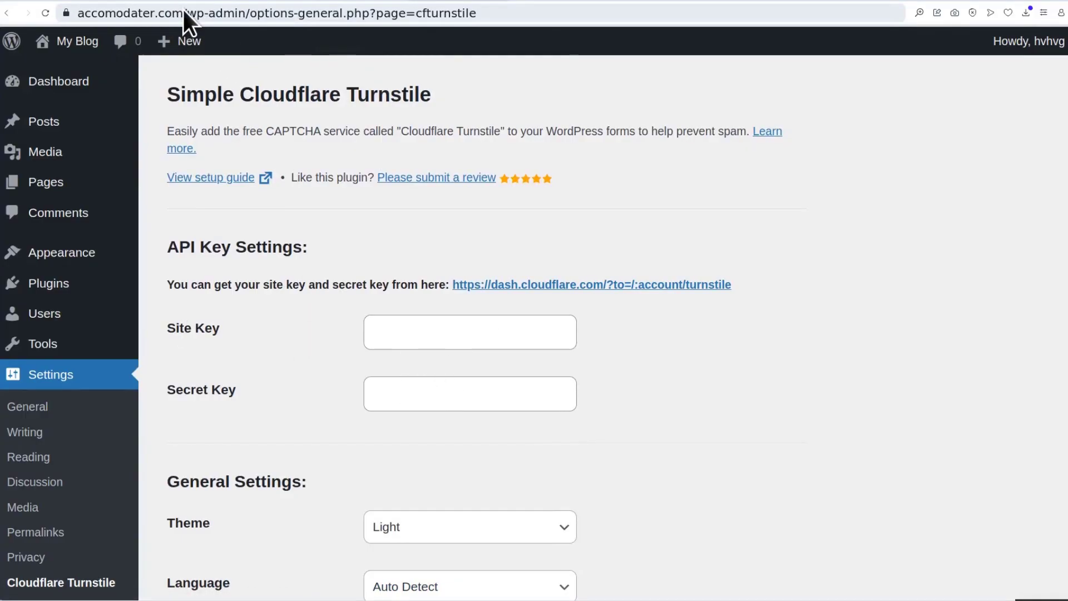
right_click(112, 9)
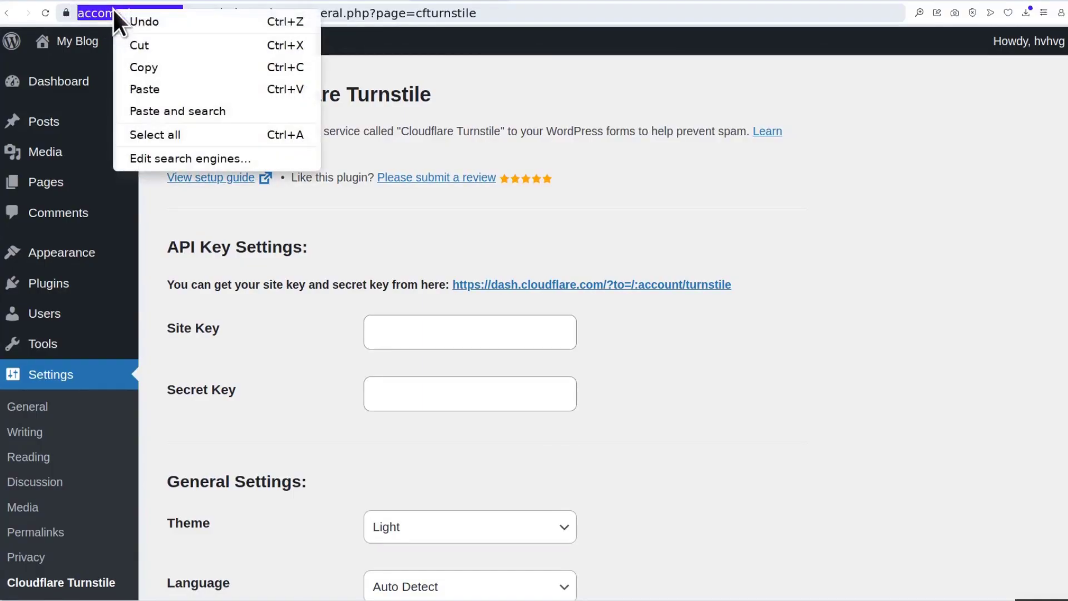
click(158, 60)
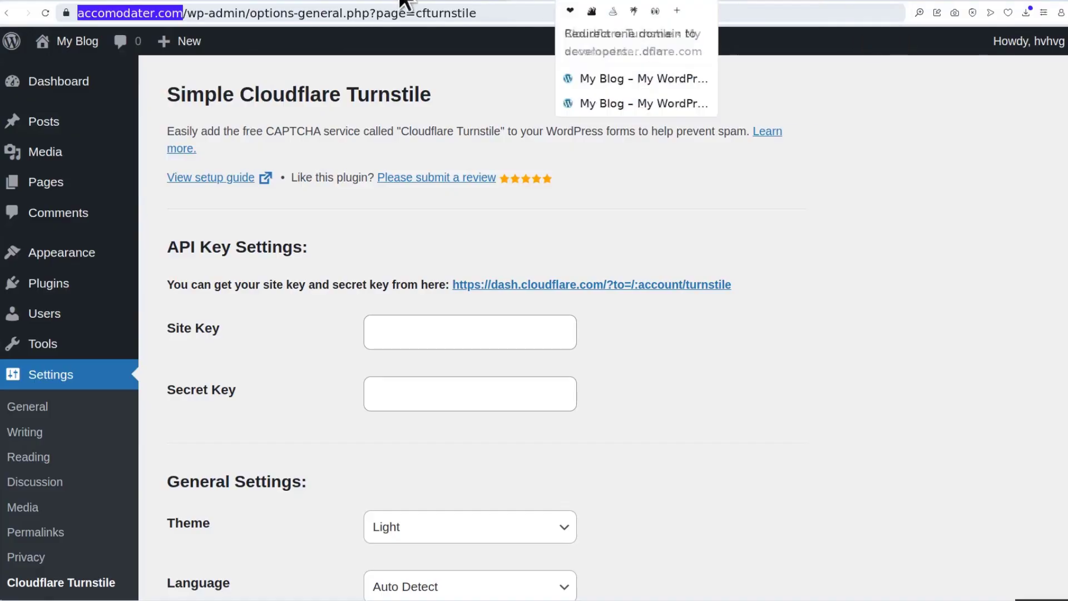
Start a new Turnstile widget and add accomodater.com as its hostname.
click(206, 8)
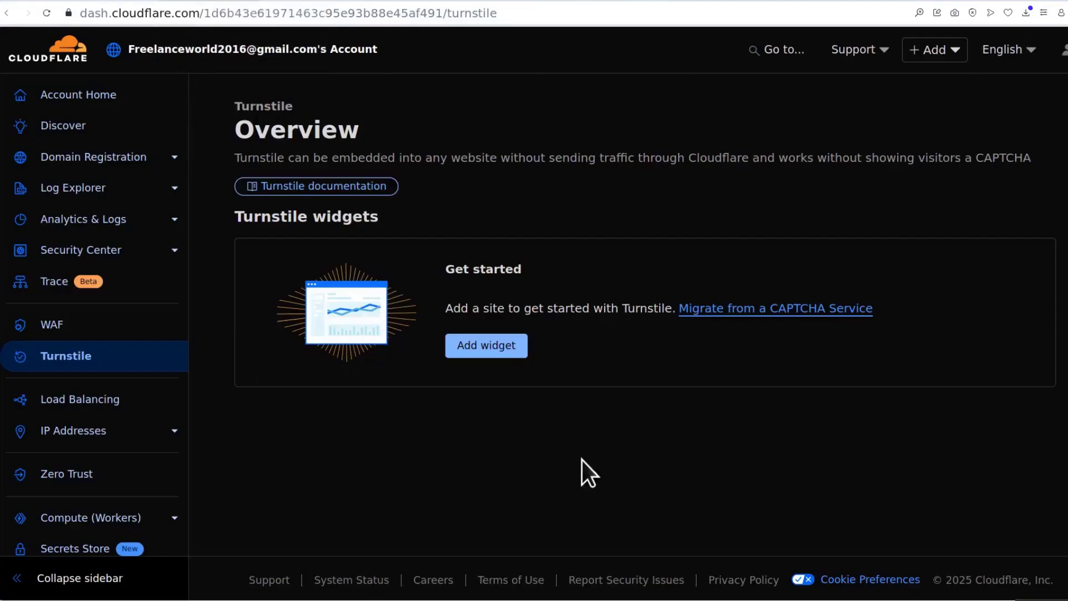
click(489, 355)
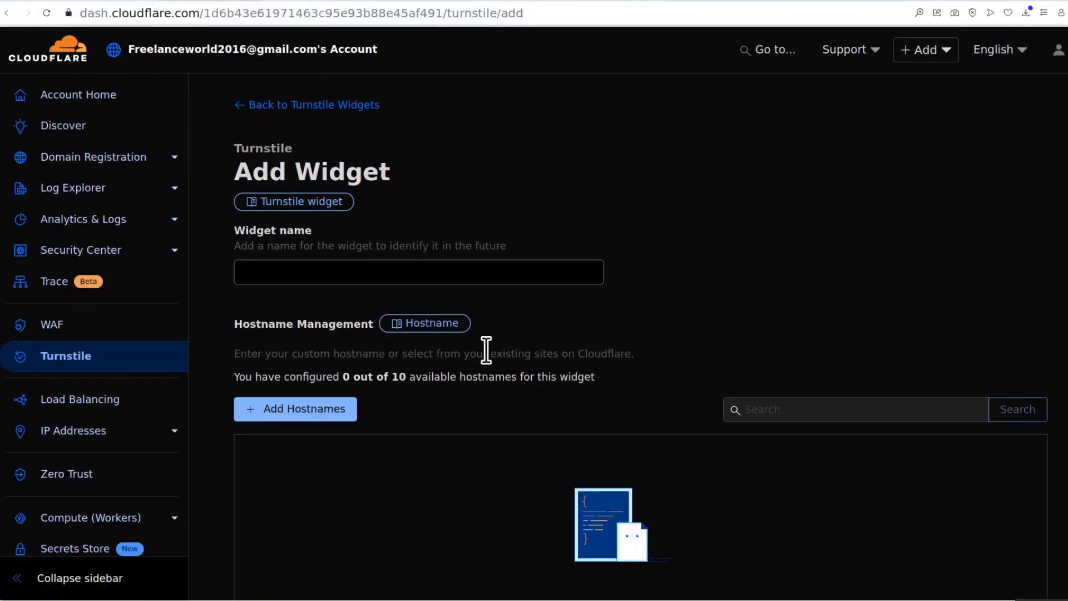
scroll(496, 319, down, 1)
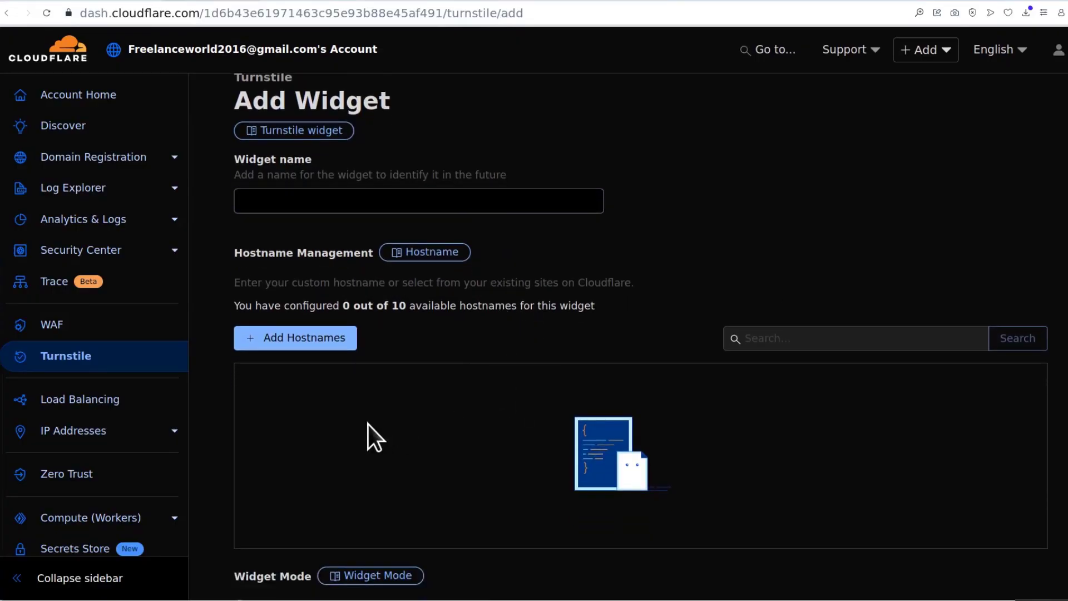
click(303, 340)
key(ctrl+v)
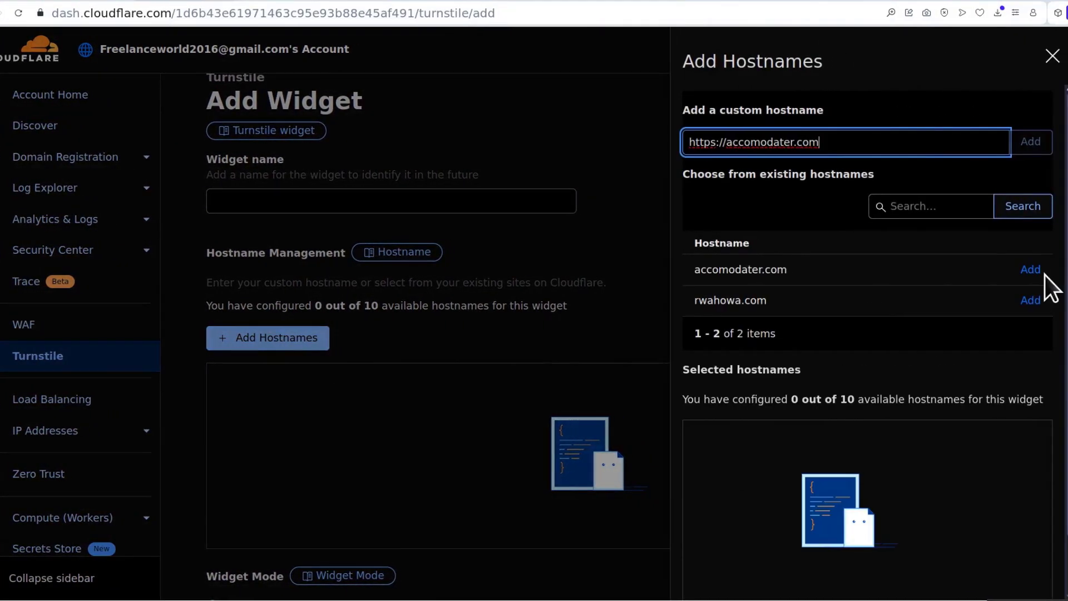
click(1027, 272)
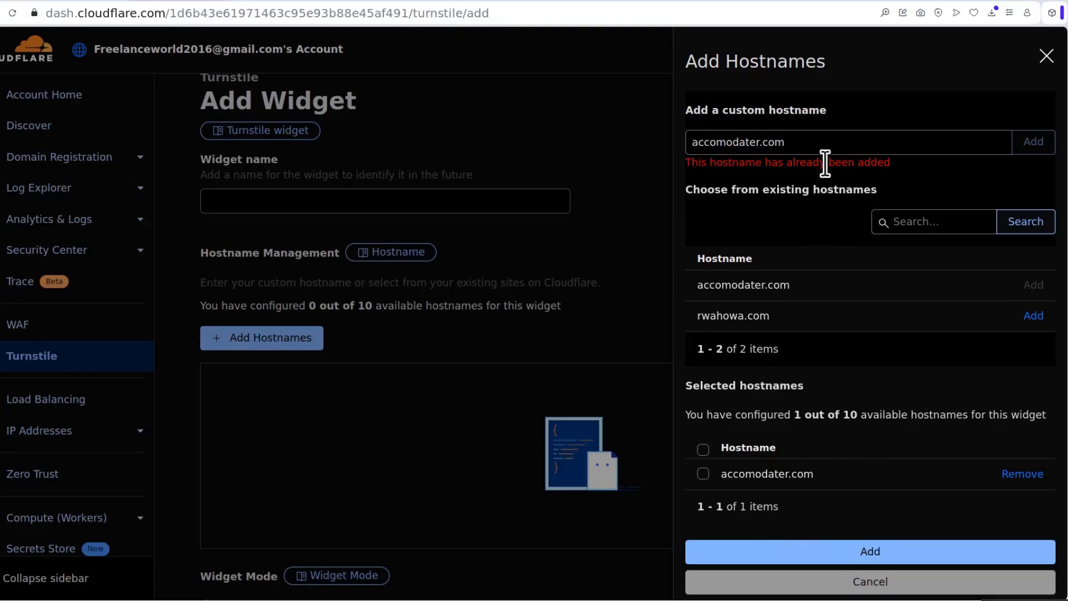
triple_click(802, 139)
key(ctrl+c)
key(BackSpace)
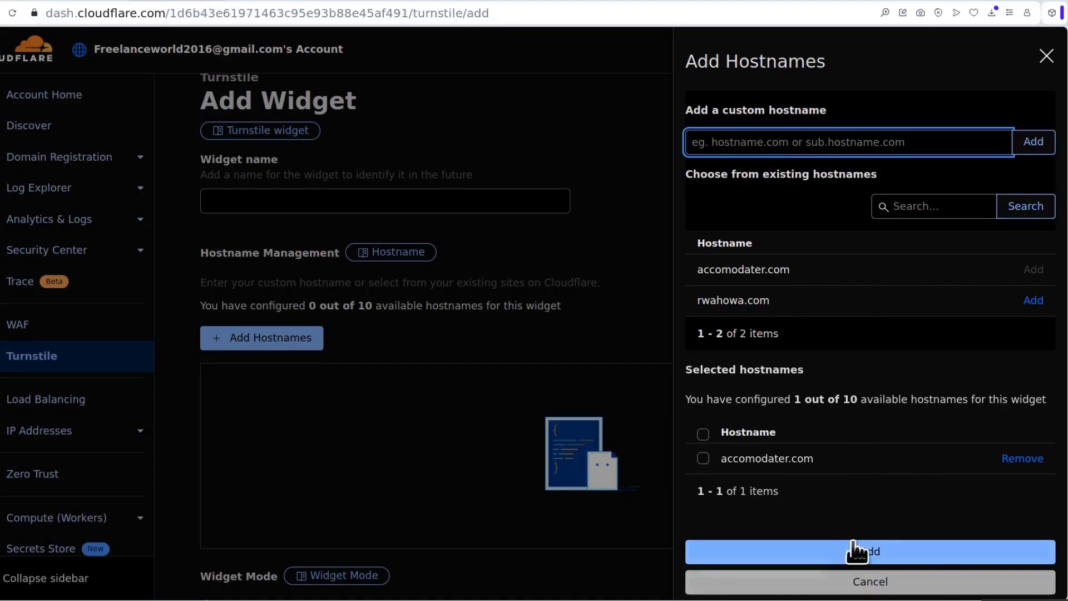
click(869, 561)
scroll(501, 427, up, 2)
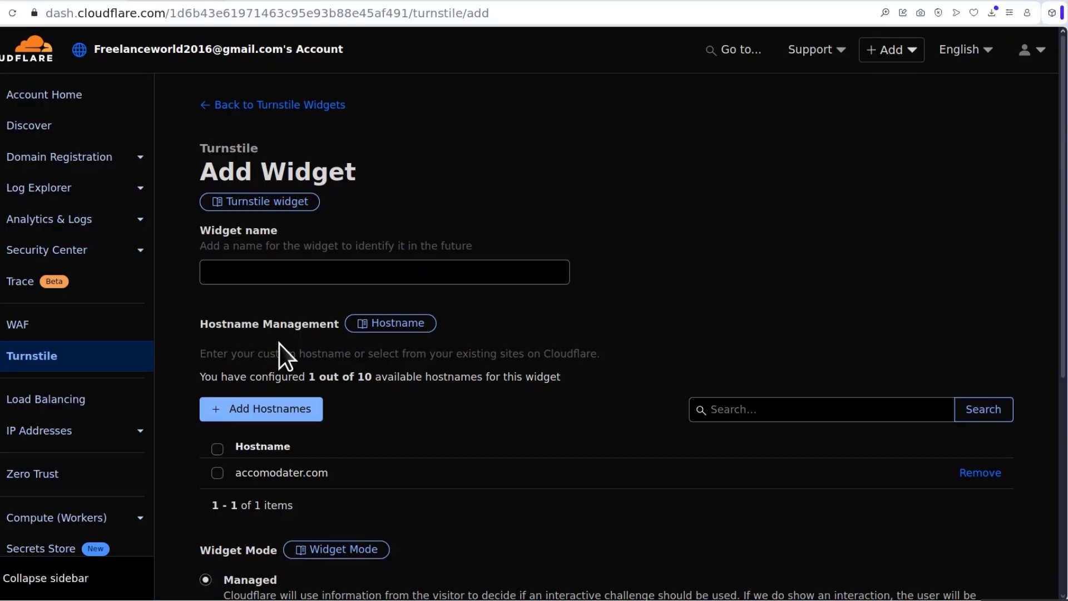
click(238, 277)
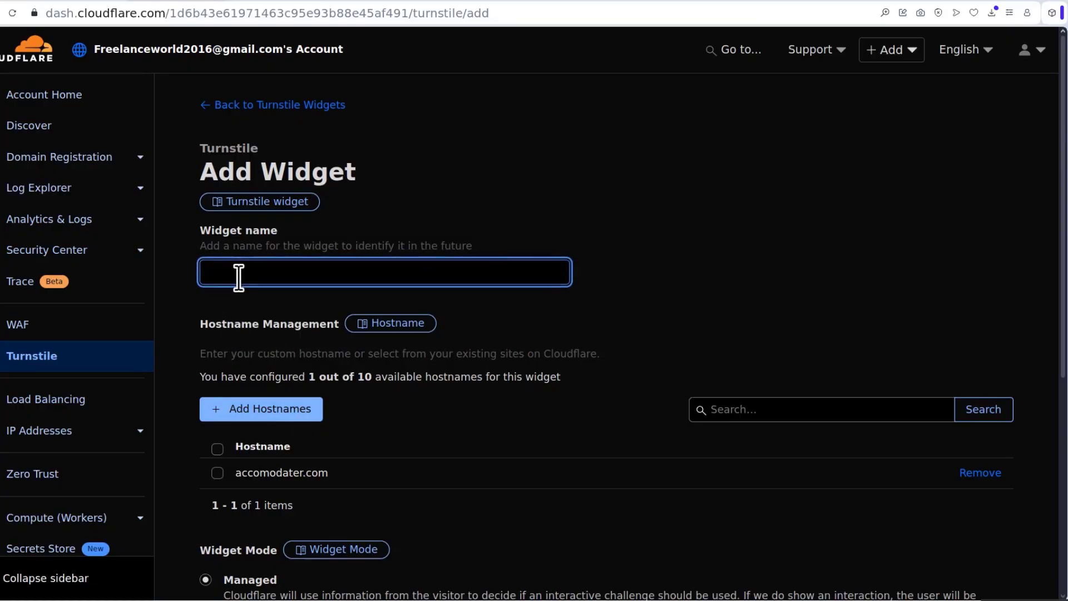
key(ctrl+v)
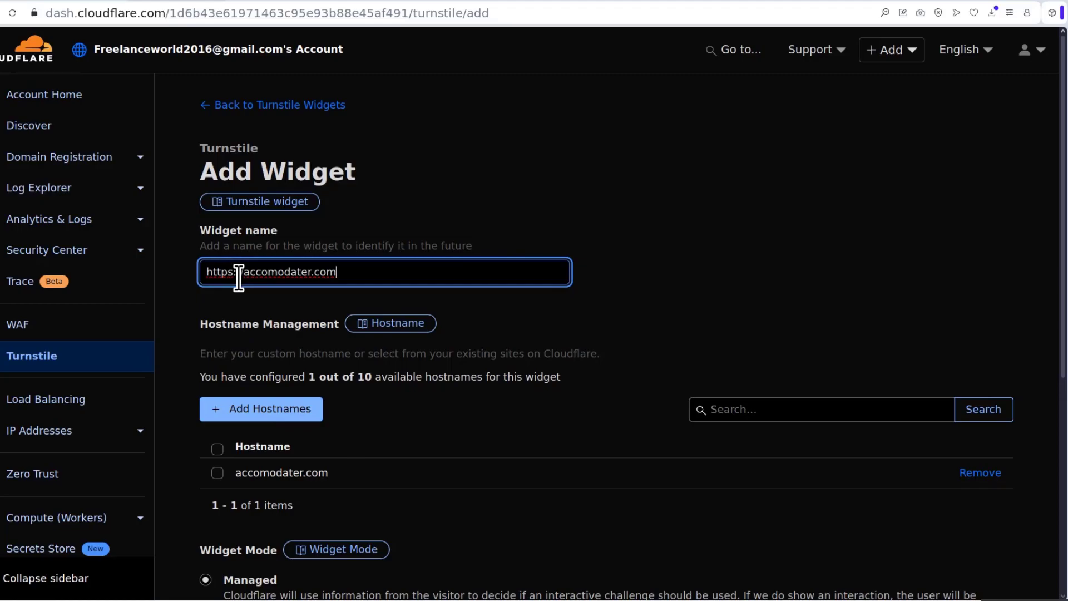
scroll(317, 124, down, 1)
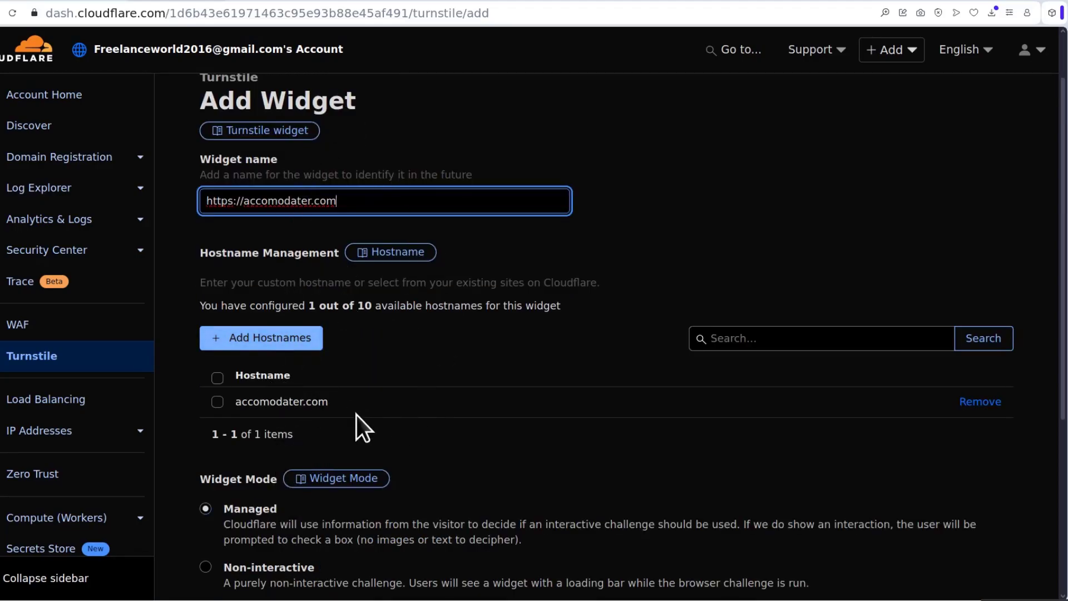
click(262, 341)
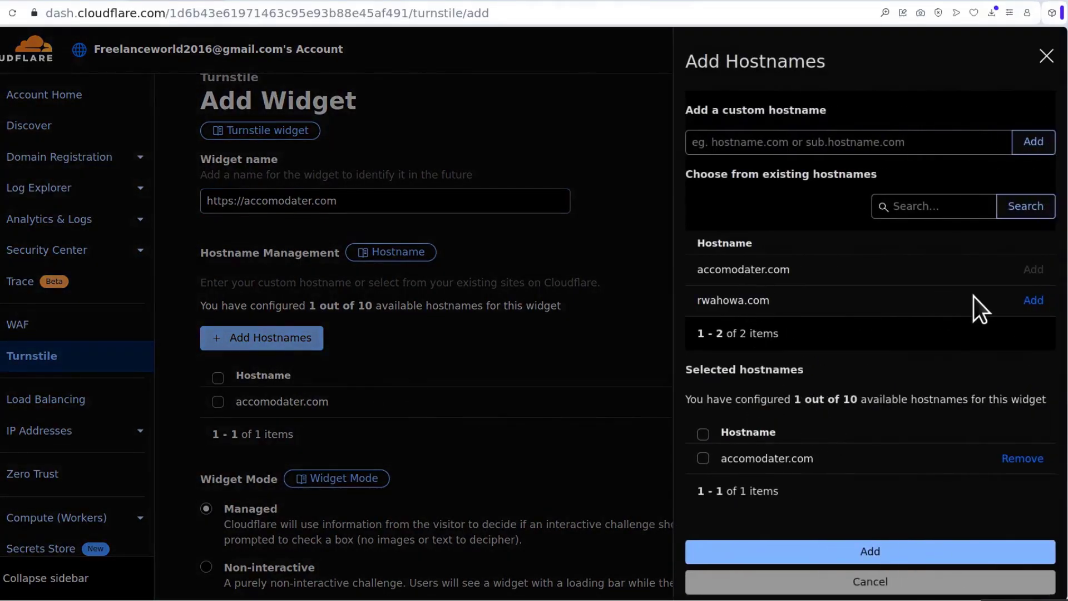
click(1034, 300)
click(877, 558)
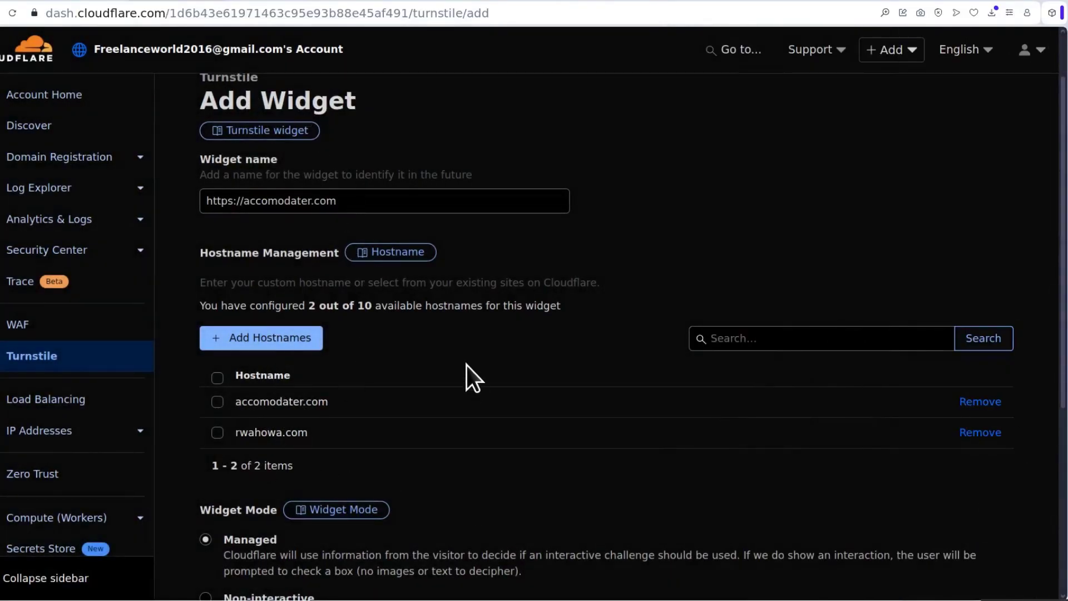
Create the widget in Non-interactive mode and select its generated site key.
scroll(412, 345, down, 5)
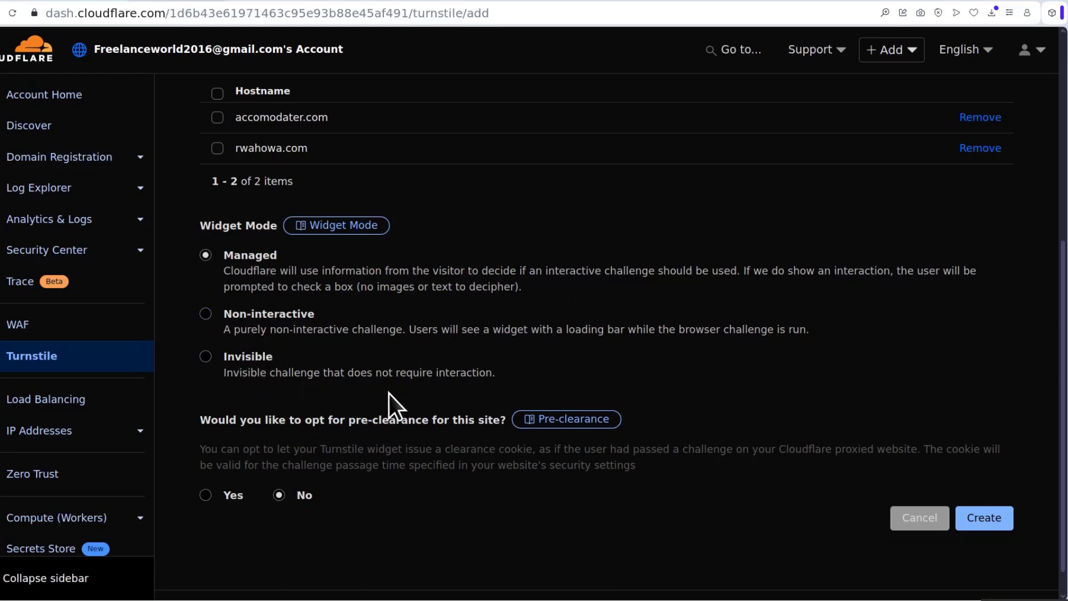
click(205, 314)
click(995, 518)
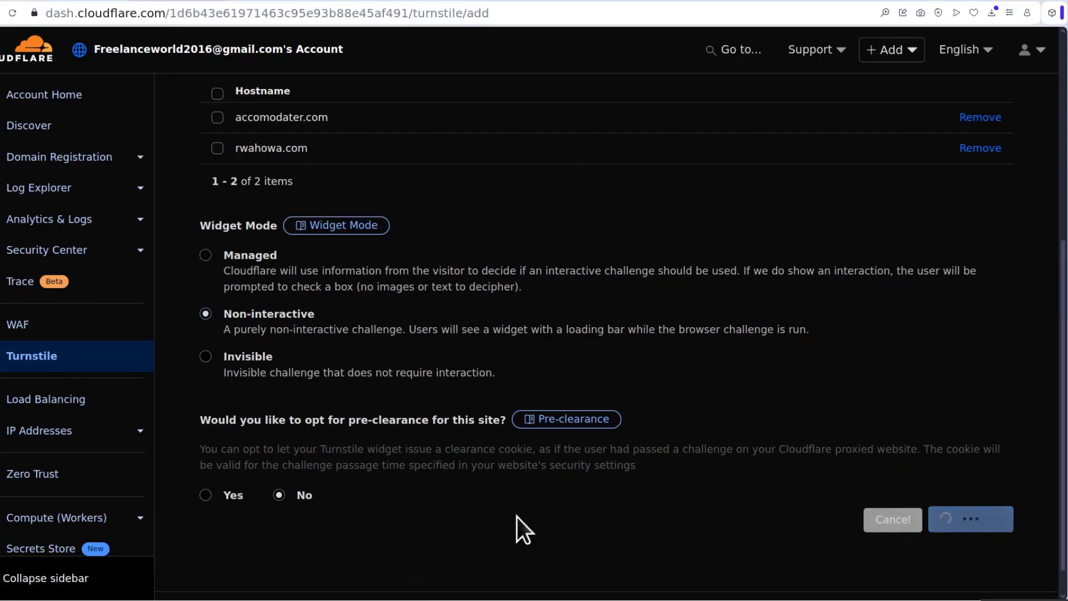
click(292, 294)
key(ctrl+c)
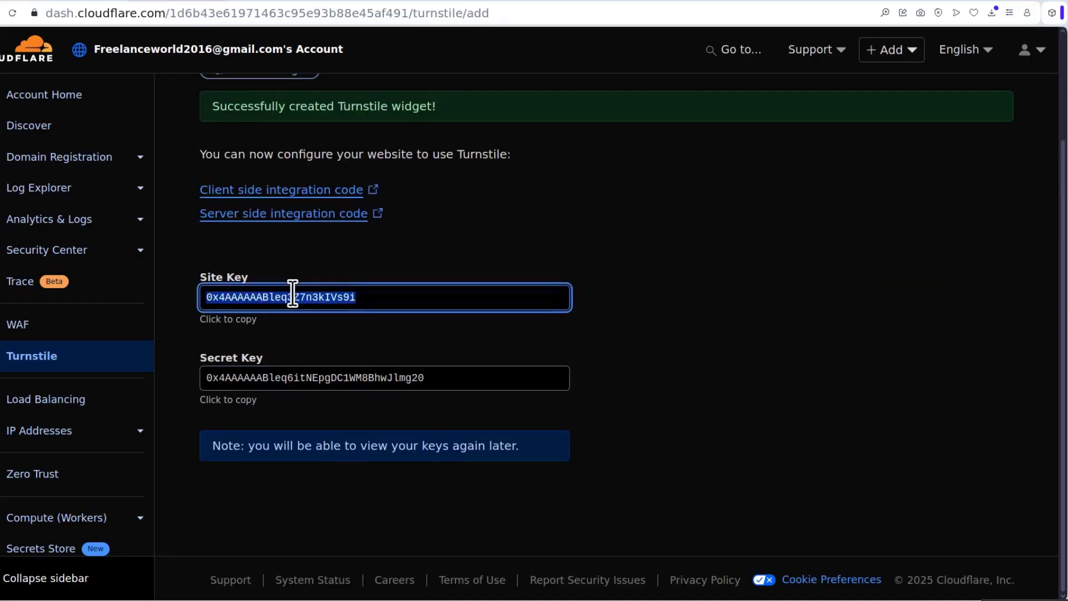
Copy the widget's site key and paste it as plain text into the plugin's Site Key field.
right_click(292, 292)
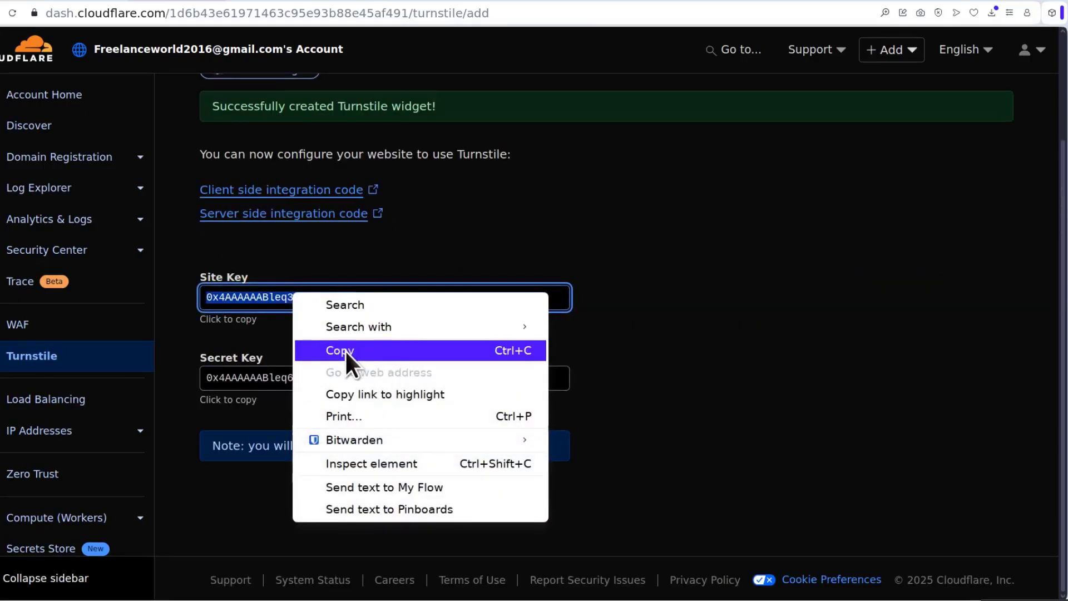
click(346, 351)
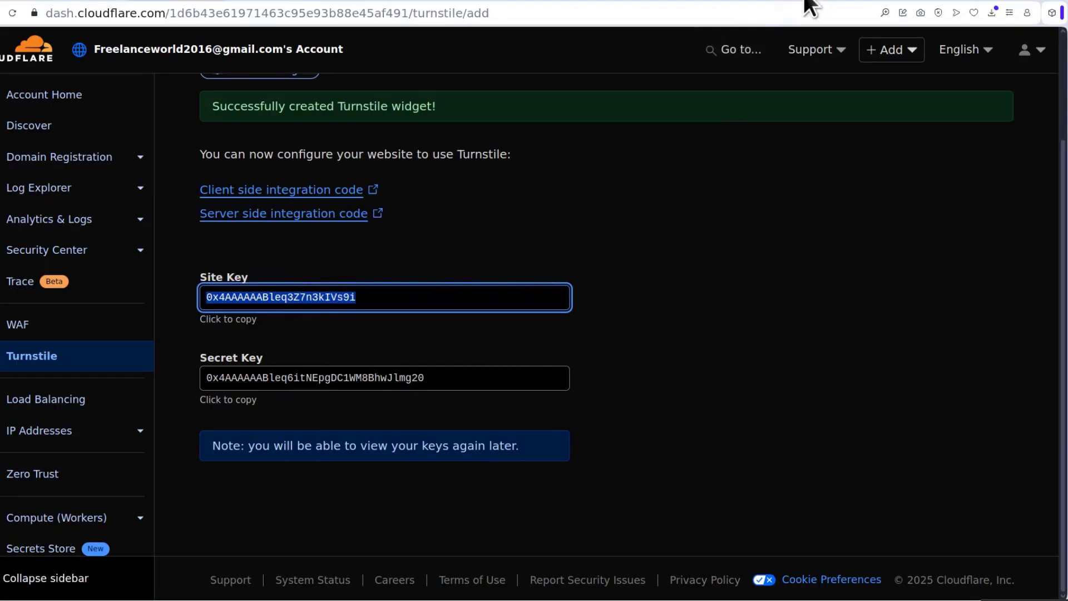
mouse_move(233, 1)
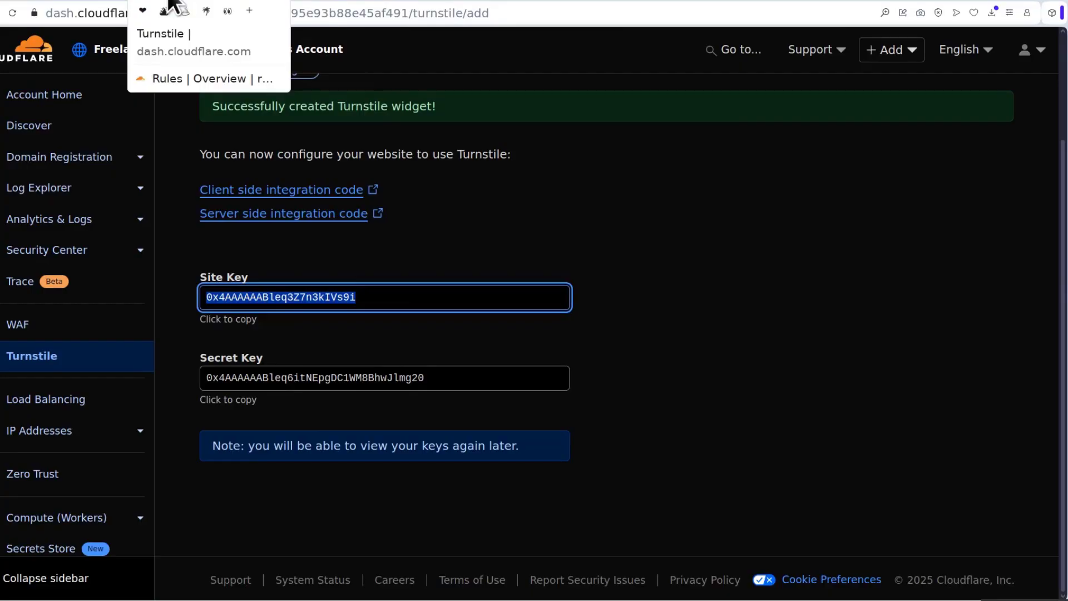
click(169, 4)
click(375, 330)
right_click(375, 322)
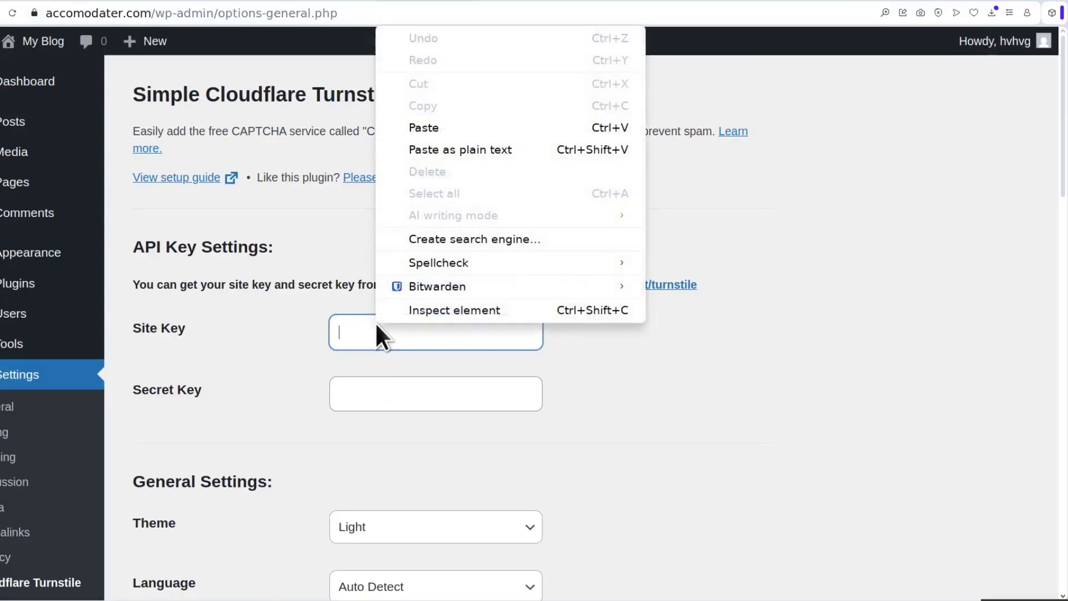
click(437, 151)
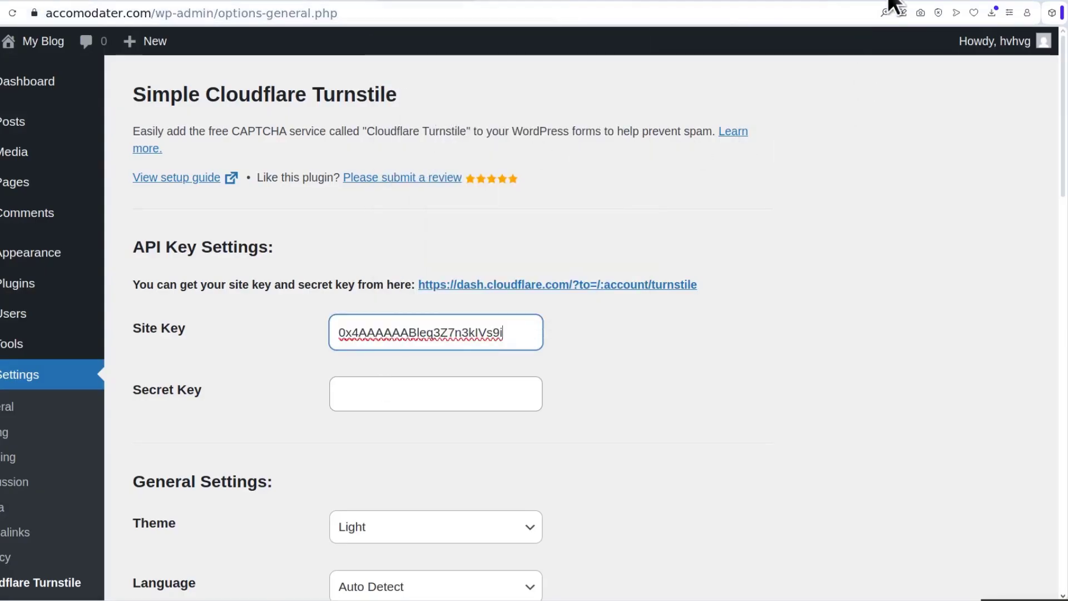
Copy the widget's secret key from Cloudflare and bring it to the plugin's Secret Key field.
click(169, 5)
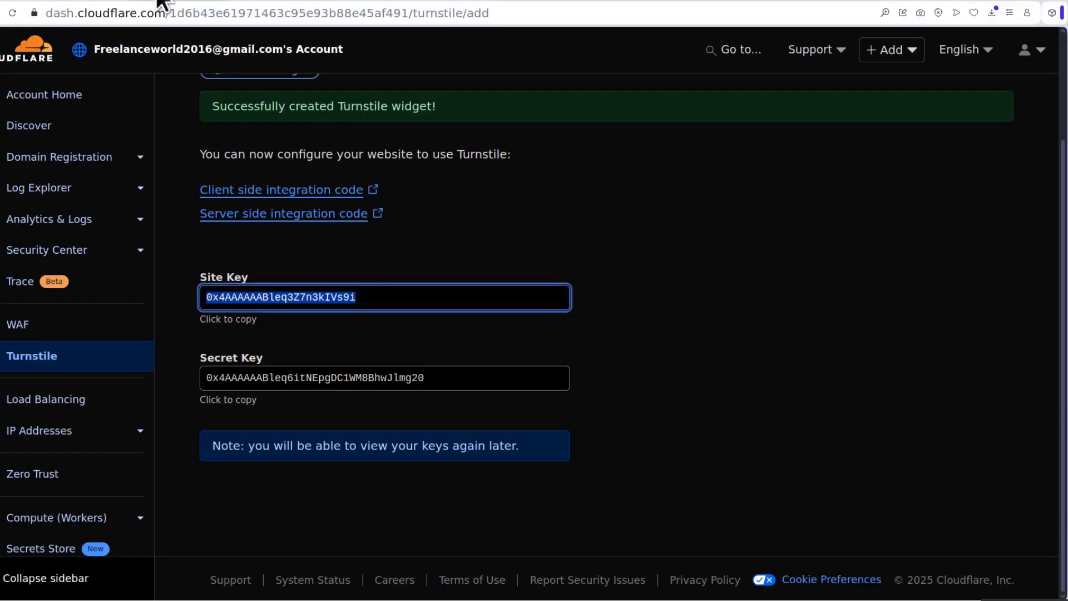
click(272, 377)
right_click(272, 378)
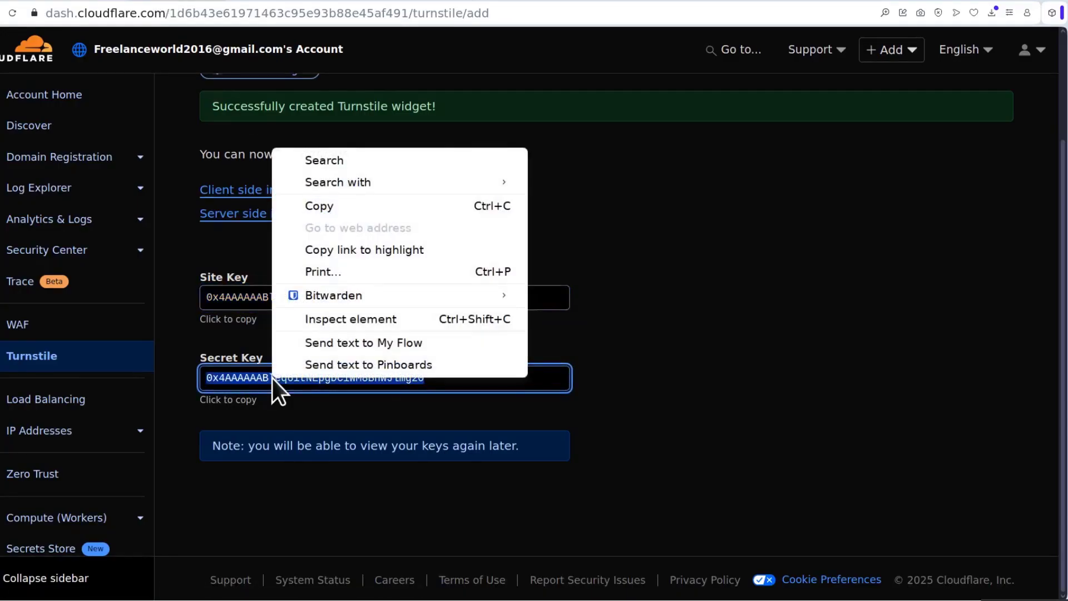
click(339, 207)
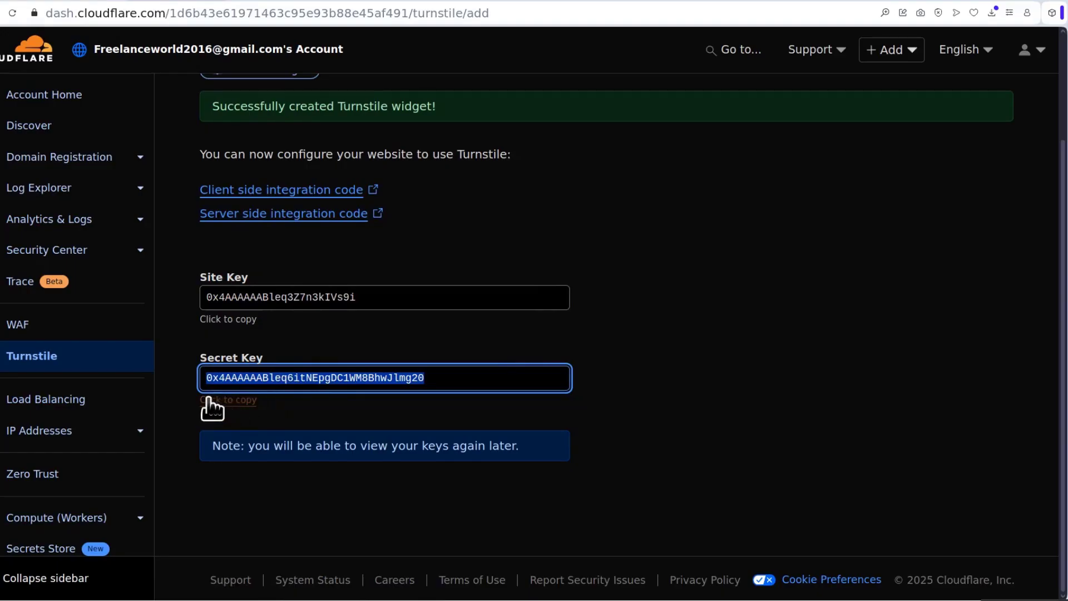
click(229, 402)
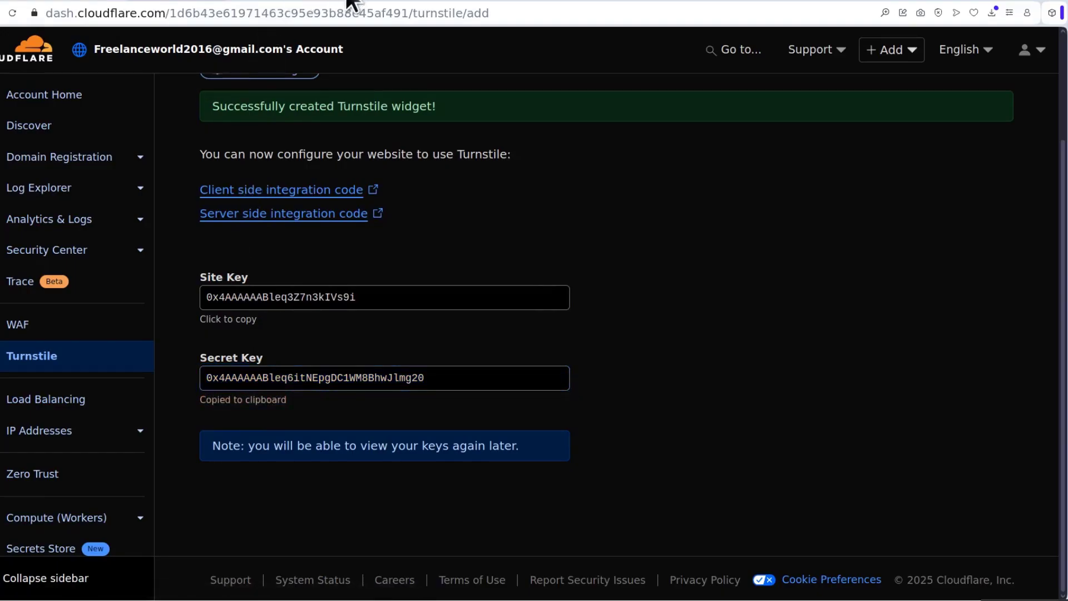
click(455, 1)
right_click(359, 393)
Paste the secret key, set the widget theme to Dark, and save the settings.
click(426, 196)
scroll(767, 372, down, 1)
scroll(763, 368, down, 5)
scroll(720, 347, up, 1)
click(451, 177)
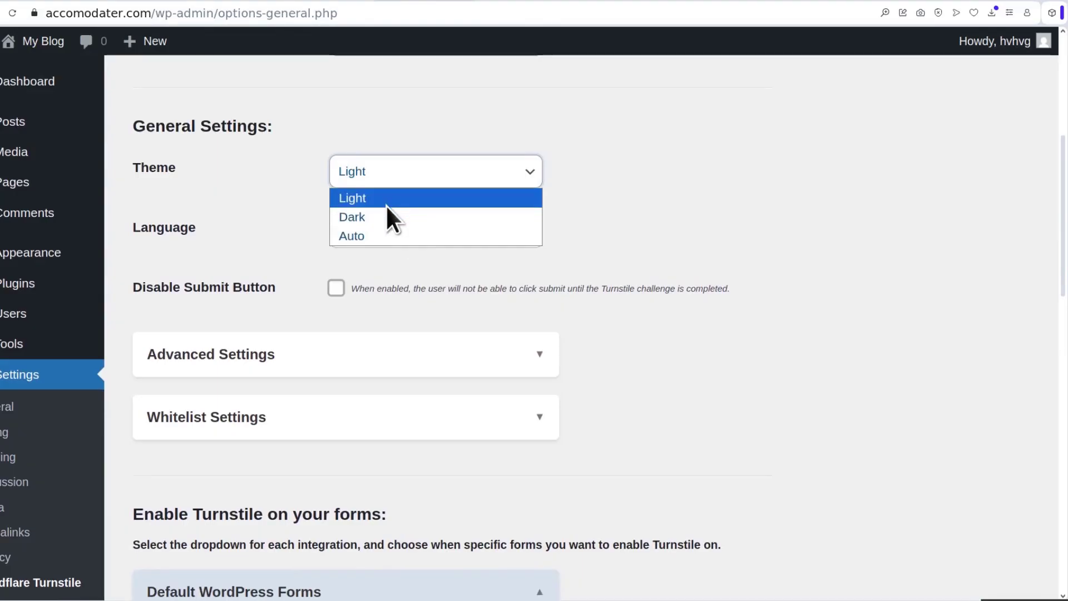
click(367, 216)
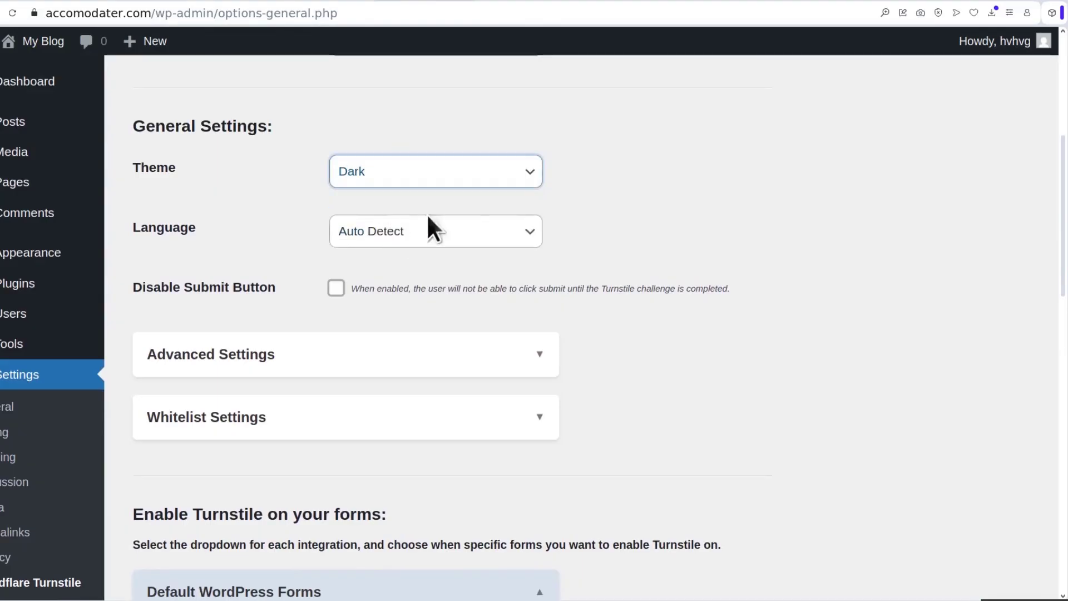
scroll(673, 218, down, 6)
scroll(673, 218, down, 4)
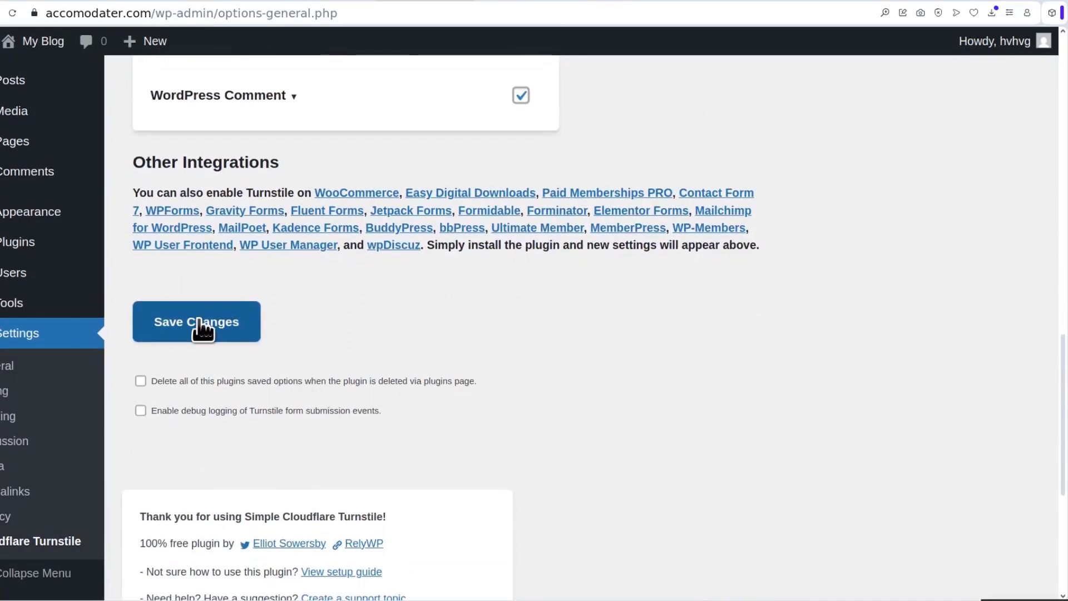
click(198, 322)
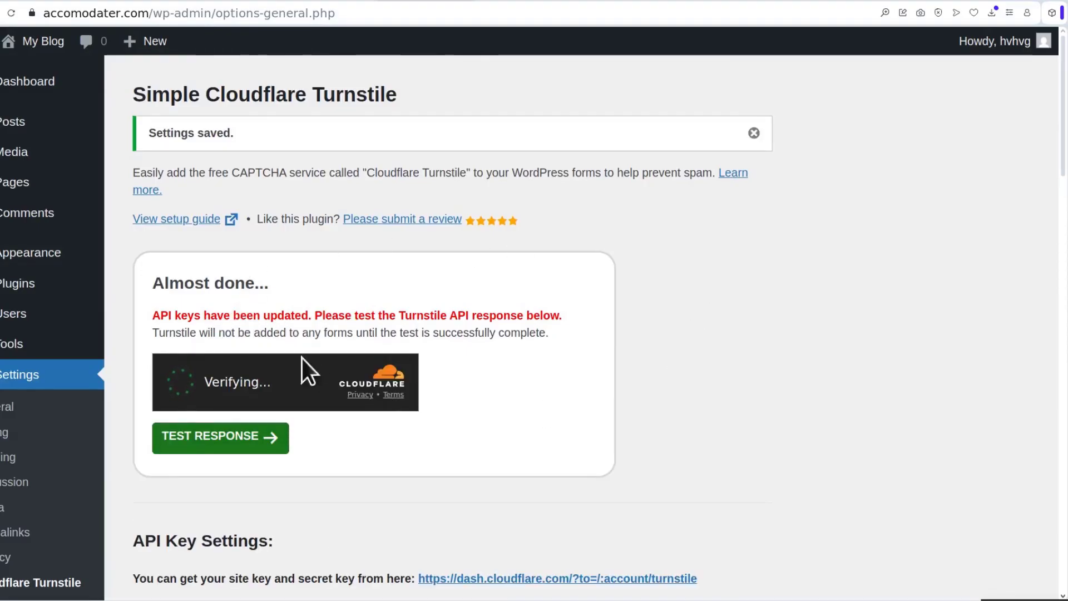
Run the Turnstile API response test, change the theme to Auto, and save again.
scroll(535, 322, down, 2)
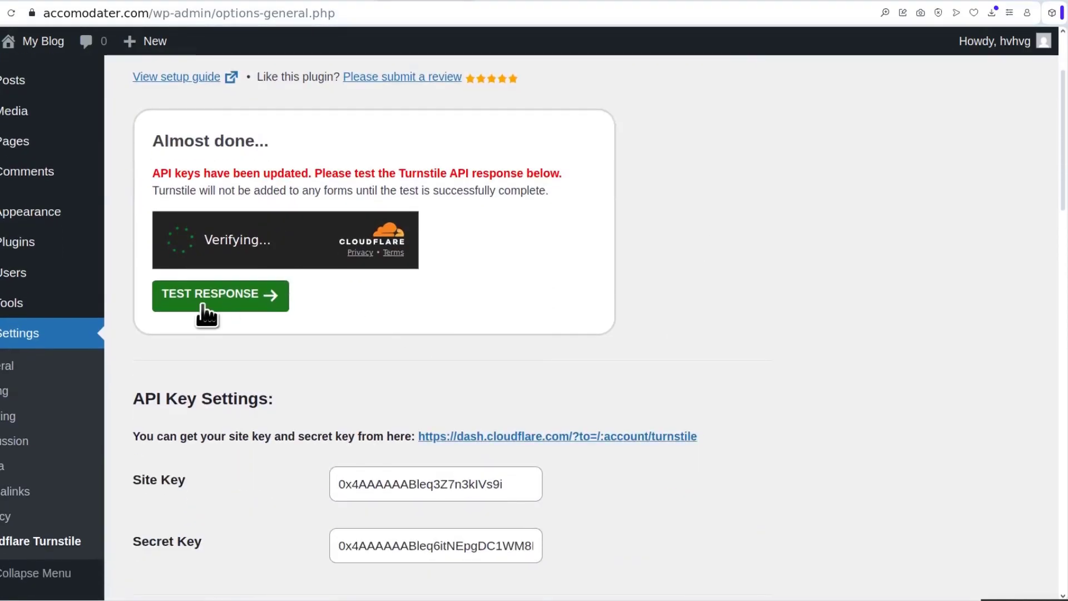
click(217, 298)
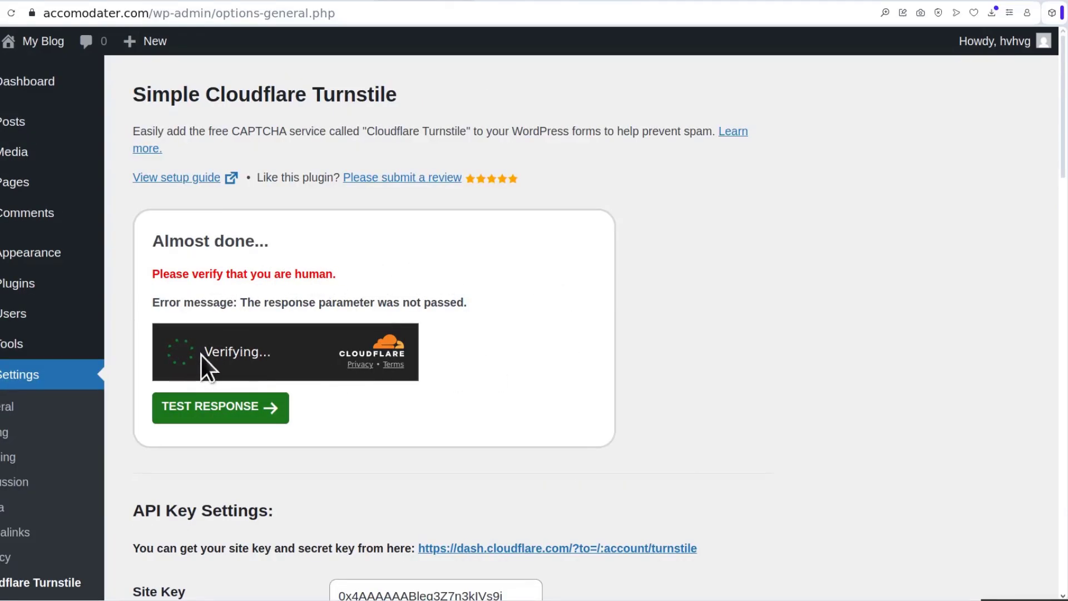
scroll(439, 361, down, 7)
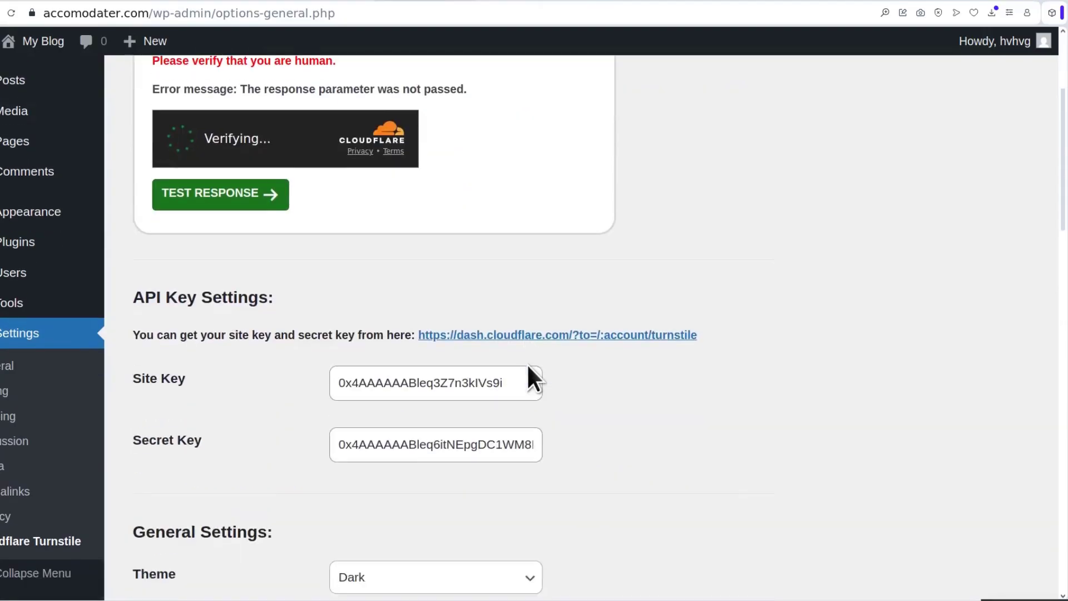
scroll(425, 301, down, 3)
click(398, 226)
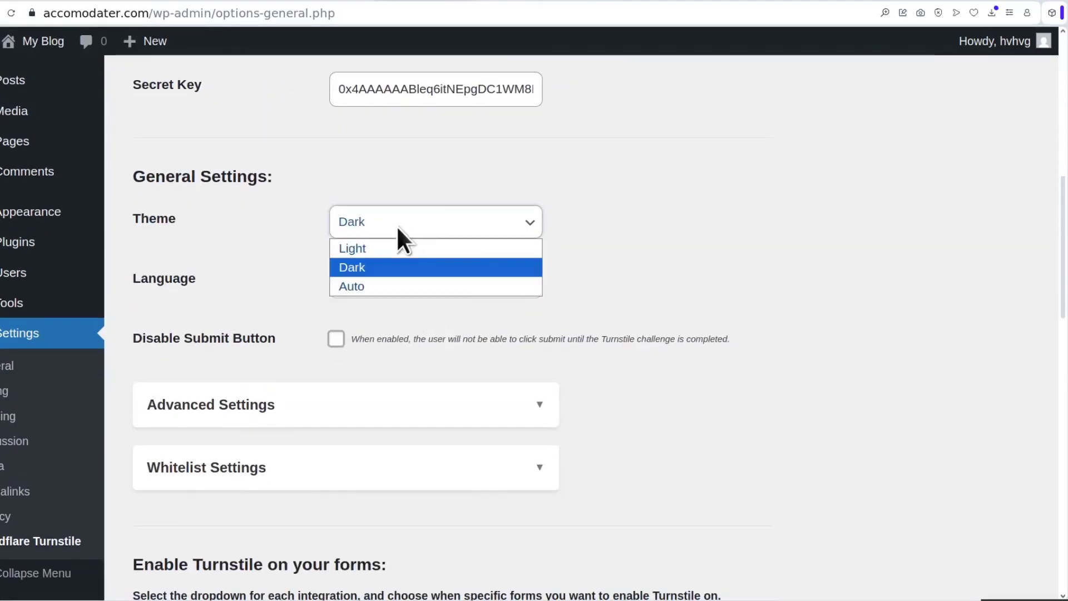
click(371, 249)
click(383, 221)
click(351, 286)
scroll(520, 241, down, 18)
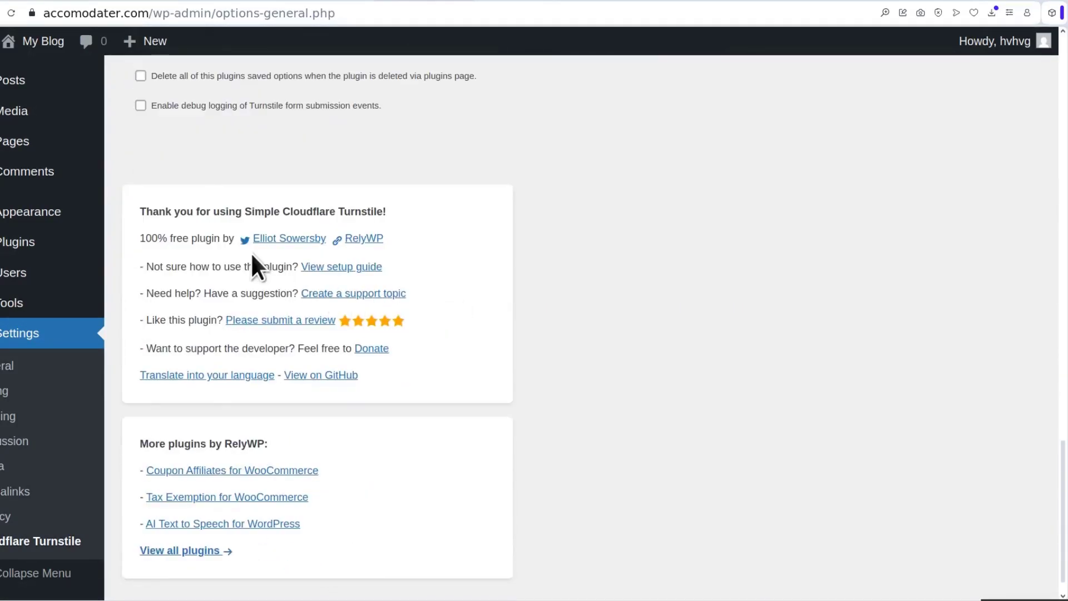
scroll(256, 267, up, 5)
click(225, 302)
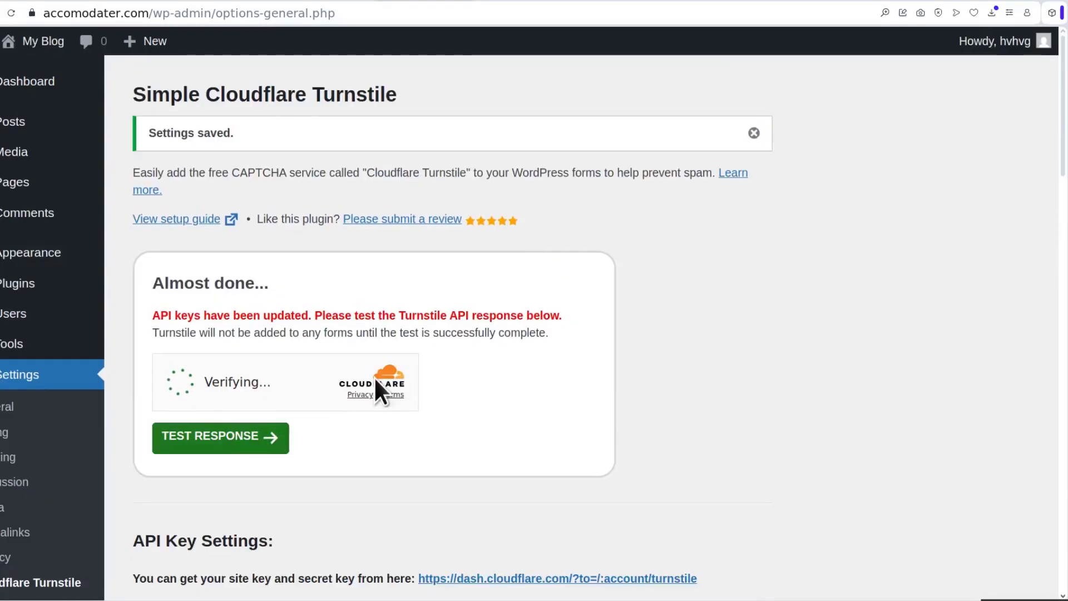
Open the public My Blog site in a private window and pass Cloudflare's verification check.
mouse_move(48, 39)
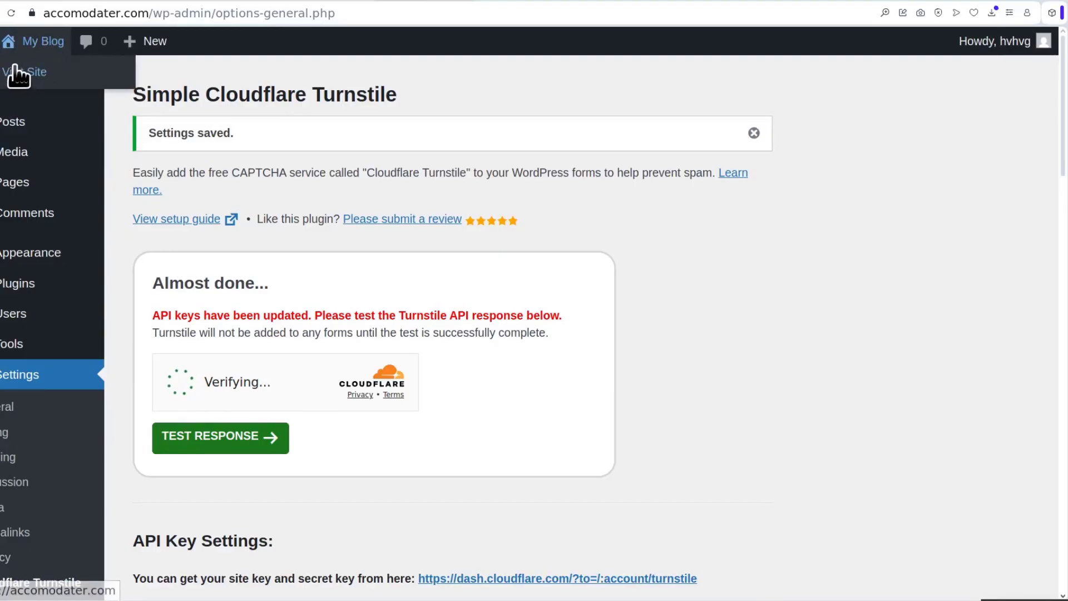
right_click(36, 40)
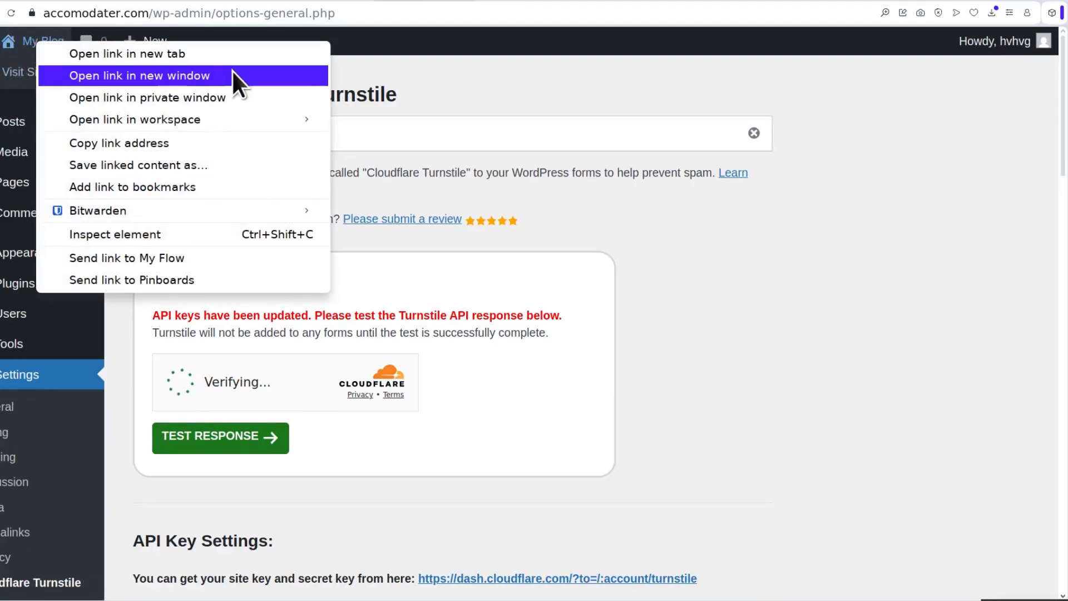
click(154, 98)
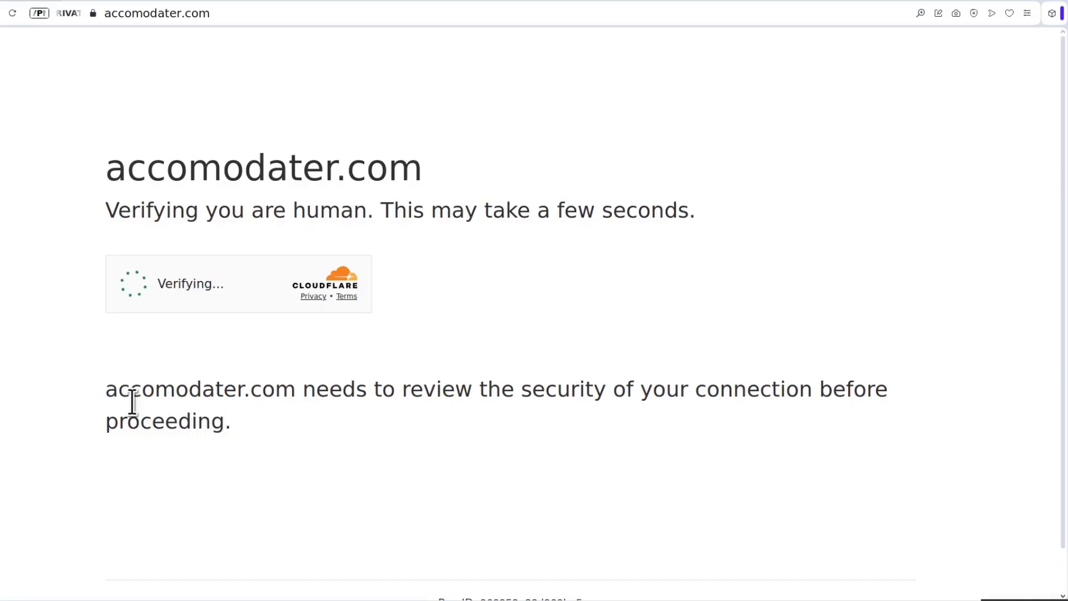
click(132, 287)
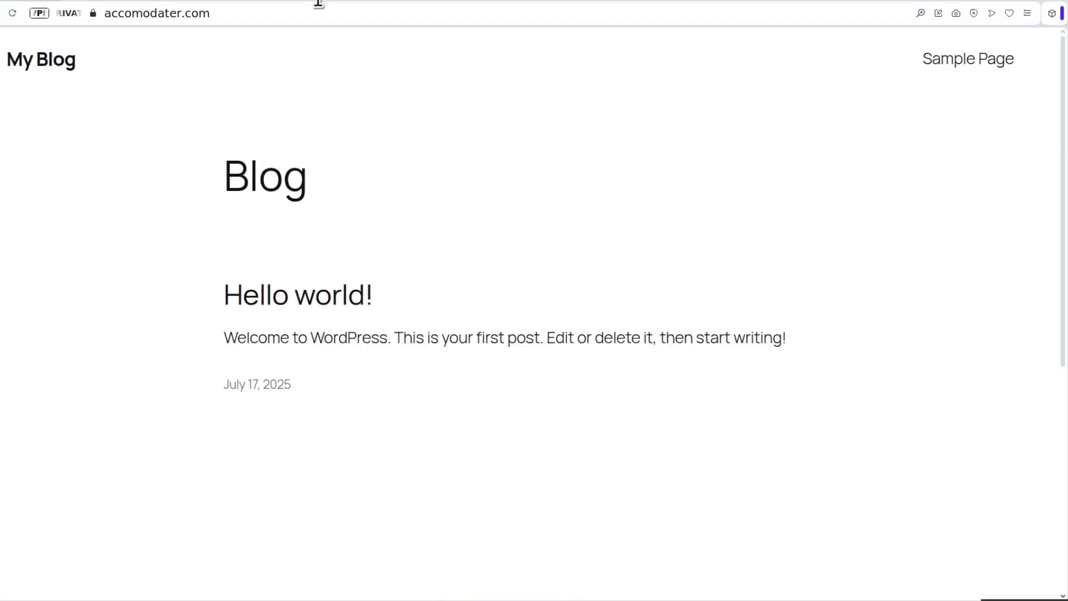
Load accomodater.com/wp-admin, reload it to confirm Turnstile appears, then return to Cloudflare.
click(256, 12)
click(256, 12)
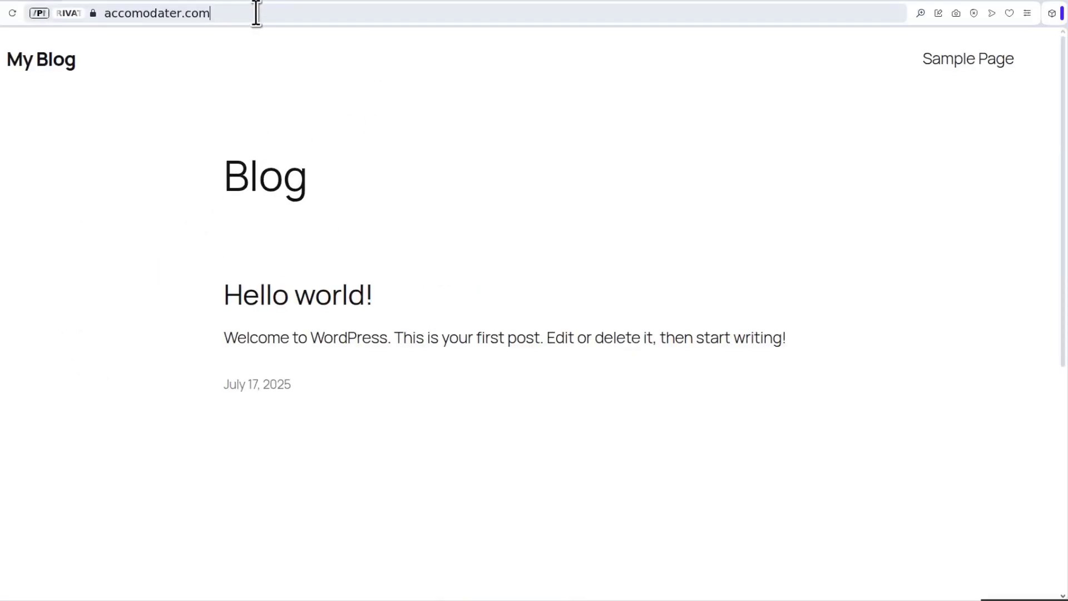
text(/wp-admin)
key(Return)
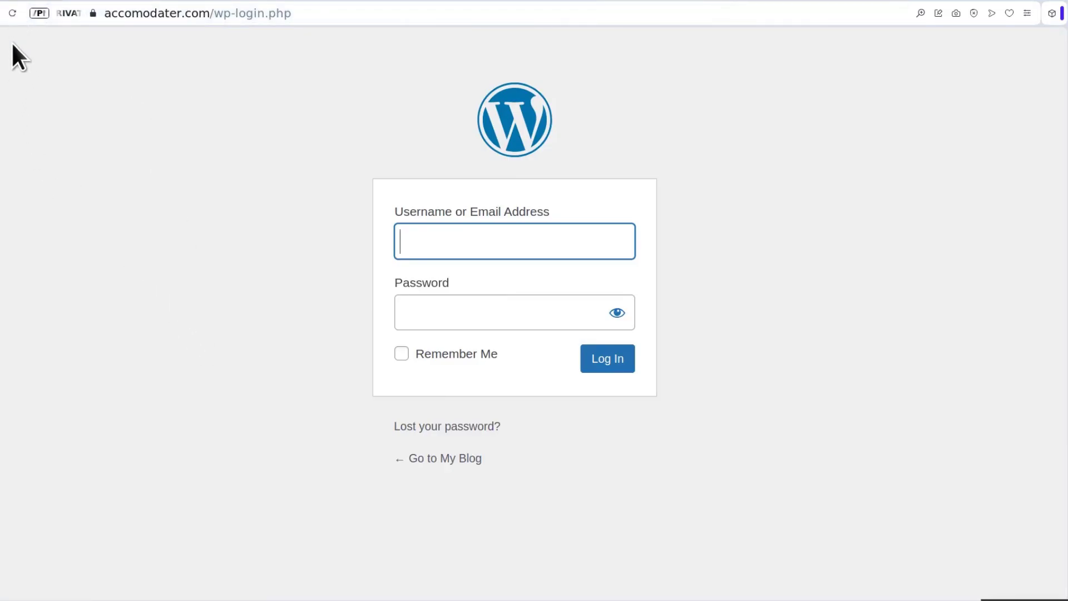
click(13, 13)
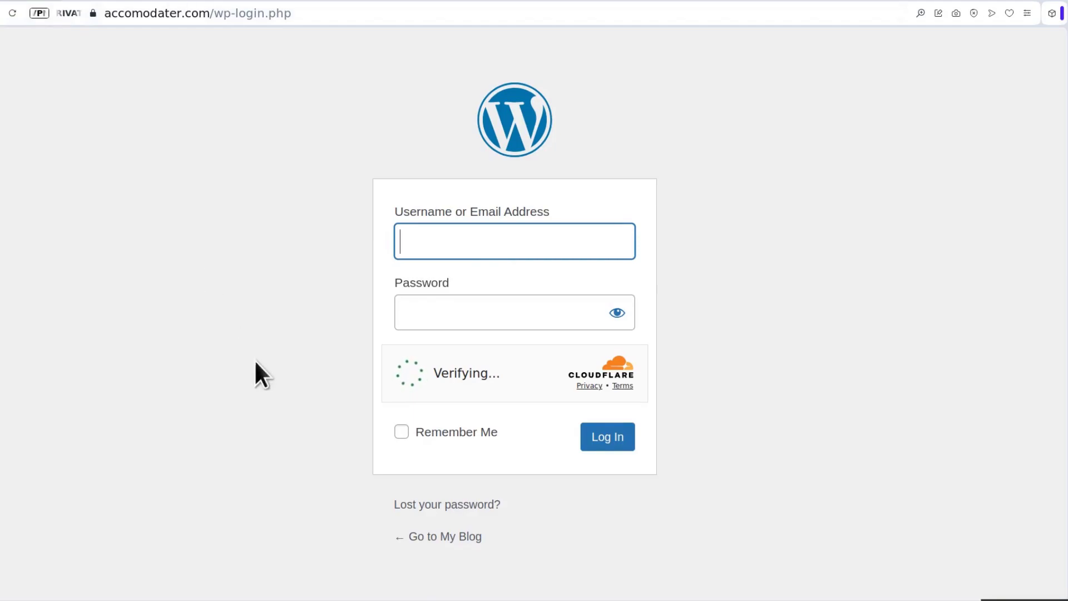
key(alt+Tab)
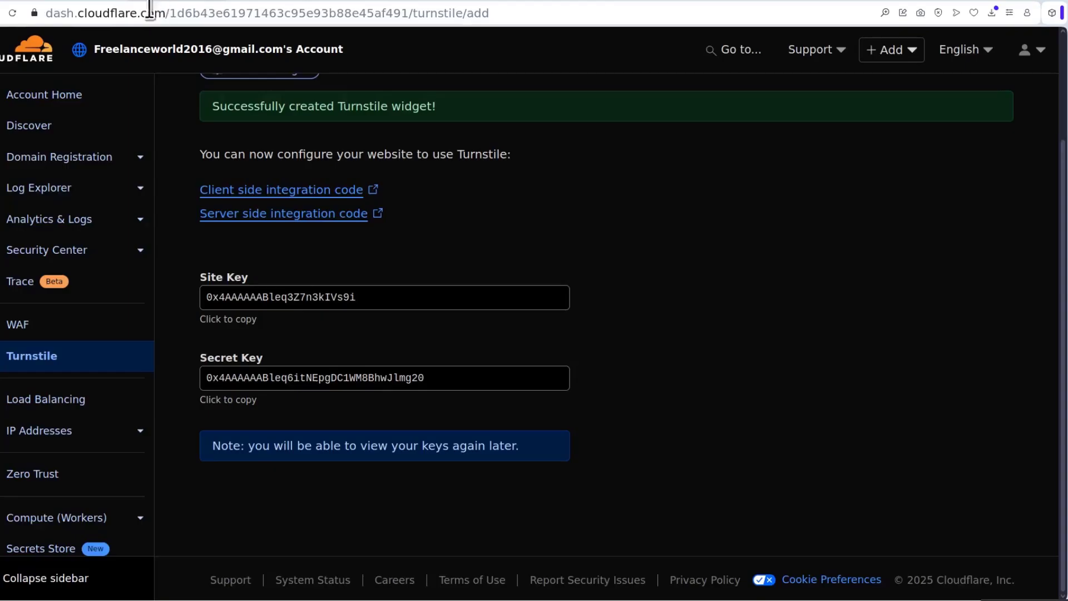
scroll(748, 322, up, 3)
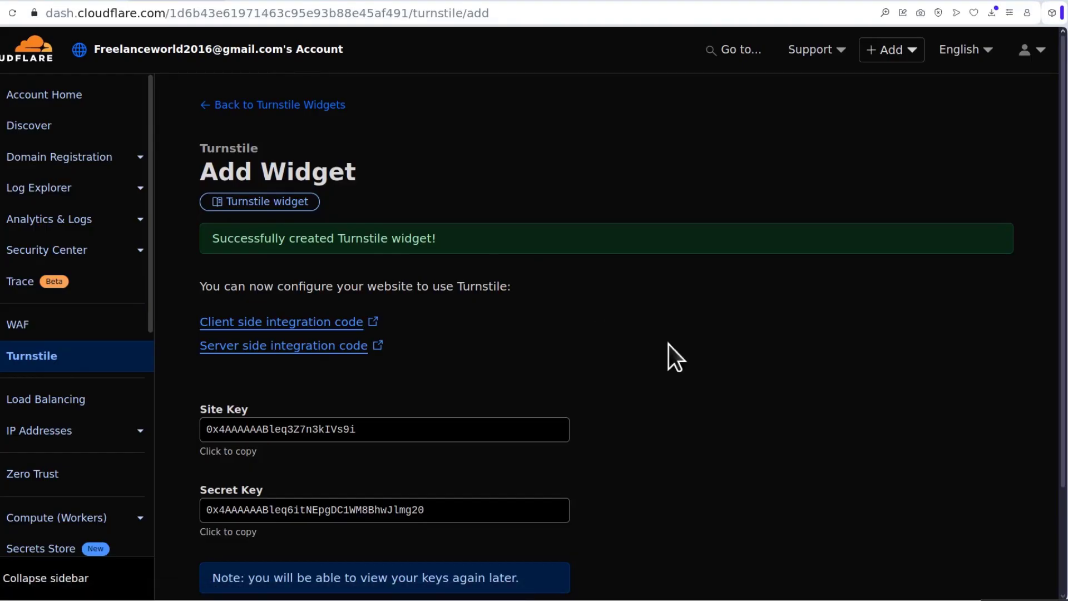
scroll(389, 419, down, 3)
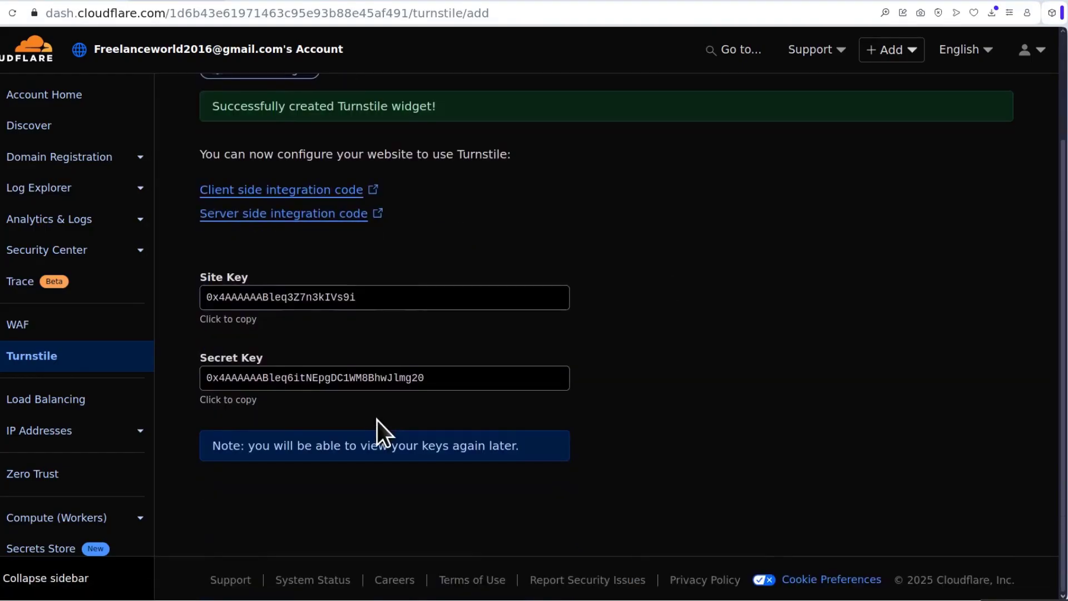
scroll(357, 421, up, 3)
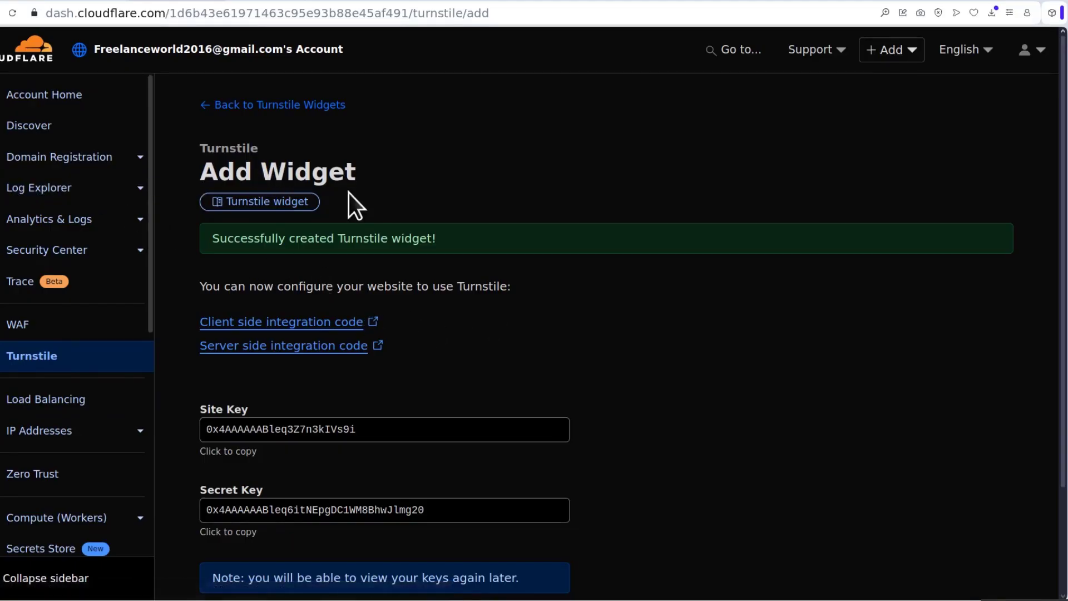
scroll(351, 419, down, 3)
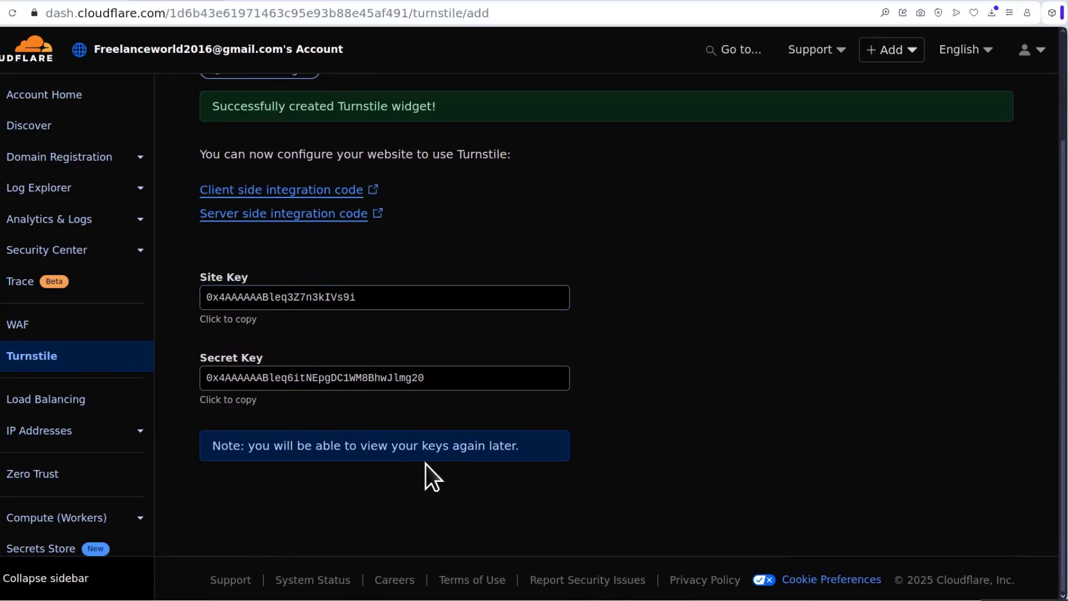
scroll(668, 311, up, 3)
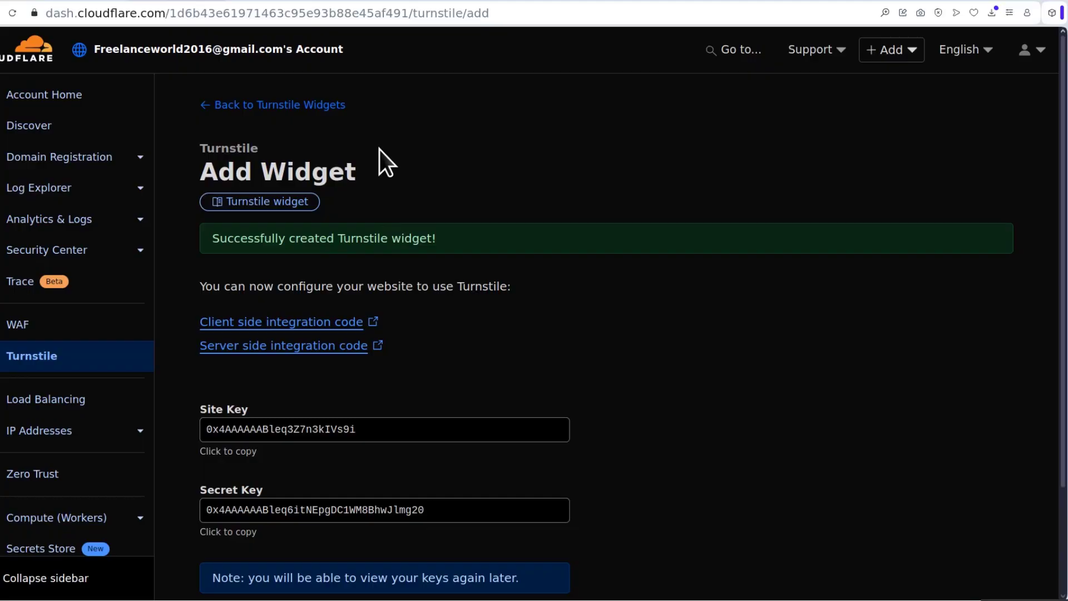
scroll(89, 298, down, 7)
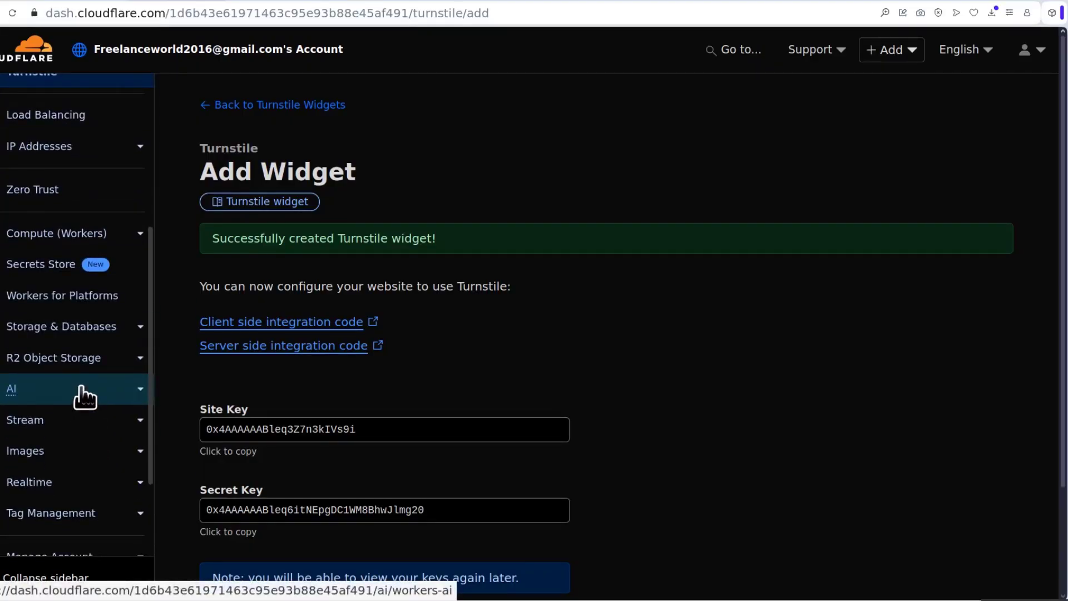
scroll(64, 331, up, 6)
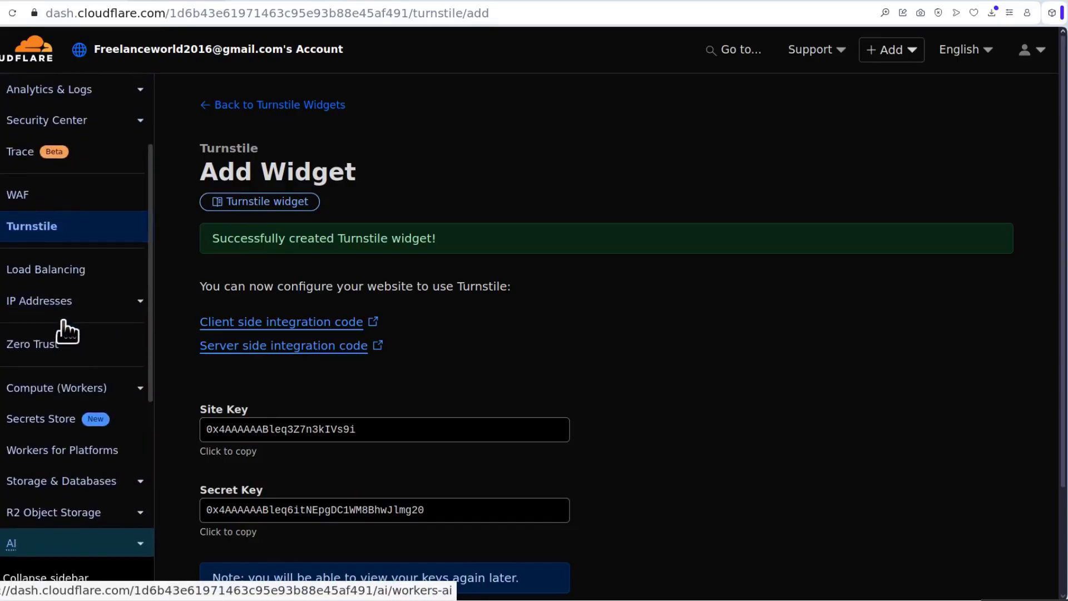